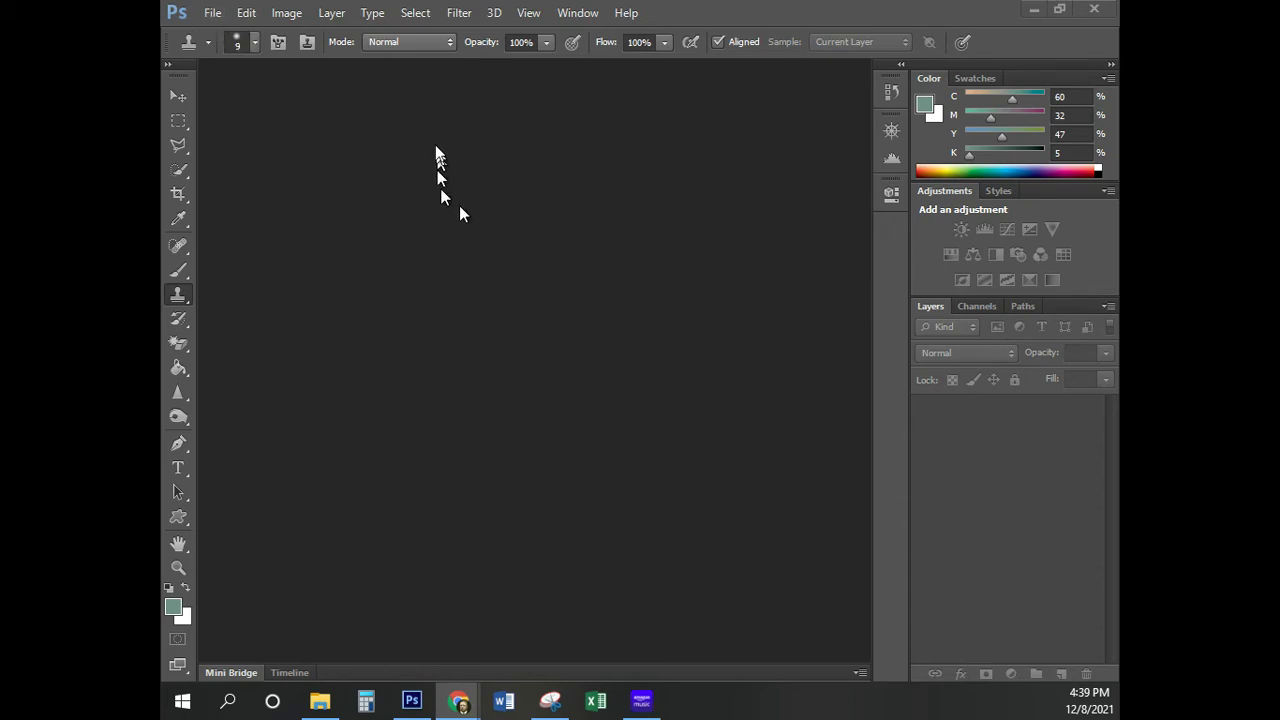
# Reset the Essentials workspace and restore all tools to their default settings
pyautogui.click(578, 13)
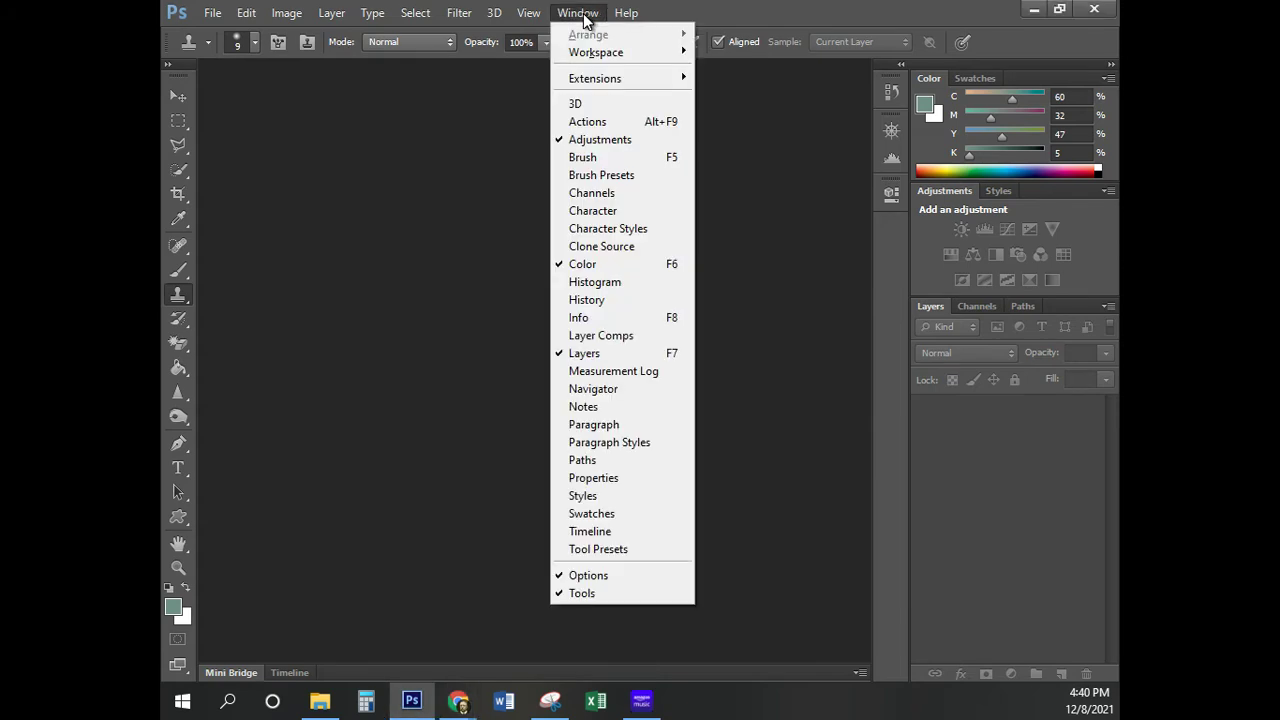
pyautogui.moveTo(594, 57)
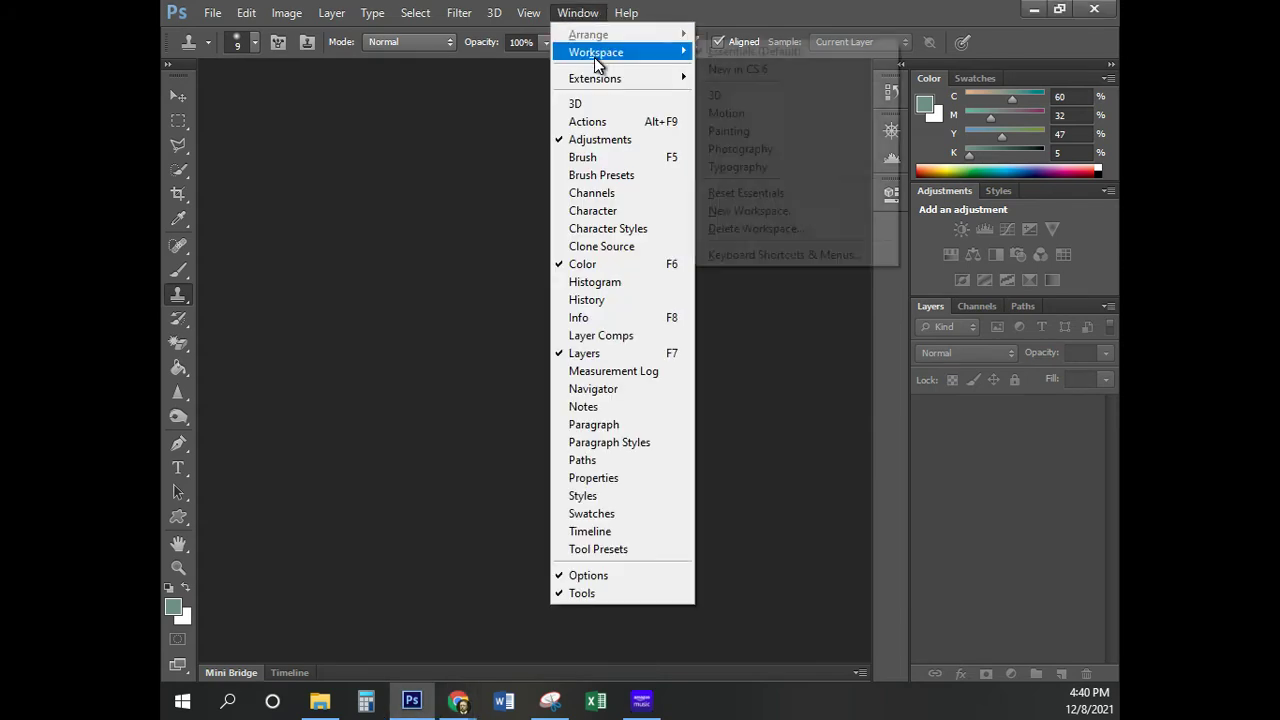
pyautogui.click(764, 193)
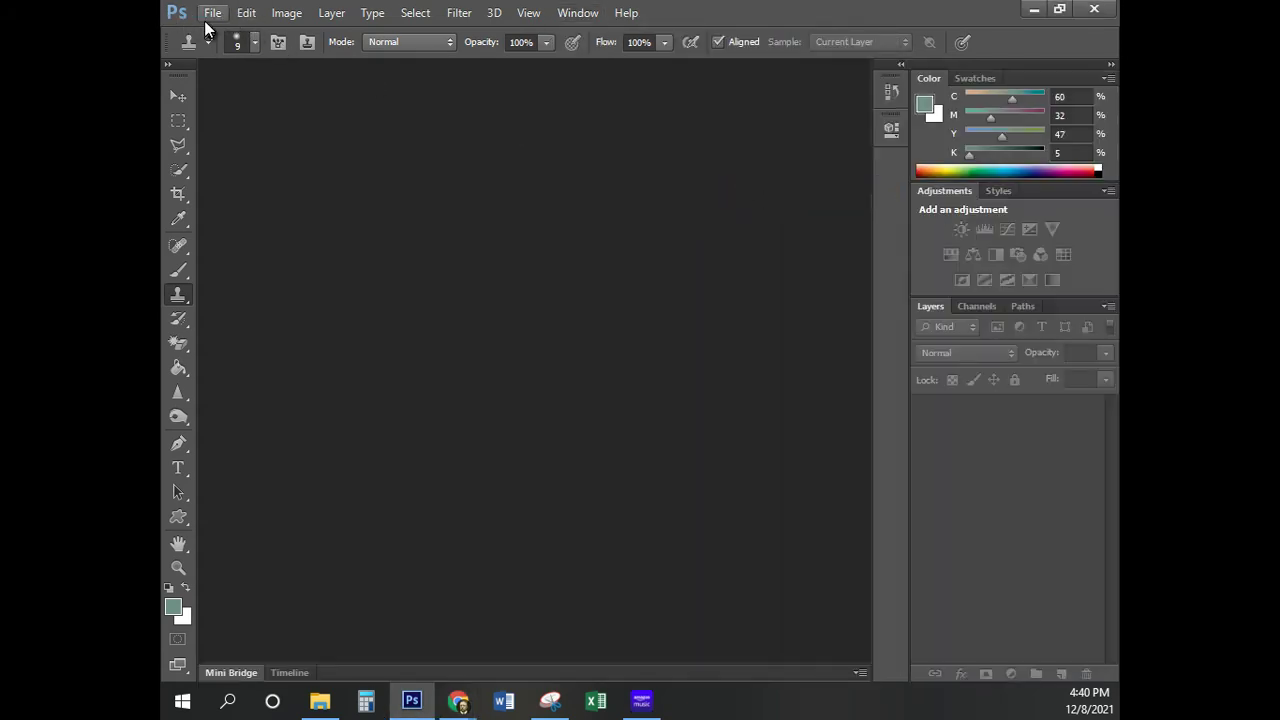
pyautogui.rightClick(187, 42)
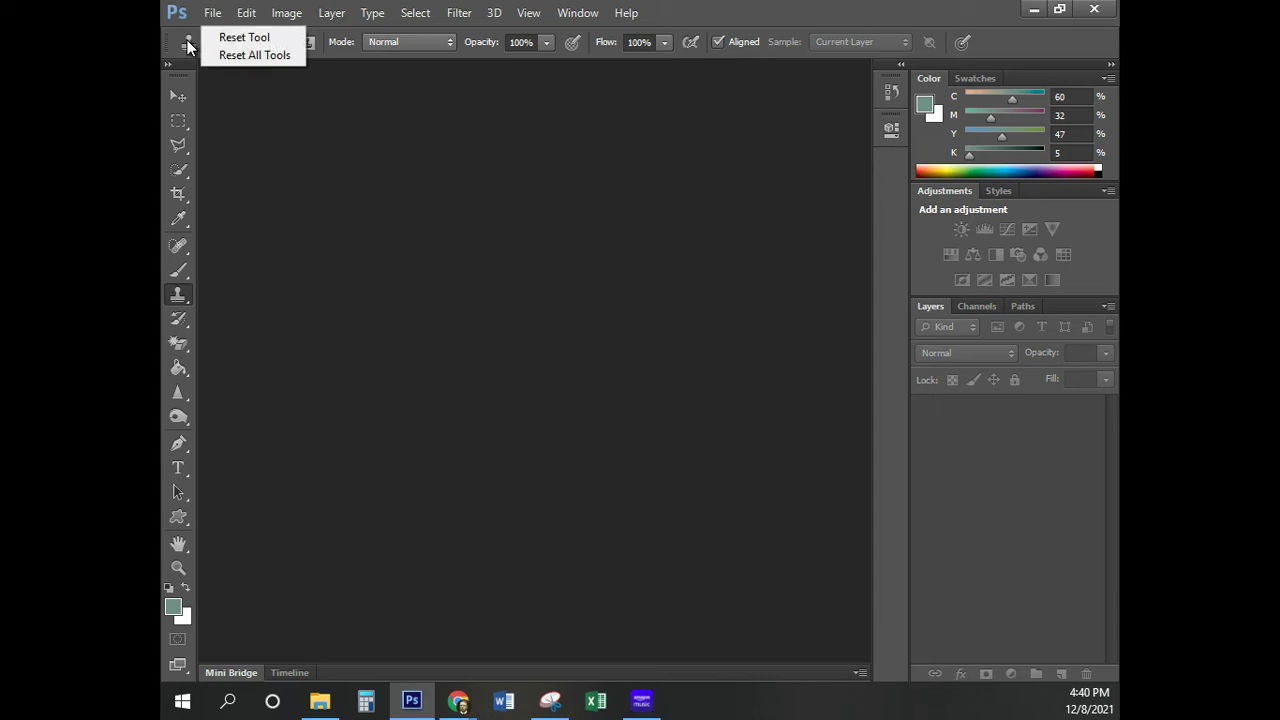
pyautogui.click(243, 55)
pyautogui.click(597, 278)
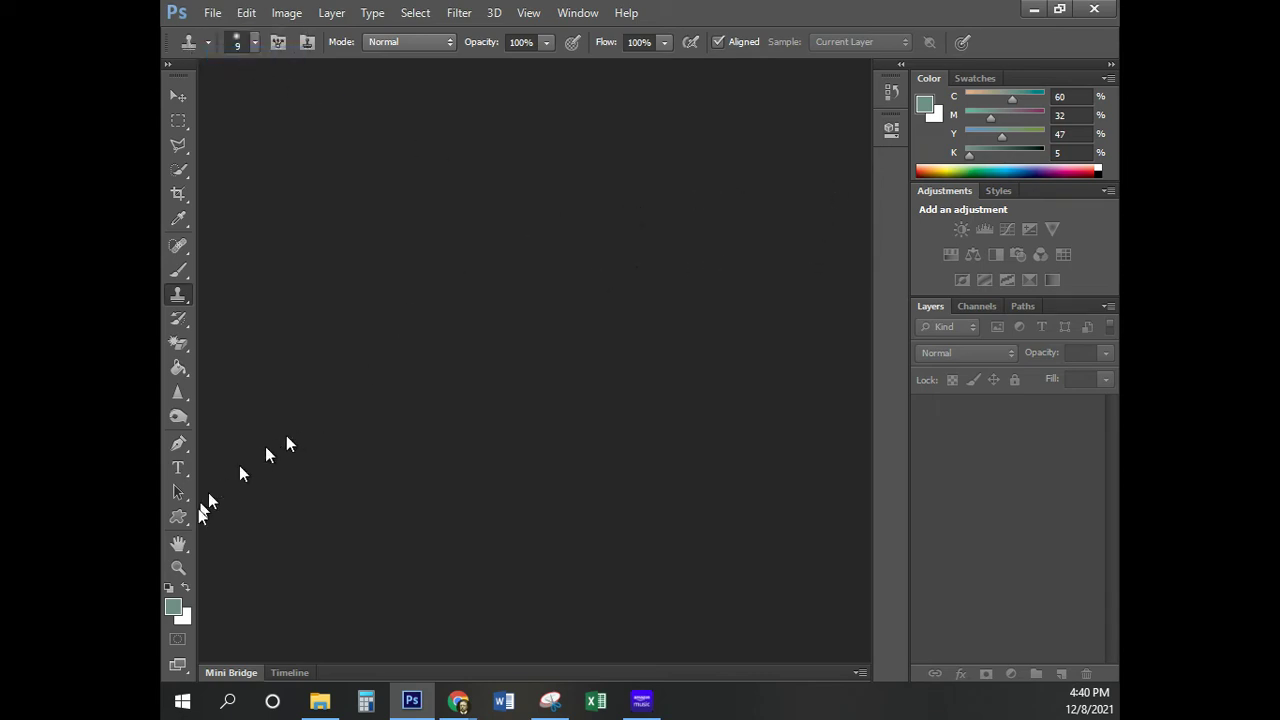
# Activate the Brush tool and reset the foreground and background colours to the default black and white
pyautogui.click(178, 611)
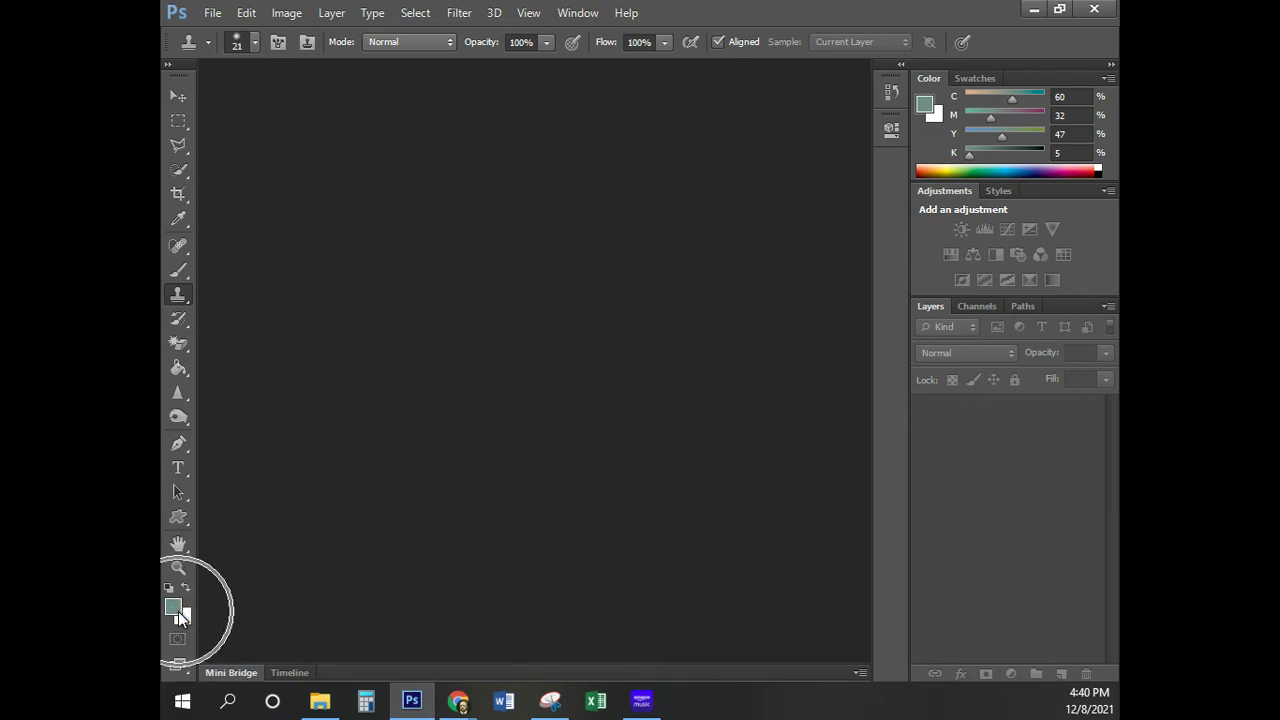
pyautogui.click(178, 611)
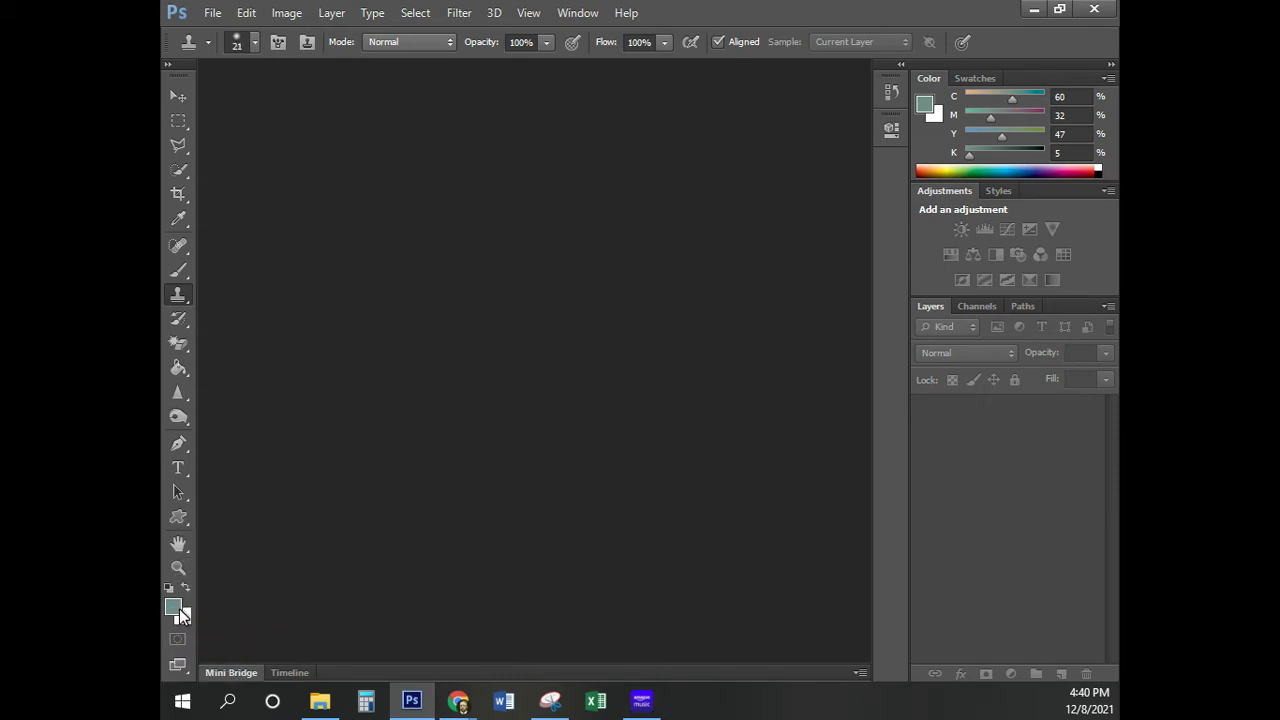
pyautogui.click(179, 608)
pyautogui.click(179, 608)
pyautogui.press('b')
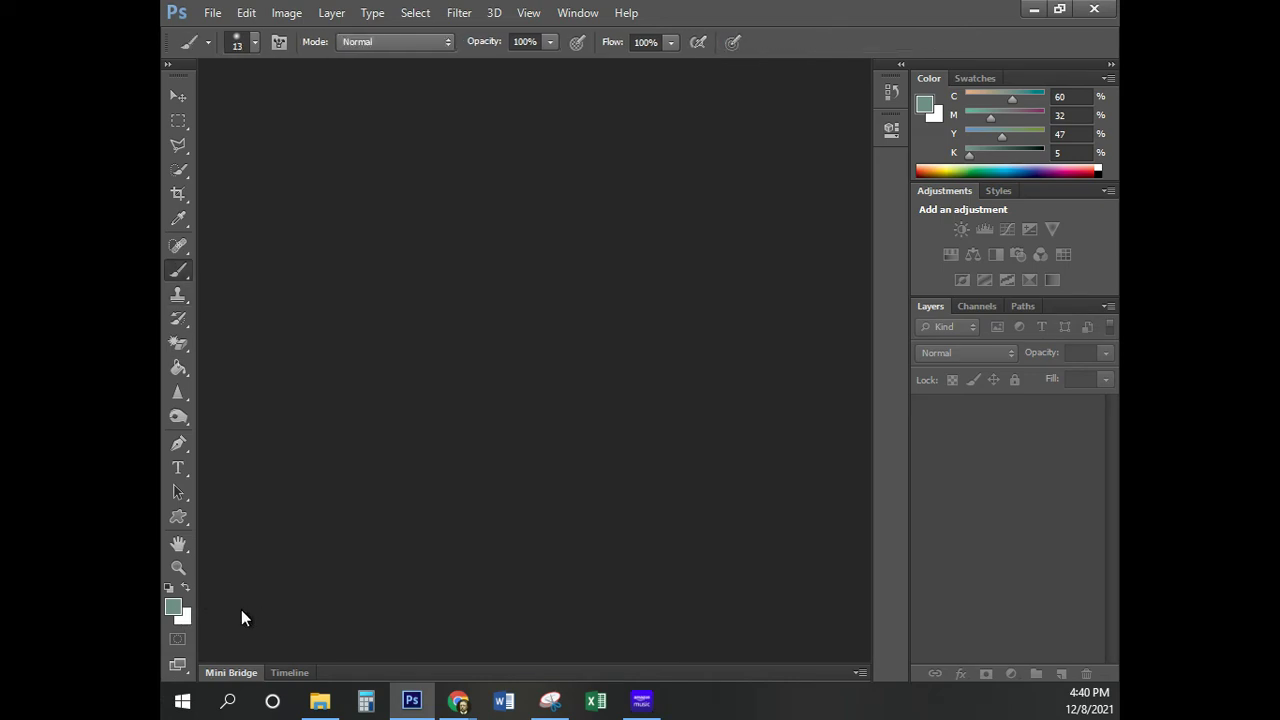
pyautogui.press('d')
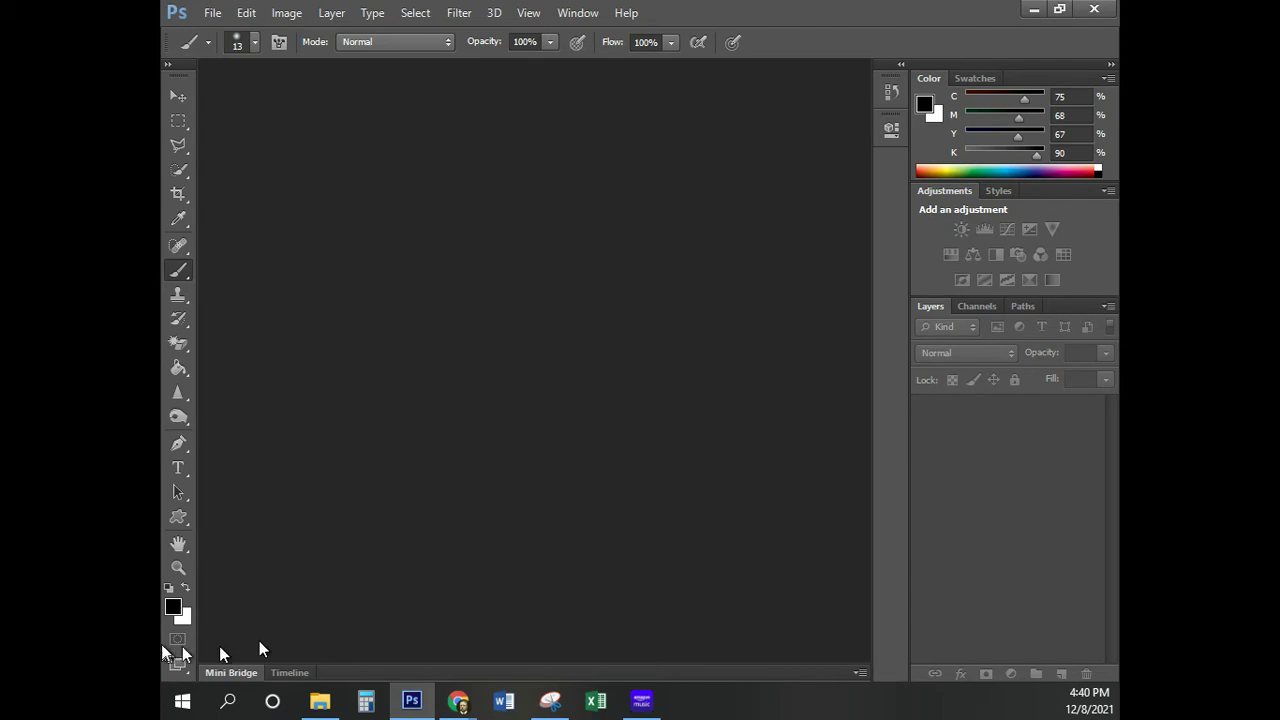
# Switch to the browser's course page, download Room.psd and open the downloaded file in Photoshop
pyautogui.click(1034, 9)
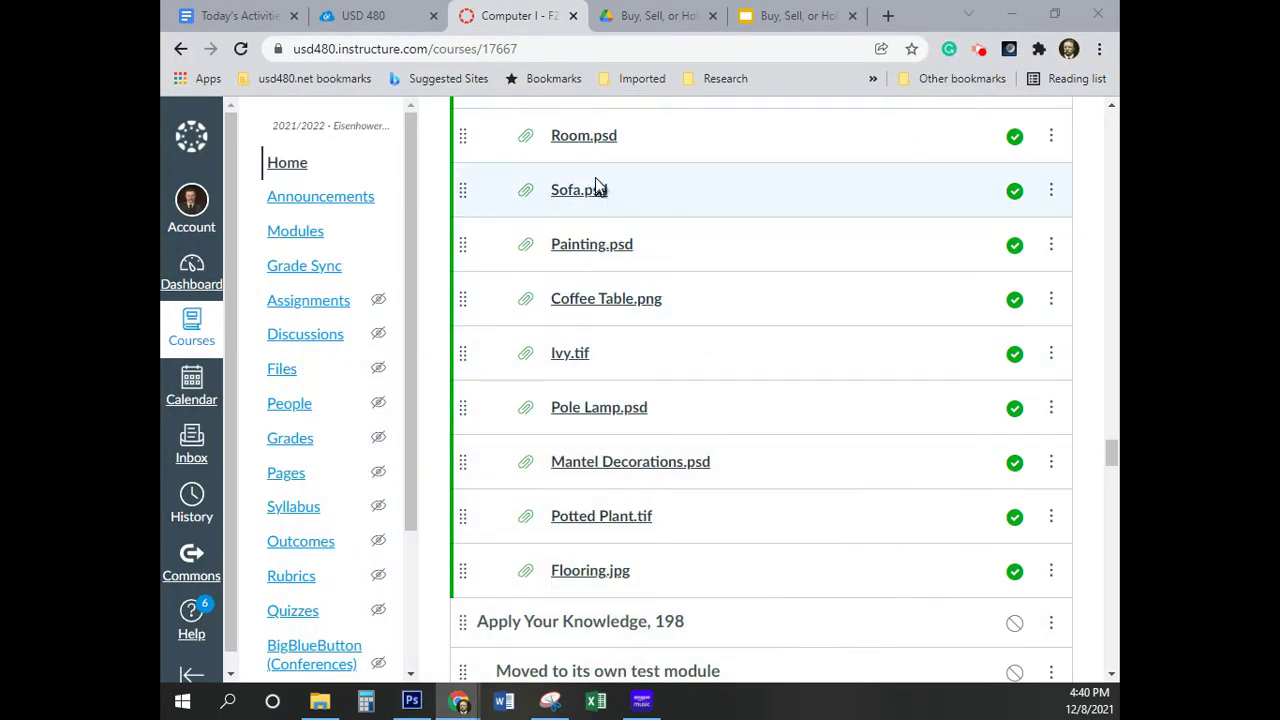
pyautogui.click(584, 140)
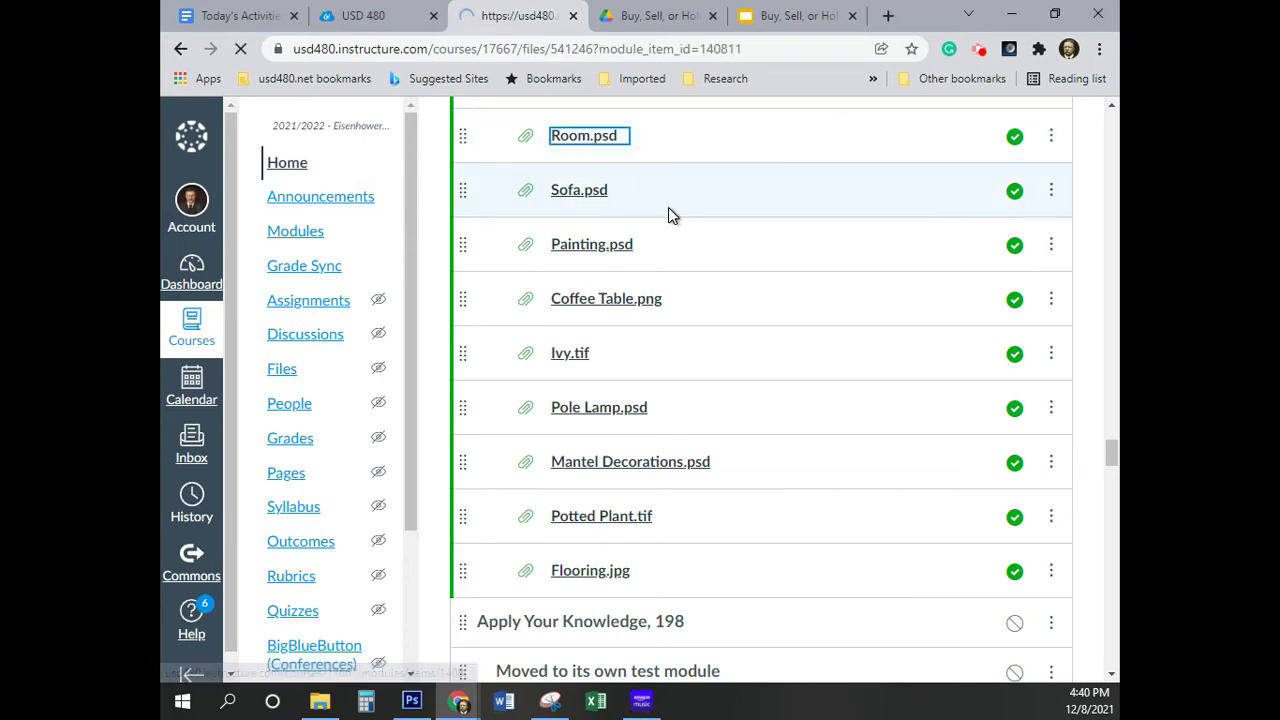
pyautogui.click(566, 253)
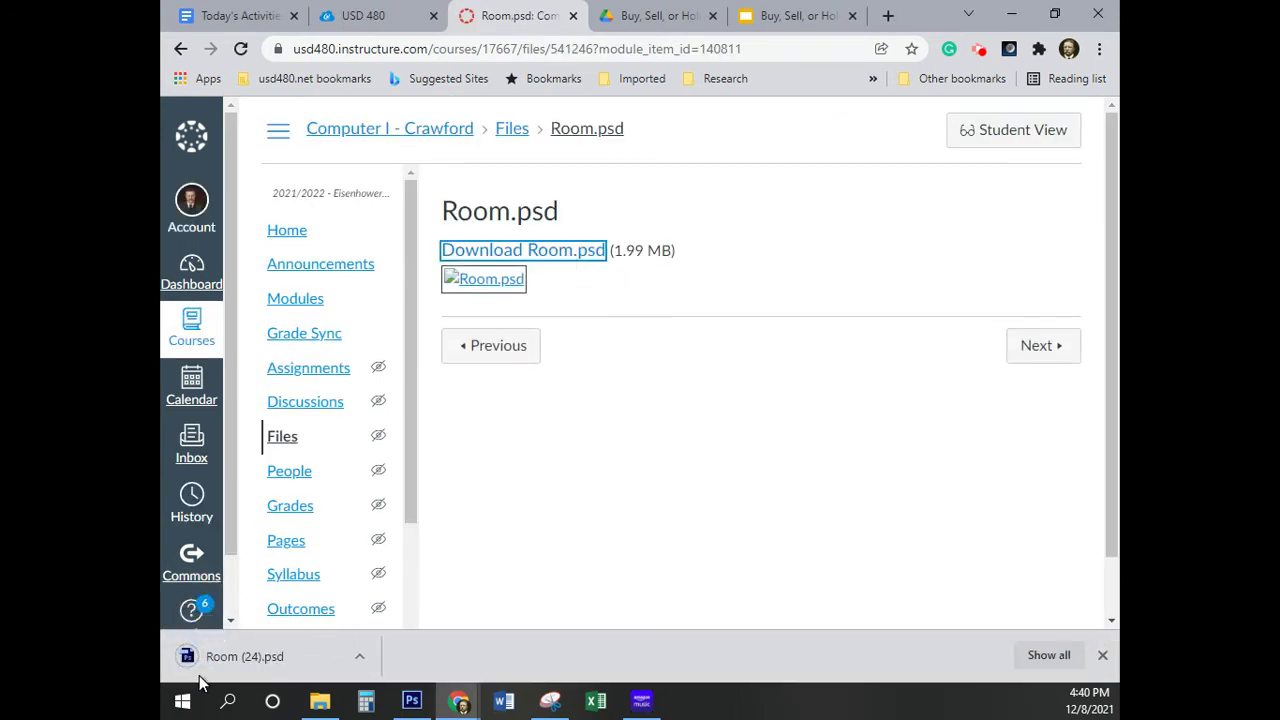
pyautogui.click(266, 658)
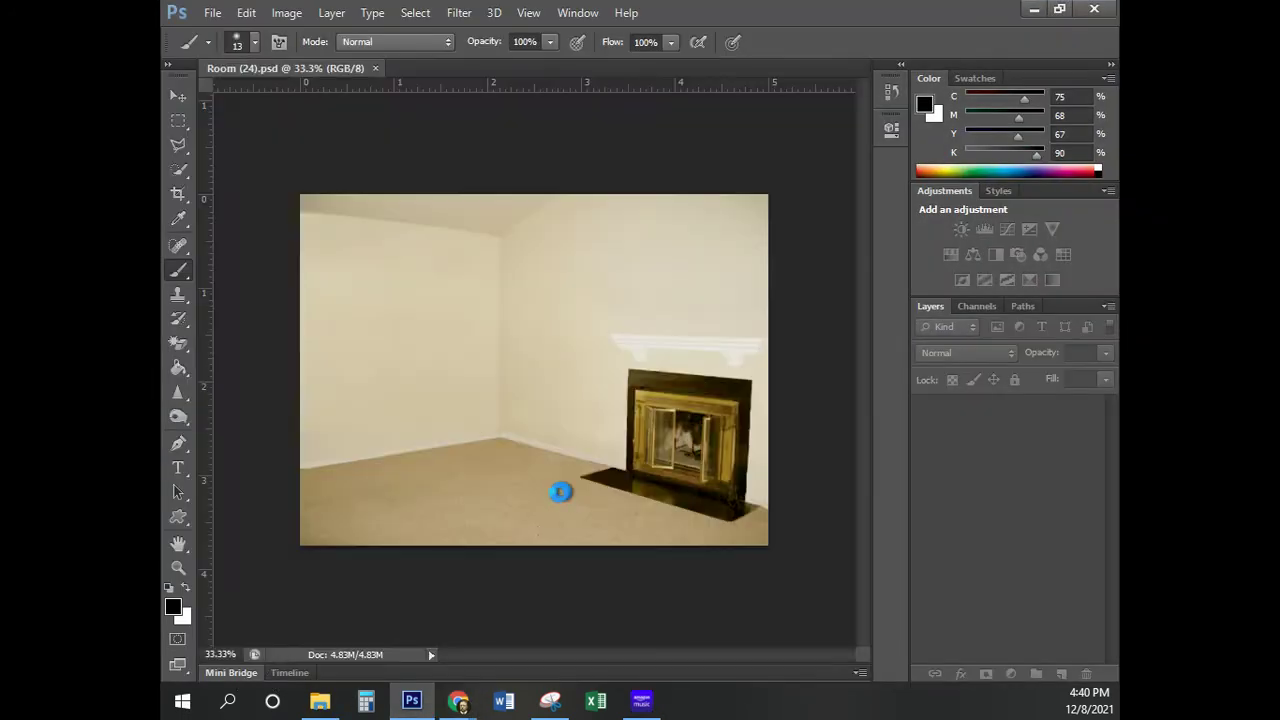
# Return the browser to the course's modules page and switch back to the room image in Photoshop
pyautogui.moveTo(458, 700)
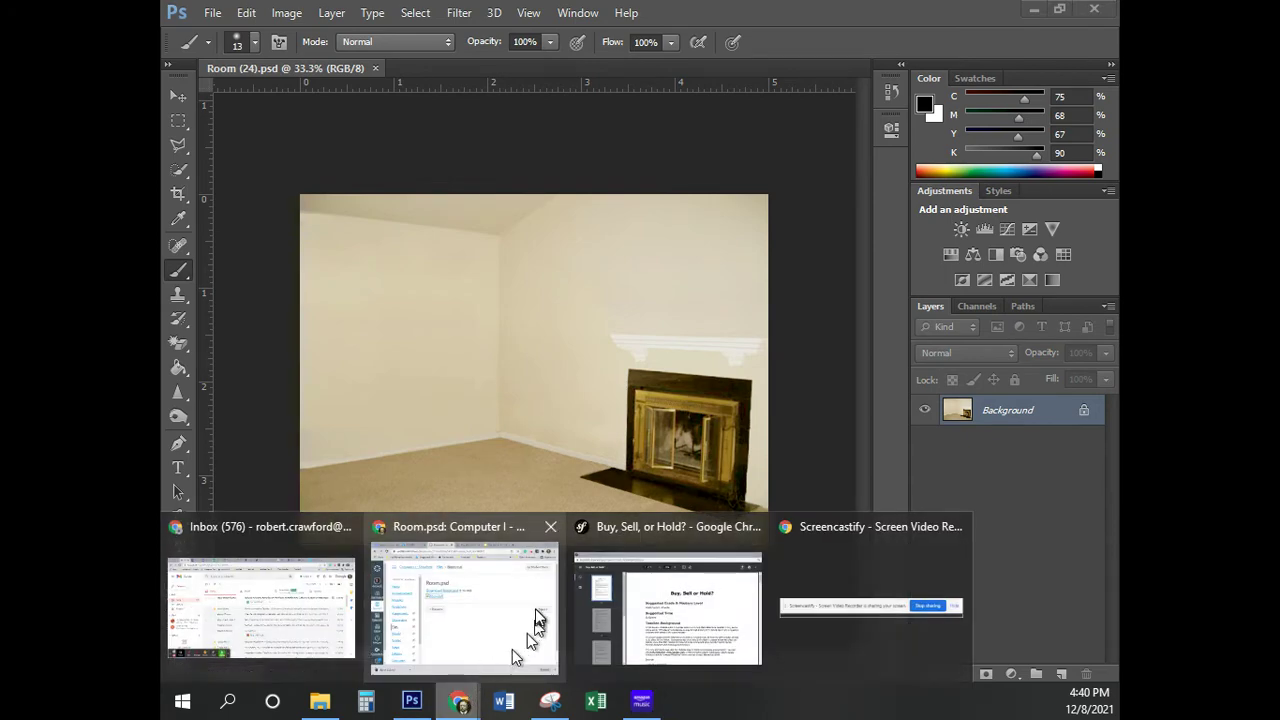
pyautogui.click(451, 612)
pyautogui.click(181, 48)
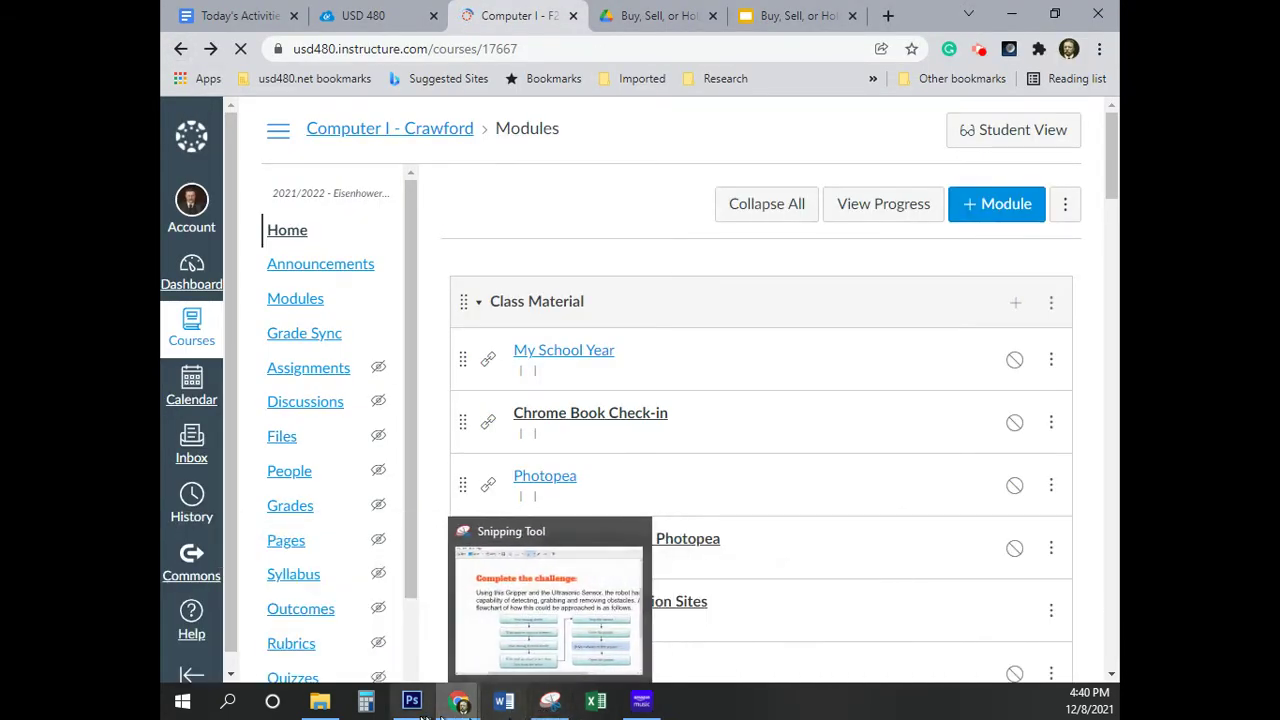
pyautogui.click(411, 700)
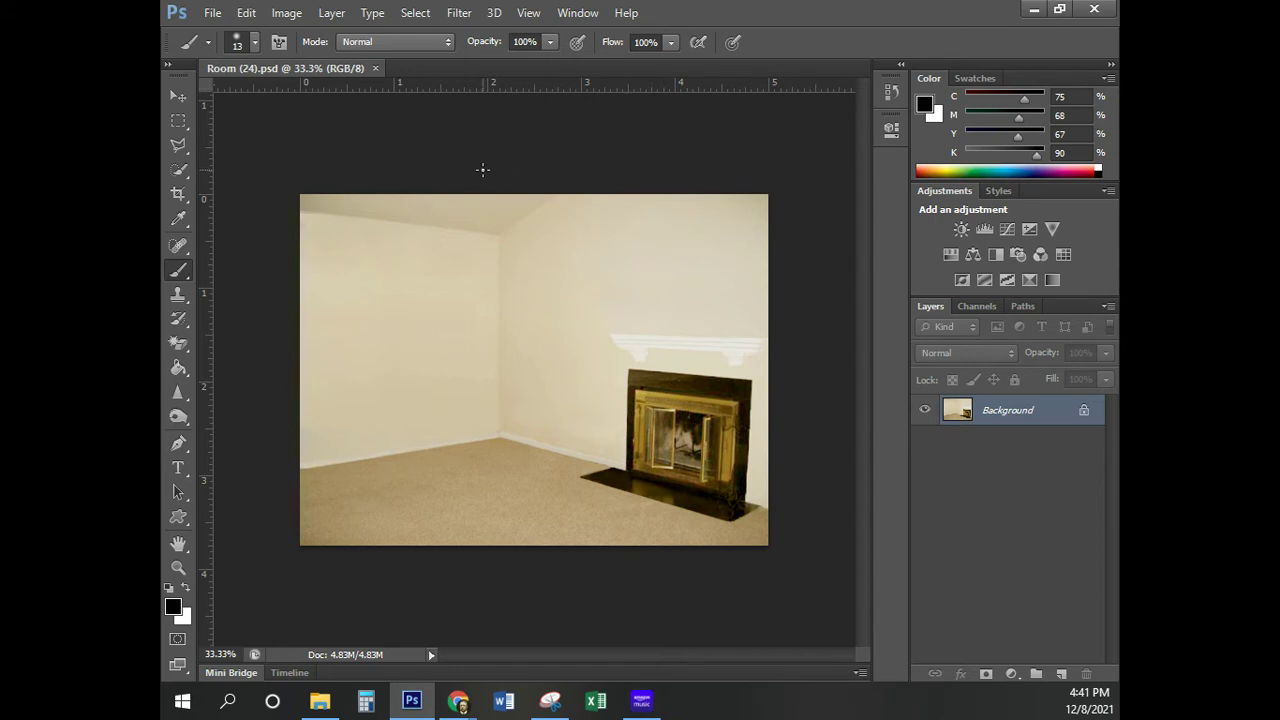
# Hide the rulers around the room image and show them again
pyautogui.hotkey('ctrl', 'r')
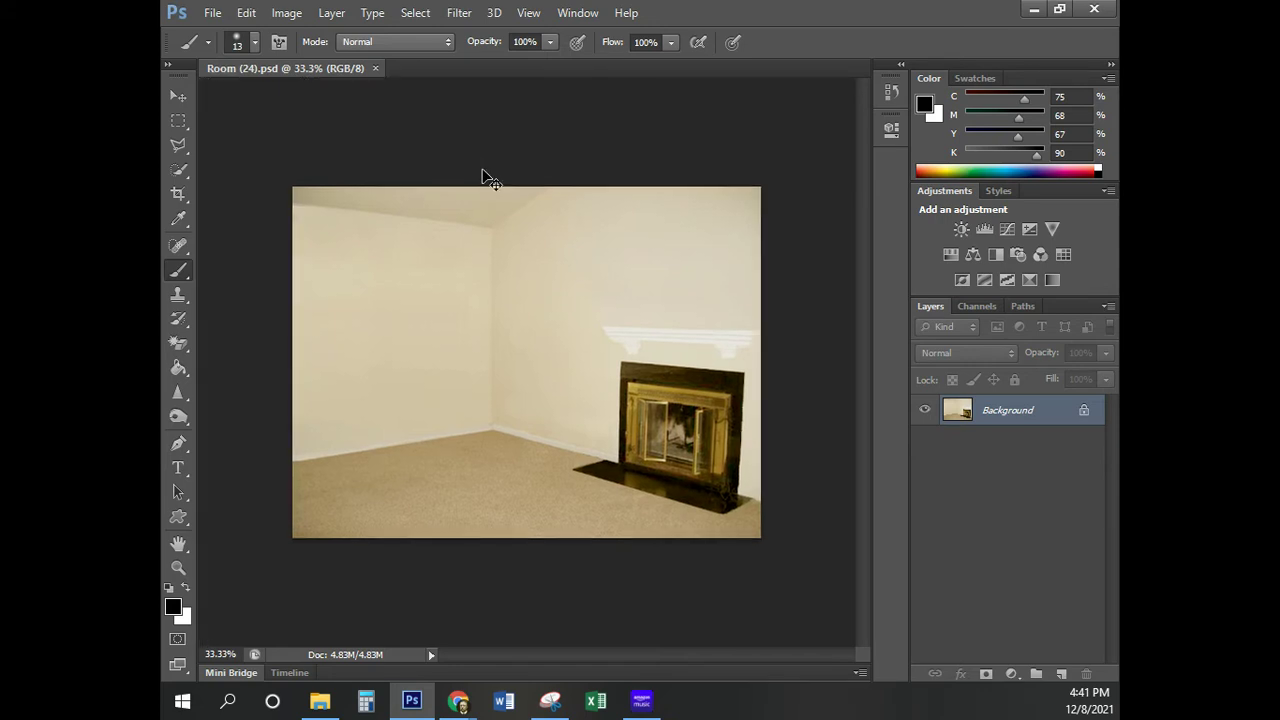
pyautogui.hotkey('ctrl', 'r')
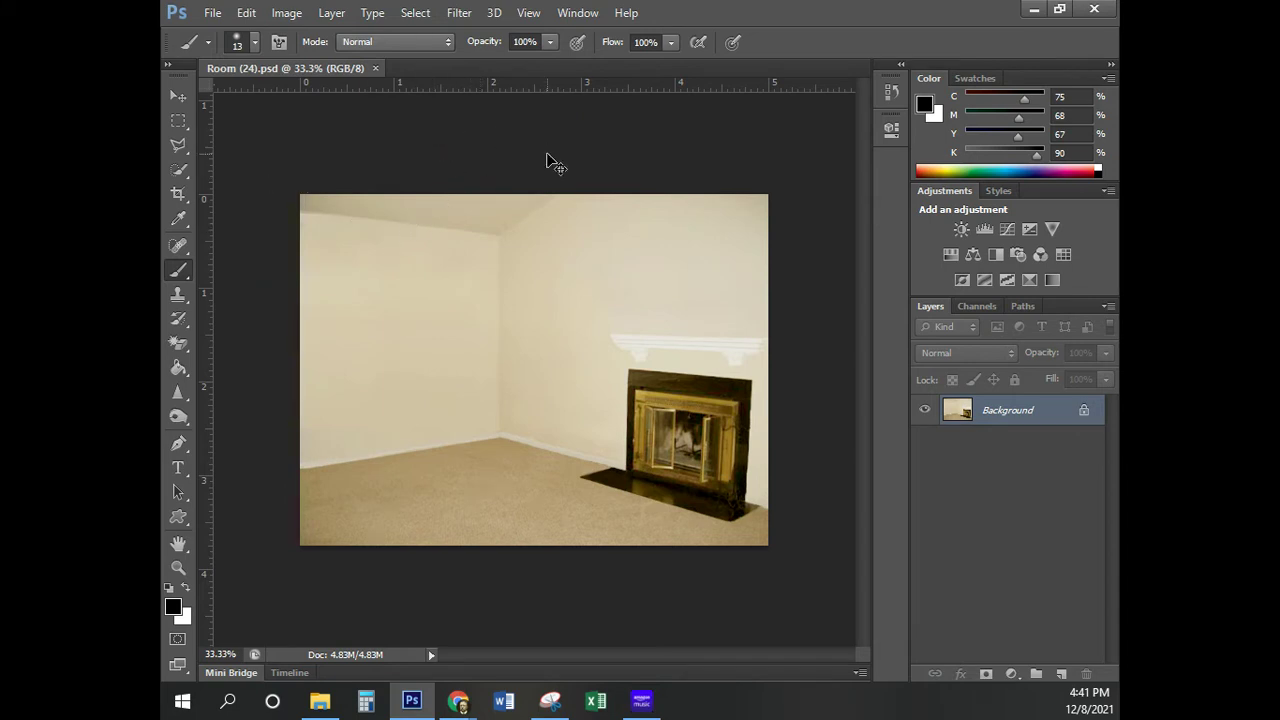
pyautogui.scroll(2, 547, 153)
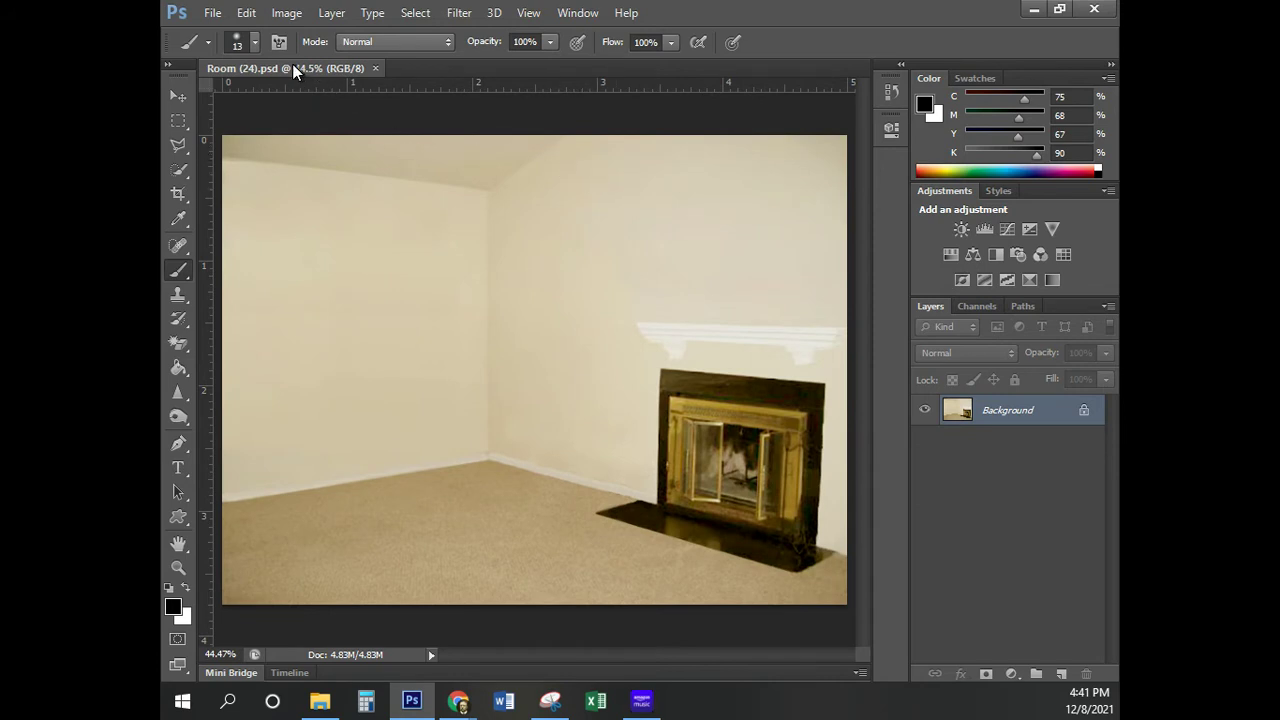
# Save the image as "Room Video Demo 8 Dec 2021" in the Photoshop folder inside Pictures
pyautogui.click(212, 14)
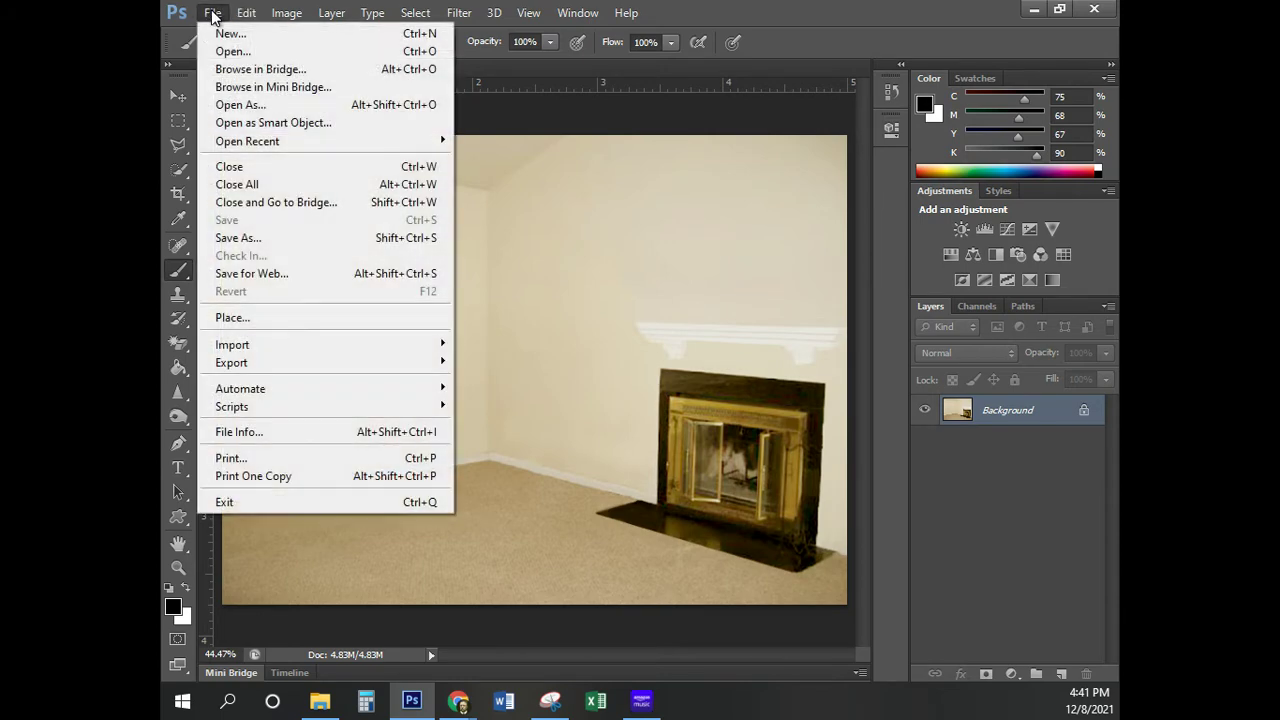
pyautogui.click(270, 238)
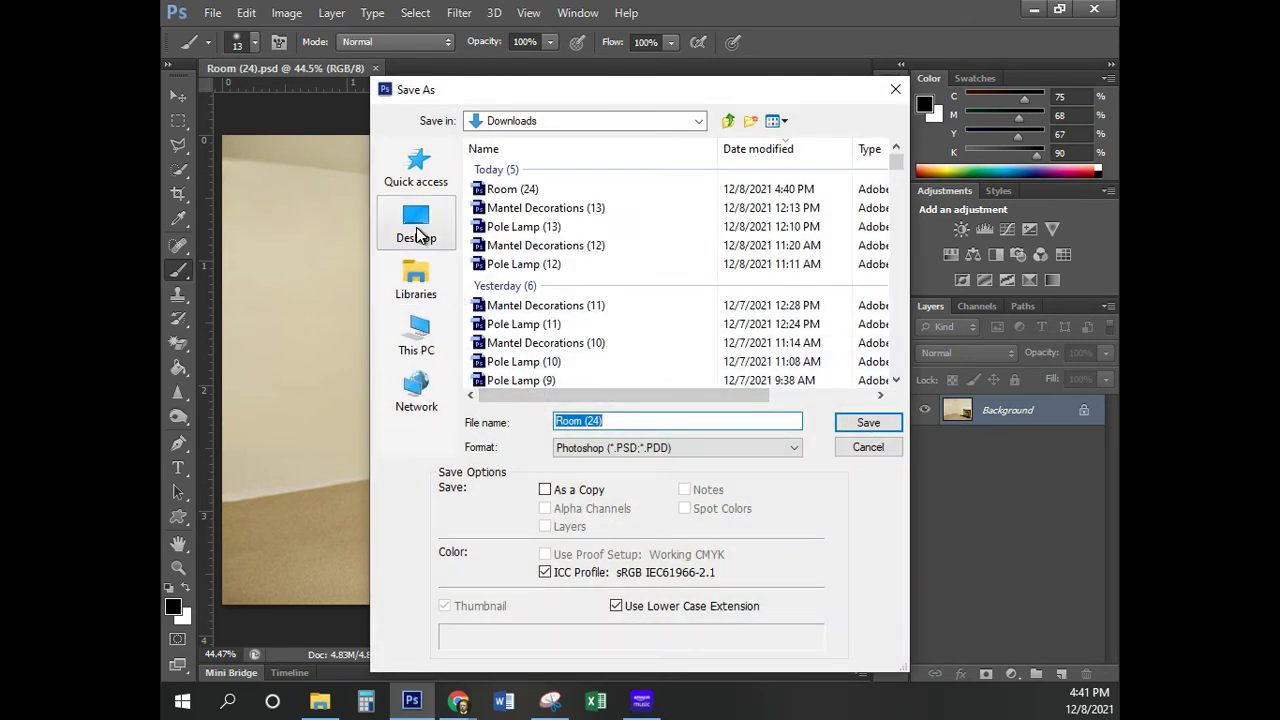
pyautogui.click(416, 335)
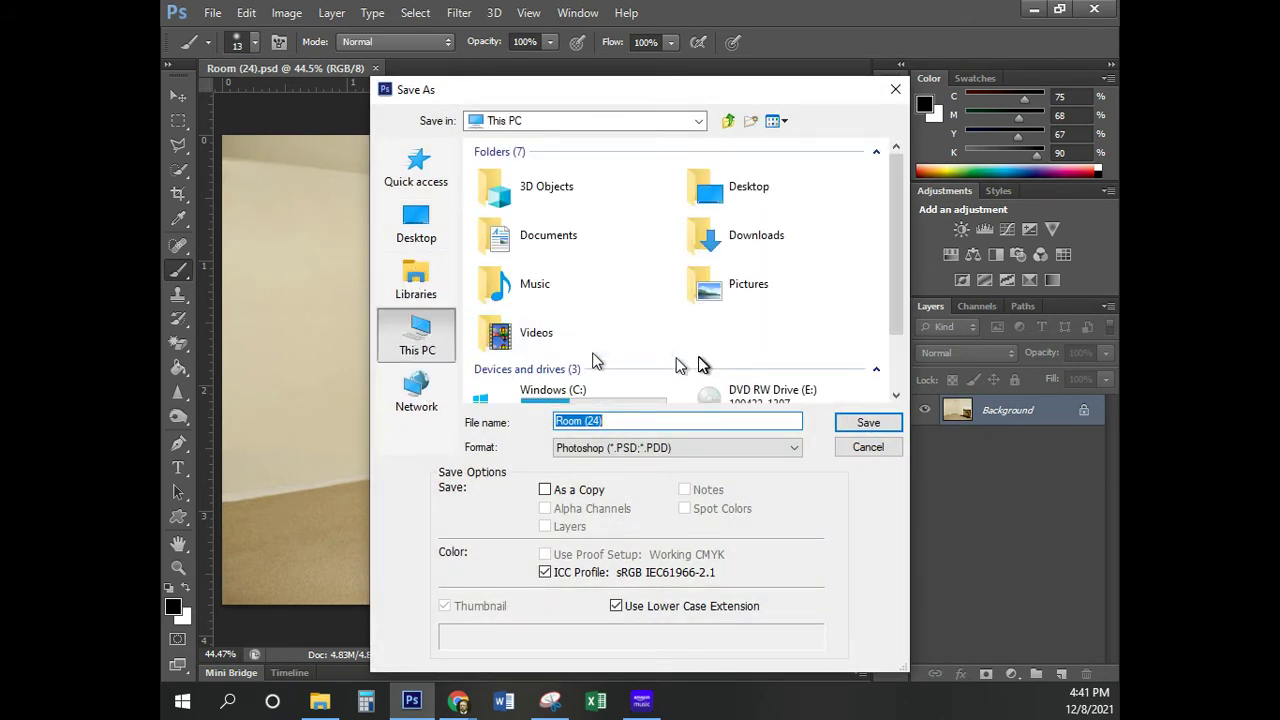
pyautogui.doubleClick(736, 290)
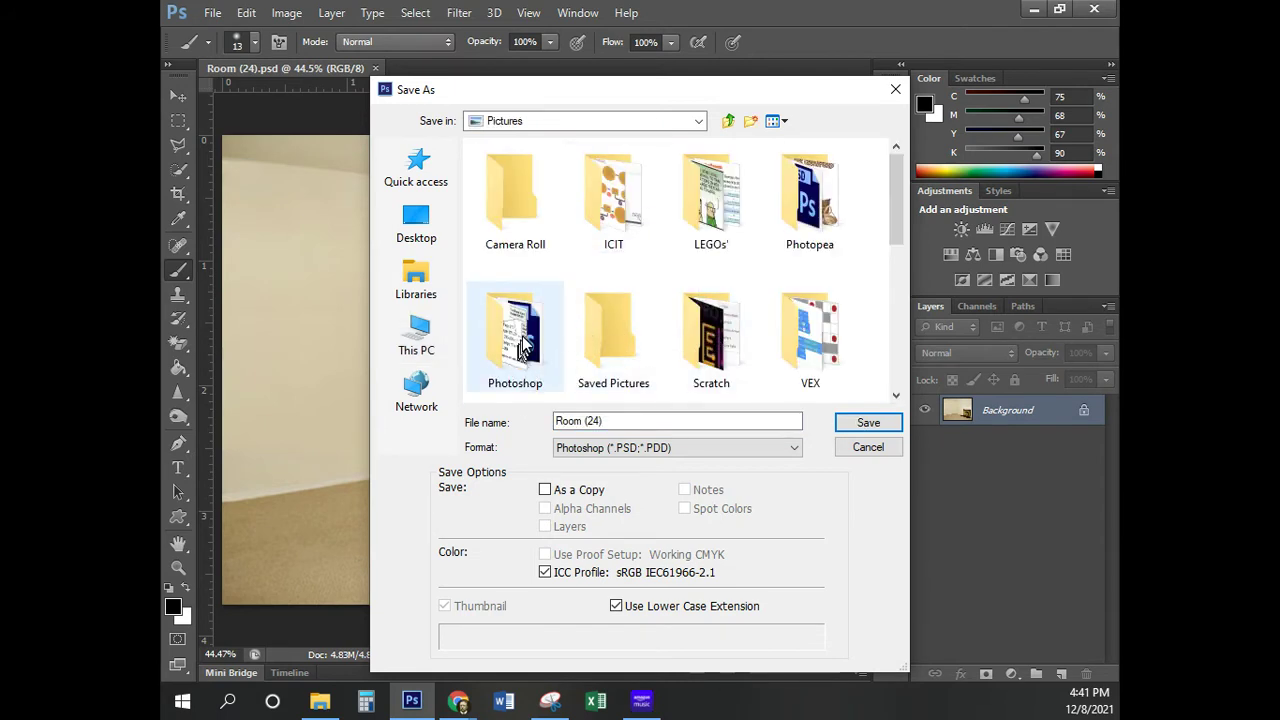
pyautogui.doubleClick(521, 347)
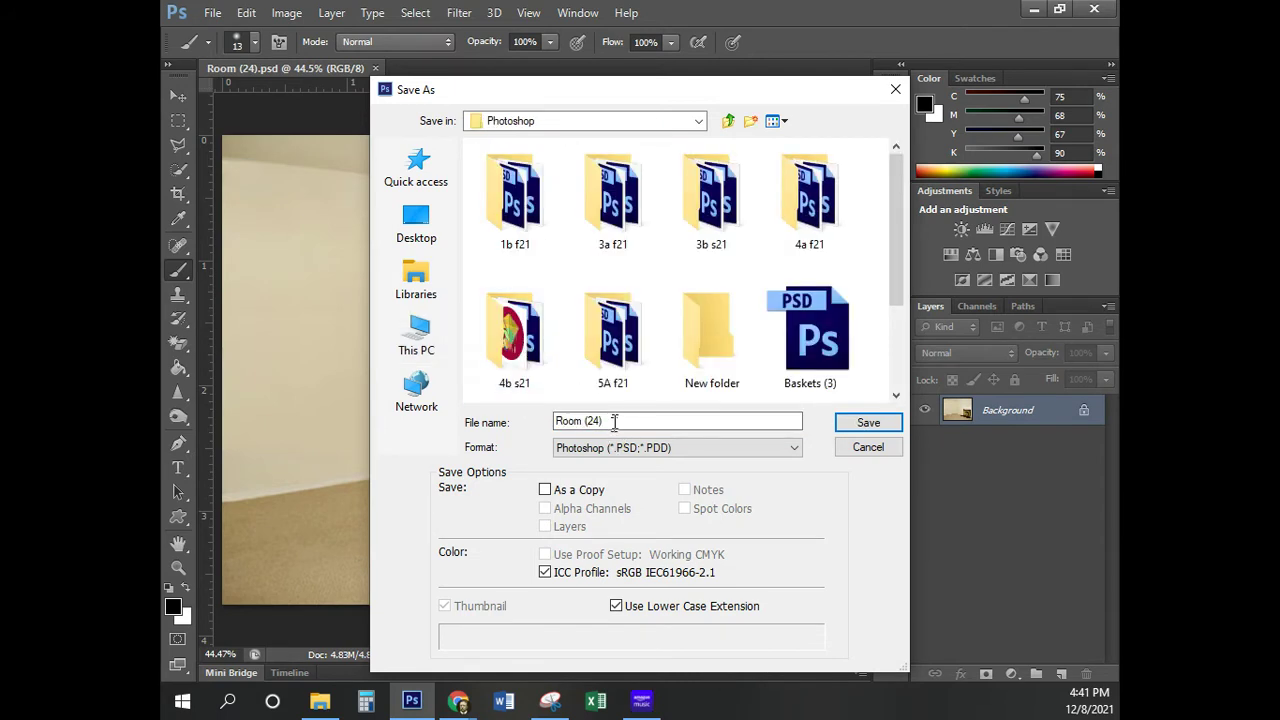
pyautogui.moveTo(615, 421); pyautogui.dragTo(587, 421)
pyautogui.write('Video Demo')
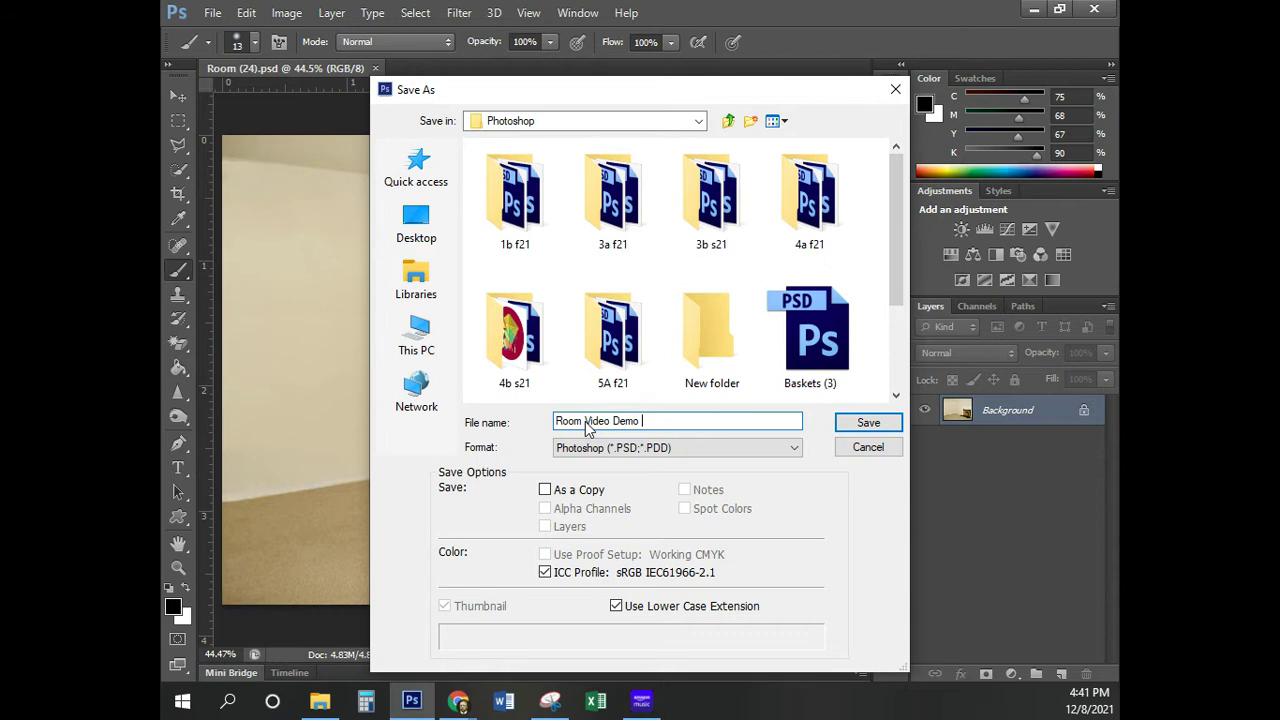
pyautogui.write('8 Dec 2021')
pyautogui.click(876, 426)
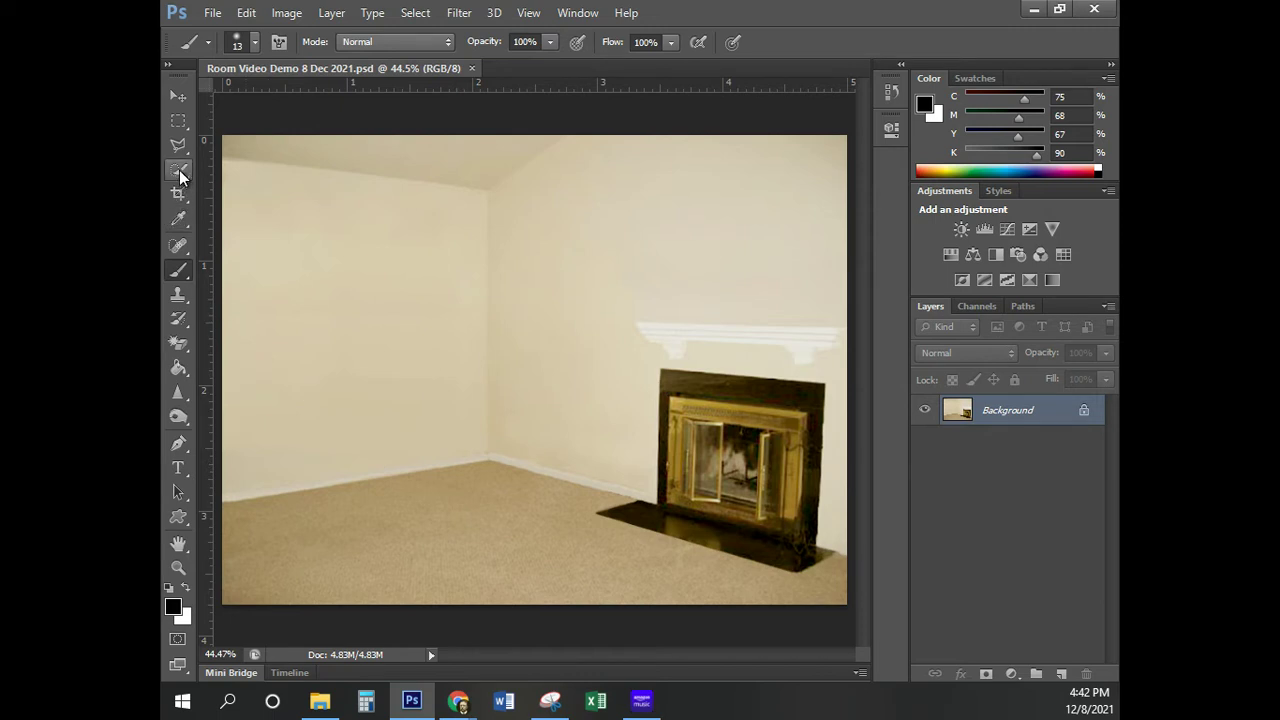
# Select the whole carpeted floor of the room with the Quick Selection tool
pyautogui.moveTo(180, 176)
pyautogui.mouseDown()
pyautogui.moveTo(256, 176)
pyautogui.moveTo(265, 193)
pyautogui.mouseUp()
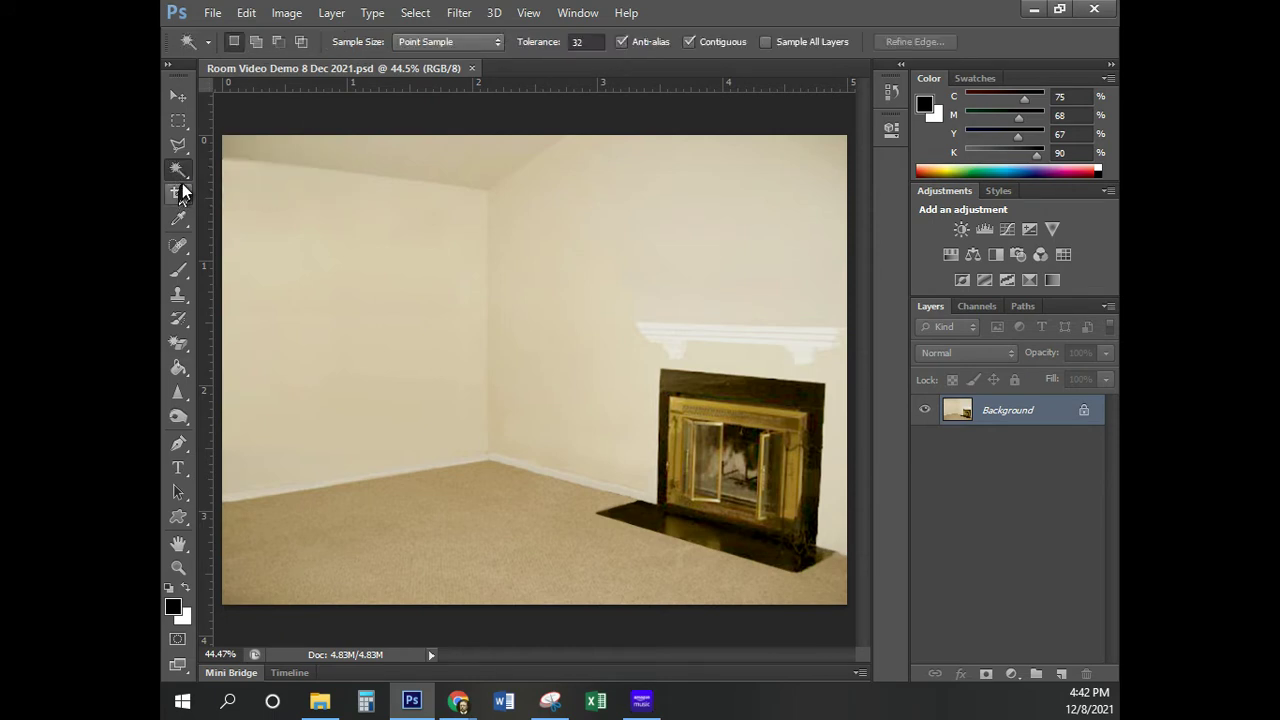
pyautogui.moveTo(178, 168); pyautogui.dragTo(252, 175)
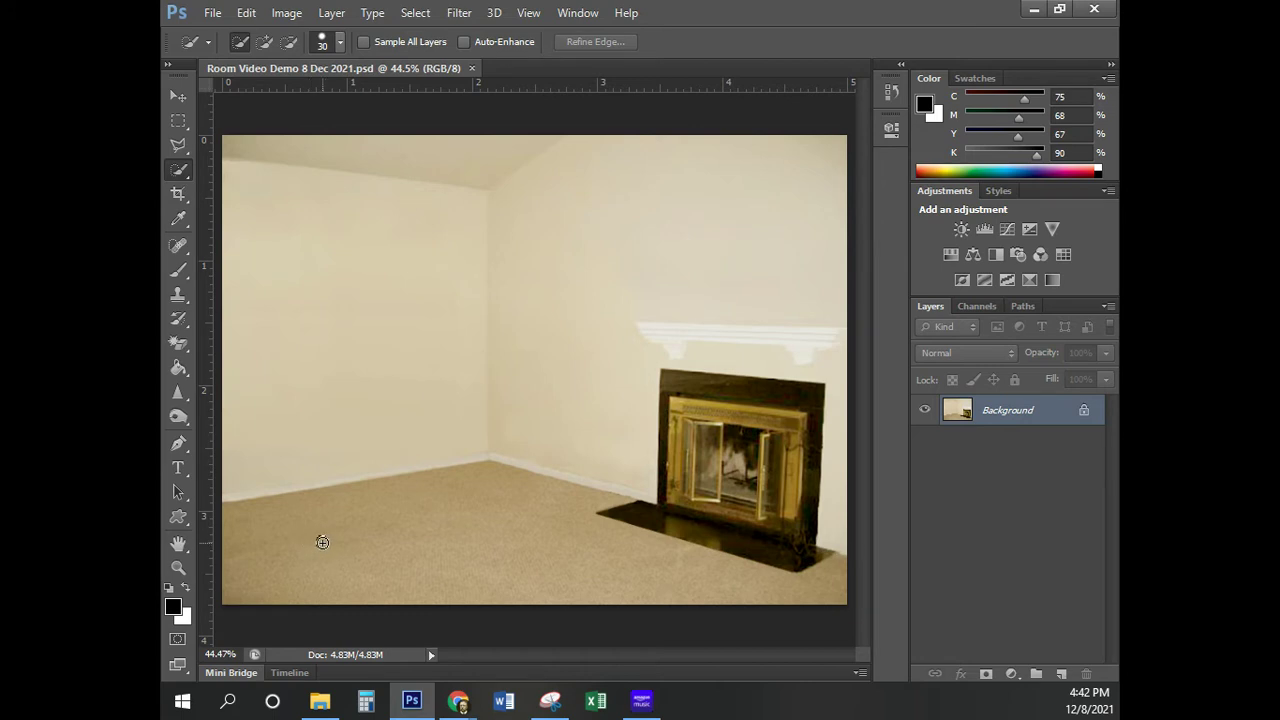
pyautogui.moveTo(322, 542); pyautogui.dragTo(410, 540)
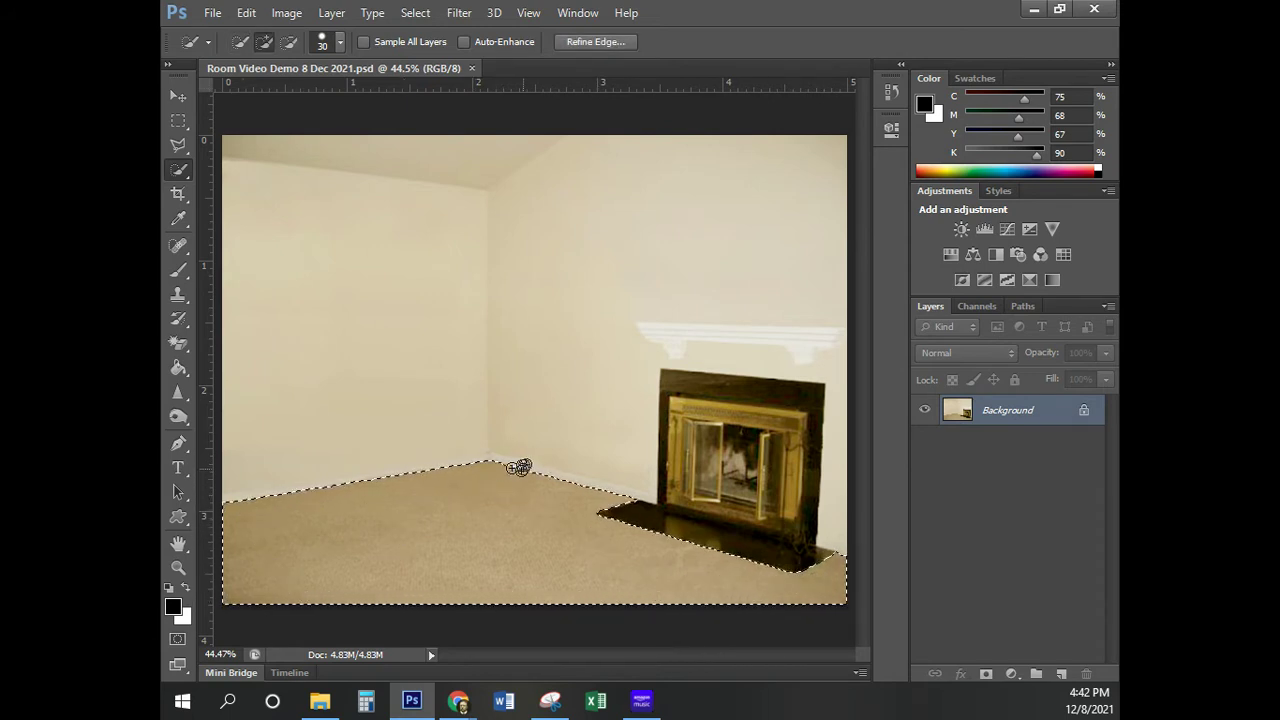
pyautogui.click(474, 522)
# Cut the selected floor onto its own layer and name that layer Carpet
pyautogui.rightClick(465, 533)
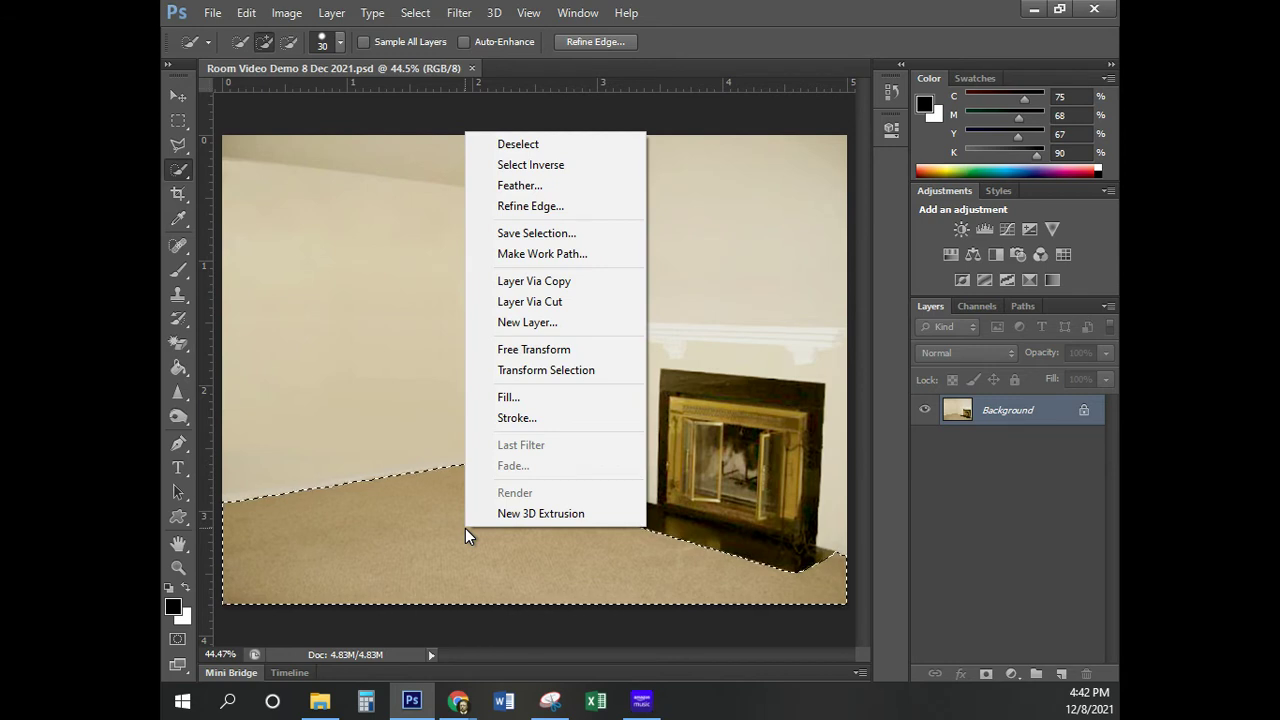
pyautogui.click(532, 305)
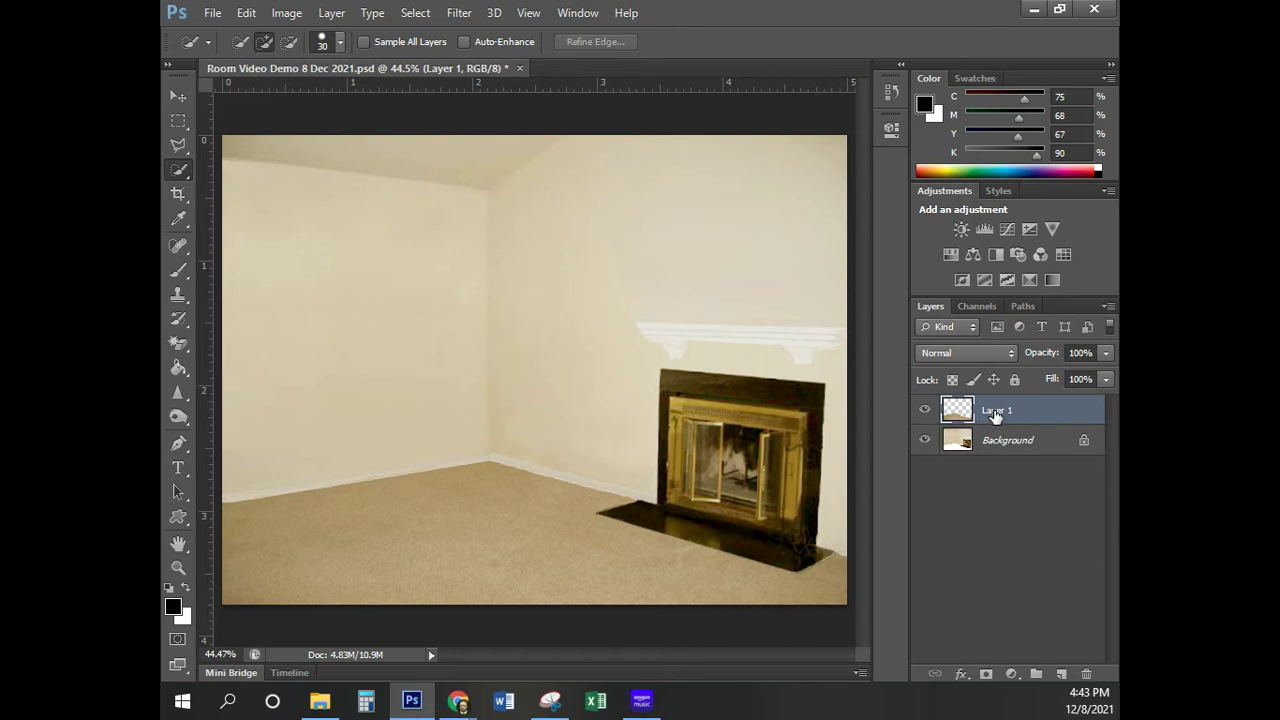
pyautogui.click(1000, 415)
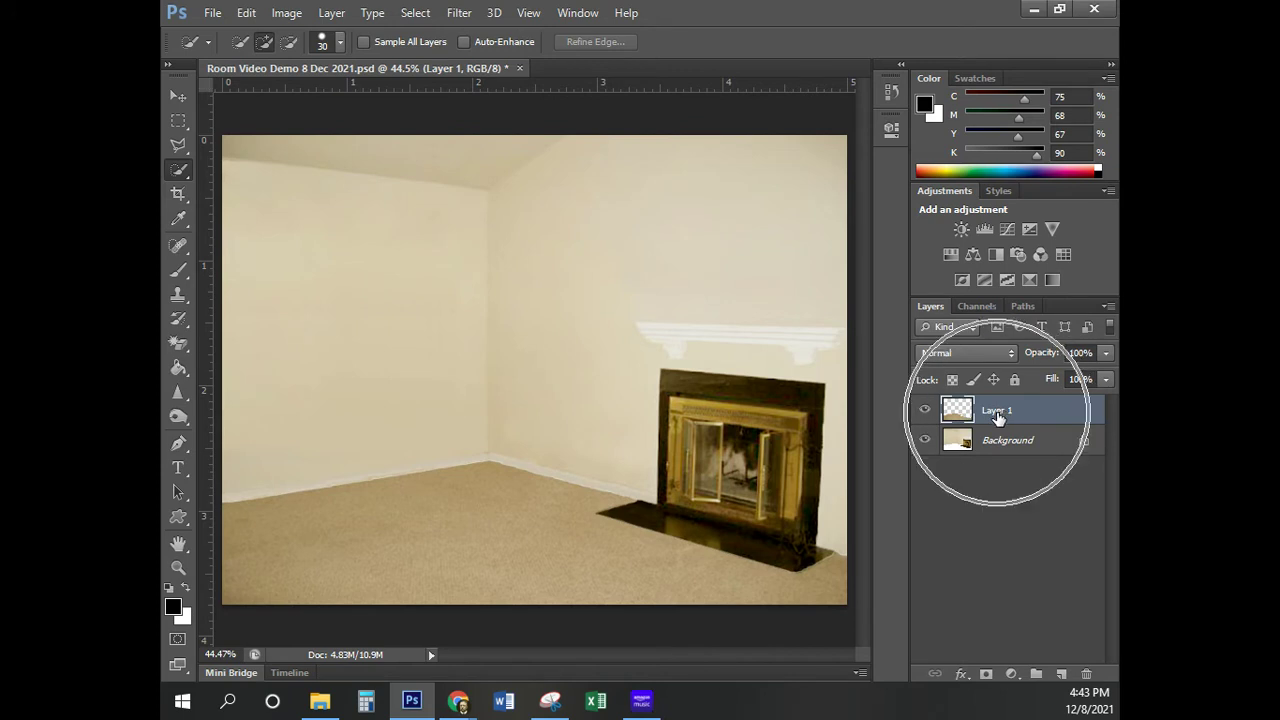
pyautogui.doubleClick(998, 413)
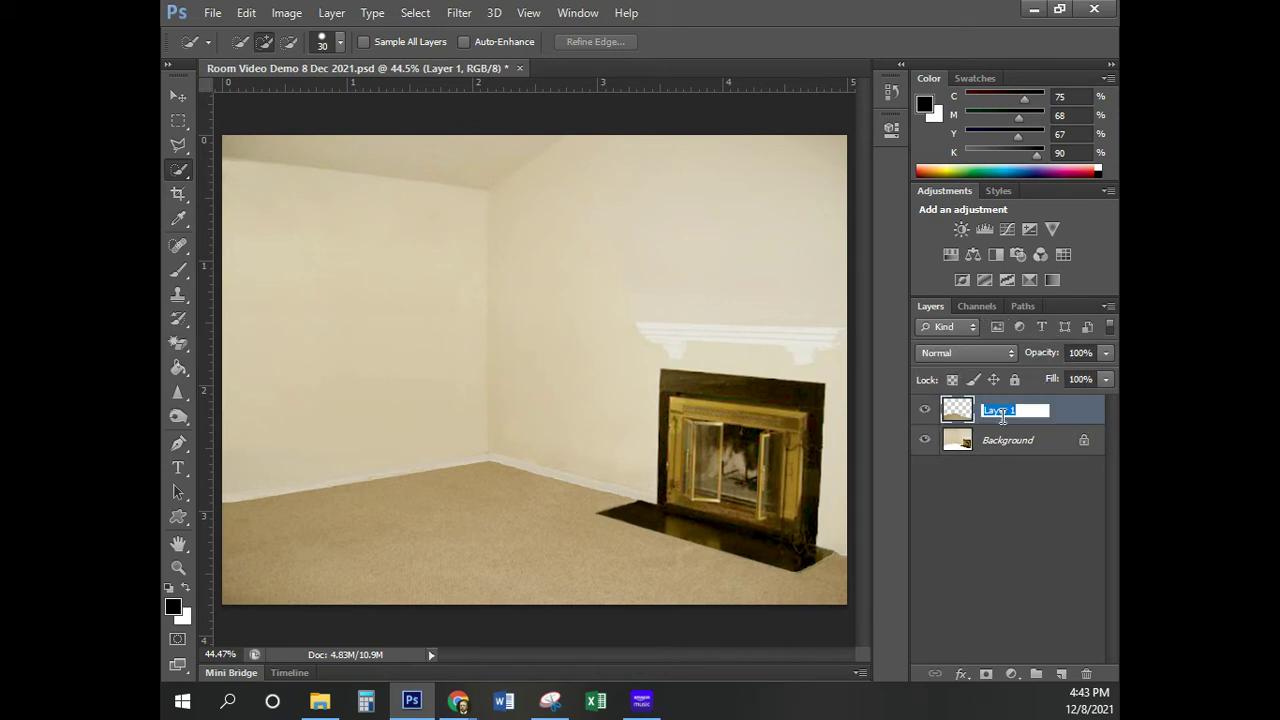
pyautogui.write('Carpet')
pyautogui.press('Return')
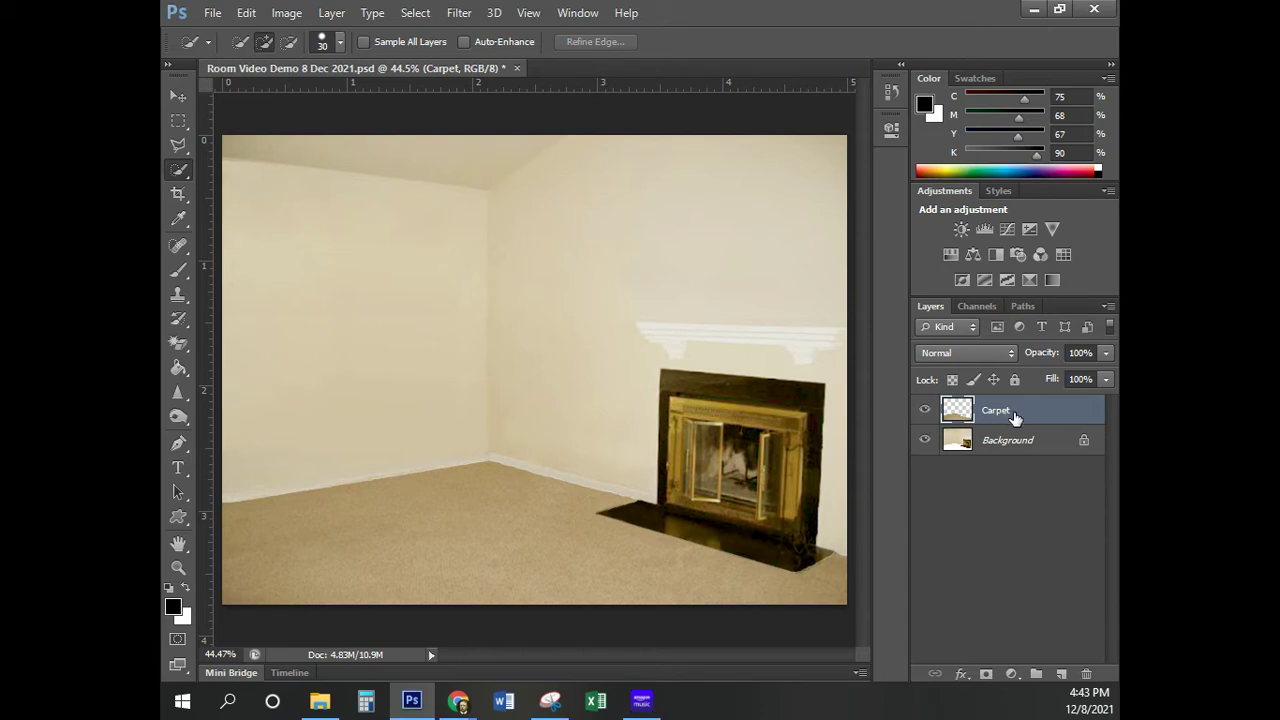
# Assign the Yellow colour label to the Carpet layer
pyautogui.click(1014, 416)
pyautogui.rightClick(1017, 414)
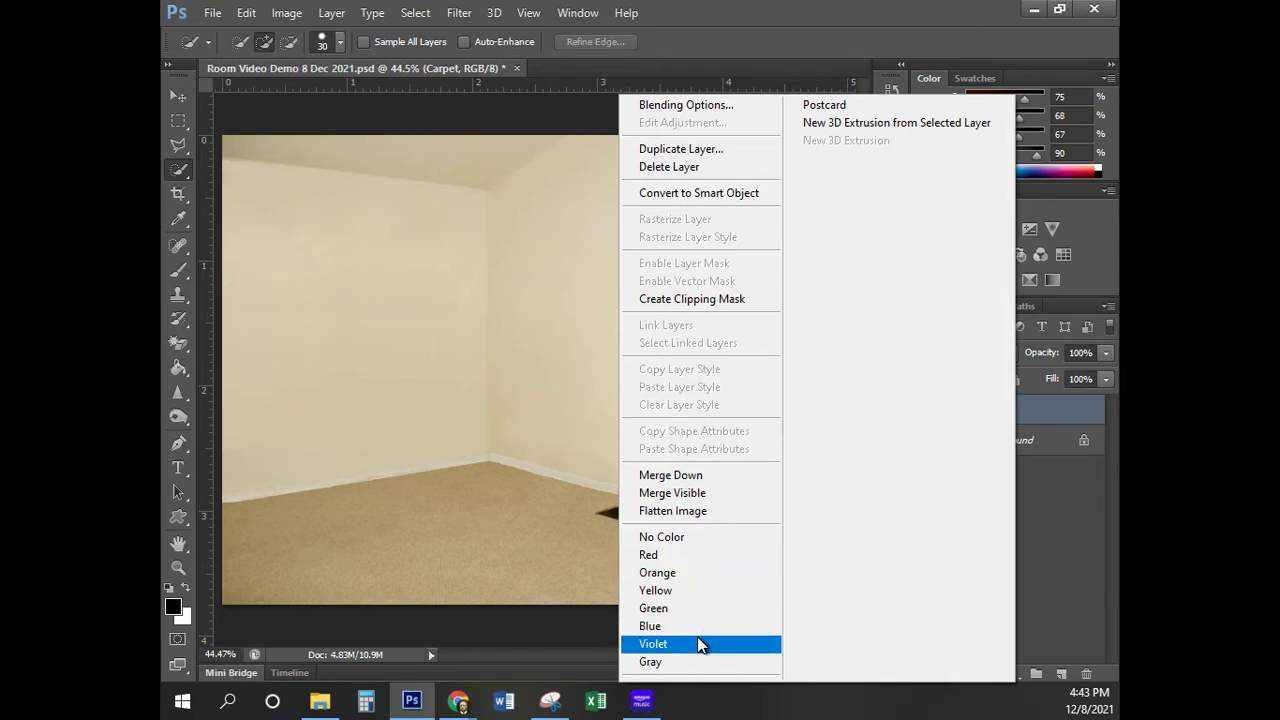
pyautogui.click(697, 597)
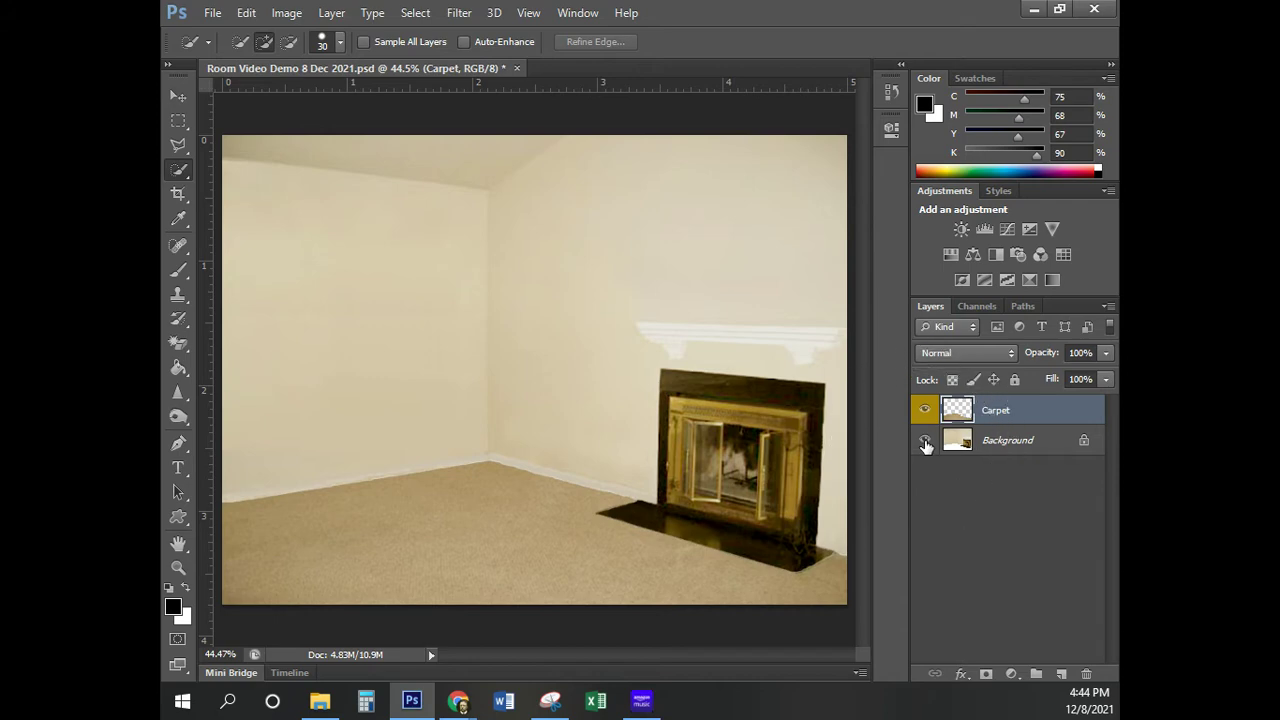
# Toggle the visibility of the Background and Carpet layers to inspect what each contains, leaving both layers shown
pyautogui.click(925, 441)
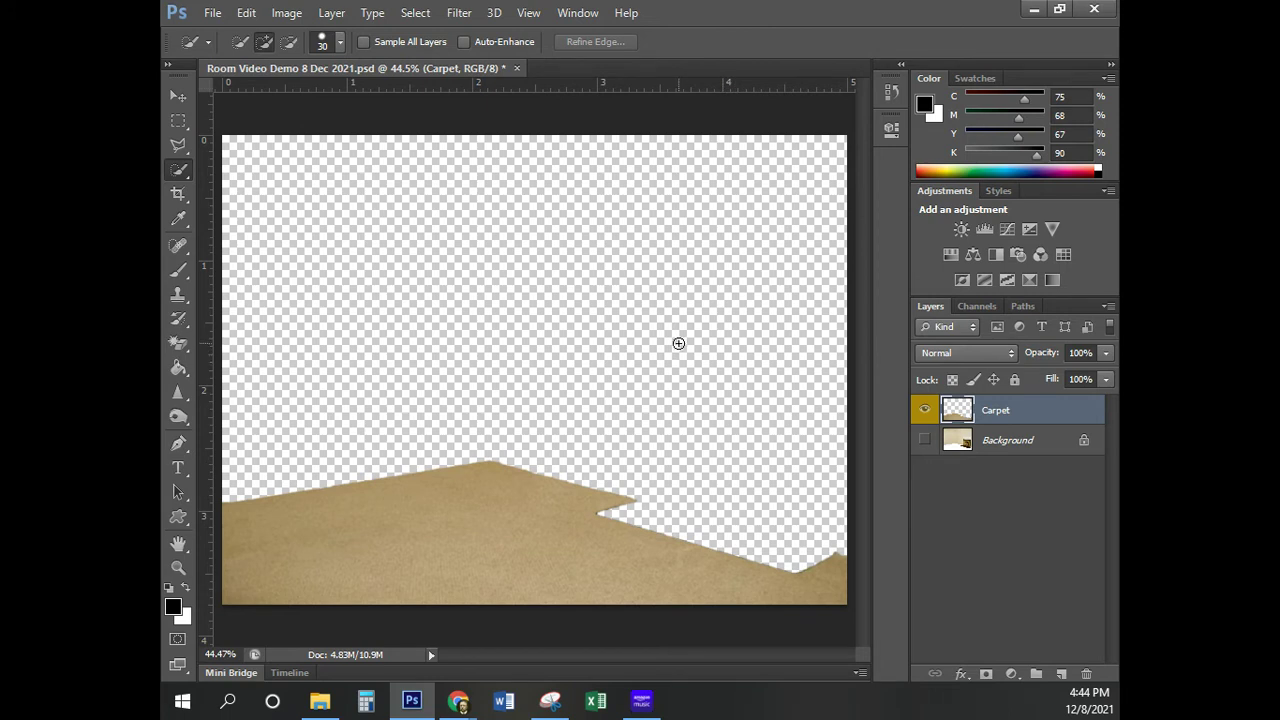
pyautogui.click(923, 442)
pyautogui.click(923, 442)
pyautogui.click(923, 442)
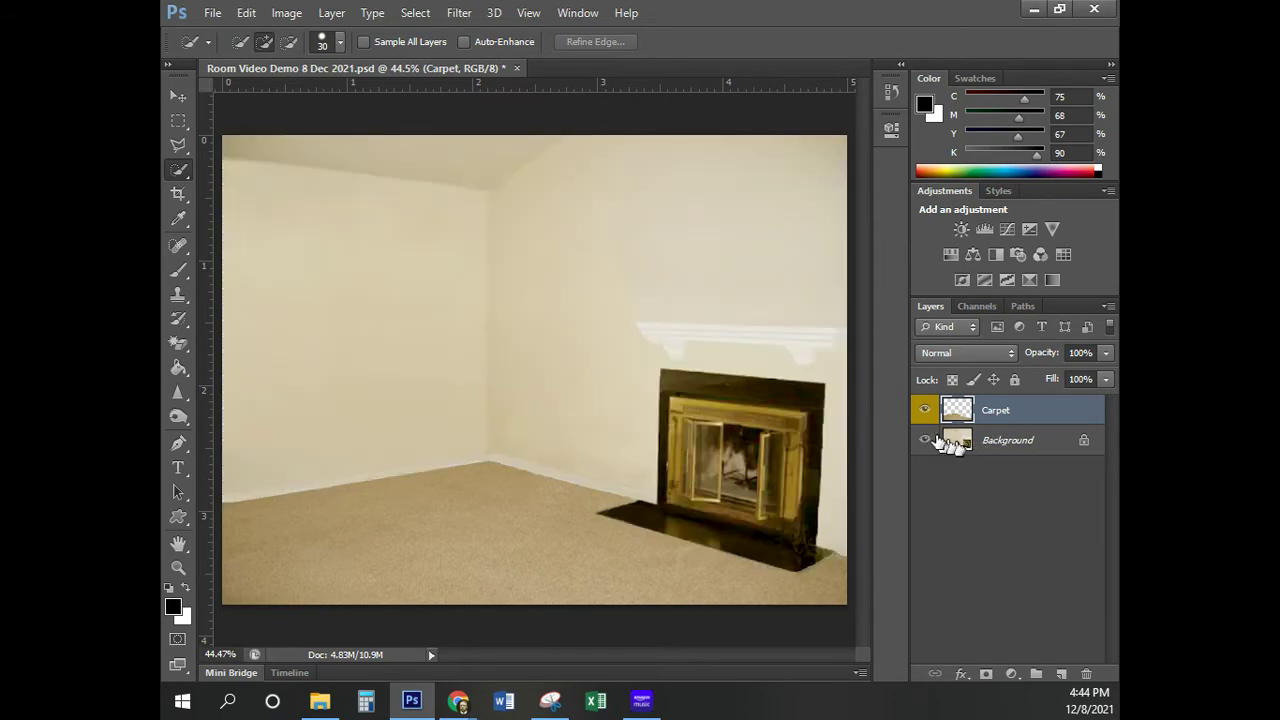
pyautogui.click(925, 410)
pyautogui.click(925, 410)
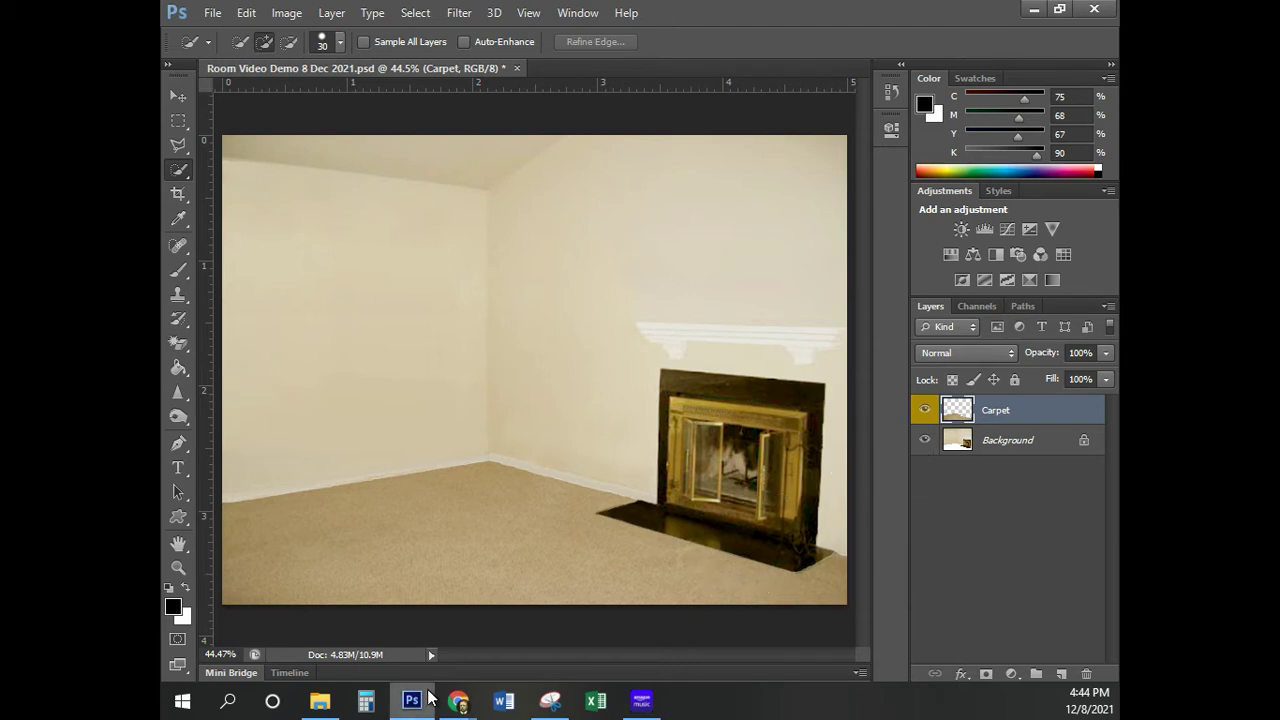
# Download Sofa.psd from the course page in Chrome, open it in Photoshop, and take the browser back to the course file list
pyautogui.moveTo(458, 700)
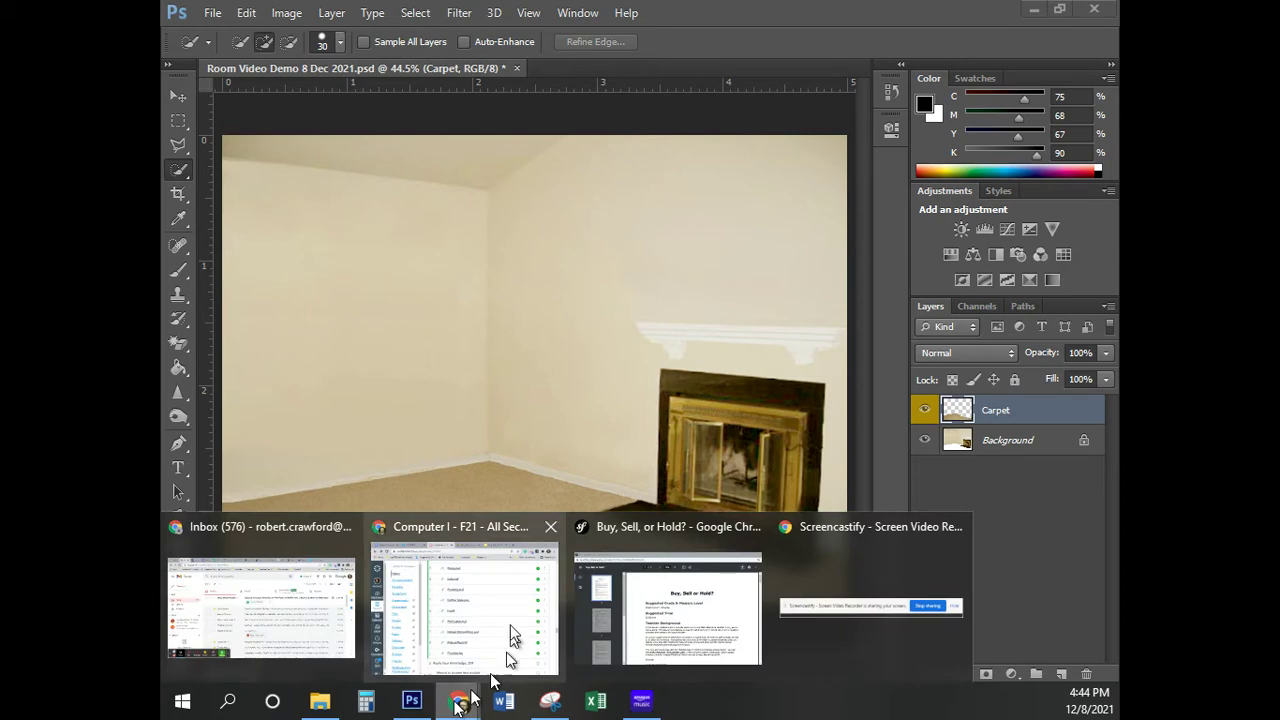
pyautogui.click(508, 613)
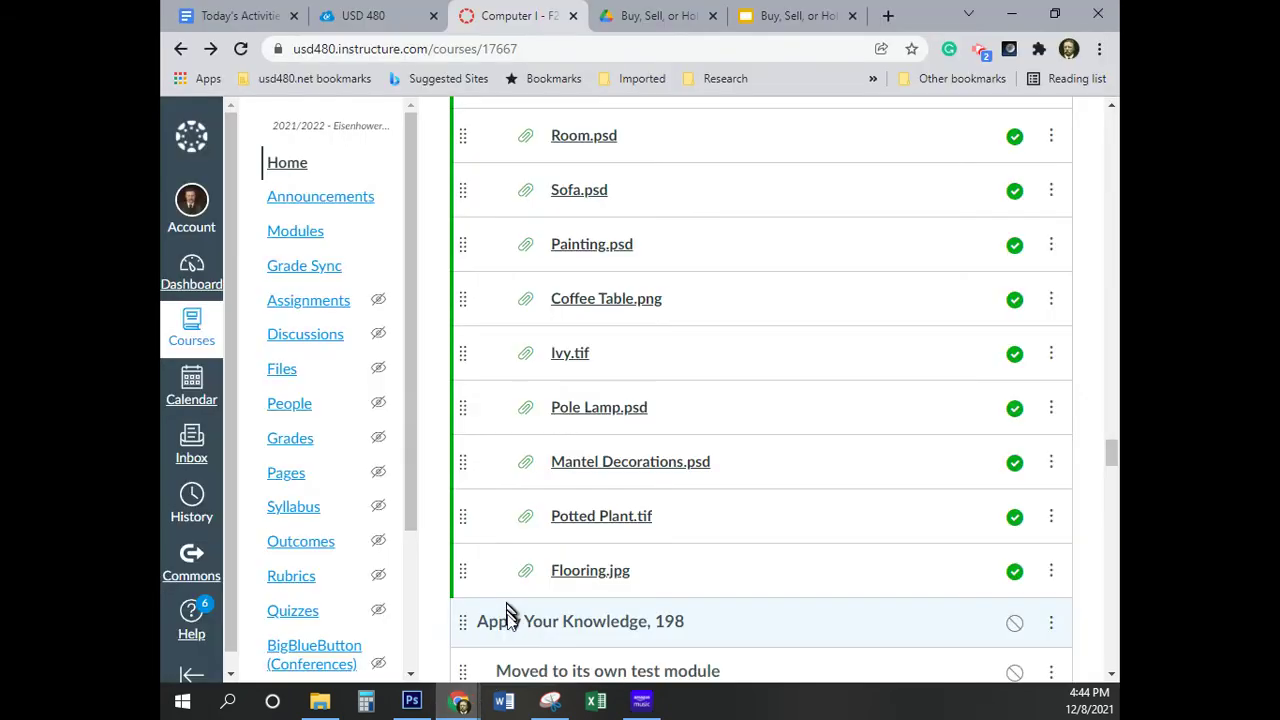
pyautogui.click(593, 199)
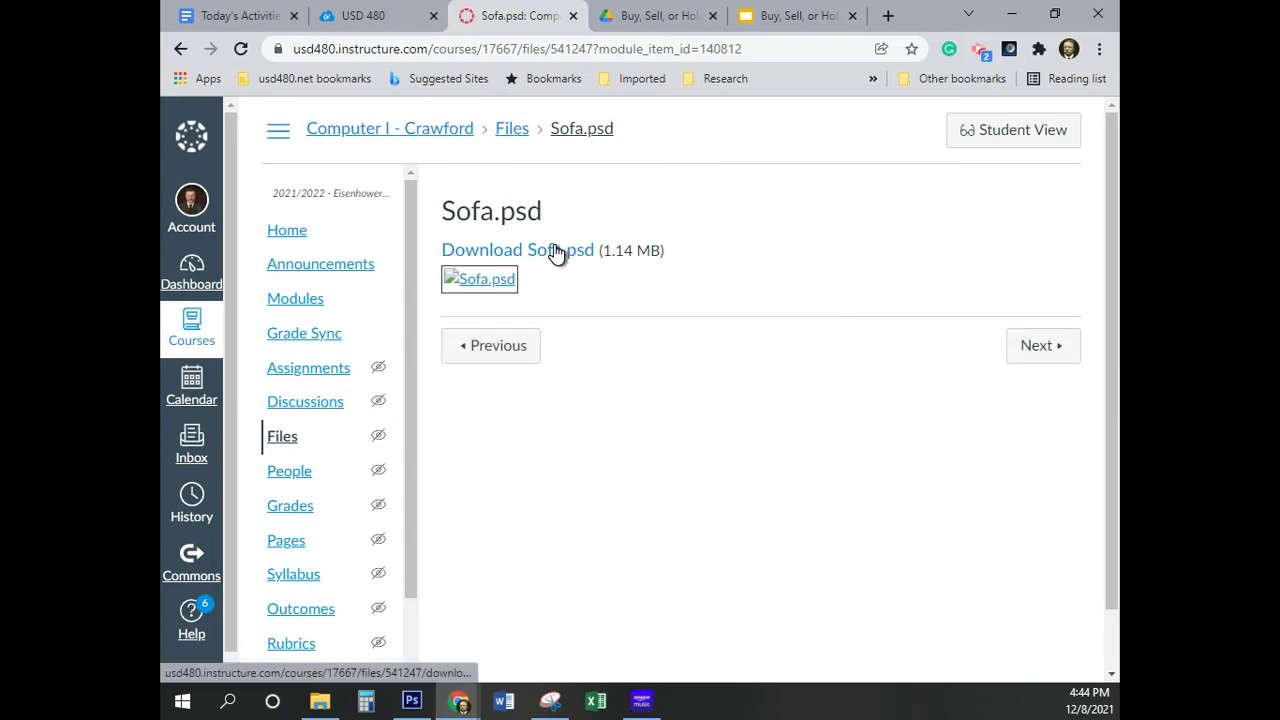
pyautogui.click(553, 252)
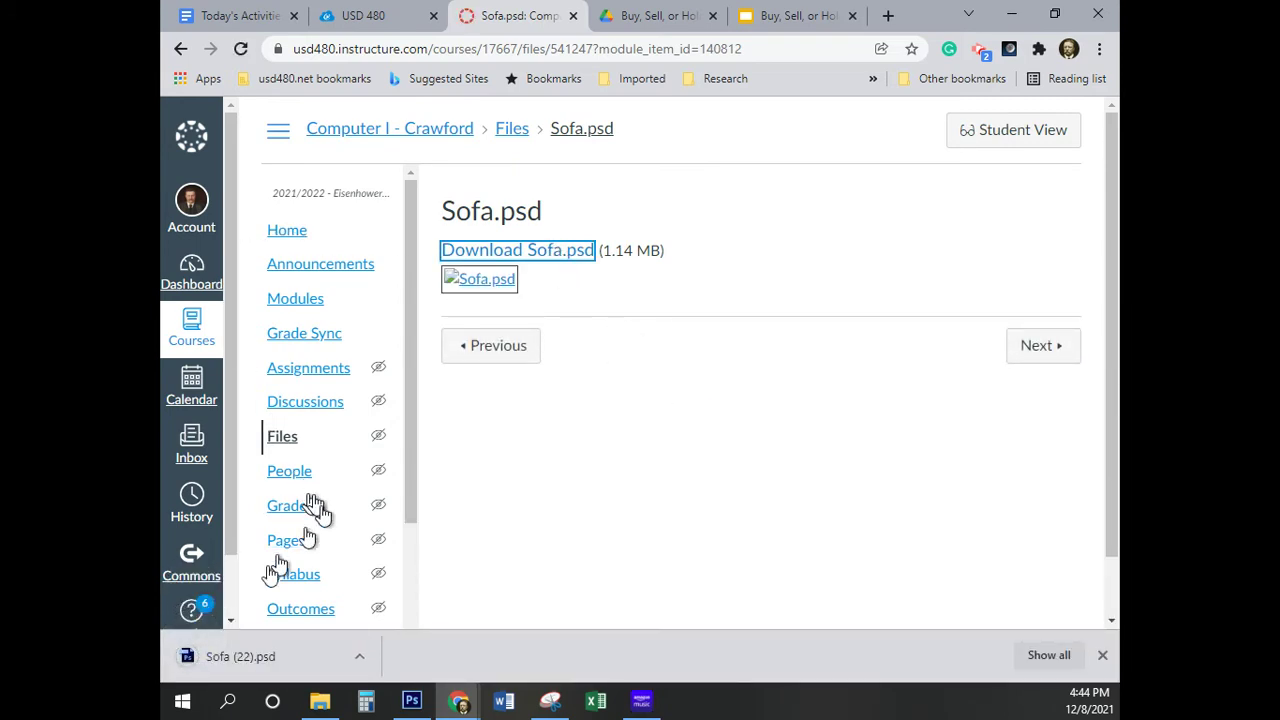
pyautogui.click(228, 656)
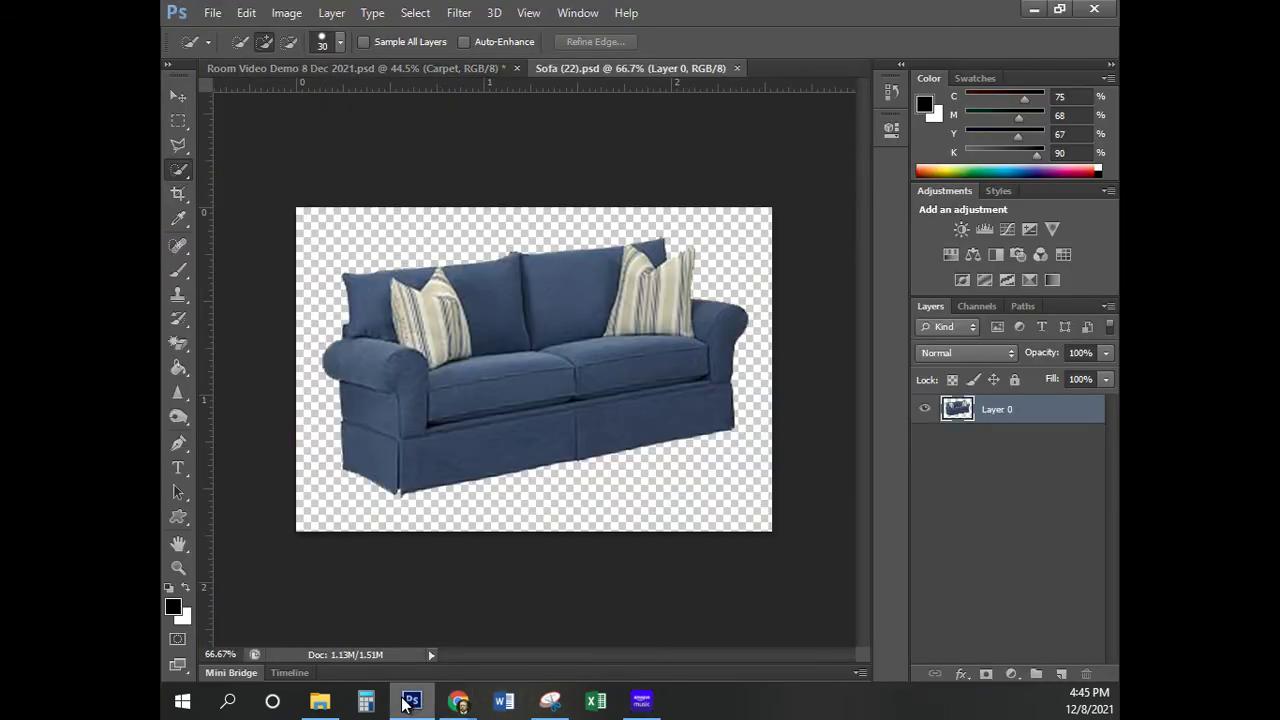
pyautogui.click(405, 702)
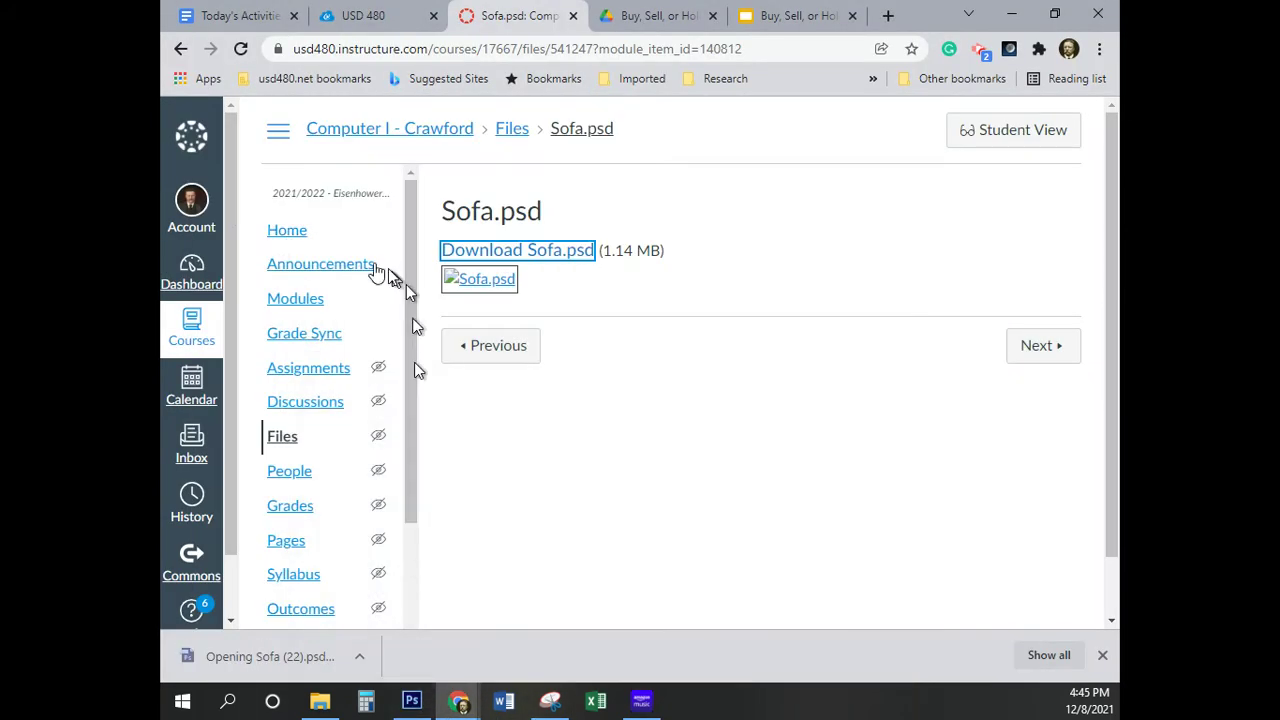
pyautogui.click(178, 52)
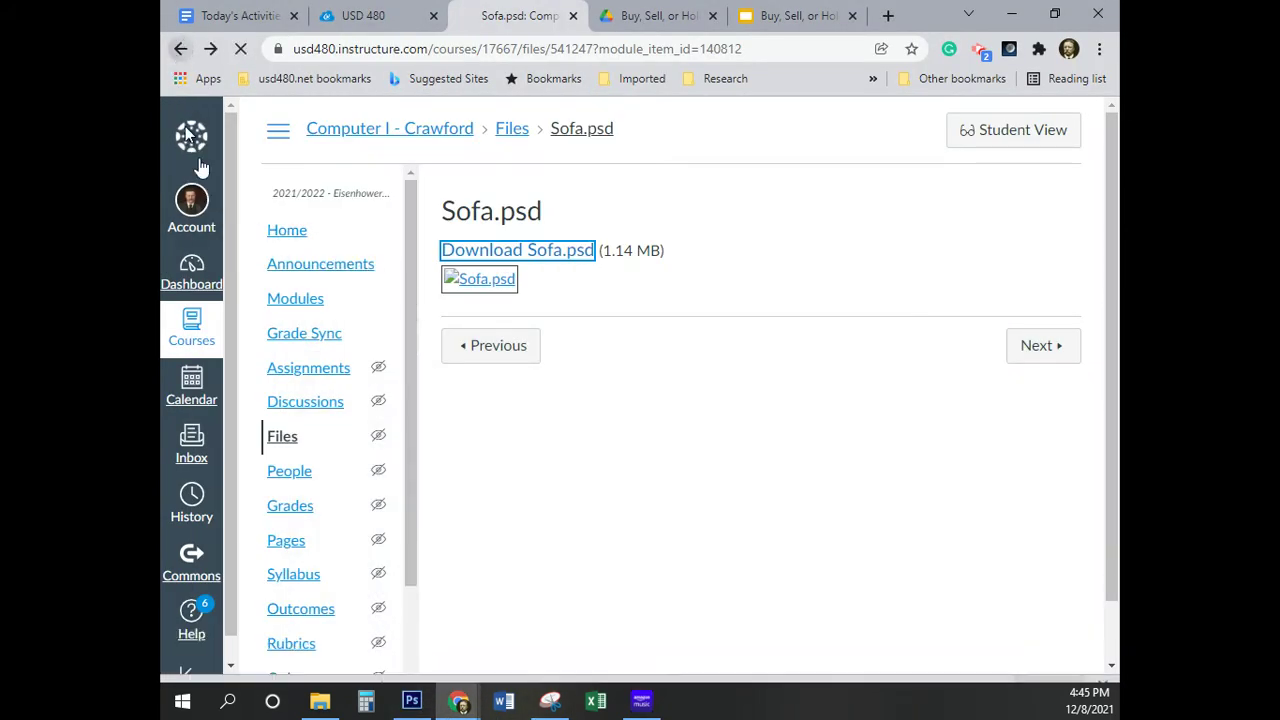
pyautogui.click(411, 700)
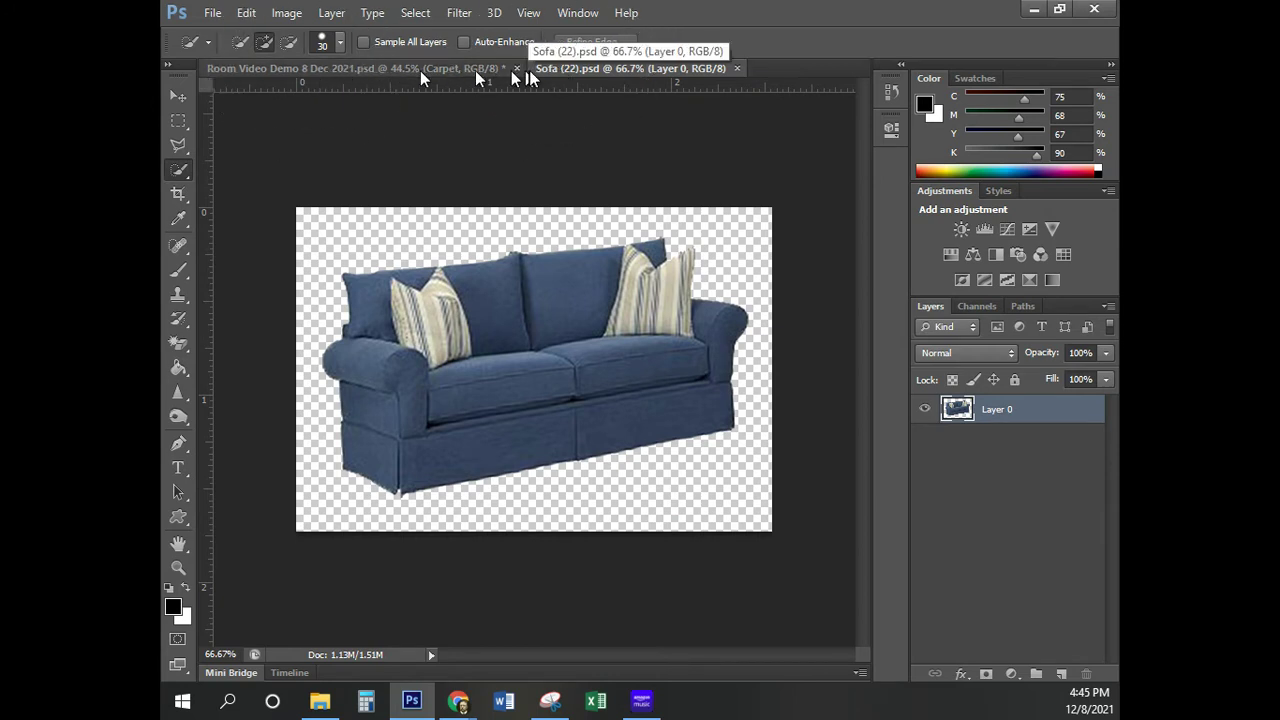
# Look at the open sofa and room documents in turn, ending on the sofa document
pyautogui.click(558, 72)
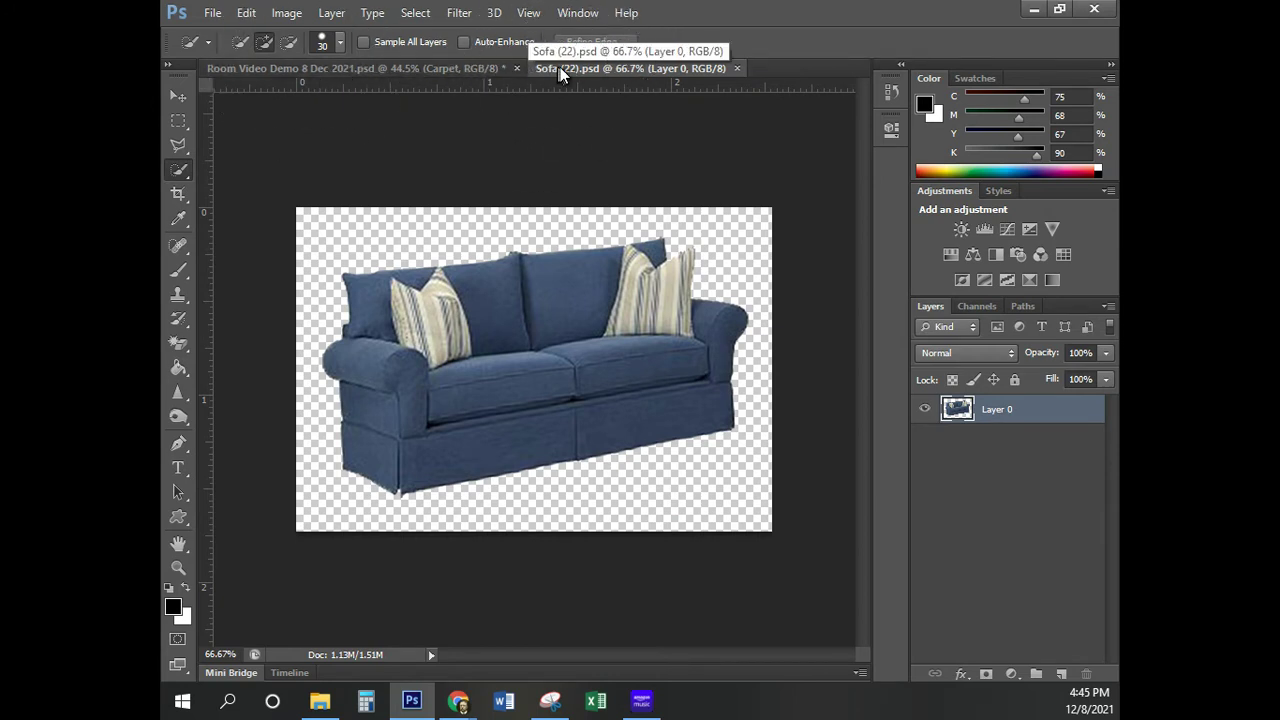
pyautogui.click(561, 71)
pyautogui.click(562, 70)
pyautogui.click(317, 74)
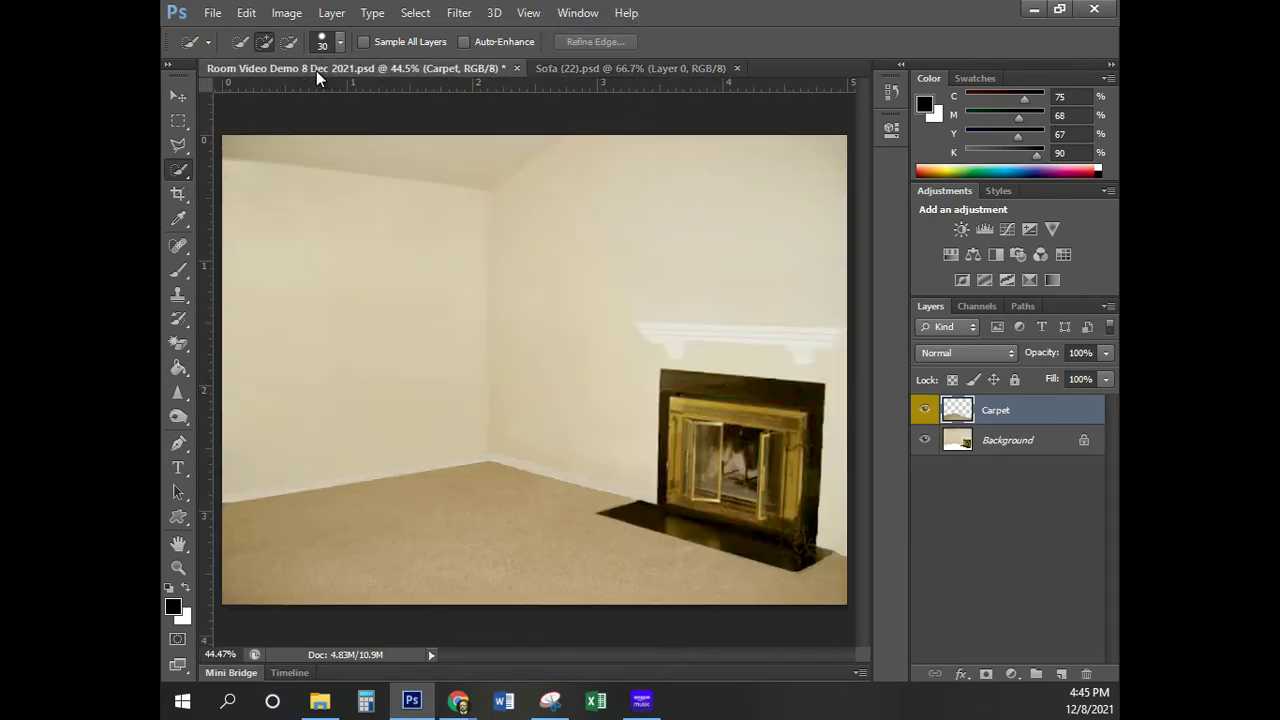
pyautogui.click(317, 74)
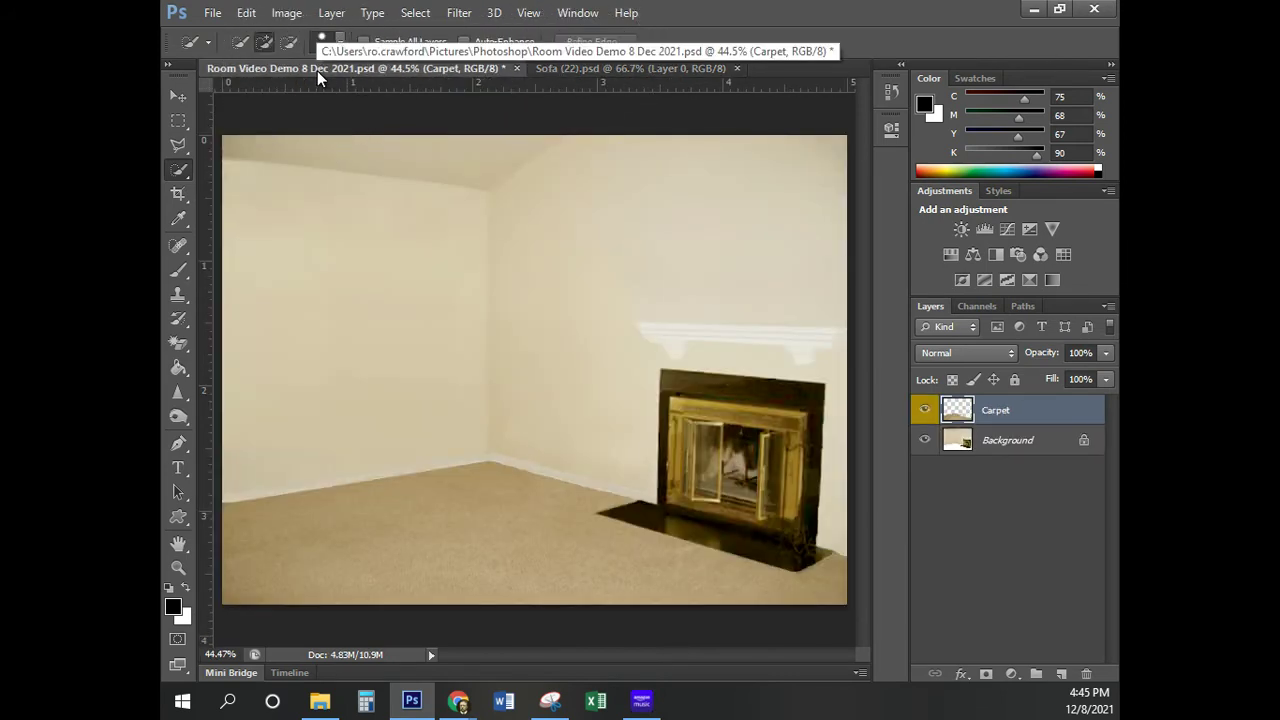
pyautogui.click(572, 78)
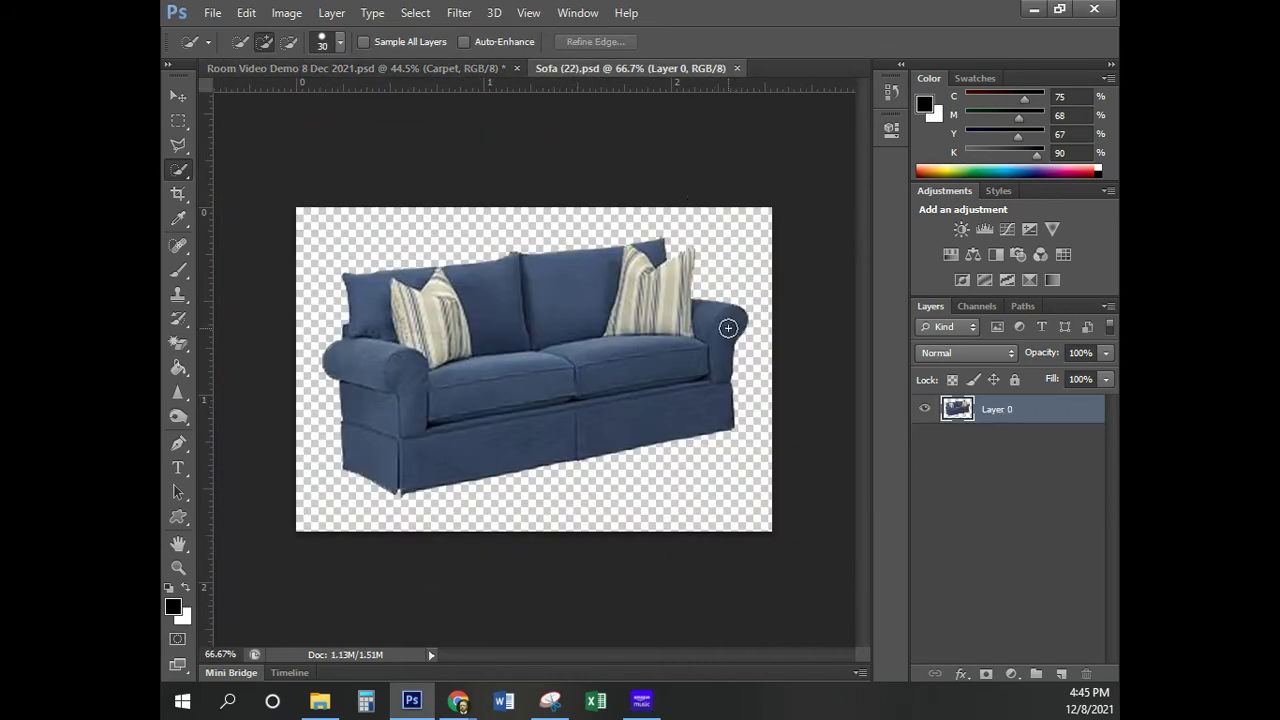
# Arrange the room and sofa documents side by side with Tile All Vertically
pyautogui.click(580, 13)
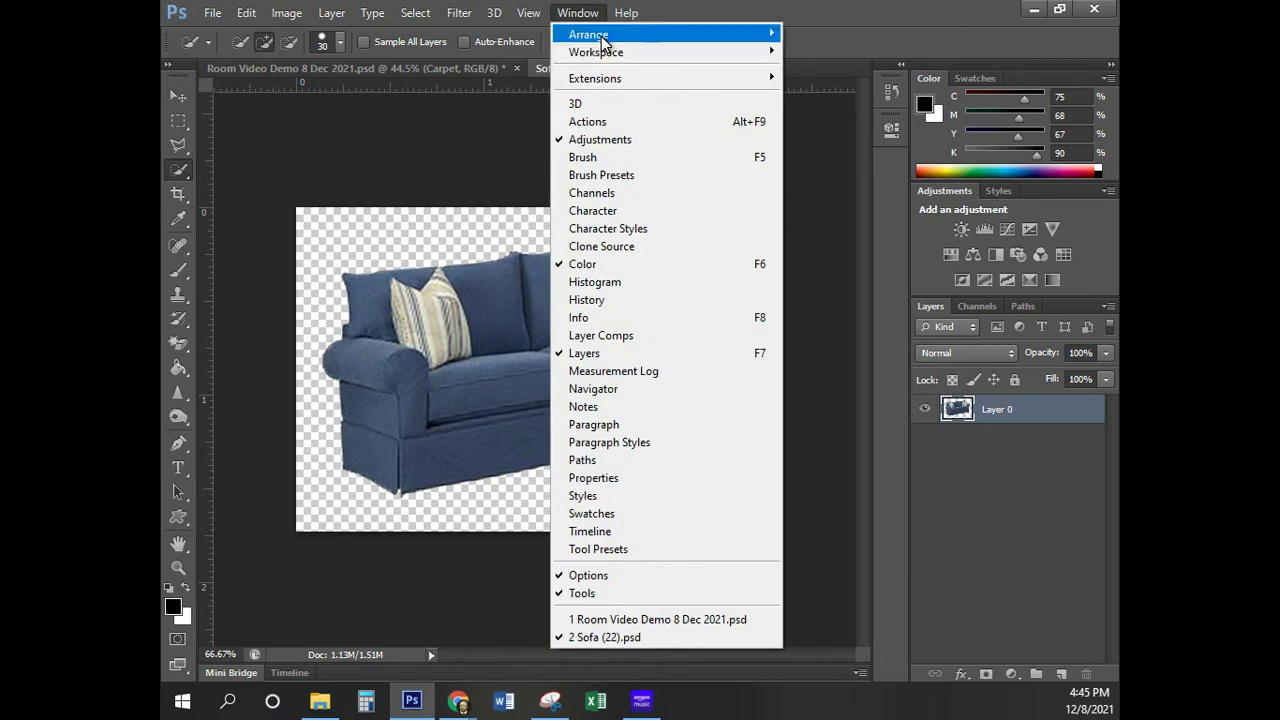
pyautogui.moveTo(612, 38)
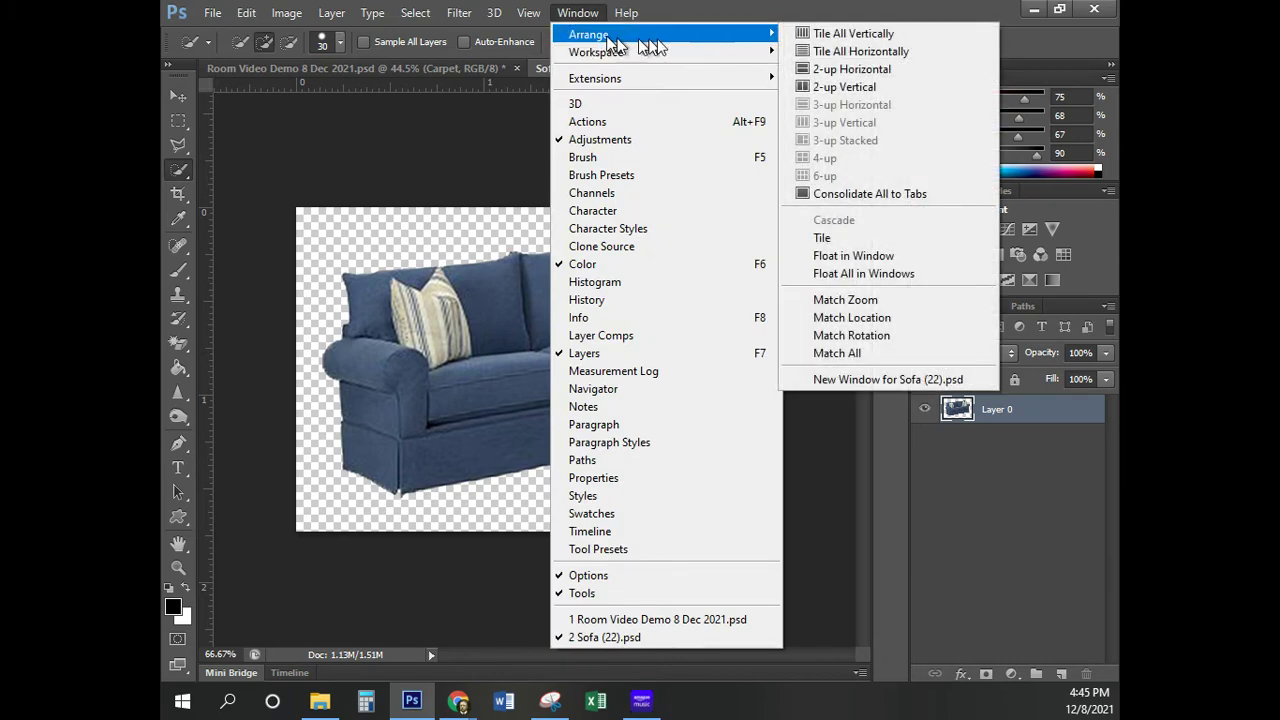
pyautogui.click(858, 34)
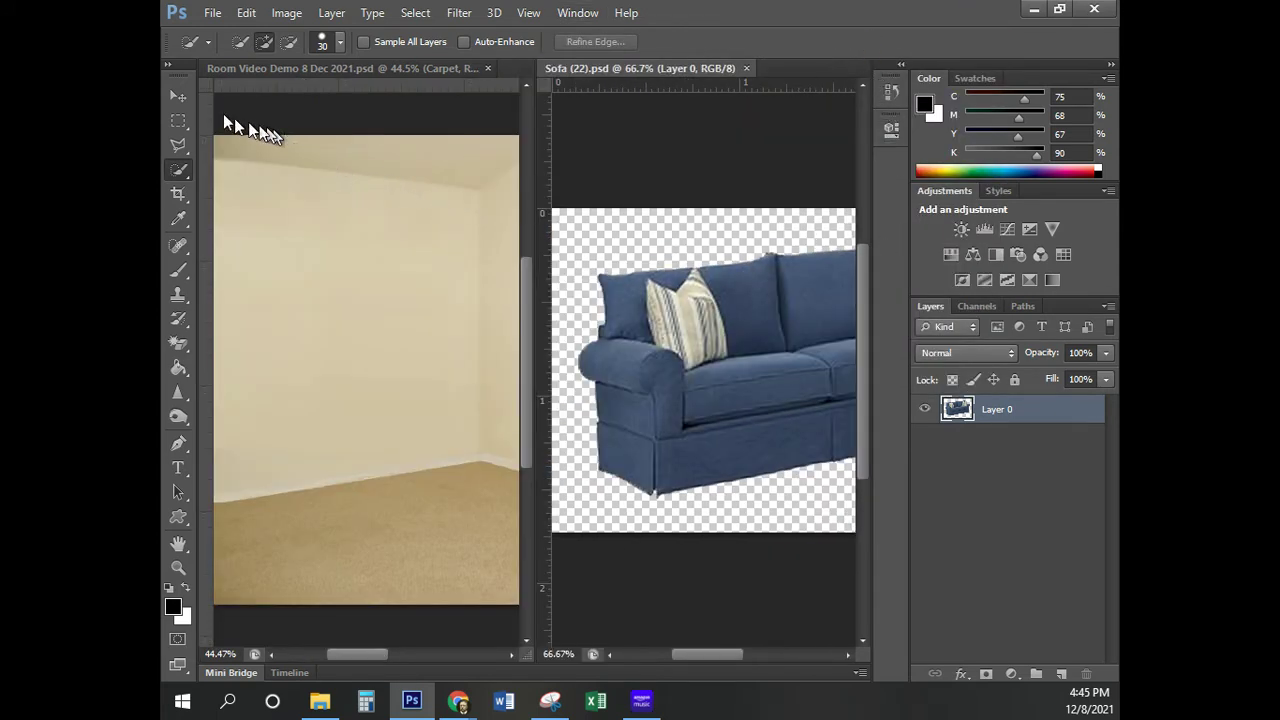
# Copy the sofa into the room image as a new layer with the Move tool, placing it against the rear wall
pyautogui.click(178, 97)
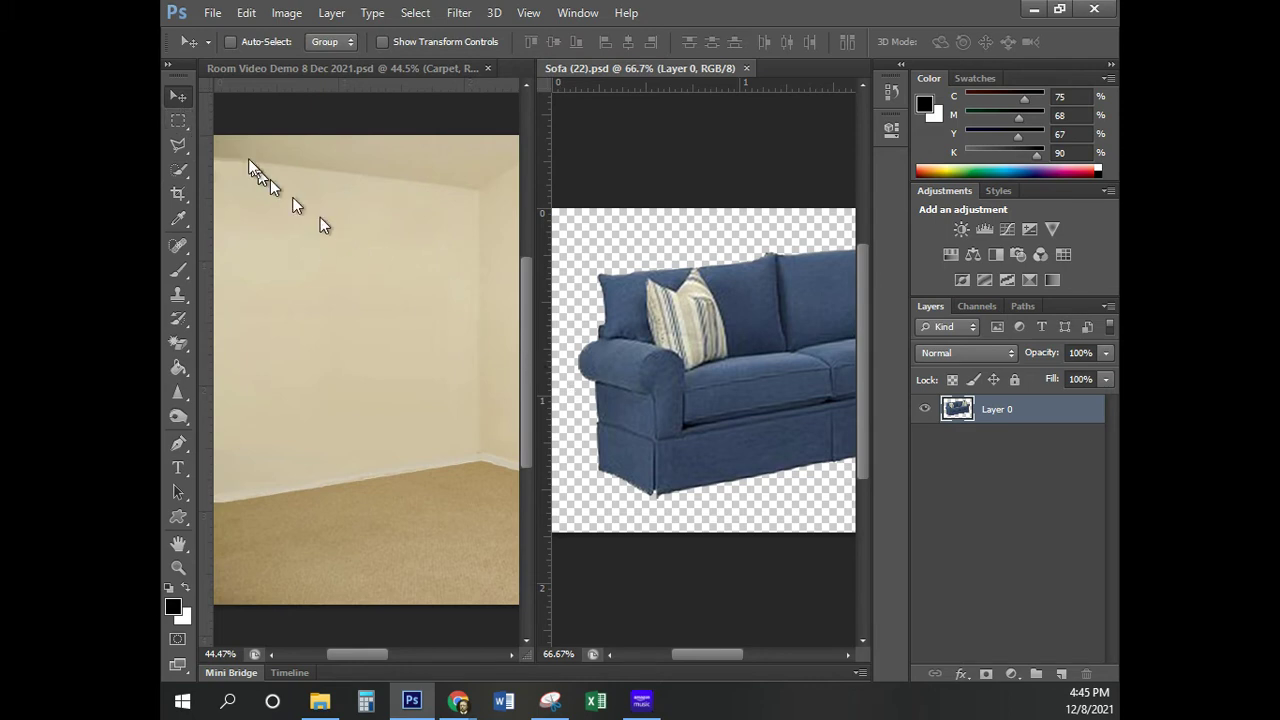
pyautogui.click(780, 380)
pyautogui.moveTo(781, 380); pyautogui.dragTo(326, 382)
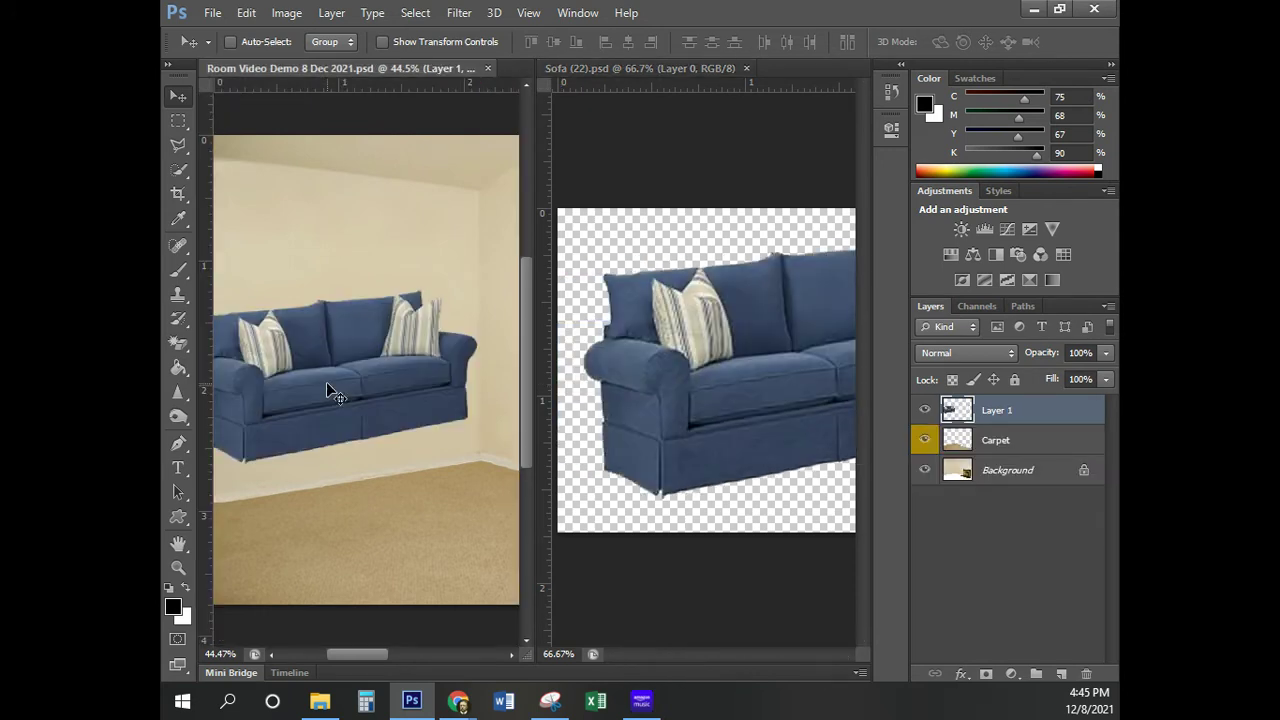
# Rename the new sofa layer in the room image to Sofa and give it the Blue colour label
pyautogui.doubleClick(997, 410)
pyautogui.write('S')
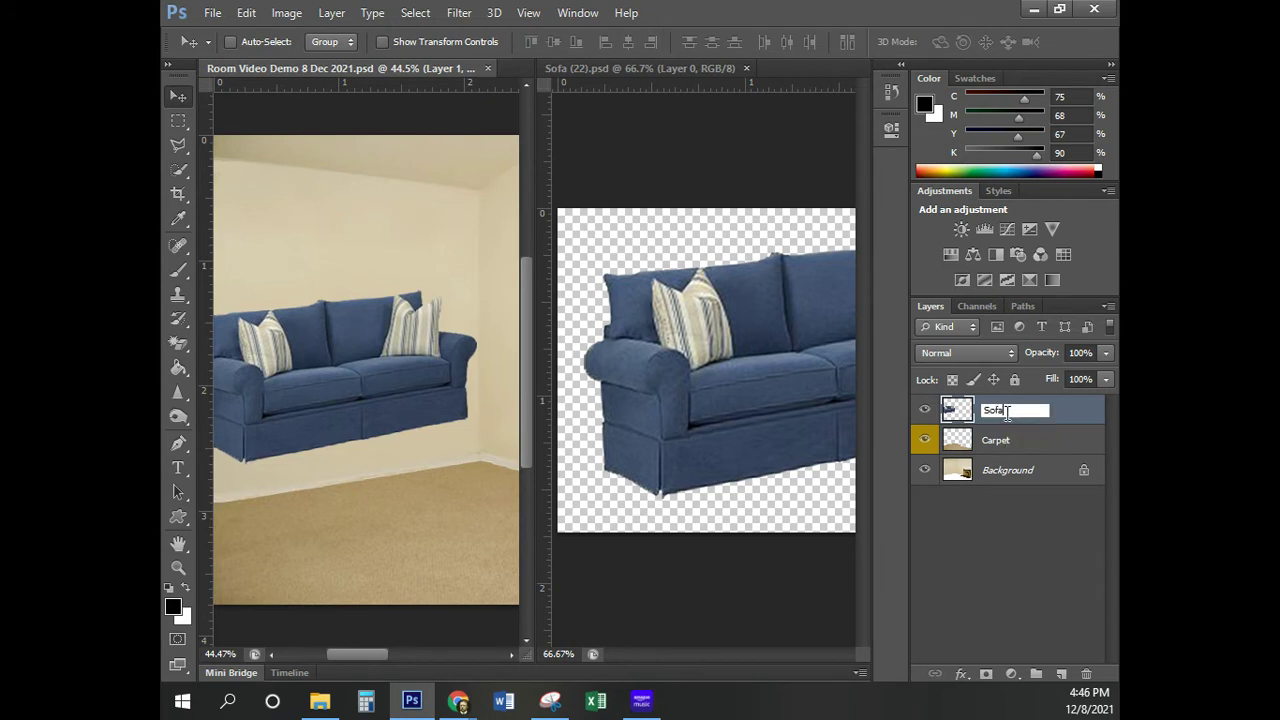
pyautogui.write('ofa')
pyautogui.press('Return')
pyautogui.rightClick(1015, 410)
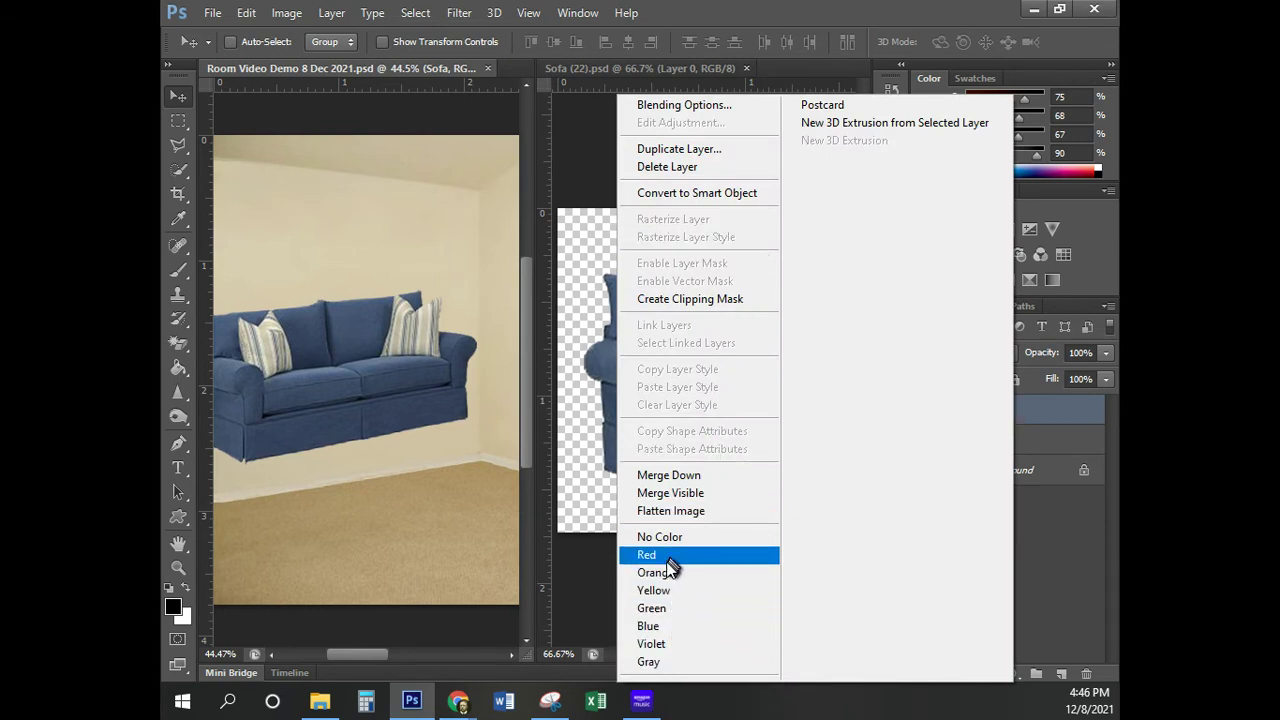
pyautogui.click(668, 626)
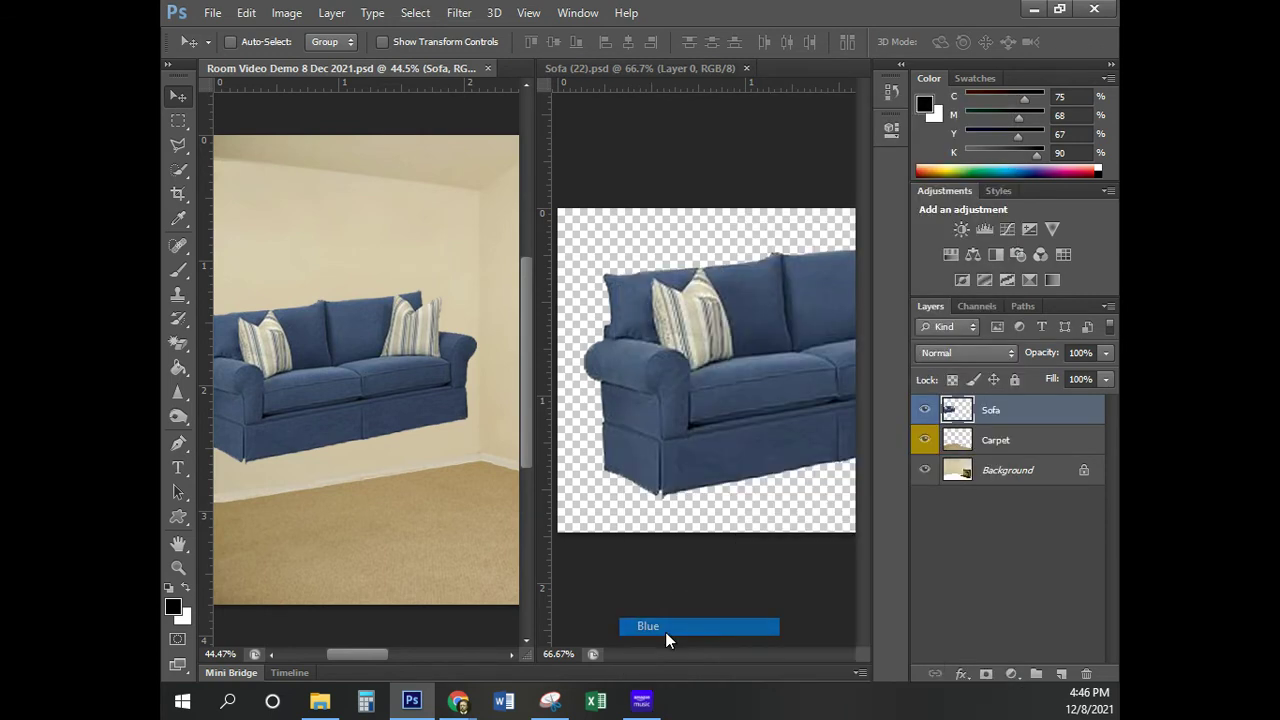
pyautogui.click(1036, 418)
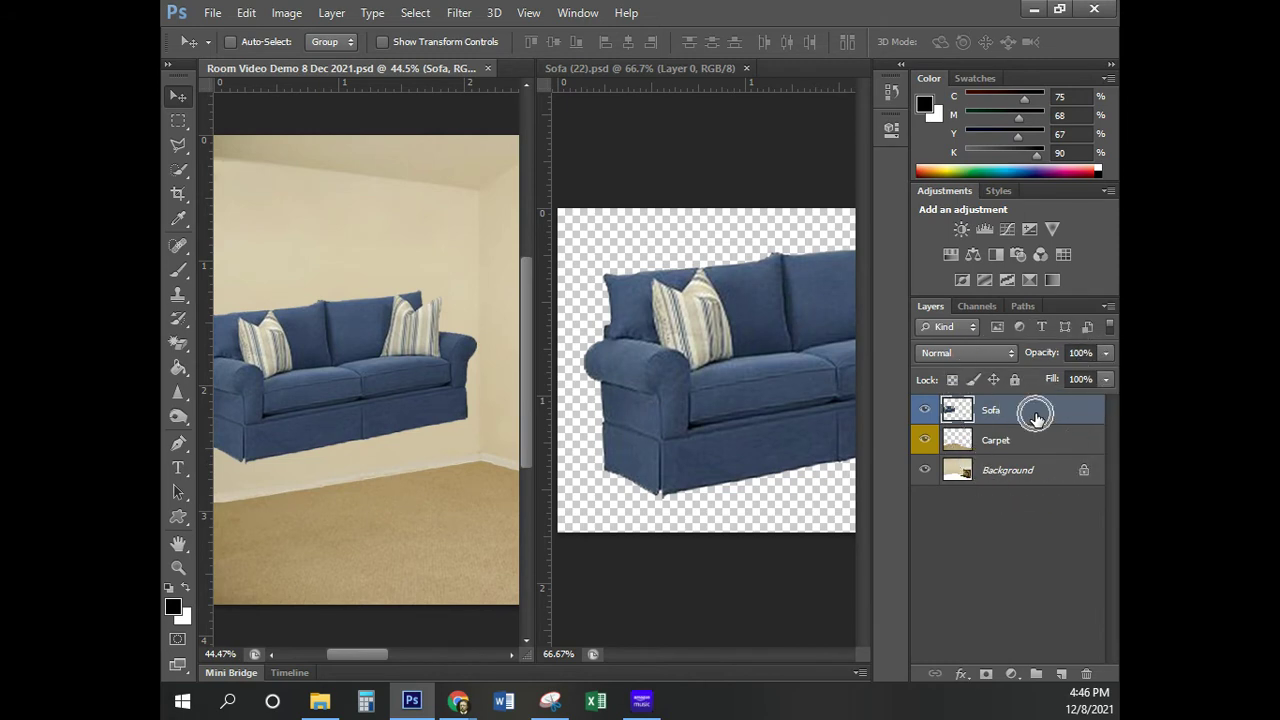
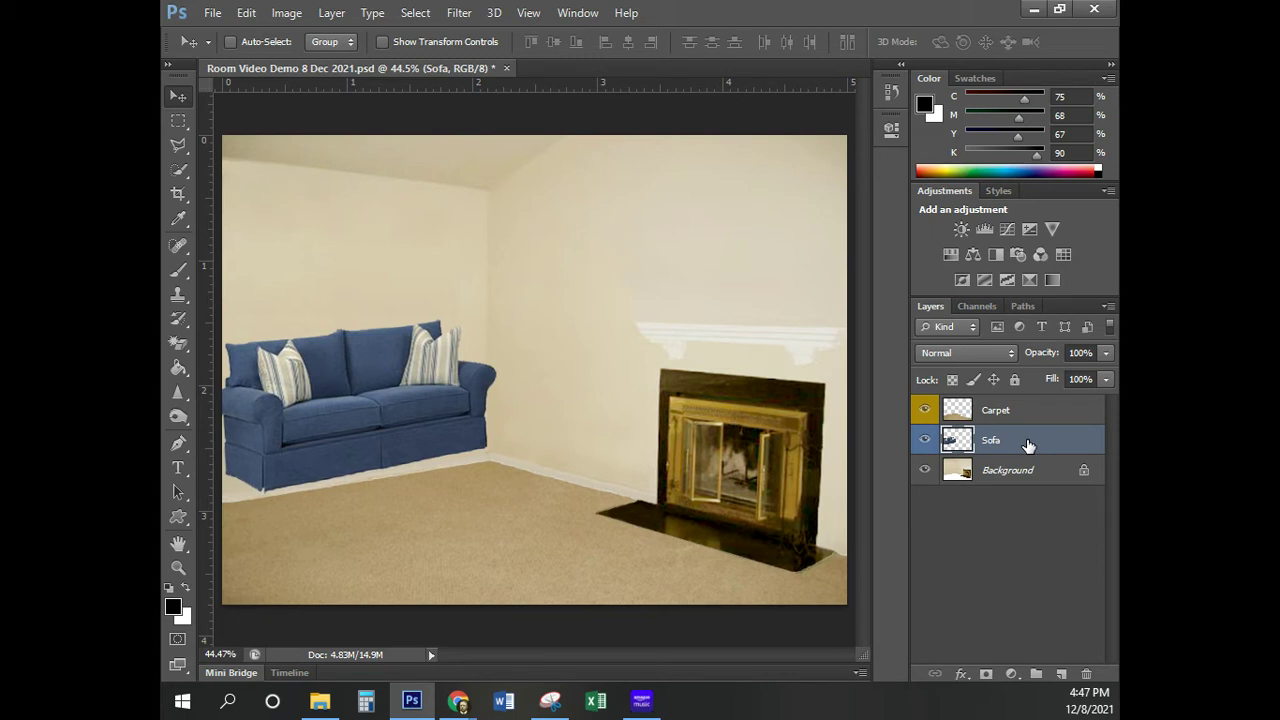
# Restack the Sofa layer above and back below the Carpet layer, and nudge the sofa slightly up and to the left
pyautogui.hotkey('ctrl', ']')
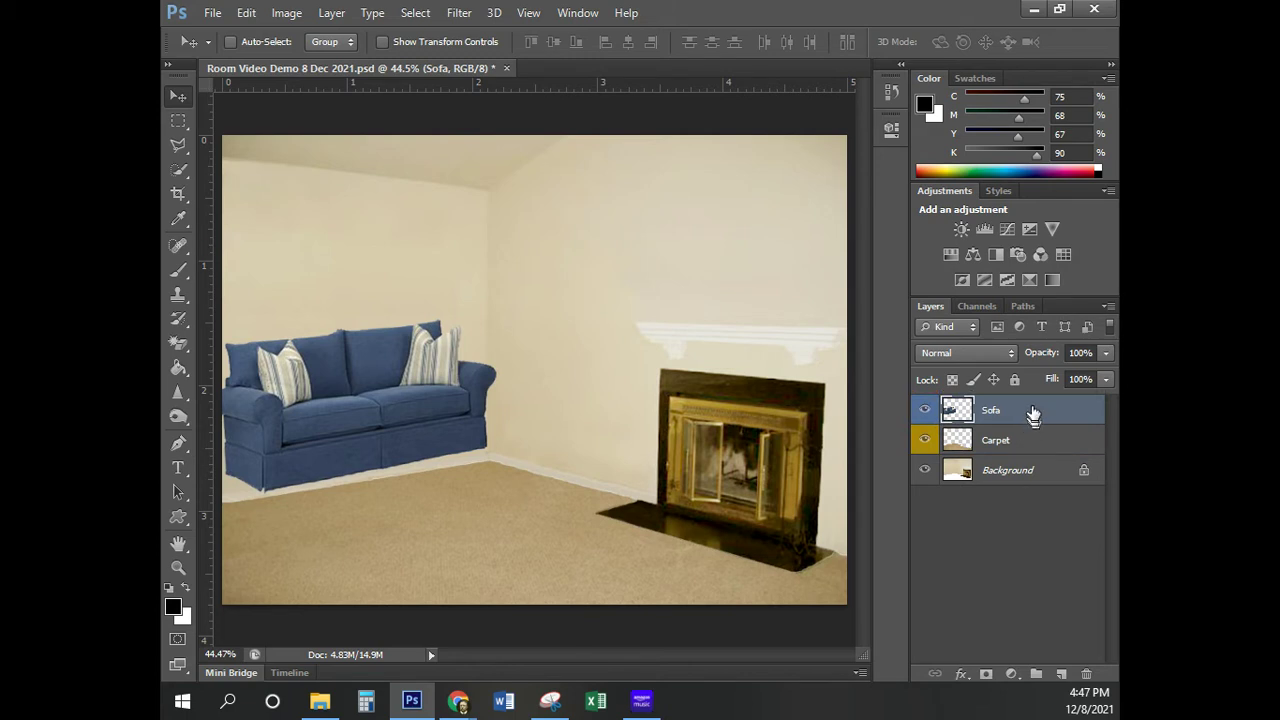
pyautogui.moveTo(1032, 411); pyautogui.dragTo(1025, 453)
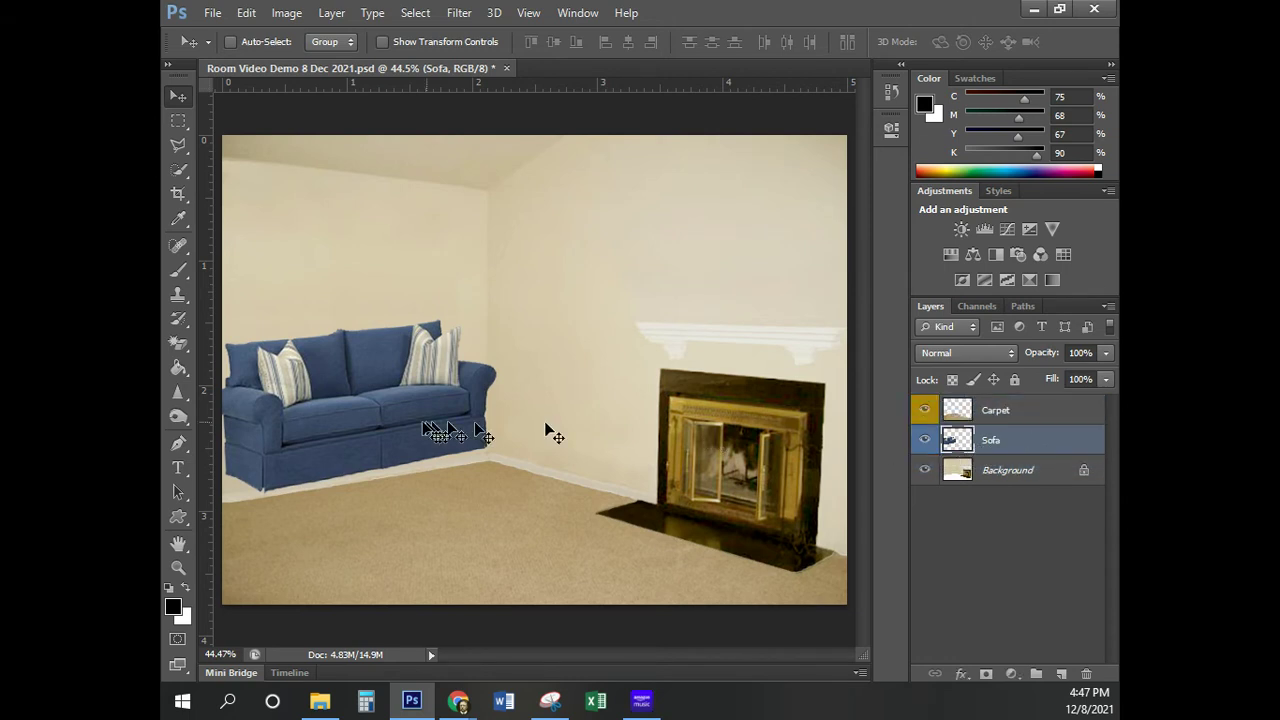
pyautogui.moveTo(351, 423)
pyautogui.mouseDown()
pyautogui.moveTo(340, 486)
pyautogui.moveTo(345, 418)
pyautogui.mouseUp()
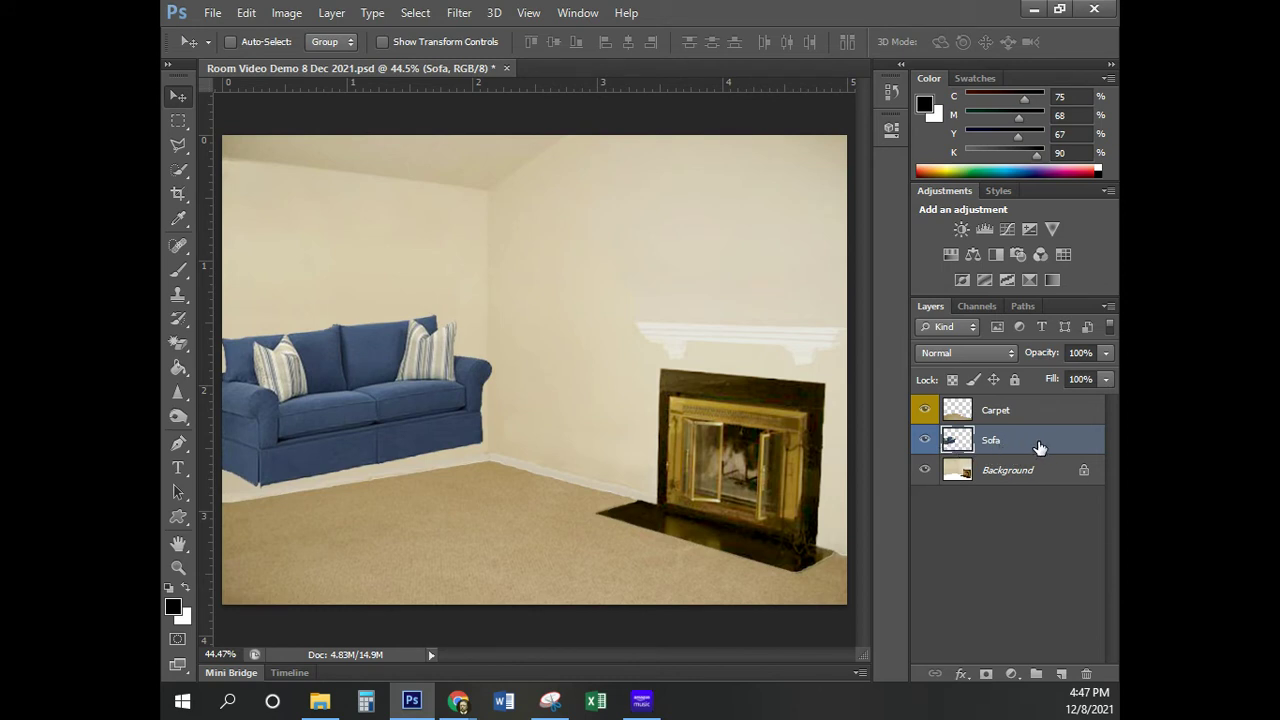
# Stack the Sofa layer above the Carpet layer and move the sofa down so it stands on the carpet
pyautogui.moveTo(1040, 447); pyautogui.dragTo(1034, 408)
pyautogui.moveTo(348, 408); pyautogui.dragTo(356, 443)
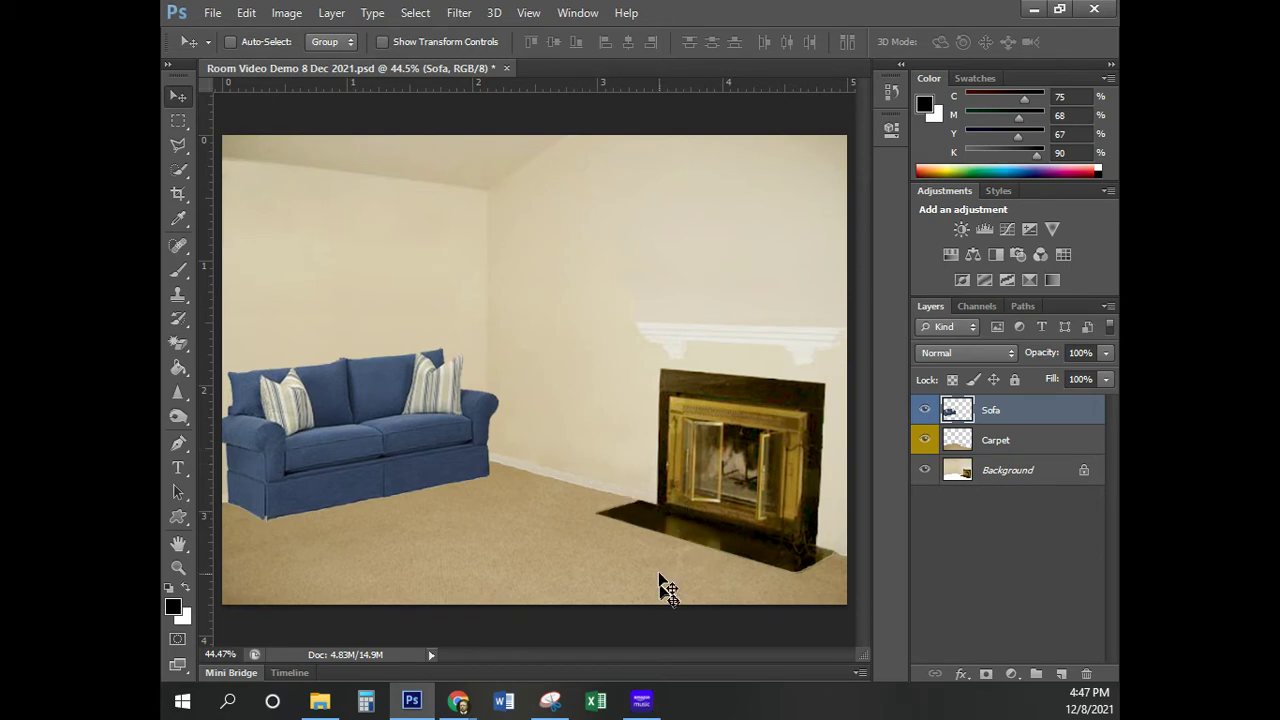
# Download Painting.psd from the course page in Chrome and open it in Photoshop
pyautogui.click(457, 703)
pyautogui.click(466, 622)
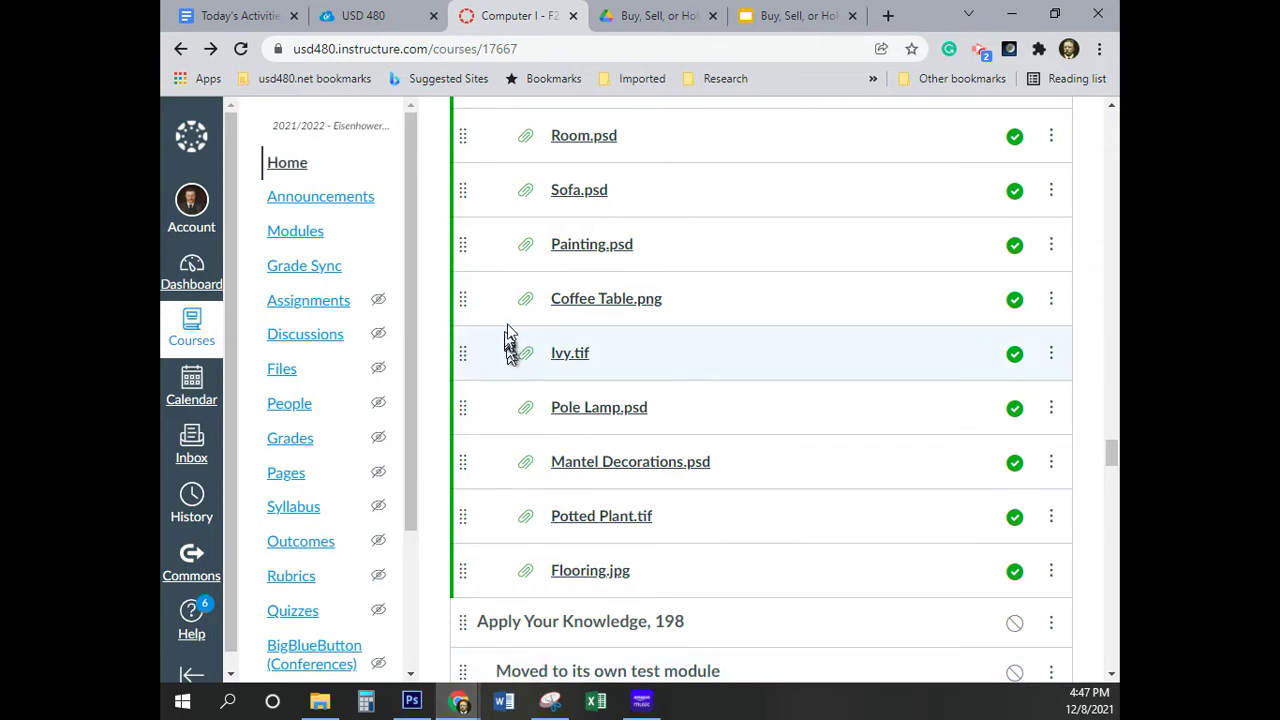
pyautogui.click(584, 256)
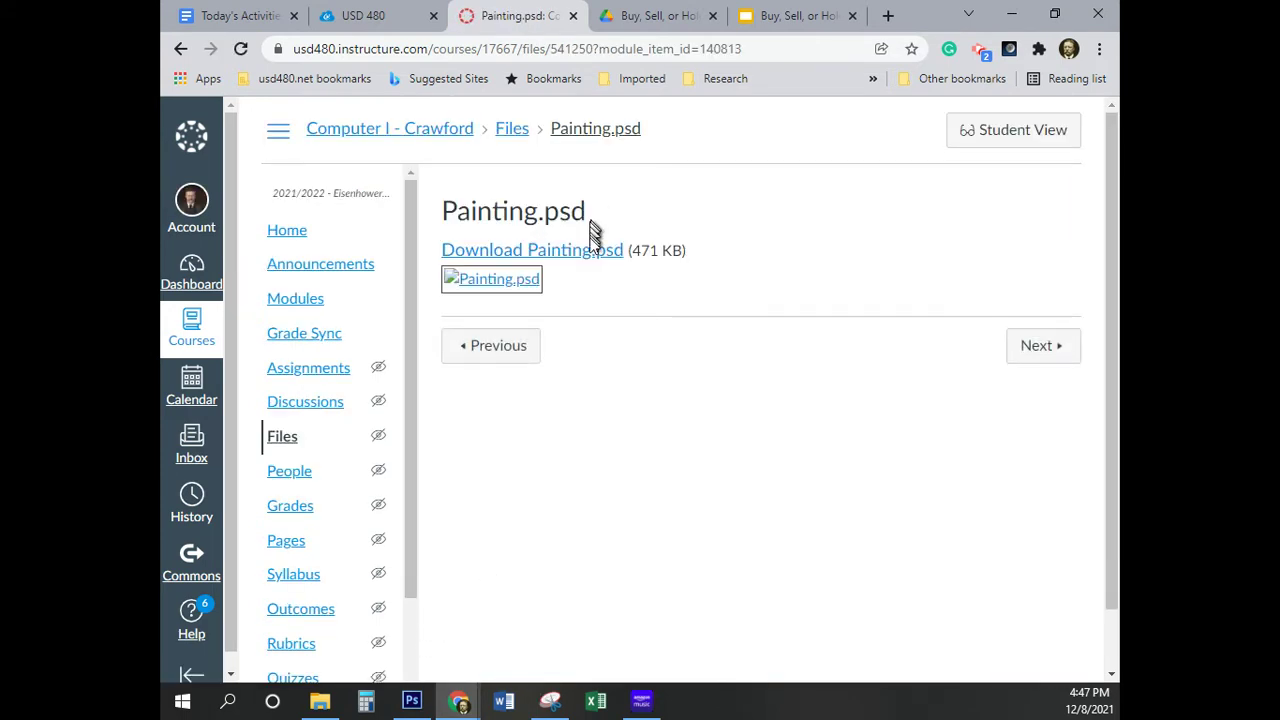
pyautogui.click(600, 256)
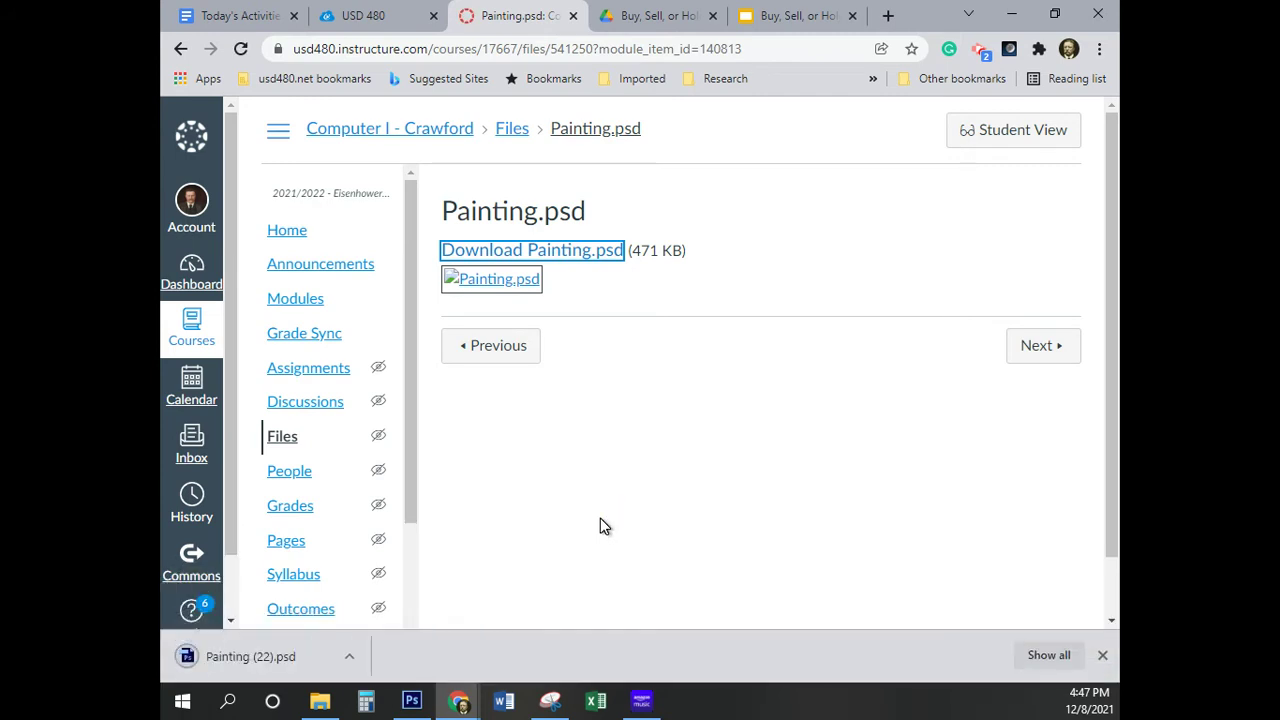
pyautogui.click(235, 655)
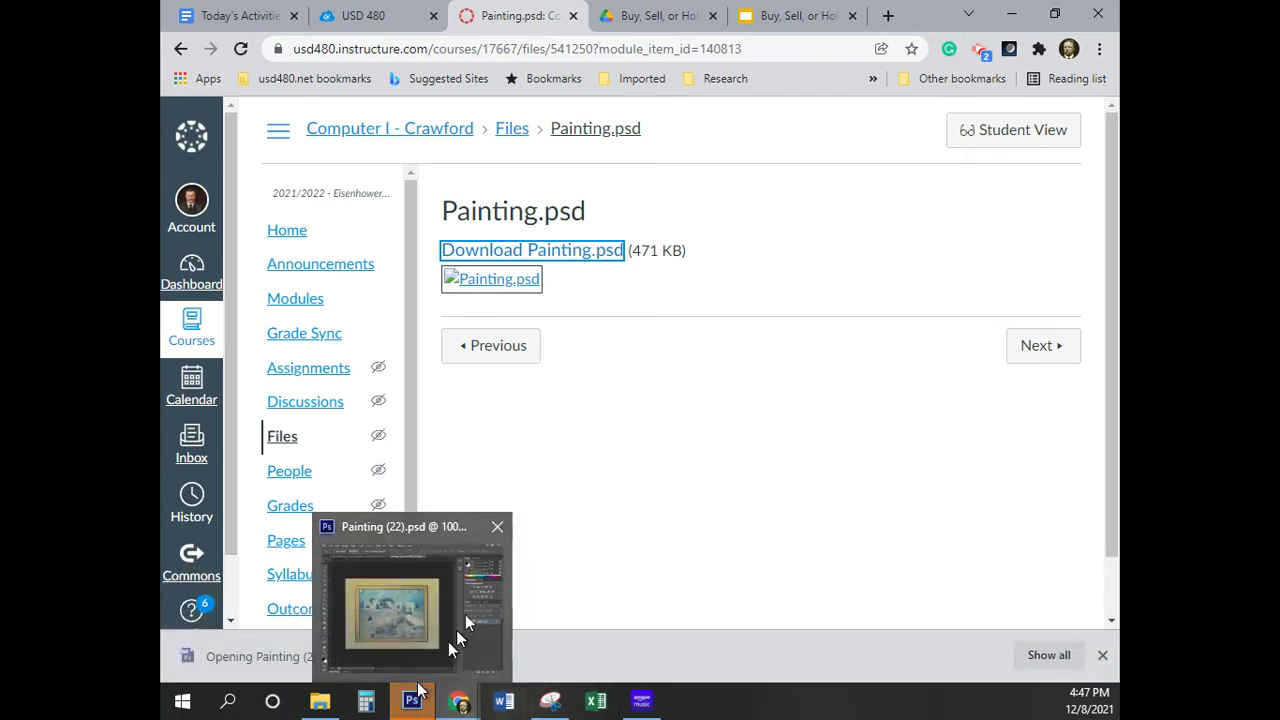
# Switch to Photoshop and select the framed painting in the Painting image with a rectangular marquee along the frame's outer edge
pyautogui.click(180, 48)
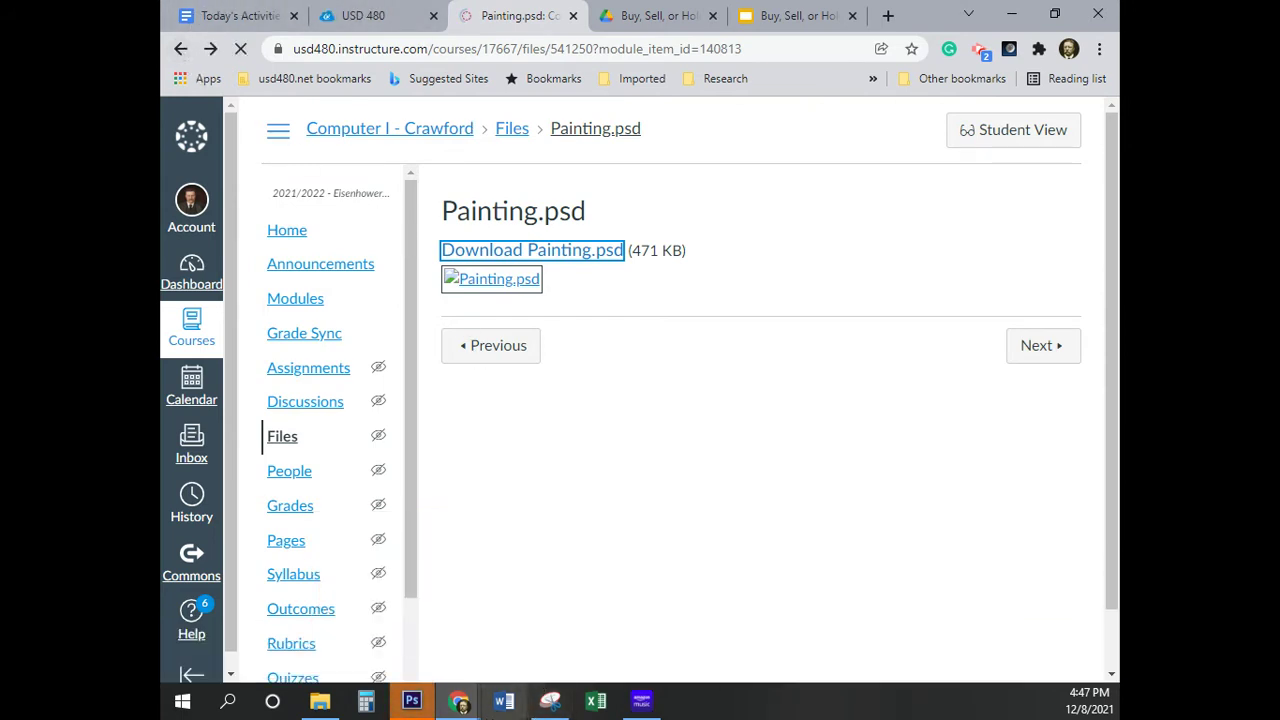
pyautogui.click(414, 703)
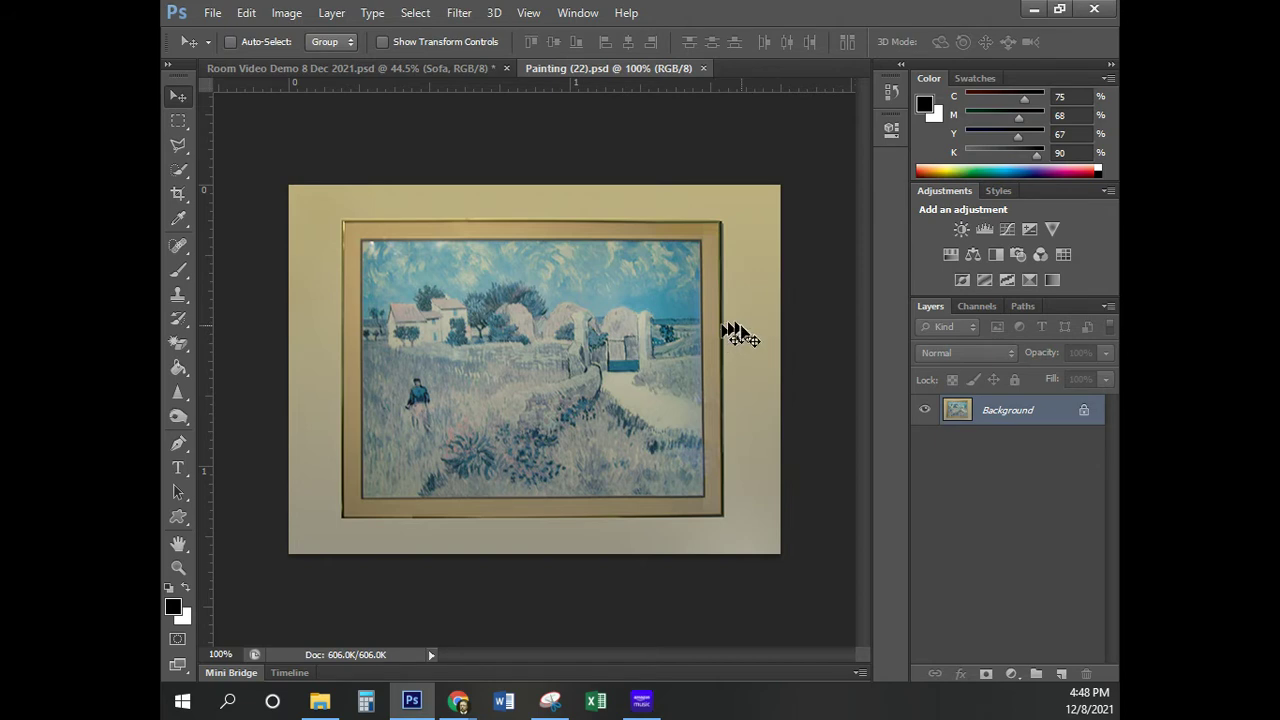
pyautogui.click(598, 330)
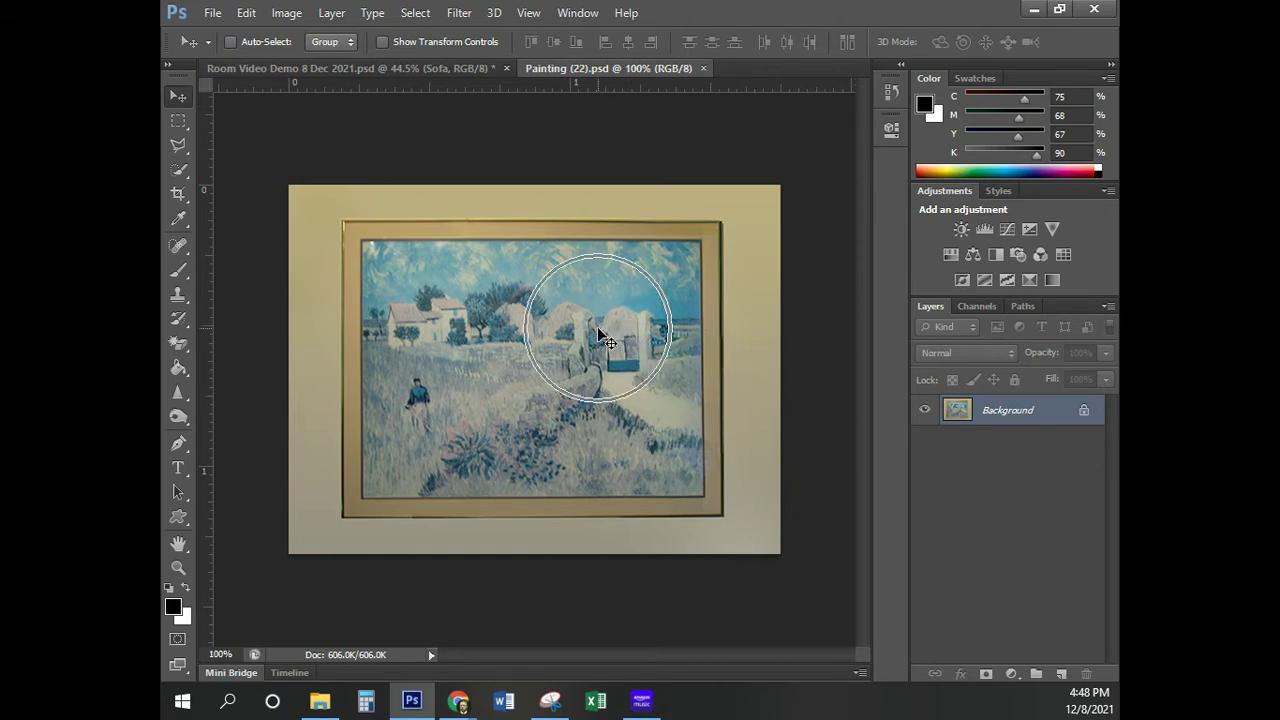
pyautogui.click(710, 365)
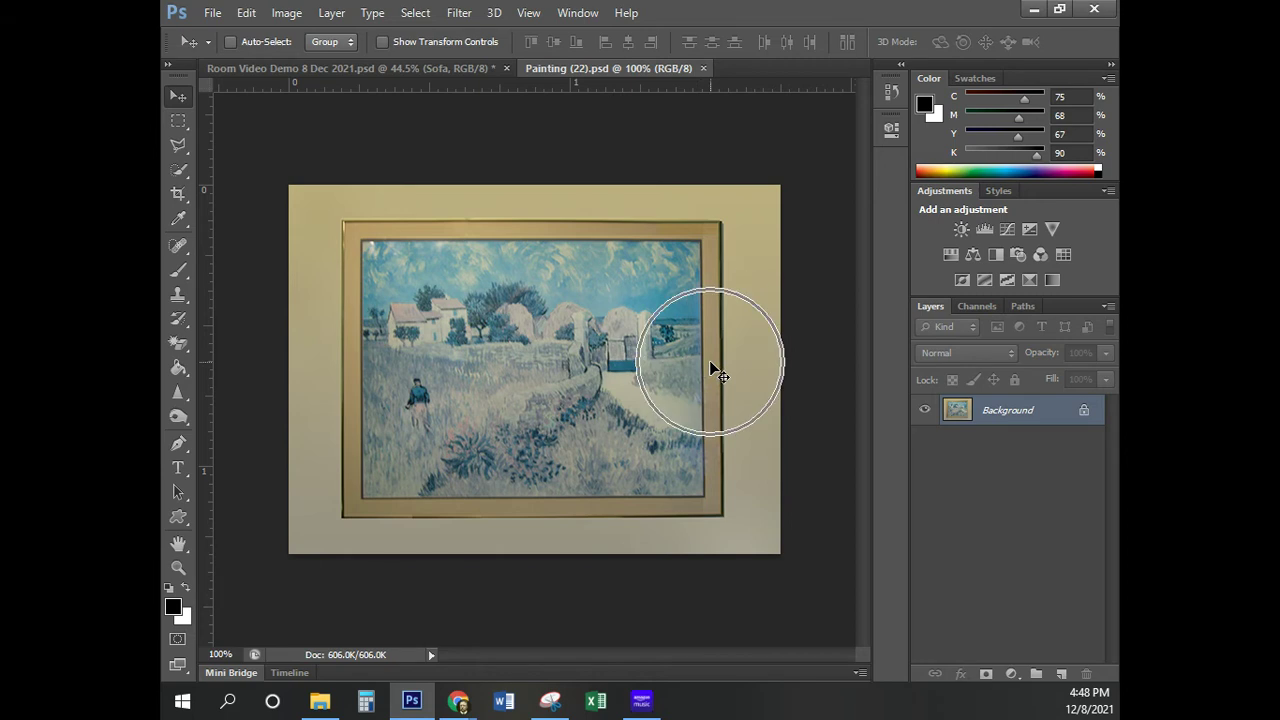
pyautogui.click(178, 121)
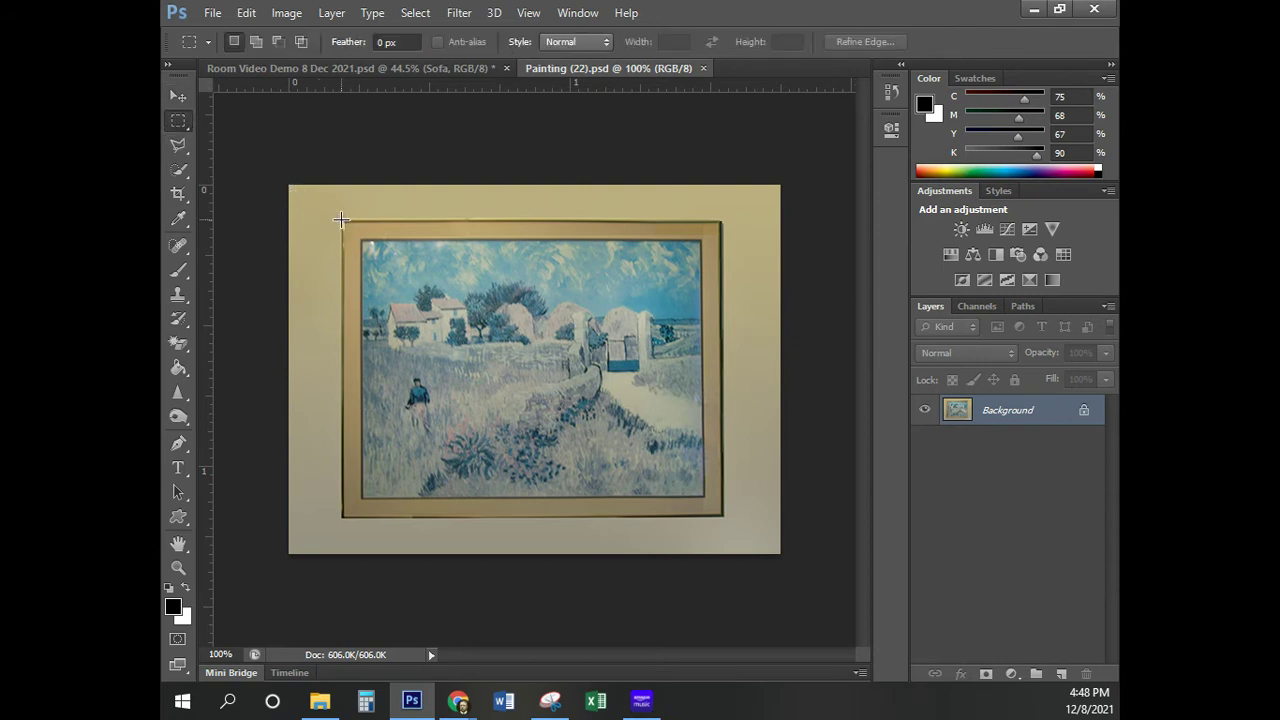
pyautogui.moveTo(344, 226); pyautogui.dragTo(721, 516)
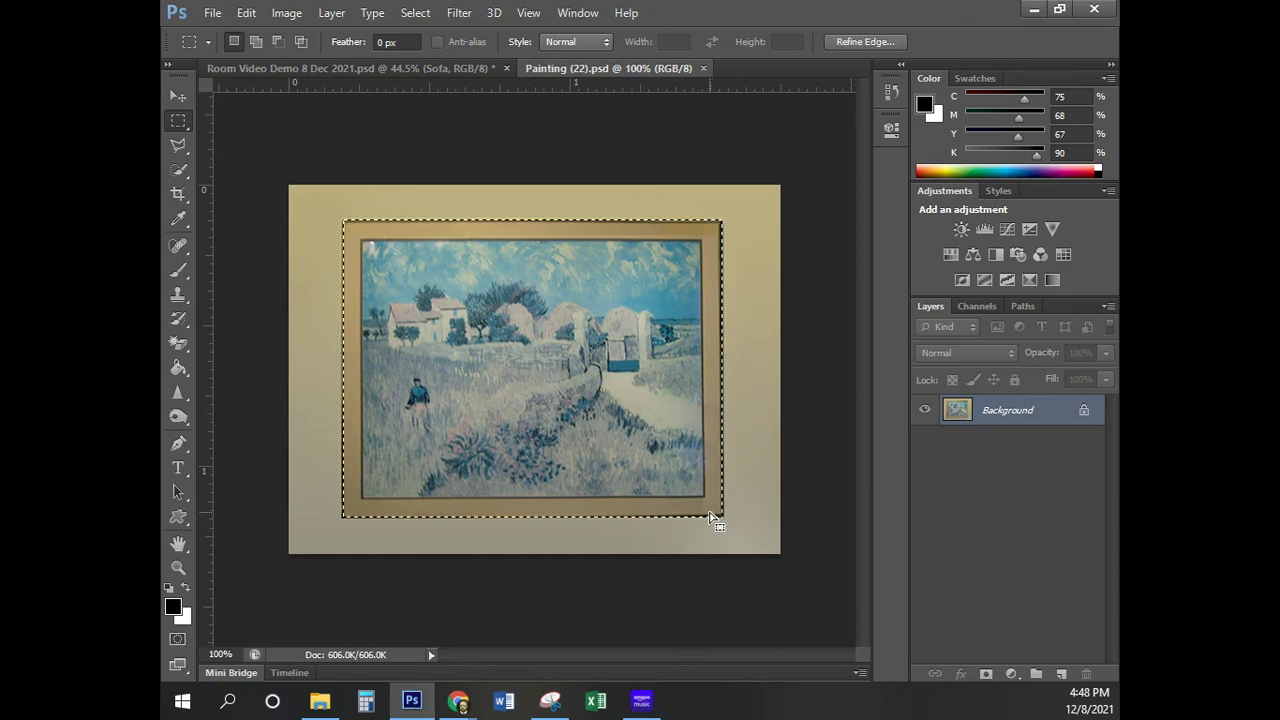
# Arrange the painting and room images in a 2-up Horizontal layout
pyautogui.click(580, 13)
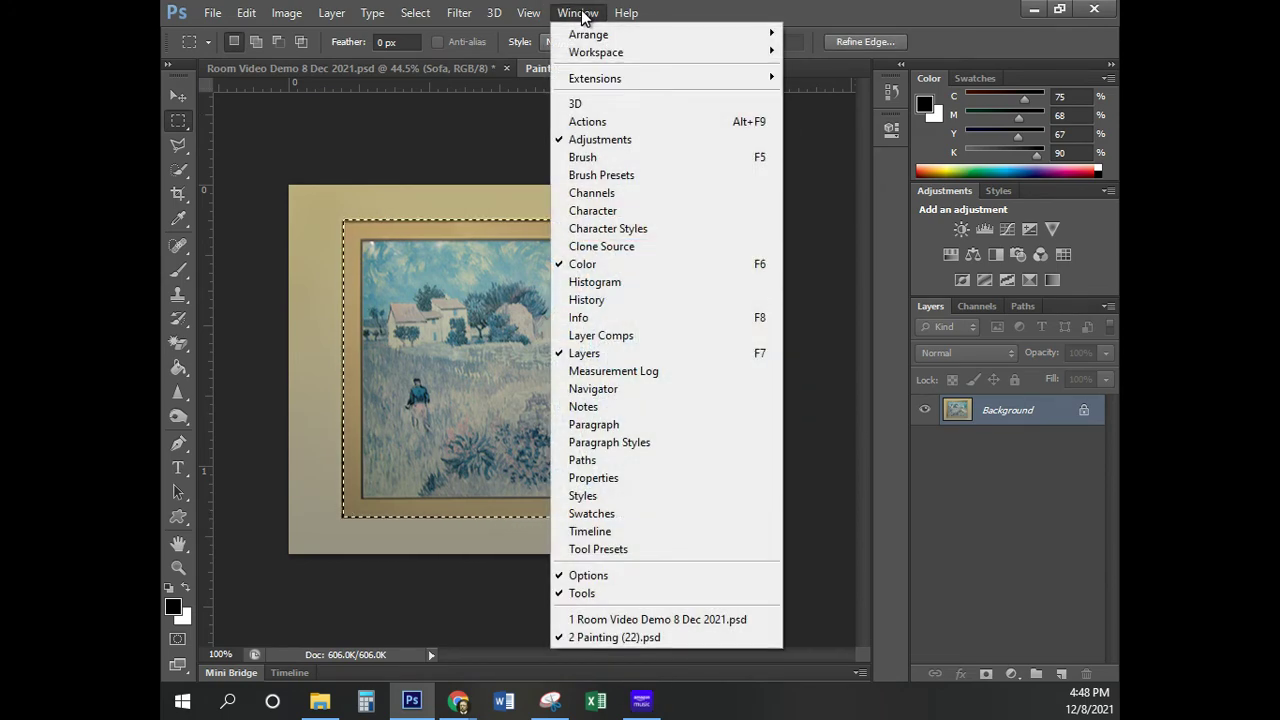
pyautogui.moveTo(596, 36)
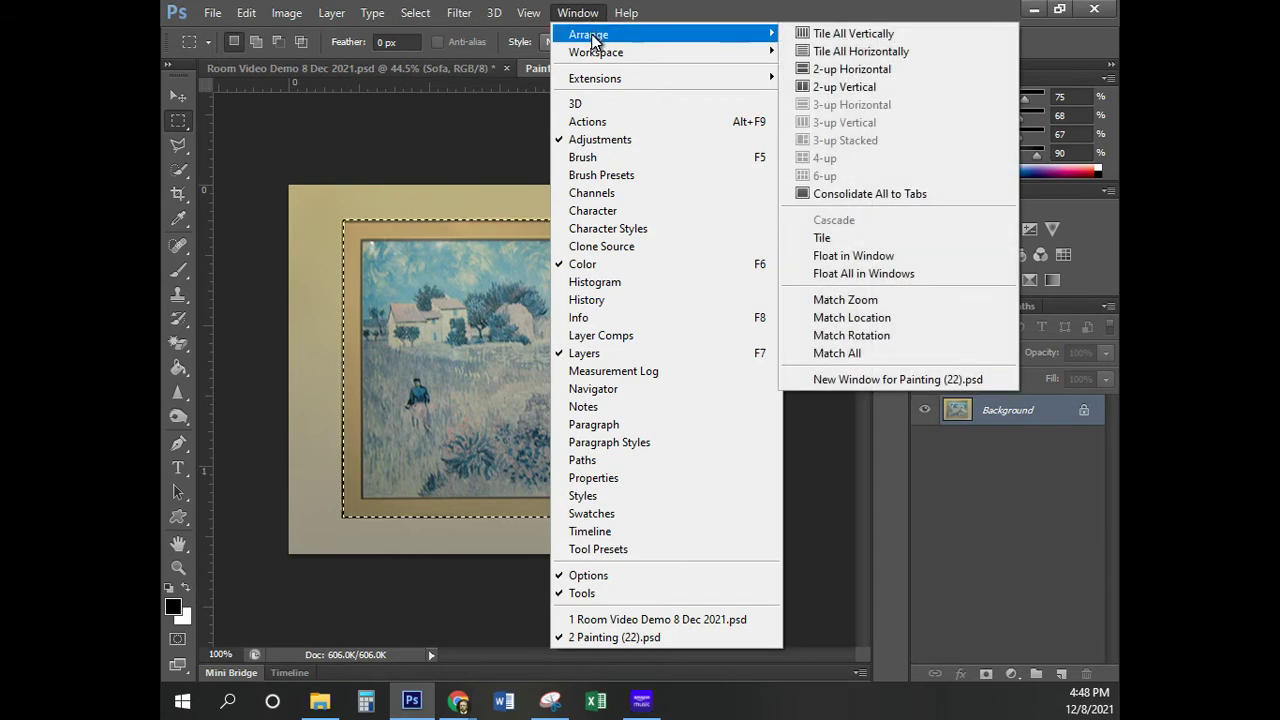
pyautogui.click(846, 68)
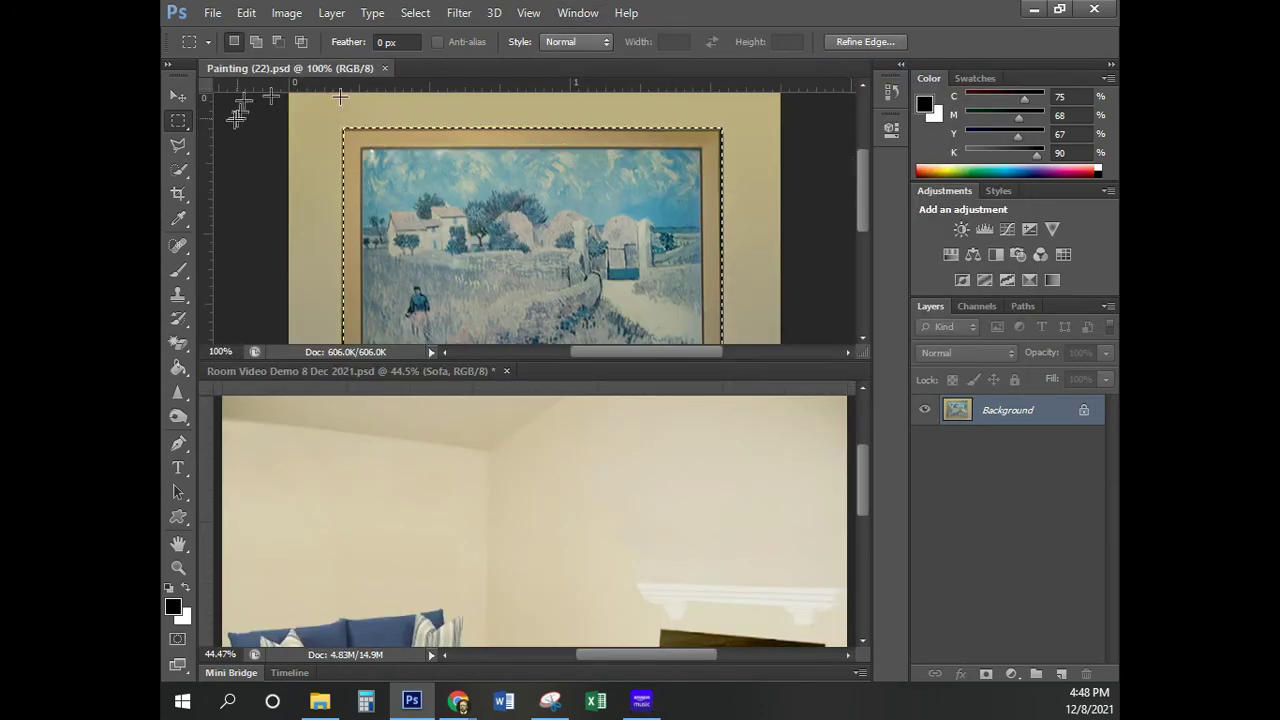
# Copy the selected painting onto the wall above the sofa in the room image and close the painting file
pyautogui.click(178, 95)
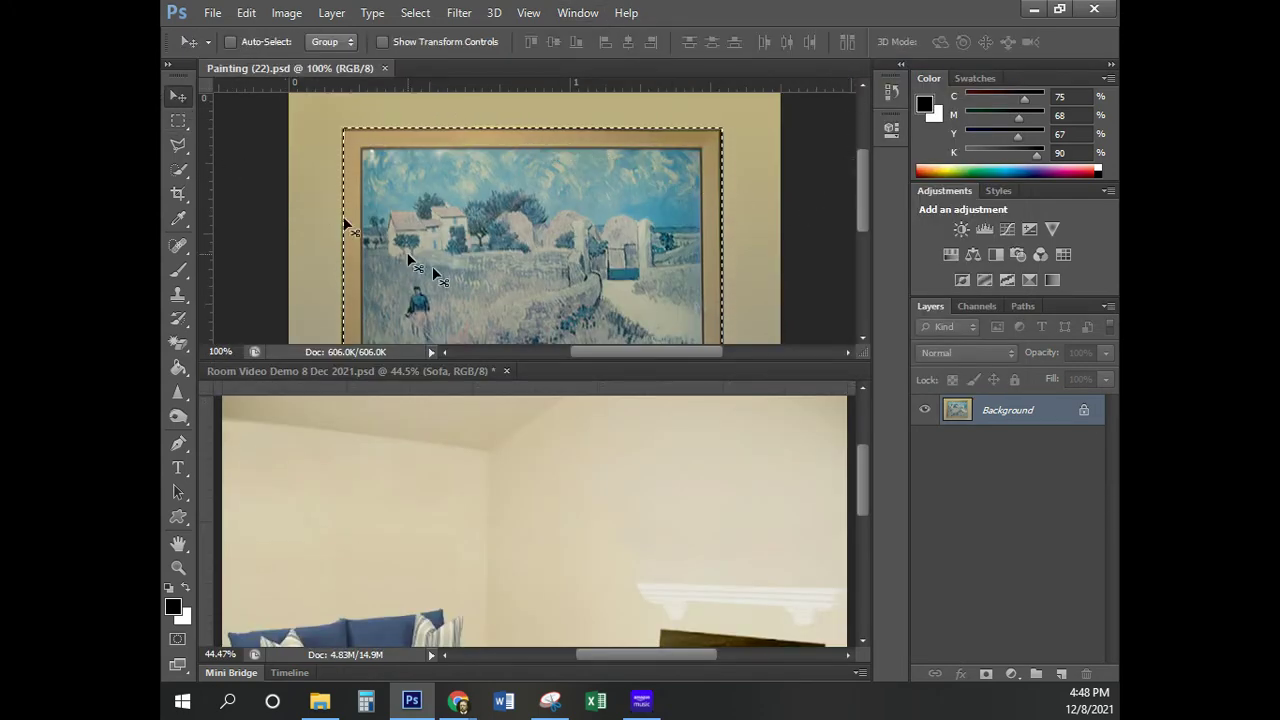
pyautogui.click(542, 248)
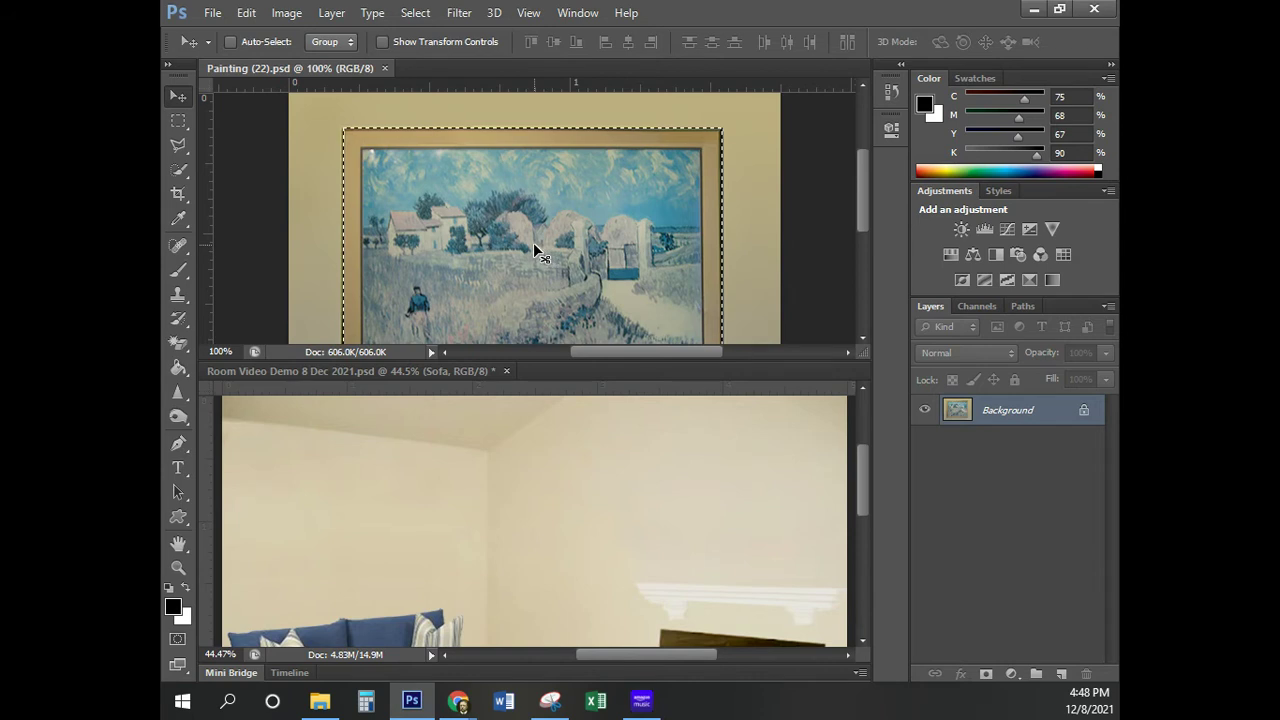
pyautogui.moveTo(533, 242)
pyautogui.mouseDown()
pyautogui.moveTo(433, 489)
pyautogui.moveTo(357, 521)
pyautogui.mouseUp()
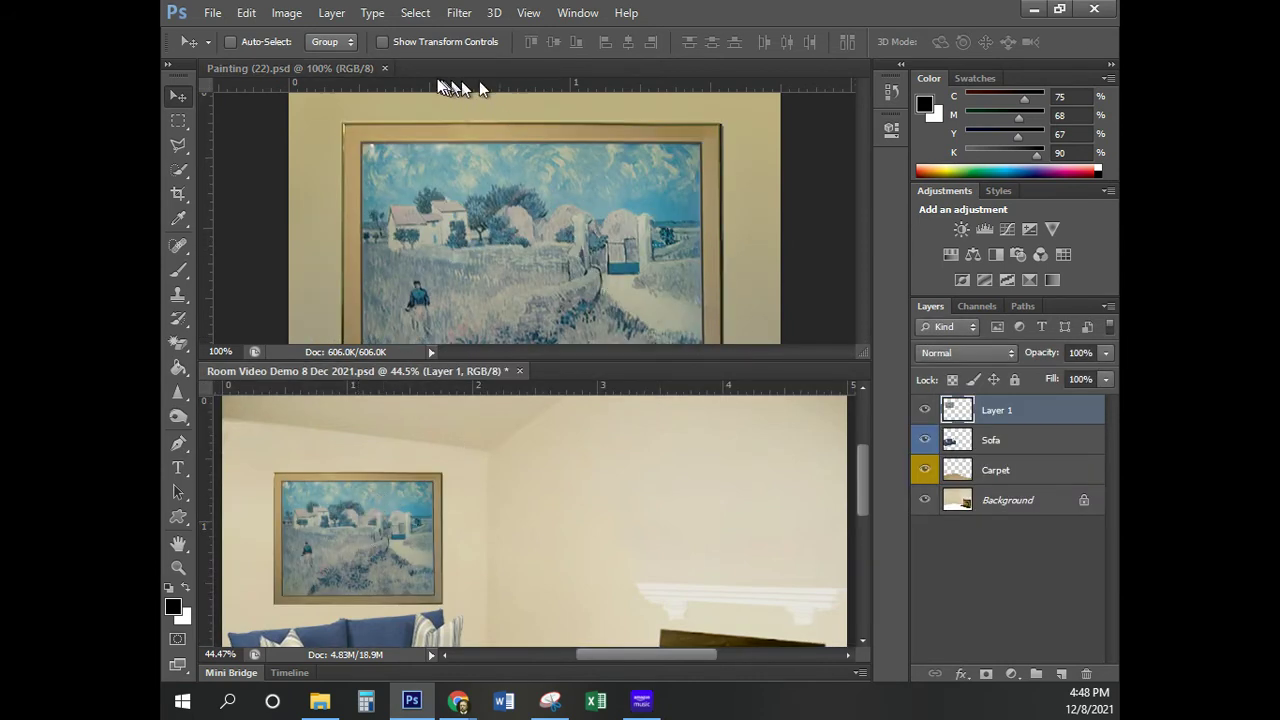
pyautogui.click(385, 68)
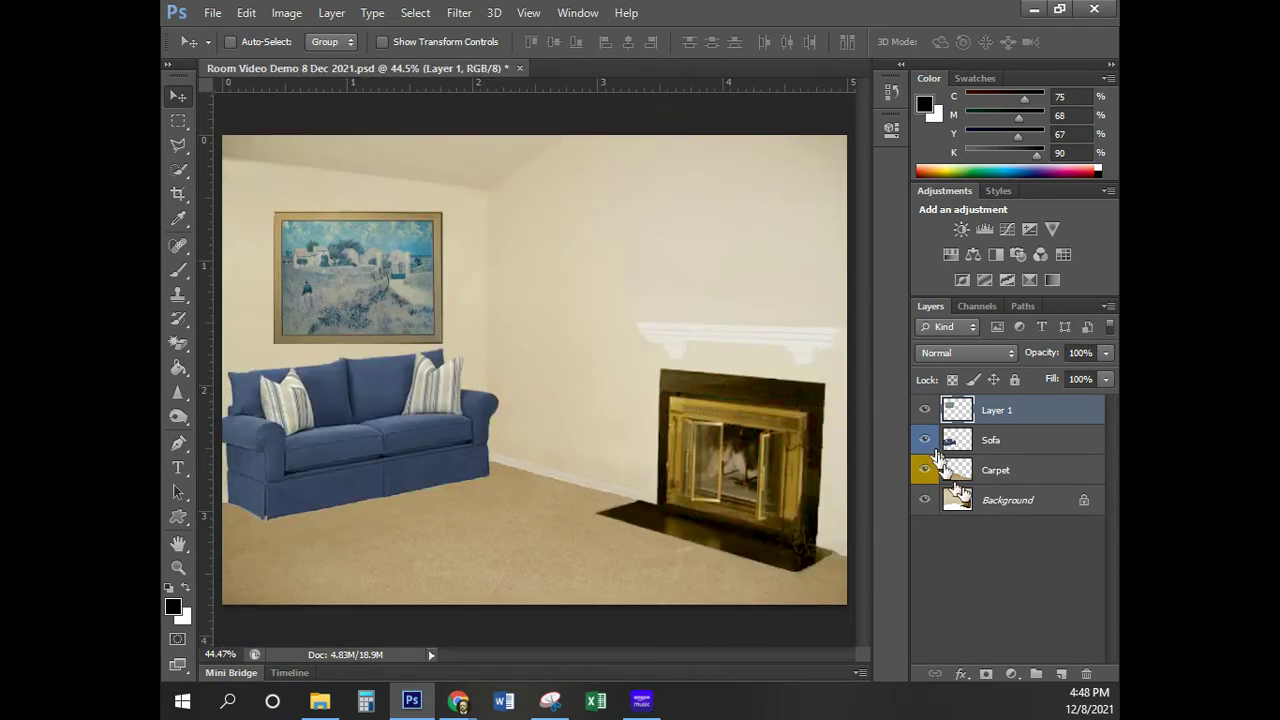
# Name the new layer Painting with the Red colour label, and move the painting slightly up and to the left on the wall
pyautogui.doubleClick(998, 411)
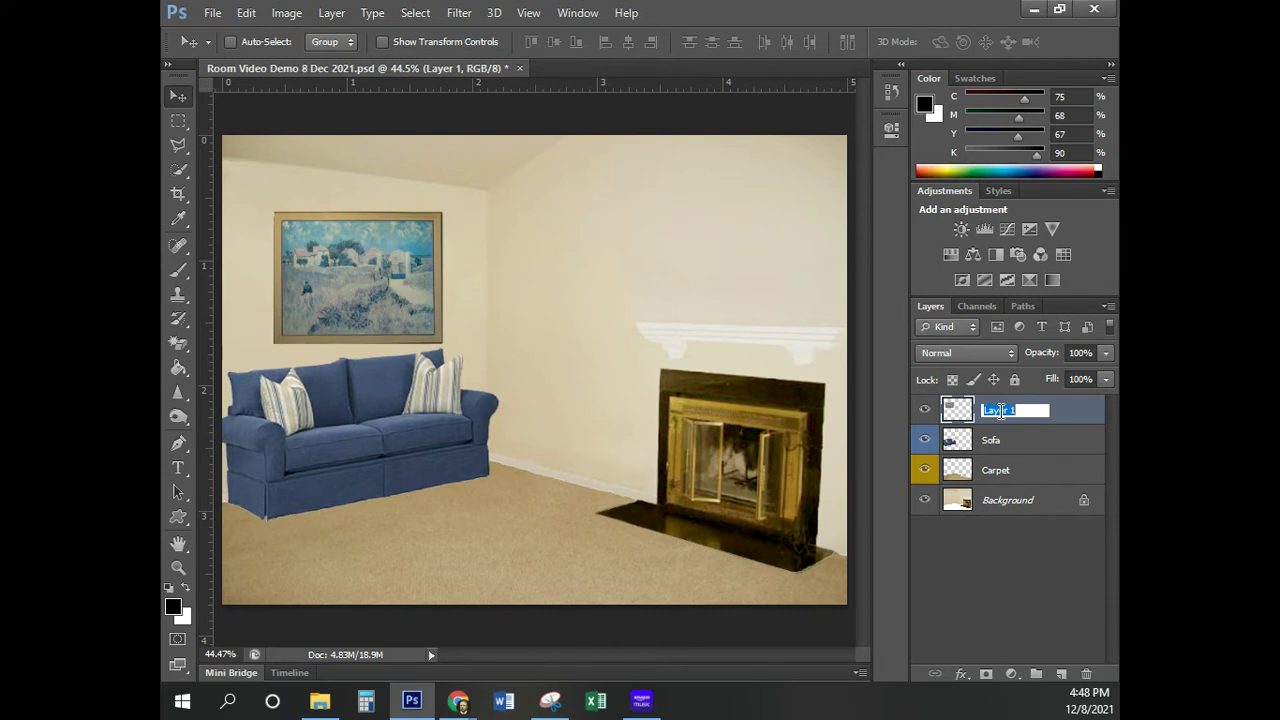
pyautogui.write('Painting')
pyautogui.press('Return')
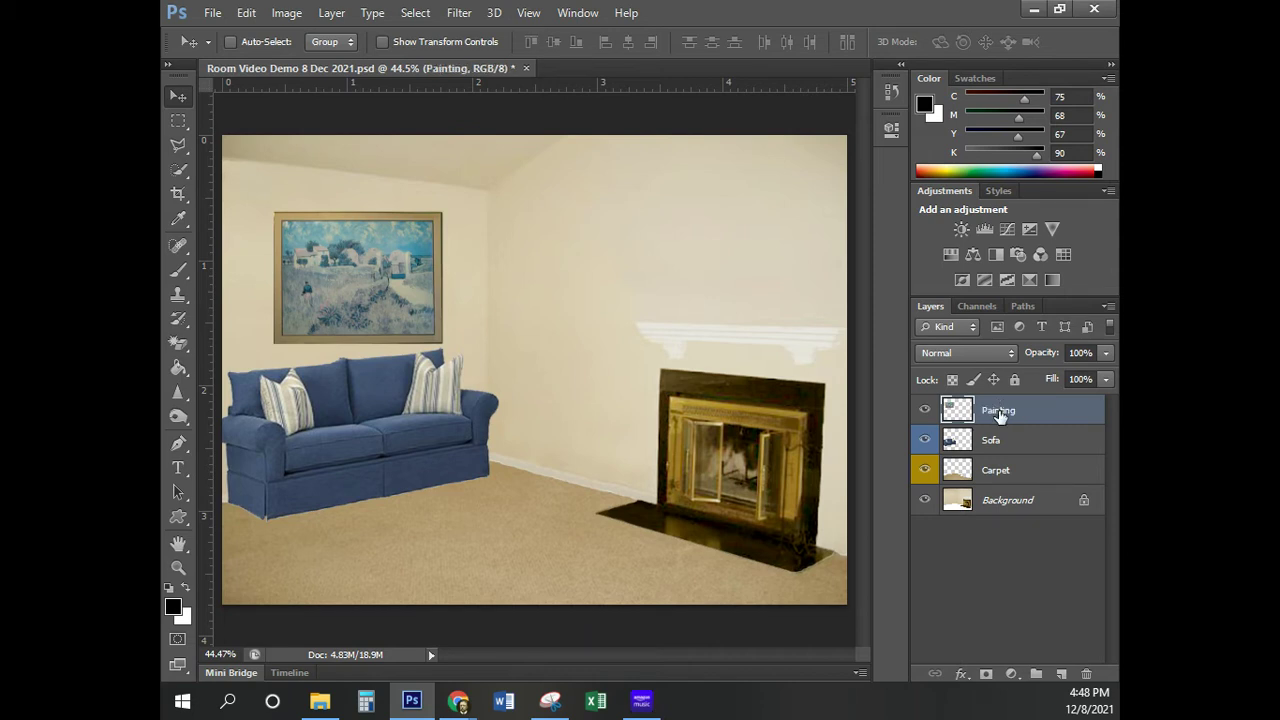
pyautogui.rightClick(999, 413)
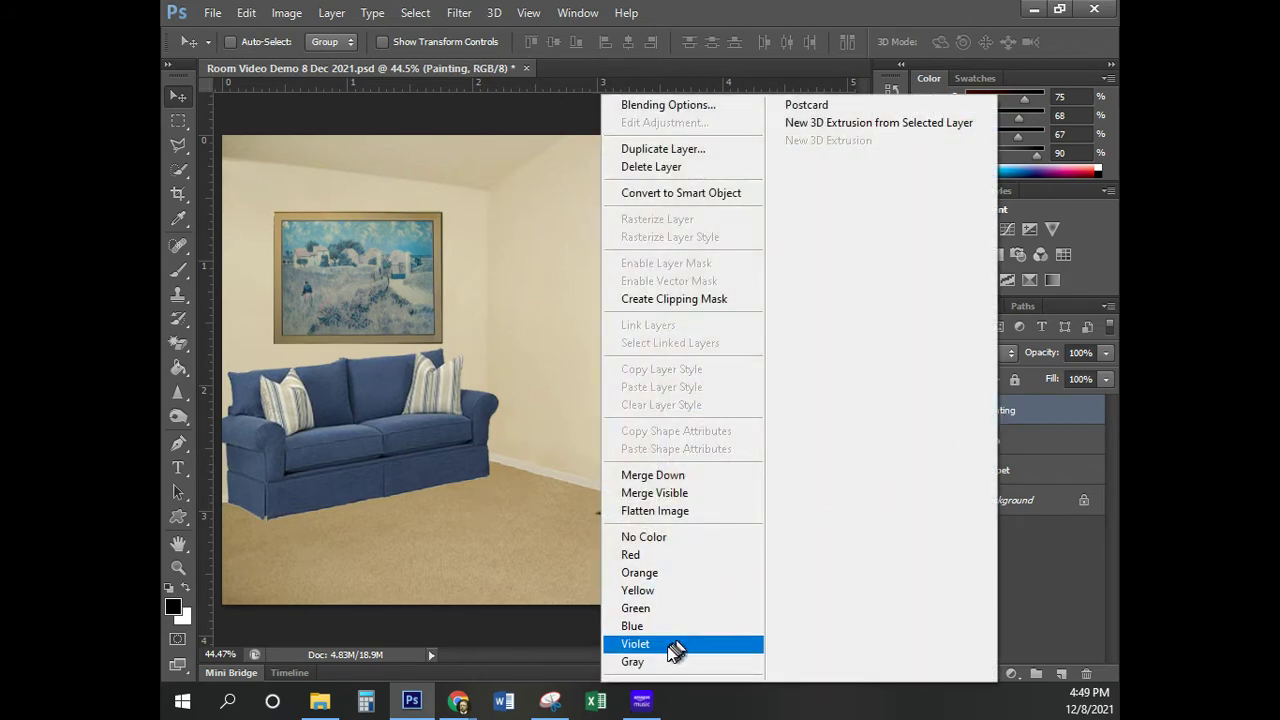
pyautogui.click(663, 556)
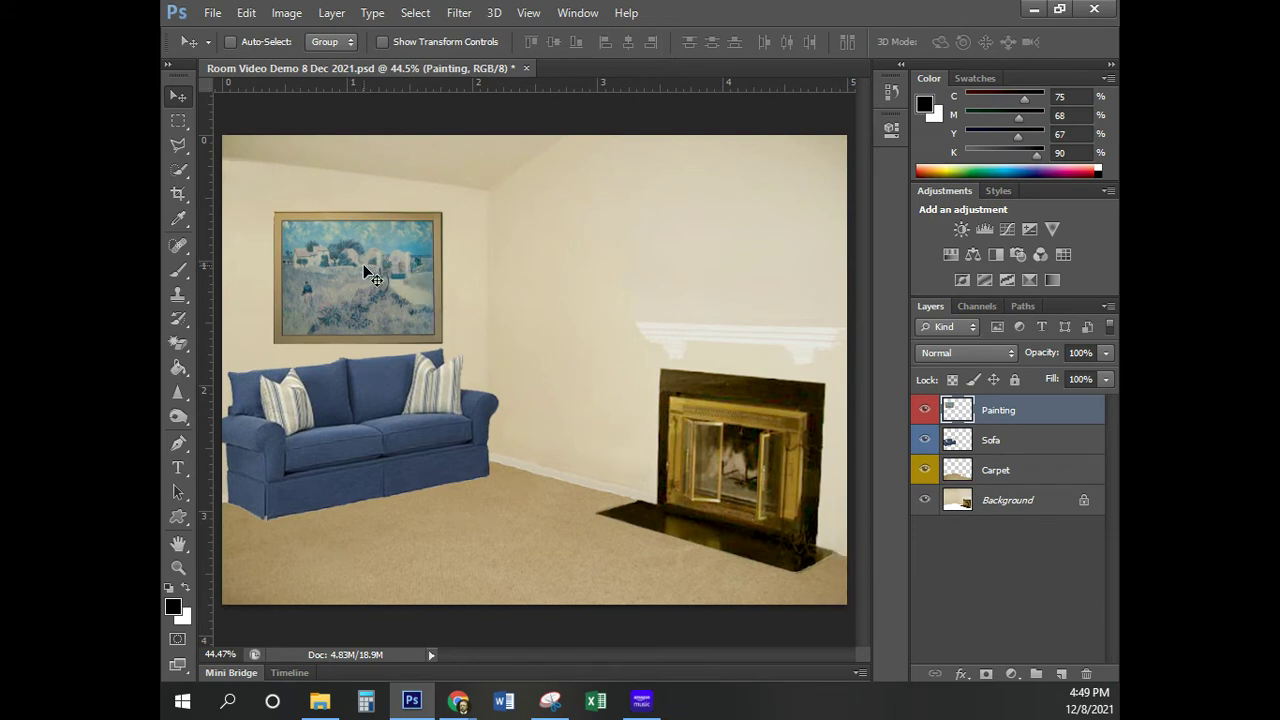
pyautogui.moveTo(363, 264); pyautogui.dragTo(345, 250)
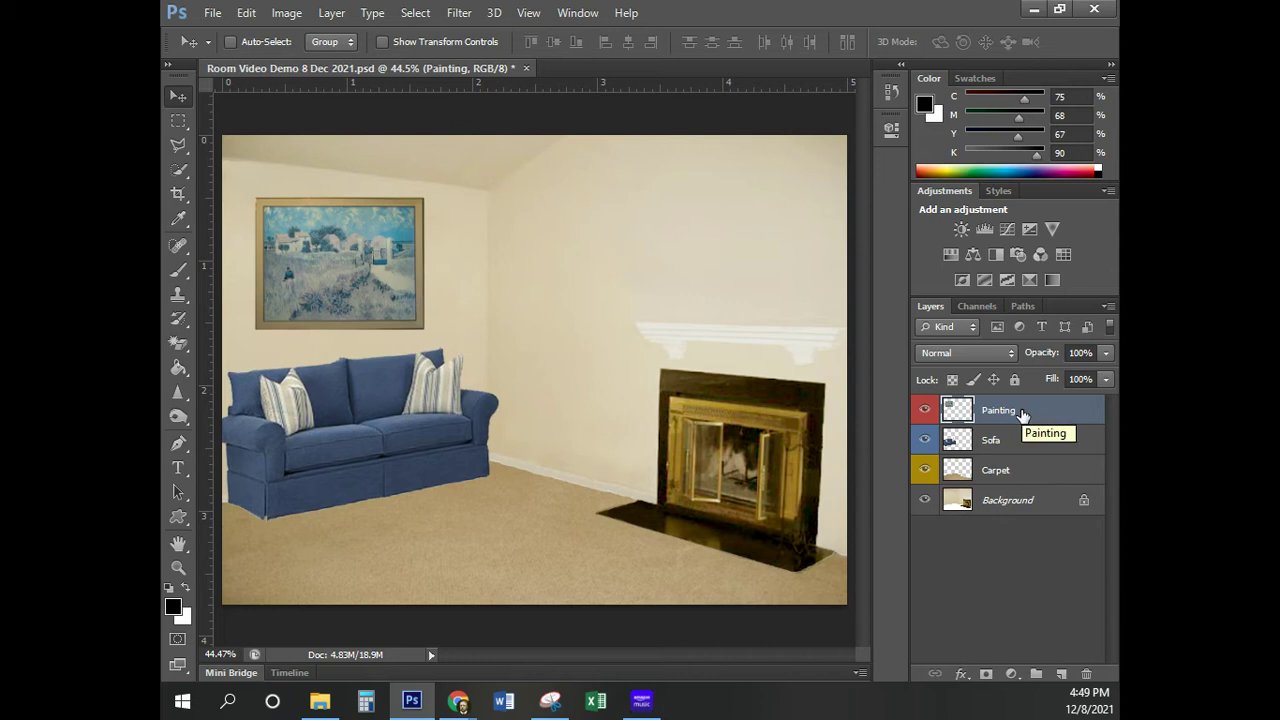
pyautogui.click(1020, 442)
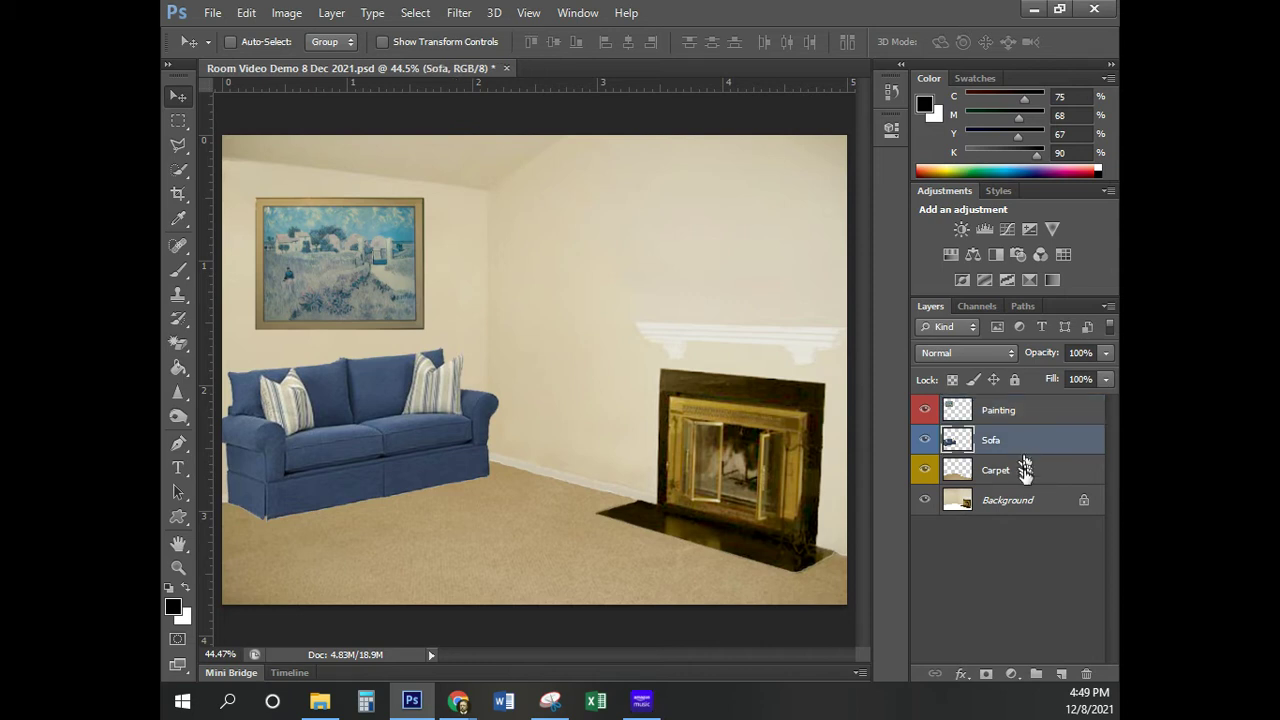
pyautogui.click(1025, 480)
pyautogui.click(1030, 503)
pyautogui.click(1025, 474)
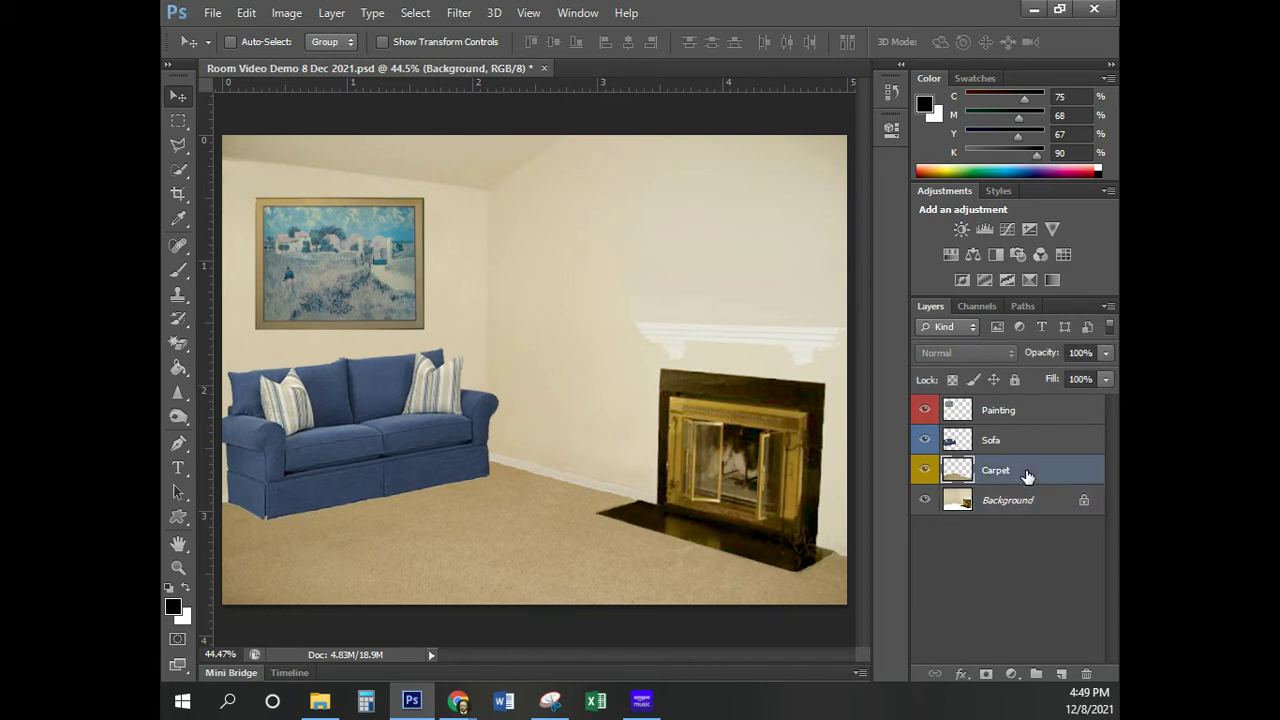
pyautogui.click(1015, 445)
pyautogui.click(1006, 416)
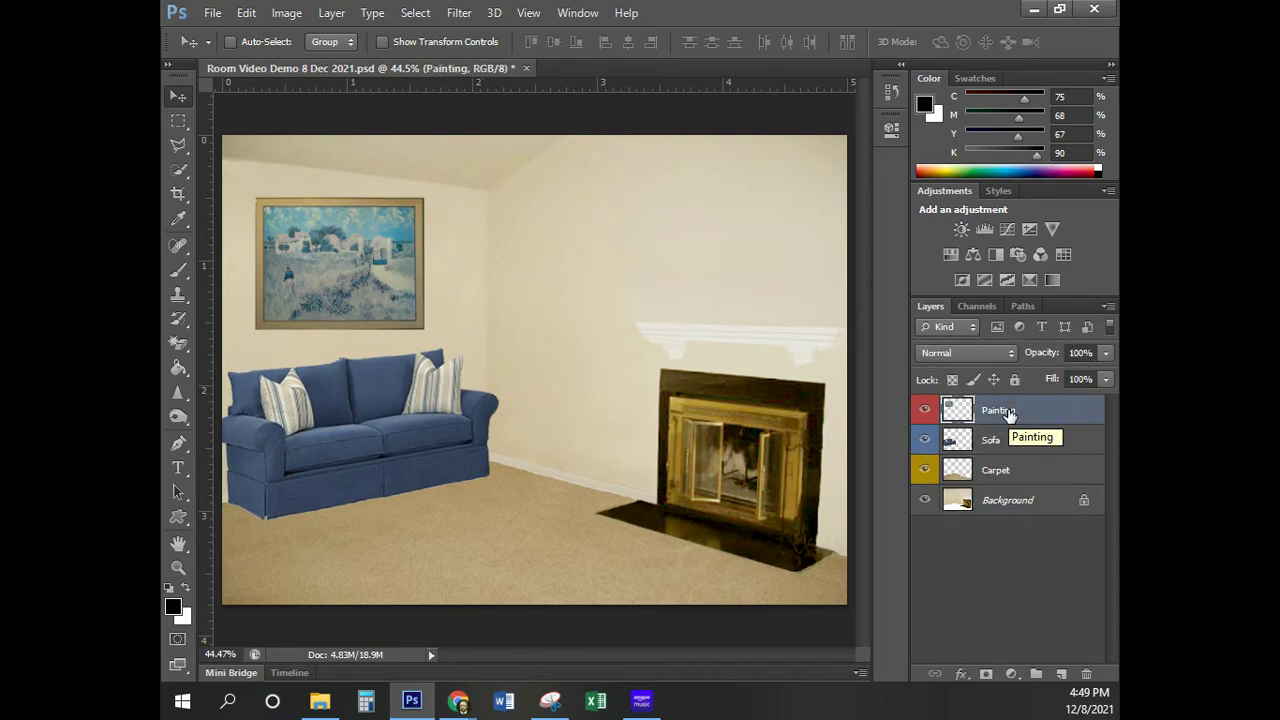
pyautogui.moveTo(1010, 414); pyautogui.dragTo(1051, 414)
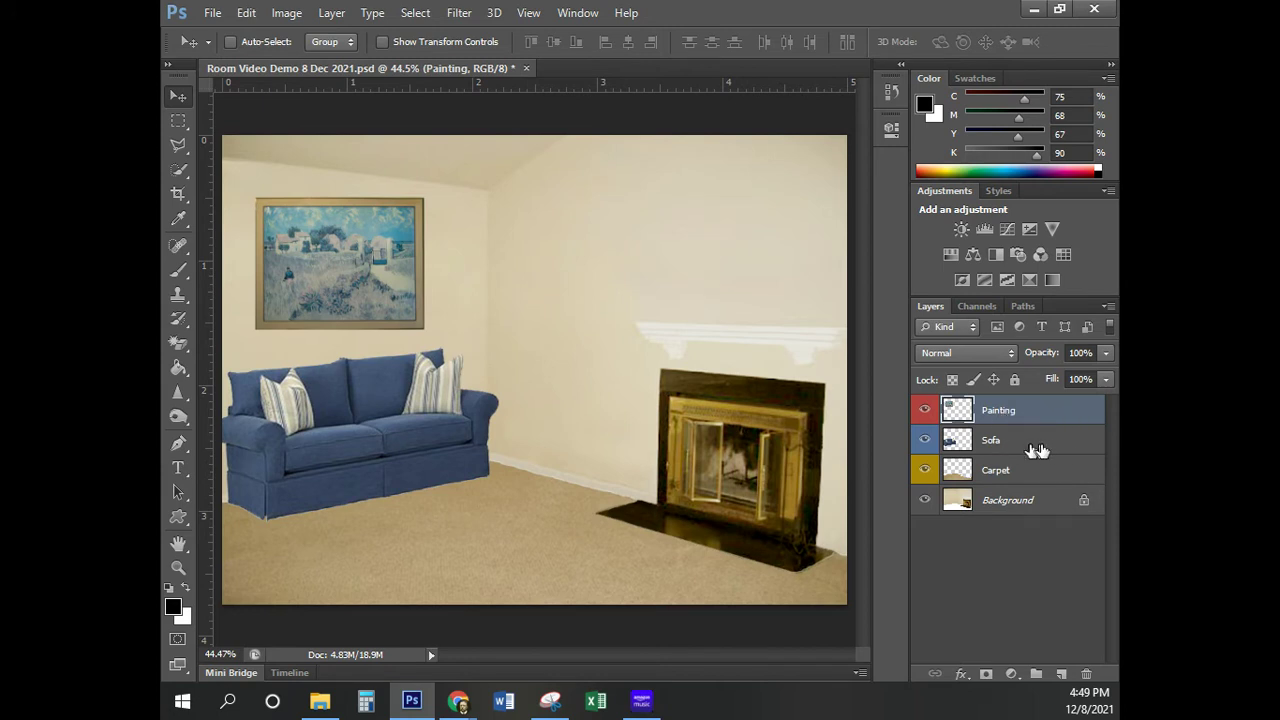
# Skew the Painting layer by lowering its upper-right corner and raising its lower-right corner to match the wall's perspective, and apply the transform
pyautogui.click(1037, 414)
pyautogui.hotkey('ctrl', 't')
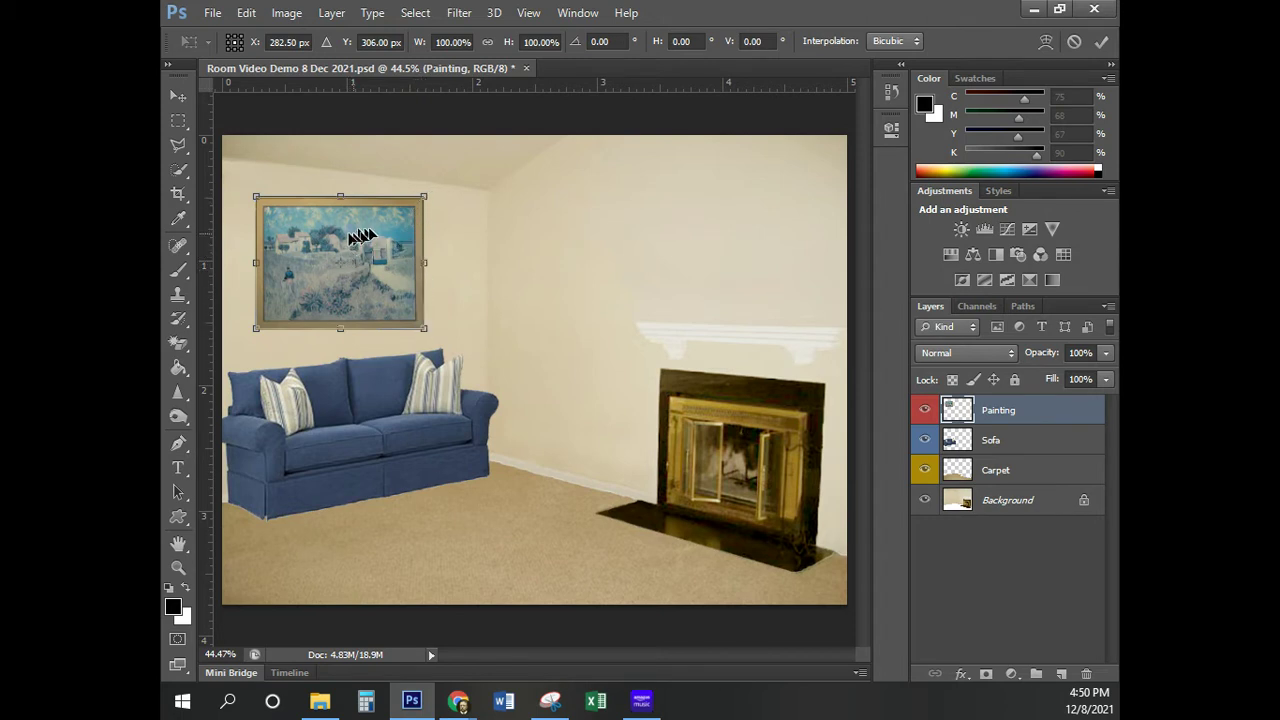
pyautogui.rightClick(357, 260)
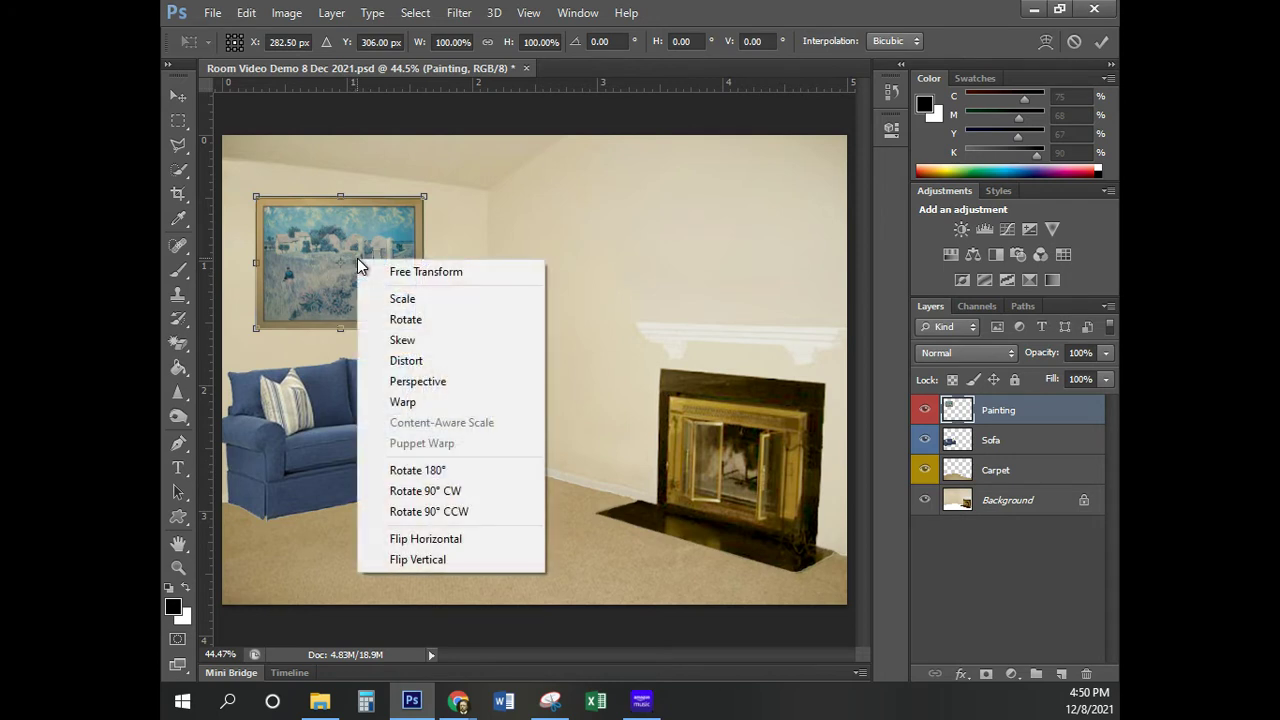
pyautogui.click(403, 342)
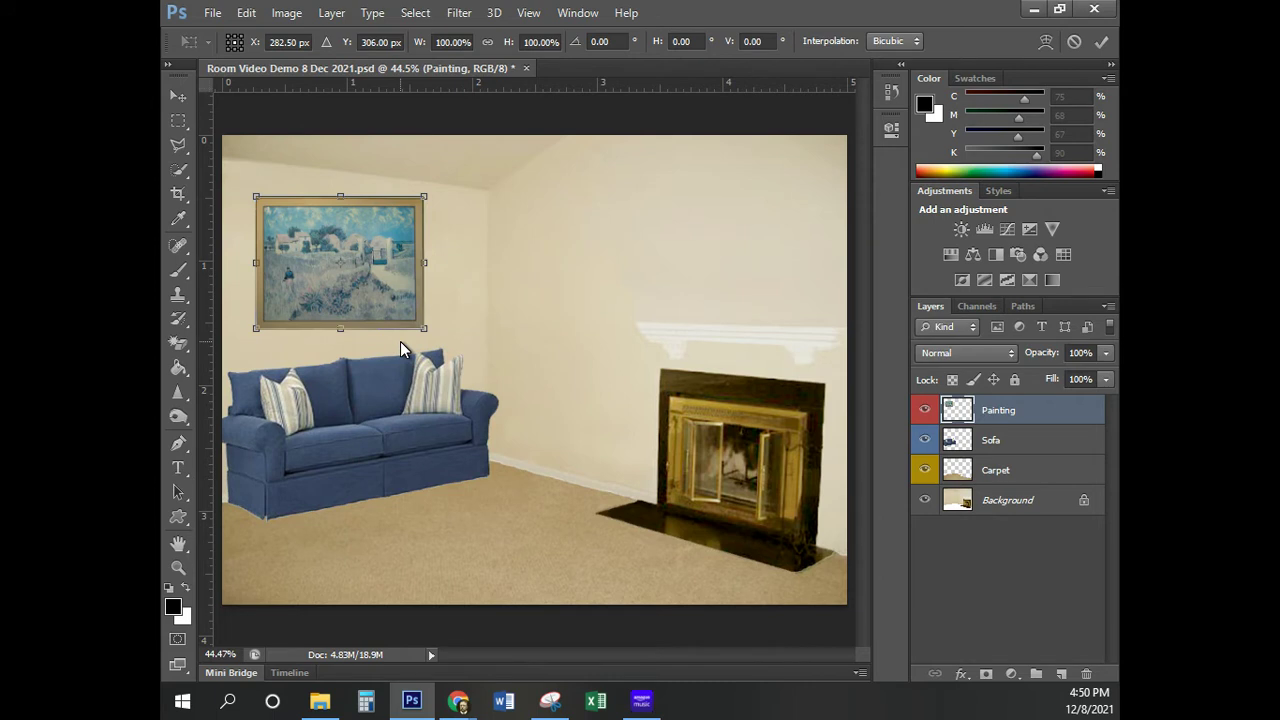
pyautogui.click(424, 200)
pyautogui.moveTo(427, 203)
pyautogui.mouseDown()
pyautogui.moveTo(424, 214)
pyautogui.moveTo(631, 293)
pyautogui.moveTo(401, 258)
pyautogui.moveTo(360, 345)
pyautogui.moveTo(374, 205)
pyautogui.moveTo(452, 268)
pyautogui.moveTo(432, 247)
pyautogui.moveTo(427, 261)
pyautogui.moveTo(425, 217)
pyautogui.mouseUp()
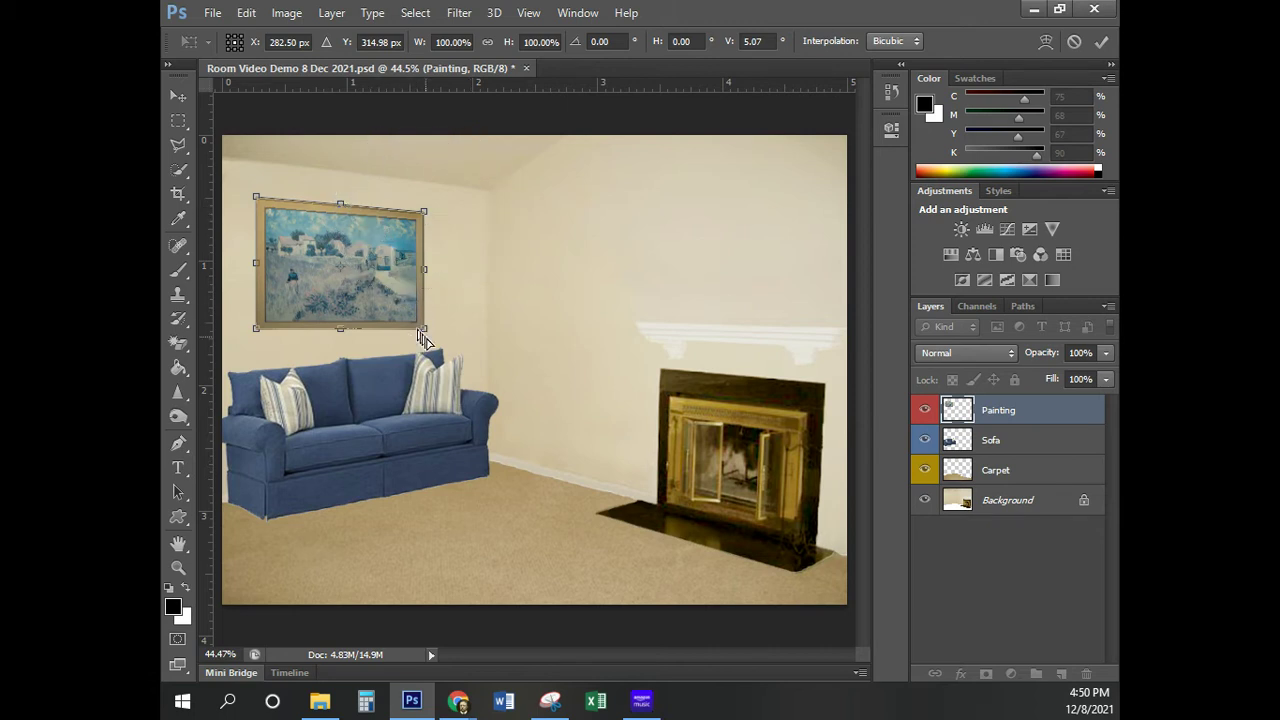
pyautogui.moveTo(427, 333); pyautogui.dragTo(421, 318)
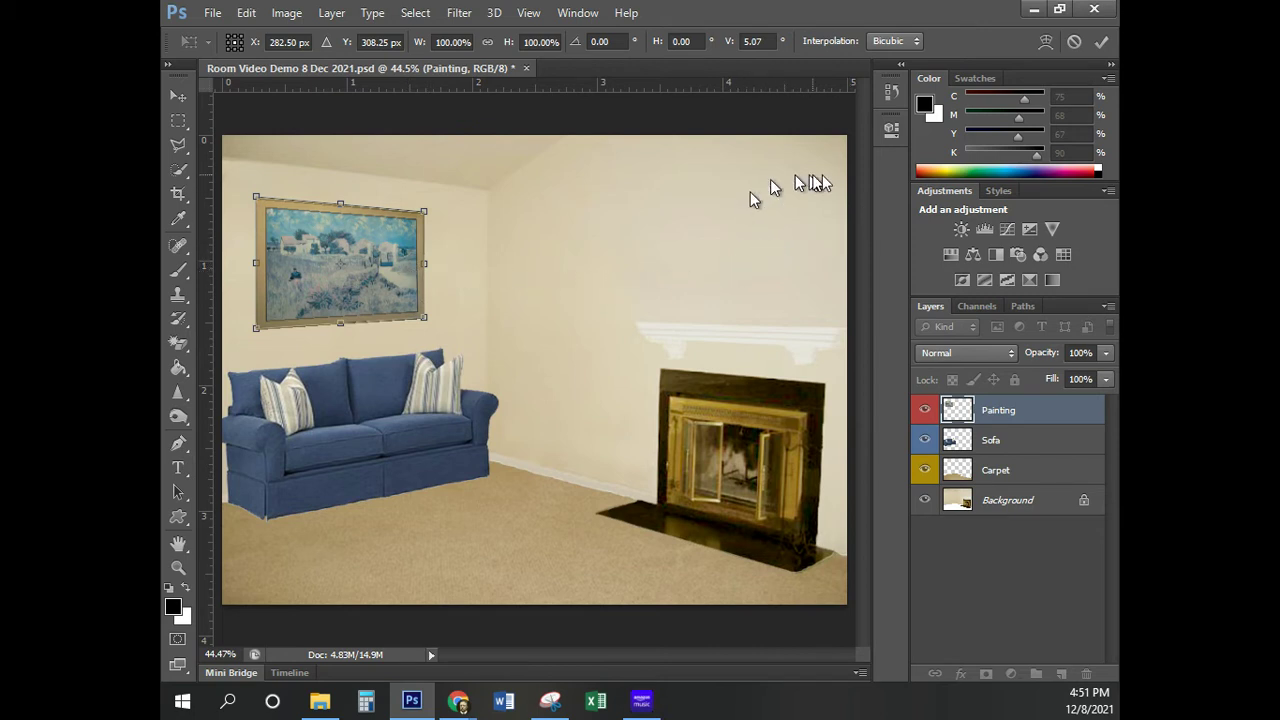
pyautogui.click(1103, 42)
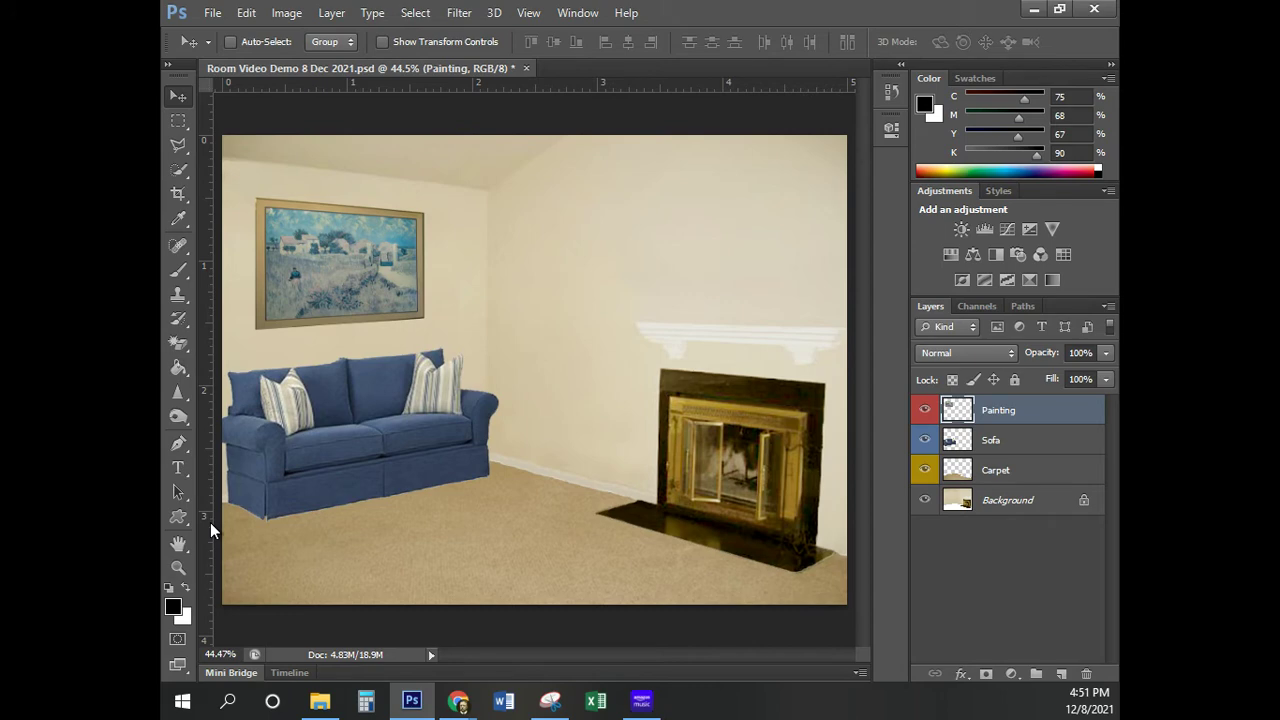
# Switch to Chrome and download Coffee Table.png from the course page
pyautogui.moveTo(458, 700)
pyautogui.click(452, 618)
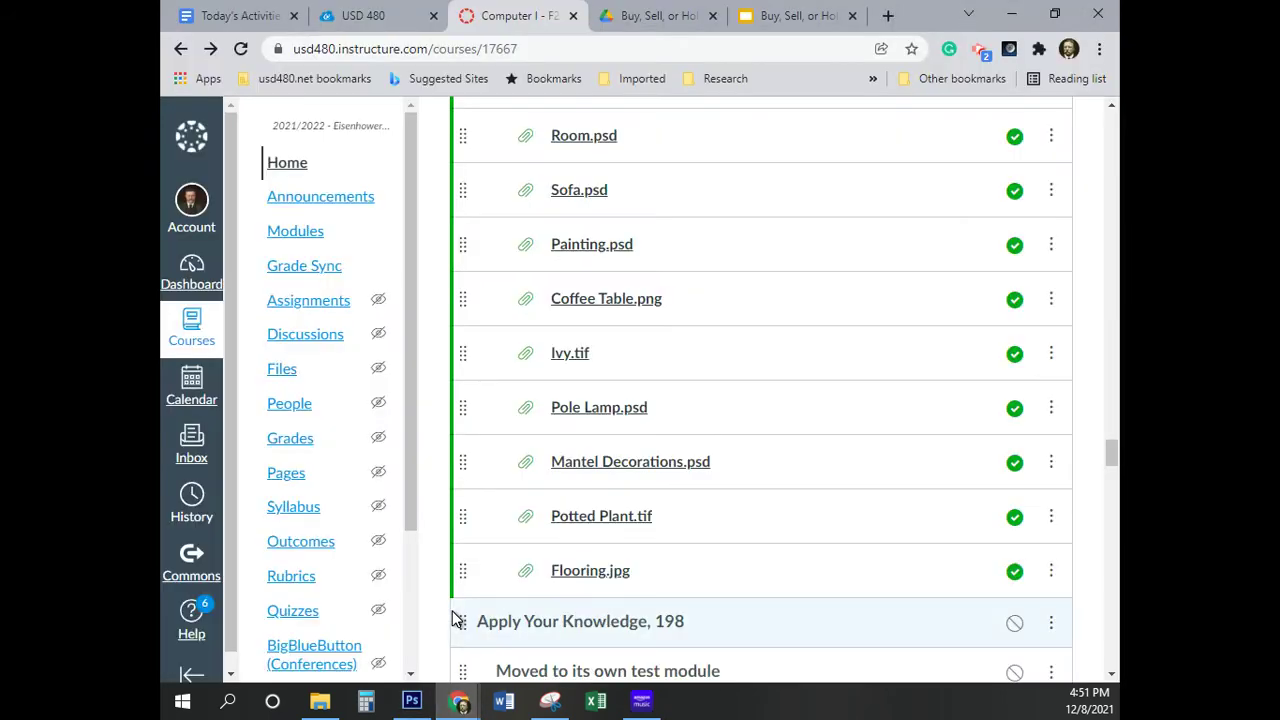
pyautogui.click(608, 306)
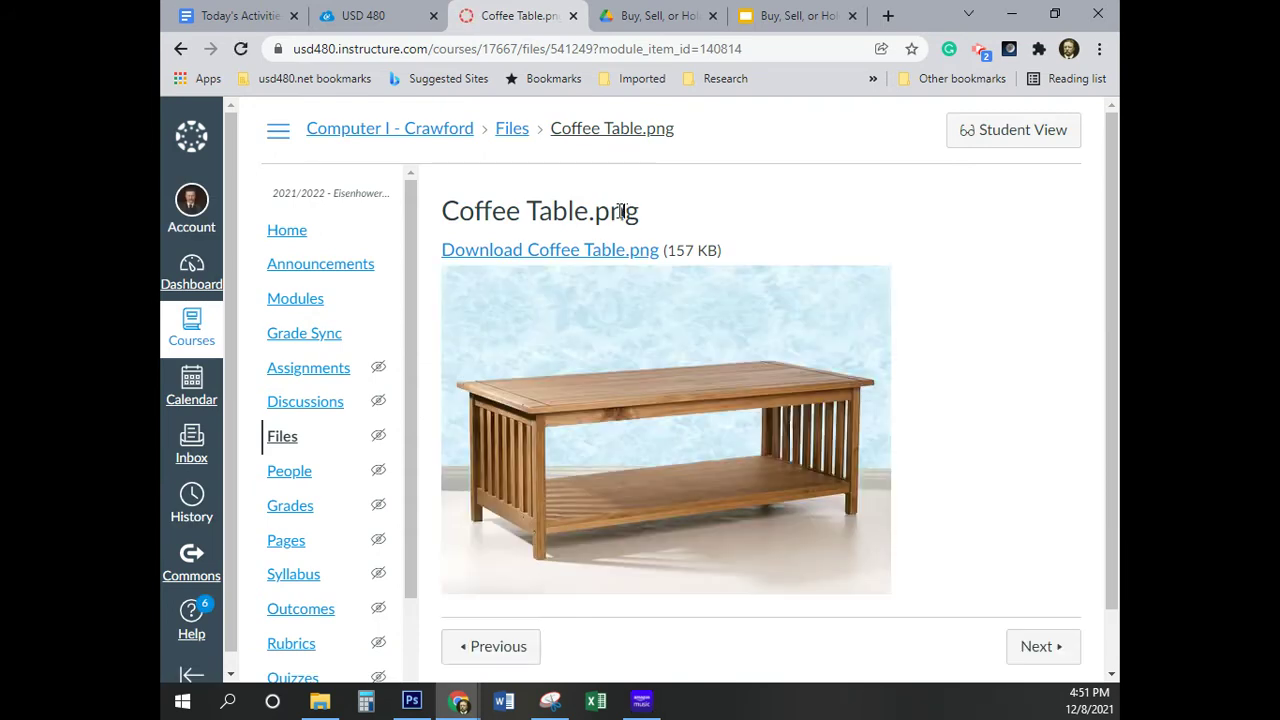
pyautogui.click(600, 251)
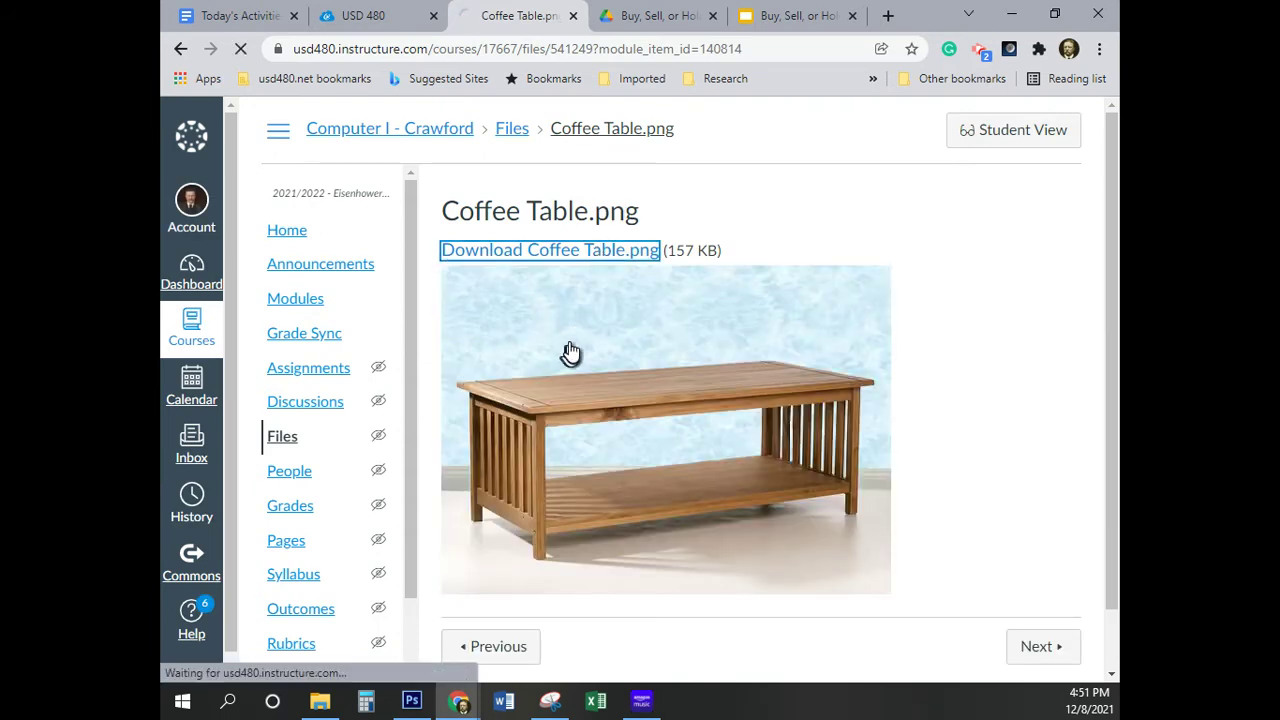
pyautogui.click(644, 261)
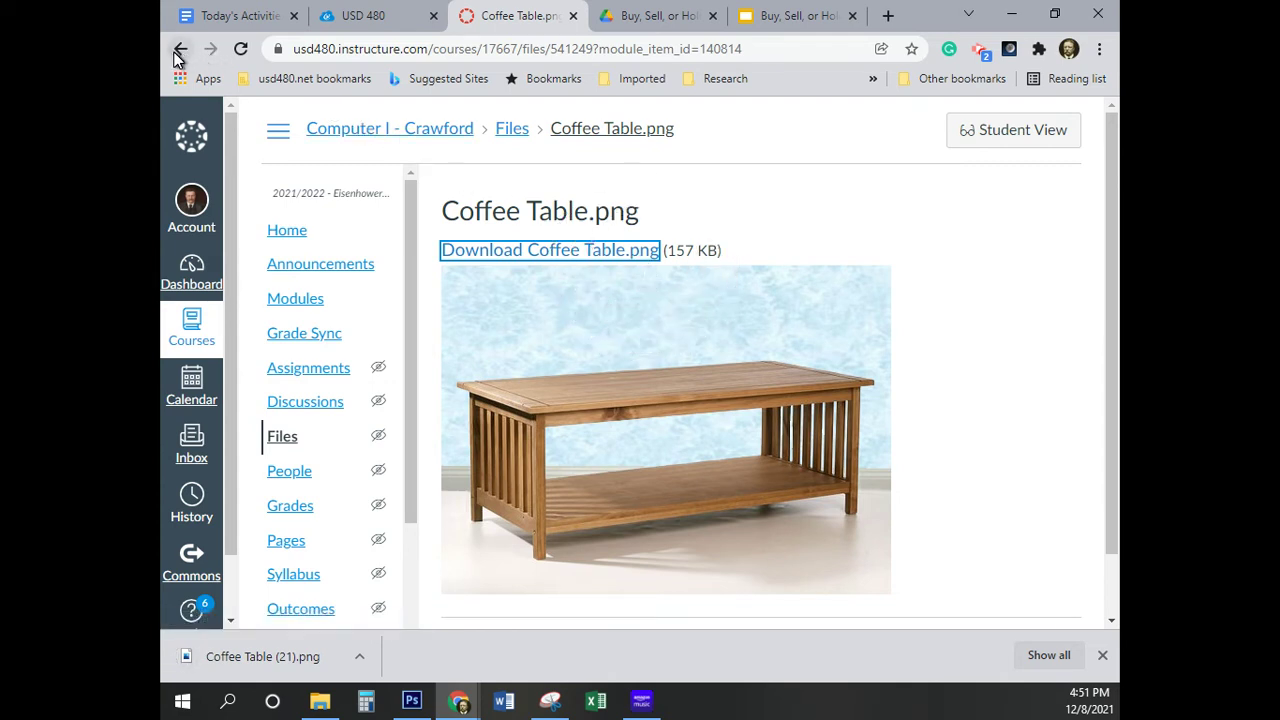
# Switch to Photoshop and open the downloaded Coffee Table (21) image from the Downloads folder
pyautogui.click(414, 702)
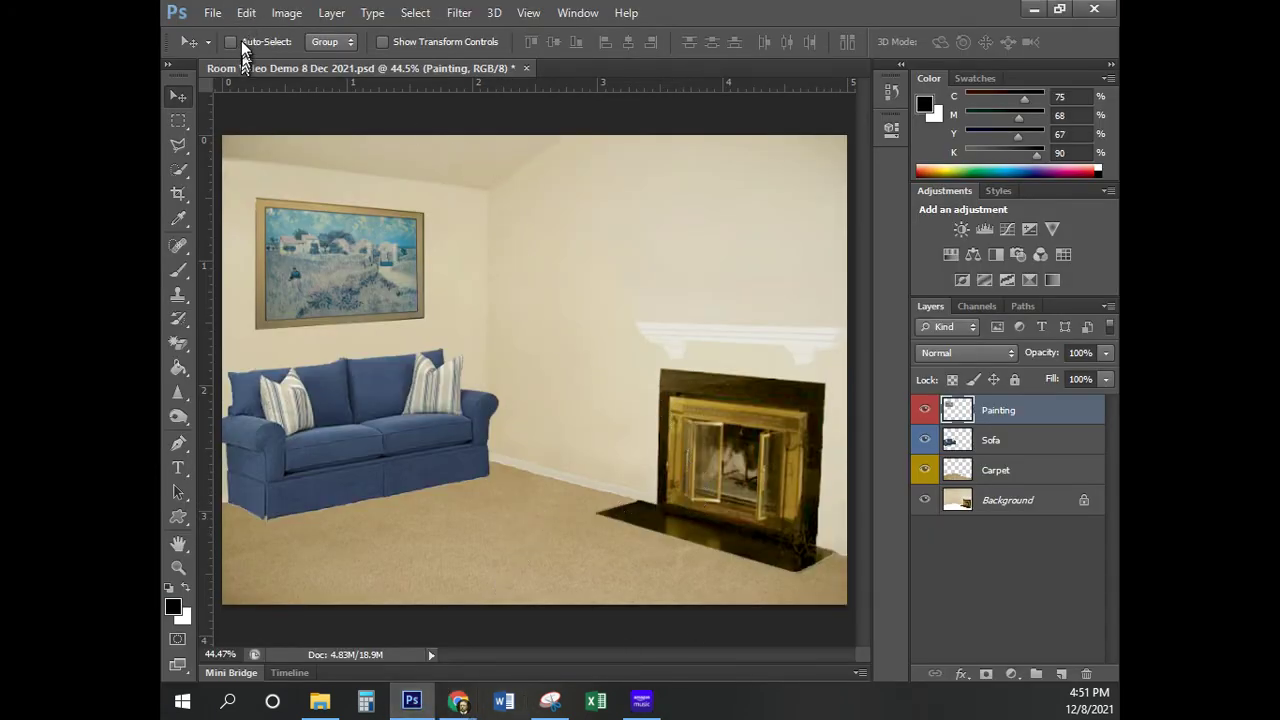
pyautogui.click(211, 14)
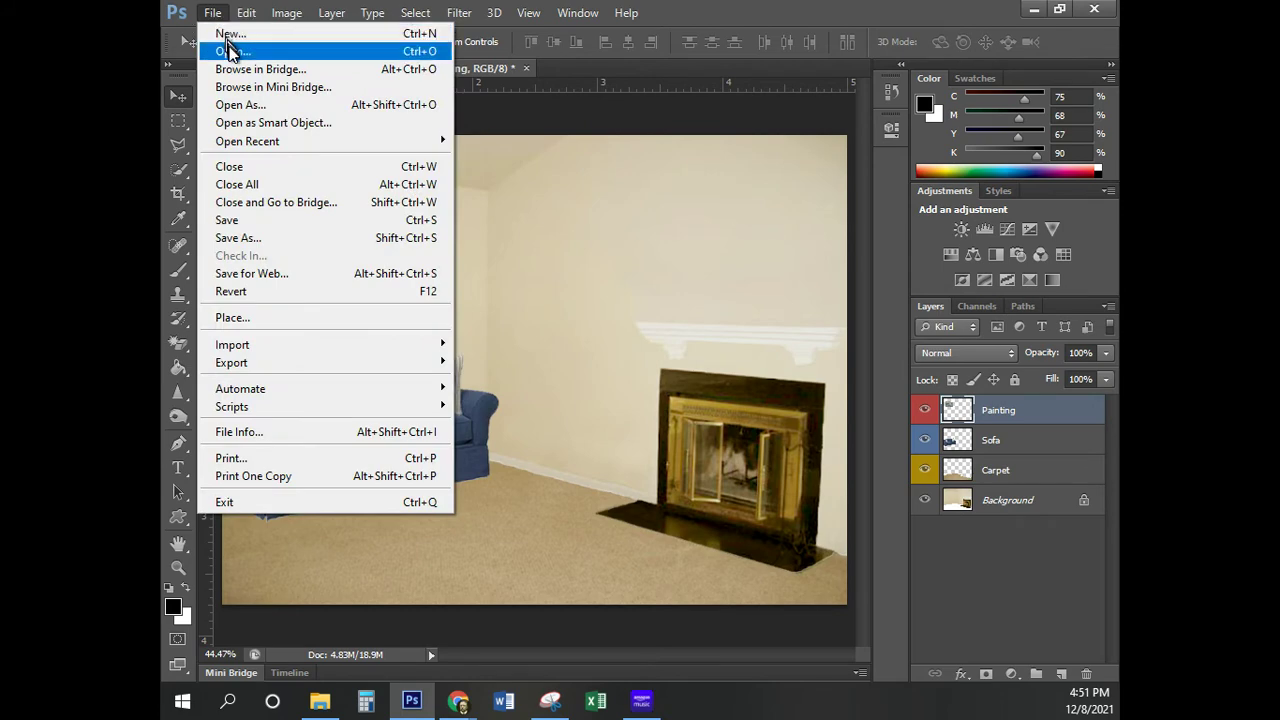
pyautogui.click(231, 50)
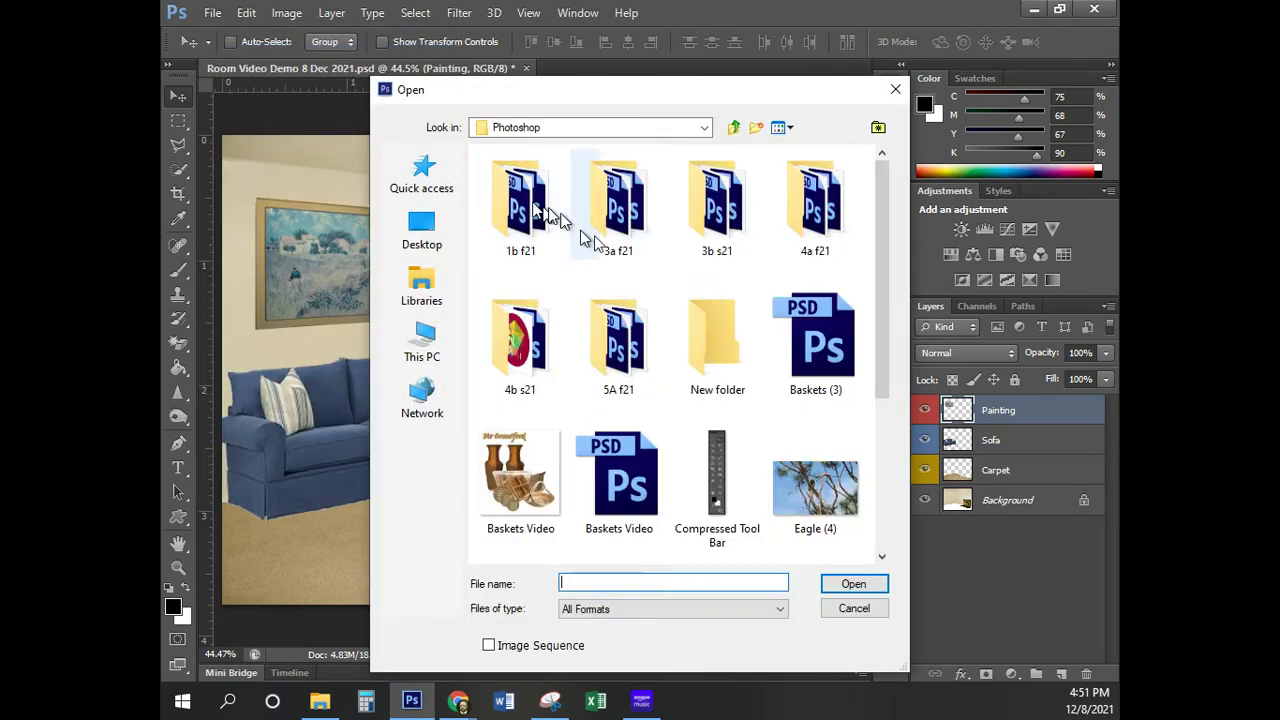
pyautogui.click(422, 352)
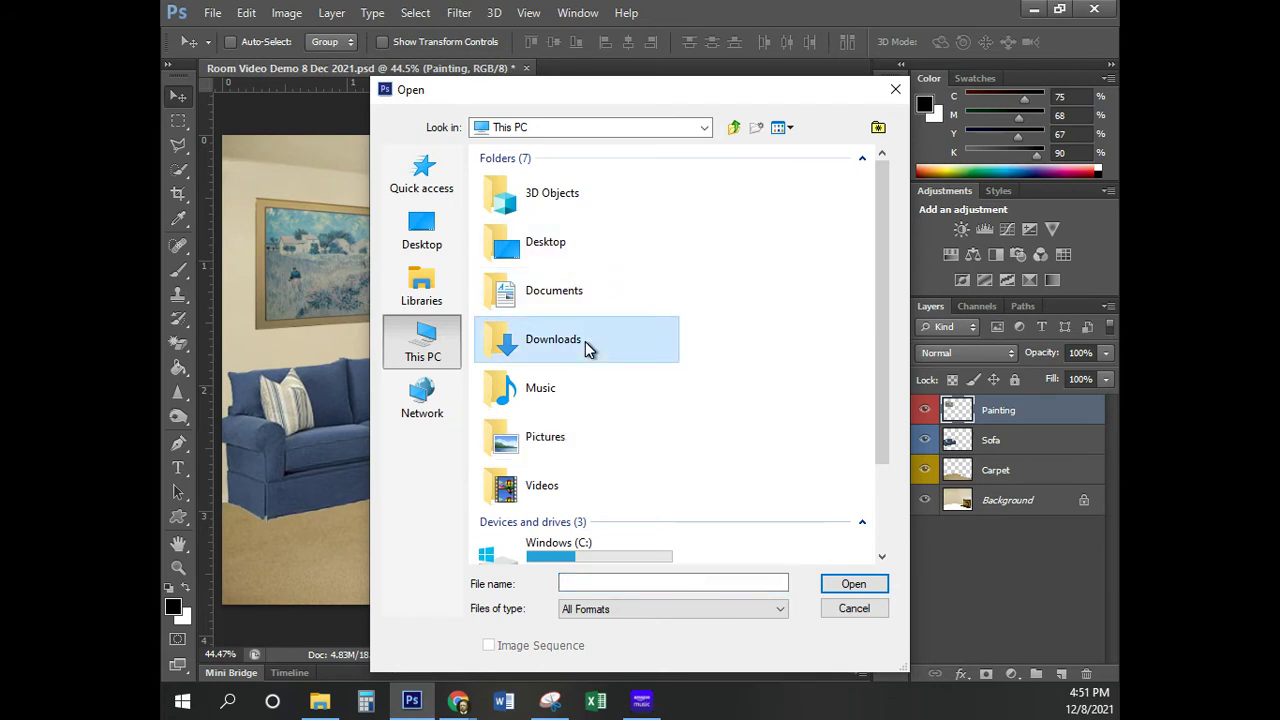
pyautogui.doubleClick(585, 341)
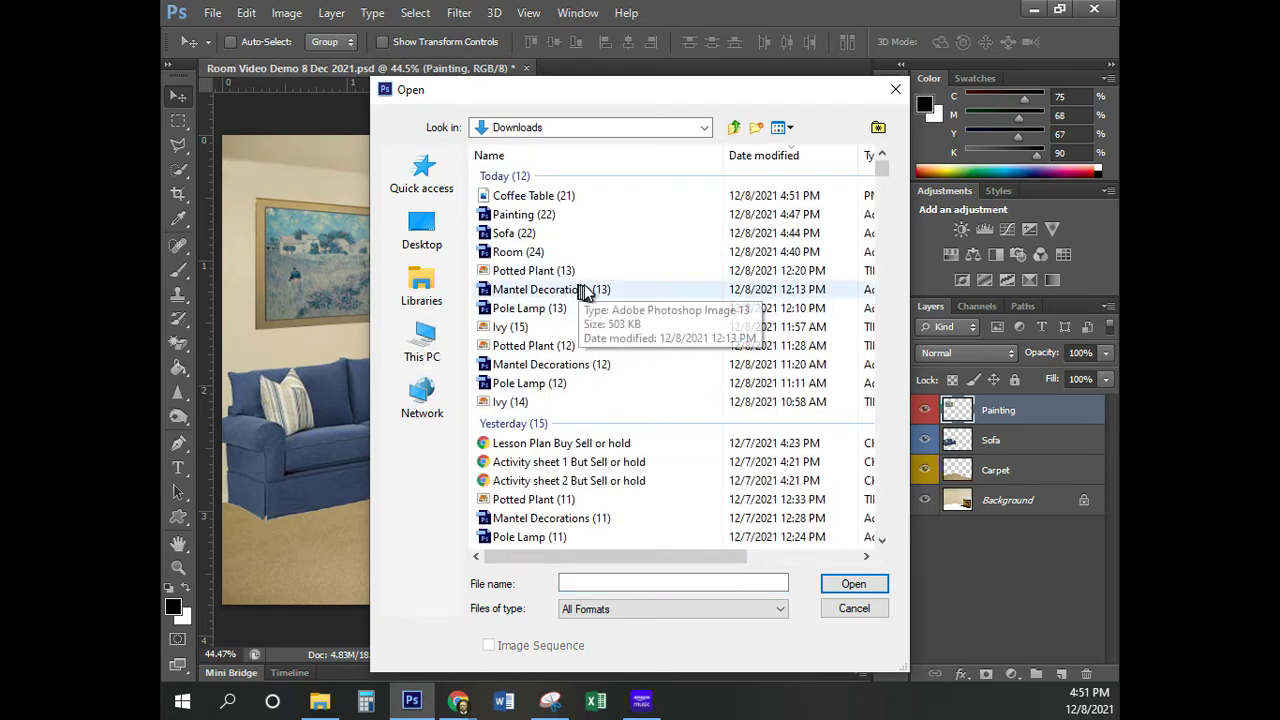
pyautogui.click(539, 196)
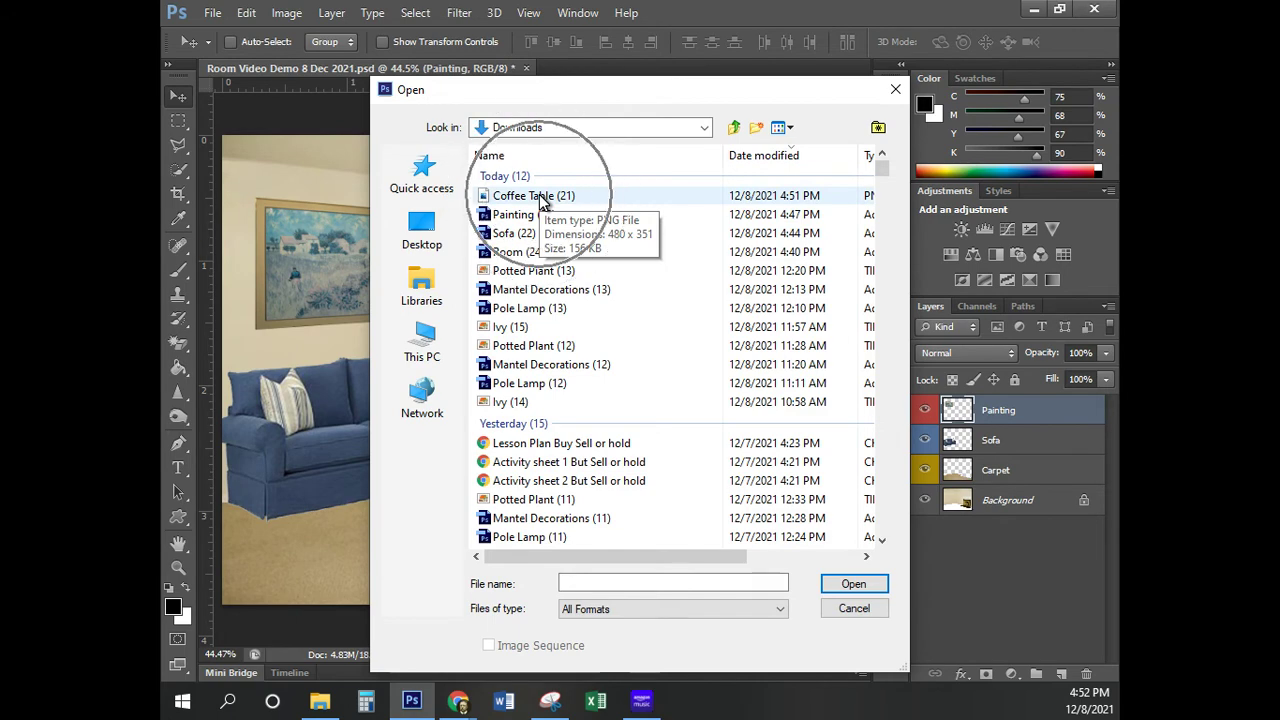
pyautogui.click(853, 584)
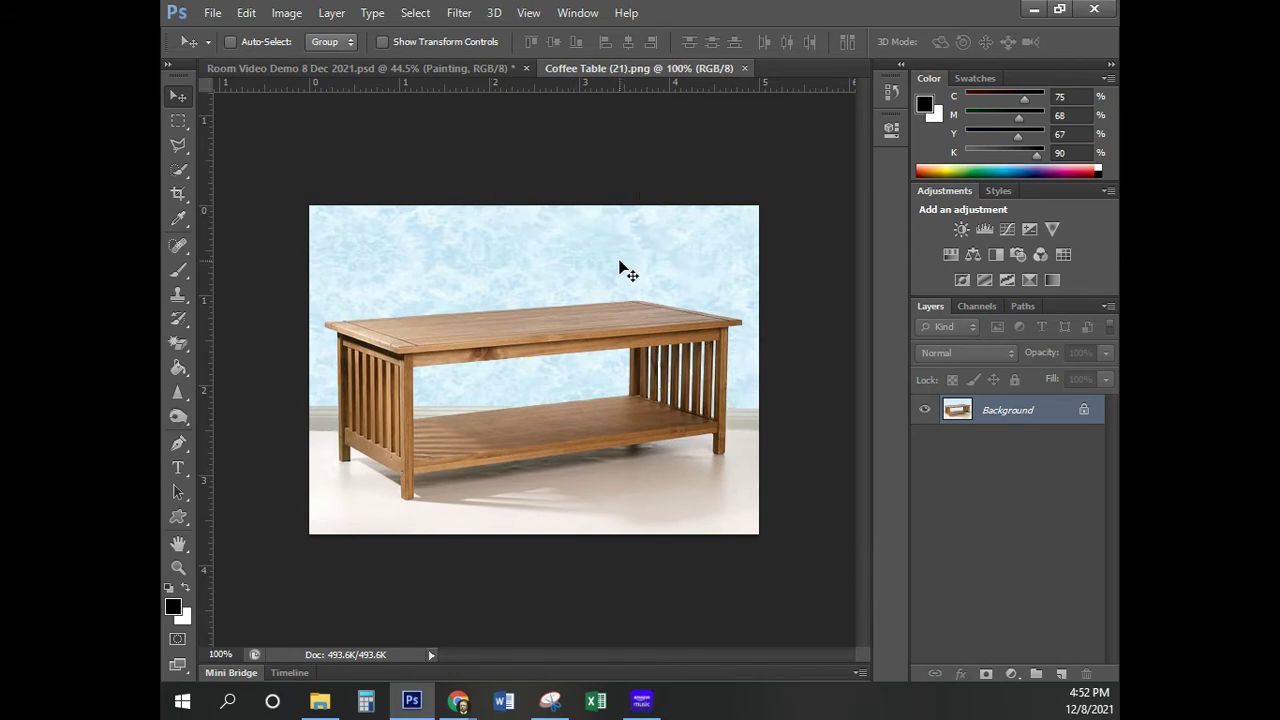
# Copy the entire coffee table image into the middle of the room image and name its new layer Coffee Table
pyautogui.hotkey('ctrl', 'a')
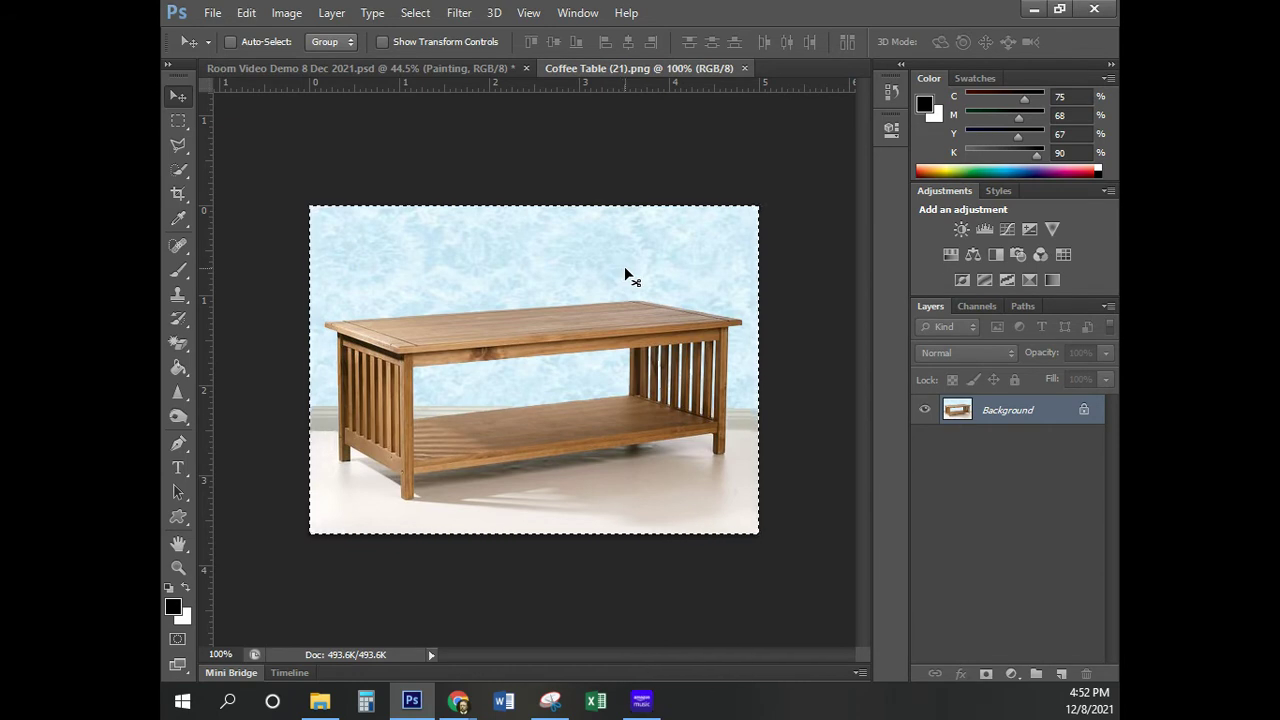
pyautogui.moveTo(645, 320); pyautogui.dragTo(544, 376)
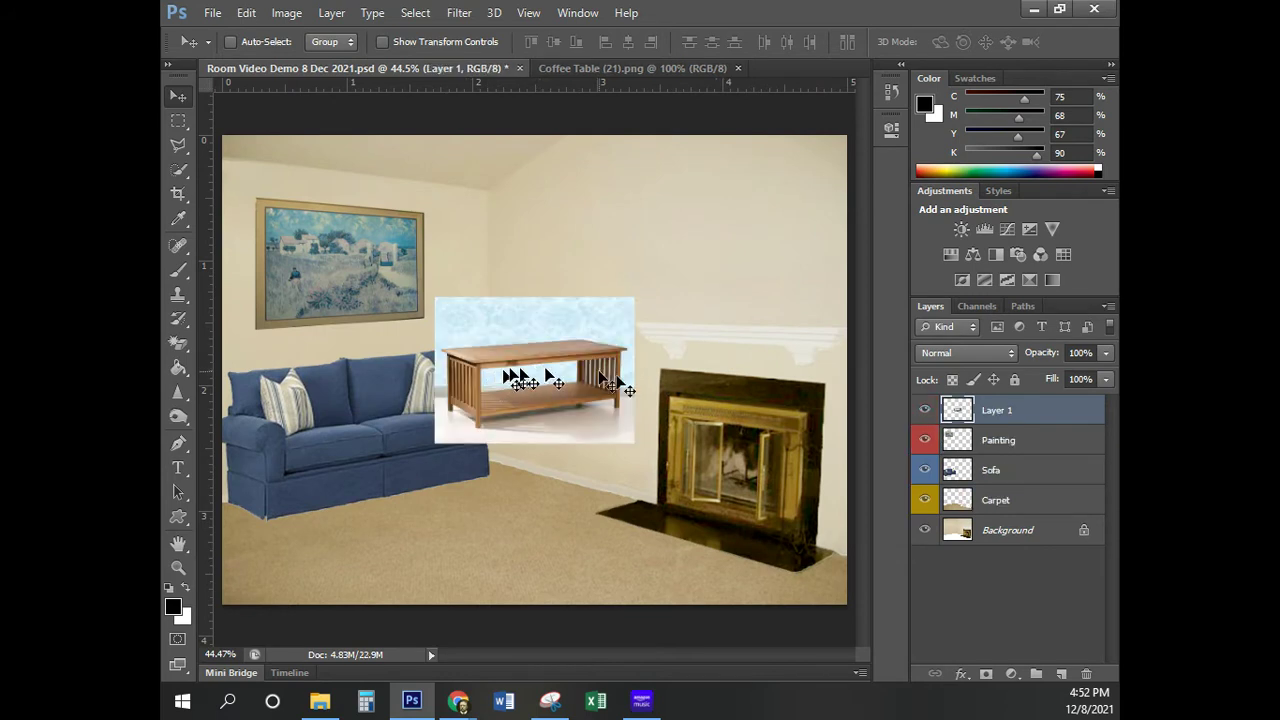
pyautogui.doubleClick(995, 410)
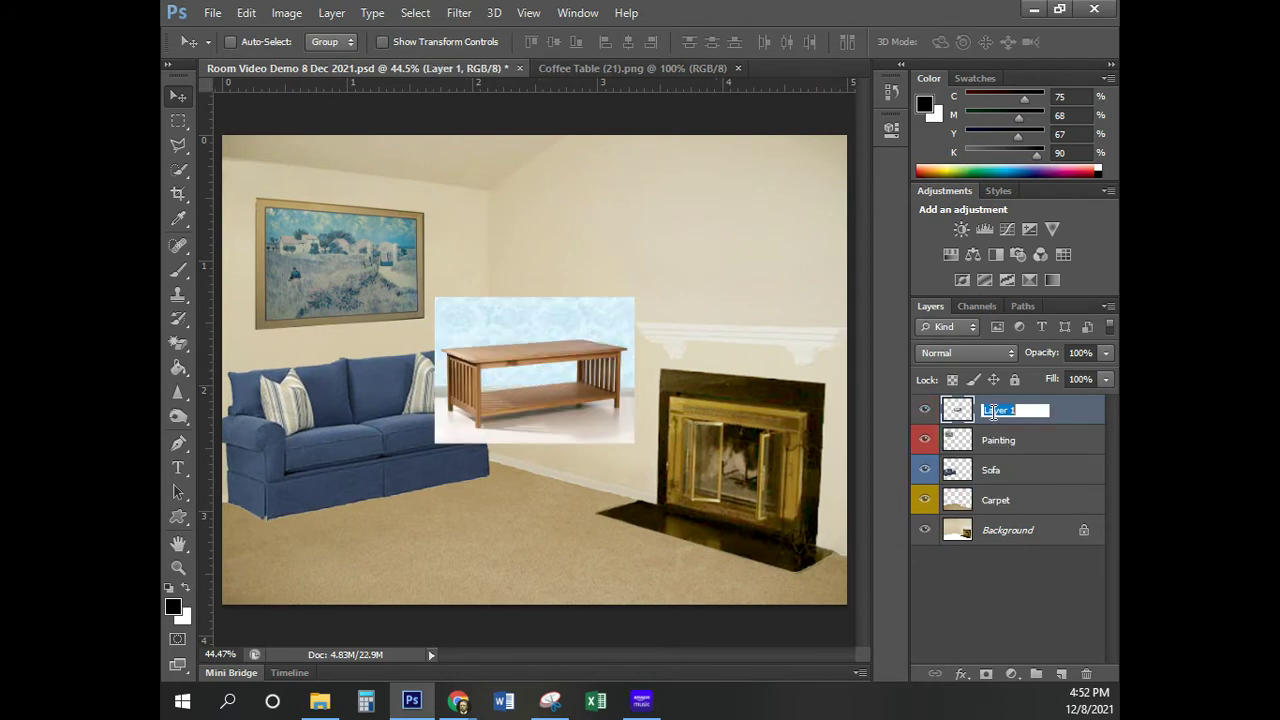
pyautogui.write('Coffee Table')
pyautogui.press('Return')
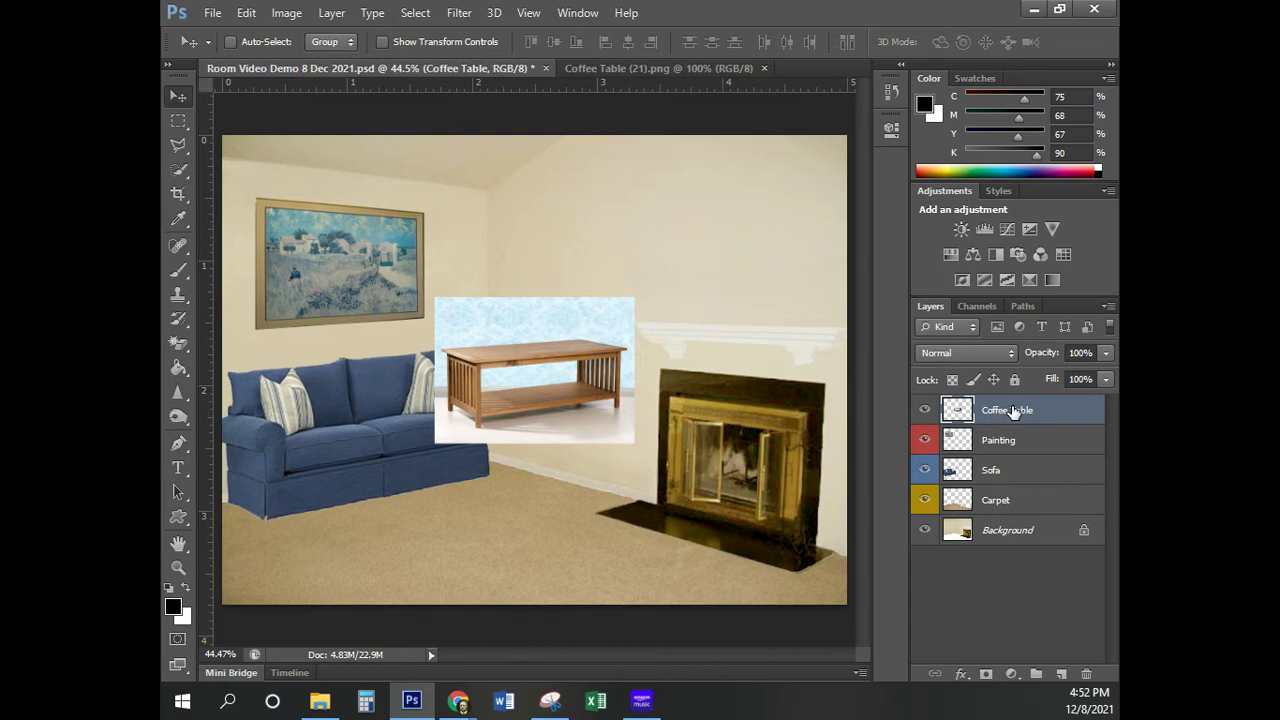
# Give the Coffee Table layer the Gray colour label and close the separate Coffee Table (21).png file
pyautogui.rightClick(1013, 407)
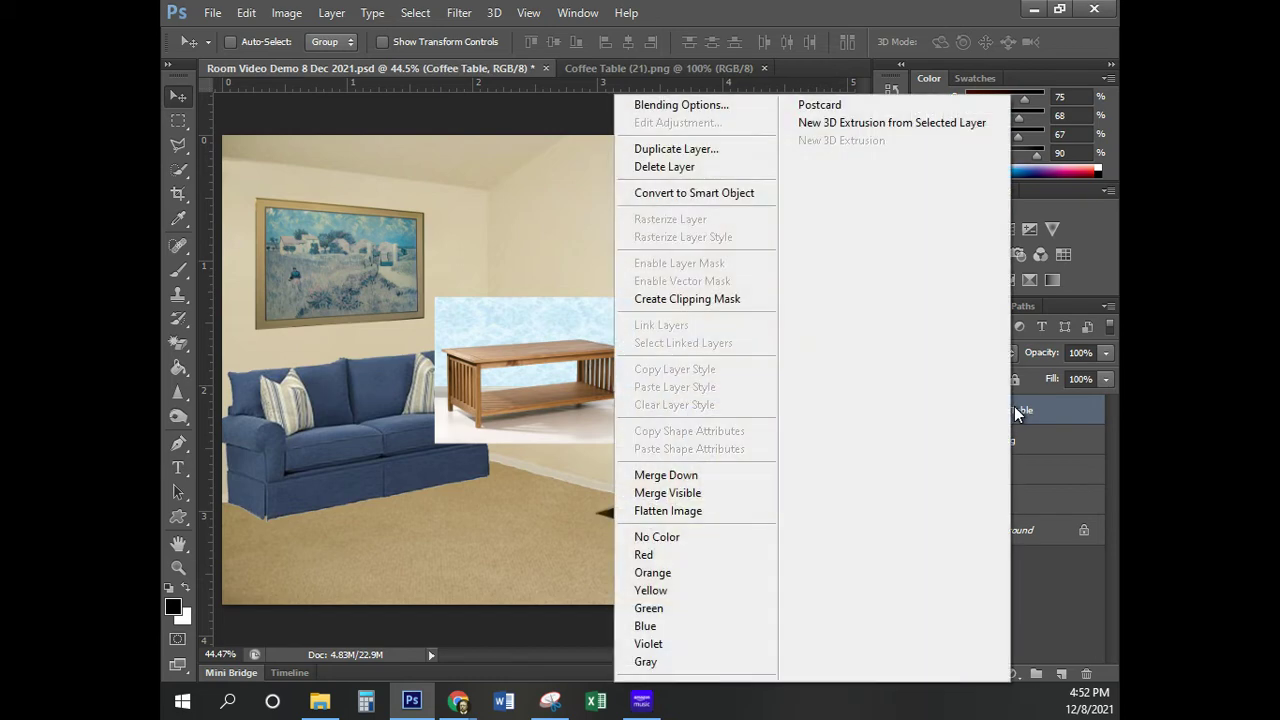
pyautogui.click(662, 661)
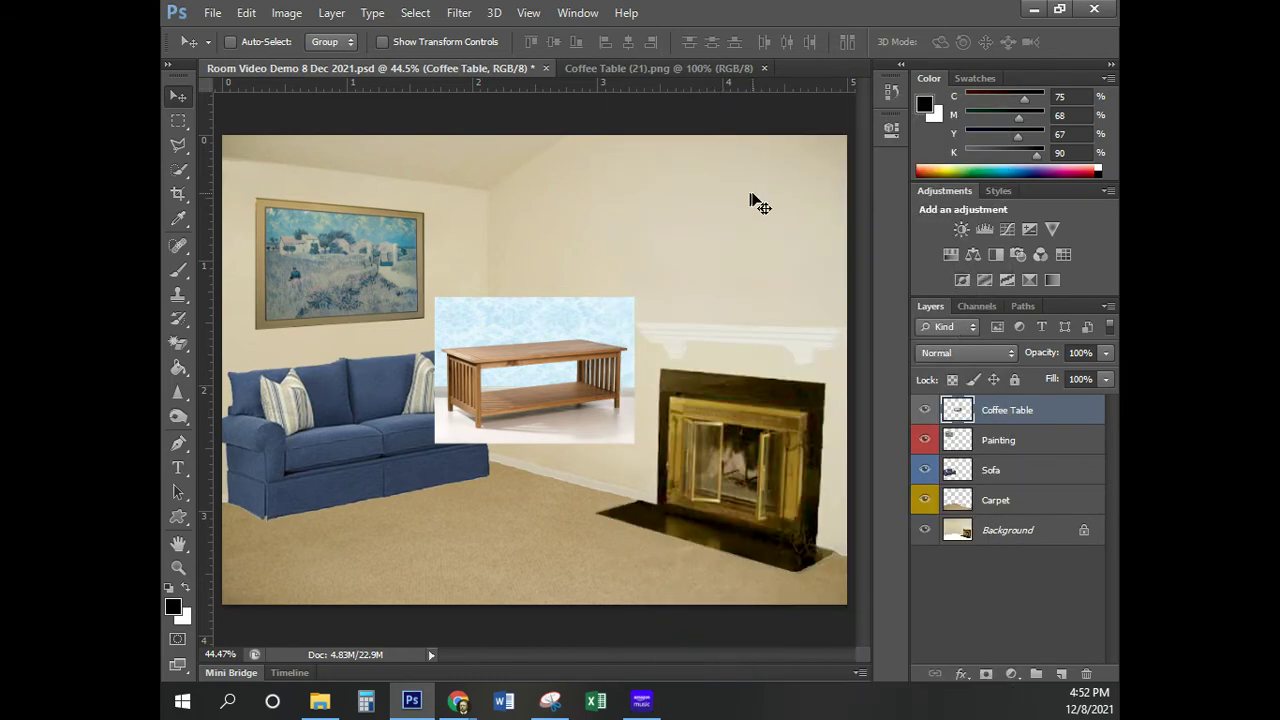
pyautogui.click(632, 73)
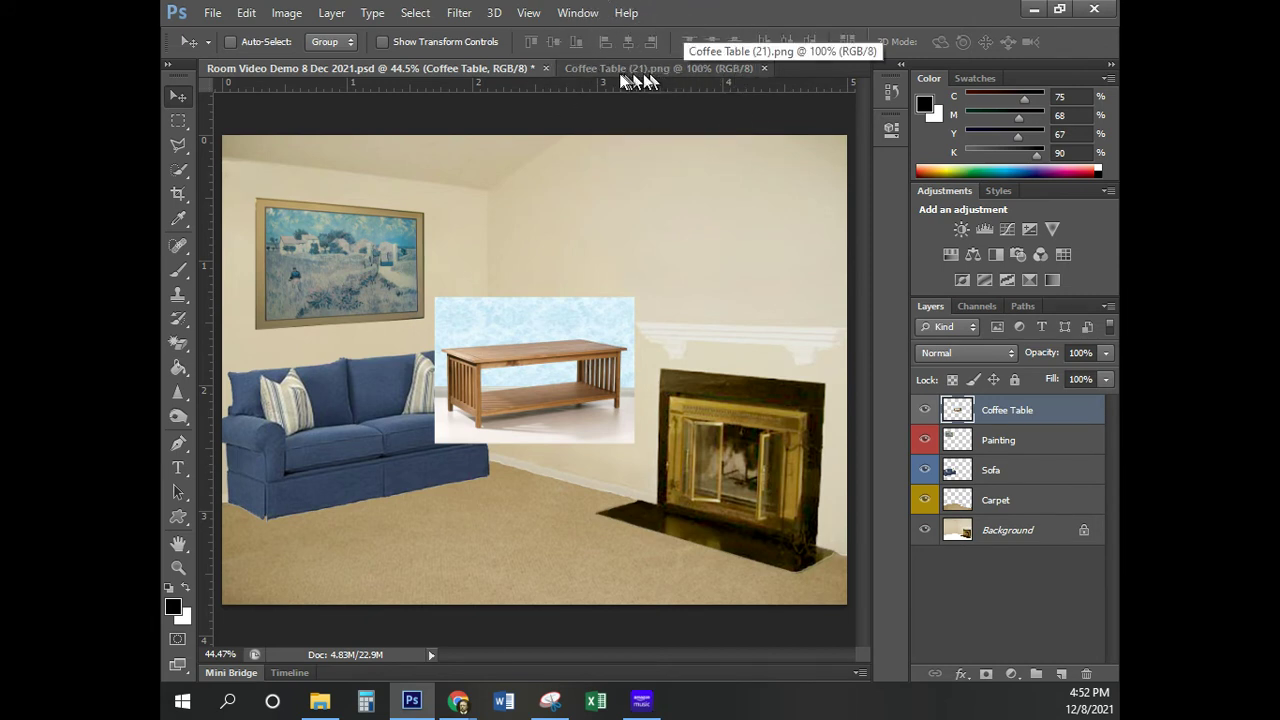
pyautogui.click(764, 69)
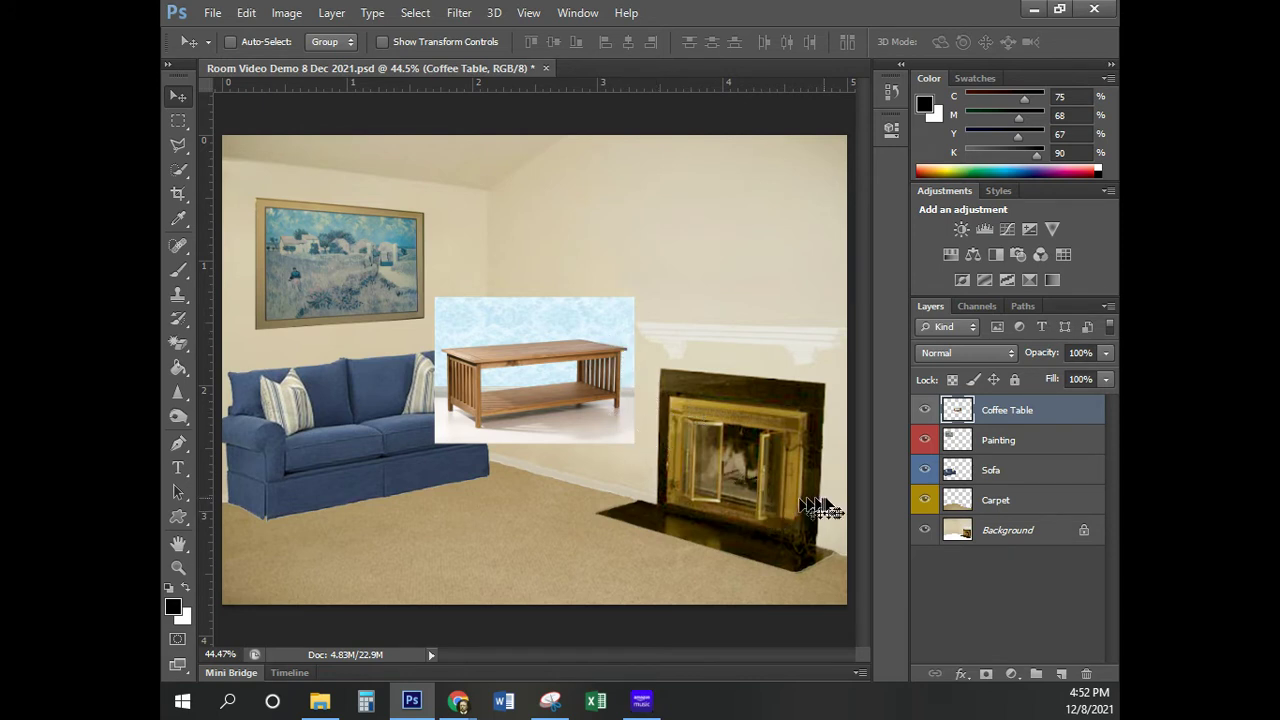
# Hide the Painting, Sofa, Carpet and Background layers so that only the Coffee Table layer is shown
pyautogui.click(924, 440)
pyautogui.click(924, 470)
pyautogui.click(924, 500)
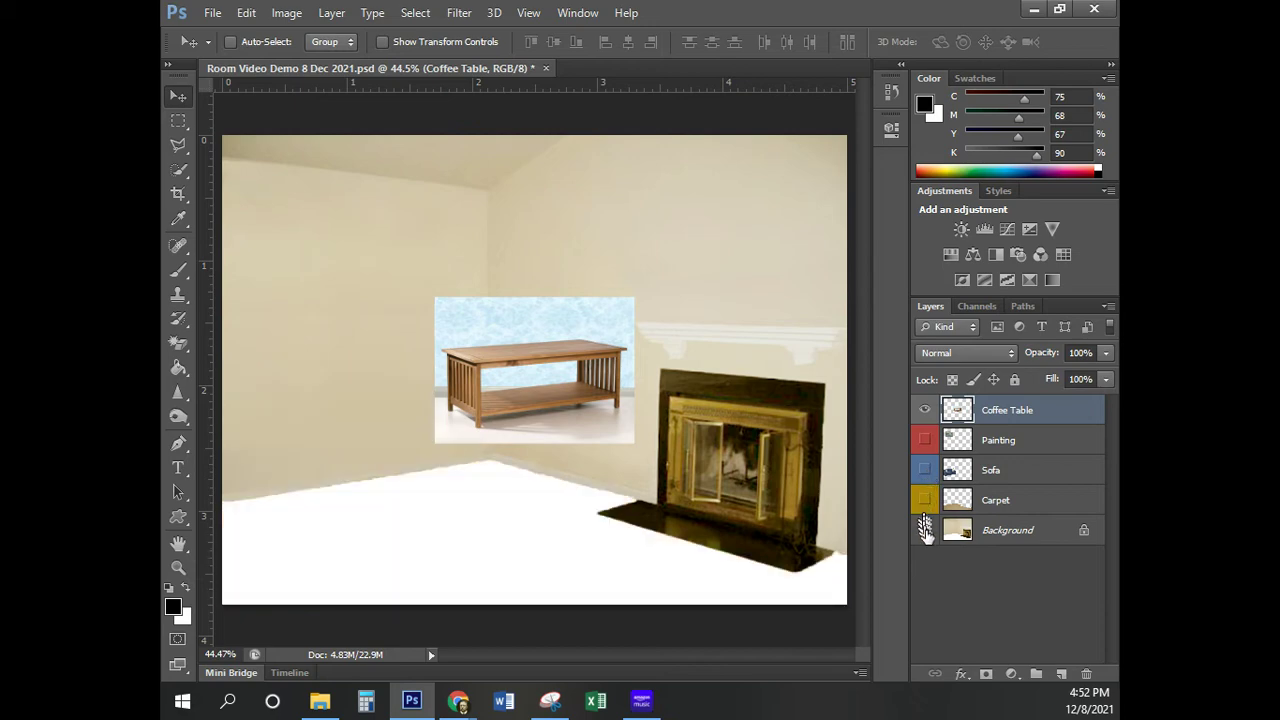
pyautogui.click(924, 531)
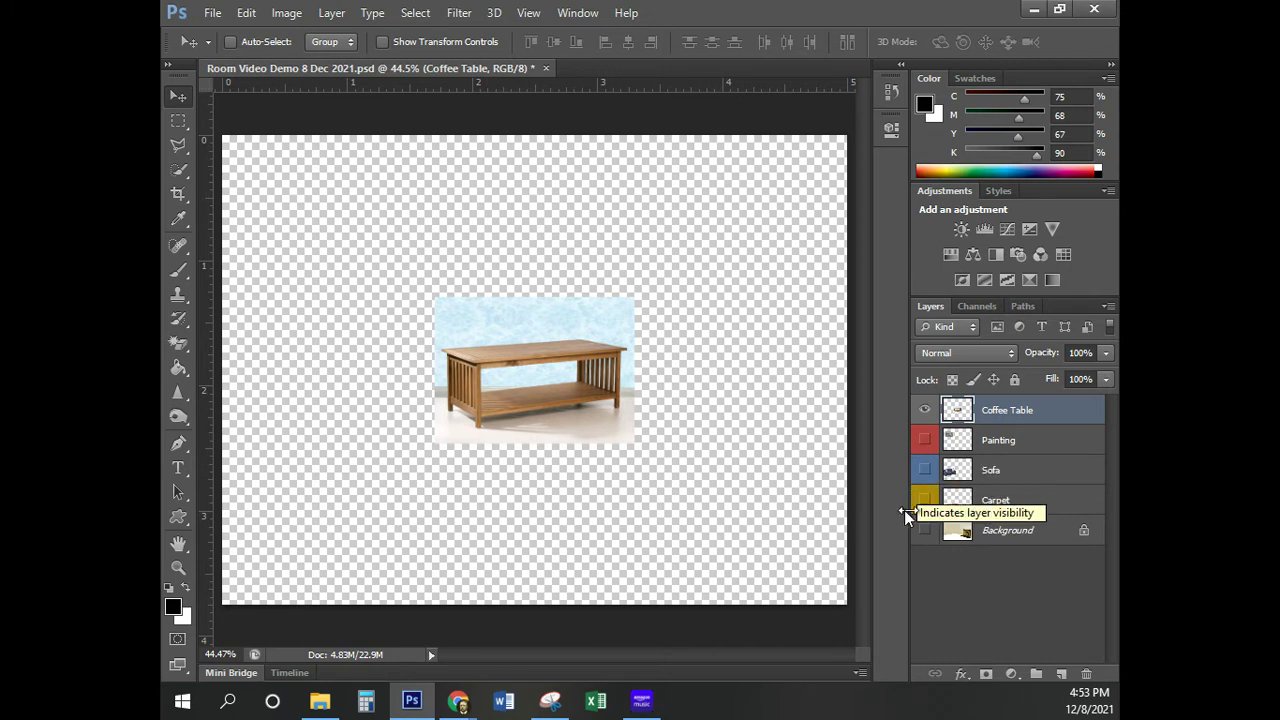
# Erase the blue wall above and around the coffee table using the Magic Eraser with a tolerance of 50
pyautogui.click(240, 656)
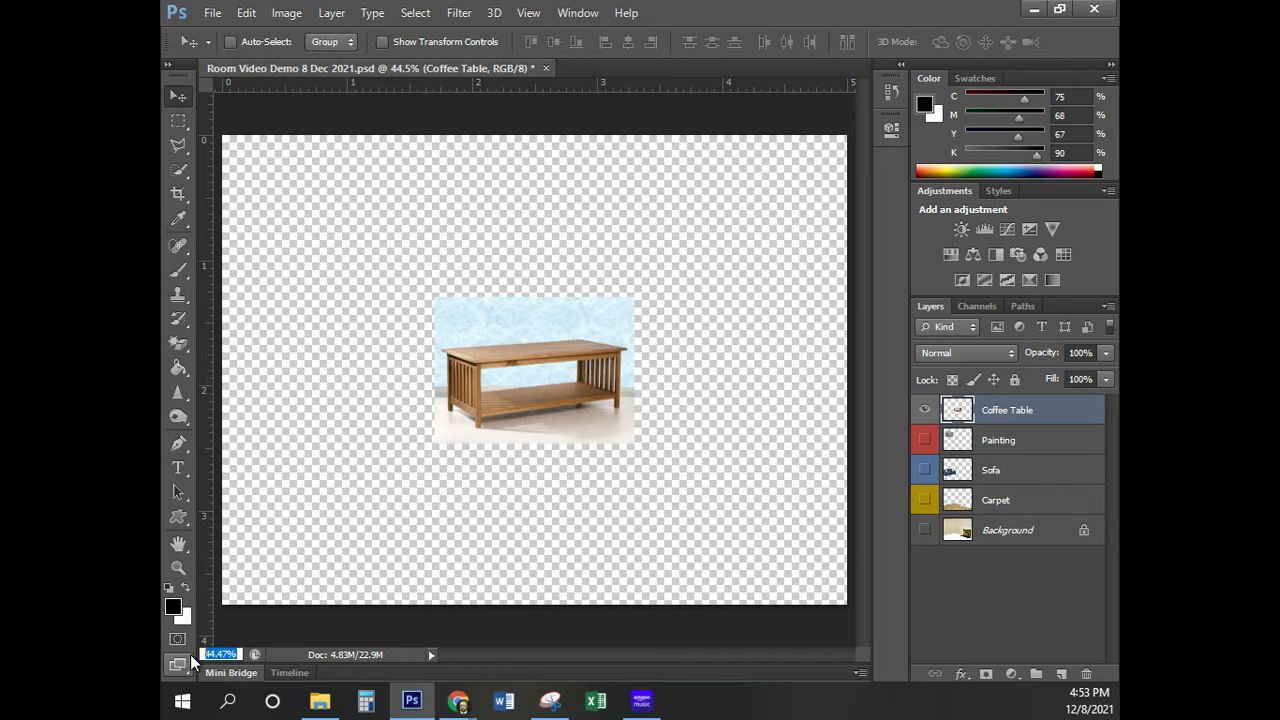
pyautogui.write('125')
pyautogui.press('Return')
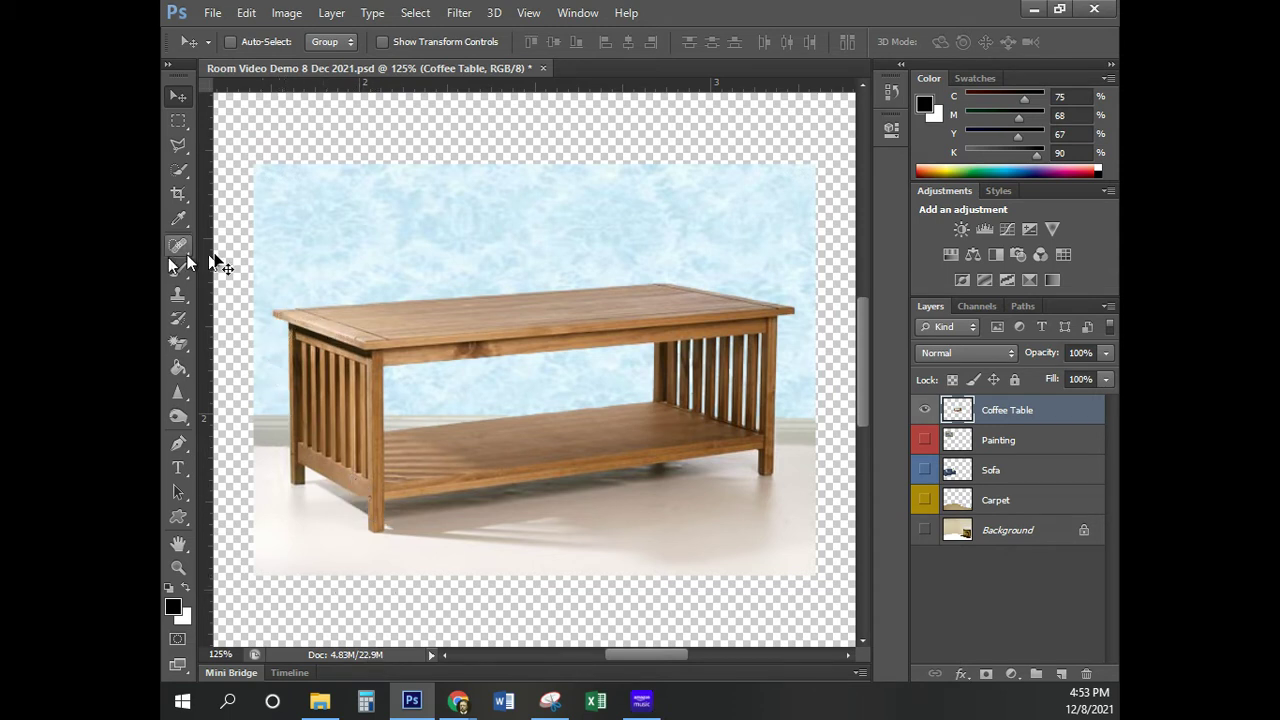
pyautogui.click(180, 348)
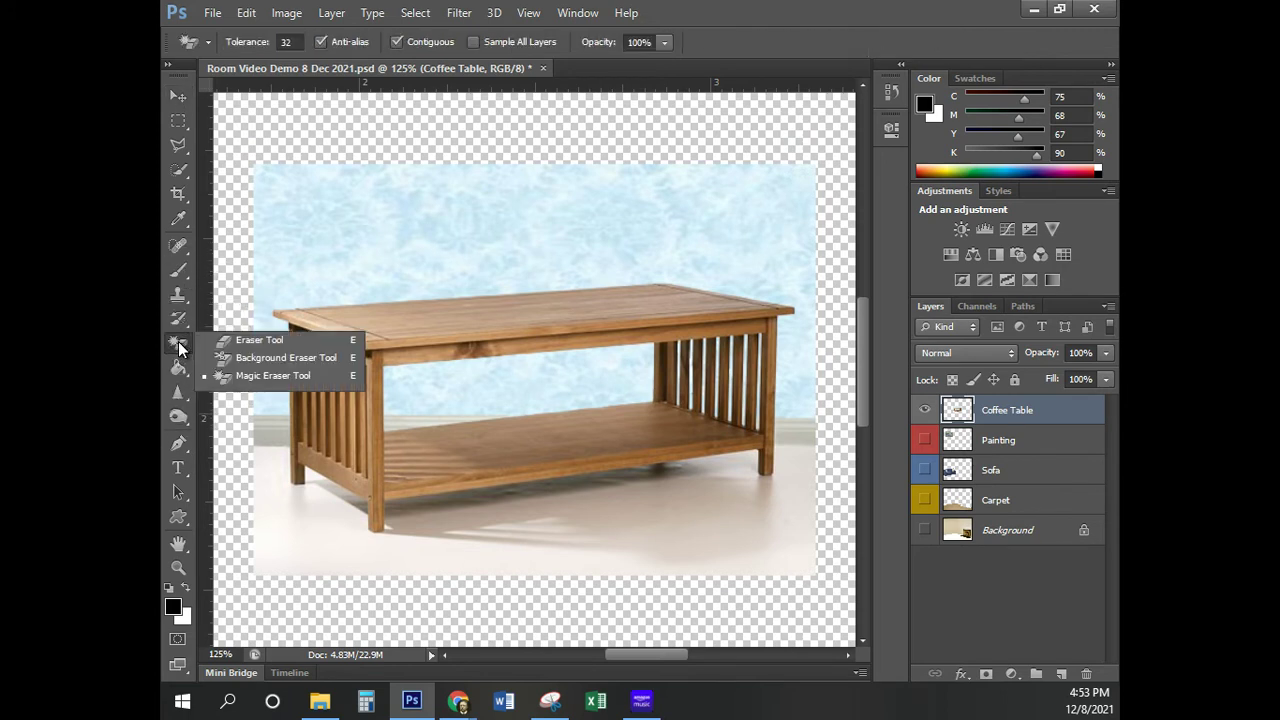
pyautogui.click(238, 376)
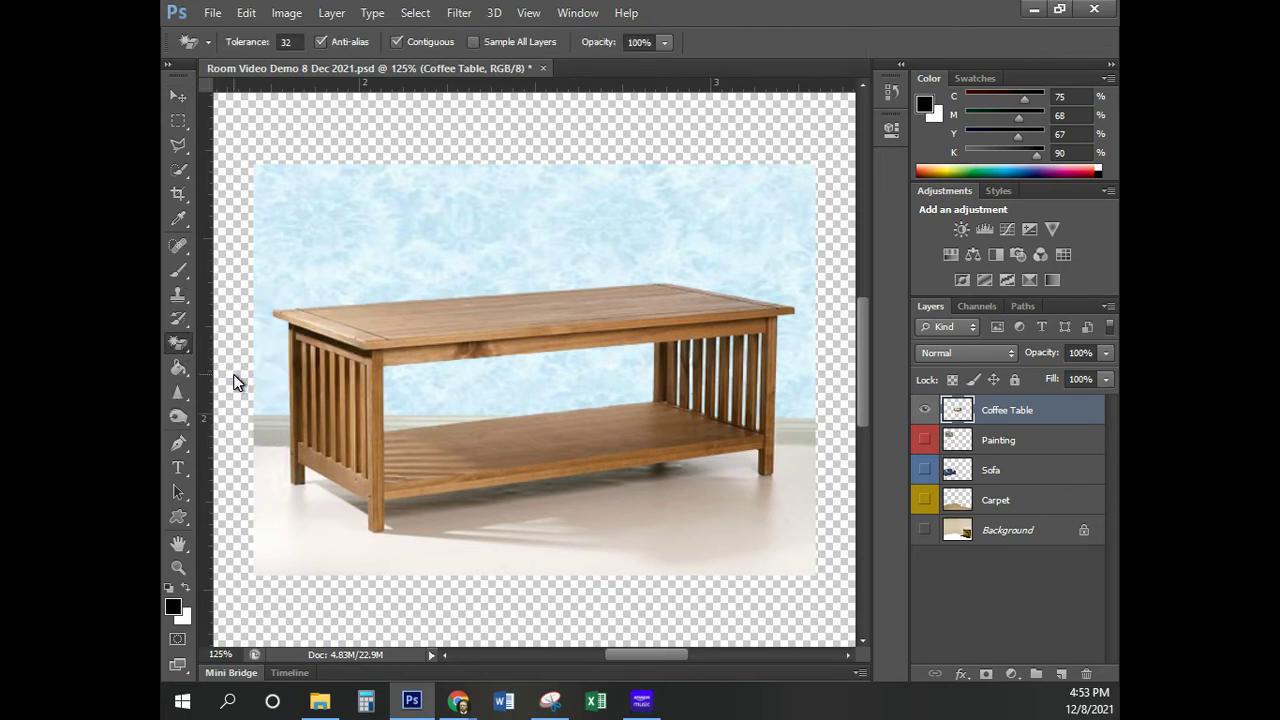
pyautogui.click(288, 42)
pyautogui.doubleClick(292, 42)
pyautogui.write('50')
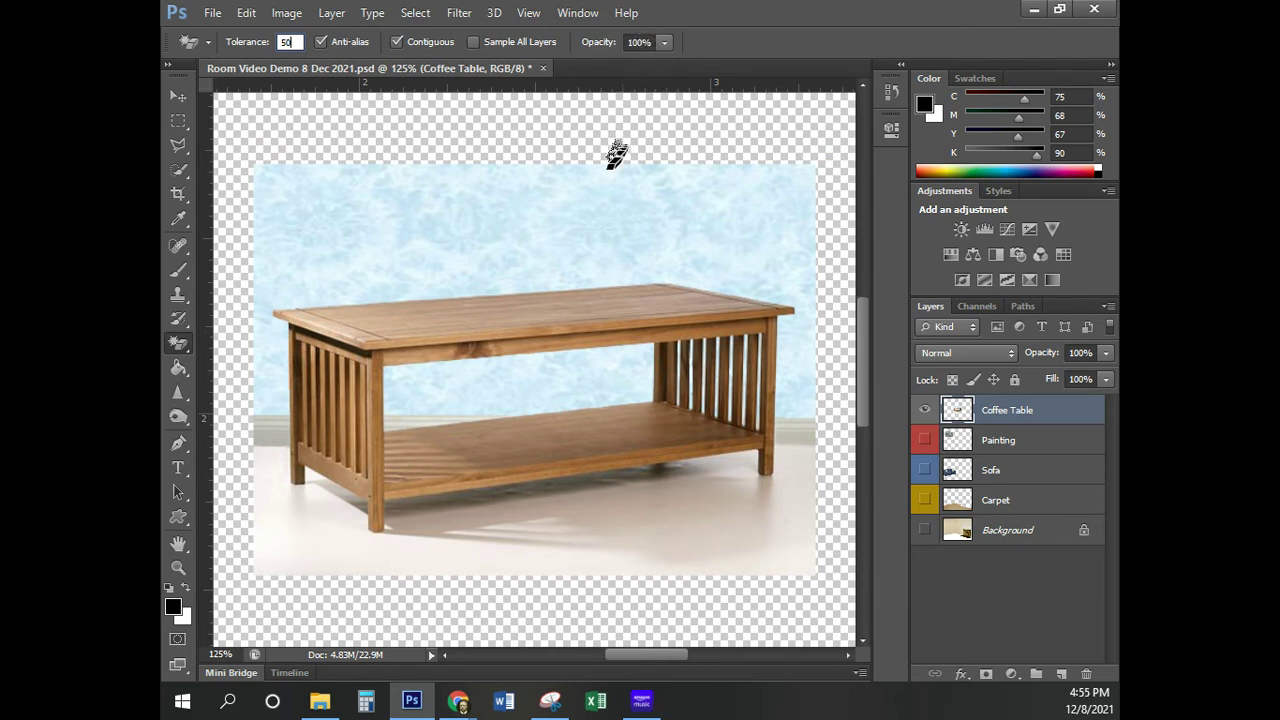
pyautogui.click(570, 223)
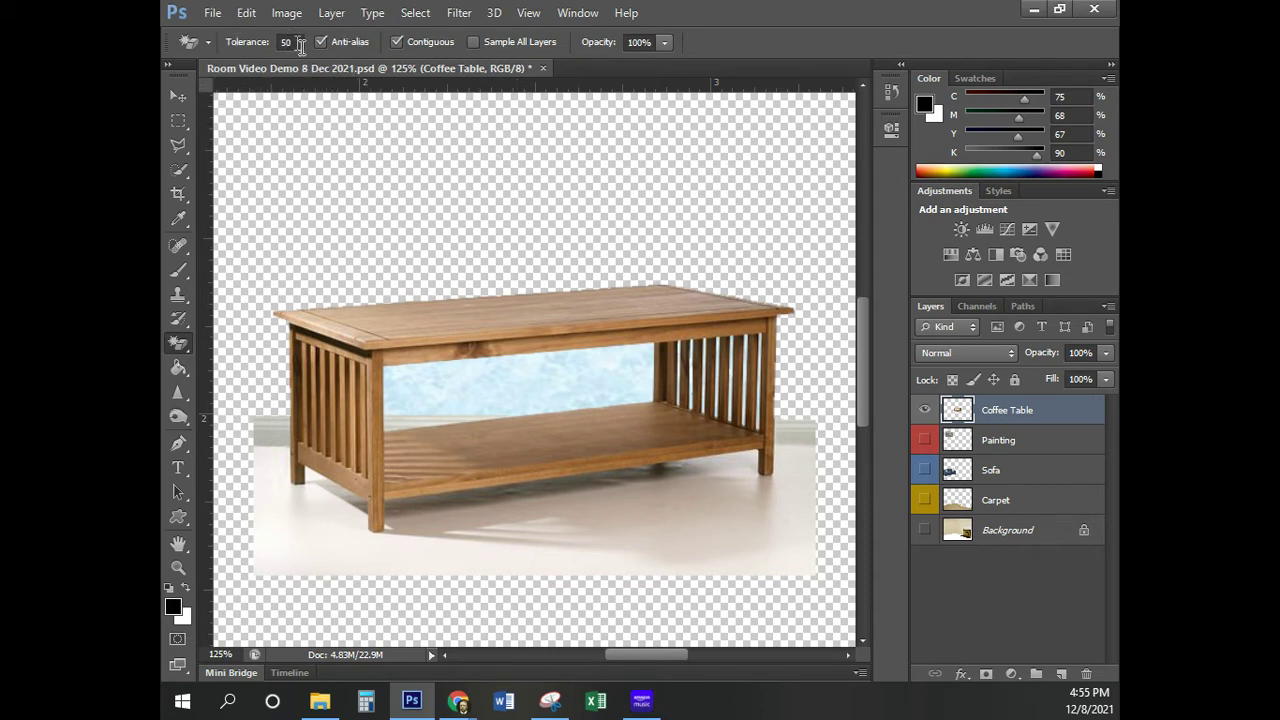
# Erase the patch of blue wall showing between the tabletop and the lower shelf
pyautogui.press(']')
pyautogui.press(']')
pyautogui.press(']')
pyautogui.press(']')
pyautogui.press(']')
pyautogui.press(']')
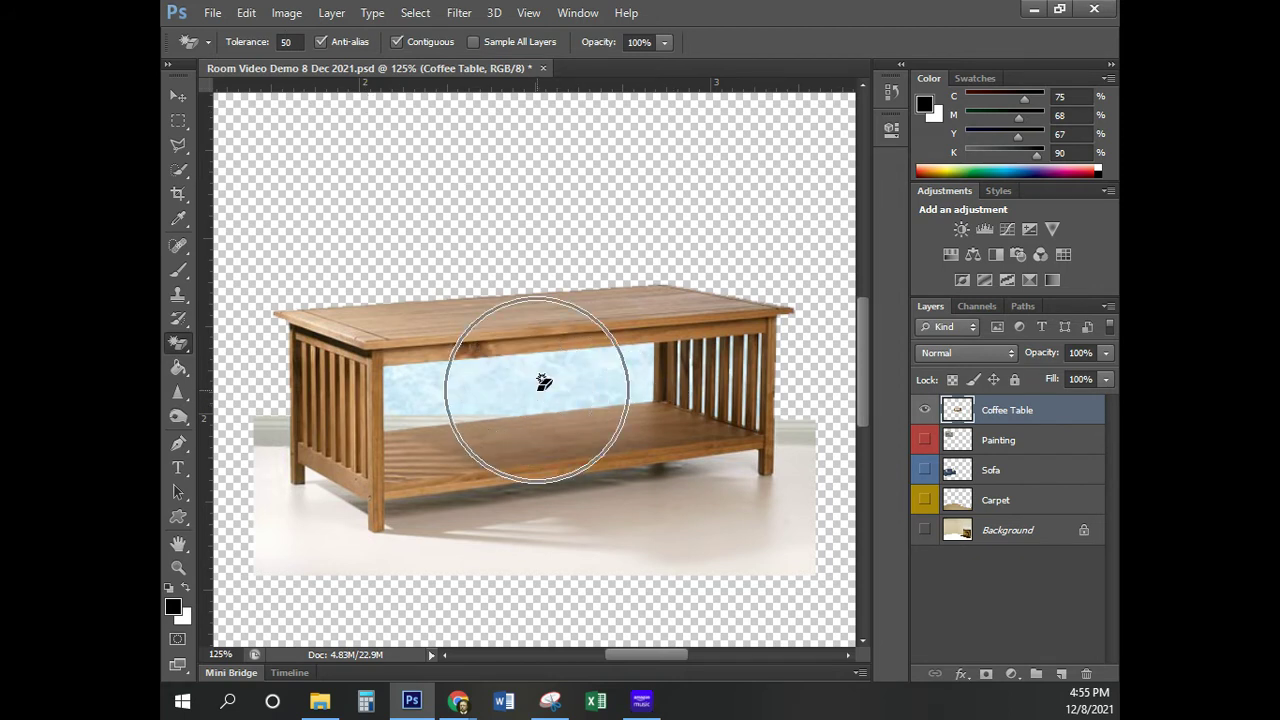
pyautogui.click(541, 384)
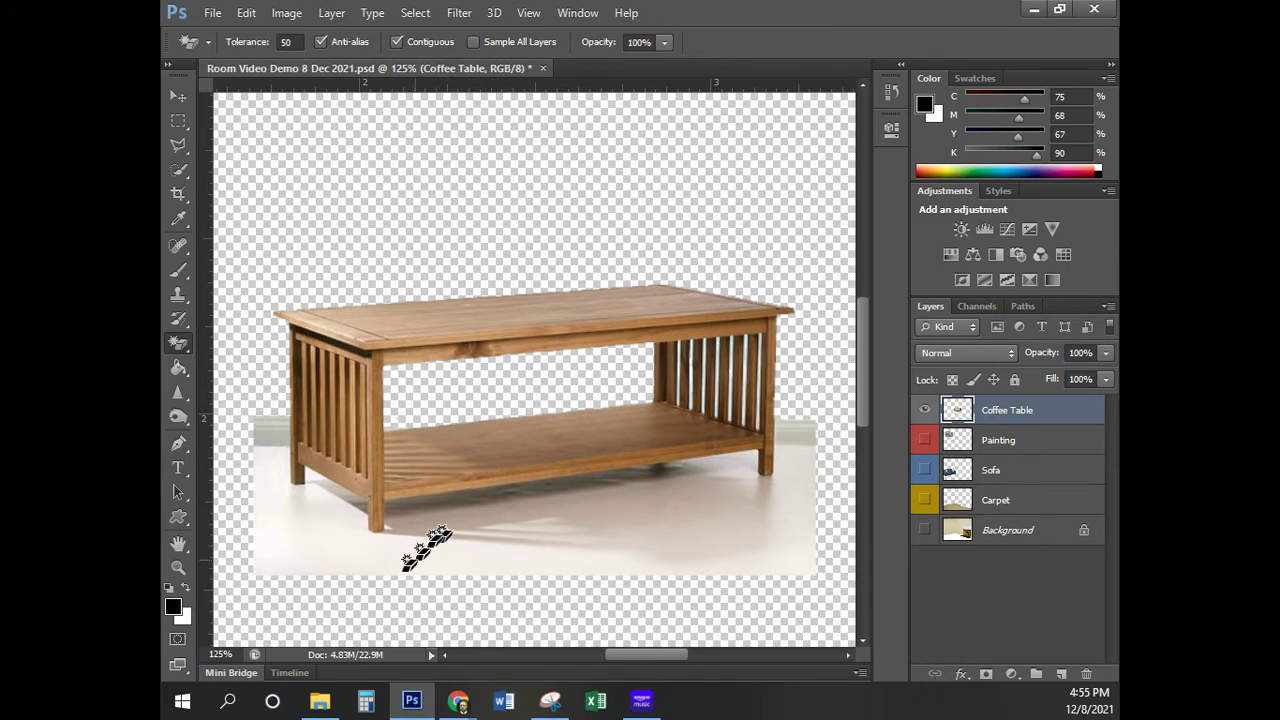
# Erase the white floor around the table legs, and undo a trial erase of the shadow beneath the lower shelf
pyautogui.click(308, 558)
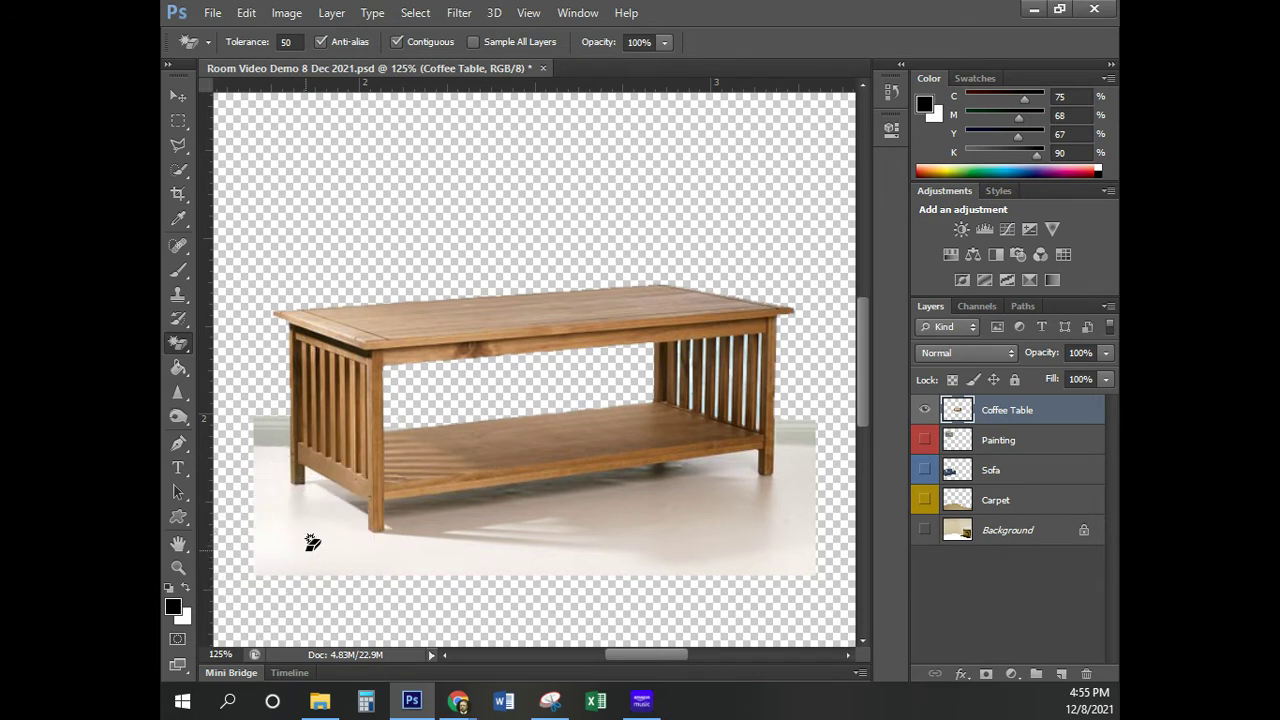
pyautogui.click(611, 527)
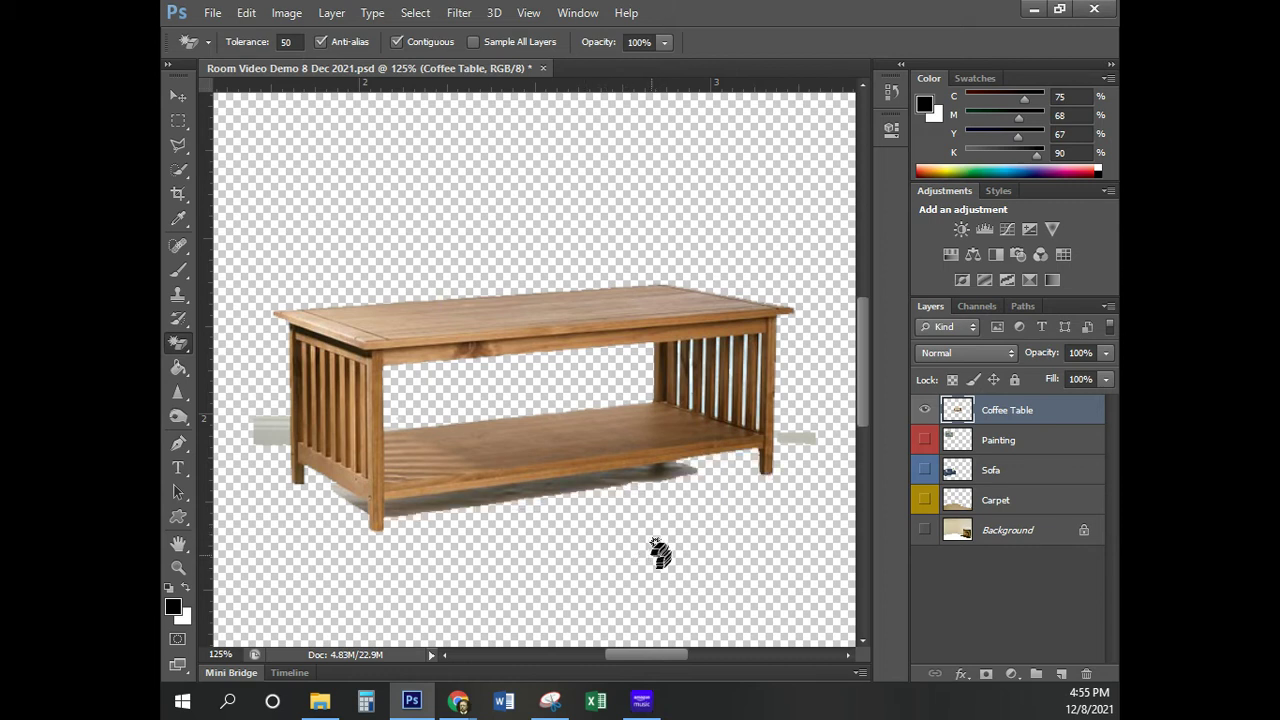
pyautogui.click(572, 490)
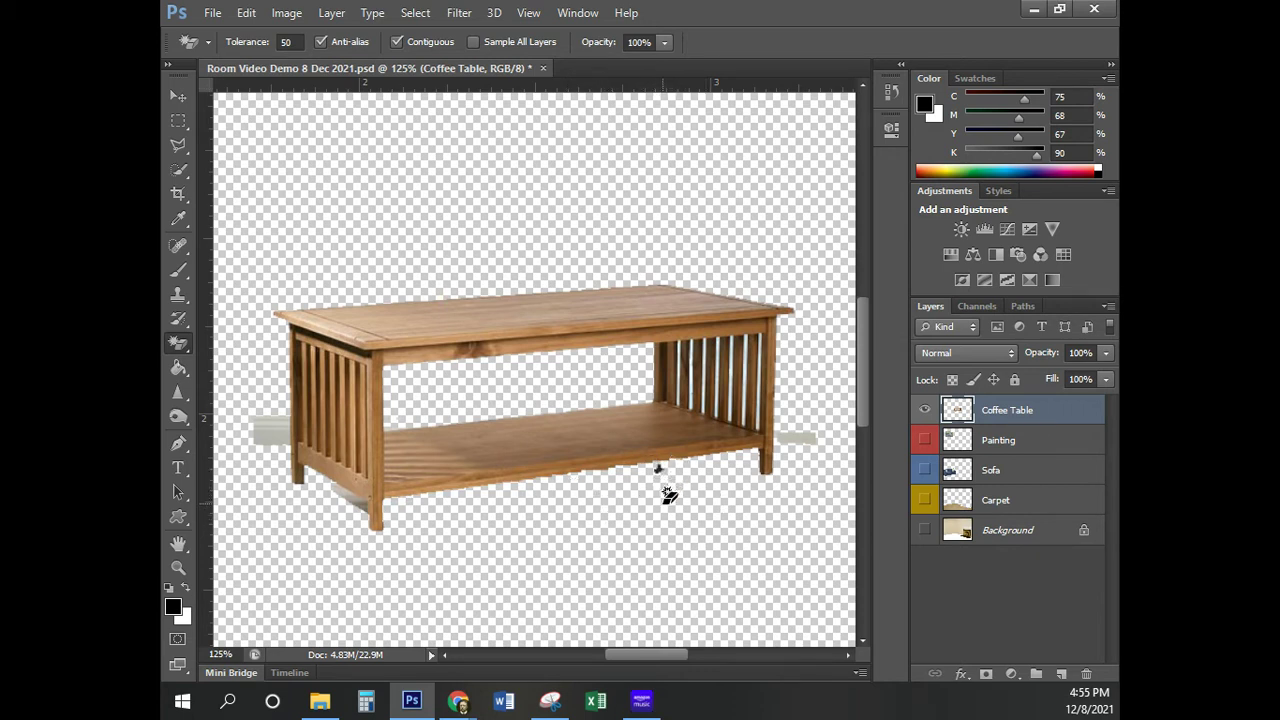
pyautogui.hotkey('ctrl', 'z')
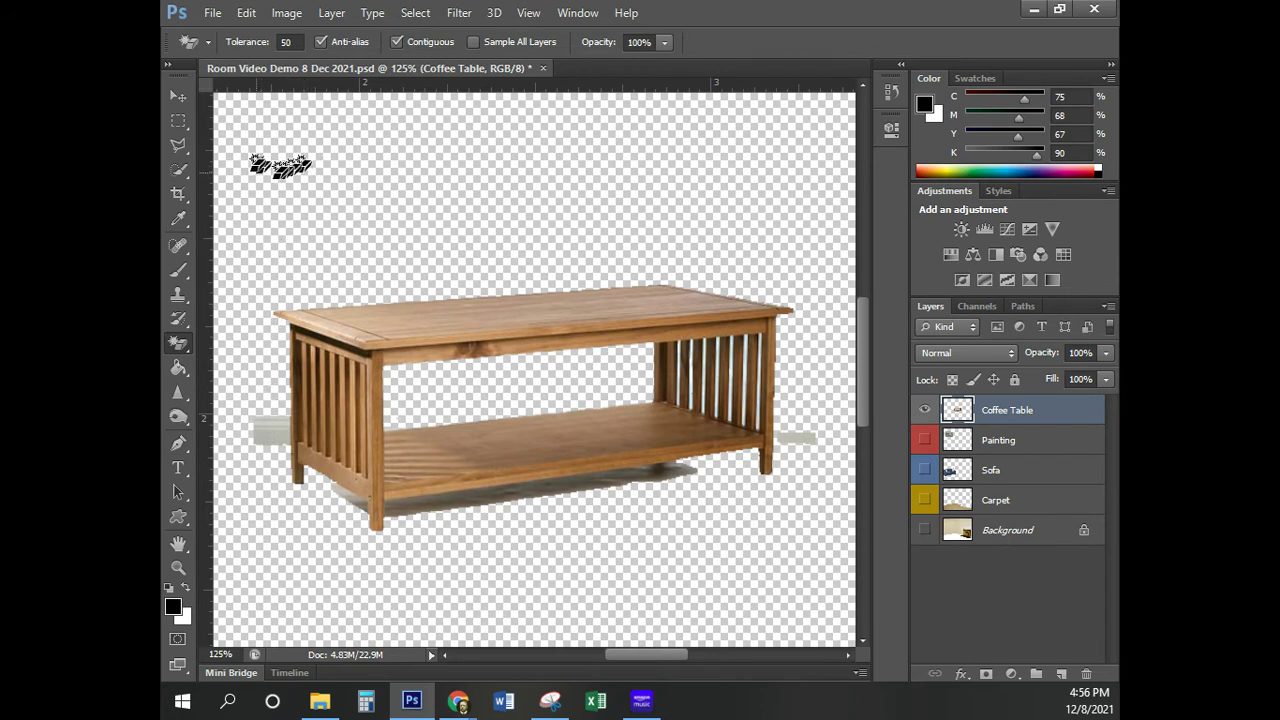
# Set the Magic Eraser tolerance to 25 and erase the grey baseboard area beside the table's left end
pyautogui.click(288, 42)
pyautogui.write('2')
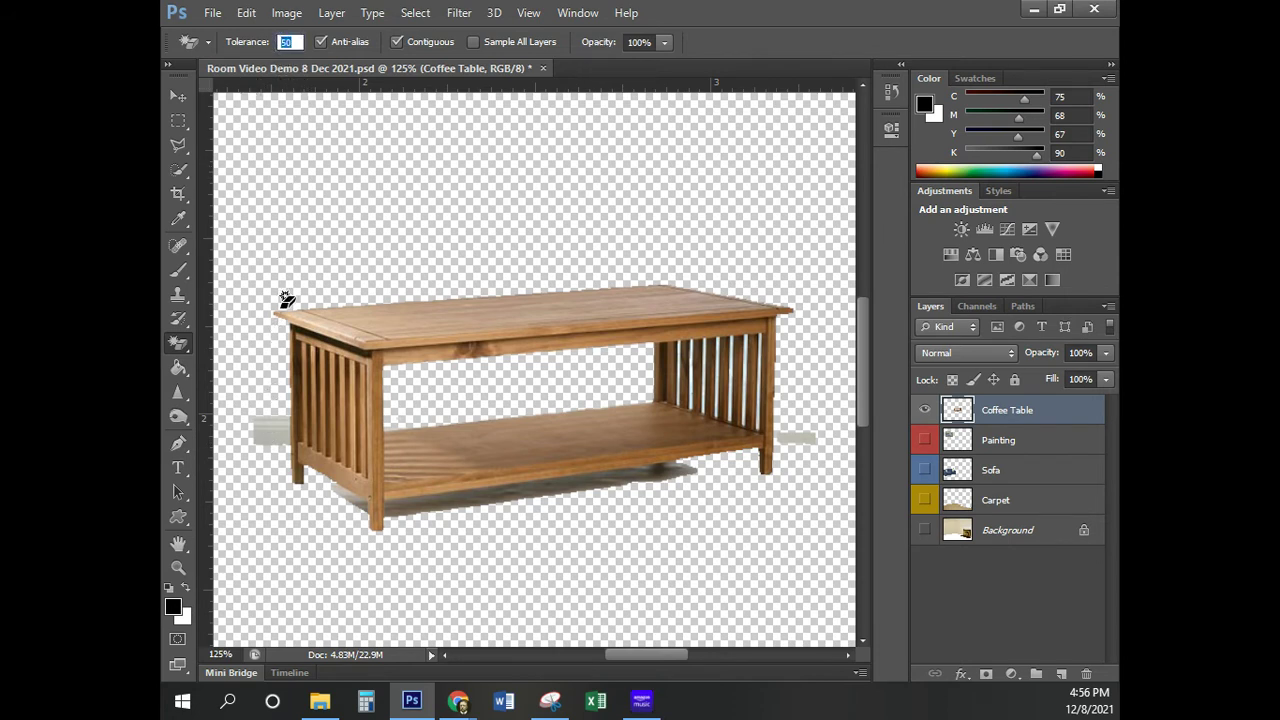
pyautogui.press('Return')
pyautogui.click(272, 432)
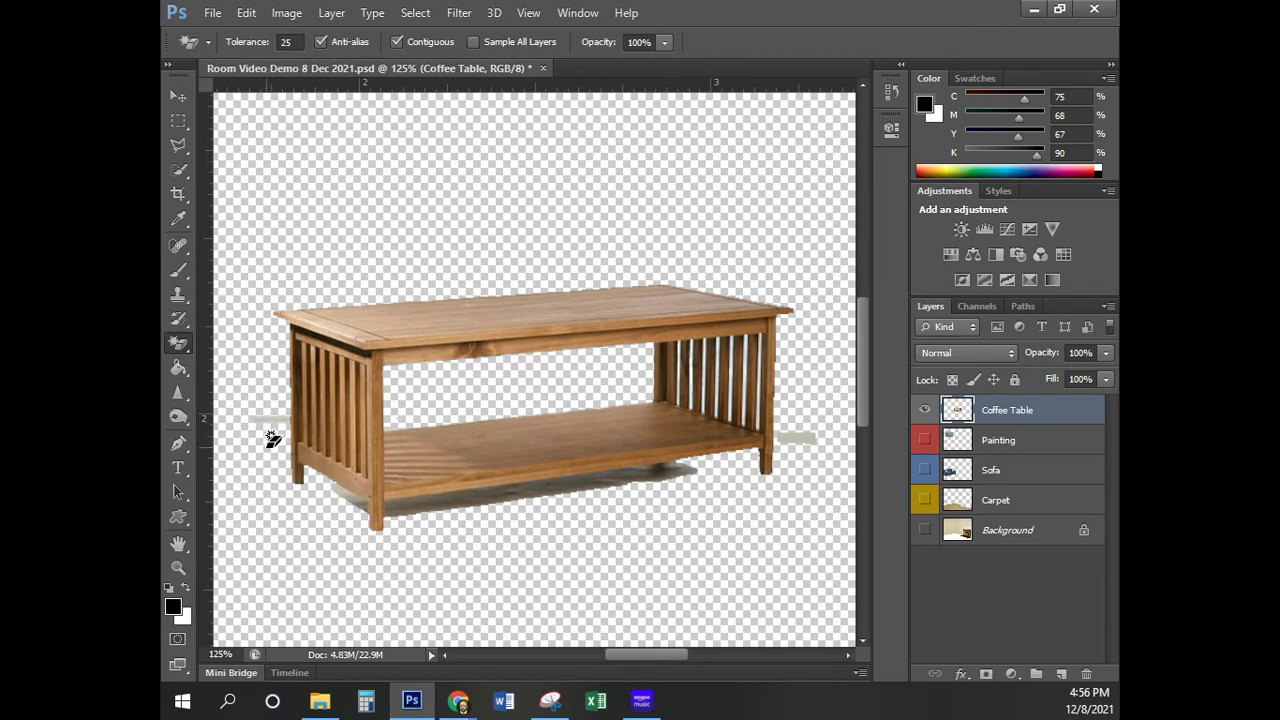
# Erase the leftover grey baseboard strips beyond the left and right ends of the coffee table with the Magic Eraser
pyautogui.click(210, 653)
pyautogui.write('400')
pyautogui.press('Return')
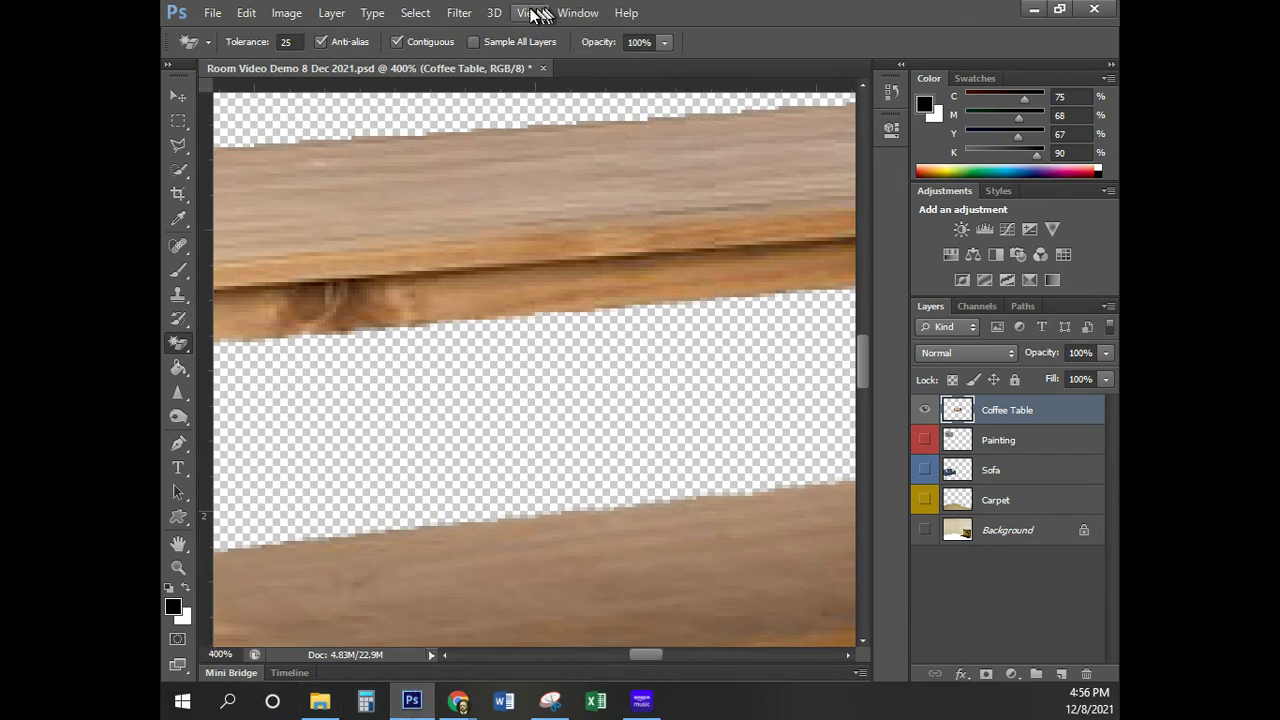
pyautogui.click(578, 14)
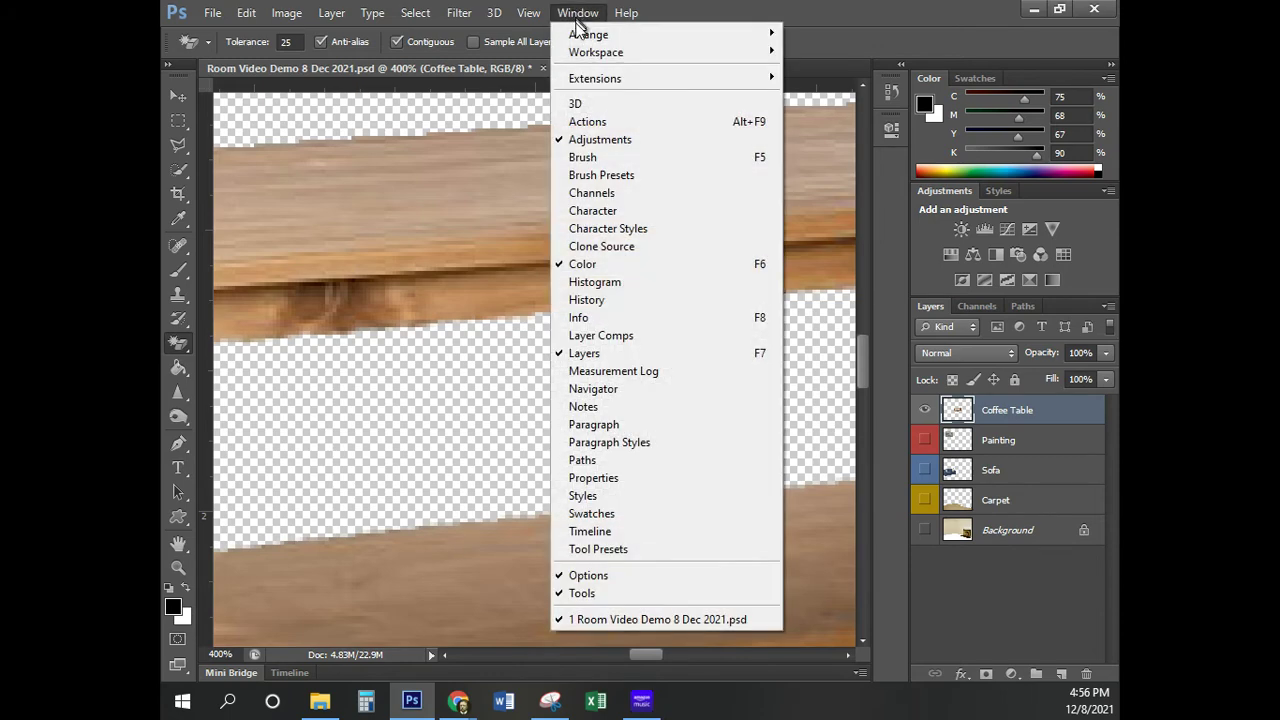
pyautogui.click(613, 390)
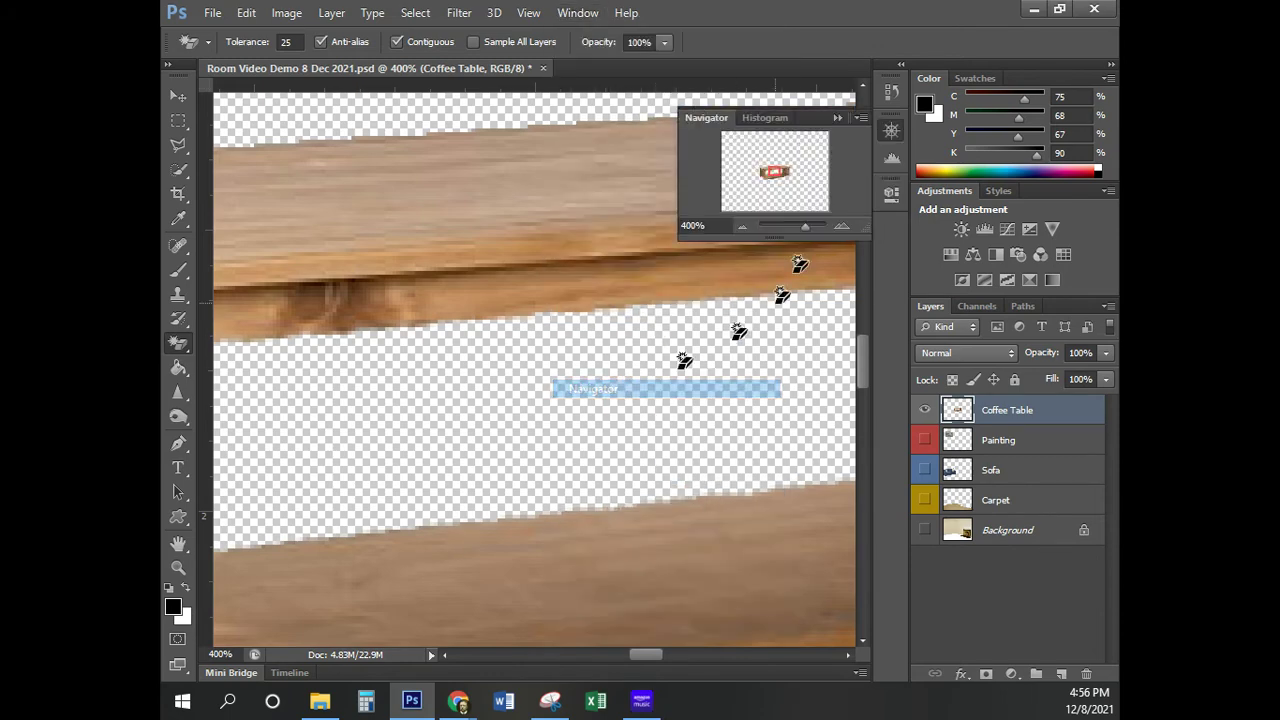
pyautogui.moveTo(776, 190); pyautogui.dragTo(763, 177)
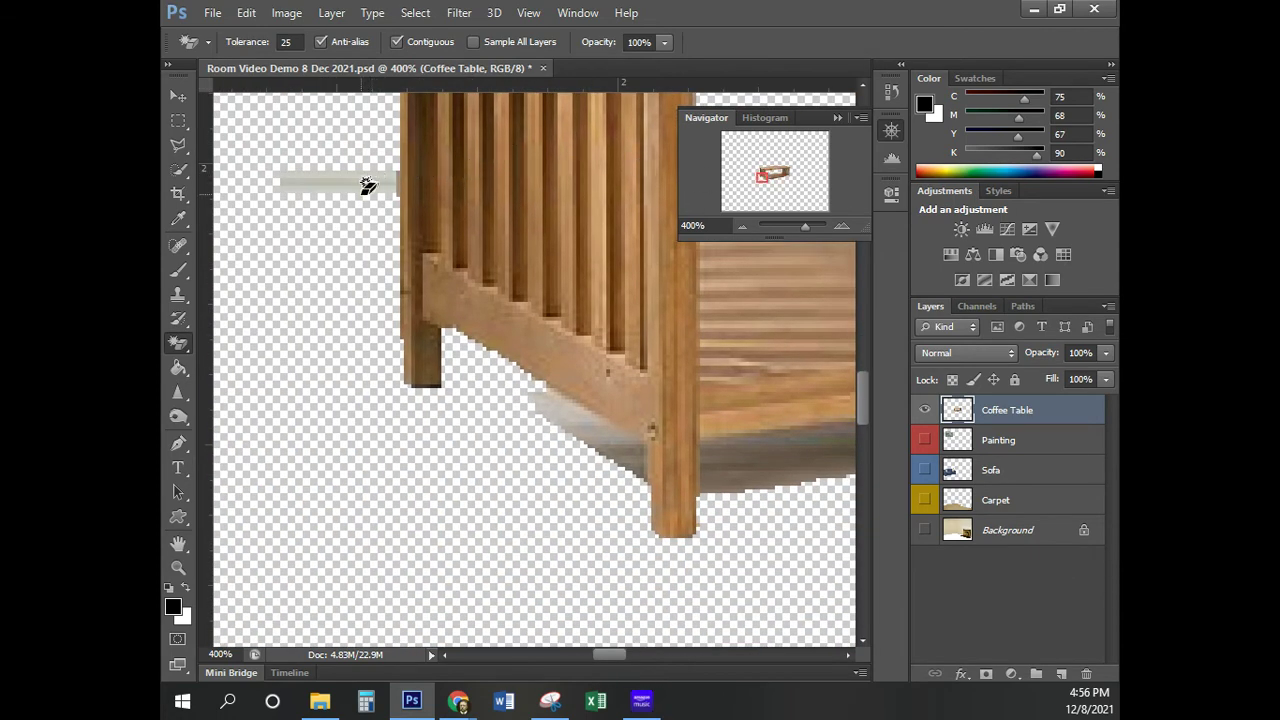
pyautogui.click(330, 182)
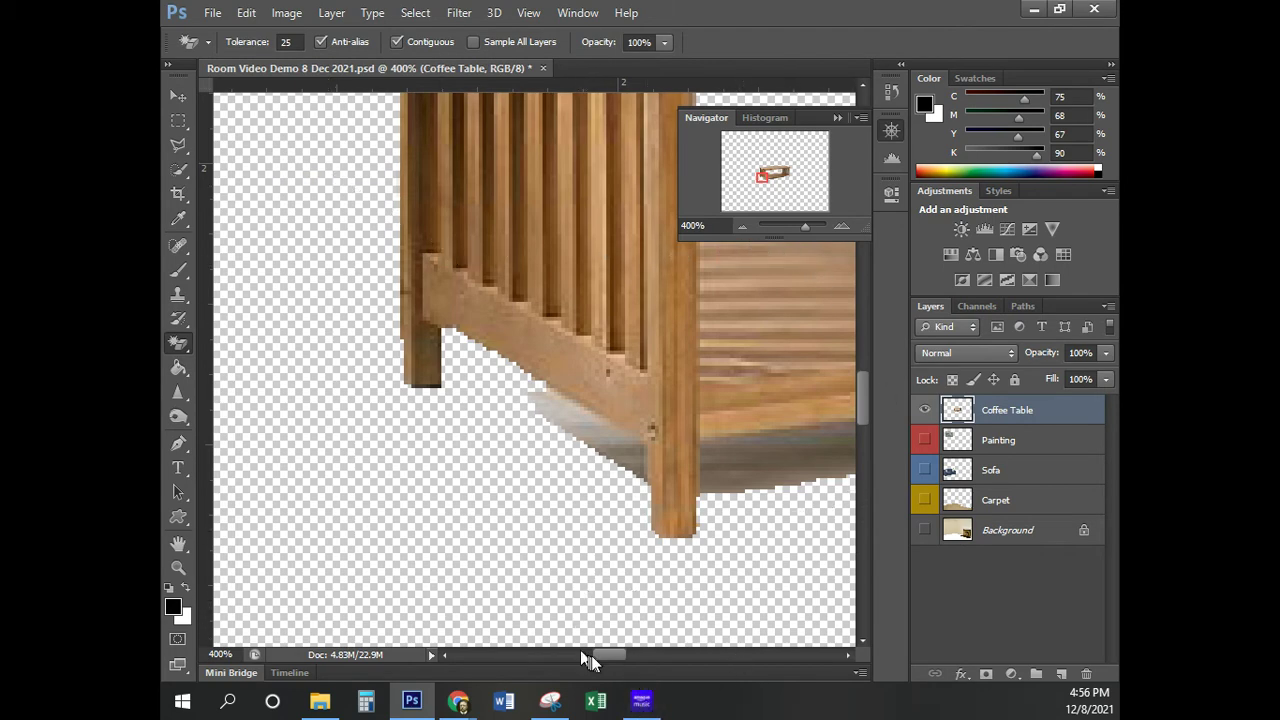
pyautogui.moveTo(614, 654); pyautogui.dragTo(697, 639)
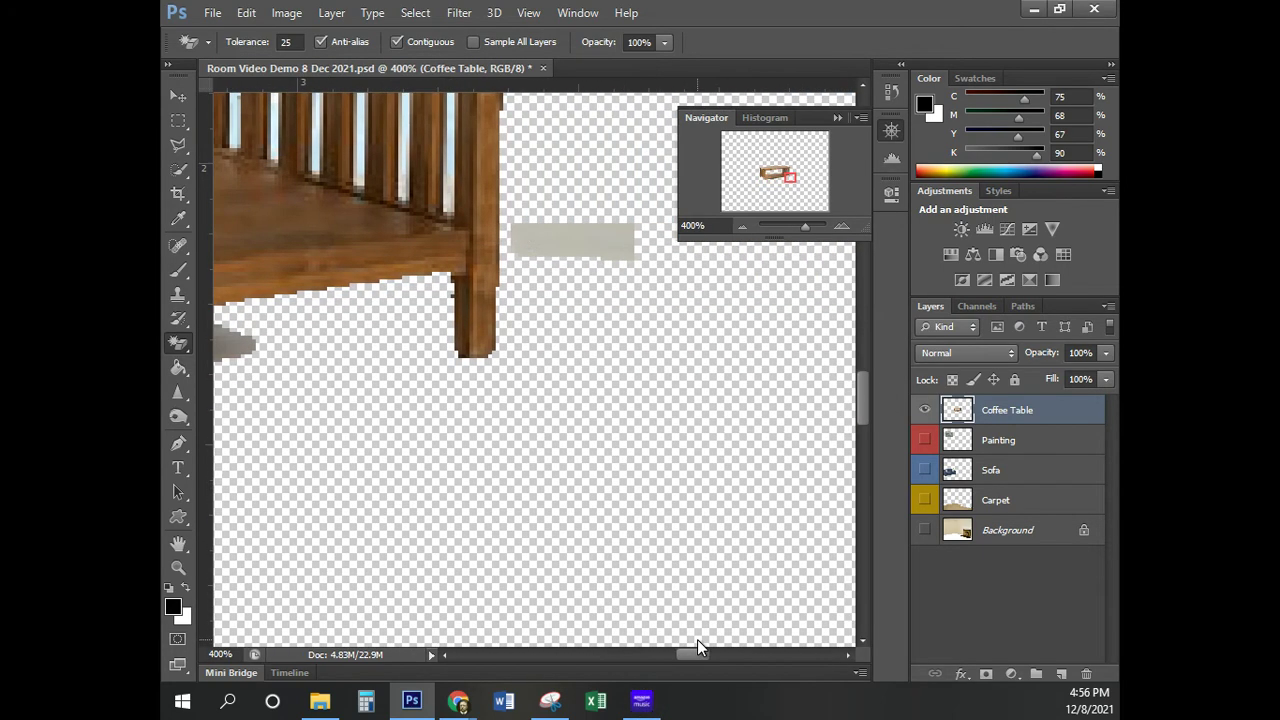
pyautogui.click(593, 250)
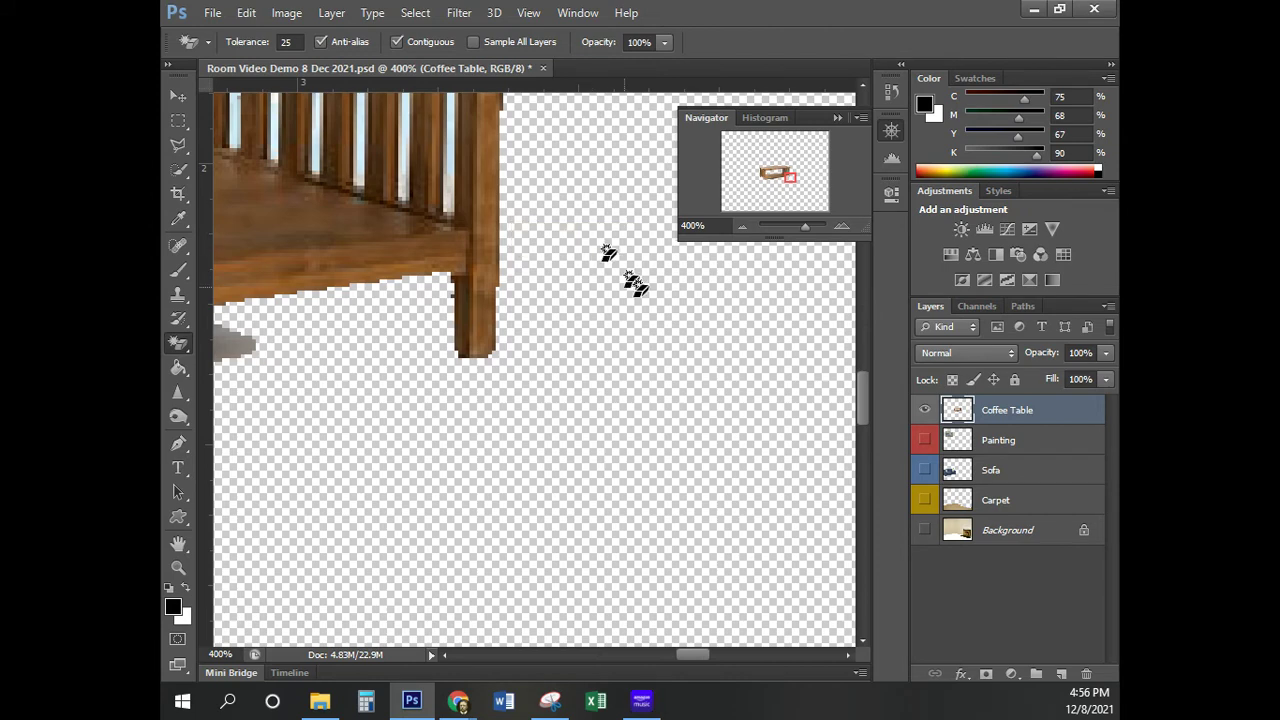
# Select the shadow beneath the lower shelf's long front edge, from the front leg to the right leg, with the Polygonal Lasso
pyautogui.moveTo(674, 654); pyautogui.dragTo(636, 665)
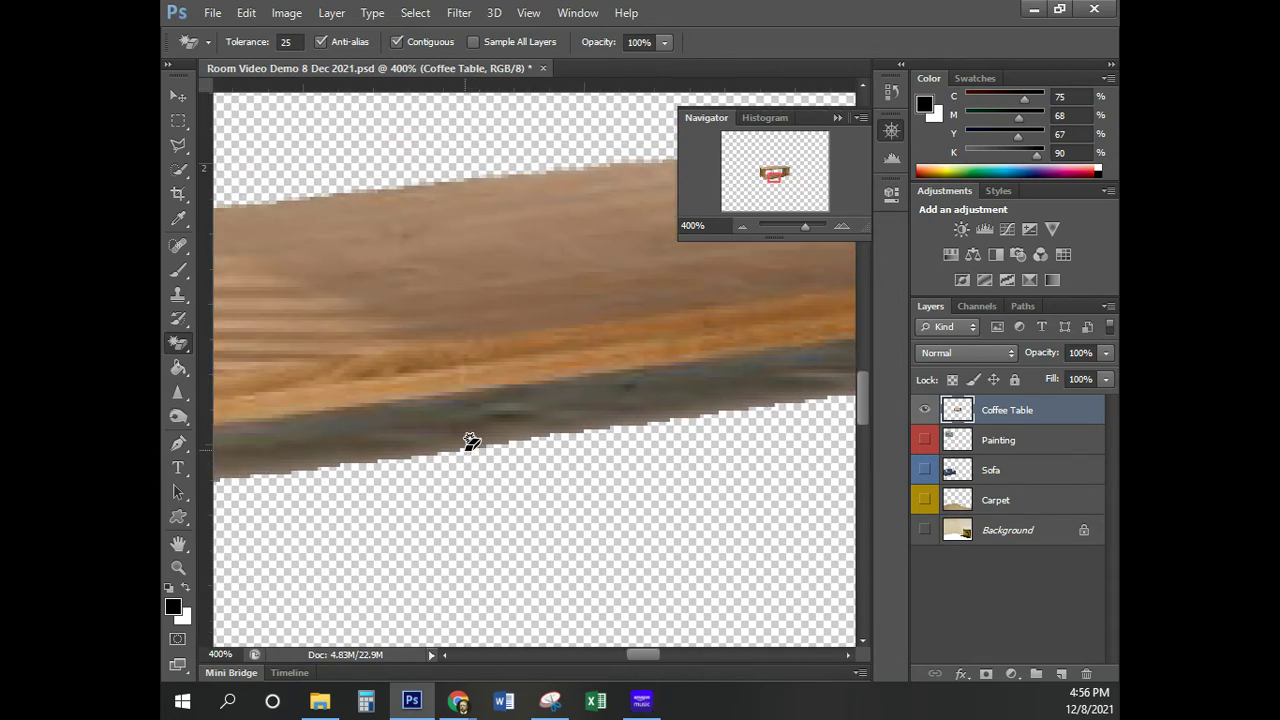
pyautogui.click(892, 132)
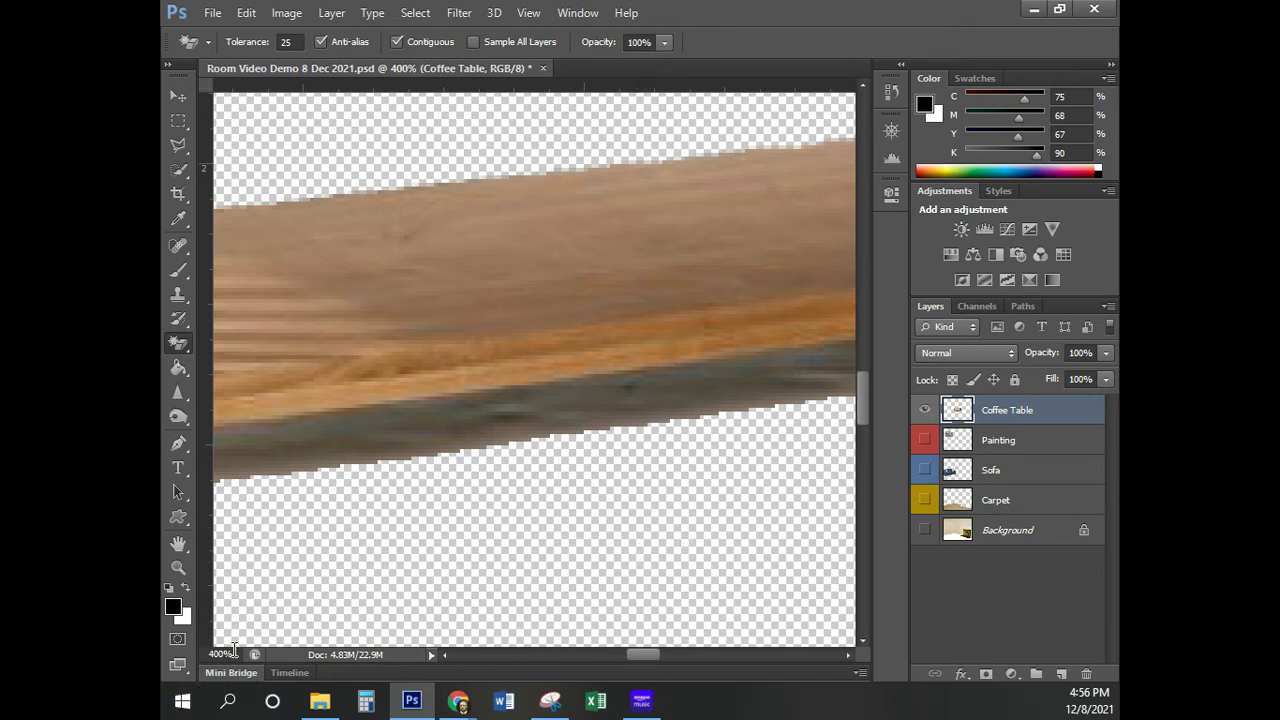
pyautogui.moveTo(233, 650); pyautogui.dragTo(203, 654)
pyautogui.write('125')
pyautogui.press('Return')
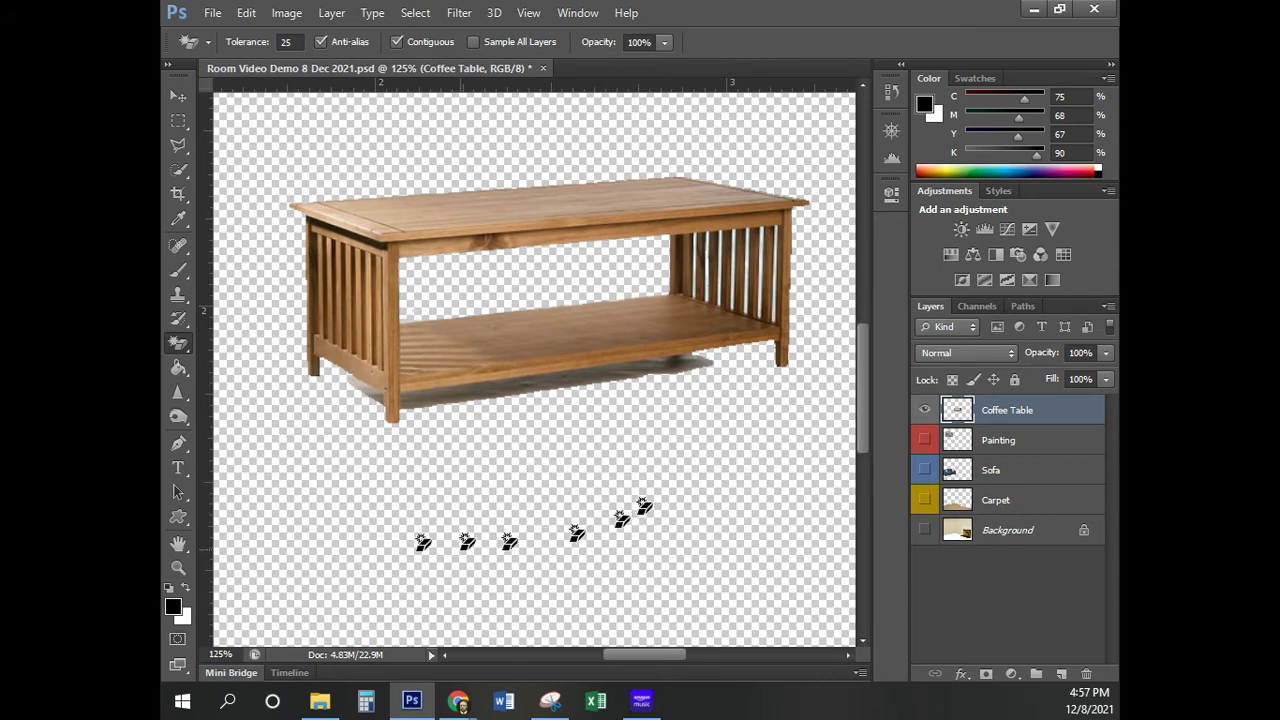
pyautogui.click(215, 654)
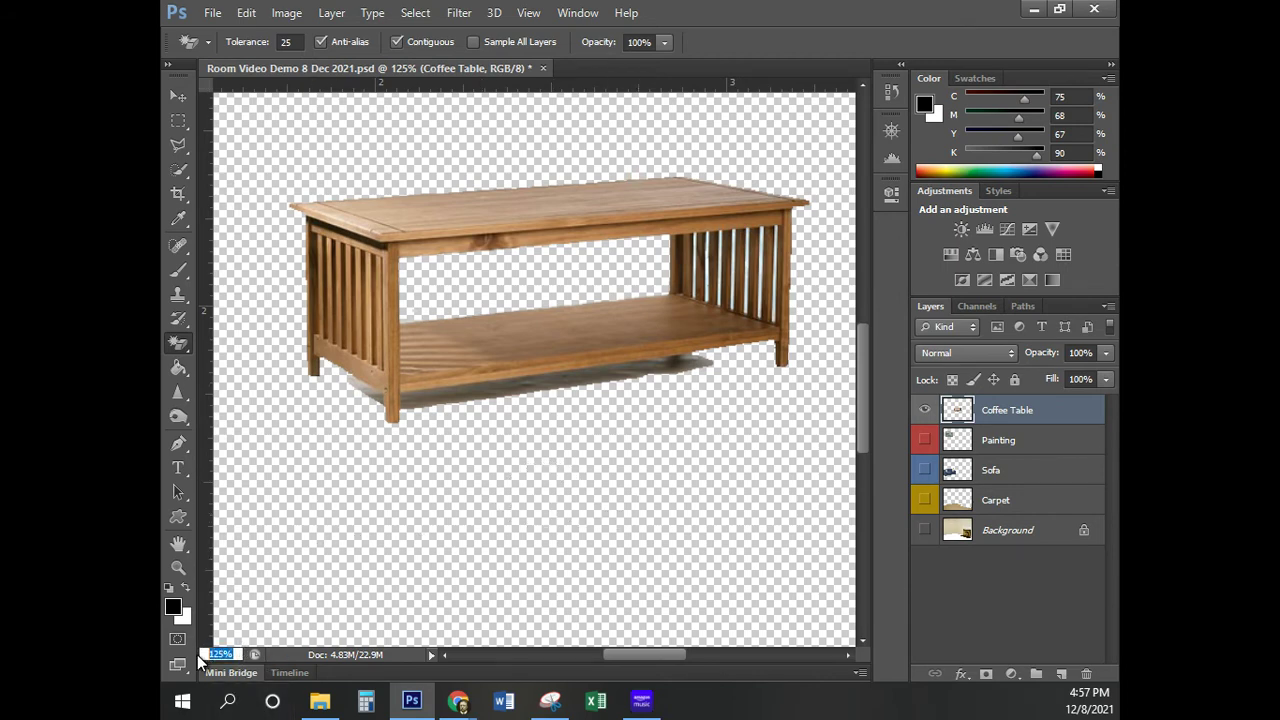
pyautogui.write('150')
pyautogui.press('Return')
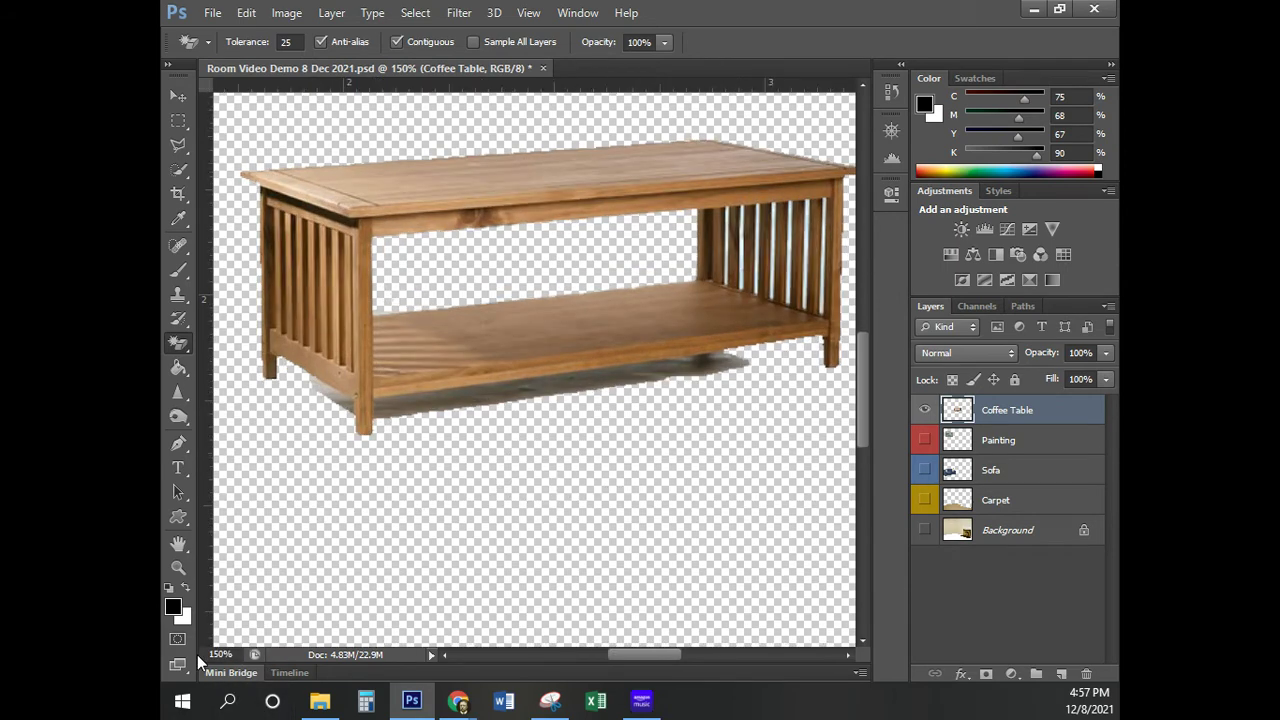
pyautogui.click(178, 145)
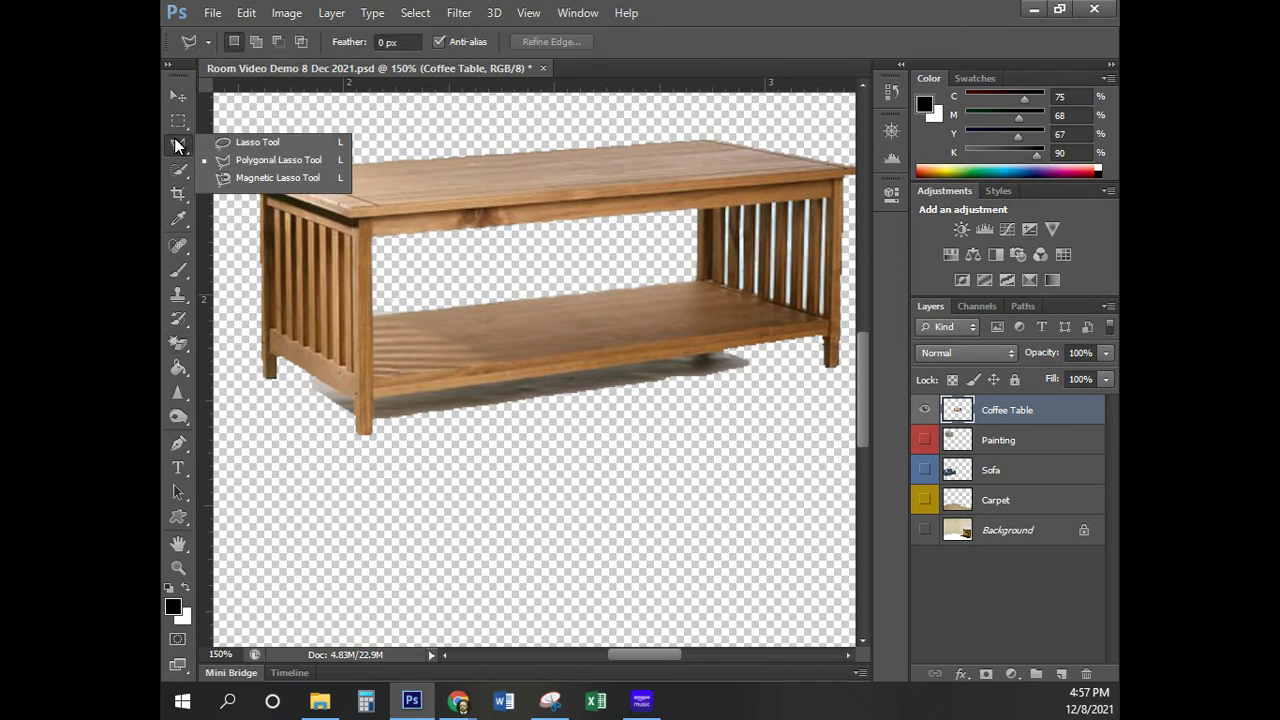
pyautogui.click(262, 160)
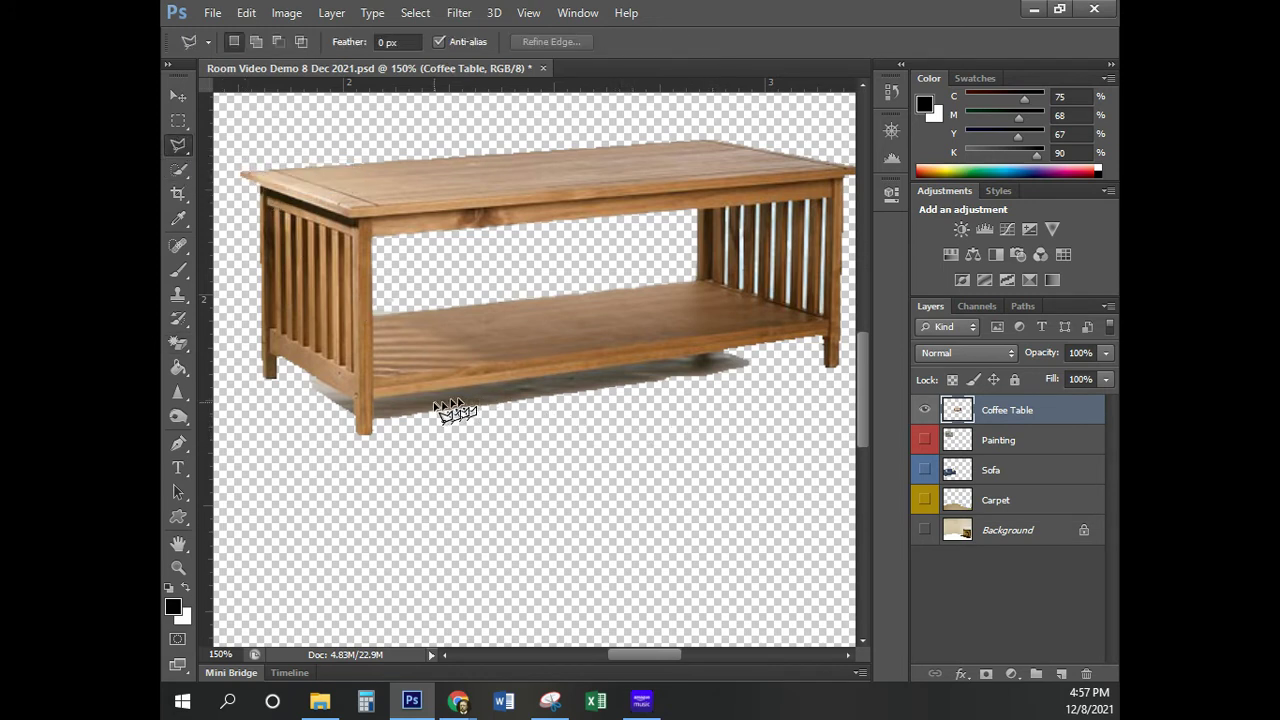
pyautogui.click(827, 343)
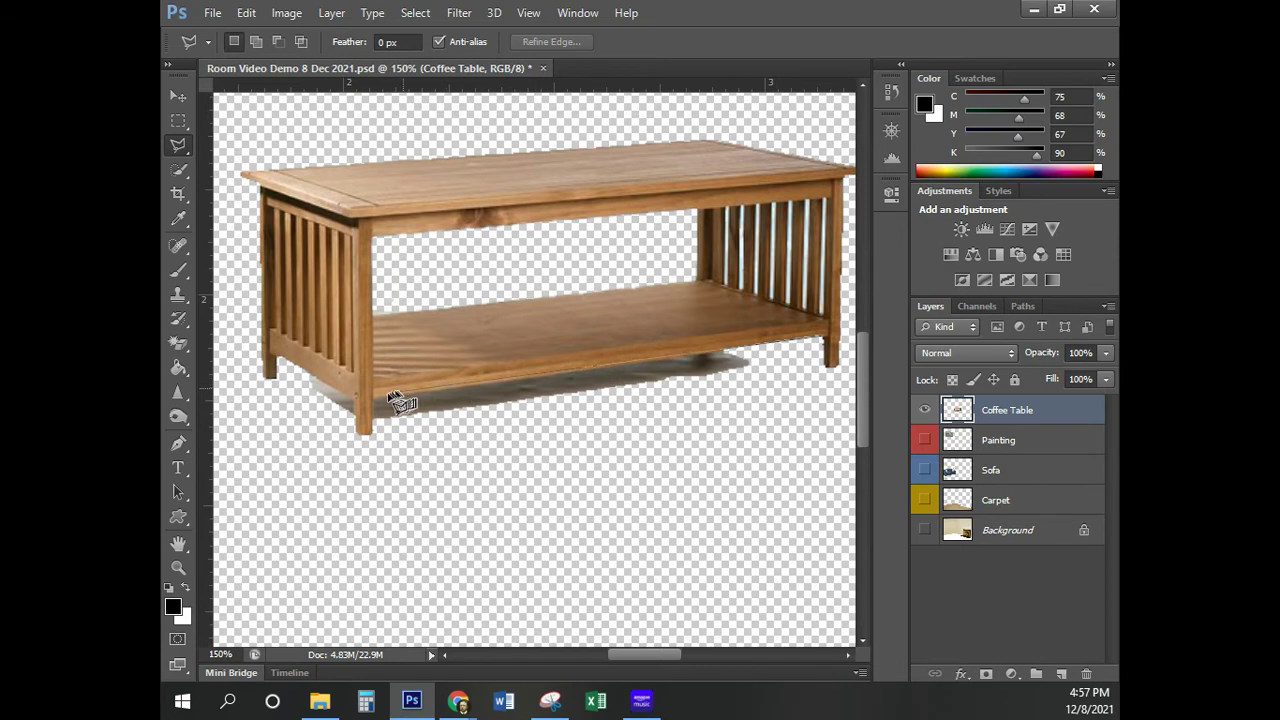
pyautogui.click(375, 405)
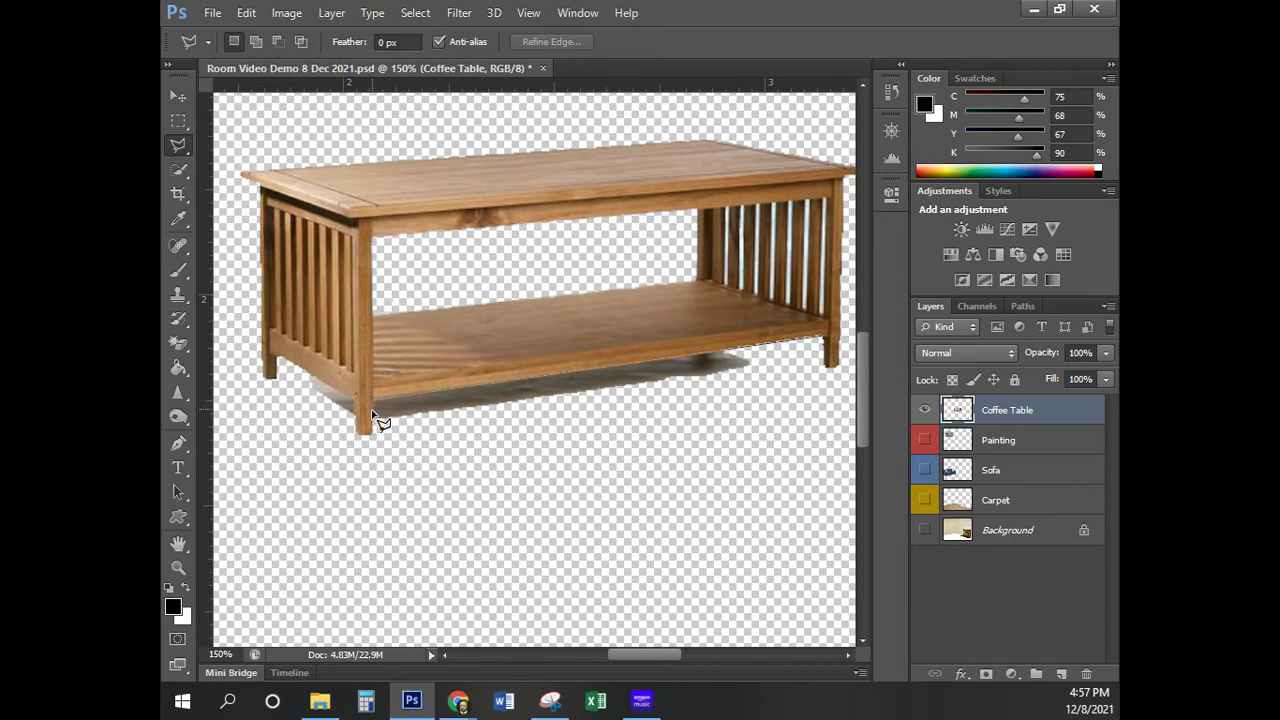
pyautogui.click(373, 436)
pyautogui.click(823, 340)
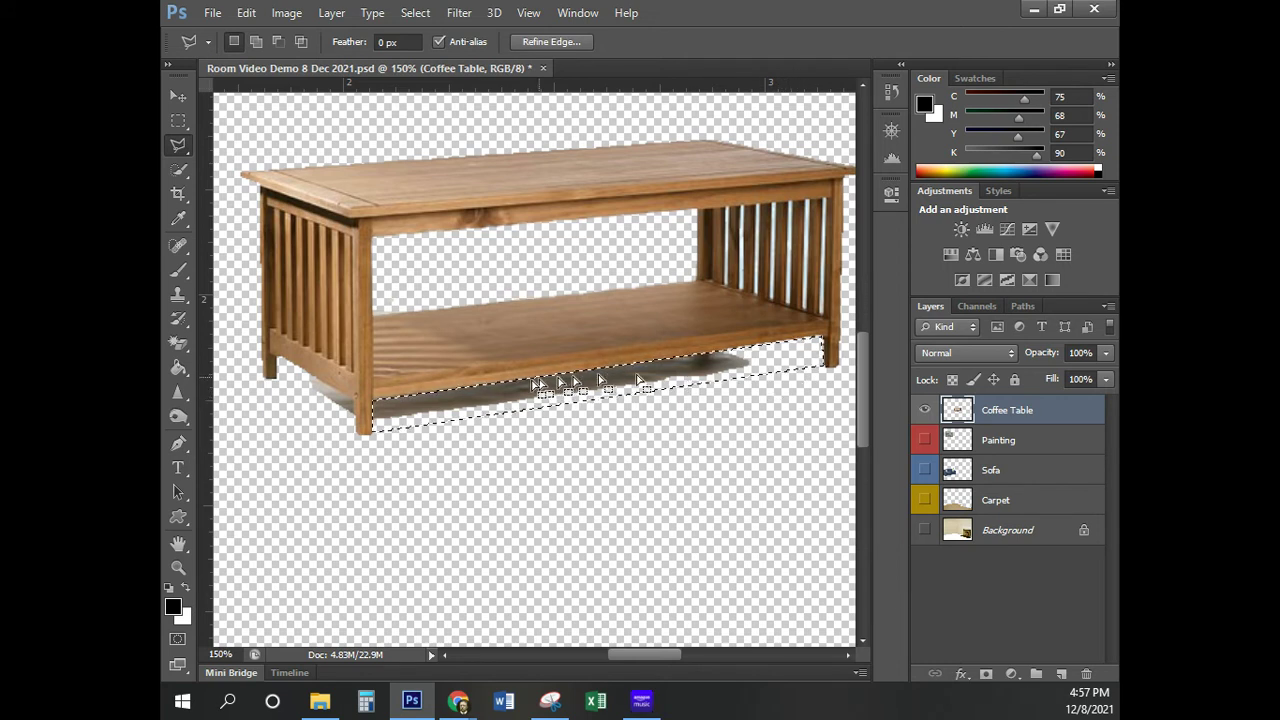
# Erase the selected shadow under the long shelf edge using the regular Eraser with a 35 px brush, and deselect
pyautogui.click(177, 345)
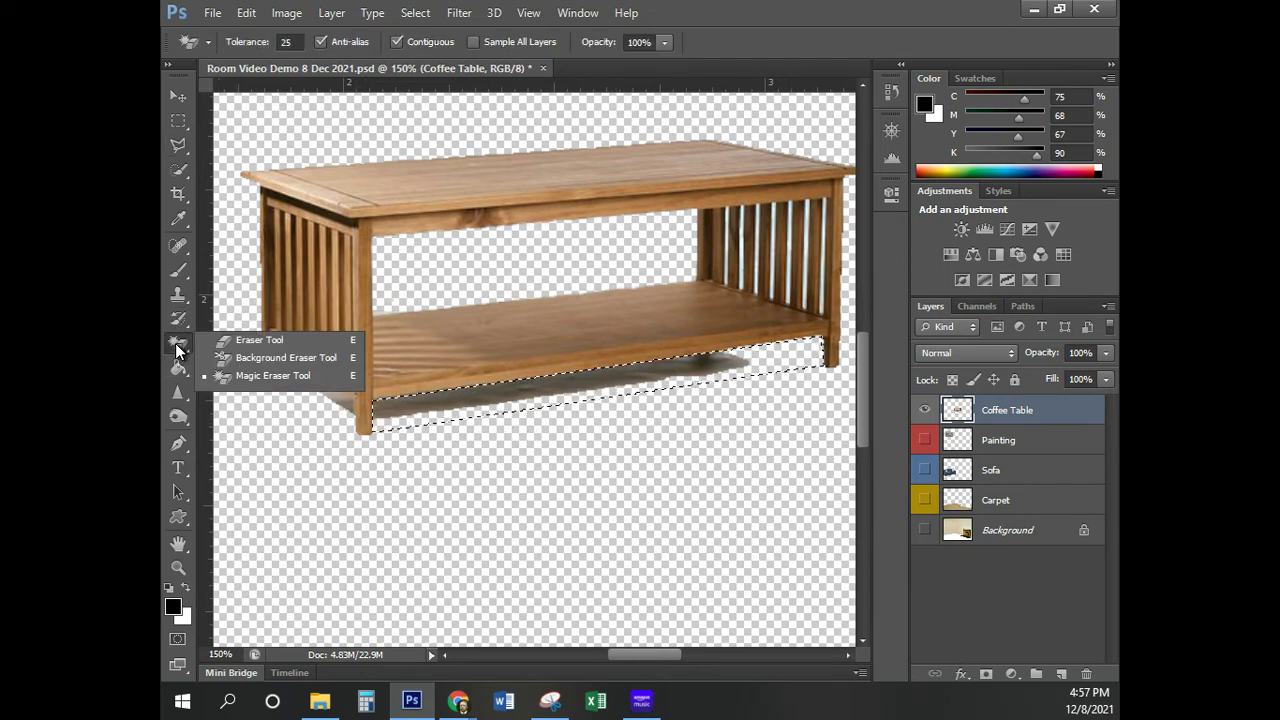
pyautogui.click(239, 338)
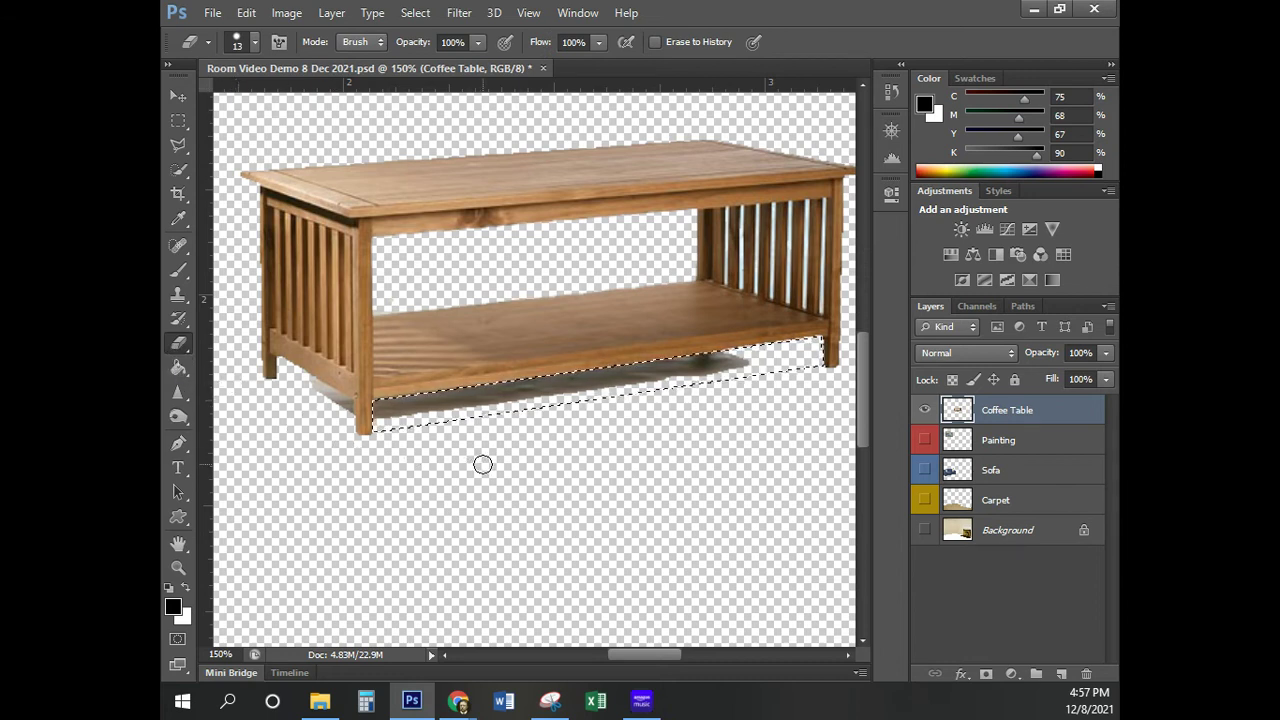
pyautogui.press(']')
pyautogui.press(']')
pyautogui.press(']')
pyautogui.press(']')
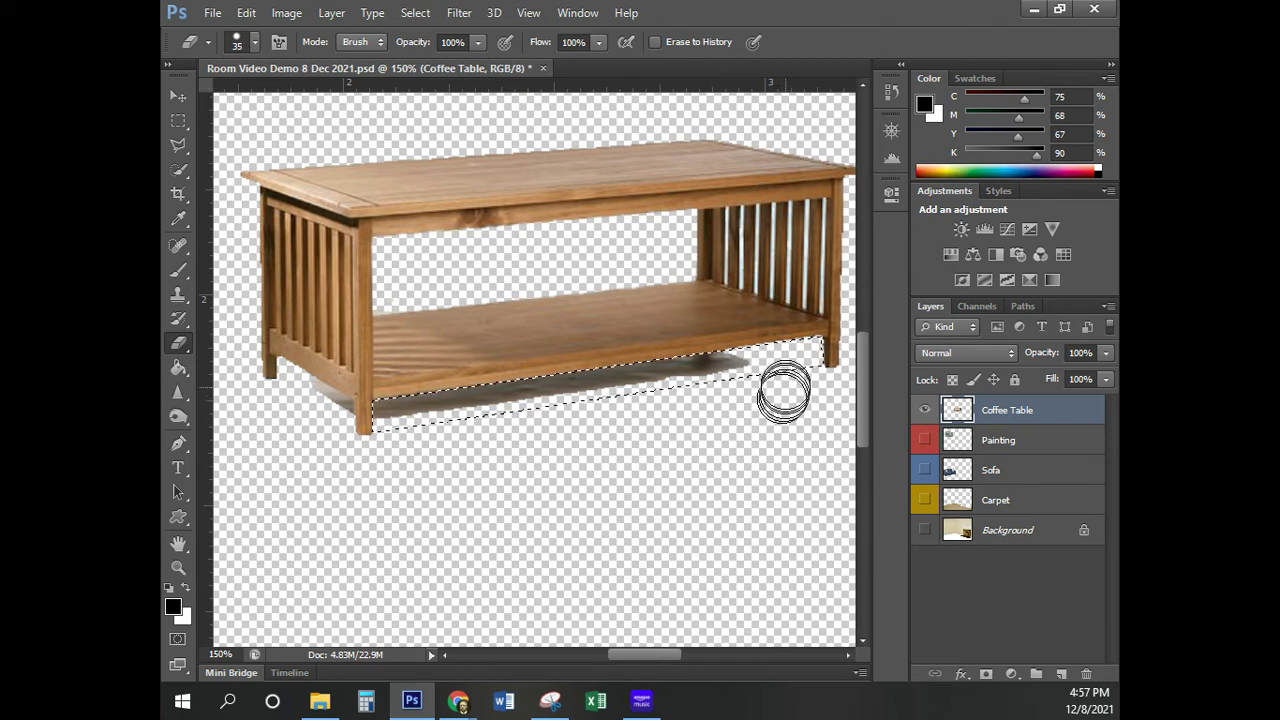
pyautogui.press(']')
pyautogui.moveTo(598, 378)
pyautogui.mouseDown()
pyautogui.moveTo(386, 414)
pyautogui.moveTo(314, 406)
pyautogui.mouseUp()
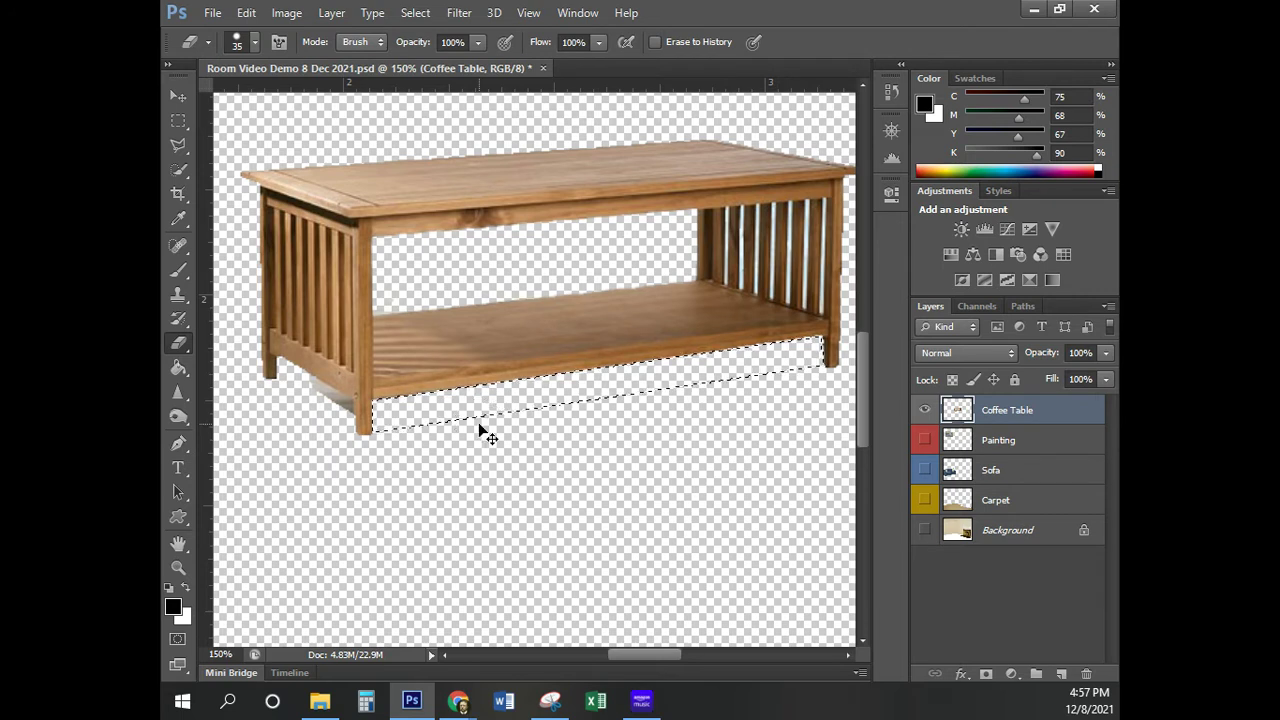
pyautogui.hotkey('ctrl', 'd')
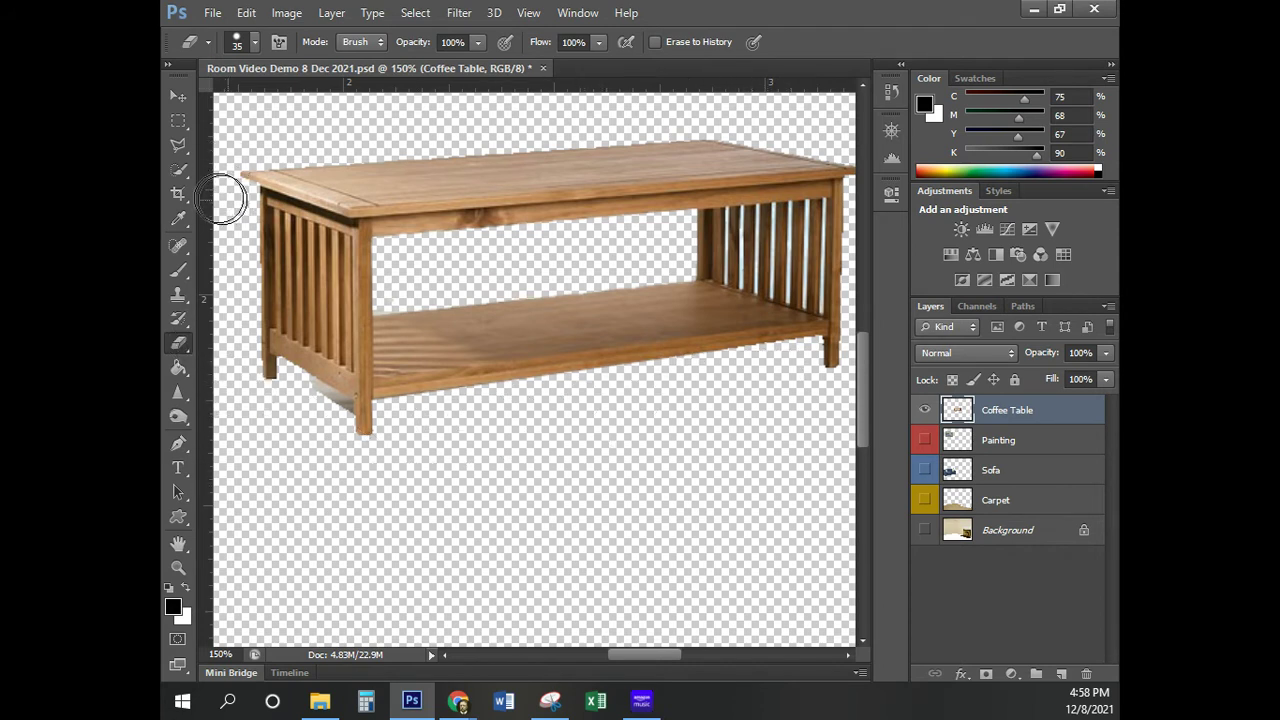
# Outline the remaining shadow under the table's left end rail with the Polygonal Lasso, erase it, and deselect
pyautogui.click(178, 147)
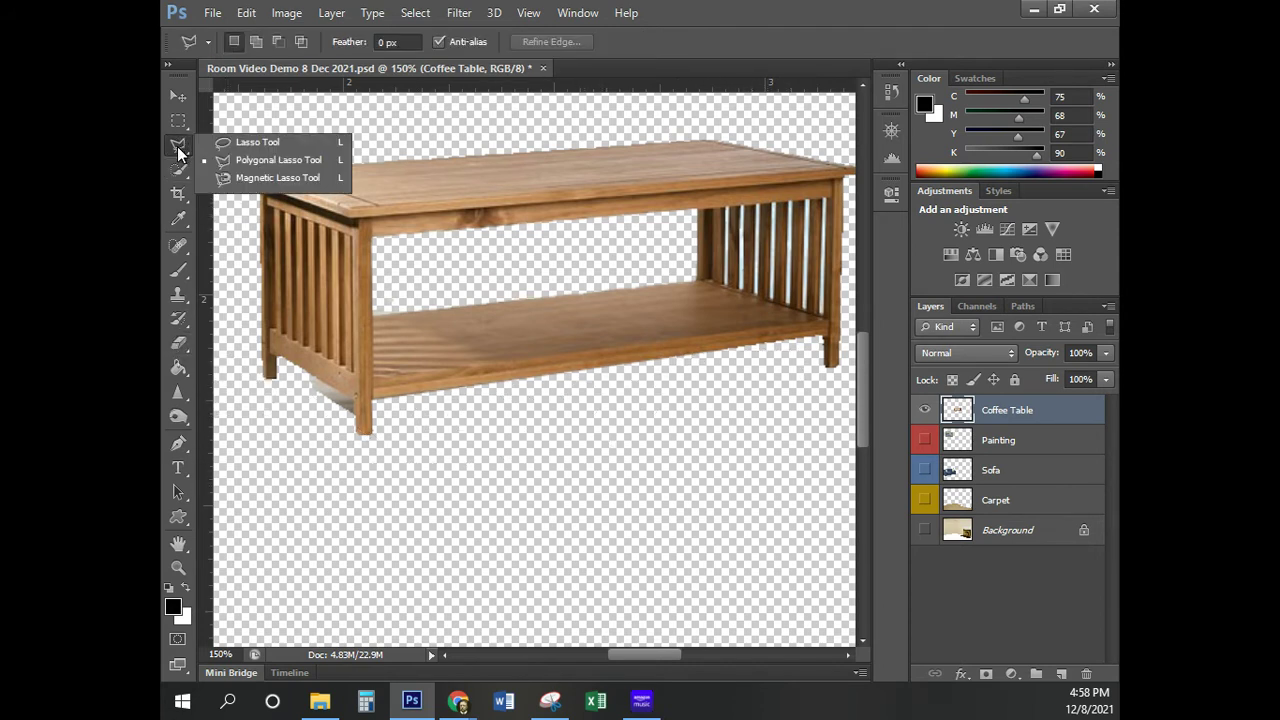
pyautogui.click(240, 160)
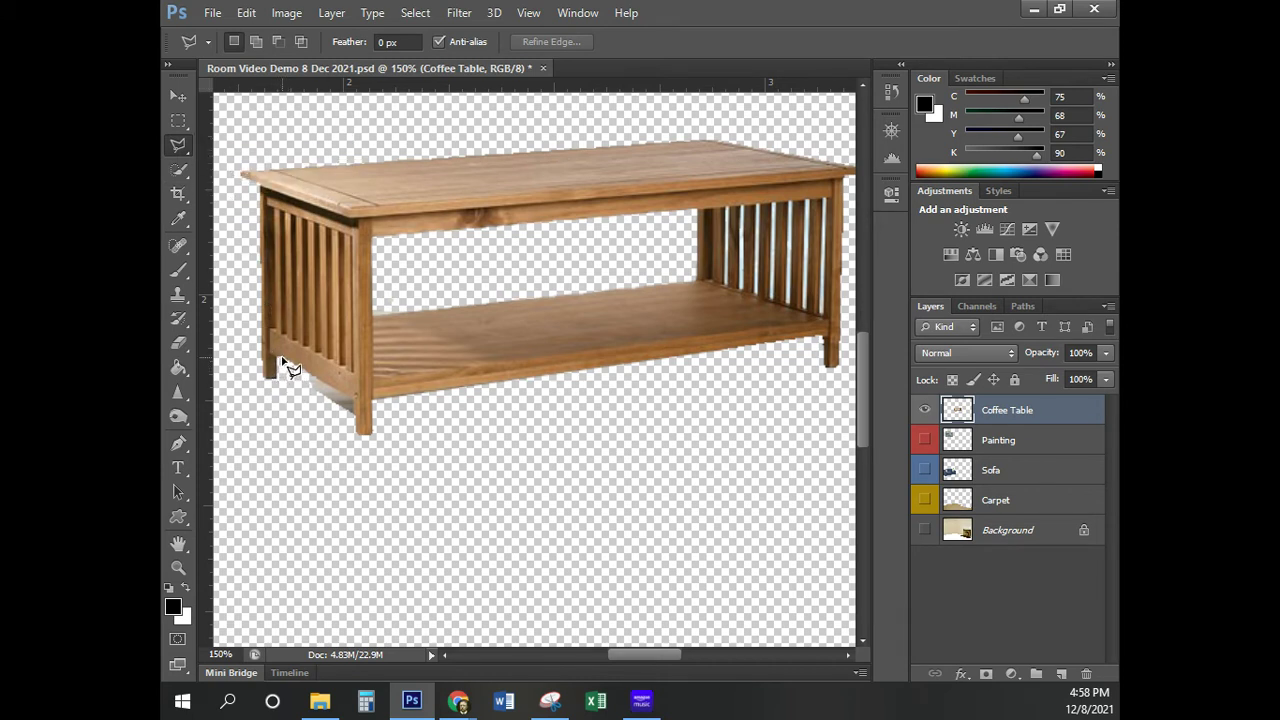
pyautogui.click(357, 433)
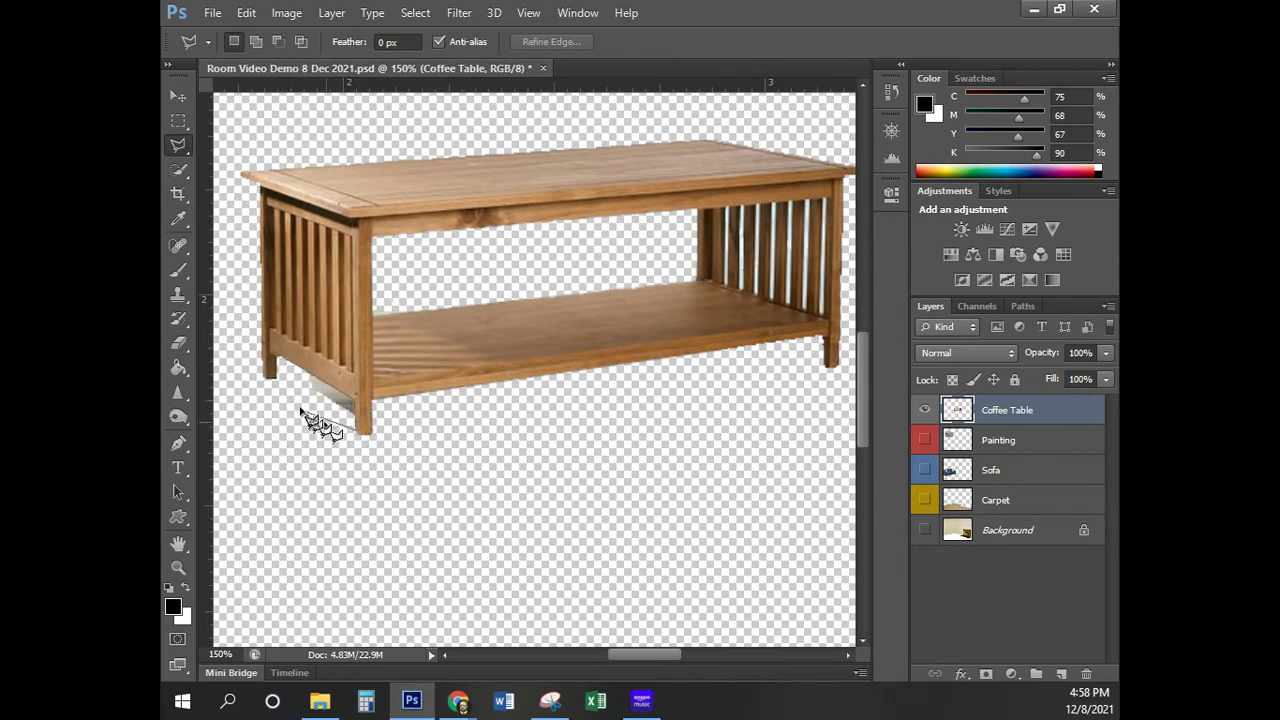
pyautogui.click(281, 359)
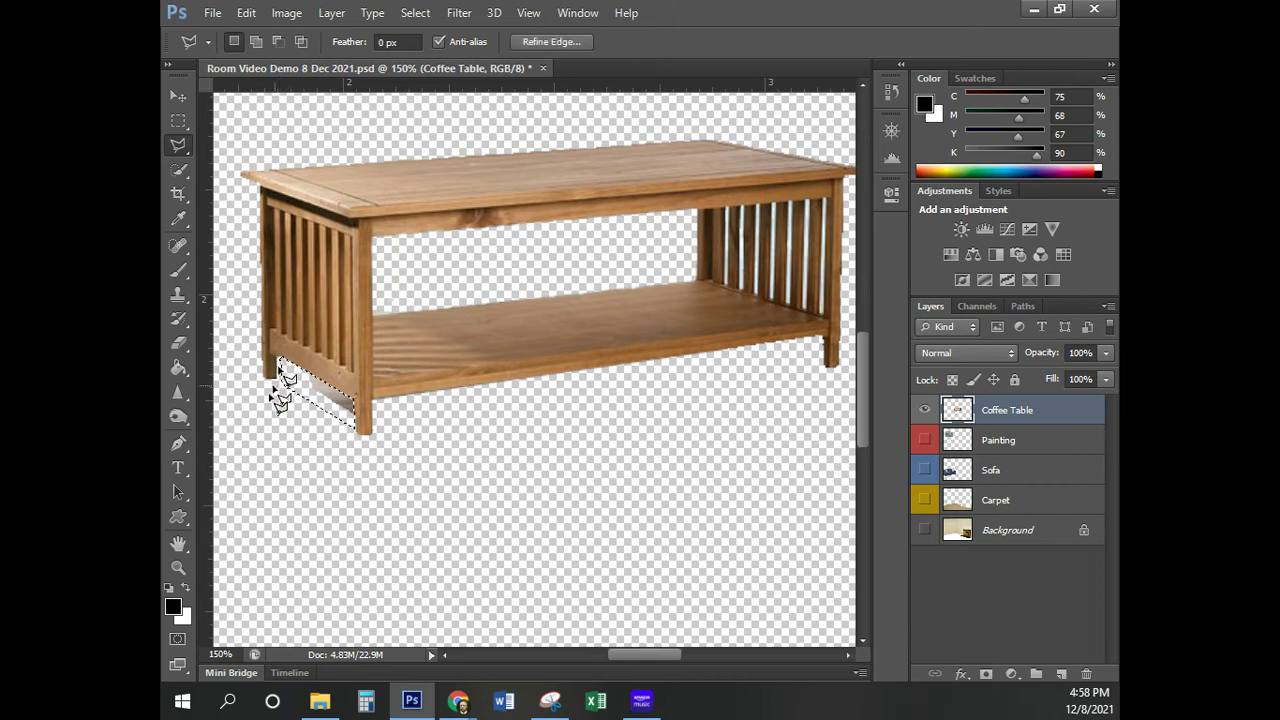
pyautogui.click(179, 343)
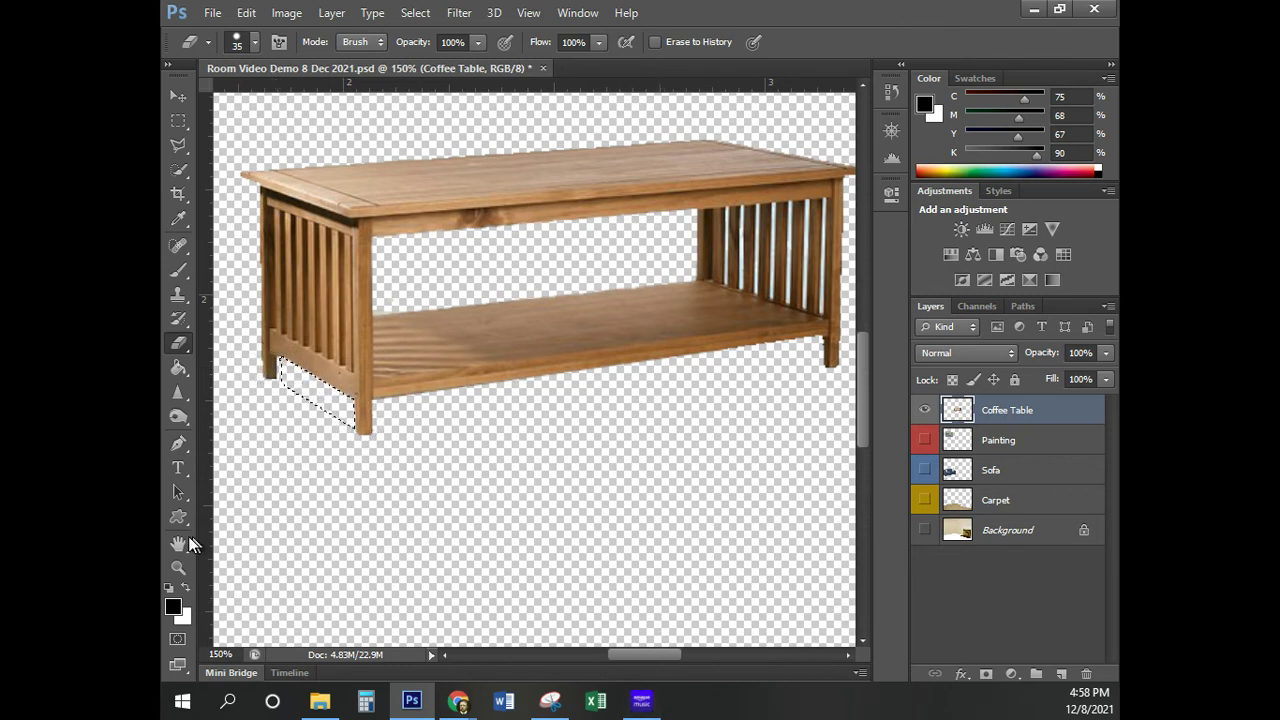
pyautogui.hotkey('ctrl', 'd')
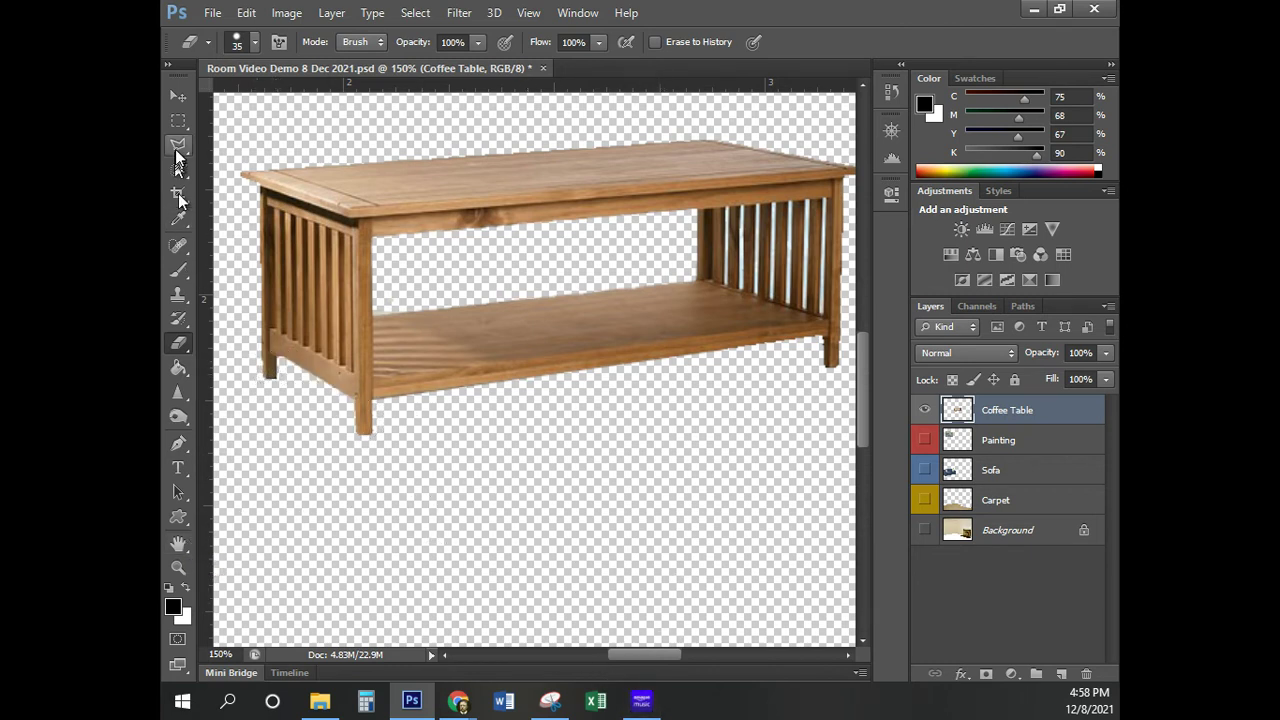
# Zoom to 600% and outline the pale remnant where the lower shelf's back edge meets the front-left leg with the Polygonal Lasso
pyautogui.click(178, 97)
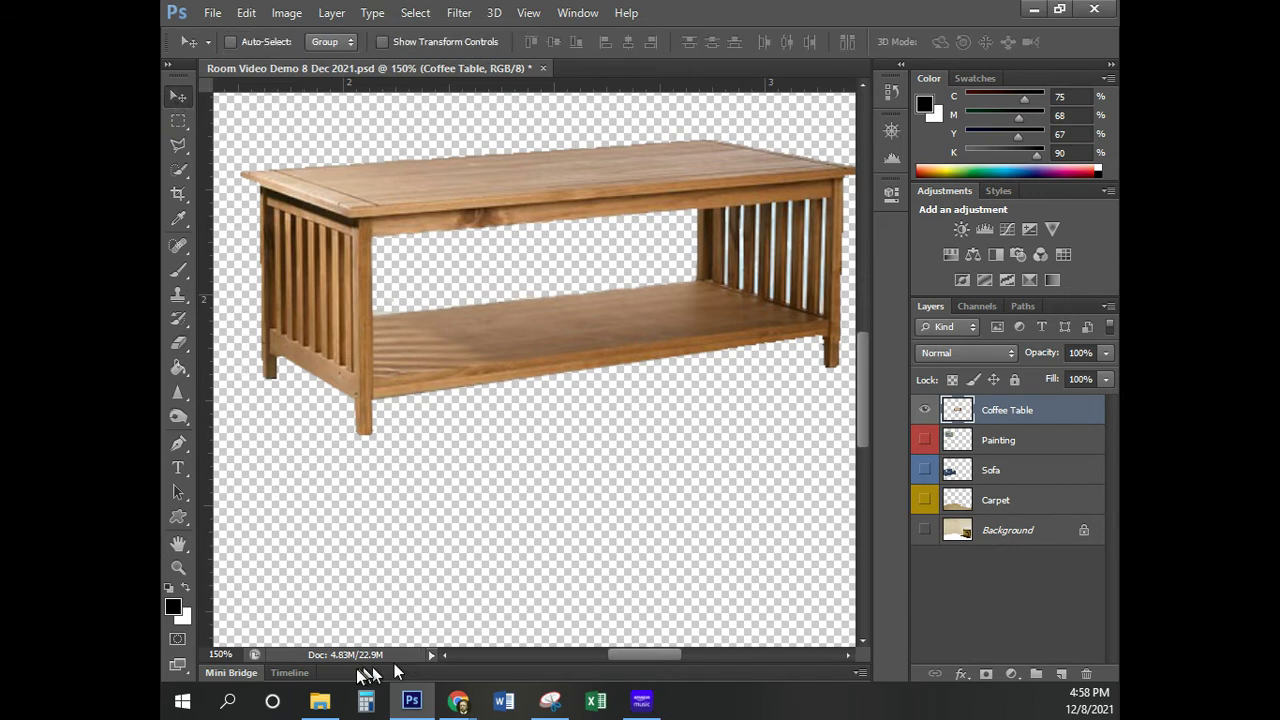
pyautogui.moveTo(237, 655); pyautogui.dragTo(205, 655)
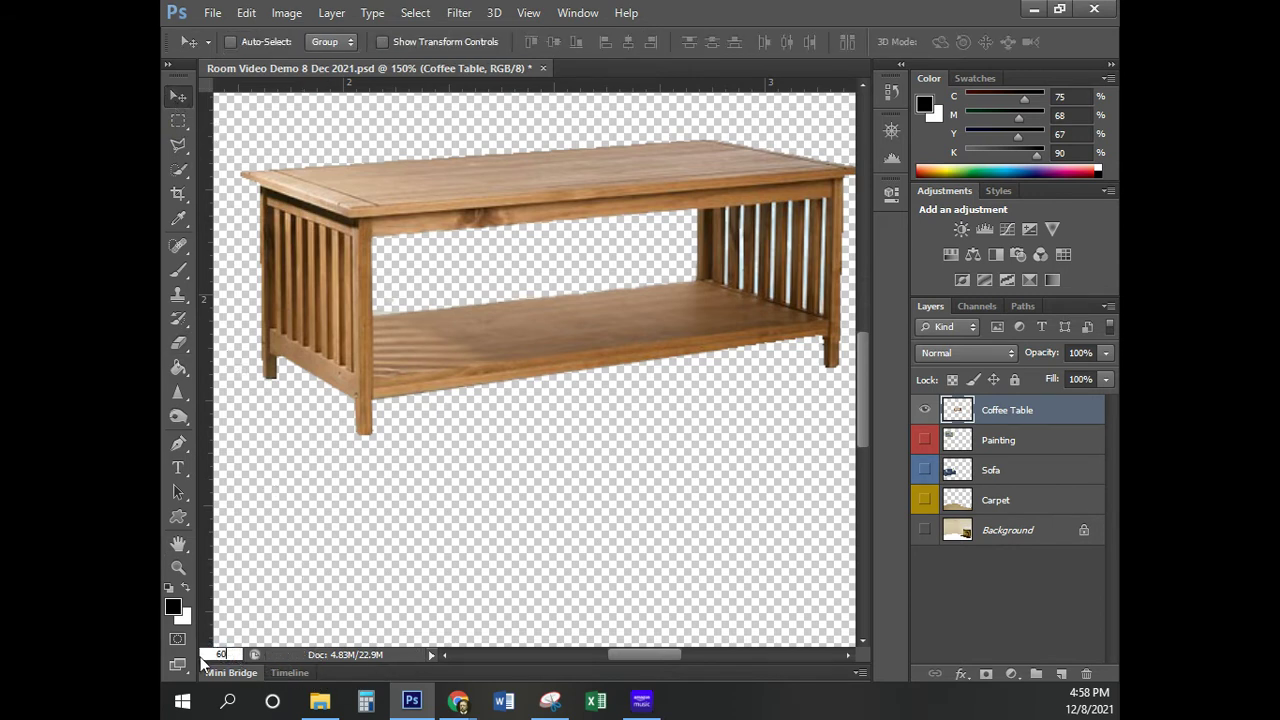
pyautogui.write('600')
pyautogui.press('Return')
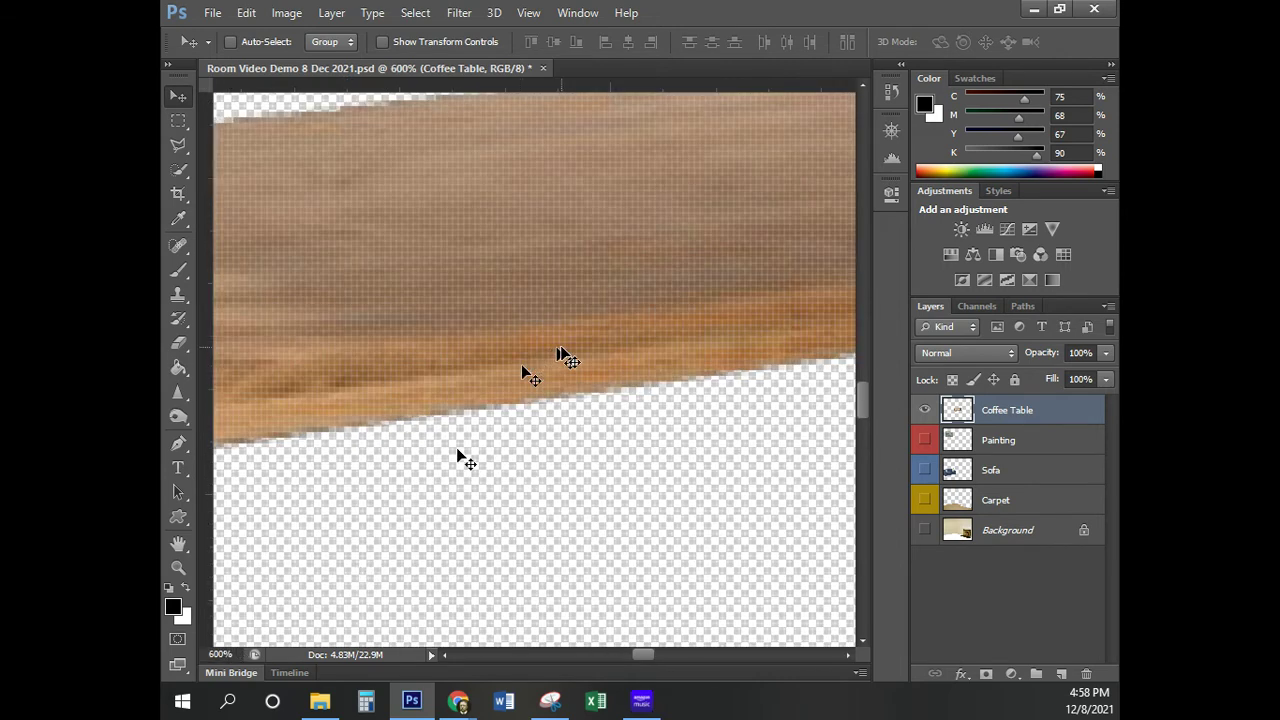
pyautogui.moveTo(860, 395); pyautogui.dragTo(862, 382)
pyautogui.scroll(2, 805, 475)
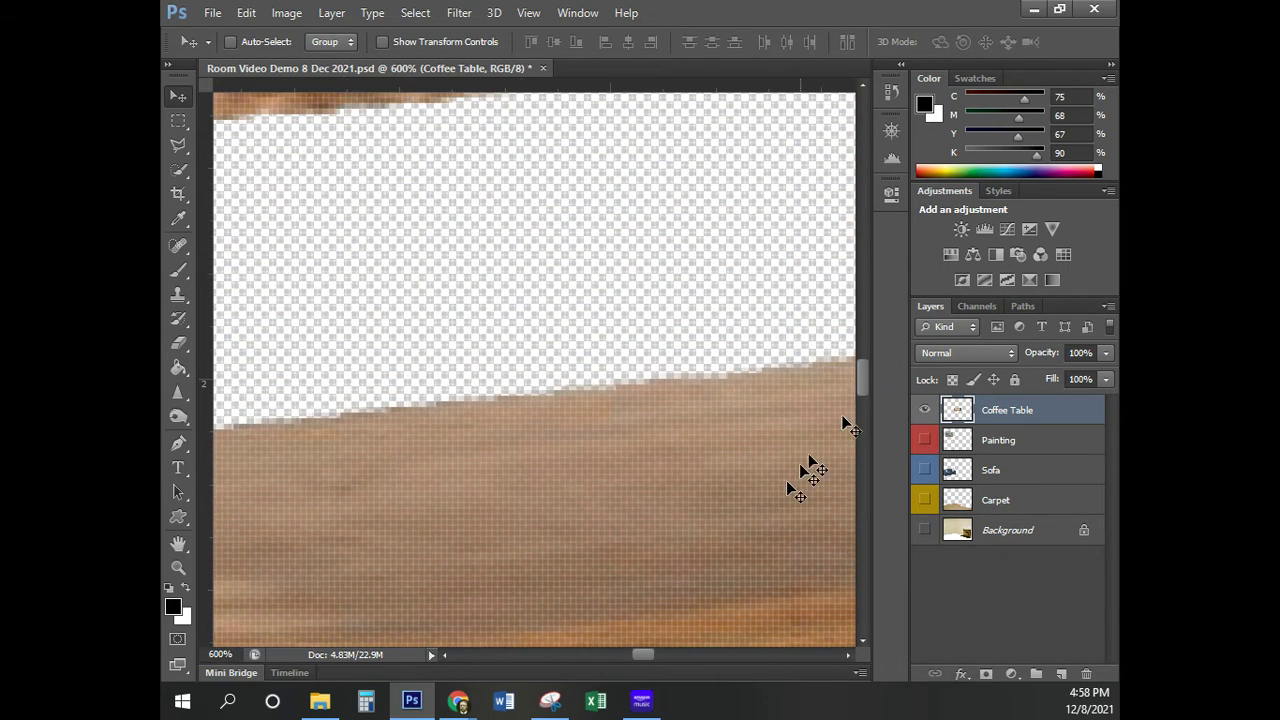
pyautogui.moveTo(647, 655); pyautogui.dragTo(629, 661)
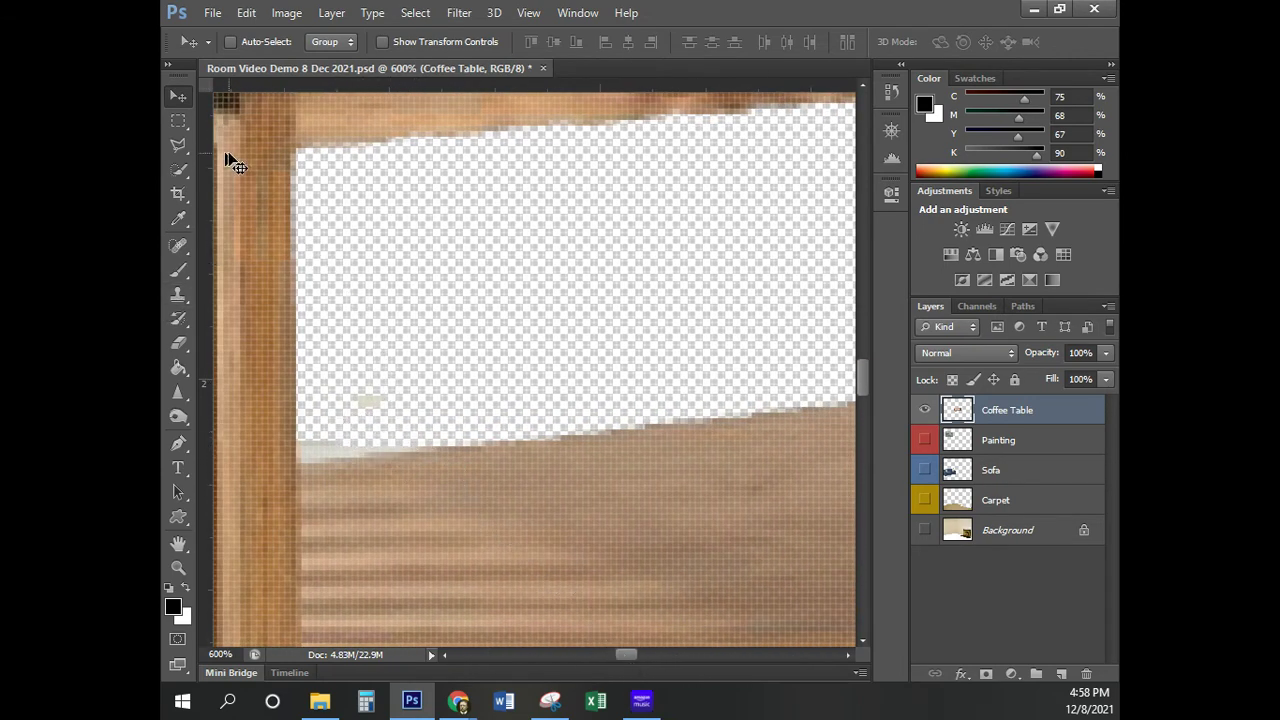
pyautogui.click(177, 148)
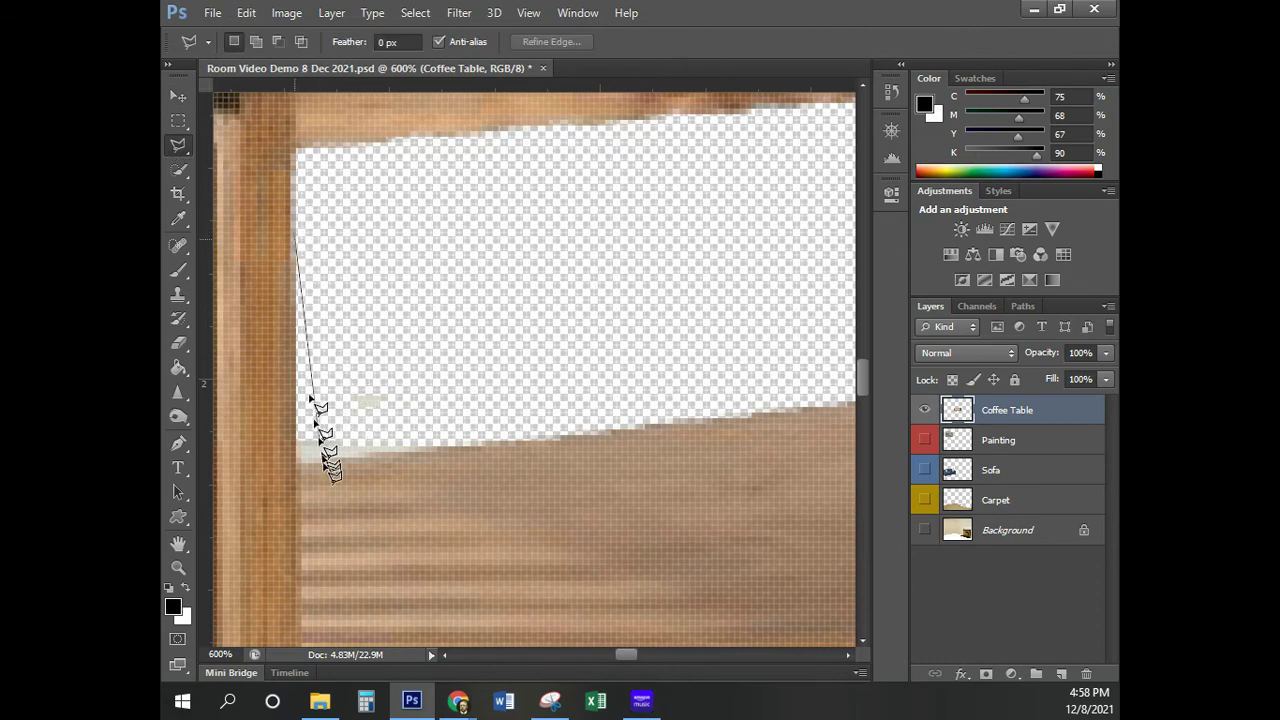
pyautogui.click(299, 461)
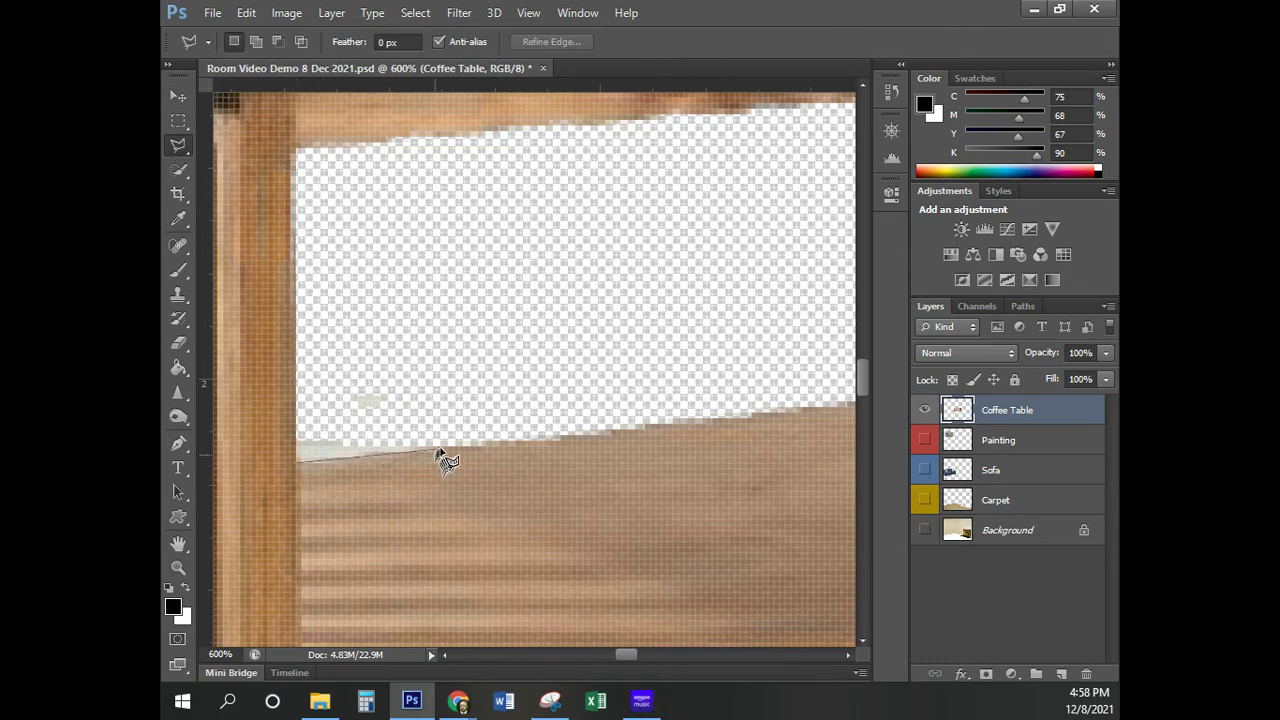
pyautogui.click(298, 240)
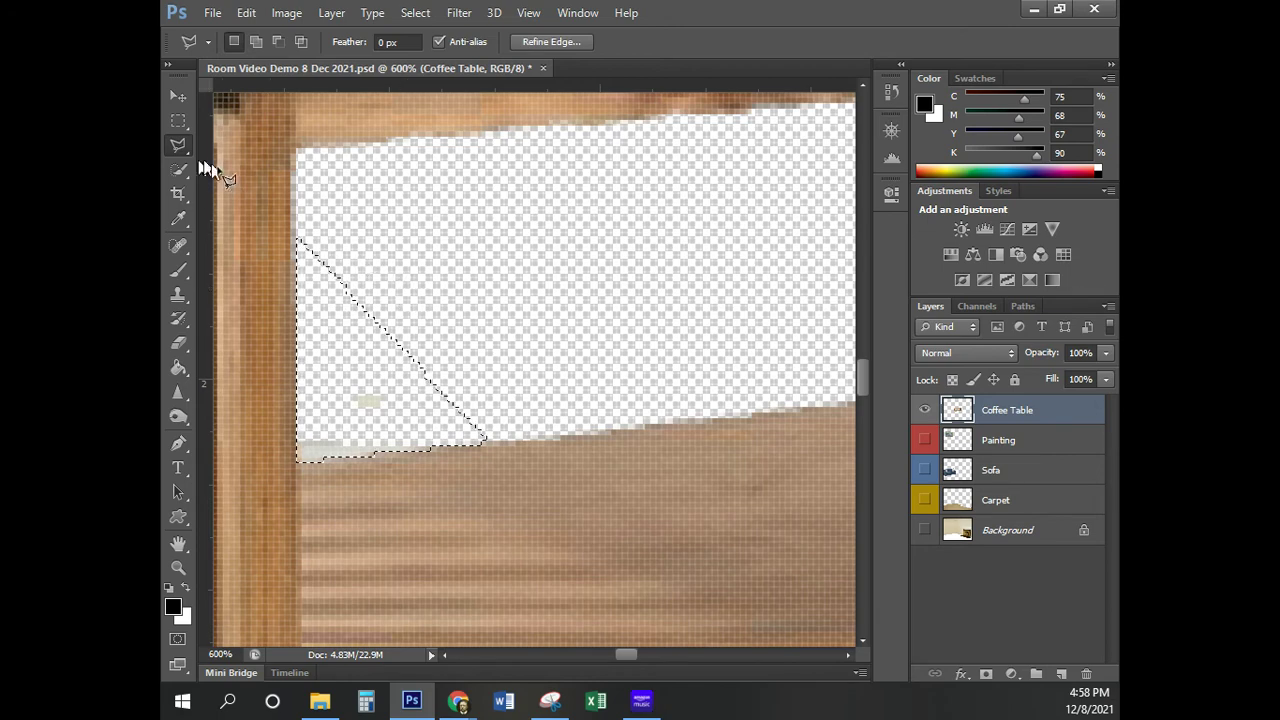
# Erase the selected pale remnant beside the front-left leg using the regular Eraser with a 35 px brush, and deselect
pyautogui.click(178, 342)
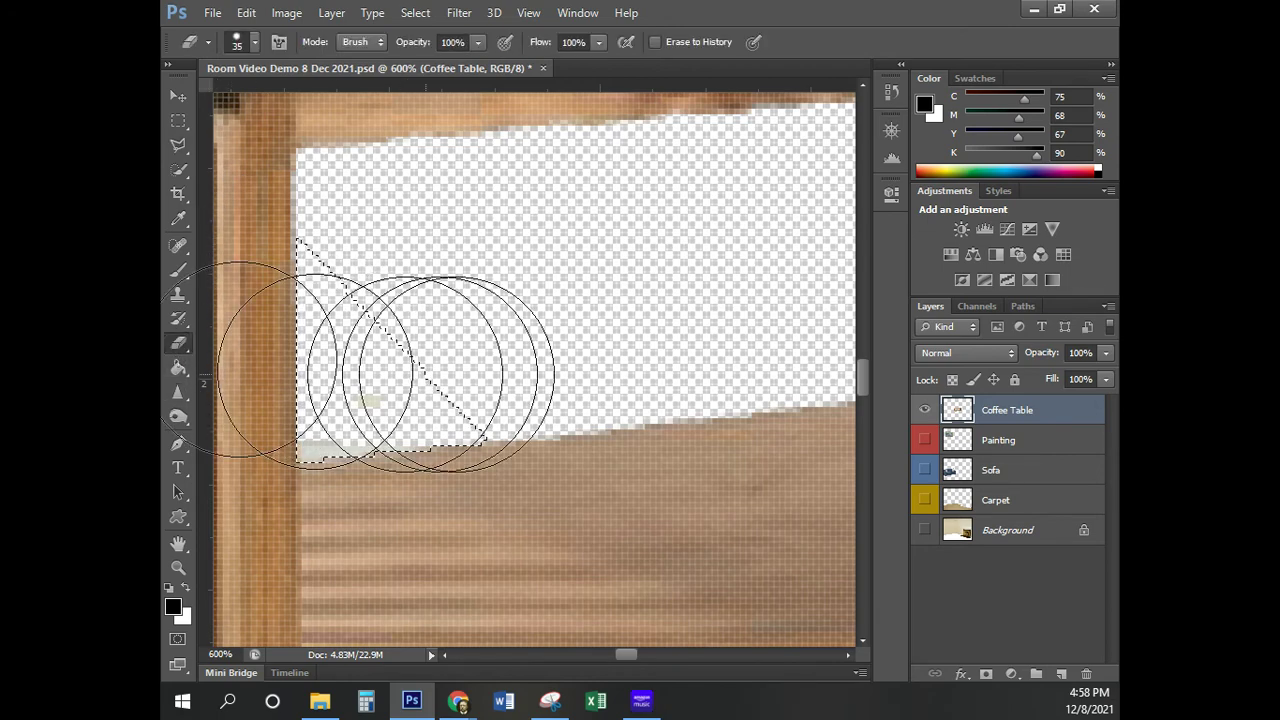
pyautogui.moveTo(512, 373)
pyautogui.mouseDown()
pyautogui.moveTo(388, 391)
pyautogui.moveTo(314, 414)
pyautogui.mouseUp()
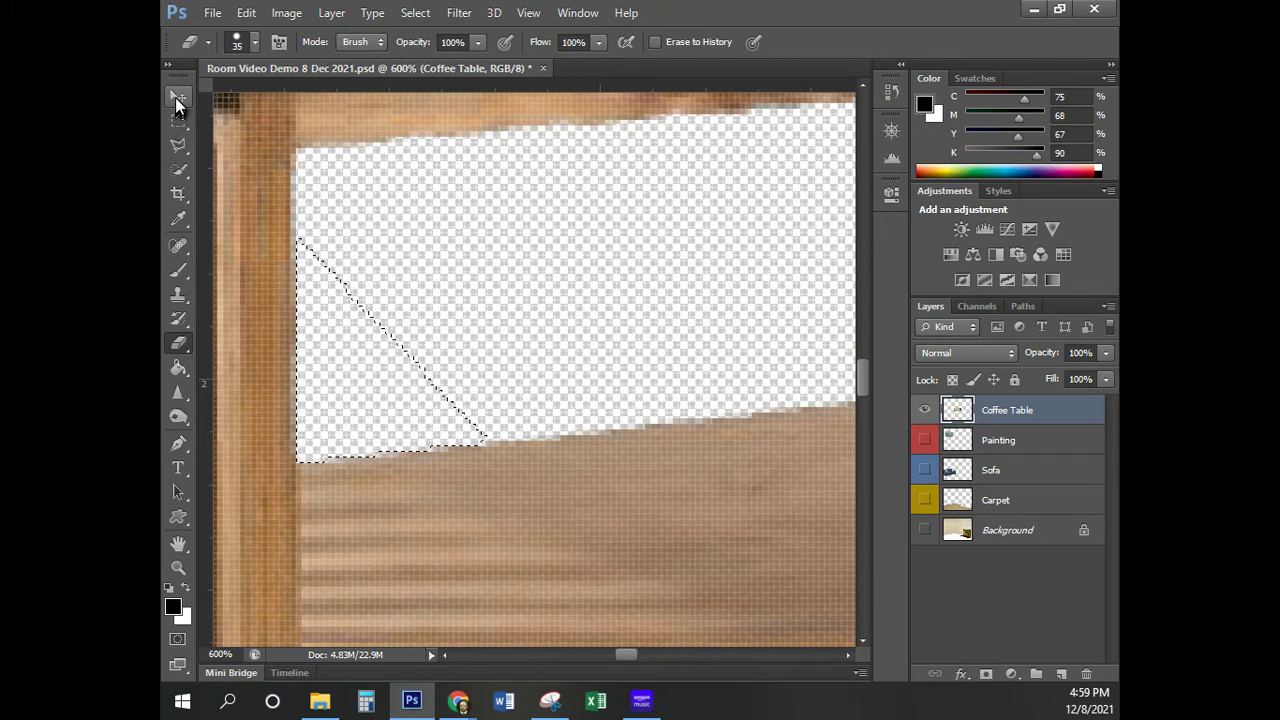
pyautogui.click(177, 96)
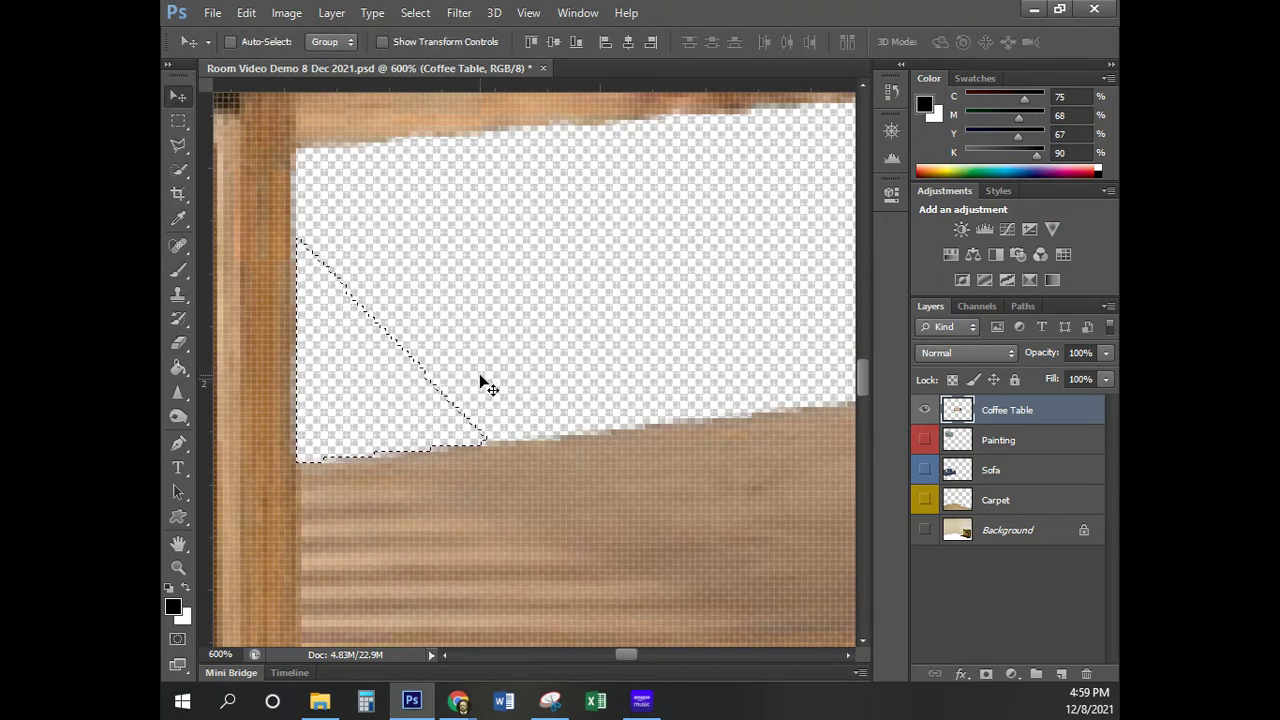
pyautogui.hotkey('ctrl', 'd')
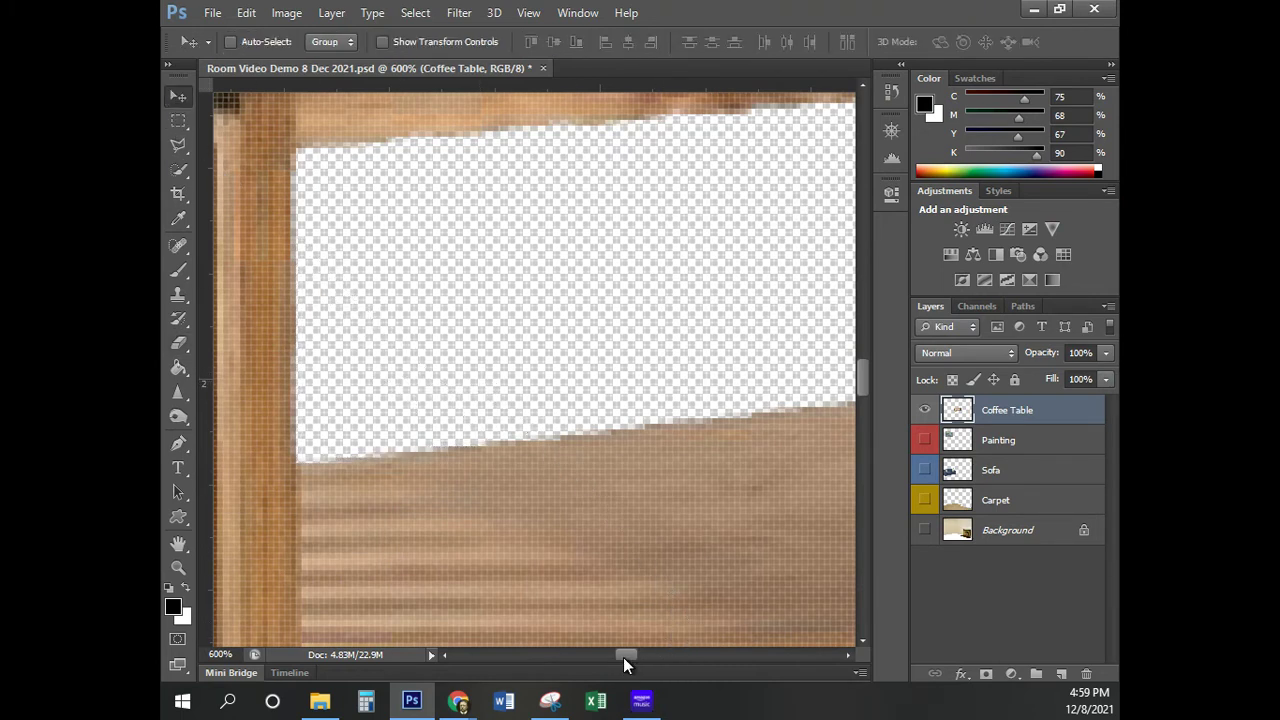
# Erase the whole pale strip in the rightmost slat gap of the table's right end with the Magic Eraser at tolerance 25
pyautogui.moveTo(623, 657); pyautogui.dragTo(675, 656)
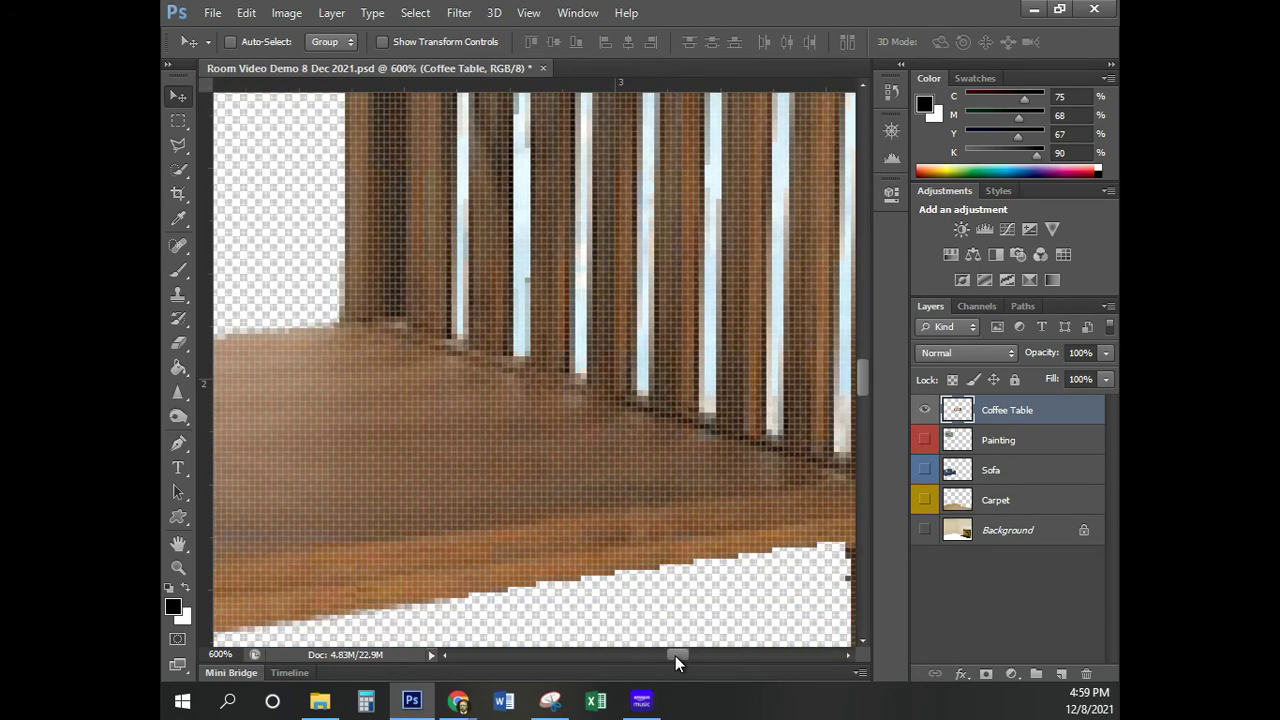
pyautogui.moveTo(863, 385); pyautogui.dragTo(865, 370)
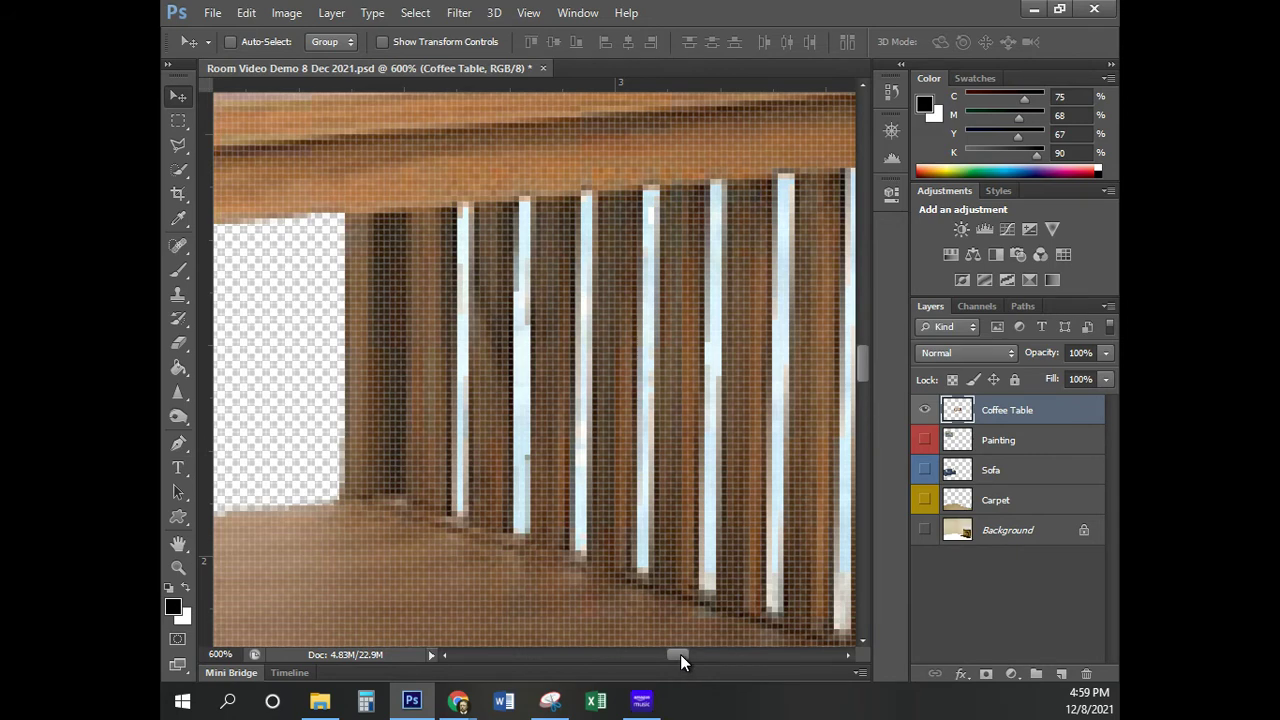
pyautogui.moveTo(680, 654); pyautogui.dragTo(688, 653)
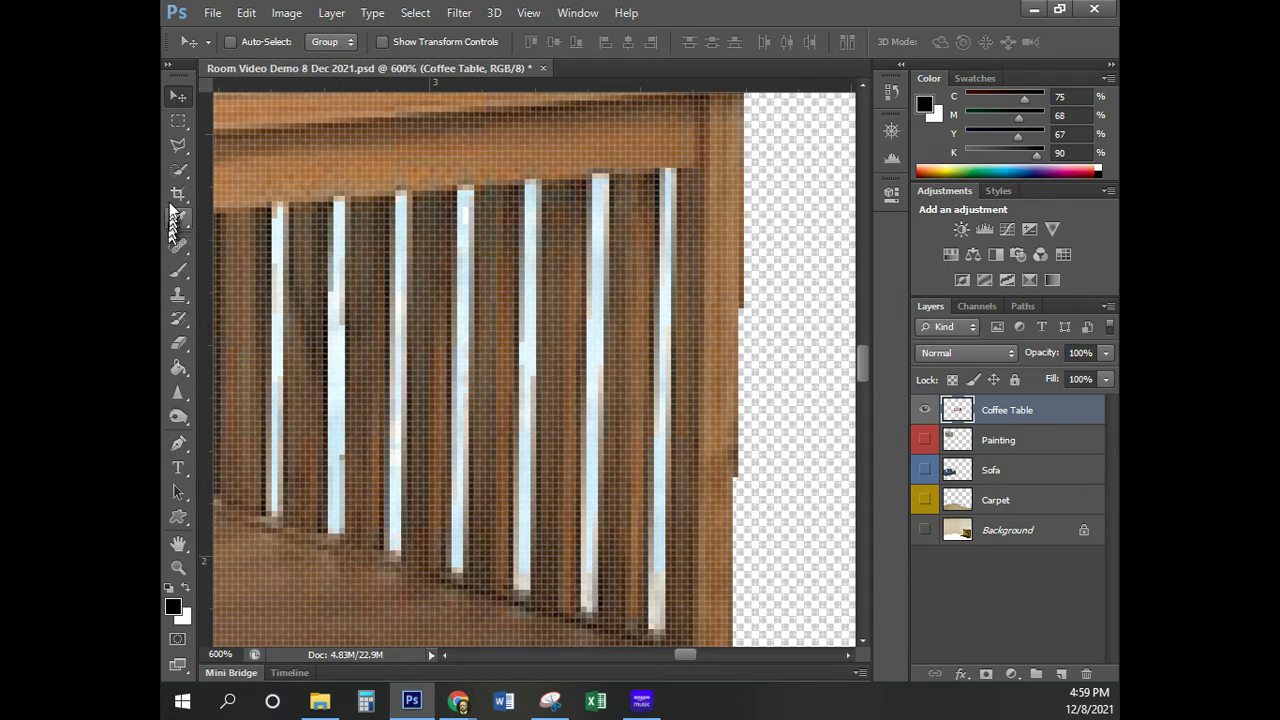
pyautogui.click(180, 344)
pyautogui.click(258, 377)
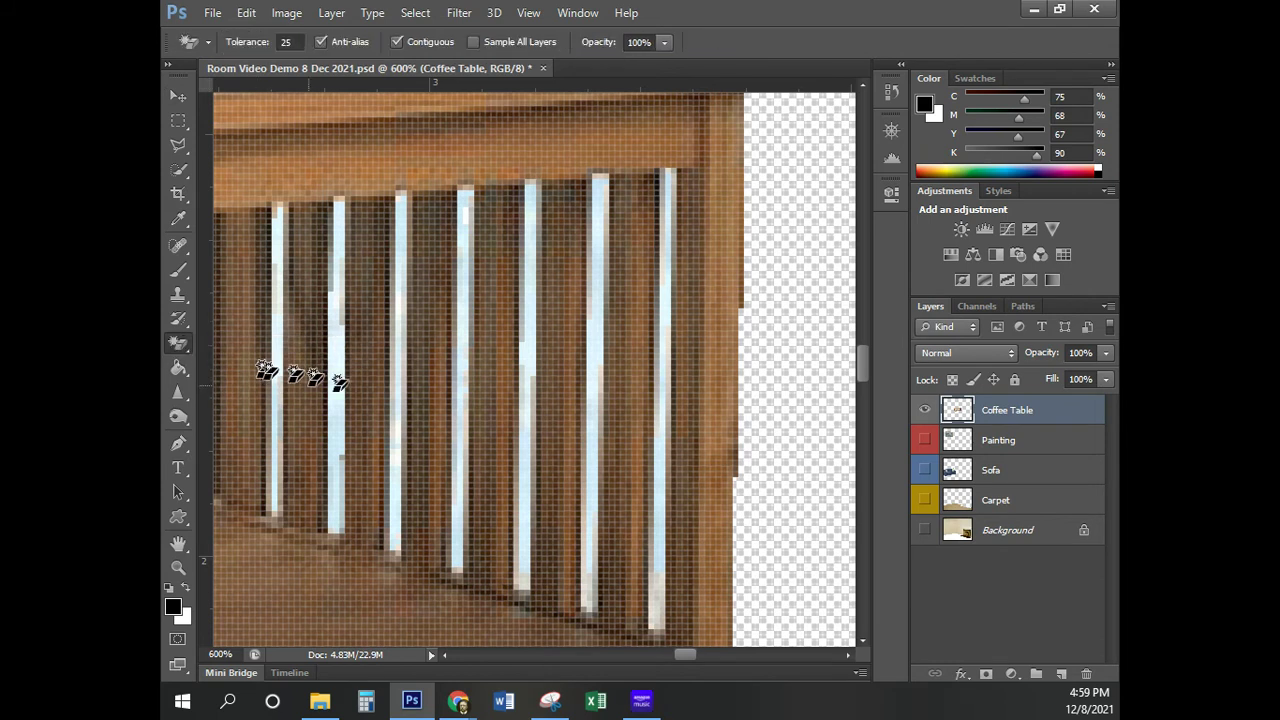
pyautogui.click(656, 545)
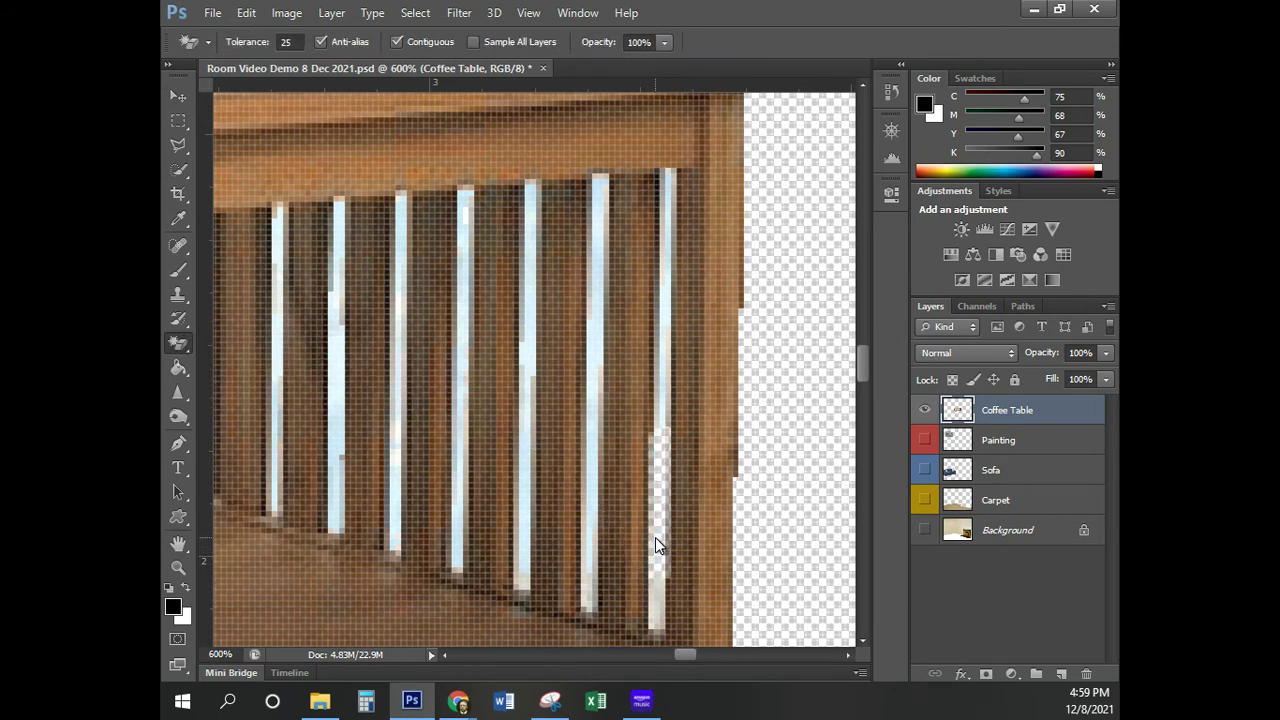
pyautogui.click(662, 397)
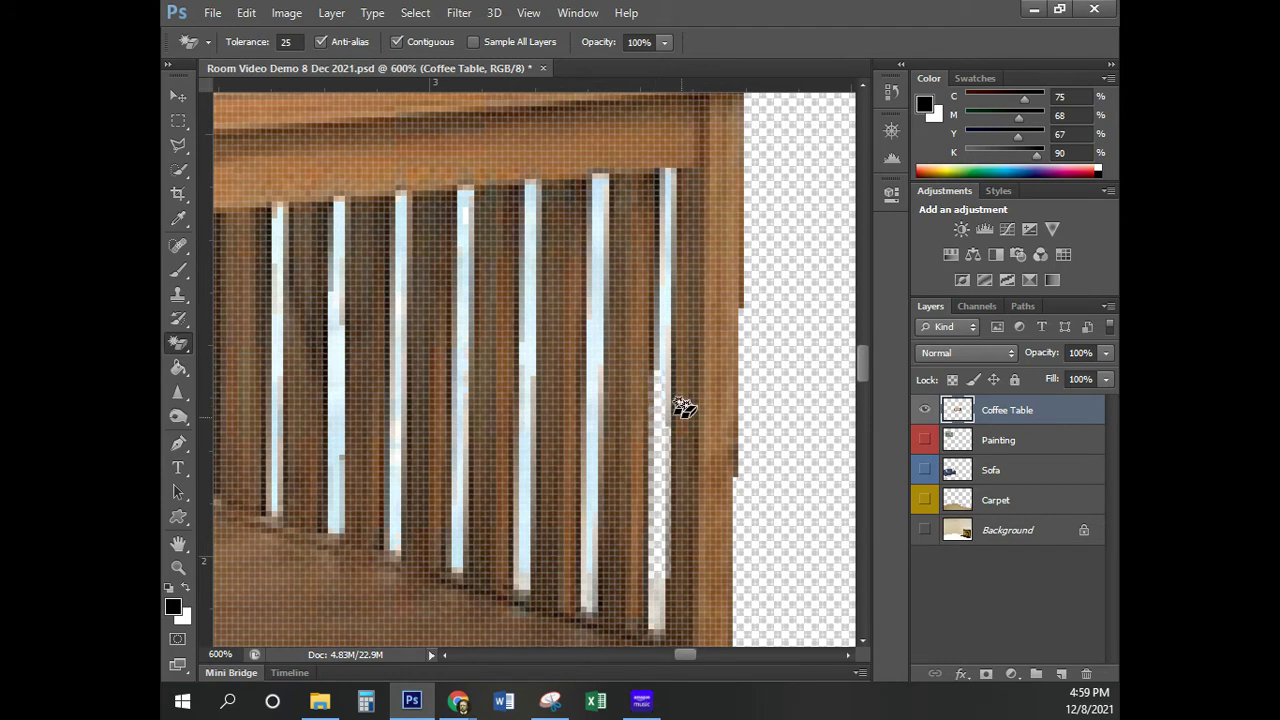
pyautogui.click(664, 322)
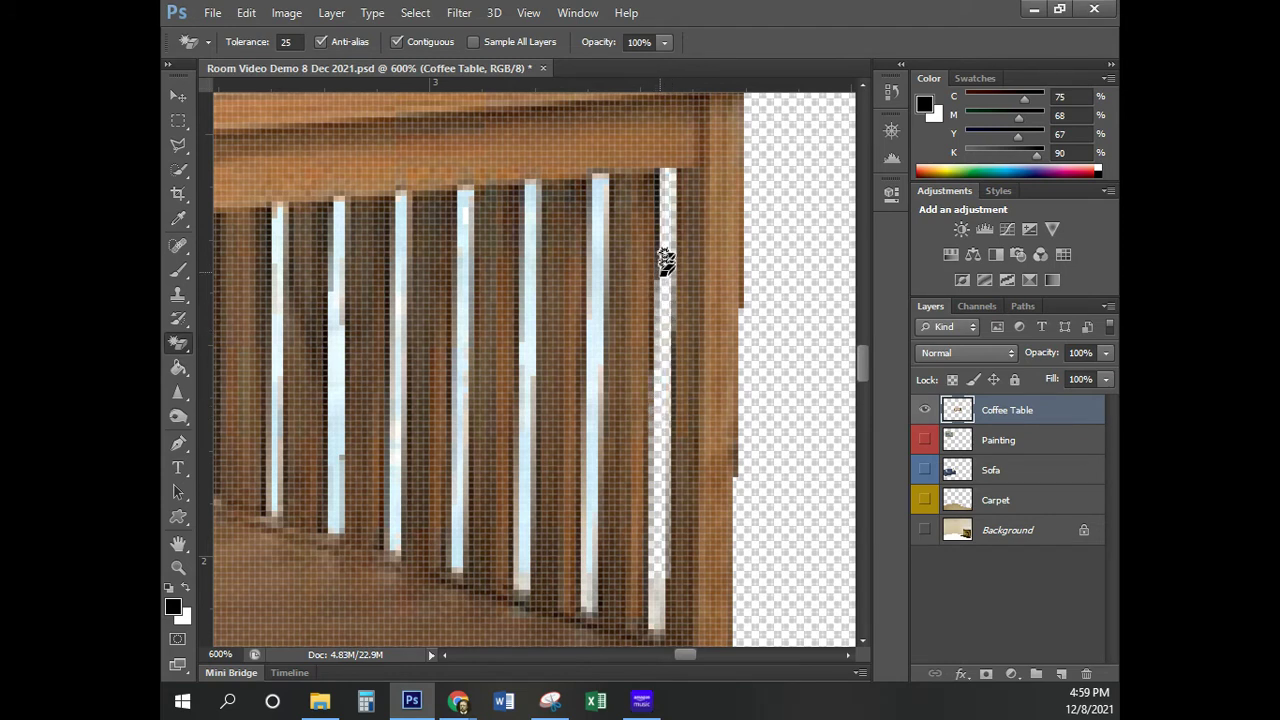
pyautogui.click(660, 597)
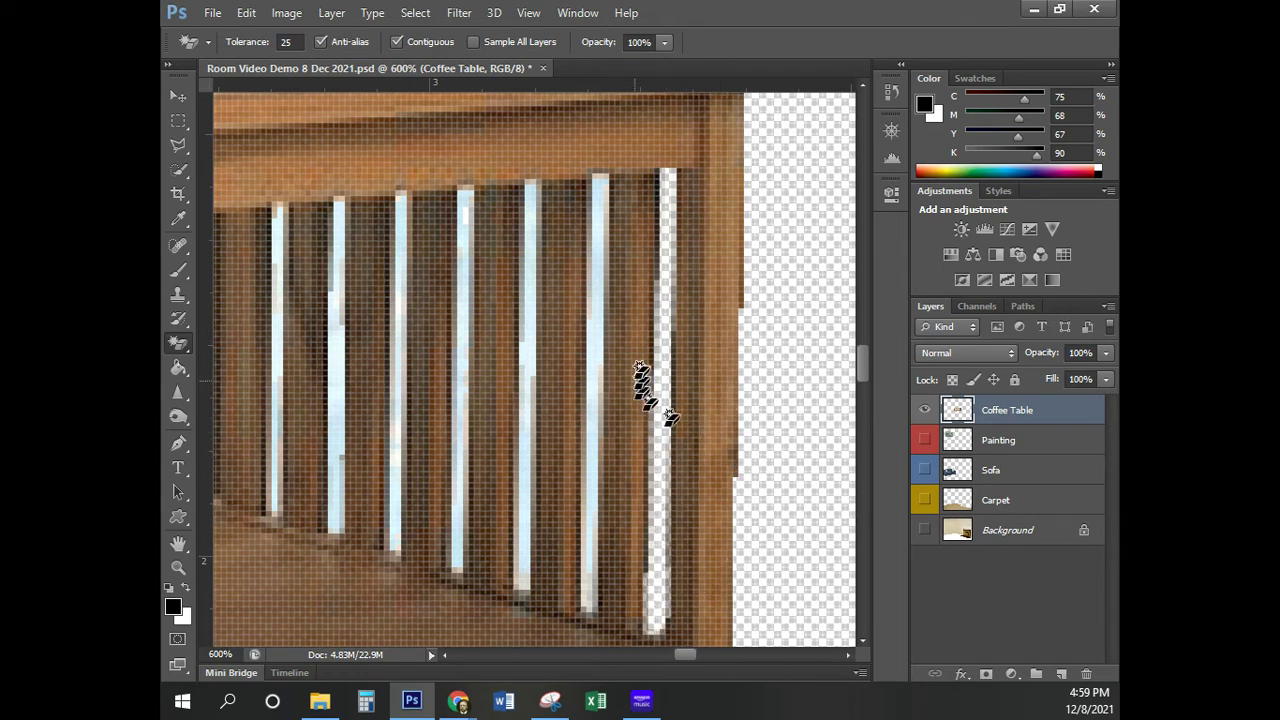
# Erase the light blue strips in the second and third slat gaps from the right with the Magic Eraser
pyautogui.click(590, 370)
pyautogui.click(588, 608)
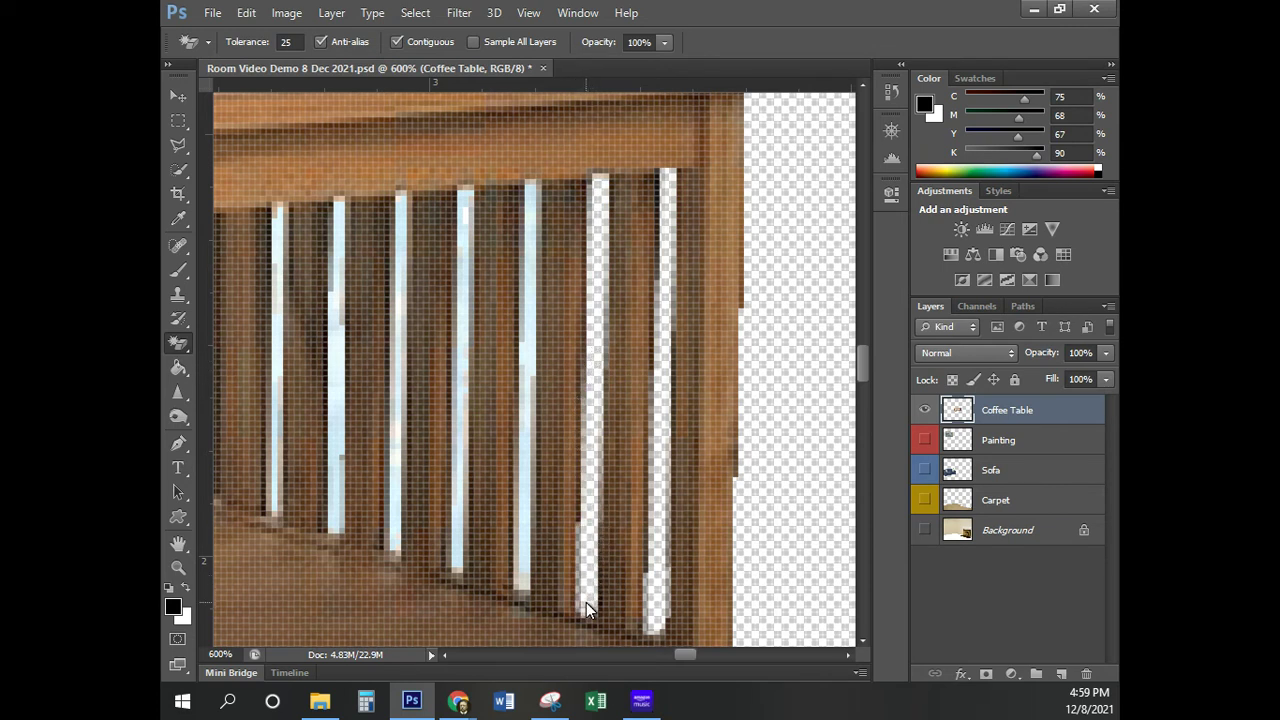
pyautogui.click(530, 366)
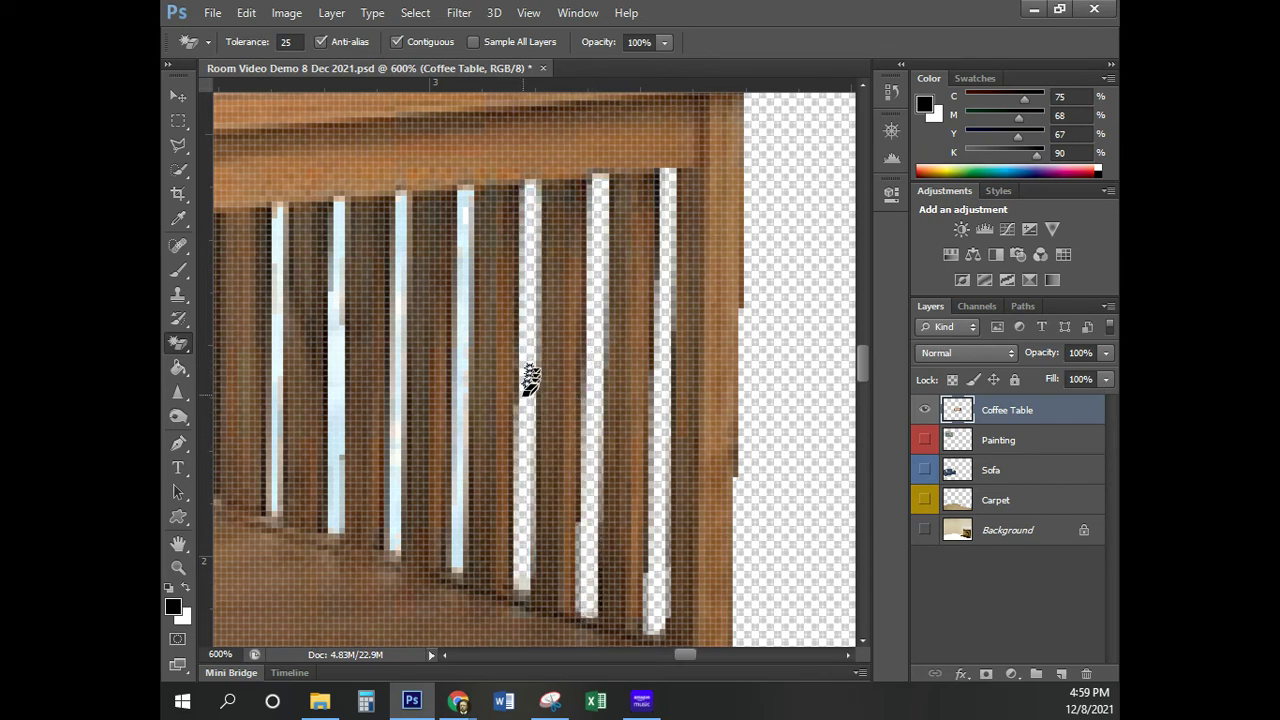
# Try the Magic Eraser on the fourth slat gap from the right, undo it, and outline that gap's blue strip with the Polygonal Lasso
pyautogui.click(460, 366)
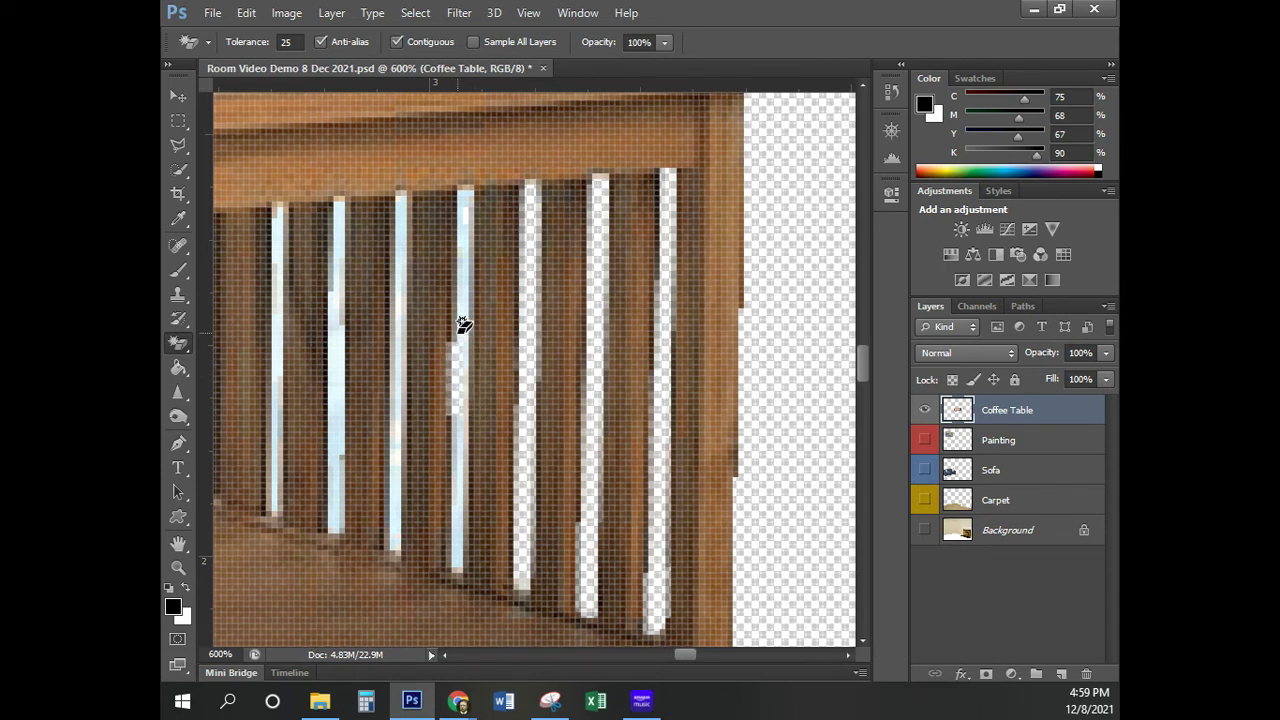
pyautogui.hotkey('ctrl', 'z')
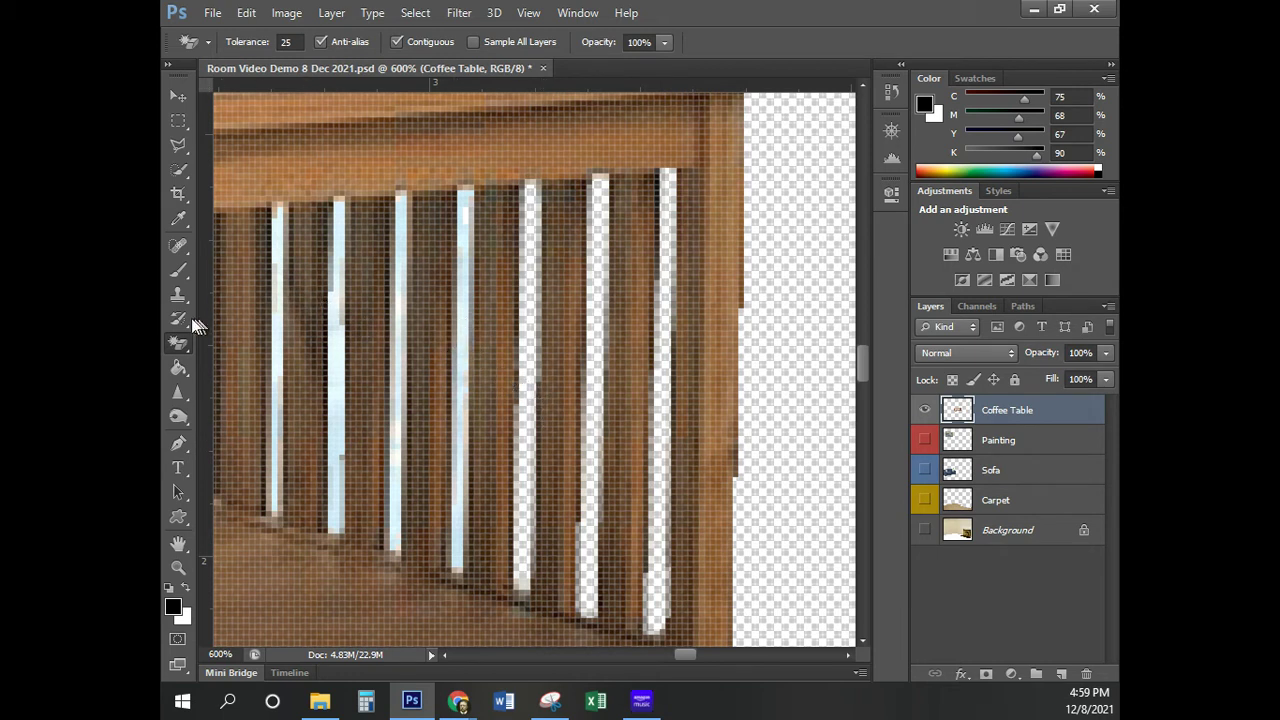
pyautogui.click(184, 145)
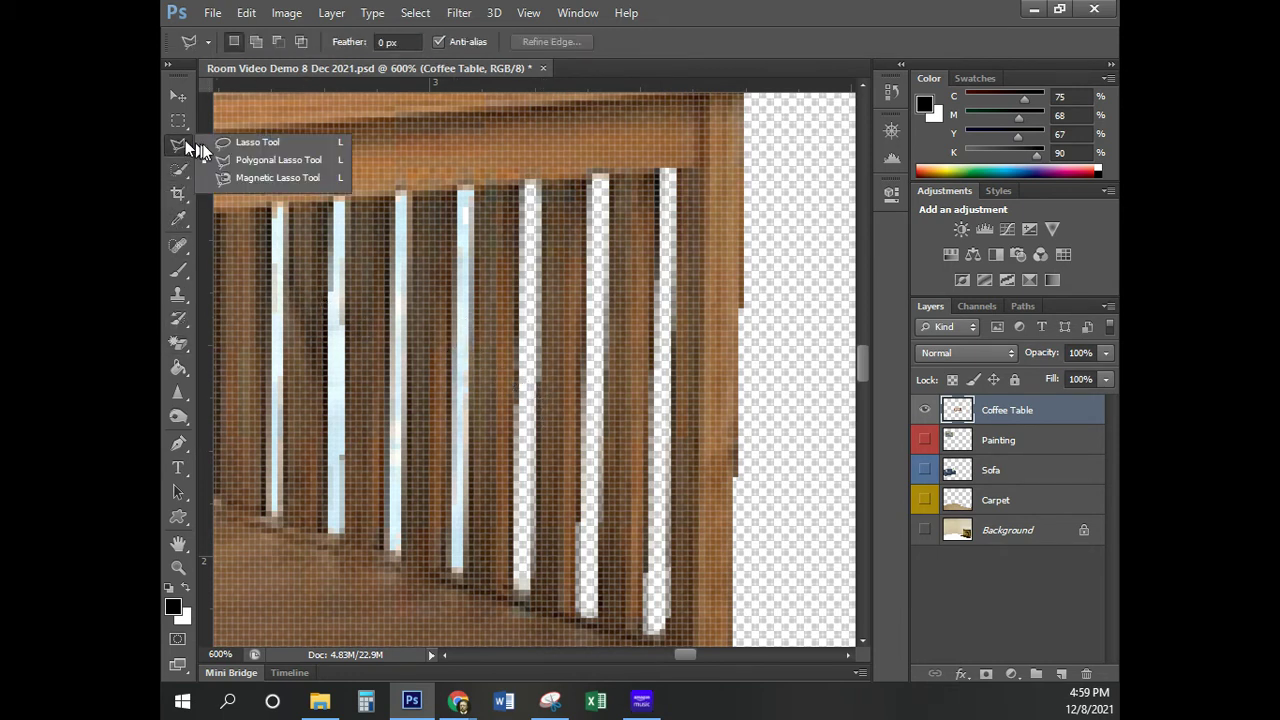
pyautogui.click(249, 161)
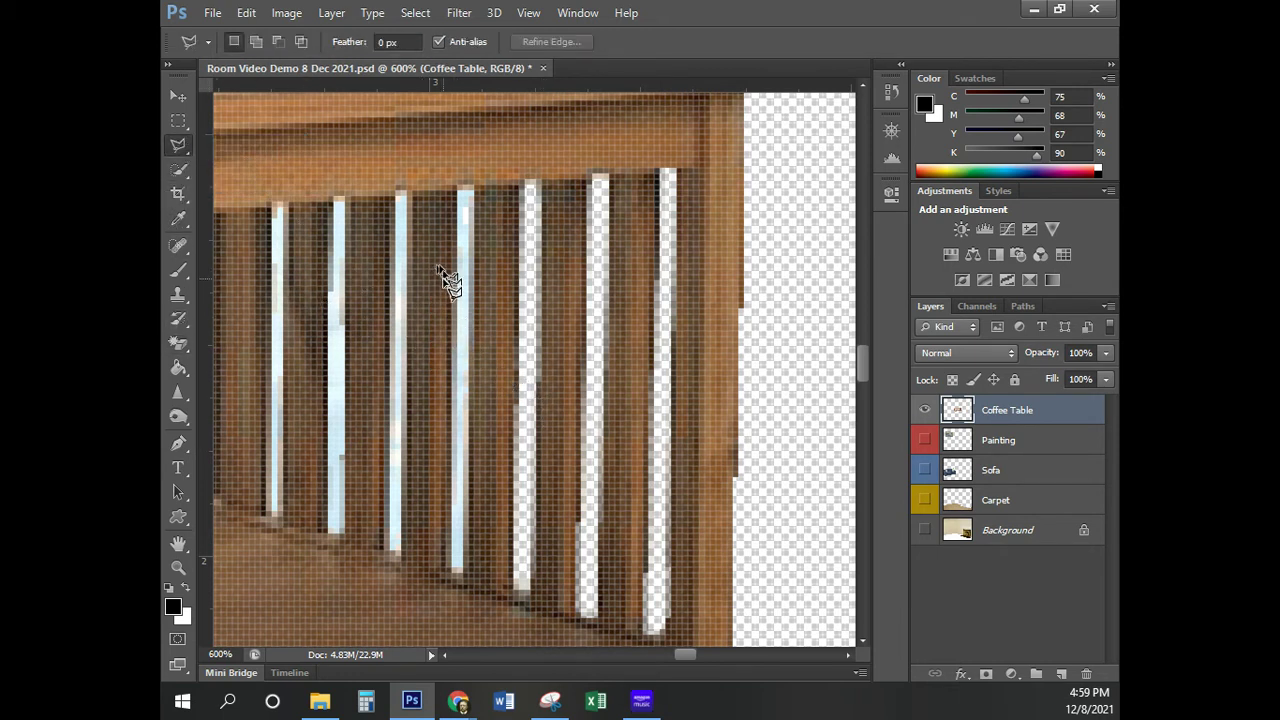
pyautogui.click(458, 194)
pyautogui.click(464, 576)
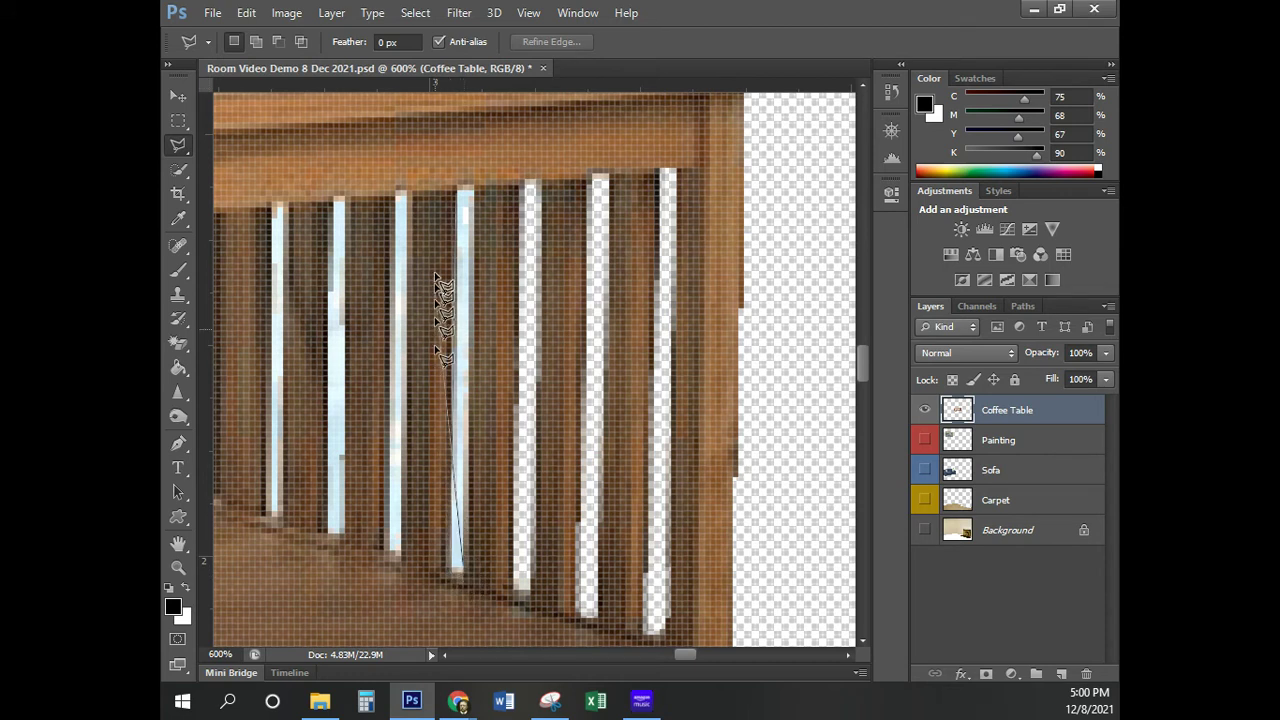
pyautogui.click(455, 191)
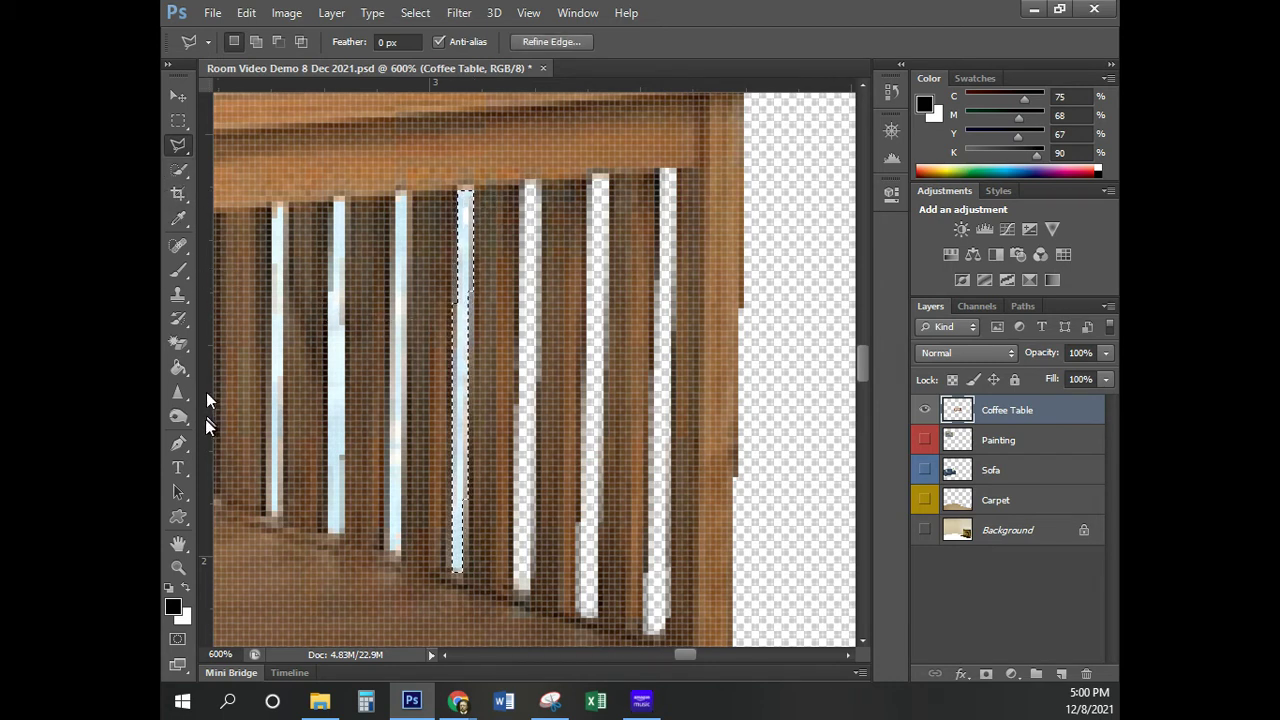
# Erase the selected blue strip in the middle slat gap using the regular Eraser with a 35 px brush
pyautogui.click(180, 349)
pyautogui.click(270, 341)
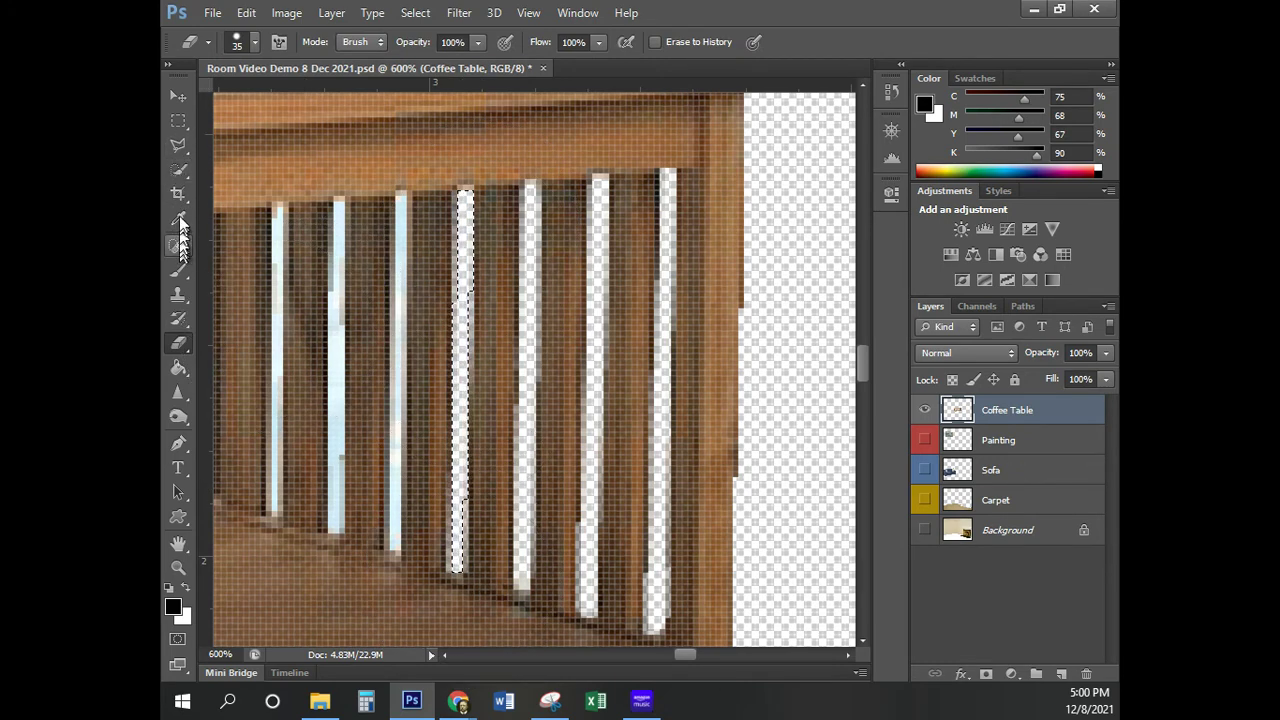
pyautogui.click(185, 93)
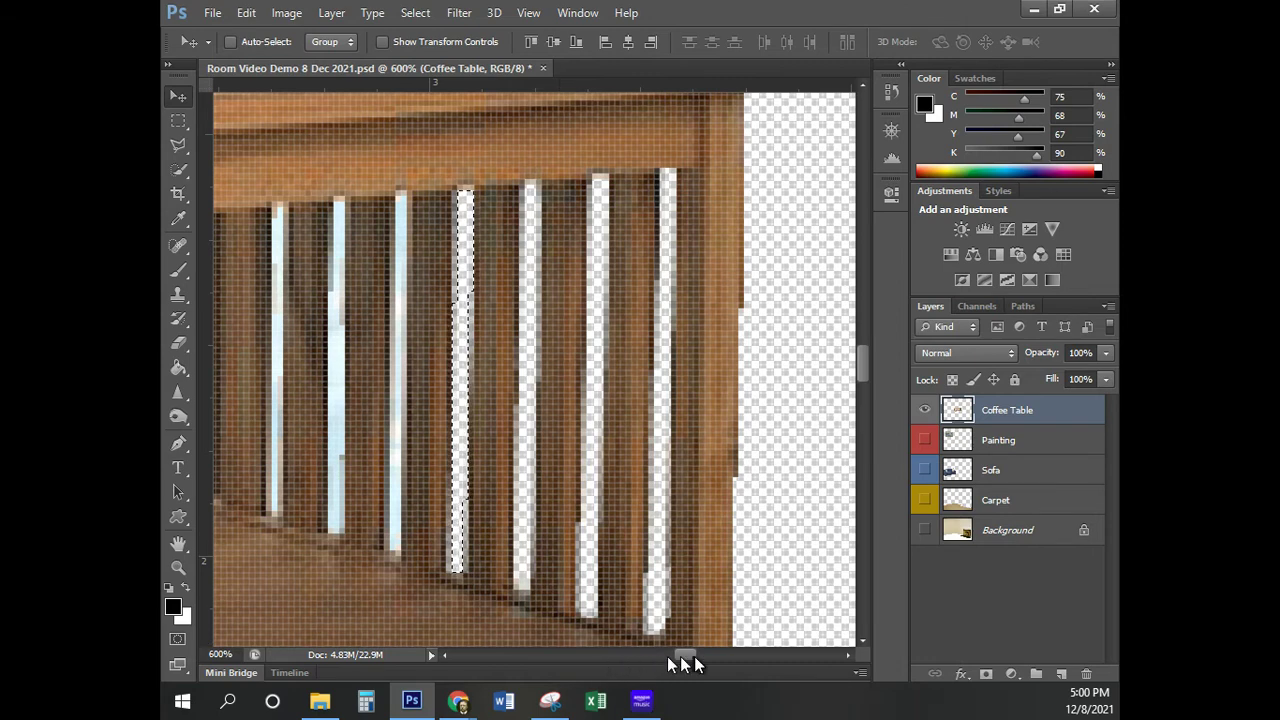
# Deselect the cleared strip, try the Magic Eraser on the fifth slat gap from the right, and revert that erasure through the history
pyautogui.moveTo(690, 656); pyautogui.dragTo(679, 659)
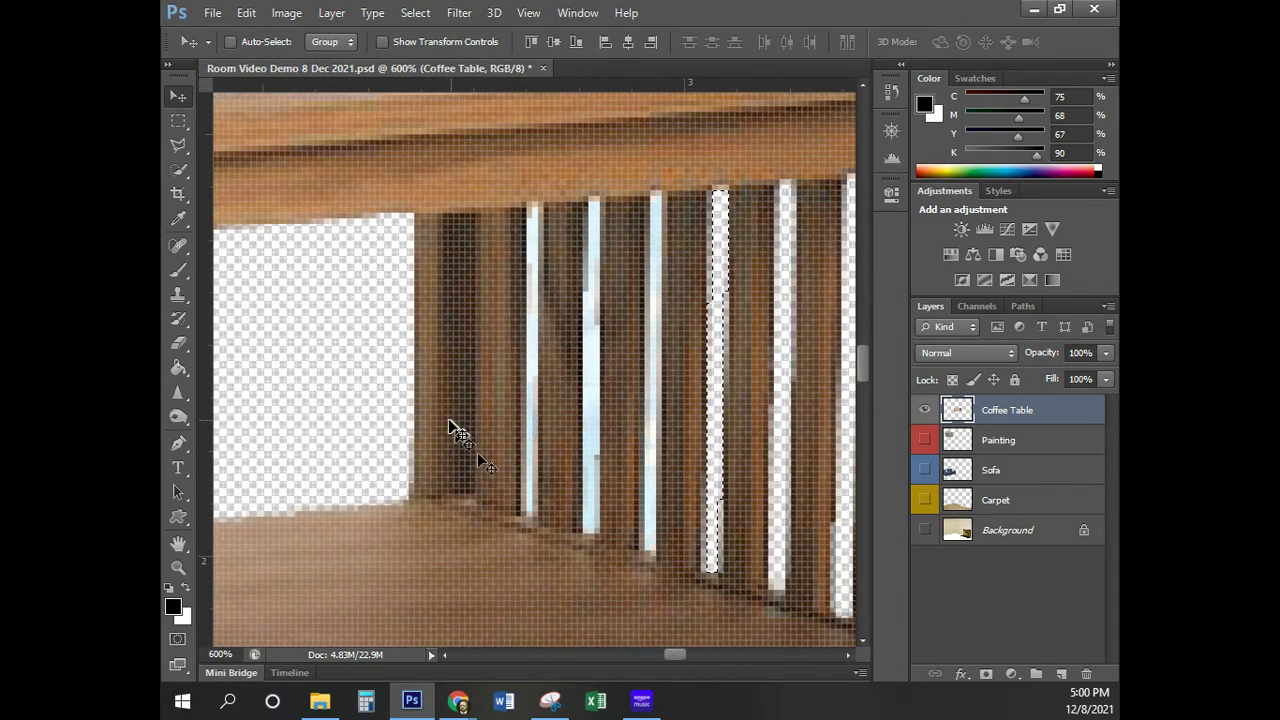
pyautogui.rightClick(178, 348)
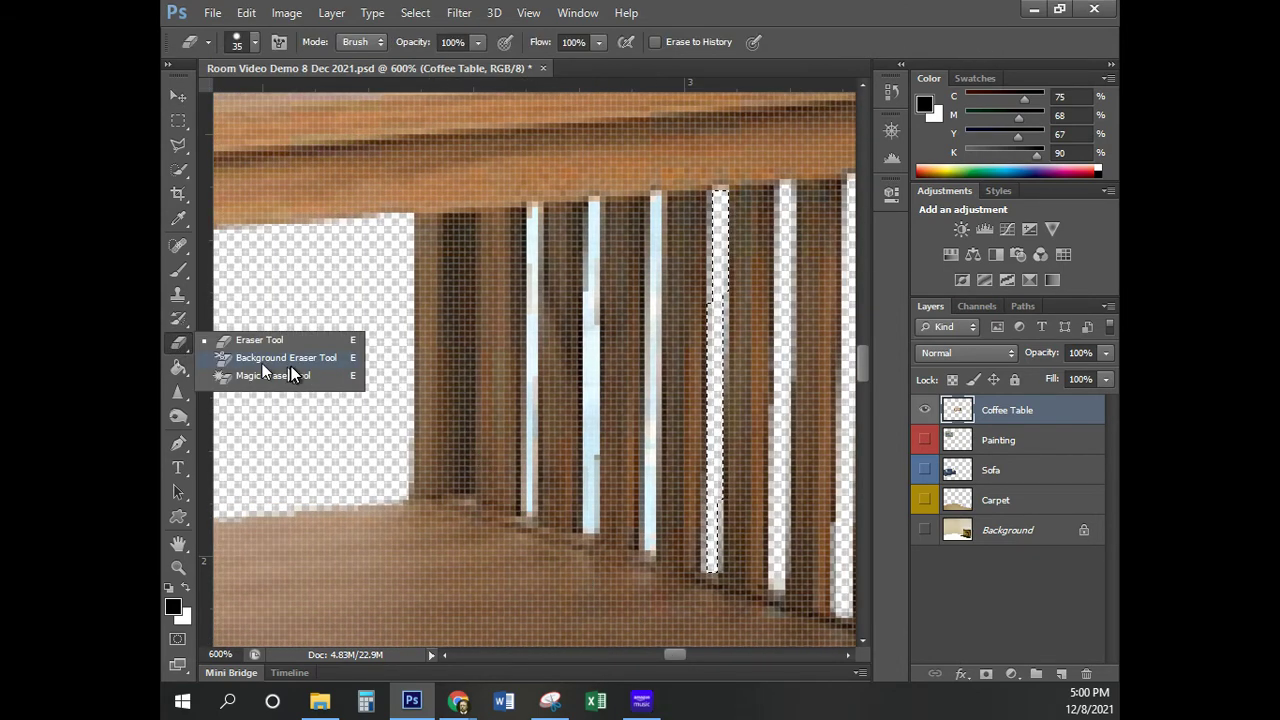
pyautogui.click(280, 374)
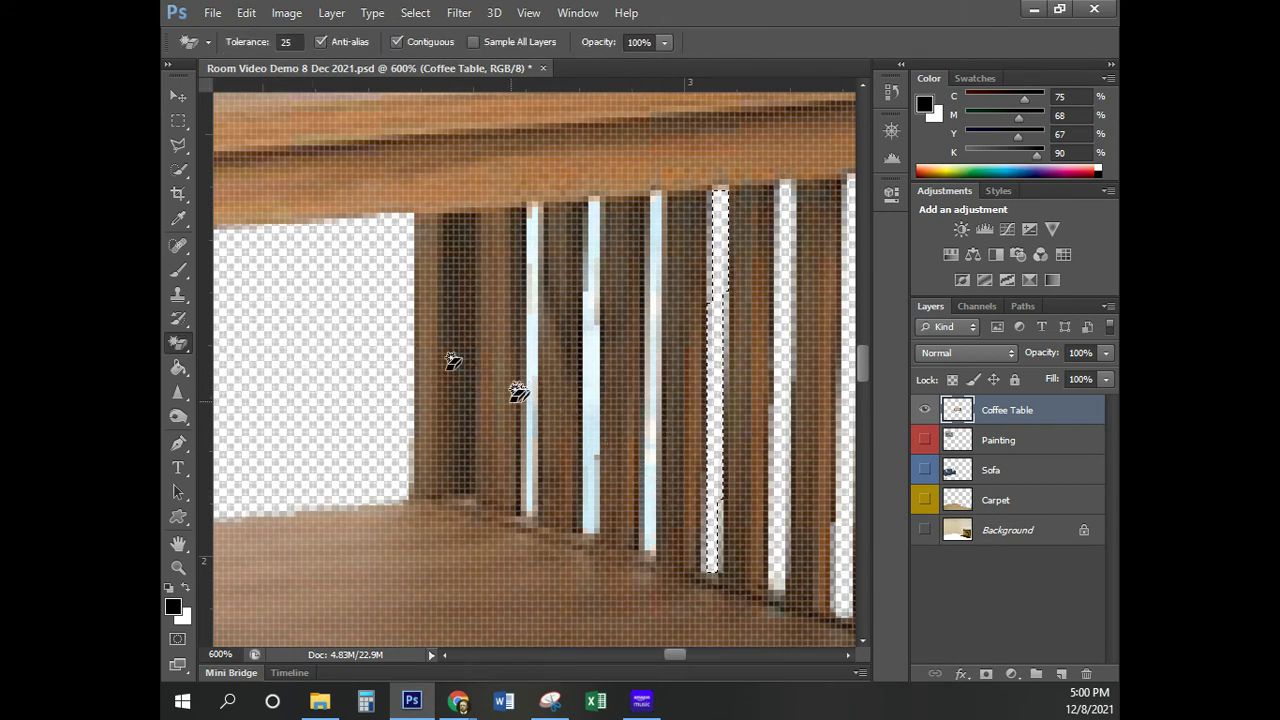
pyautogui.hotkey('ctrl', 'd')
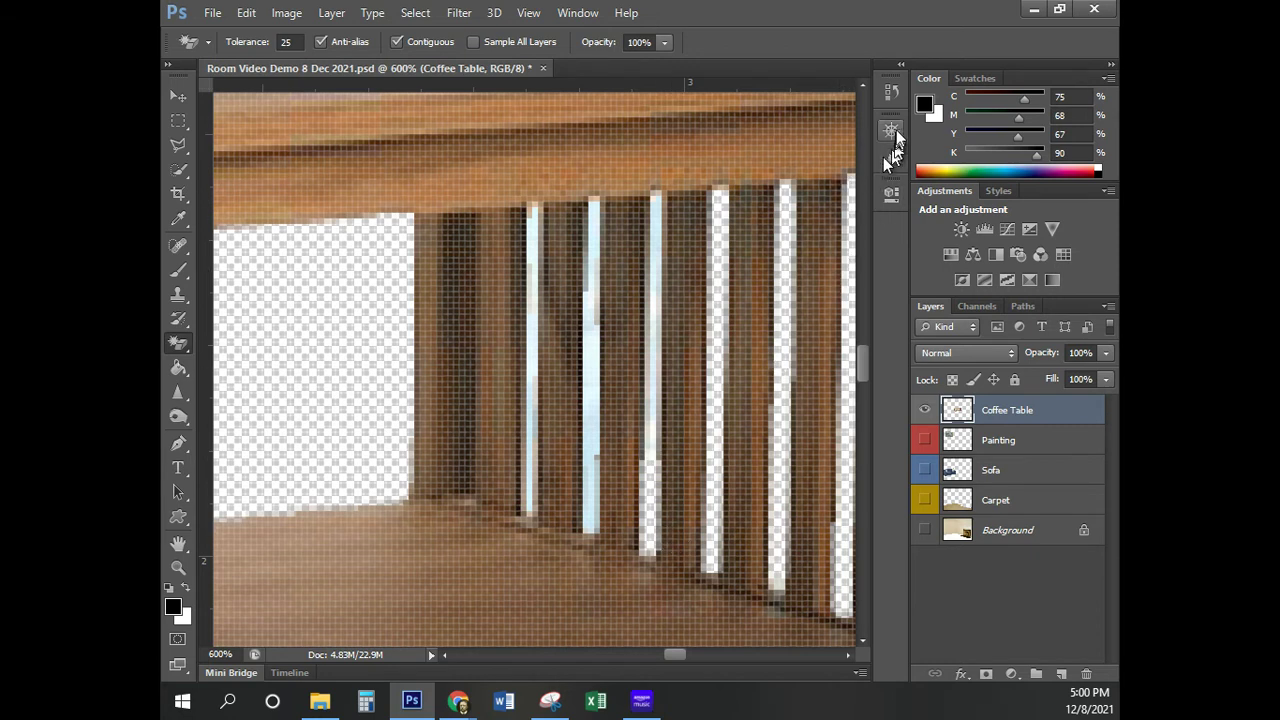
pyautogui.click(891, 91)
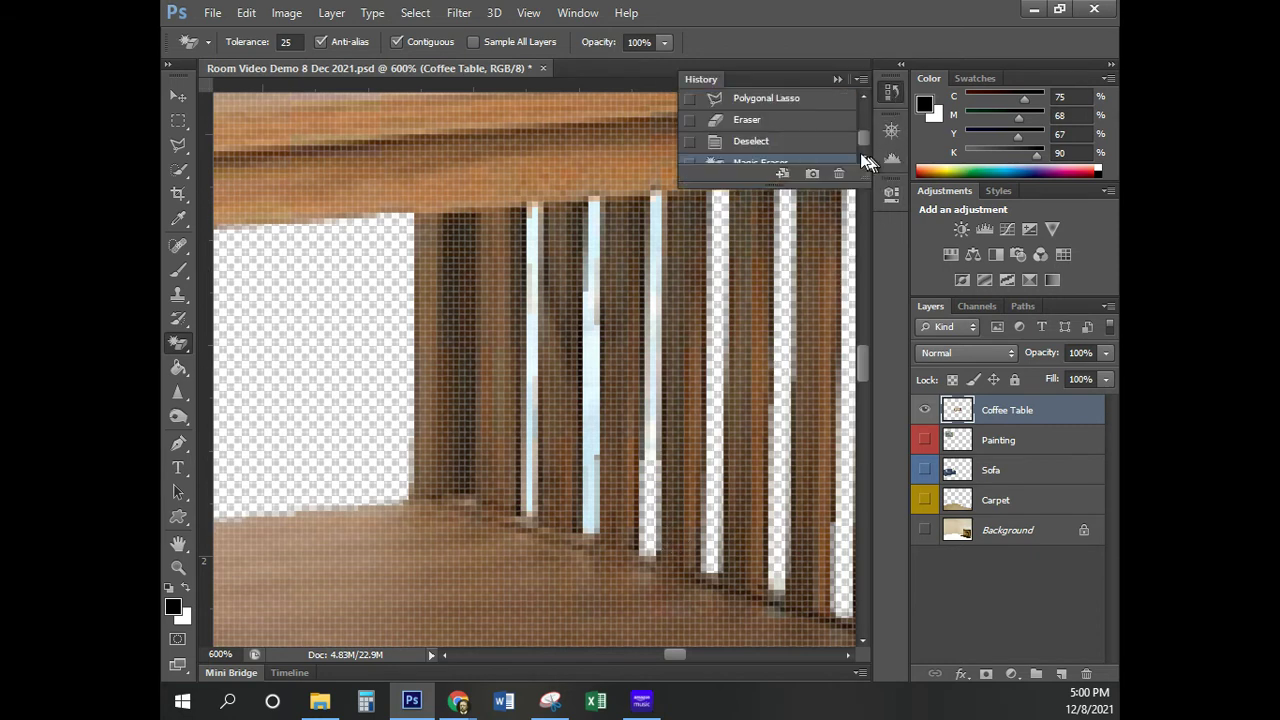
pyautogui.click(760, 142)
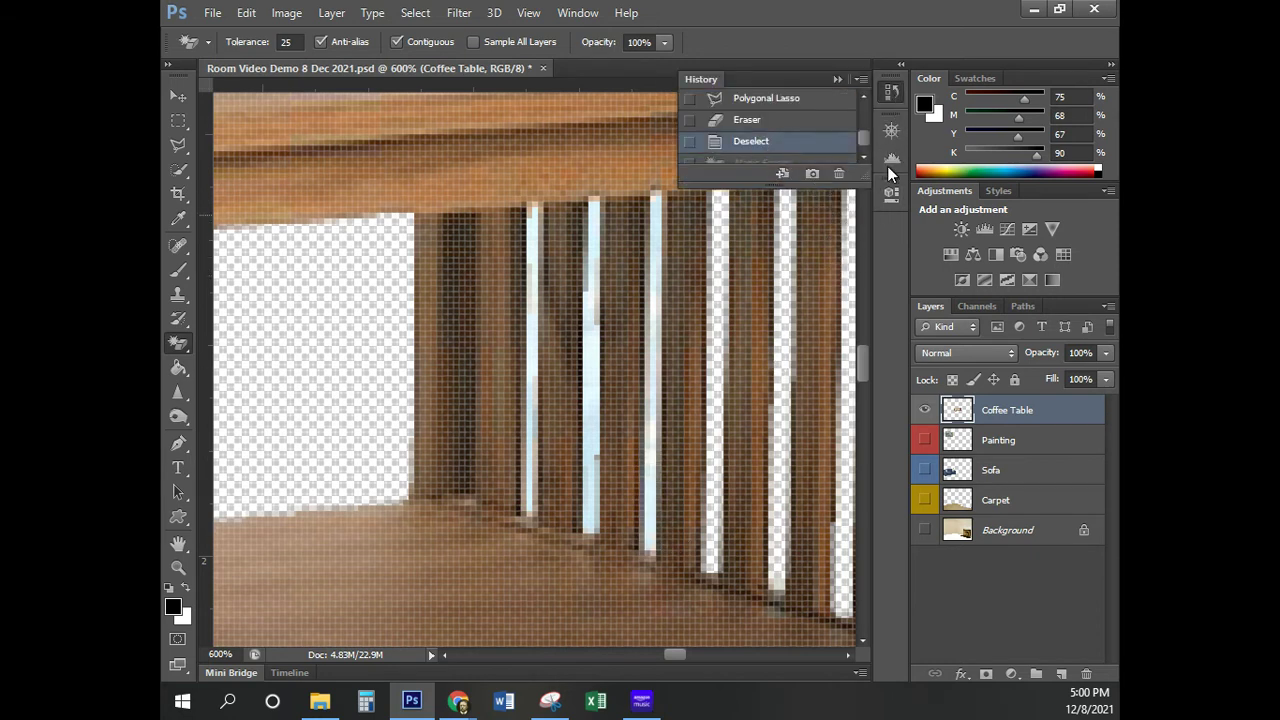
pyautogui.click(891, 91)
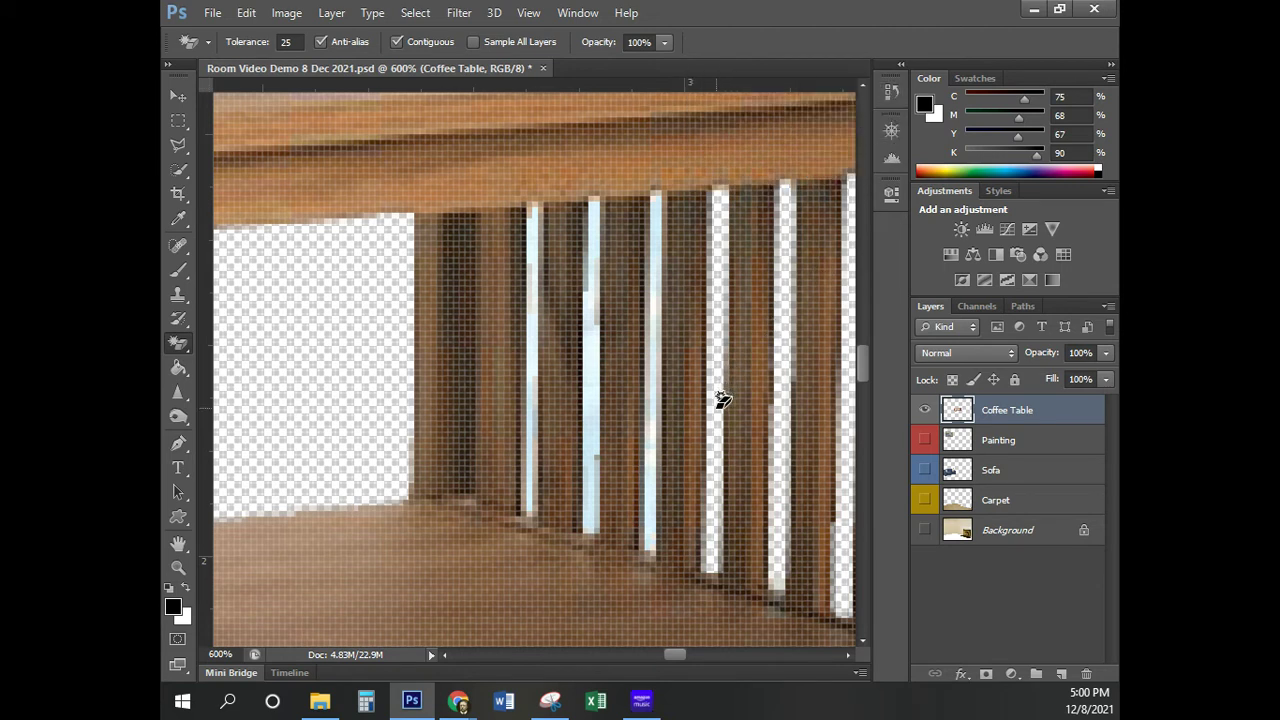
# Outline the blue strip in the fifth slat gap from the right with the Polygonal Lasso, erase it with the 35 px Eraser, and deselect
pyautogui.click(178, 146)
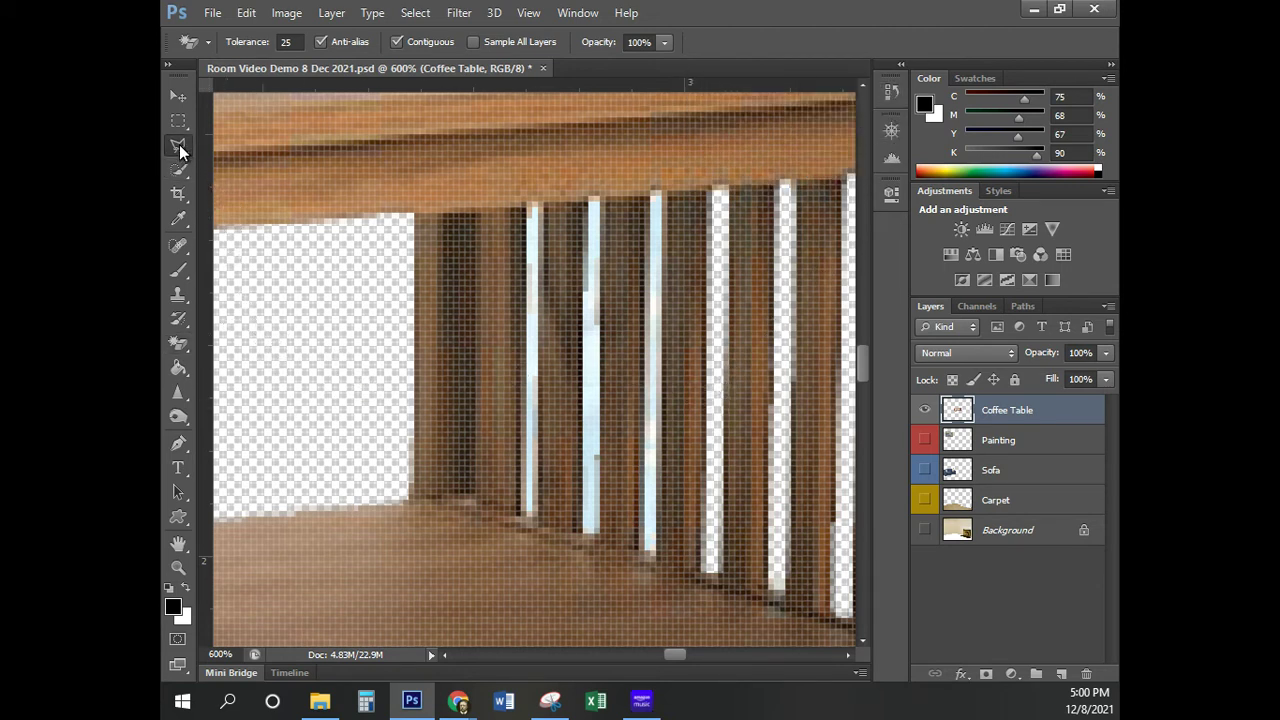
pyautogui.click(659, 196)
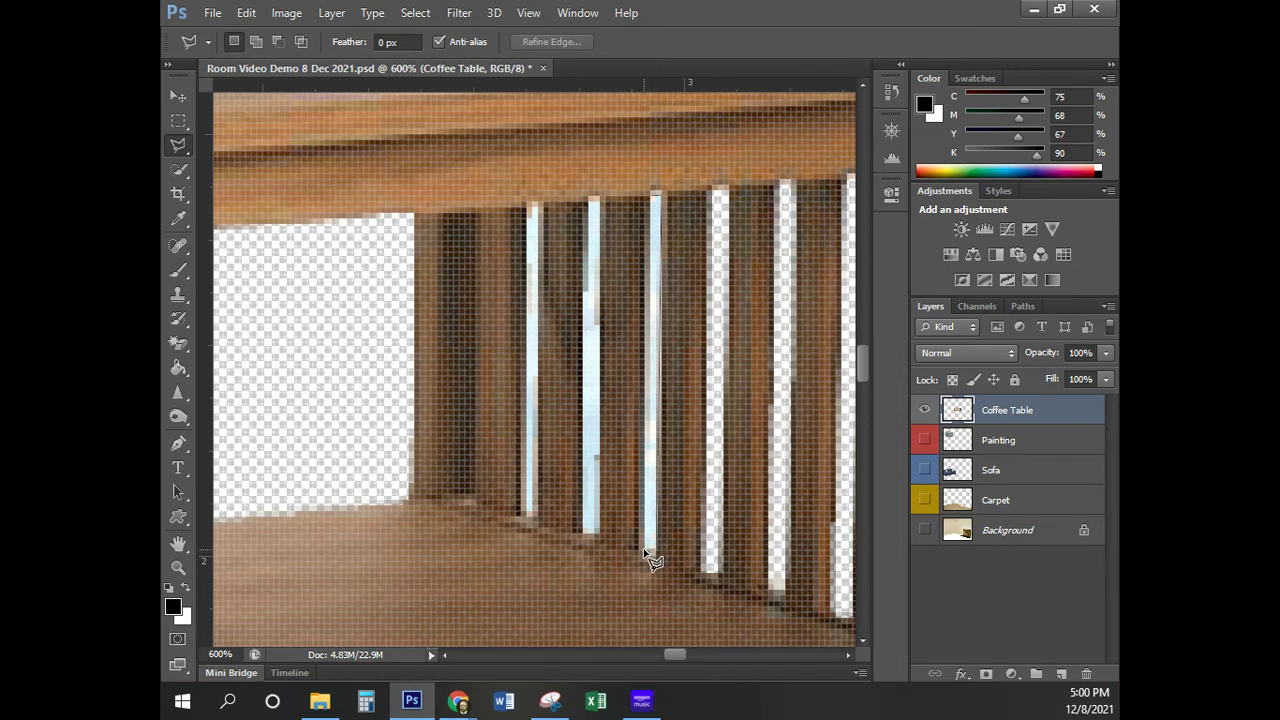
pyautogui.click(646, 551)
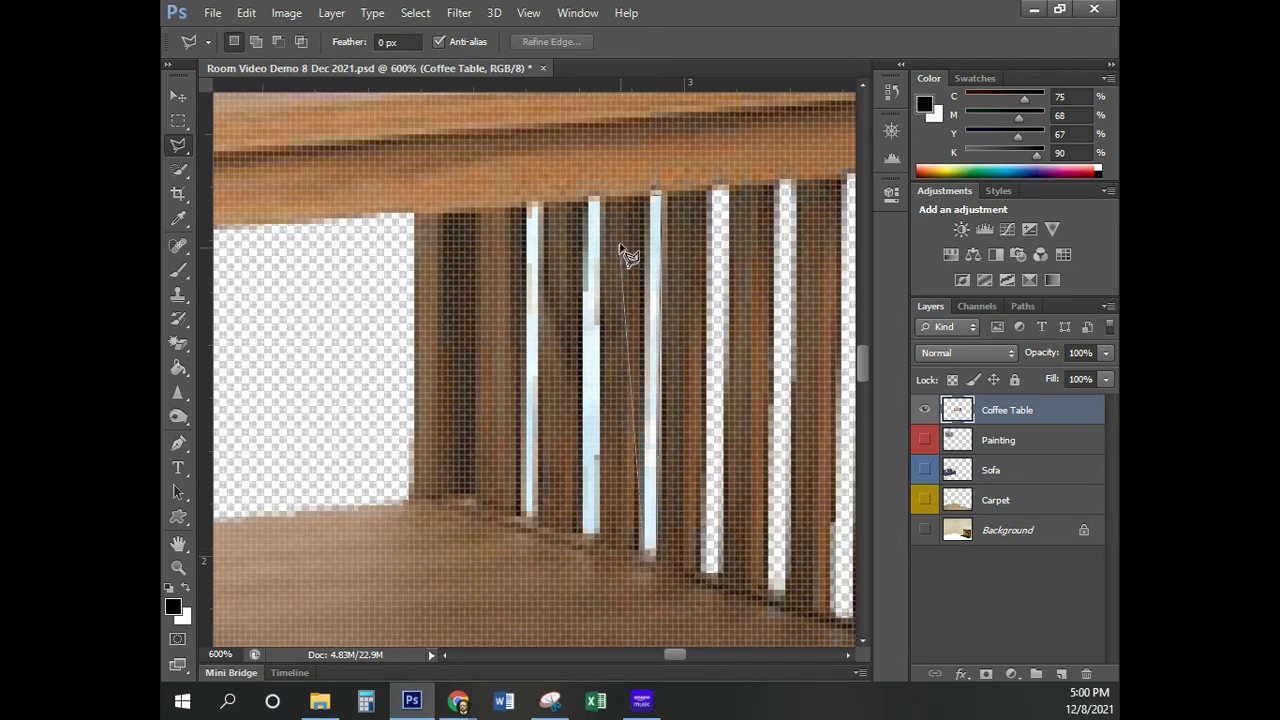
pyautogui.click(659, 207)
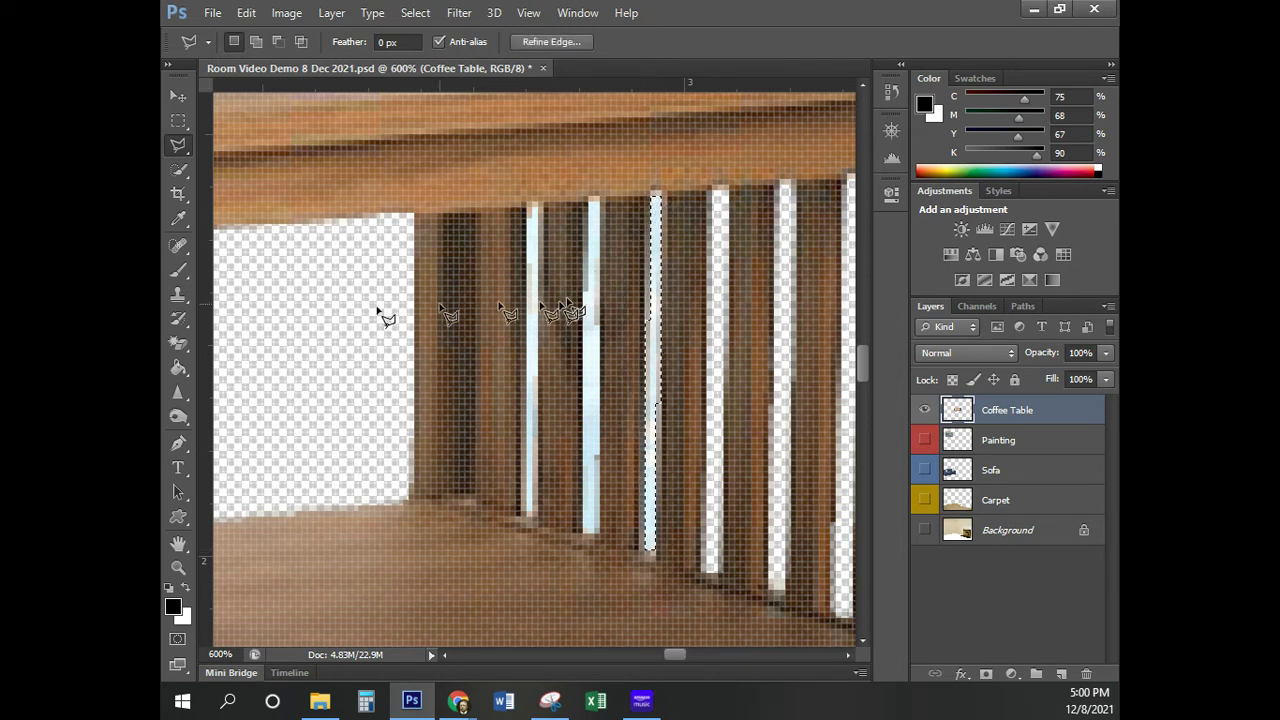
pyautogui.click(176, 345)
pyautogui.click(258, 340)
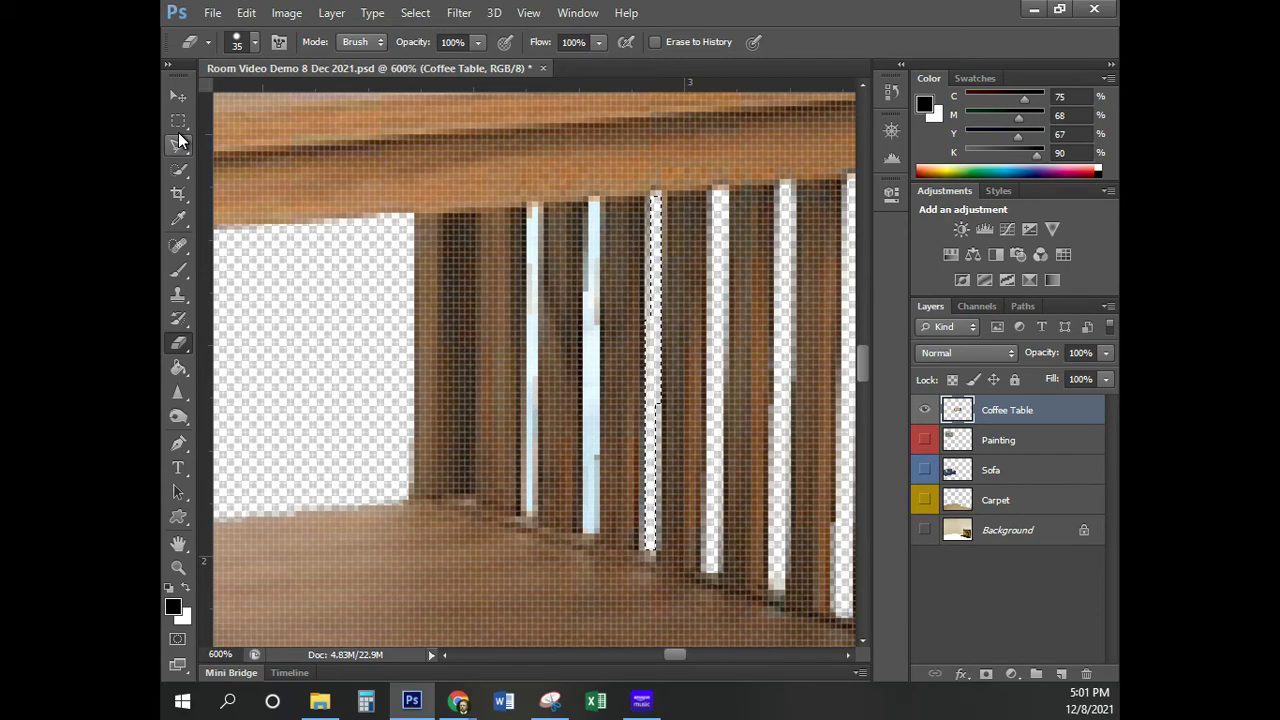
pyautogui.hotkey('ctrl', 'd')
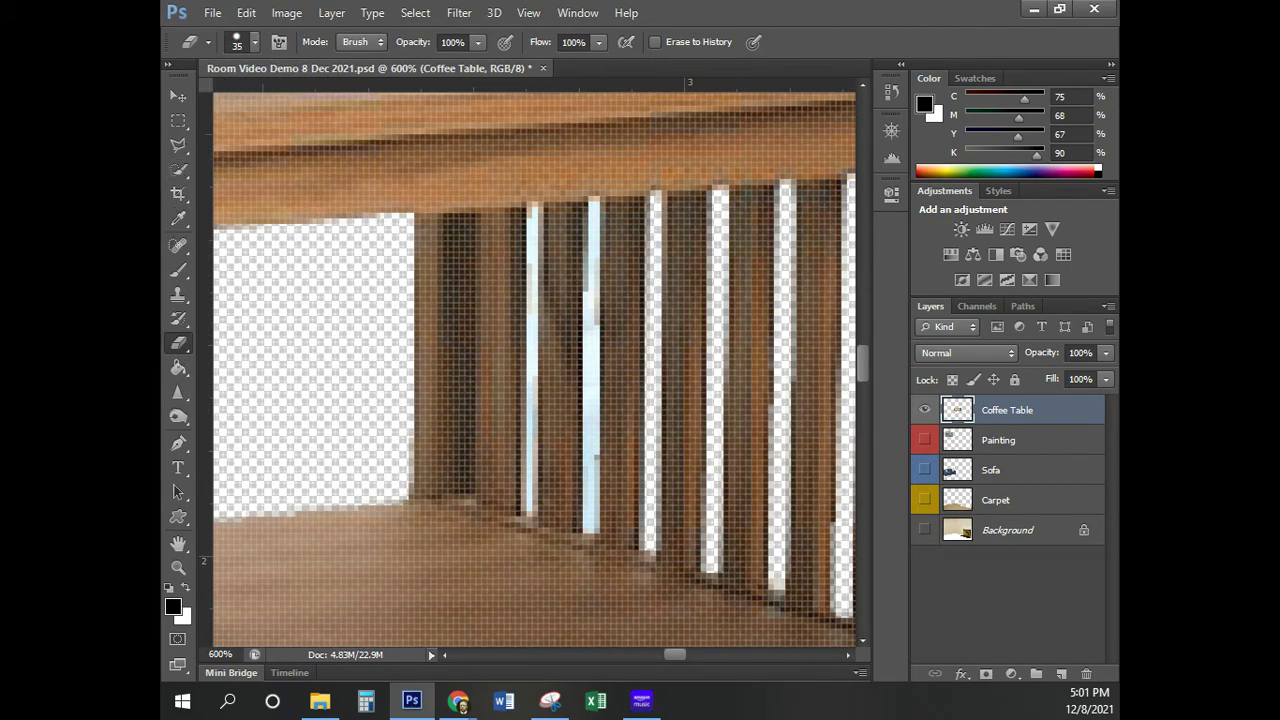
# Erase both parts of the light blue strip in the sixth slat gap from the right with the Magic Eraser at tolerance 25
pyautogui.rightClick(170, 341)
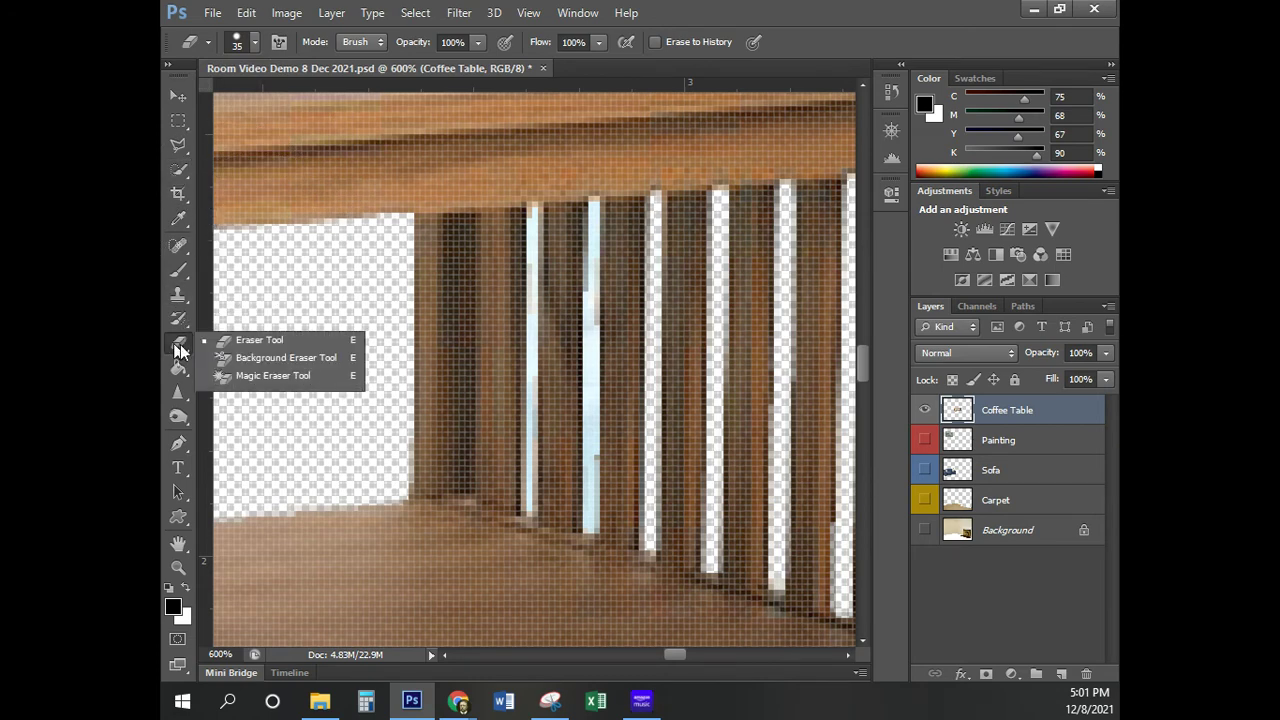
pyautogui.click(263, 376)
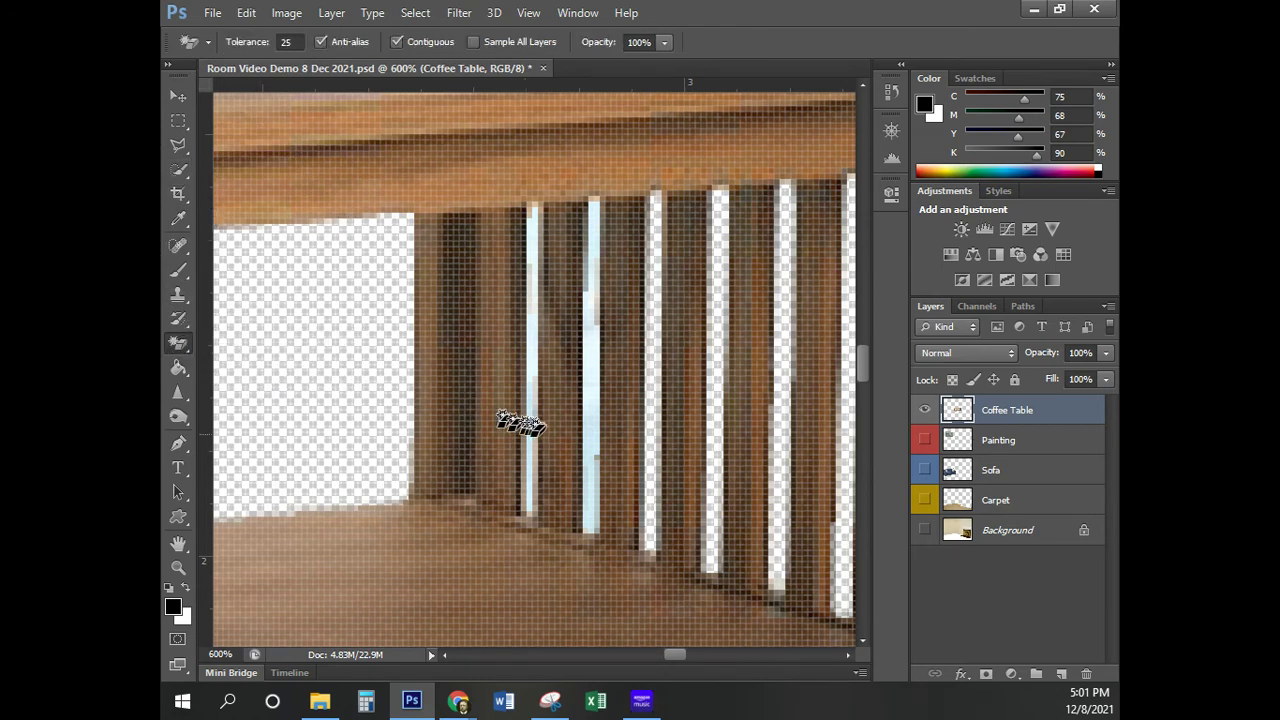
pyautogui.click(592, 393)
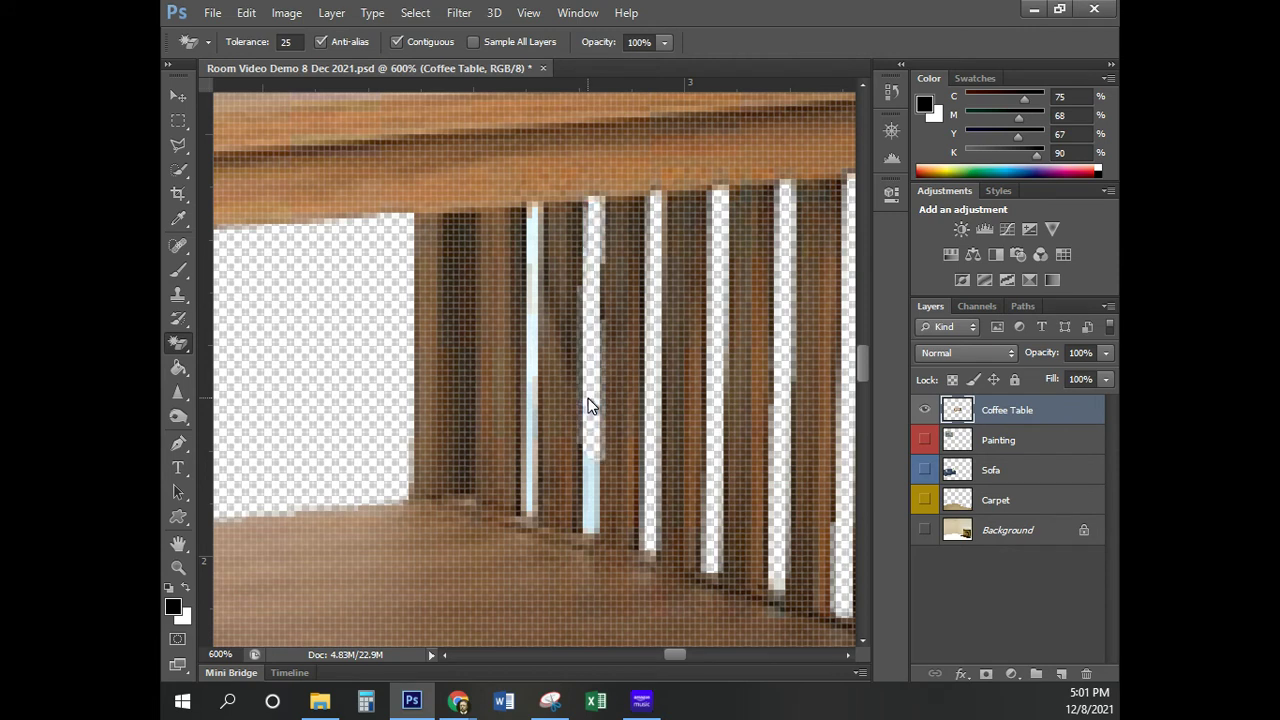
pyautogui.click(591, 485)
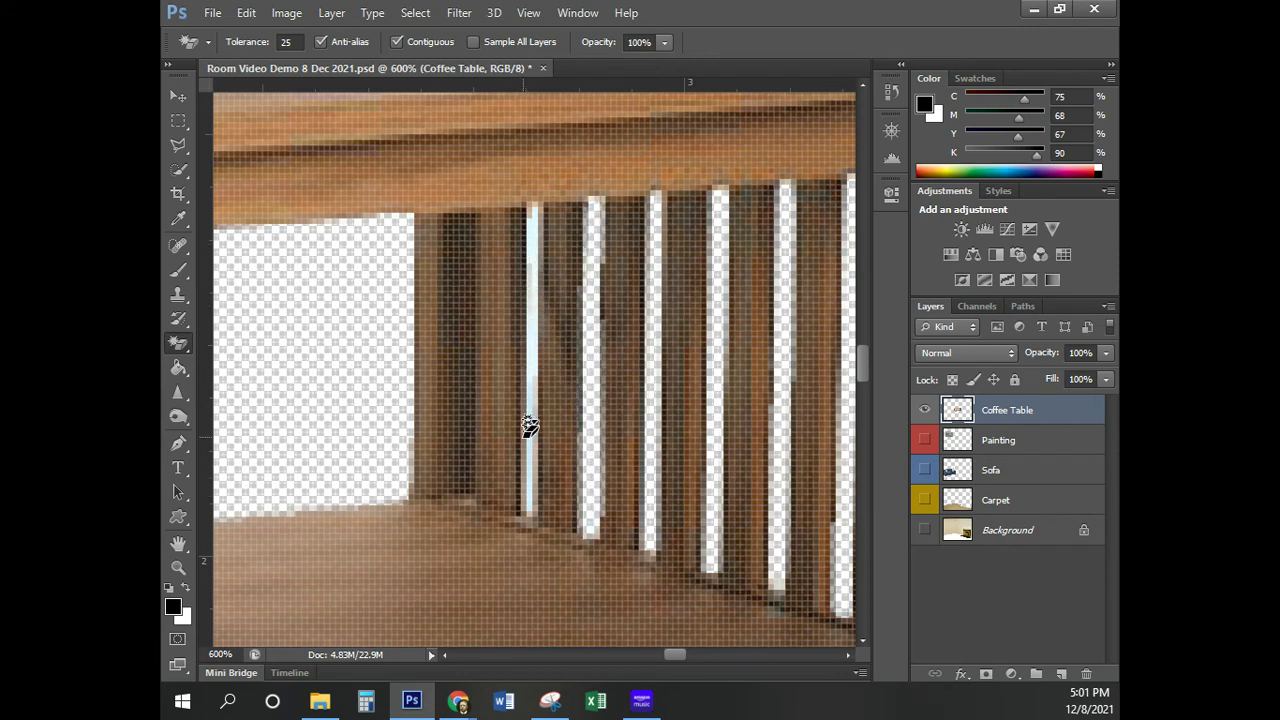
# Outline the last blue strip, in the leftmost slat gap, with the Polygonal Lasso, erase it with the 35 px Eraser, and deselect
pyautogui.rightClick(176, 150)
pyautogui.click(264, 157)
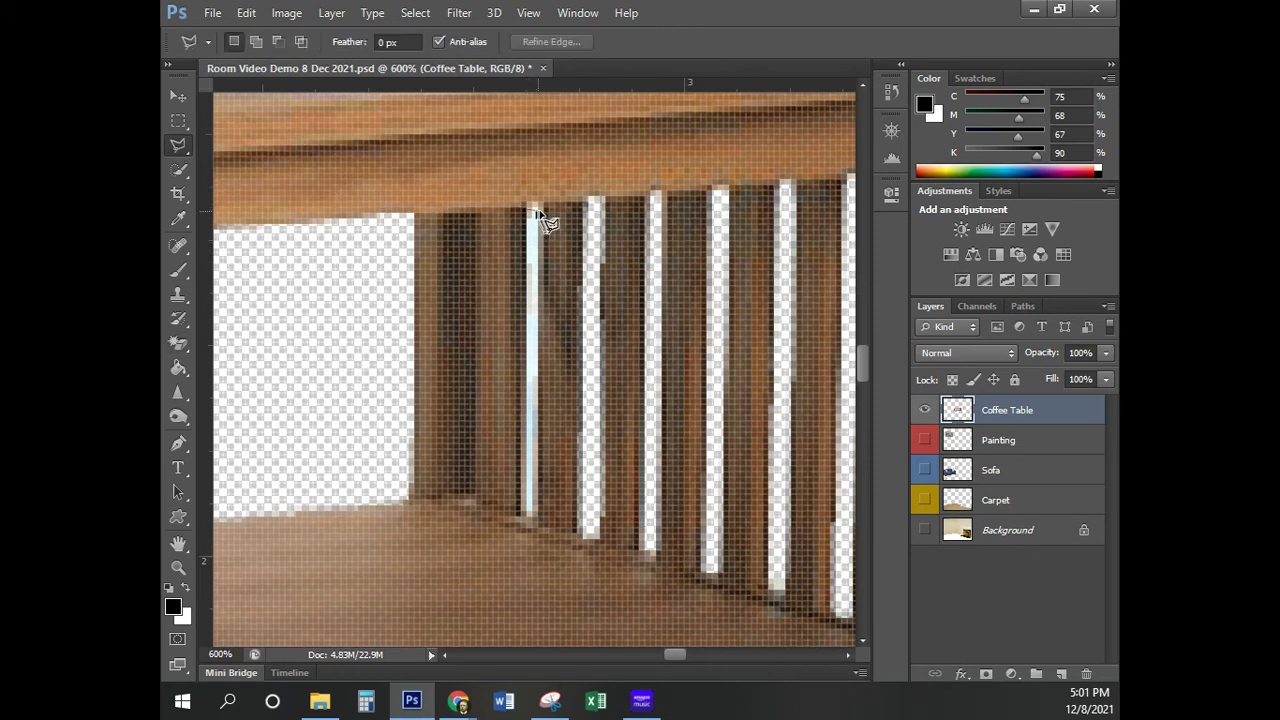
pyautogui.click(543, 214)
pyautogui.click(527, 211)
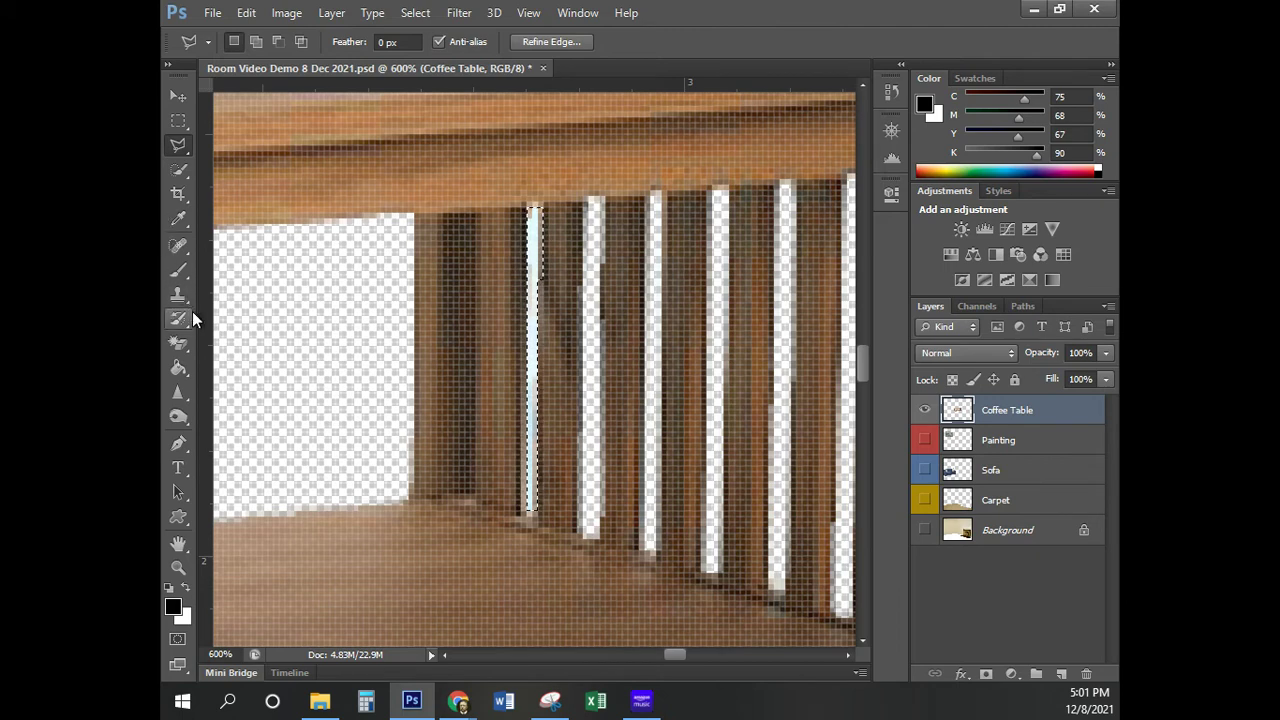
pyautogui.moveTo(176, 345)
pyautogui.mouseDown()
pyautogui.moveTo(229, 363)
pyautogui.moveTo(258, 339)
pyautogui.mouseUp()
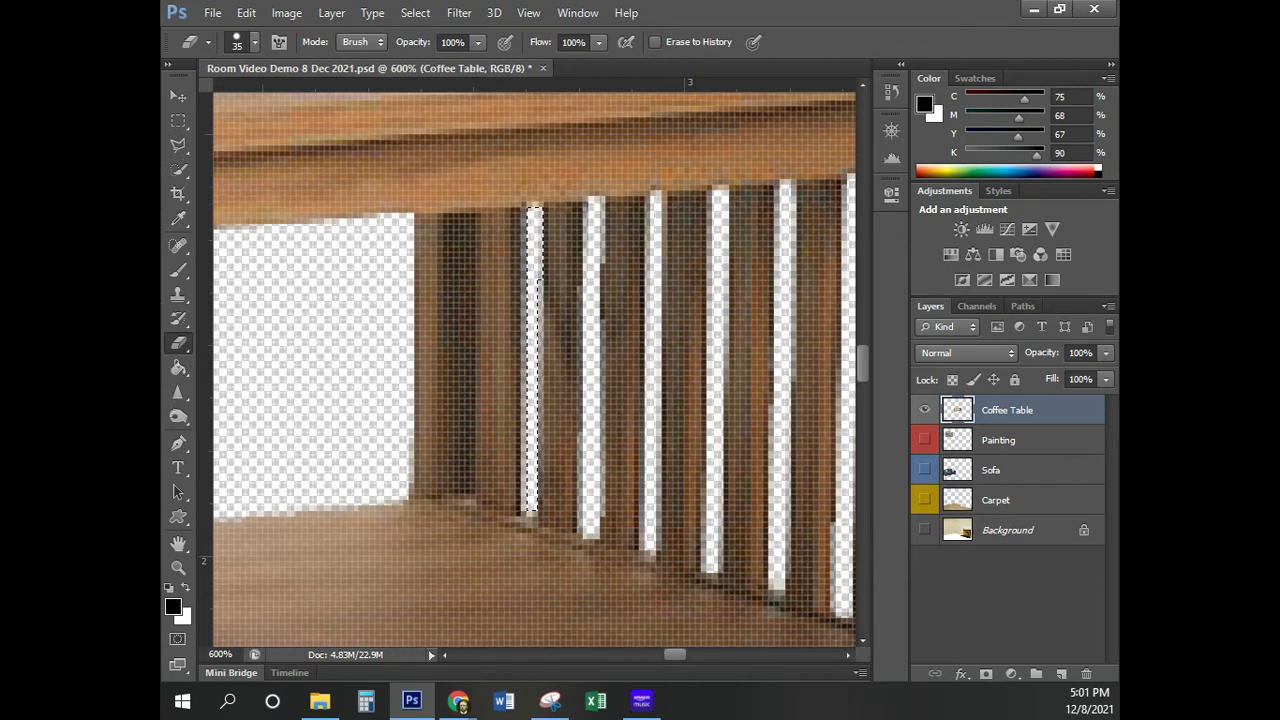
pyautogui.click(178, 96)
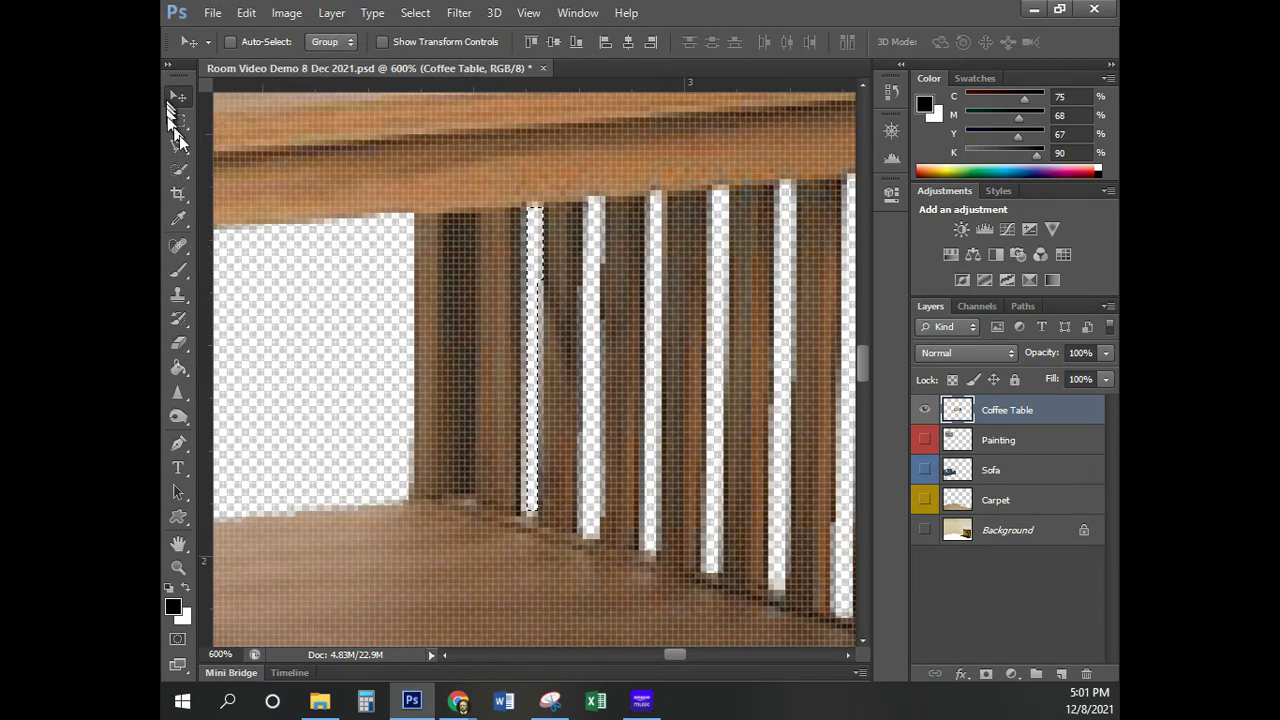
pyautogui.hotkey('ctrl', 'd')
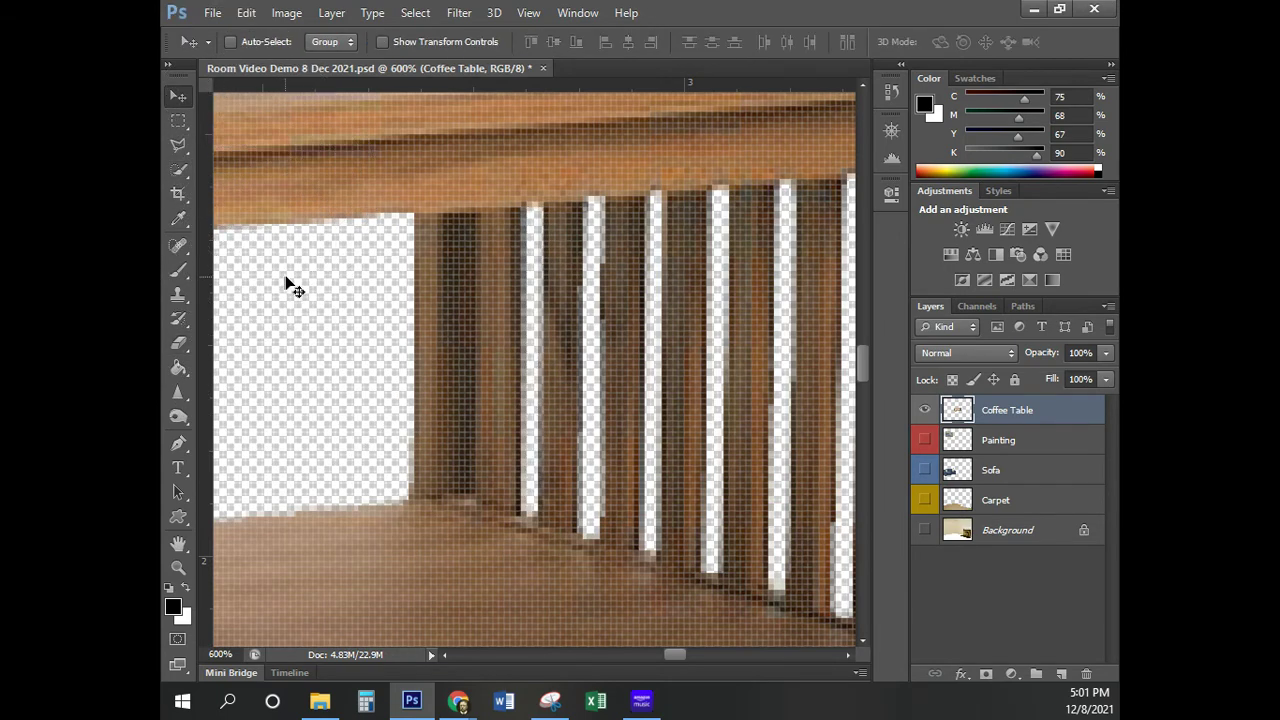
# Fit the whole image in view and show the Painting, Sofa, Carpet and Background layers again
pyautogui.hotkey('ctrl', '0')
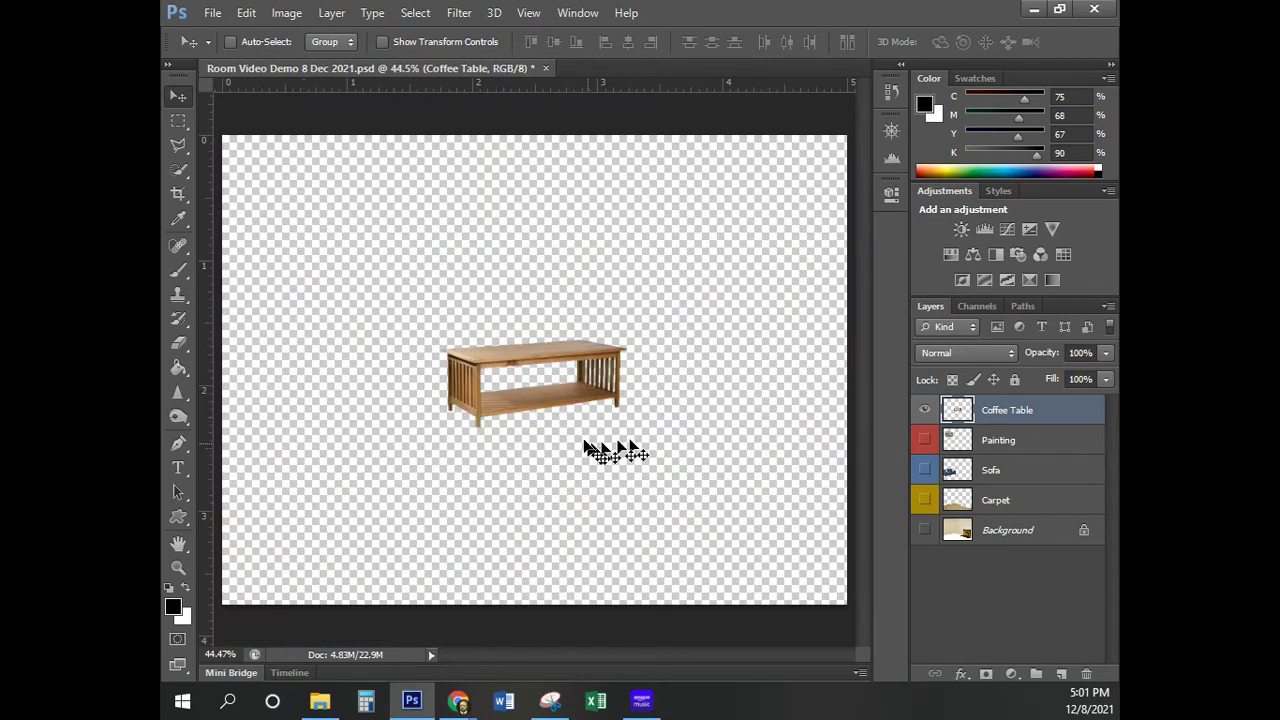
pyautogui.click(924, 440)
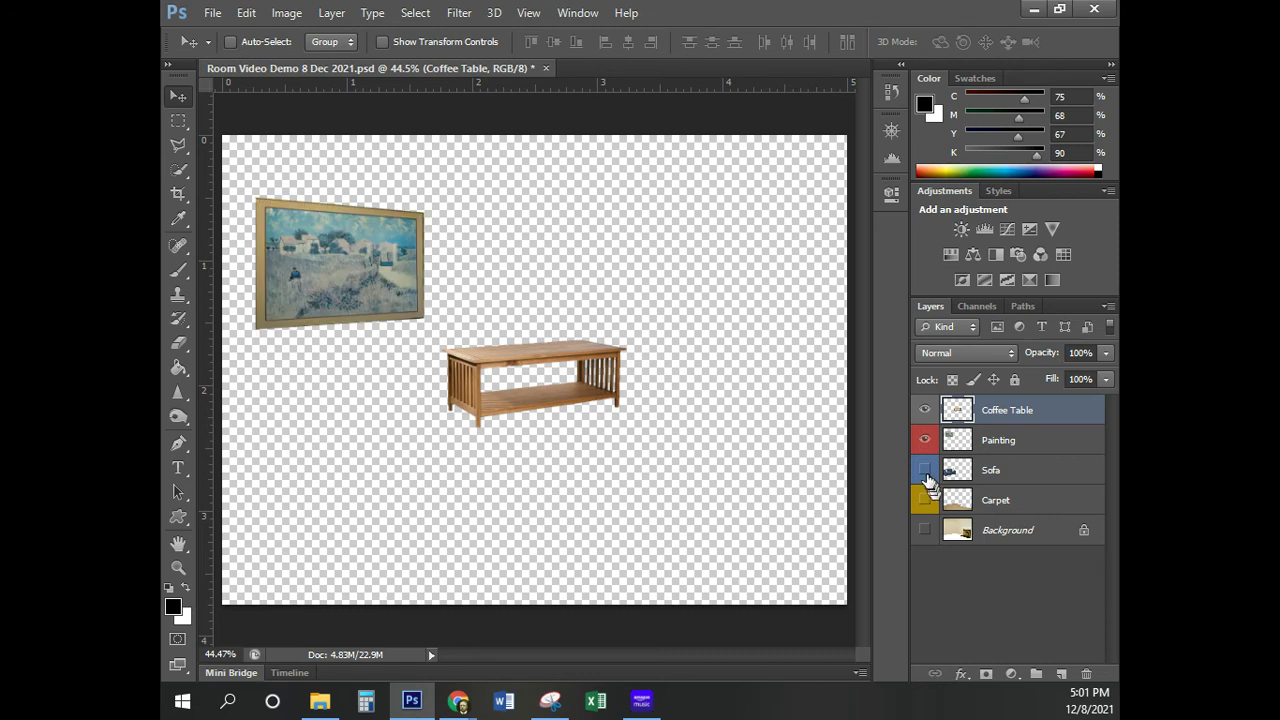
pyautogui.click(924, 470)
pyautogui.click(924, 500)
pyautogui.click(924, 530)
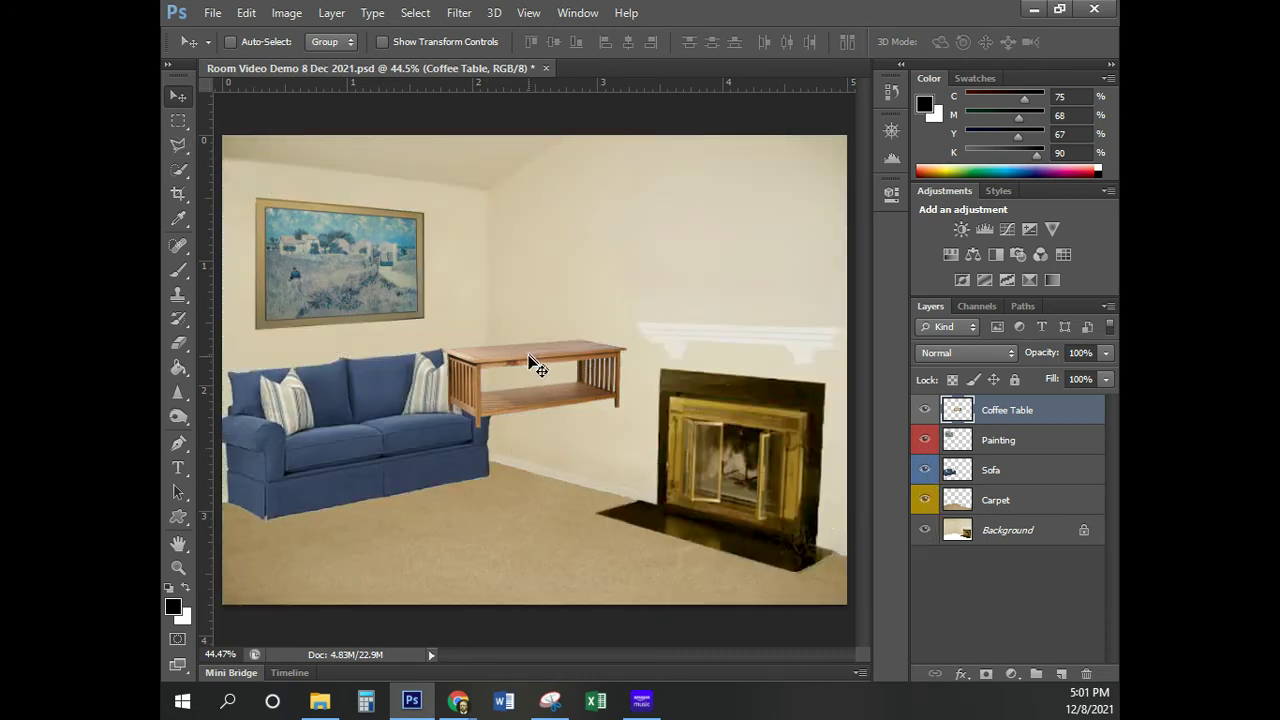
# Move the coffee table over the blank wall to inspect its cut-out, and place it on the carpet in front of the sofa
pyautogui.moveTo(530, 352); pyautogui.dragTo(592, 221)
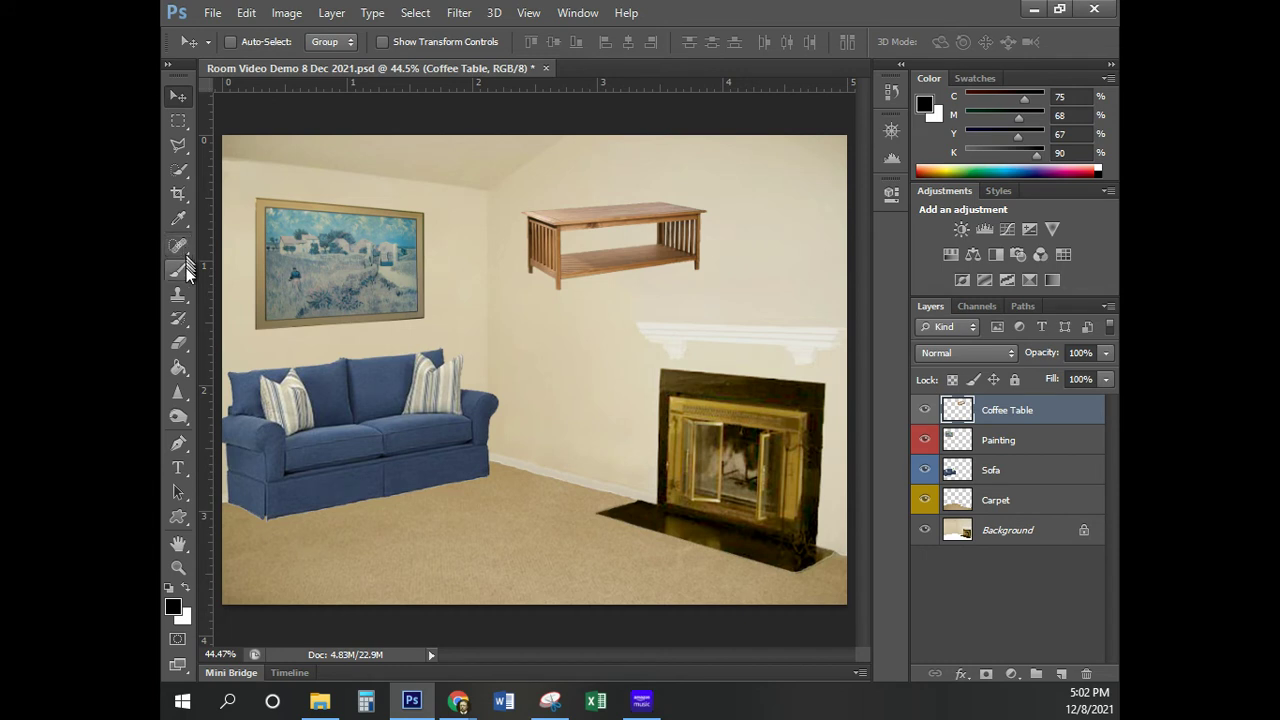
pyautogui.click(1015, 412)
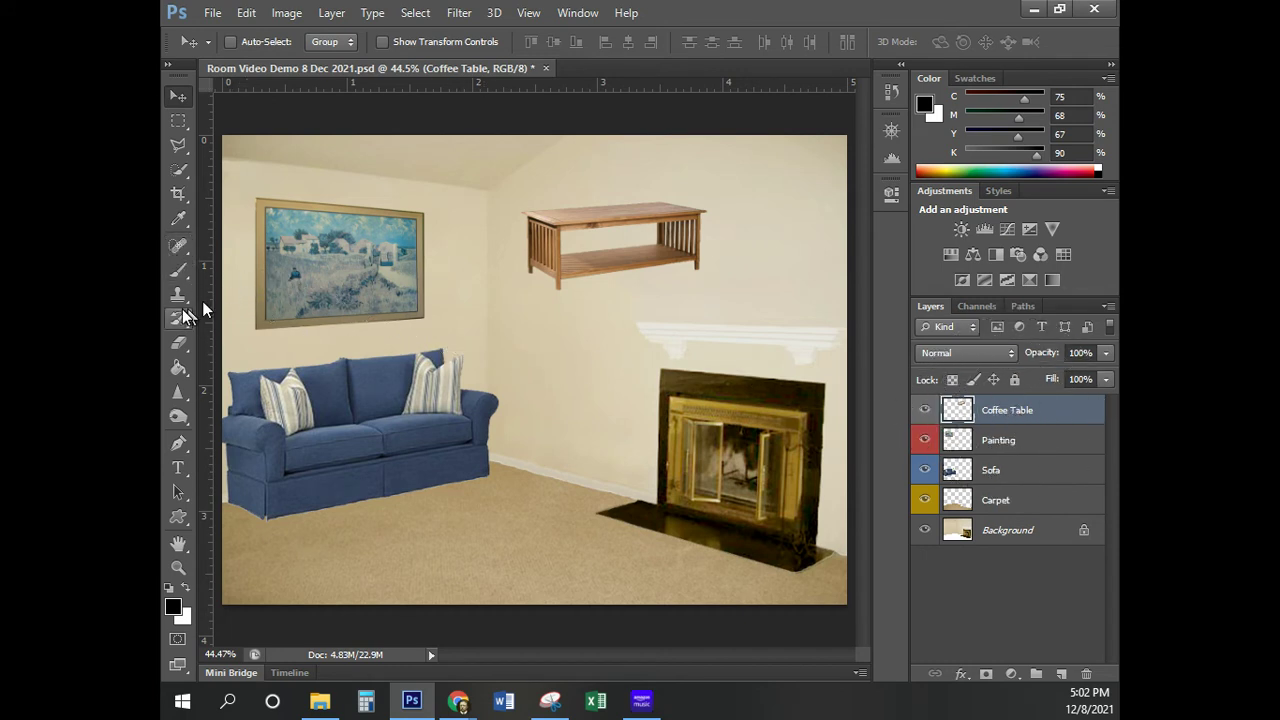
pyautogui.click(175, 346)
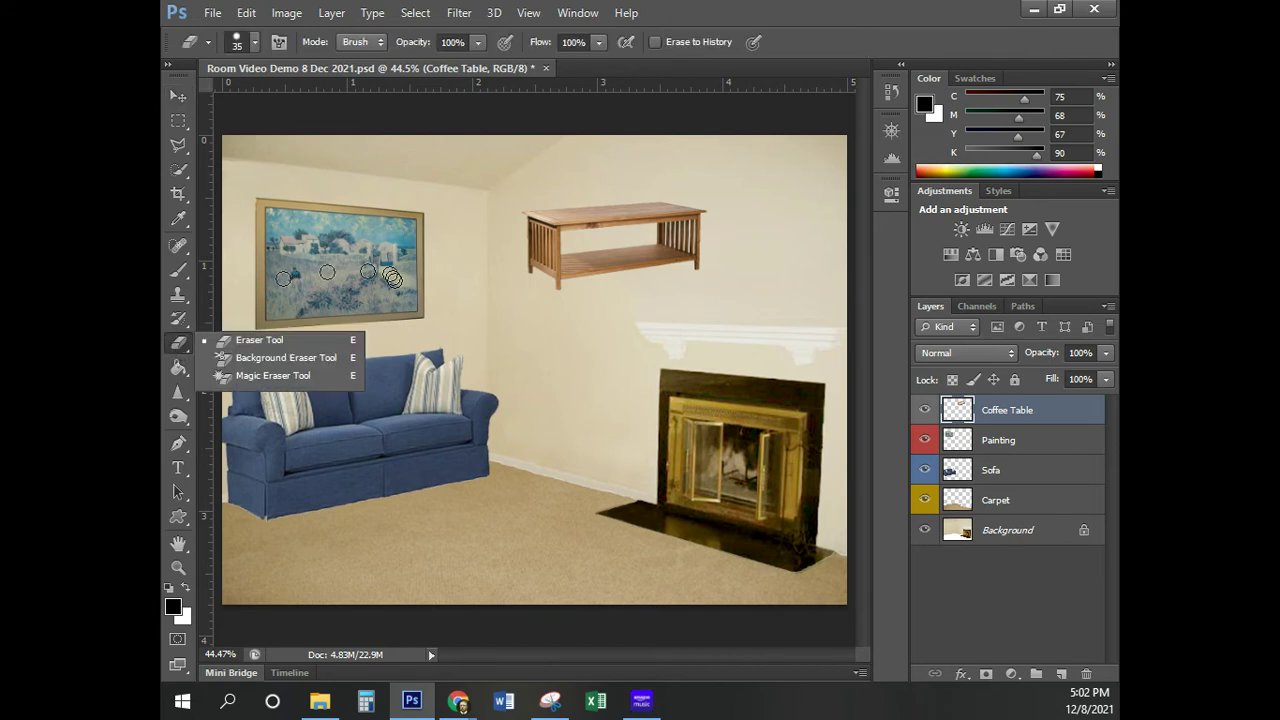
pyautogui.click(257, 345)
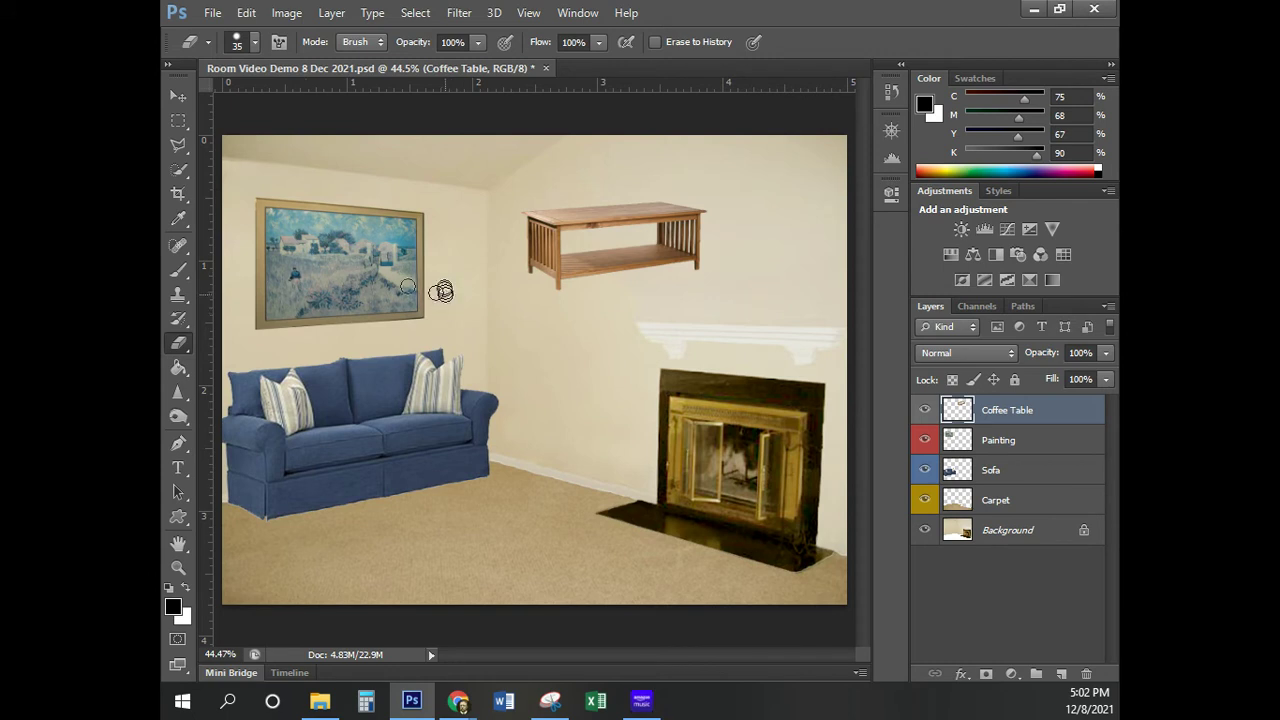
pyautogui.click(178, 96)
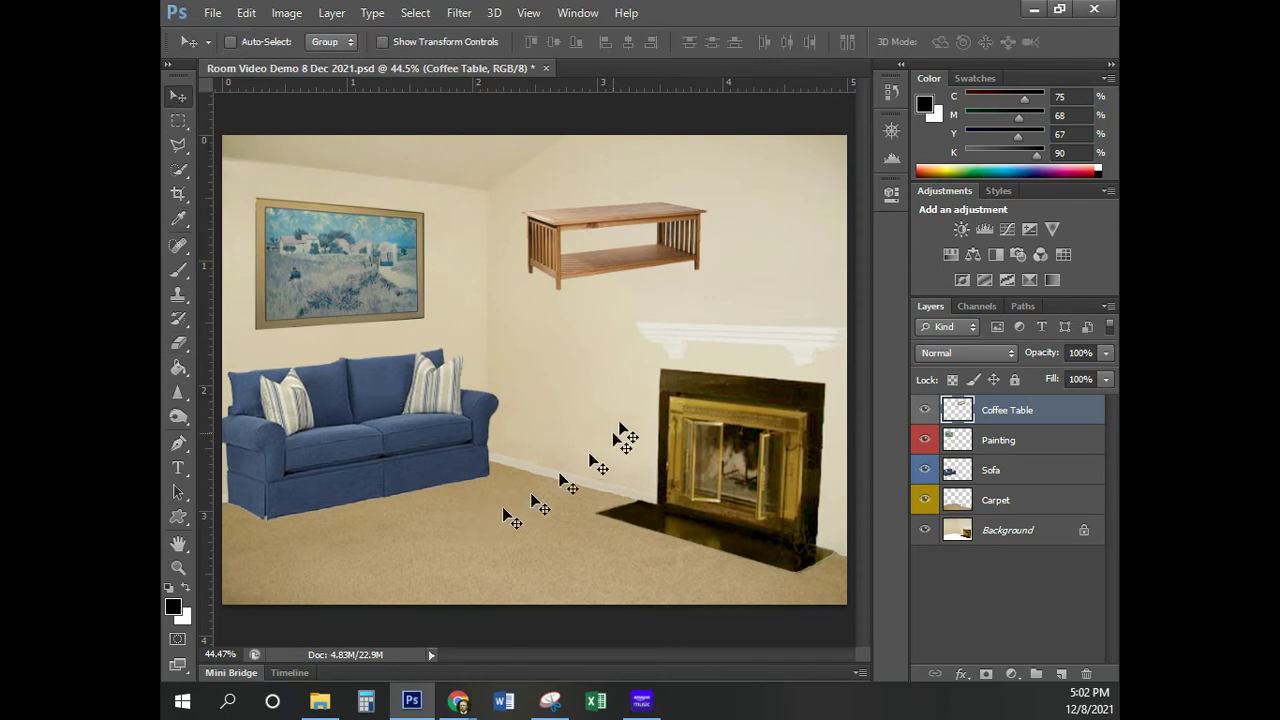
pyautogui.moveTo(592, 228); pyautogui.dragTo(390, 505)
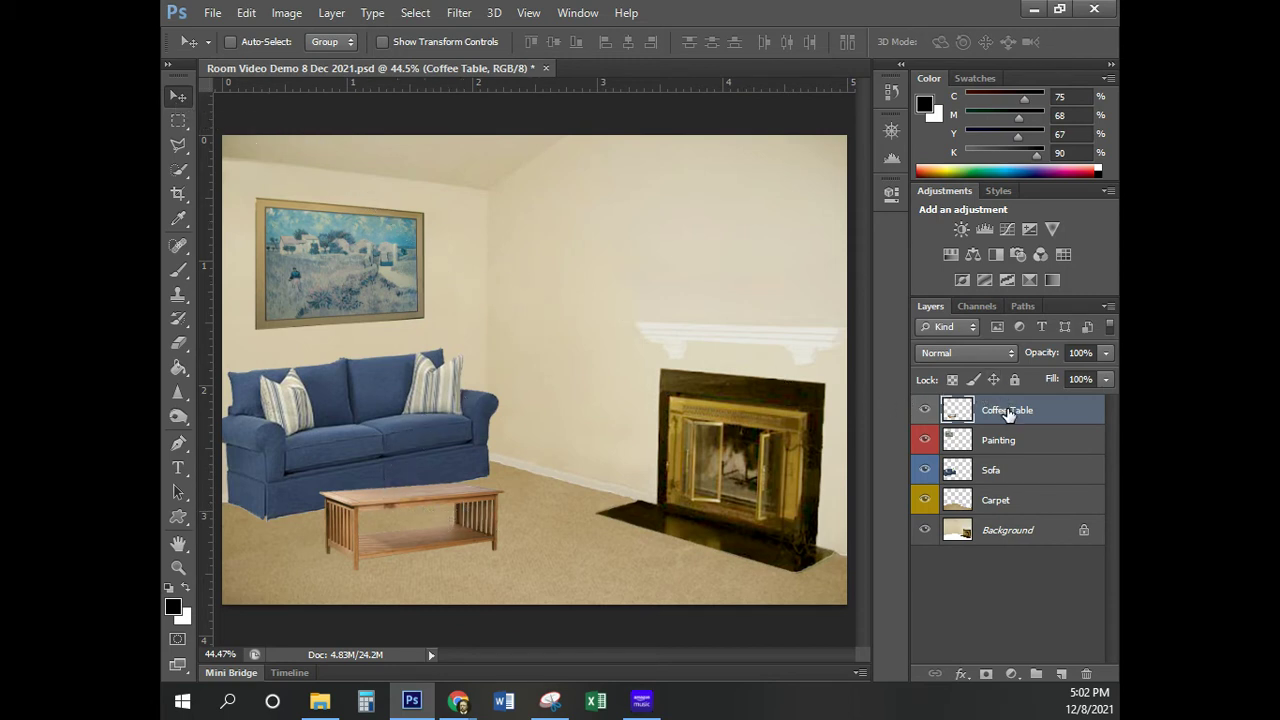
# Apply a Perspective transform to the coffee table, slanting its right side upward with a vertical skew of about -6.35° to match the sofa
pyautogui.hotkey('ctrl', 't')
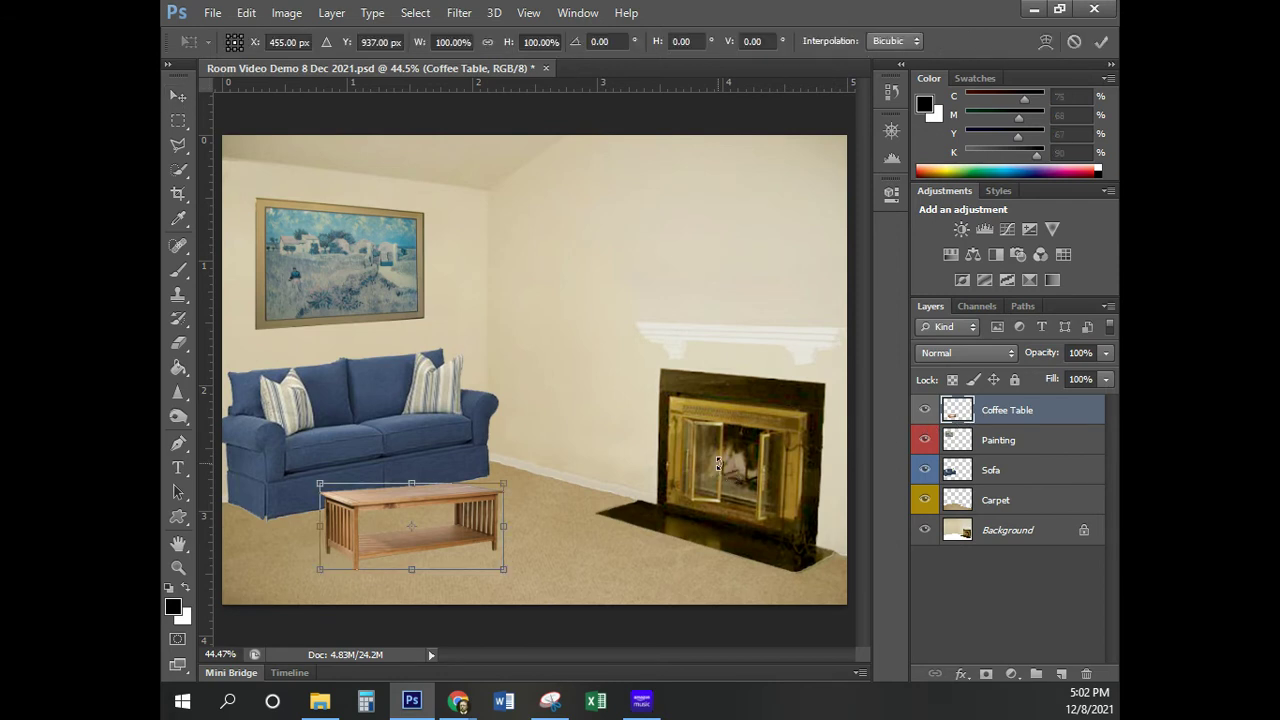
pyautogui.rightClick(430, 514)
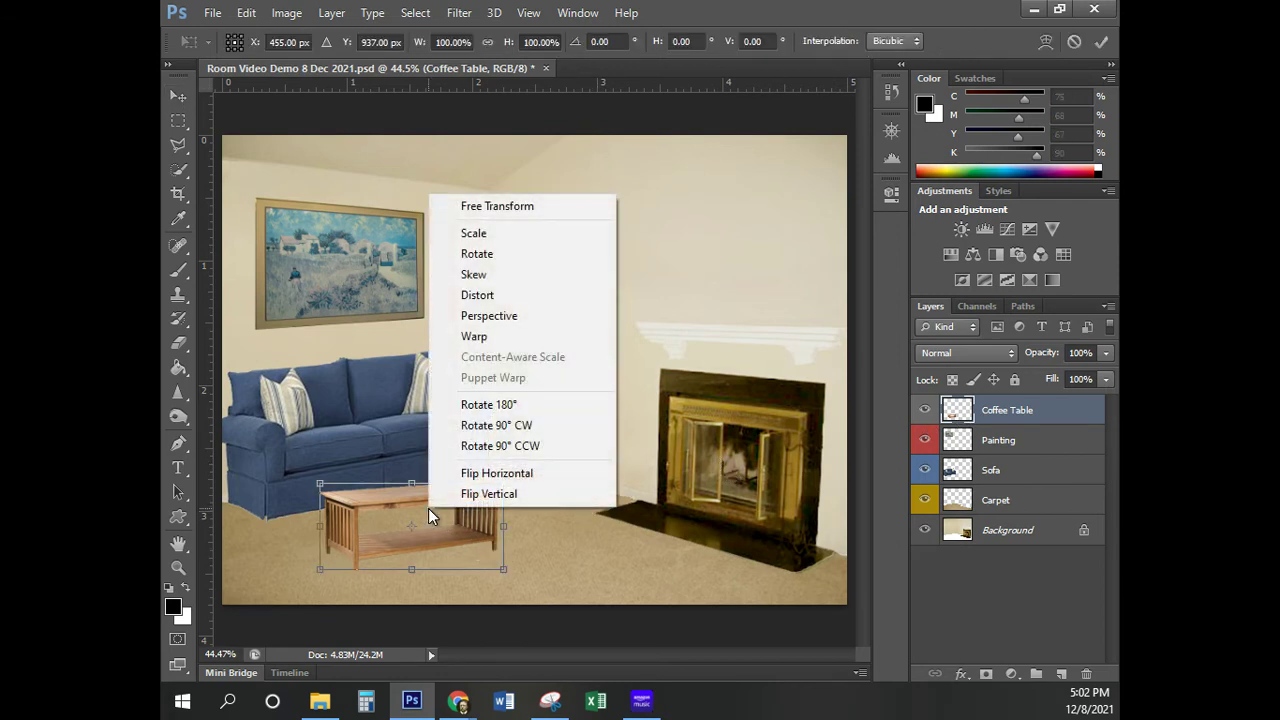
pyautogui.click(520, 316)
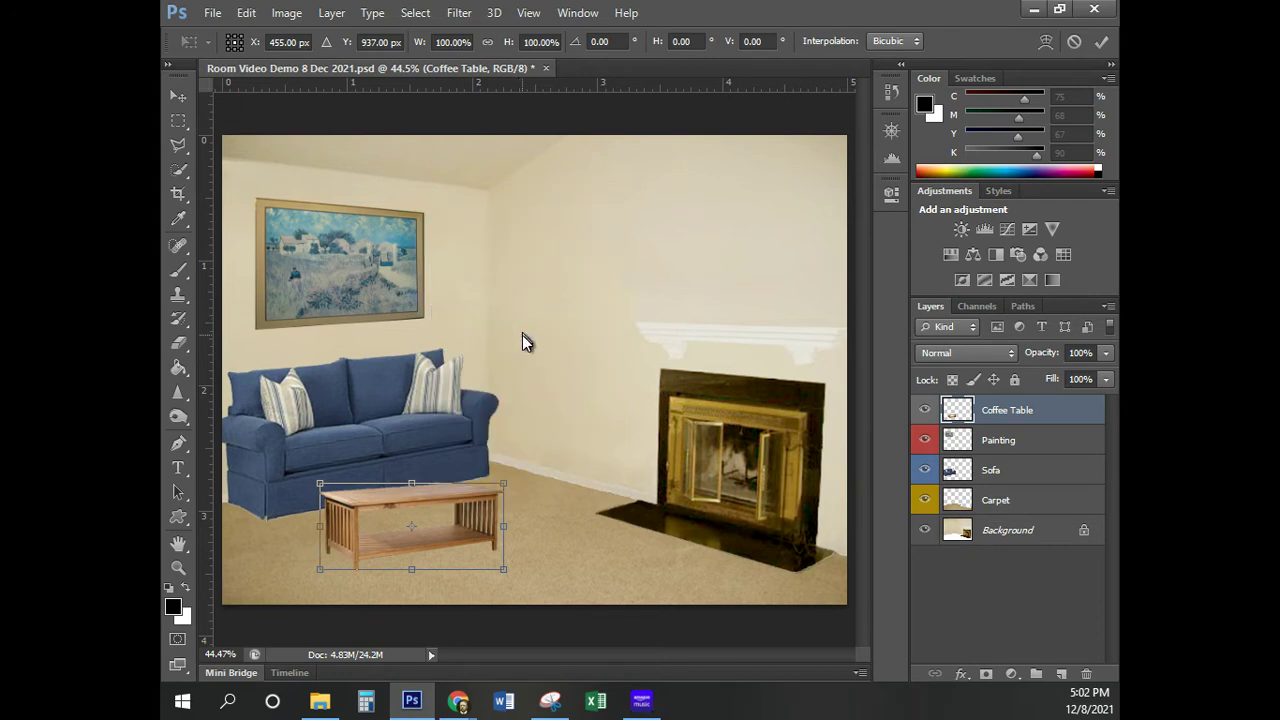
pyautogui.click(503, 531)
pyautogui.moveTo(503, 531); pyautogui.dragTo(503, 512)
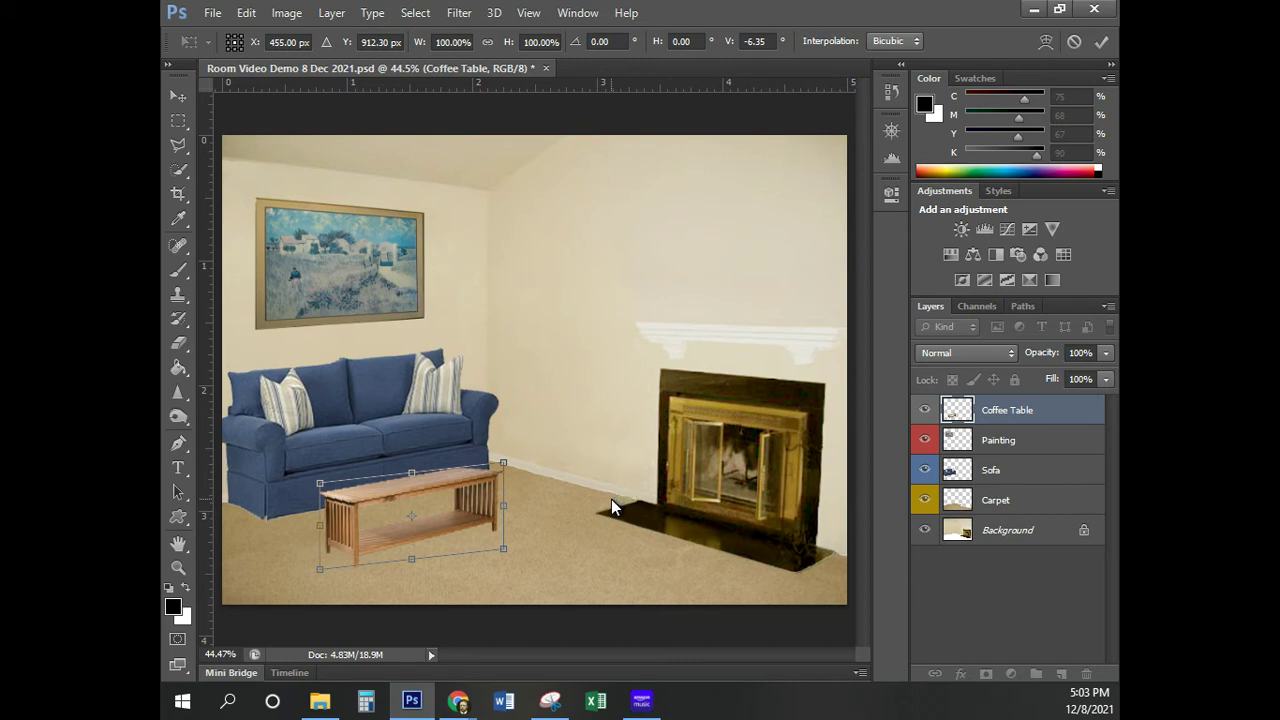
pyautogui.click(1101, 42)
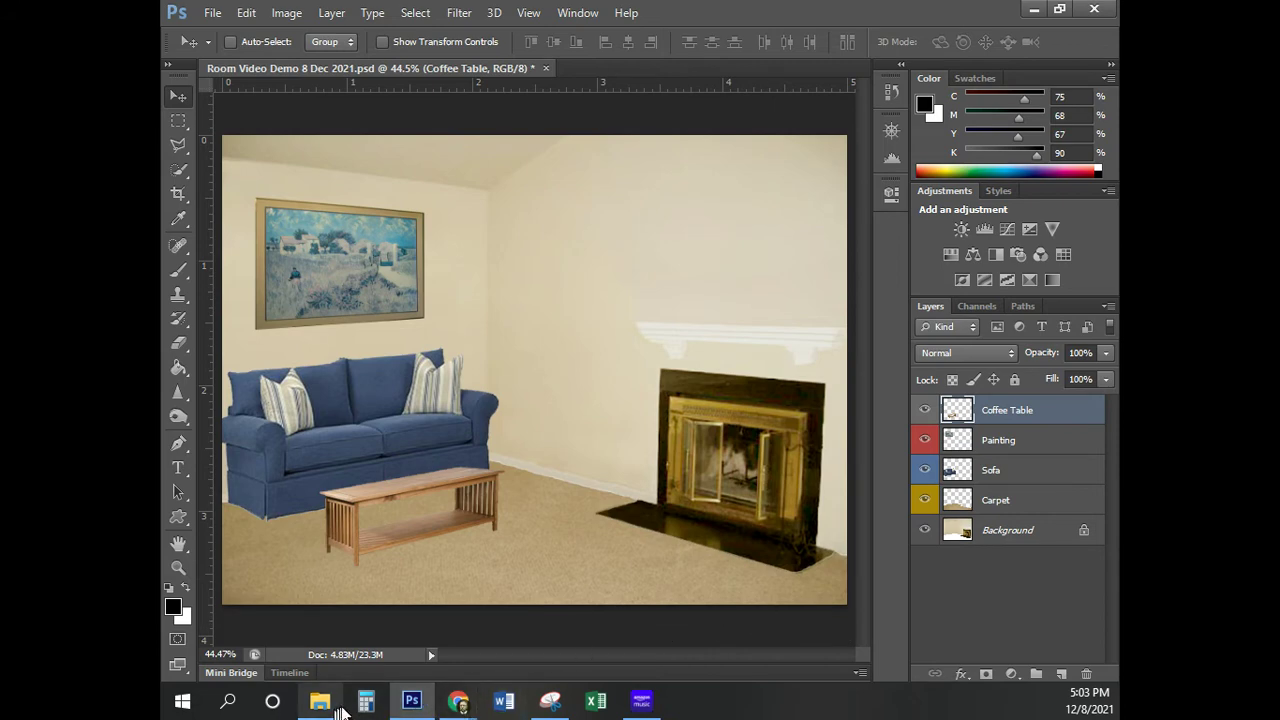
# Switch to Chrome, download Ivy.tif from the Canvas course files, and go back to the previous page
pyautogui.click(458, 701)
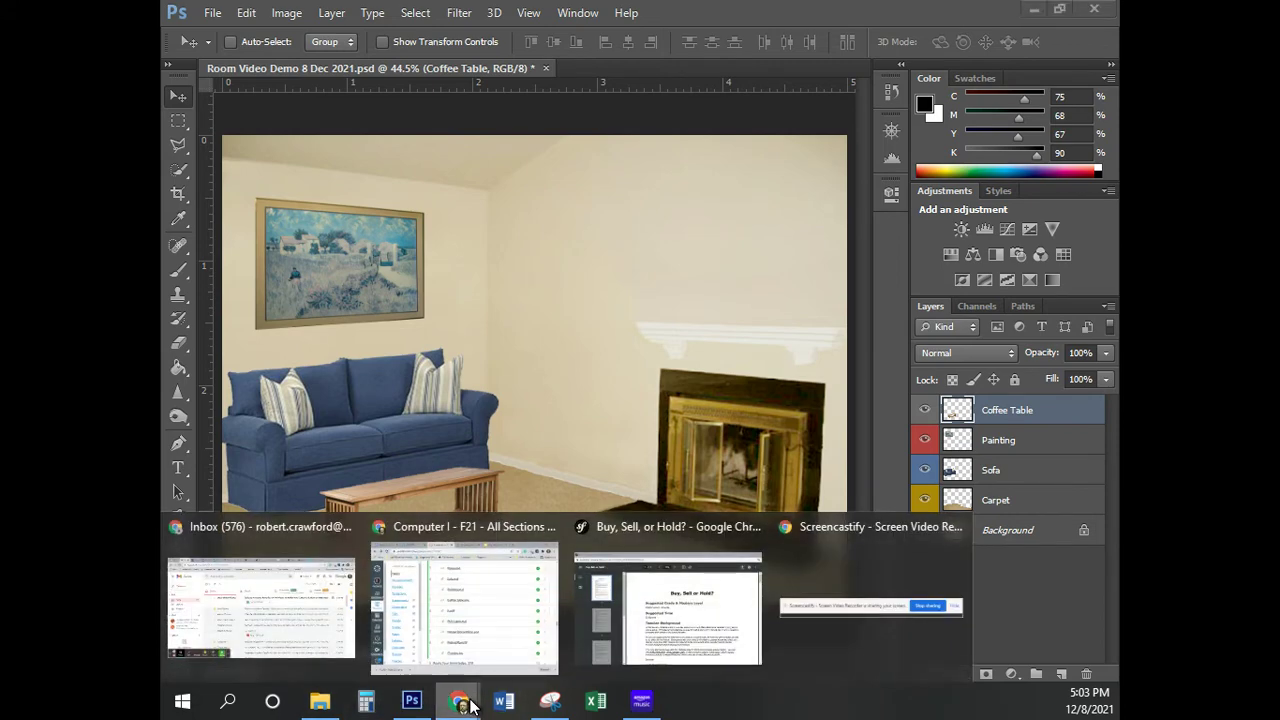
pyautogui.click(432, 593)
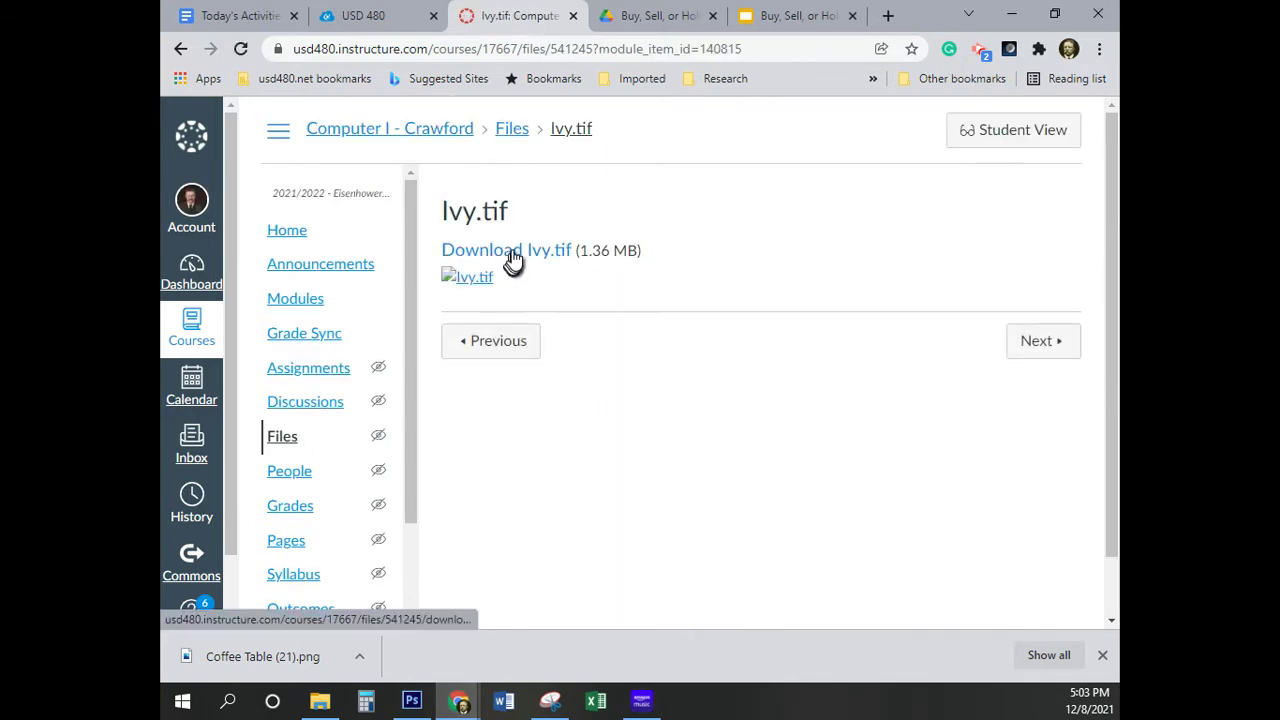
pyautogui.click(524, 249)
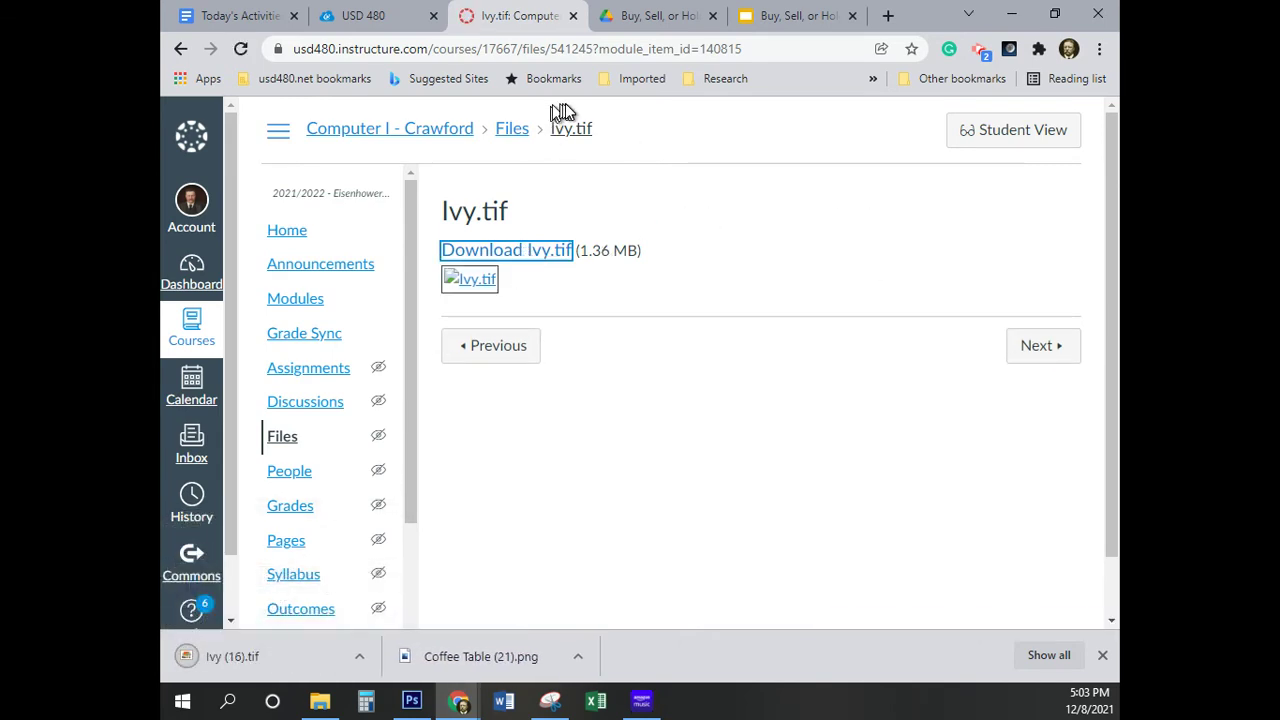
pyautogui.click(180, 50)
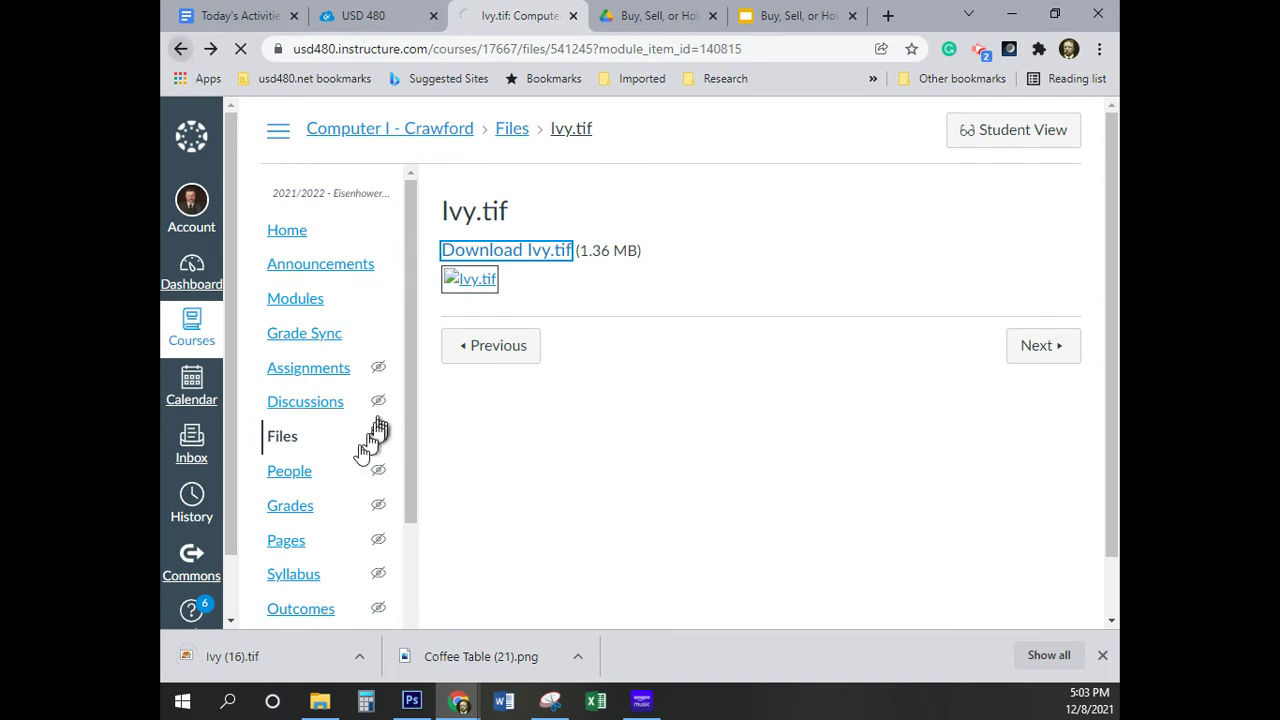
# Switch back to Photoshop and start opening a file from the Downloads folder
pyautogui.click(411, 700)
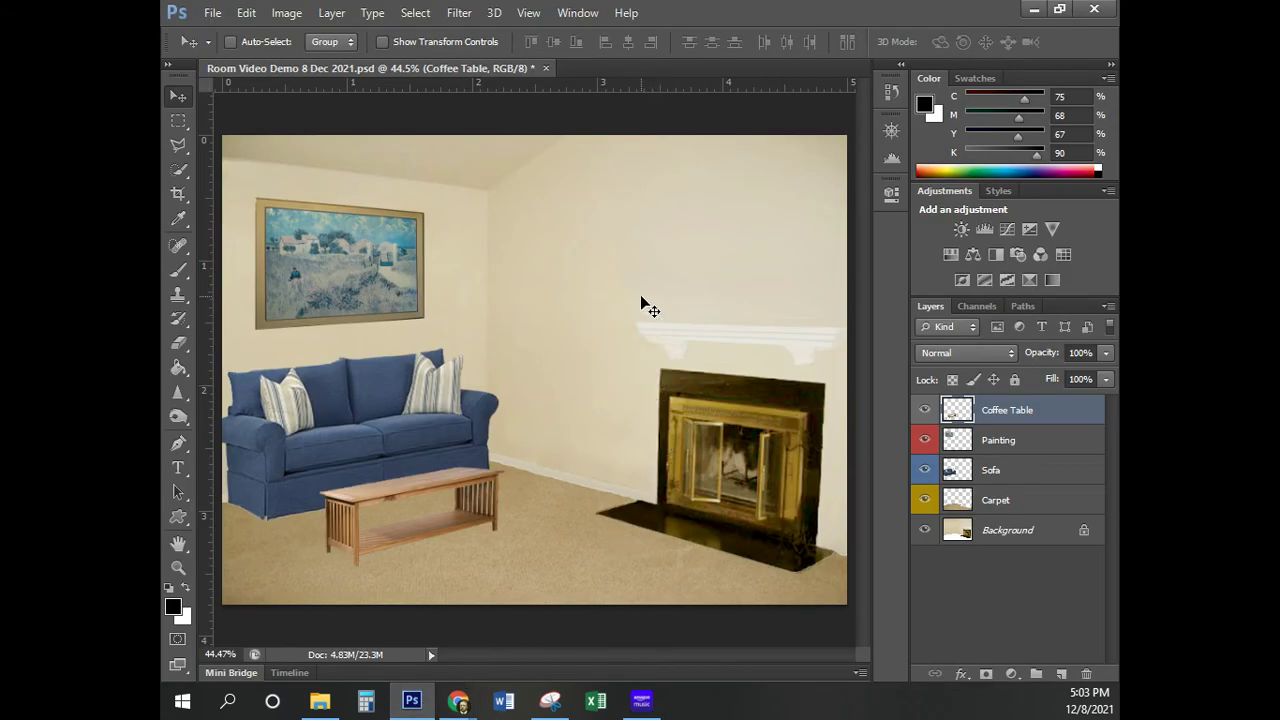
pyautogui.click(213, 13)
pyautogui.click(226, 49)
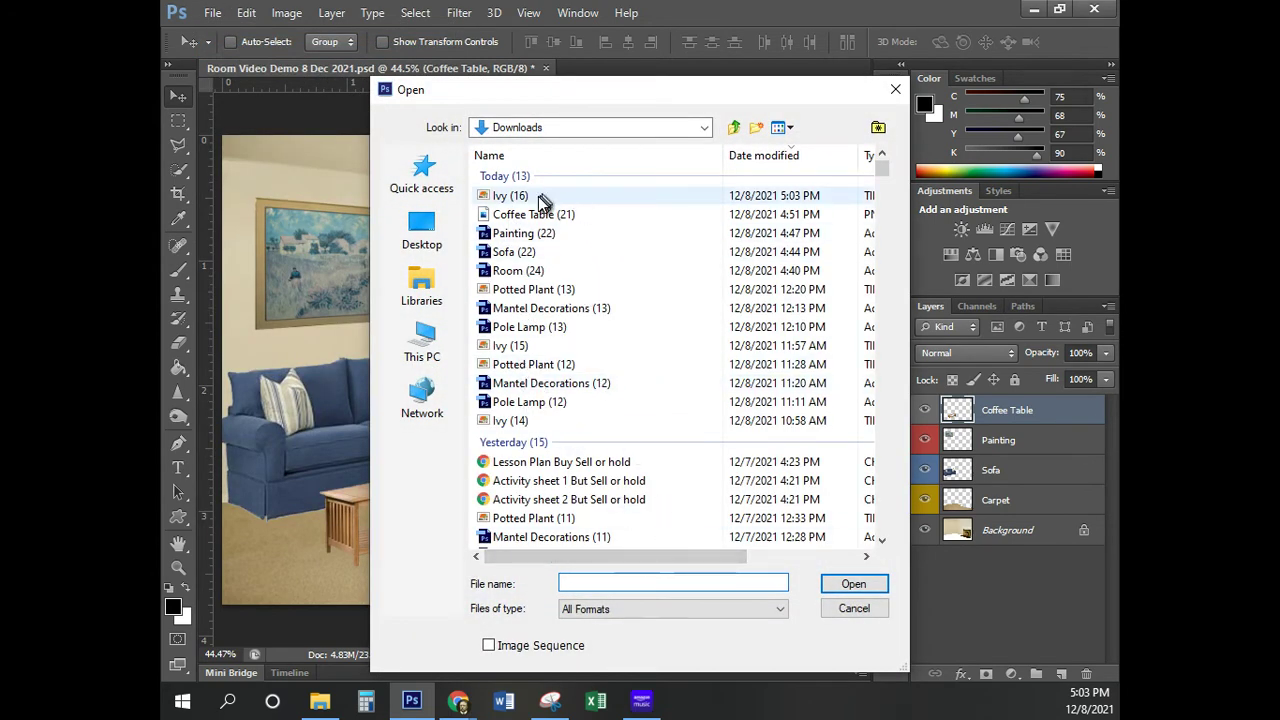
# Open the Ivy (16) image and copy the whole picture into the Room Video Demo 8 Dec 2021.psd document
pyautogui.click(857, 584)
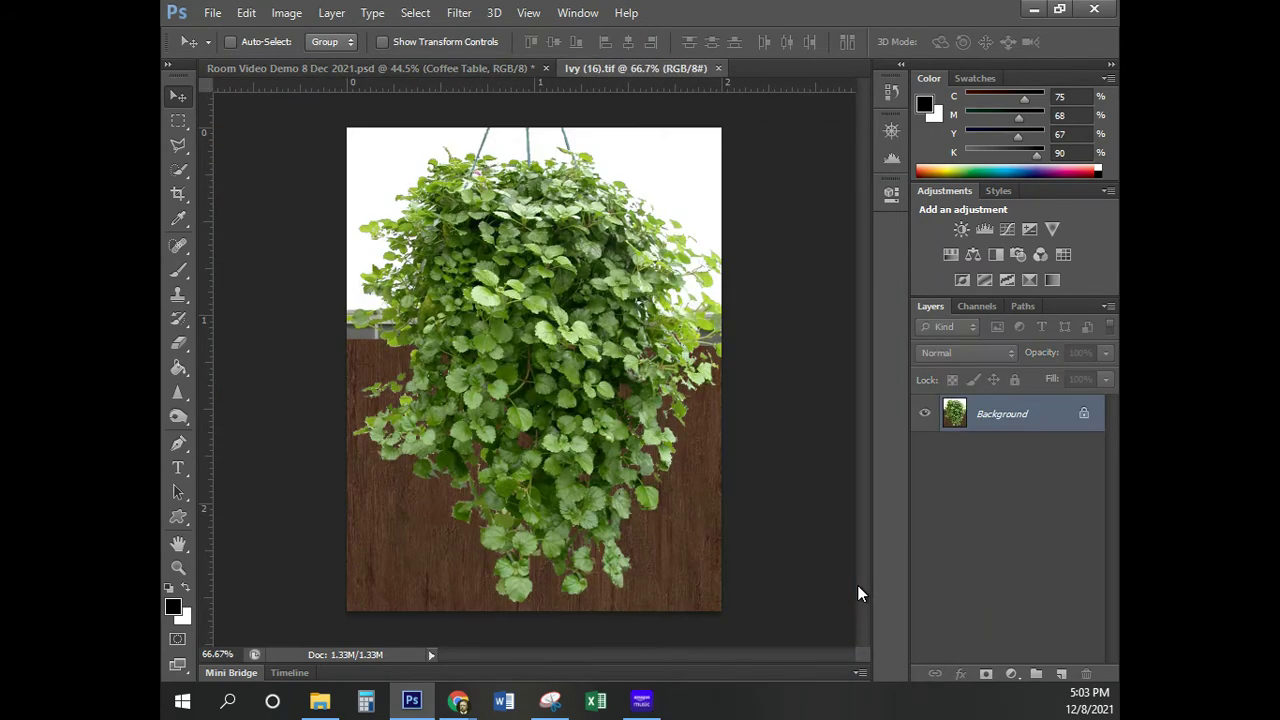
pyautogui.hotkey('ctrl', 'a')
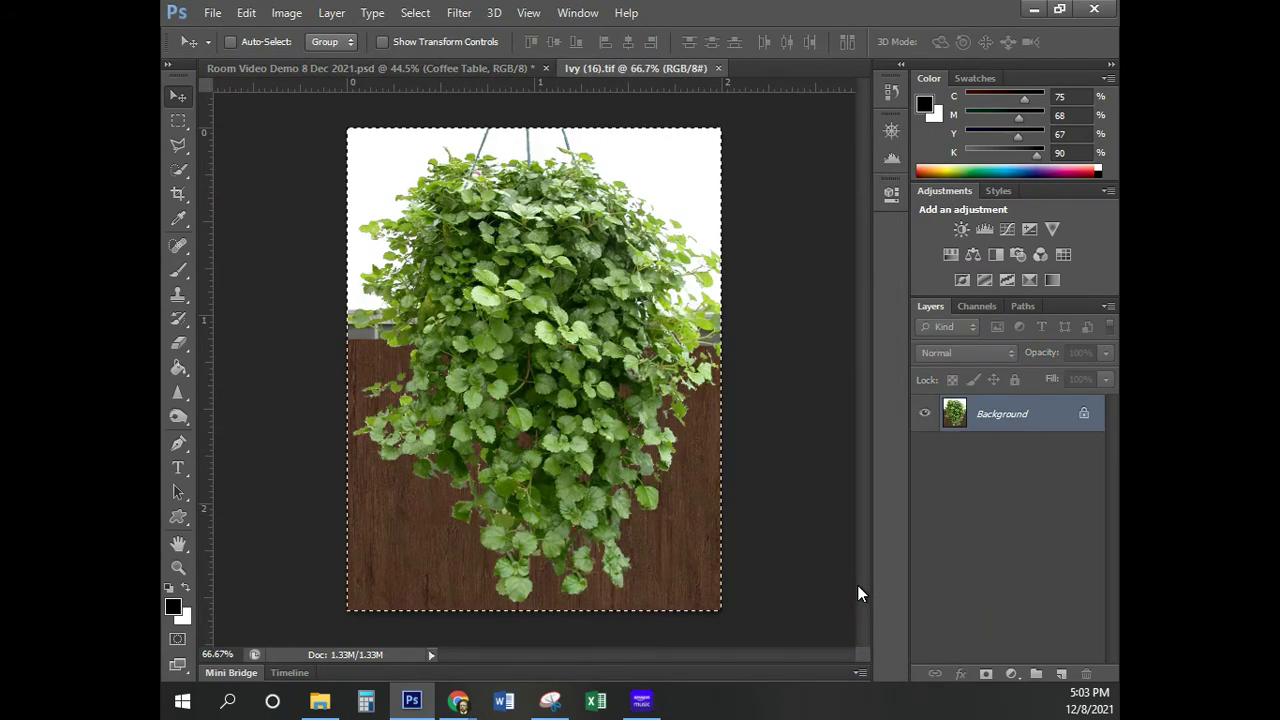
pyautogui.click(282, 68)
pyautogui.hotkey('ctrl', 'v')
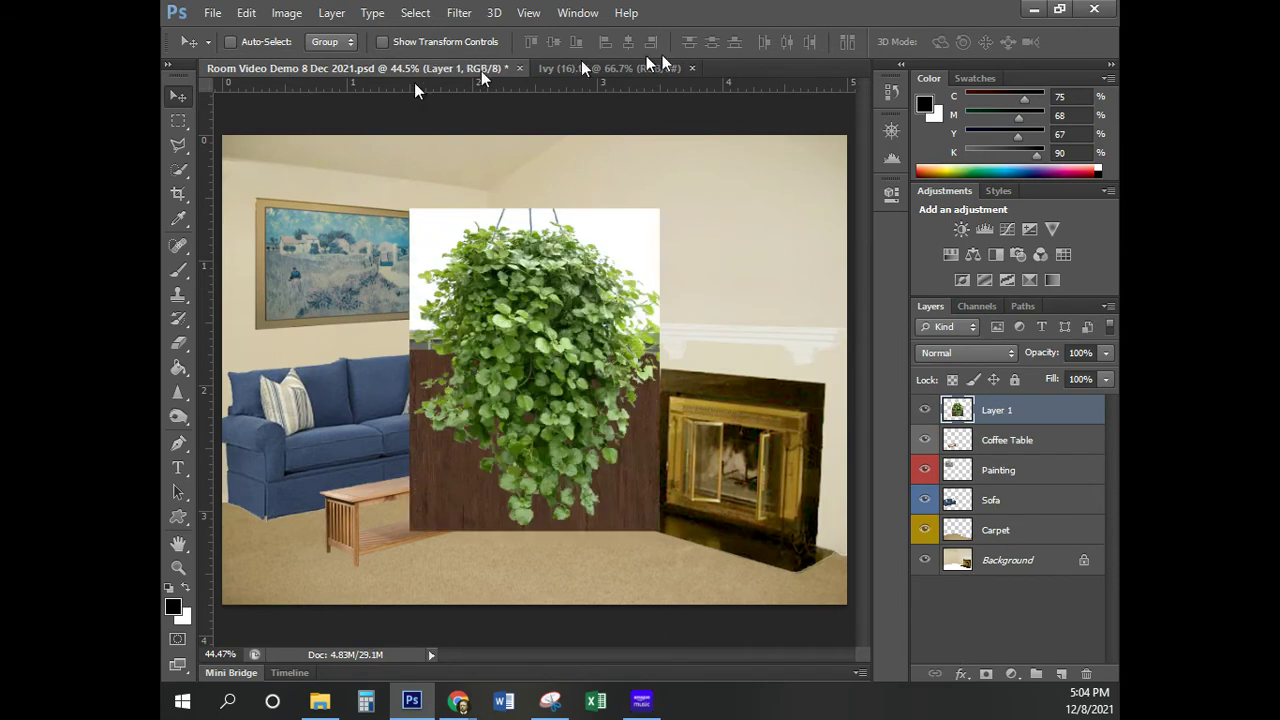
# Close the ivy source image and save the room document with Maximize Compatibility enabled
pyautogui.click(692, 68)
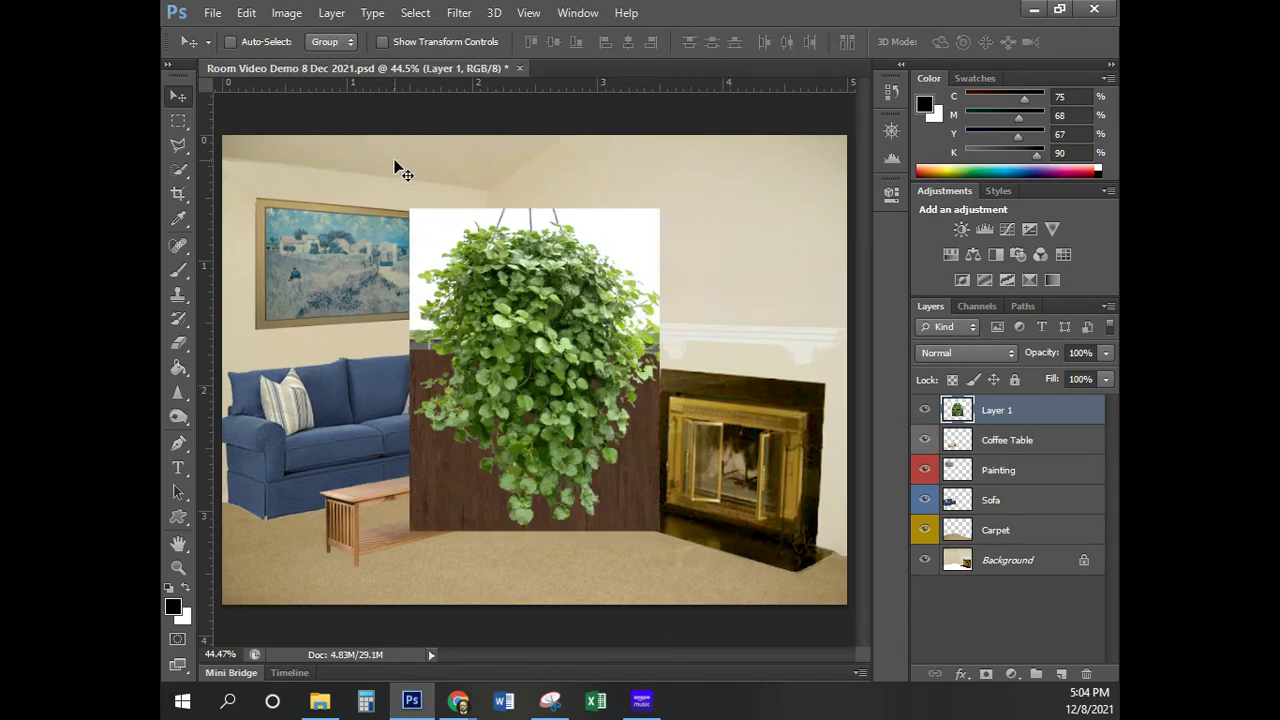
pyautogui.hotkey('ctrl', 's')
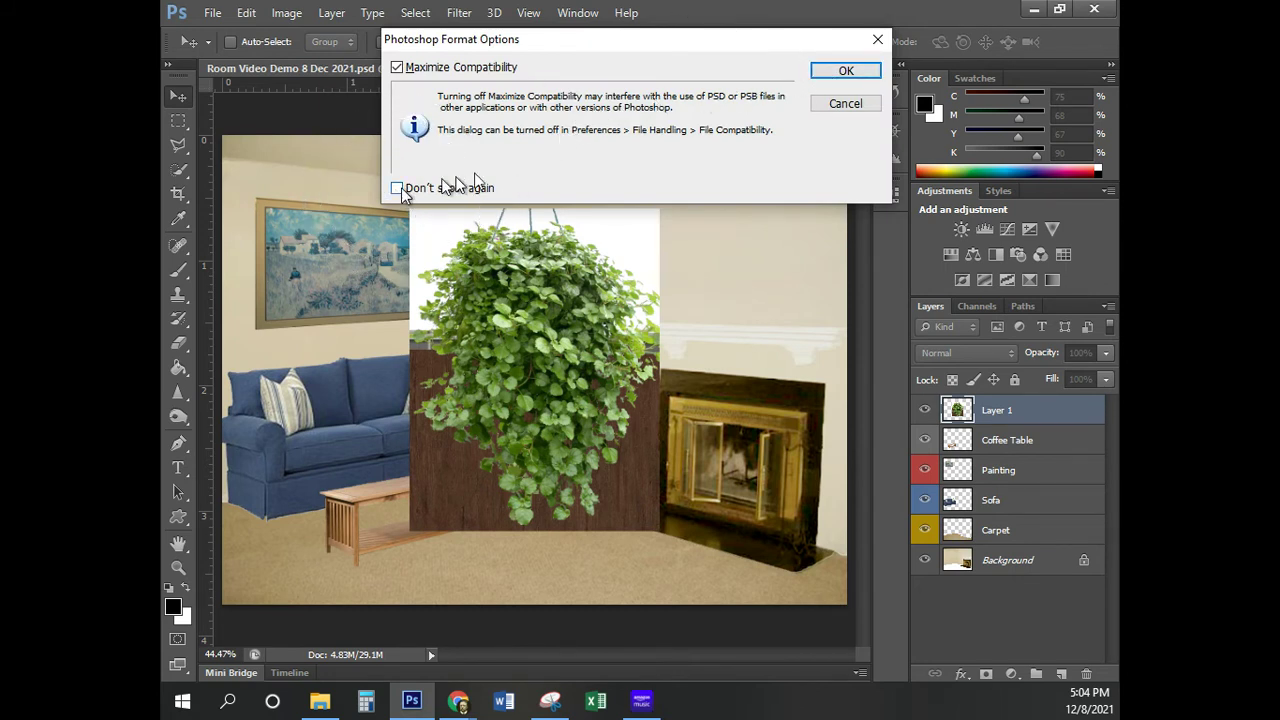
pyautogui.click(846, 71)
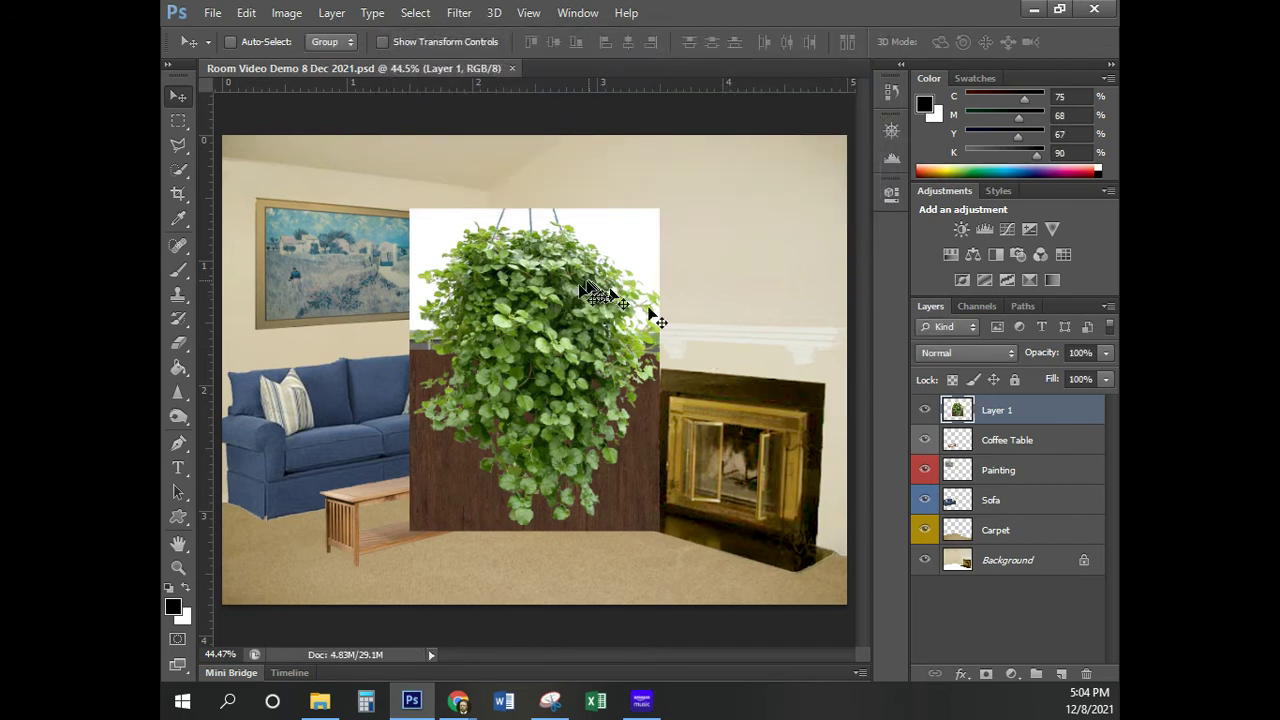
# Erase one spot of the white background beside the ivy's upper leaves with the Background Eraser at a 45 px brush size
pyautogui.click(224, 654)
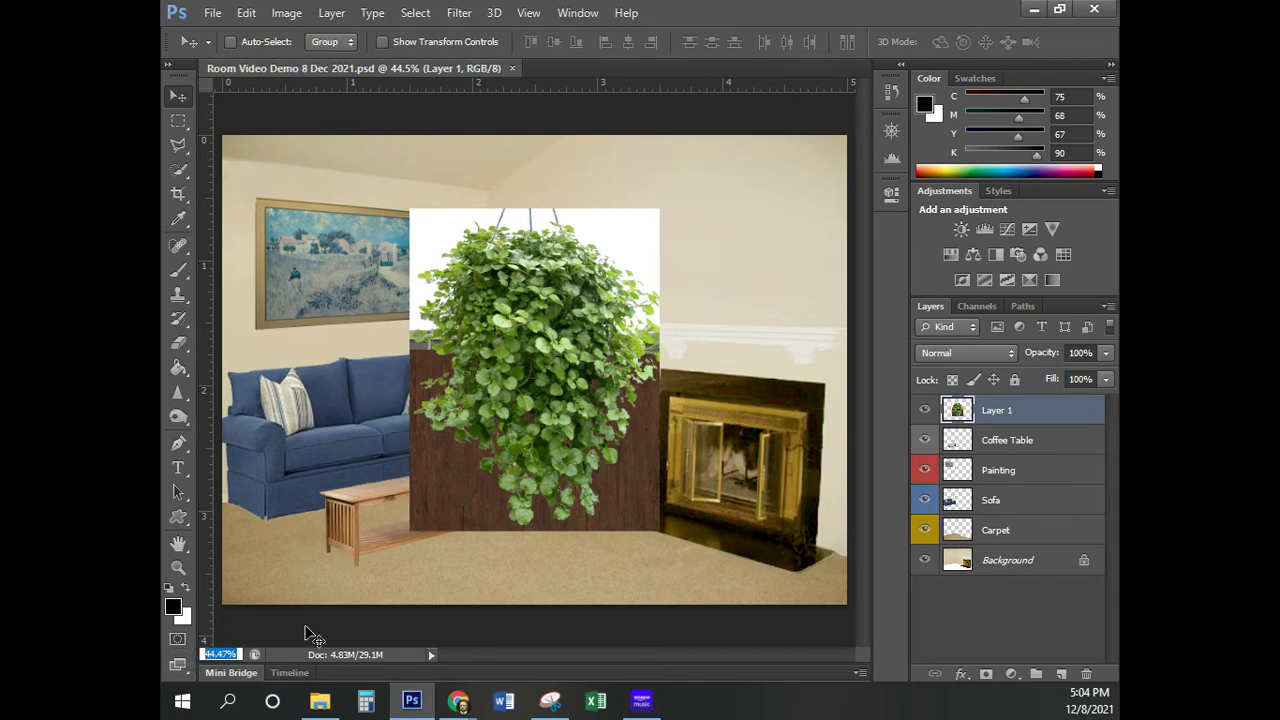
pyautogui.write('75')
pyautogui.press('Return')
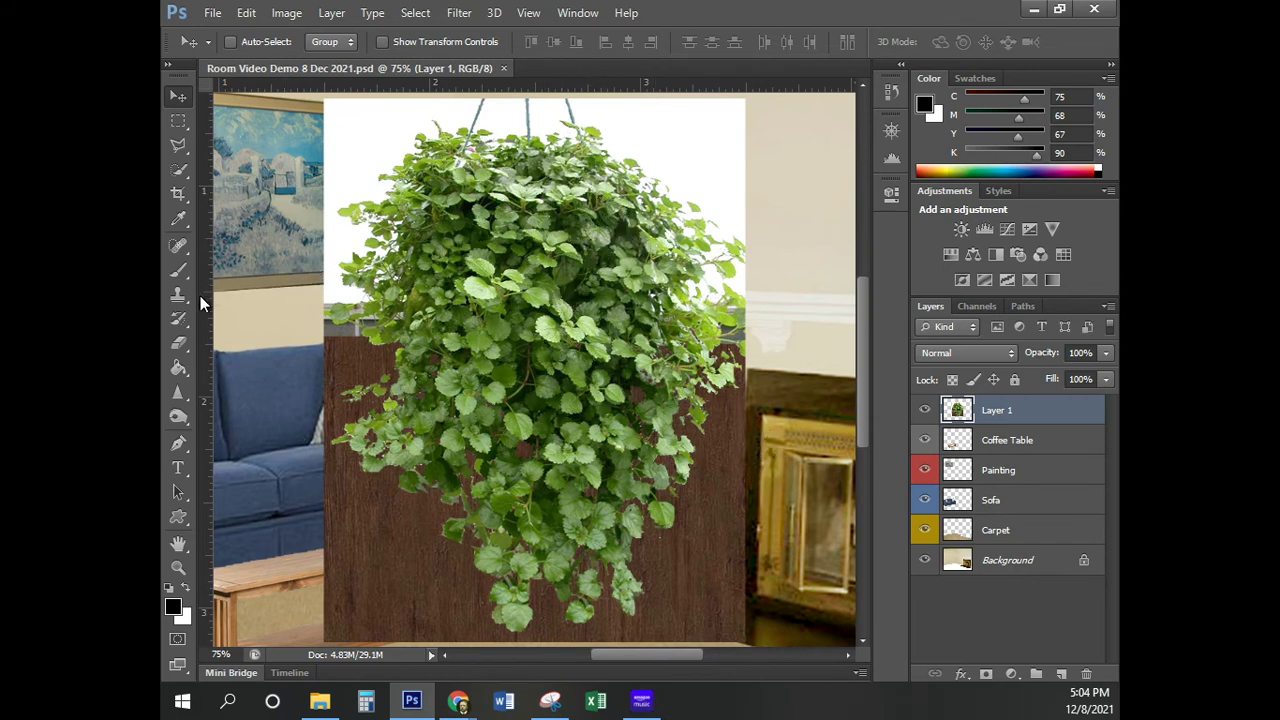
pyautogui.click(182, 350)
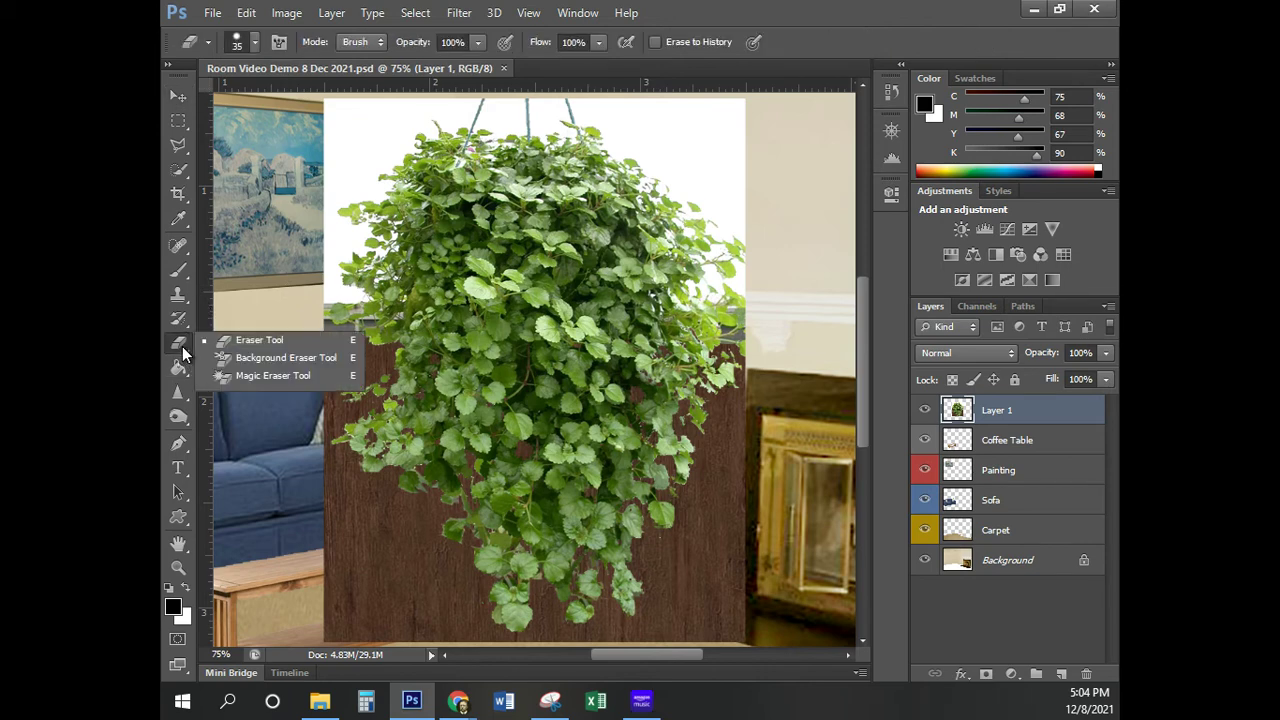
pyautogui.click(262, 362)
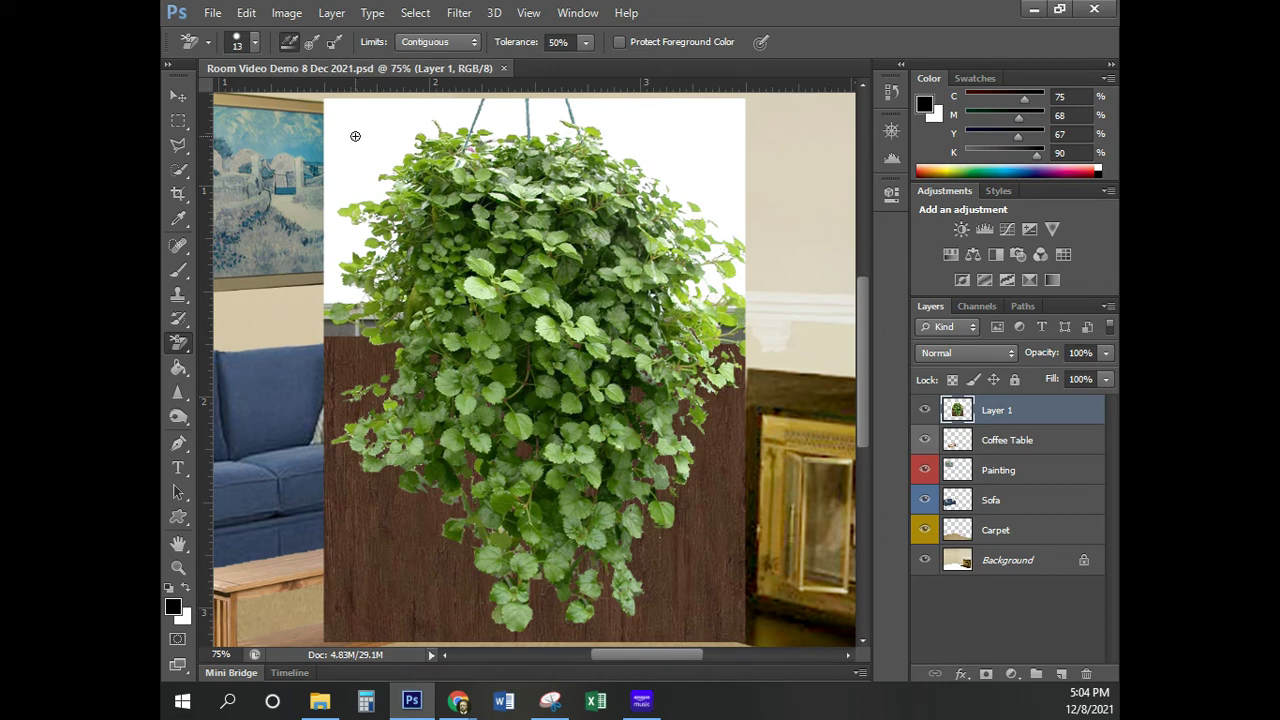
pyautogui.press(']')
pyautogui.press(']')
pyautogui.press(']')
pyautogui.click(647, 169)
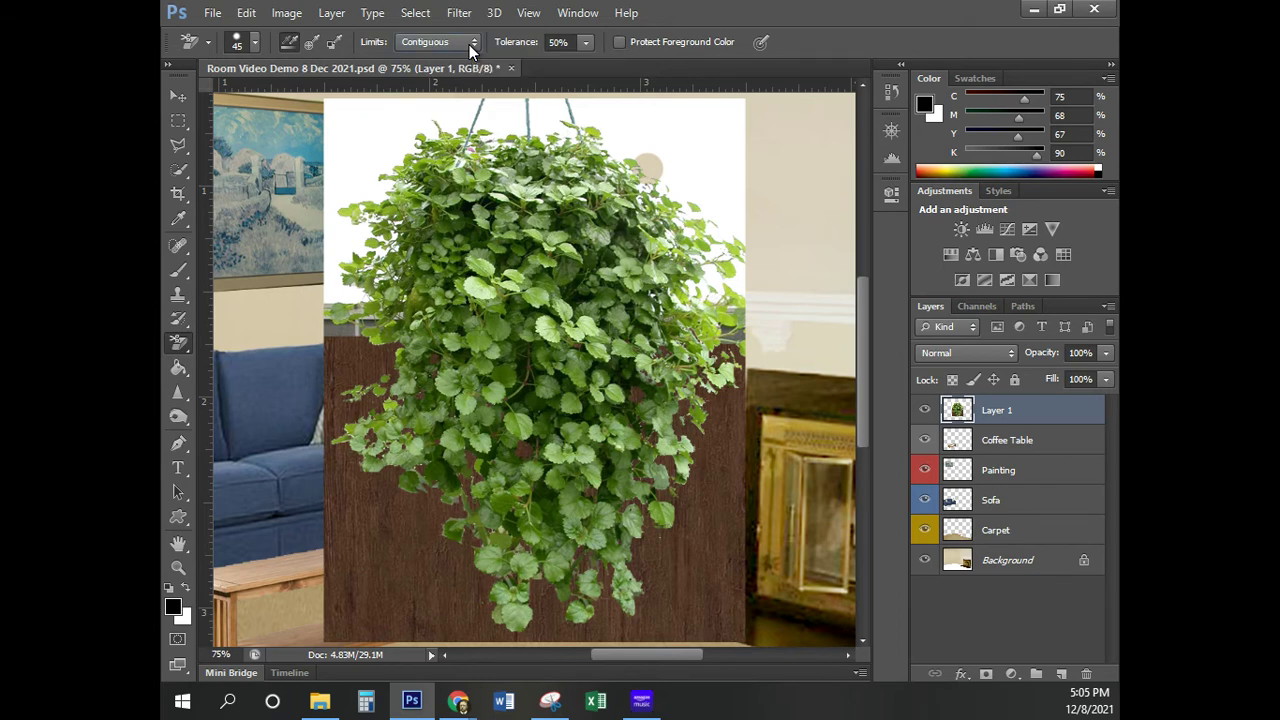
# Set the Background Eraser's limits to Discontiguous and its size to 5000 px, and erase the white background around the ivy
pyautogui.click(471, 45)
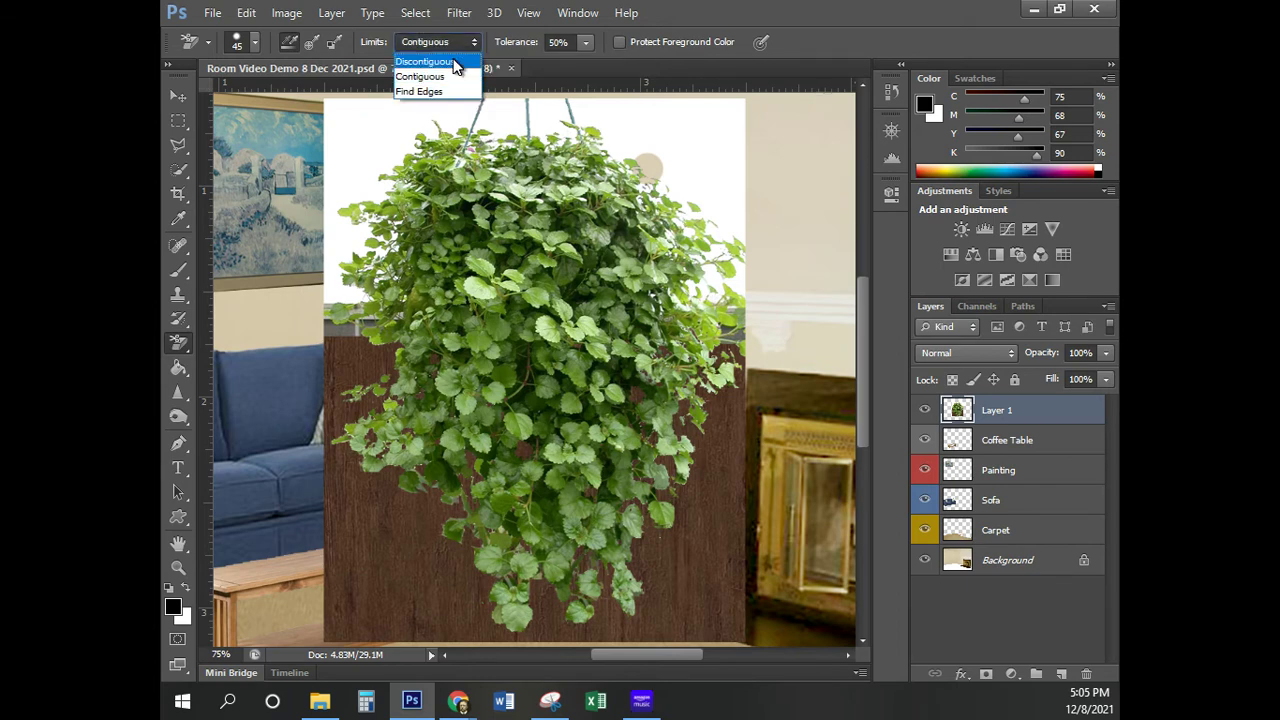
pyautogui.click(455, 62)
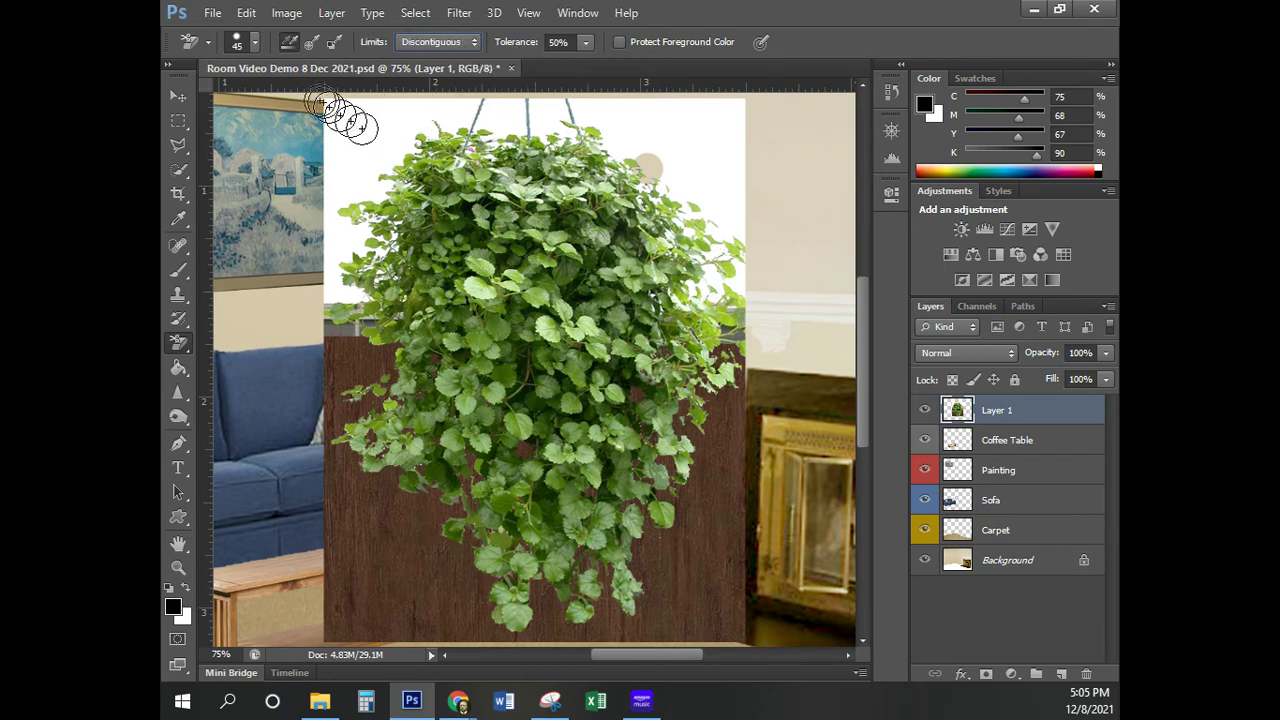
pyautogui.click(255, 45)
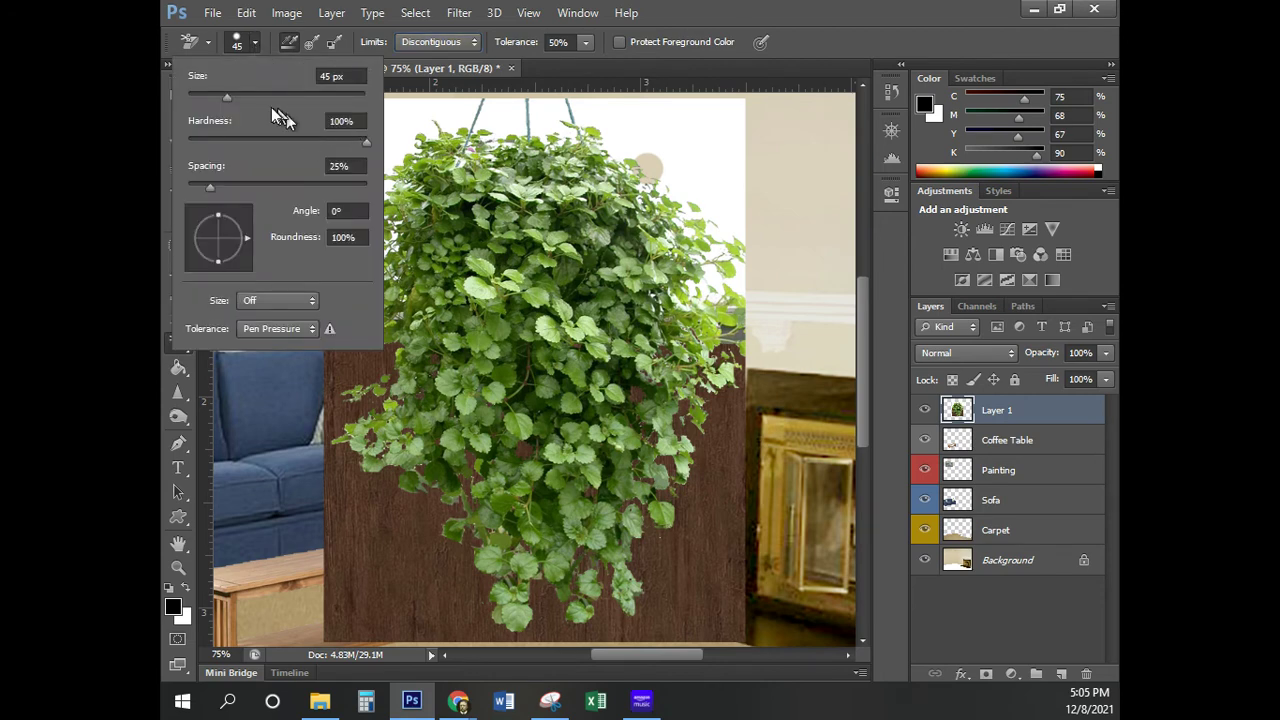
pyautogui.moveTo(228, 98); pyautogui.dragTo(368, 101)
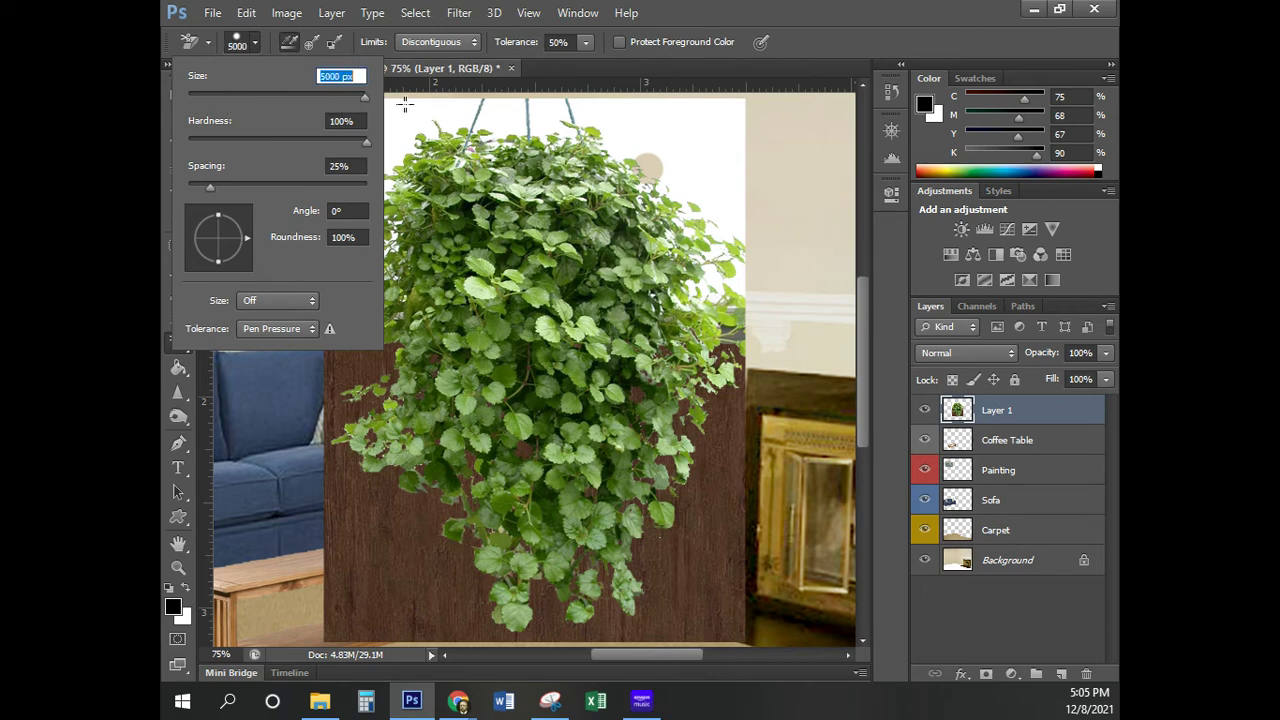
pyautogui.click(255, 42)
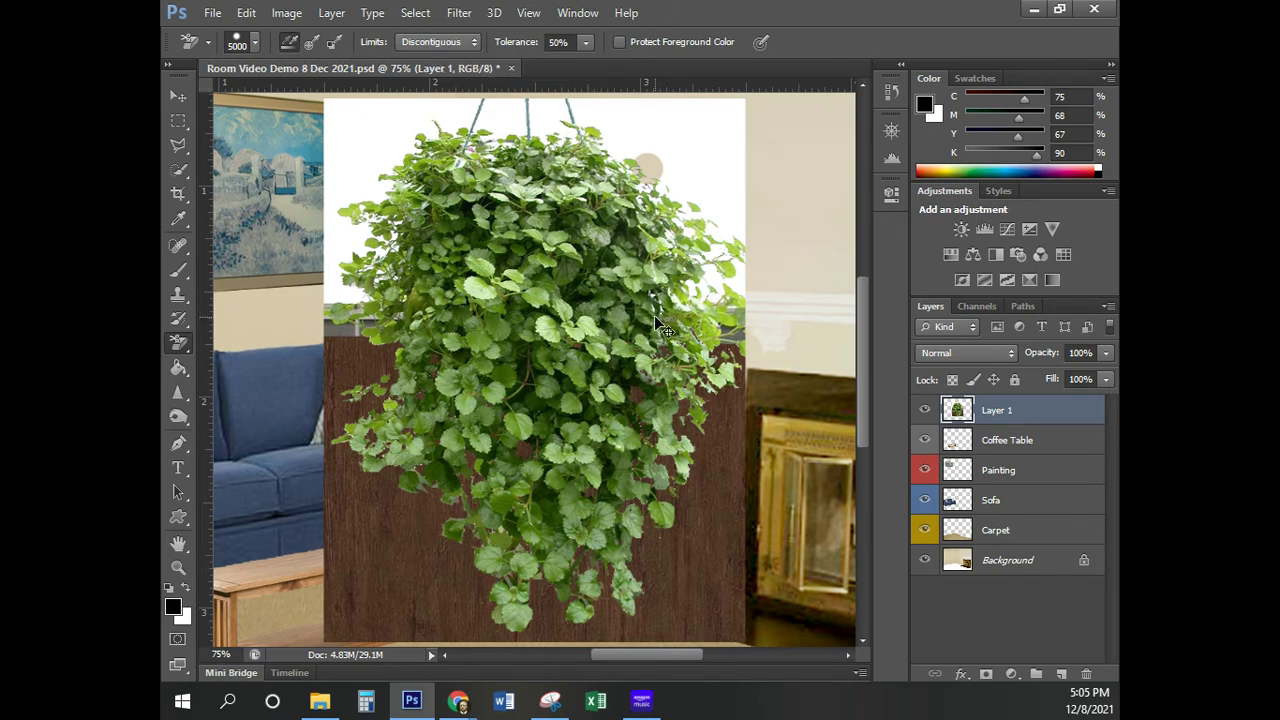
pyautogui.click(369, 130)
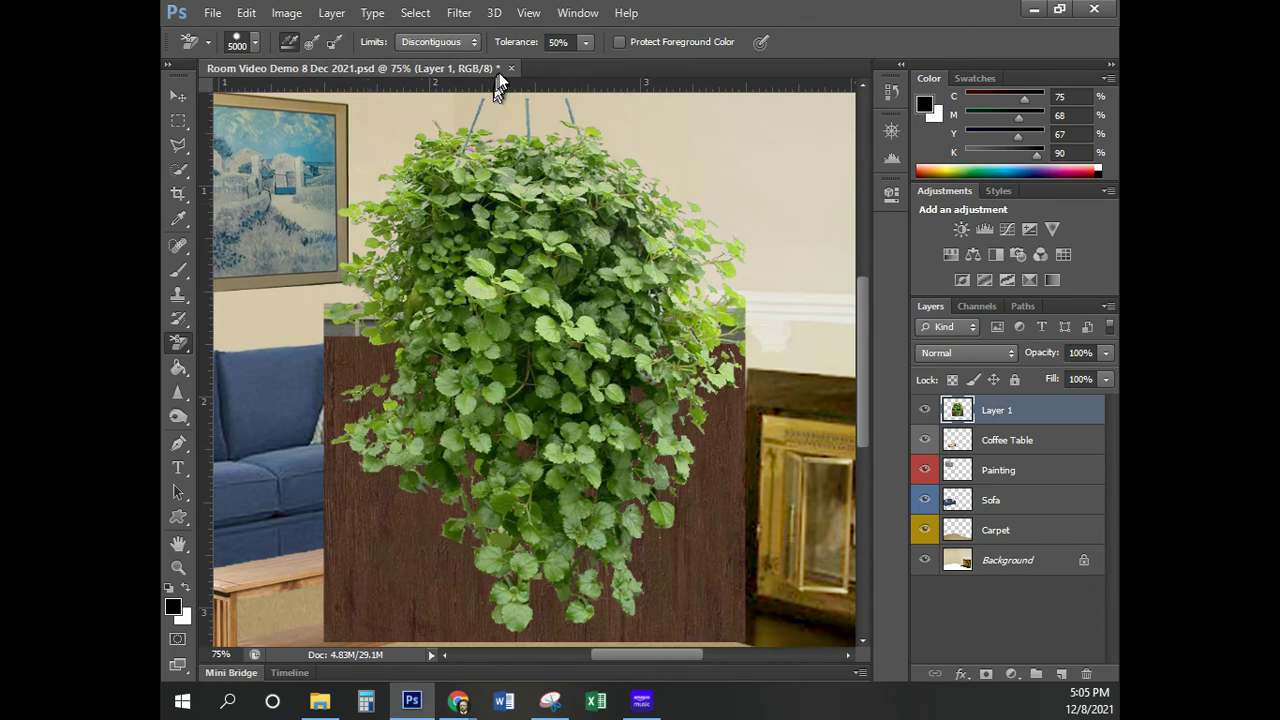
# Set the eraser tolerance to 25% and erase the brown wooden fence behind the ivy
pyautogui.click(571, 45)
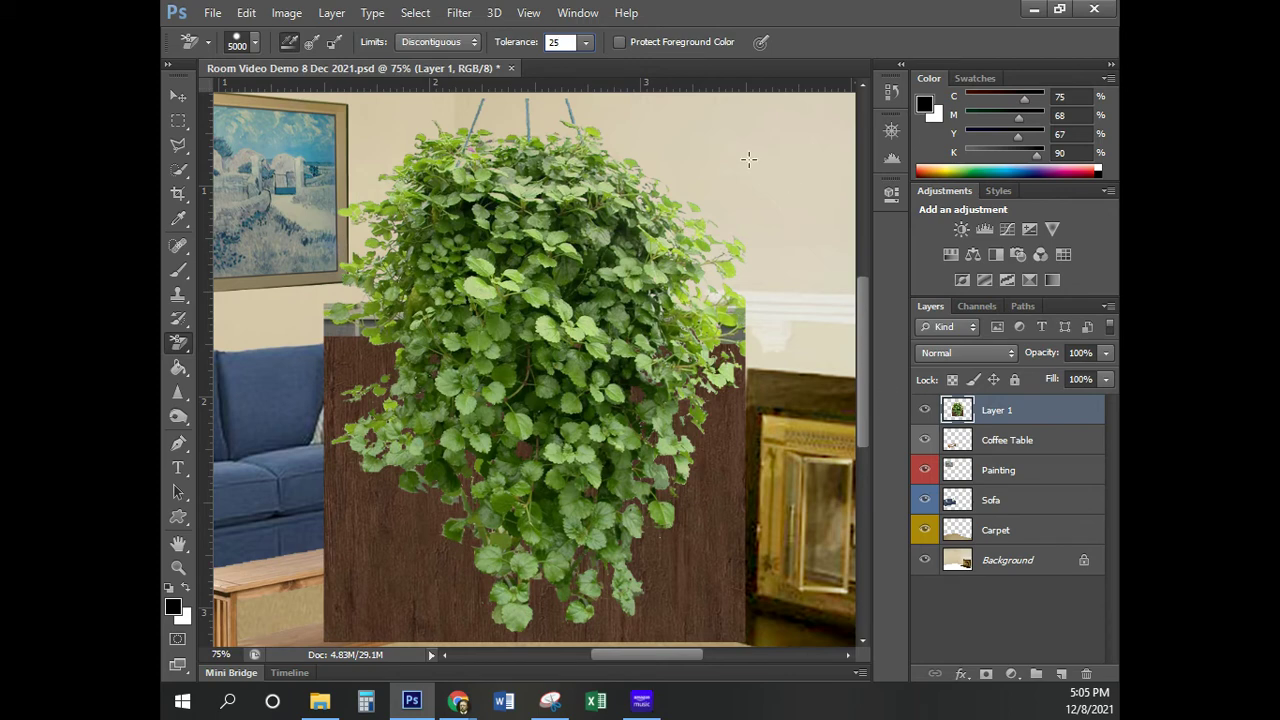
pyautogui.click(749, 11)
pyautogui.moveTo(861, 342)
pyautogui.mouseDown()
pyautogui.moveTo(861, 364)
pyautogui.moveTo(865, 345)
pyautogui.mouseUp()
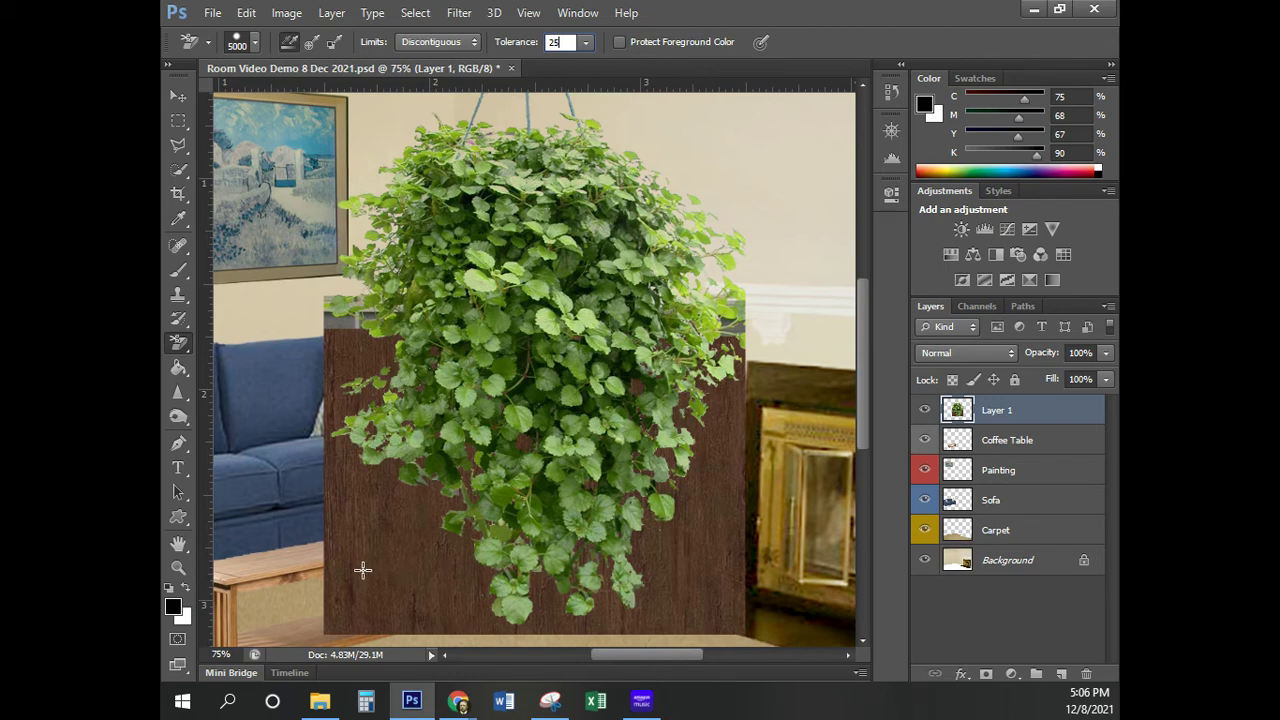
pyautogui.press('Return')
pyautogui.click(356, 569)
pyautogui.moveTo(356, 569)
pyautogui.mouseDown()
pyautogui.moveTo(428, 570)
pyautogui.moveTo(354, 553)
pyautogui.moveTo(340, 570)
pyautogui.moveTo(363, 586)
pyautogui.moveTo(350, 597)
pyautogui.moveTo(343, 586)
pyautogui.moveTo(374, 561)
pyautogui.moveTo(398, 604)
pyautogui.mouseUp()
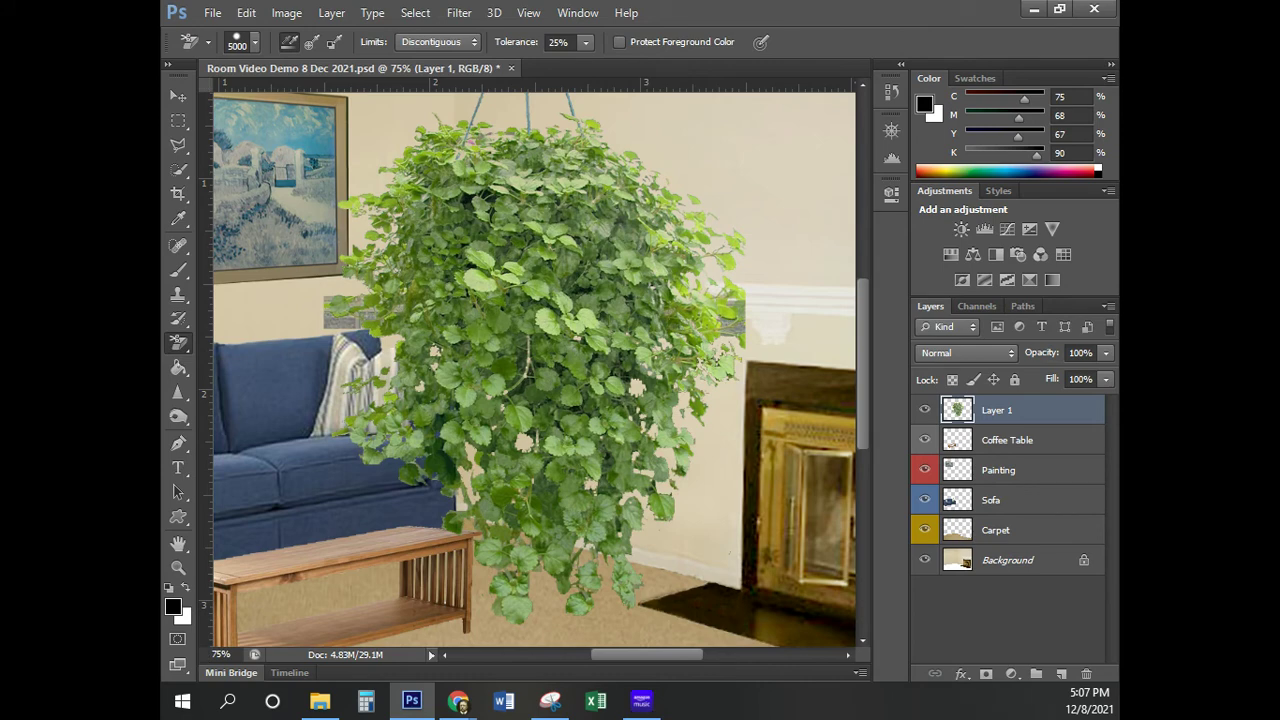
# Erase the grey fence rail strip still showing on both sides of the ivy
pyautogui.click(458, 700)
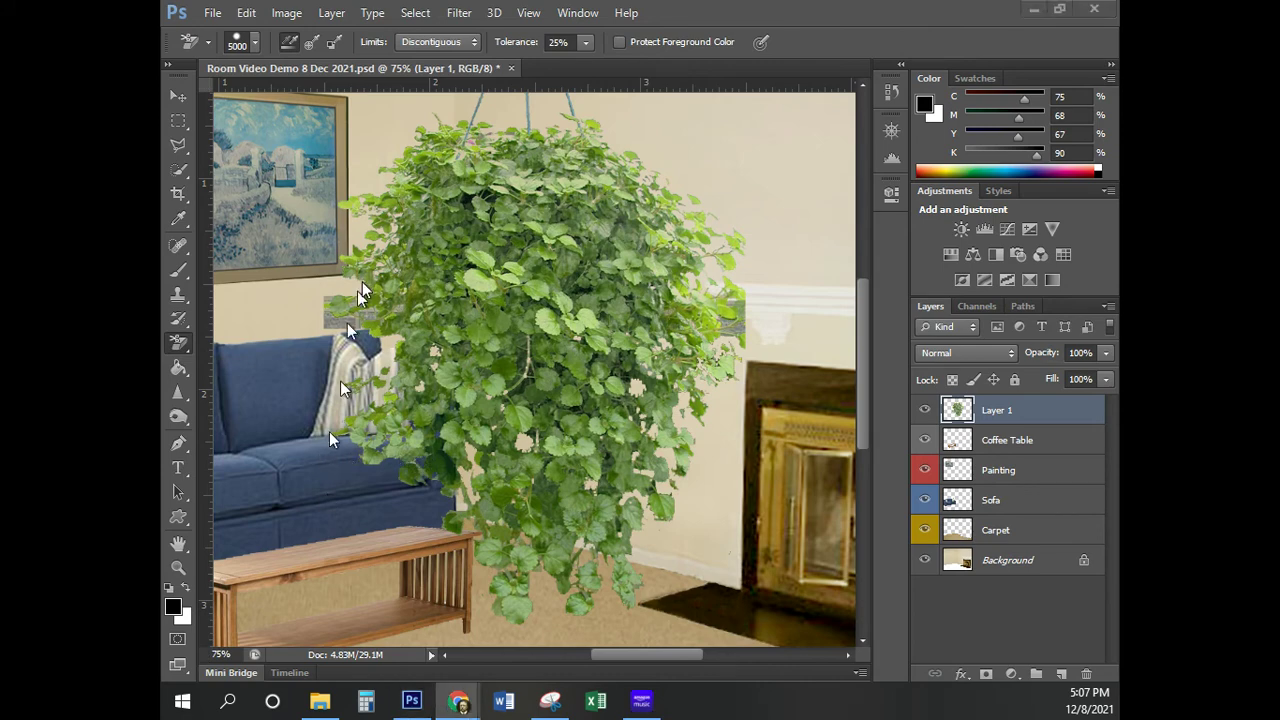
pyautogui.click(820, 22)
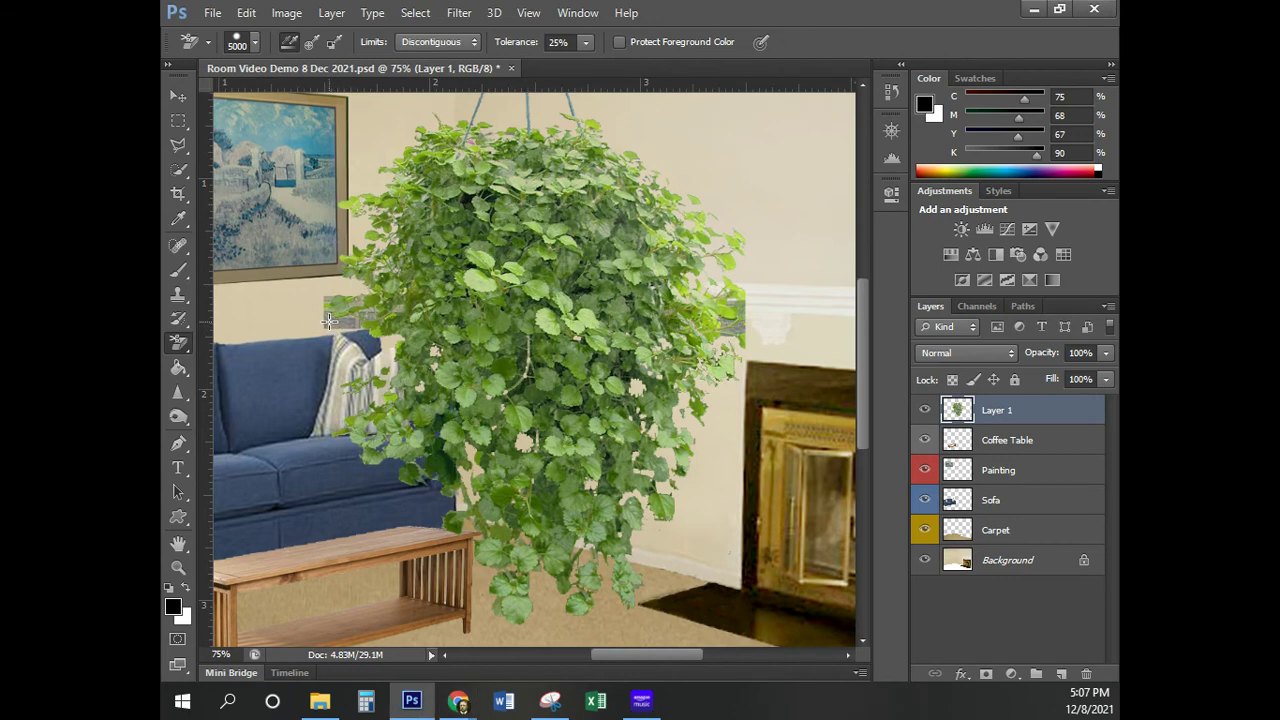
pyautogui.moveTo(326, 319); pyautogui.dragTo(345, 321)
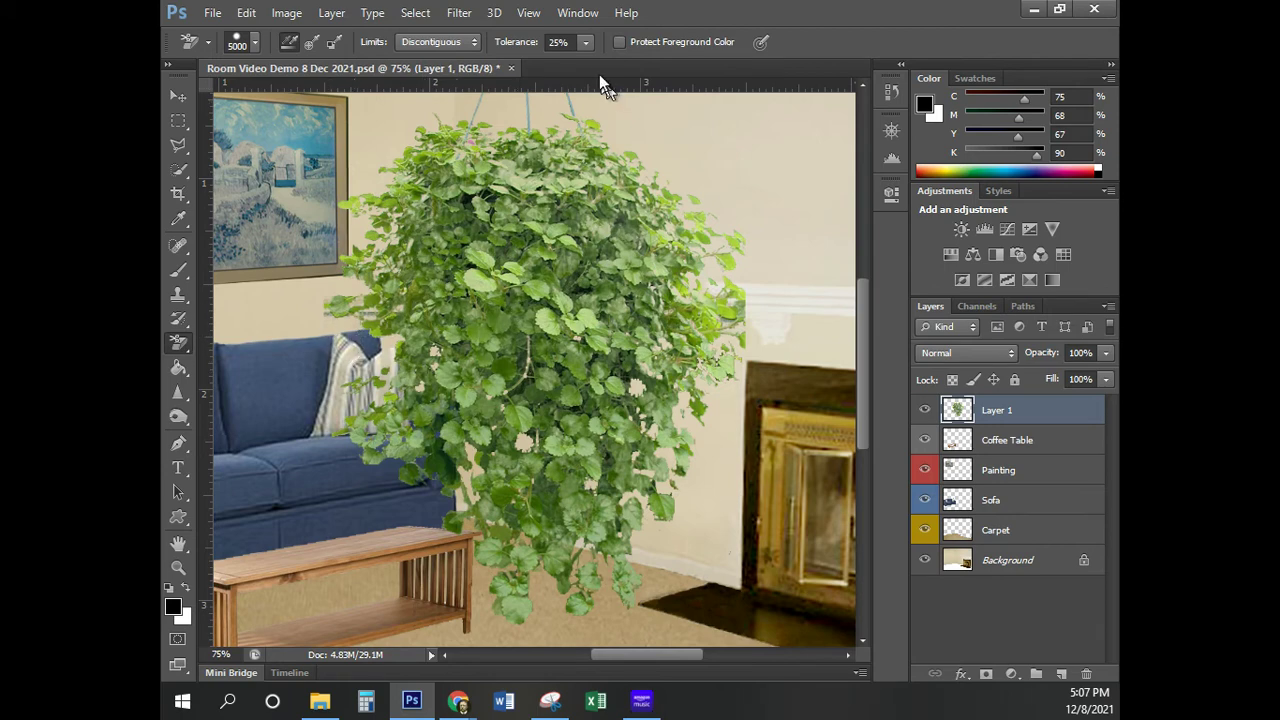
# Set the Background Eraser's tolerance to 15% and erase the leftover dark line and pale rail remnants beside the ivy's leaves above the sofa
pyautogui.doubleClick(558, 42)
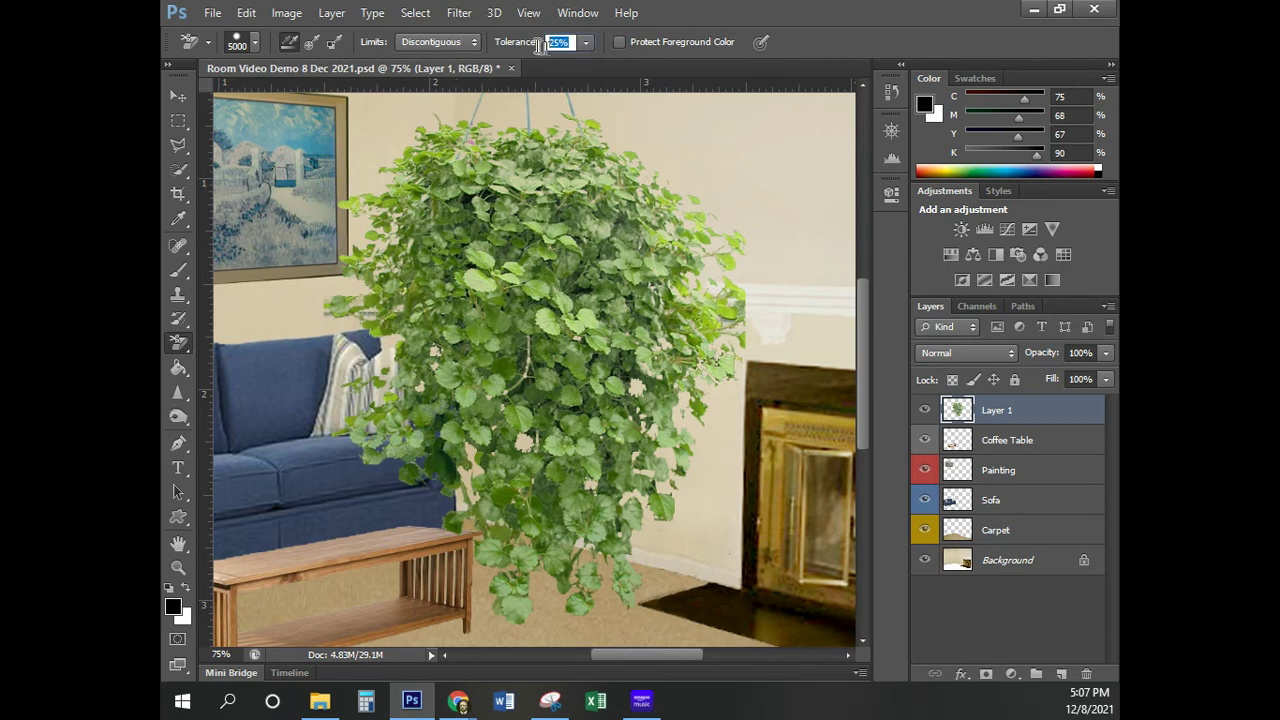
pyautogui.write('15')
pyautogui.press('Return')
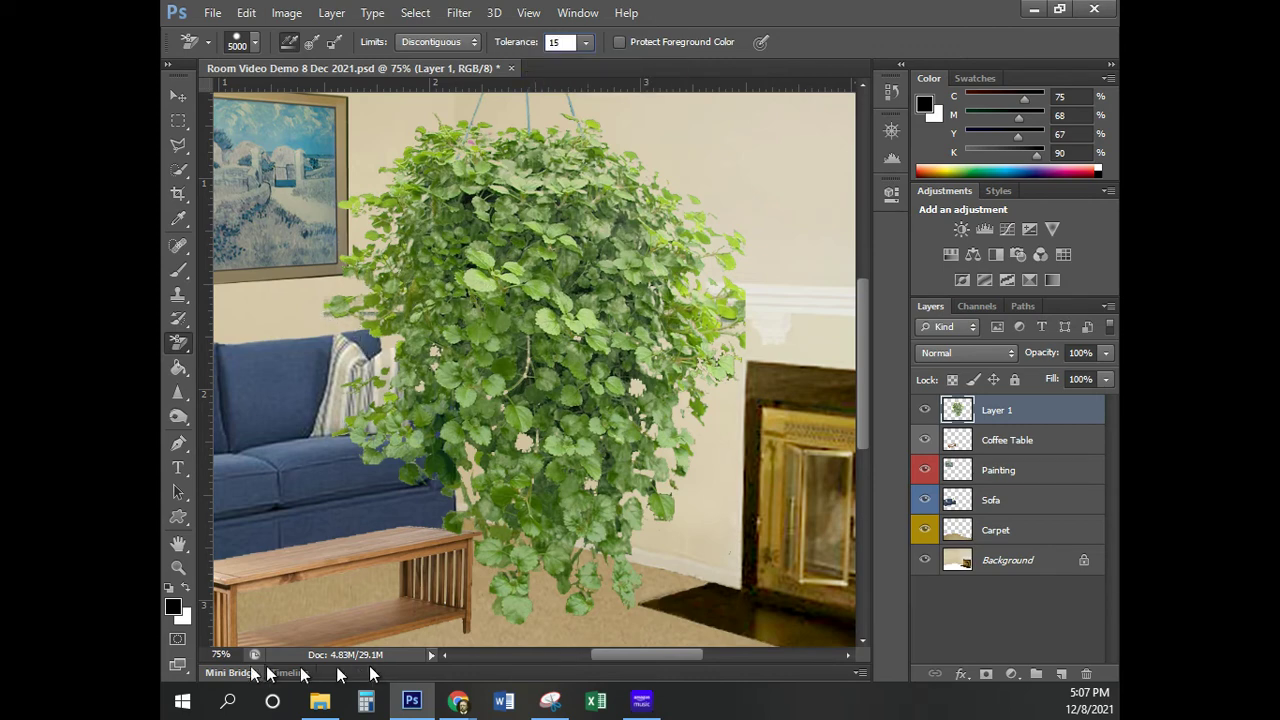
pyautogui.click(178, 567)
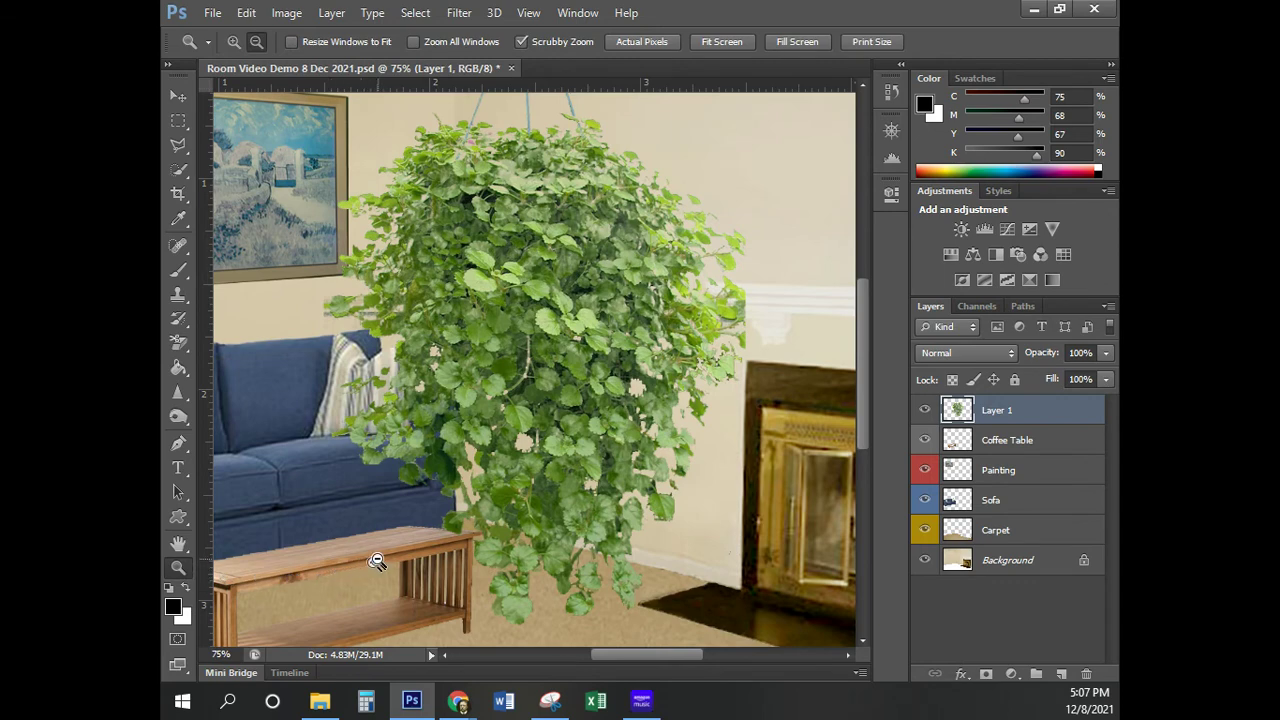
pyautogui.moveTo(378, 560); pyautogui.dragTo(355, 570)
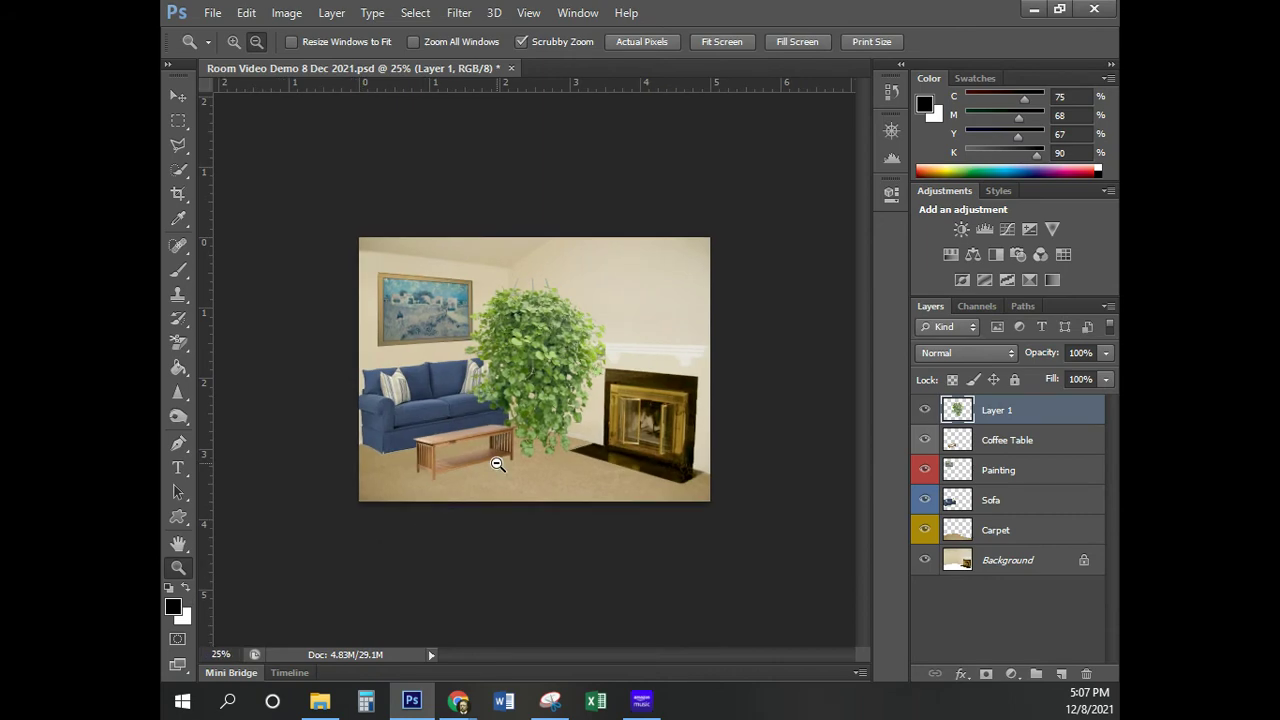
pyautogui.moveTo(491, 466); pyautogui.dragTo(634, 486)
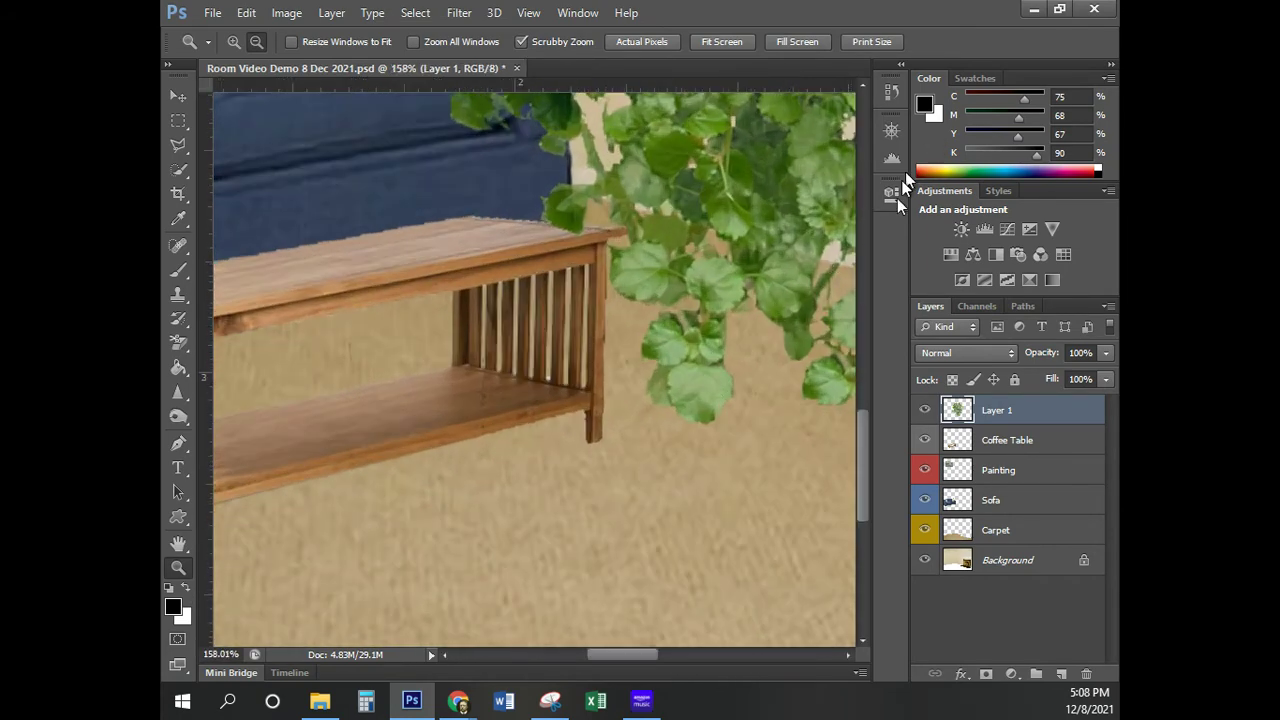
pyautogui.moveTo(861, 463); pyautogui.dragTo(884, 356)
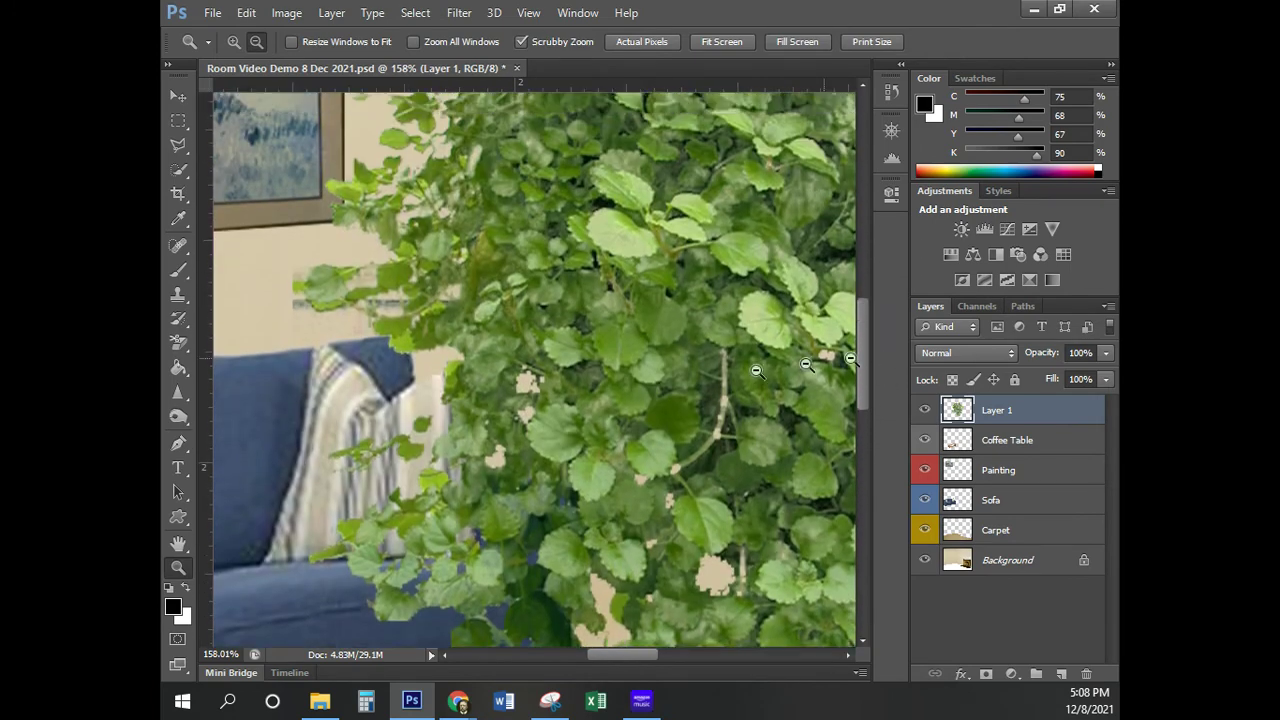
pyautogui.moveTo(330, 415); pyautogui.dragTo(352, 418)
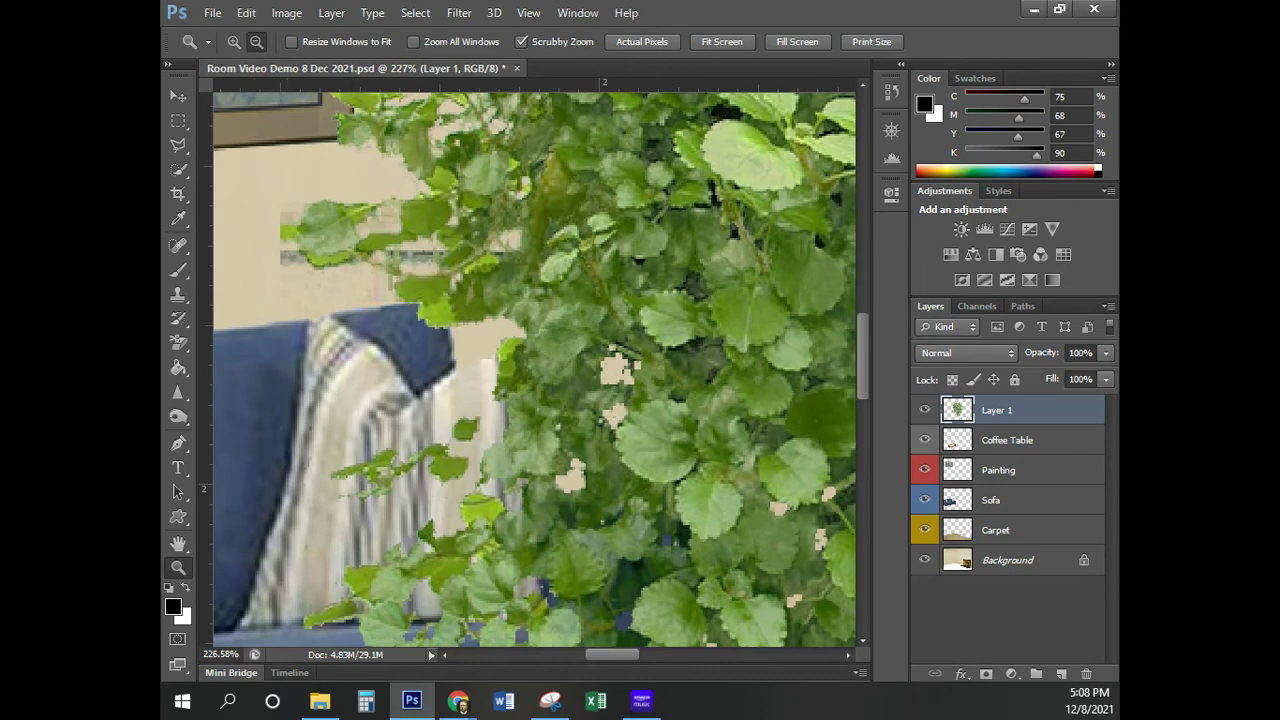
pyautogui.click(178, 344)
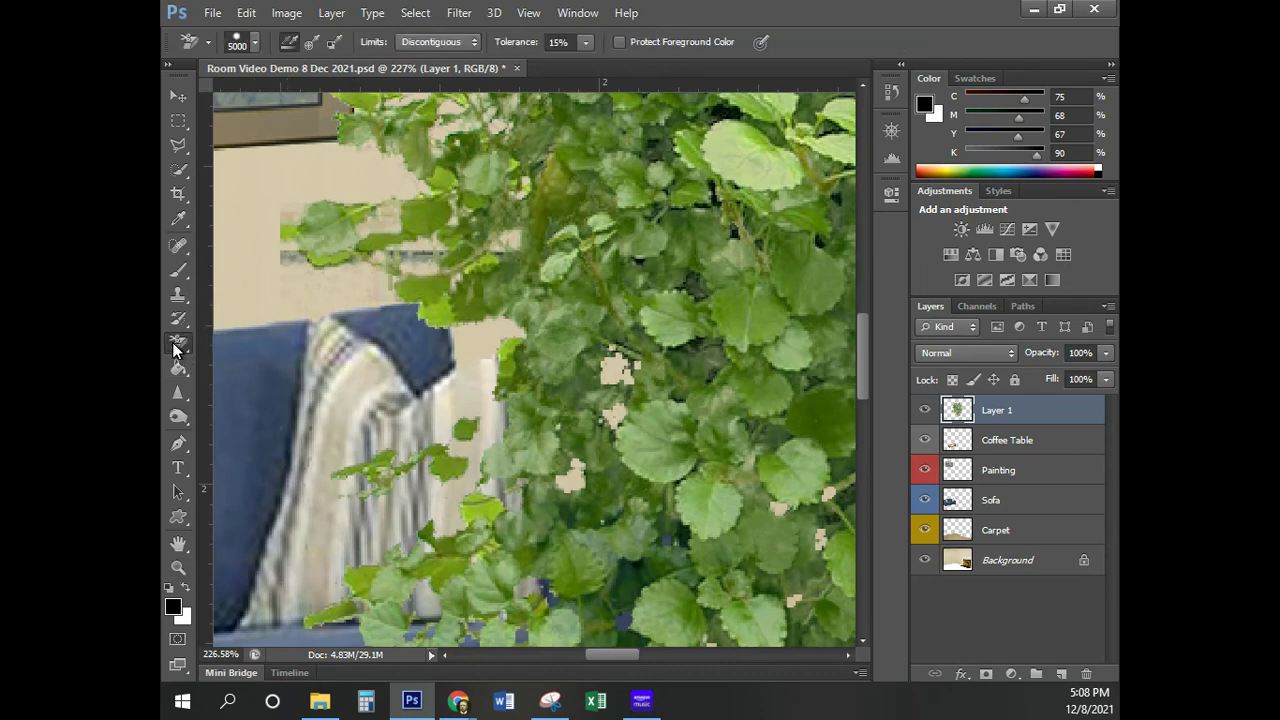
pyautogui.click(285, 256)
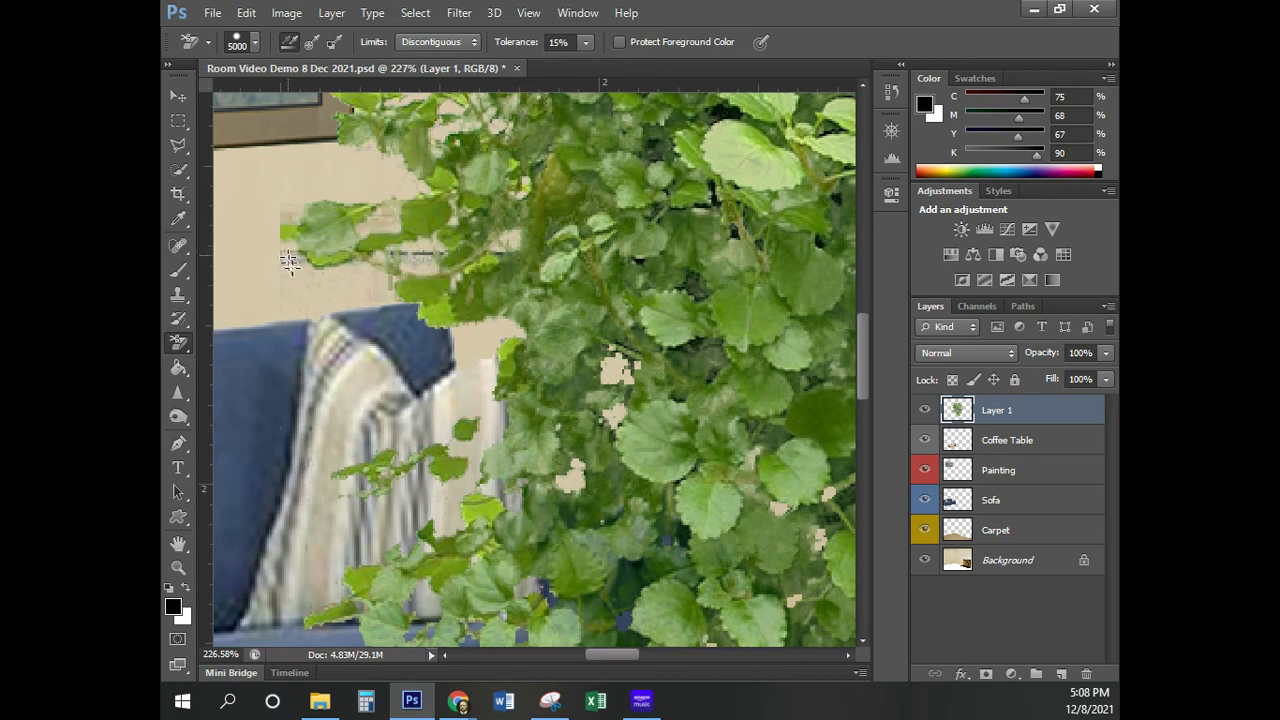
pyautogui.click(419, 251)
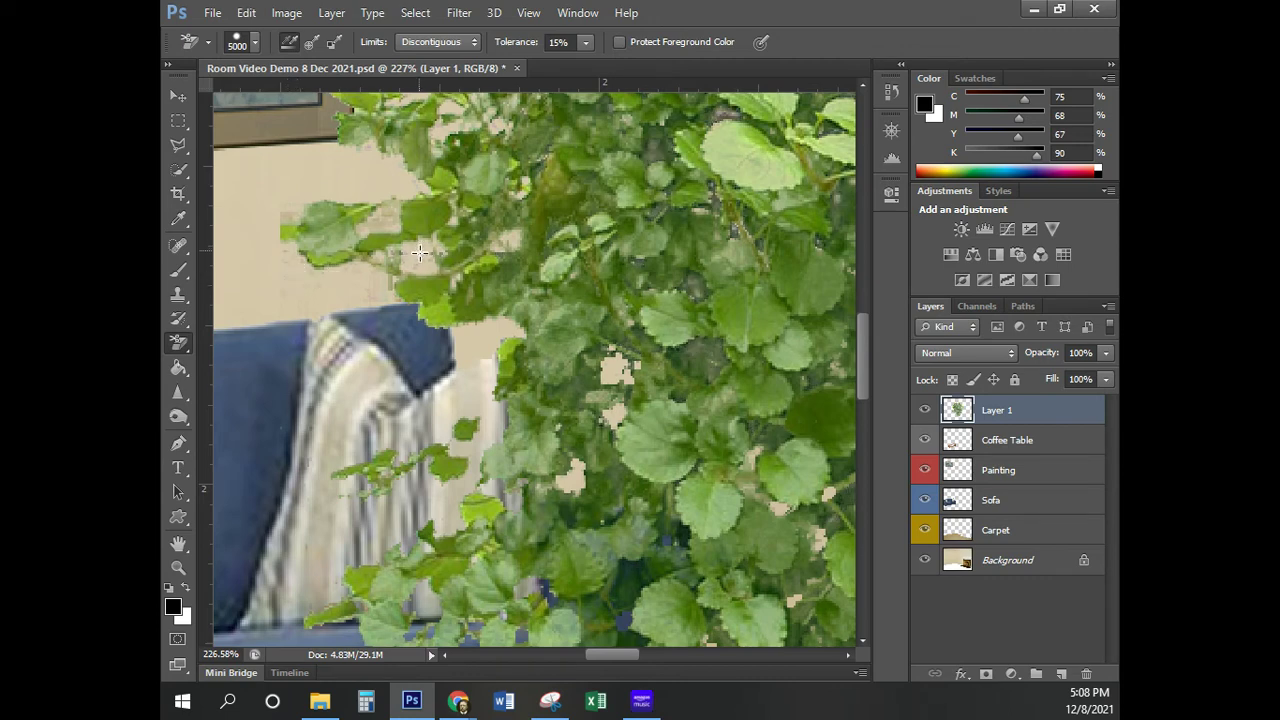
pyautogui.click(285, 213)
pyautogui.click(178, 96)
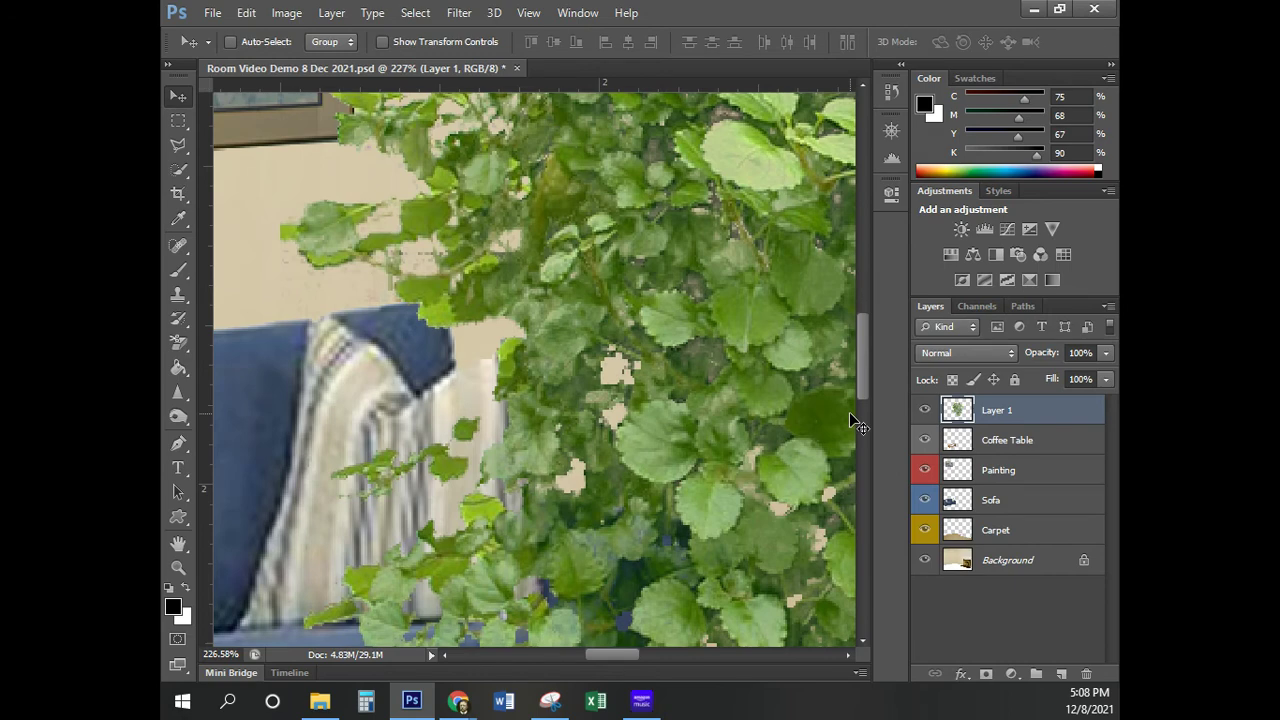
pyautogui.hotkey('ctrl', '0')
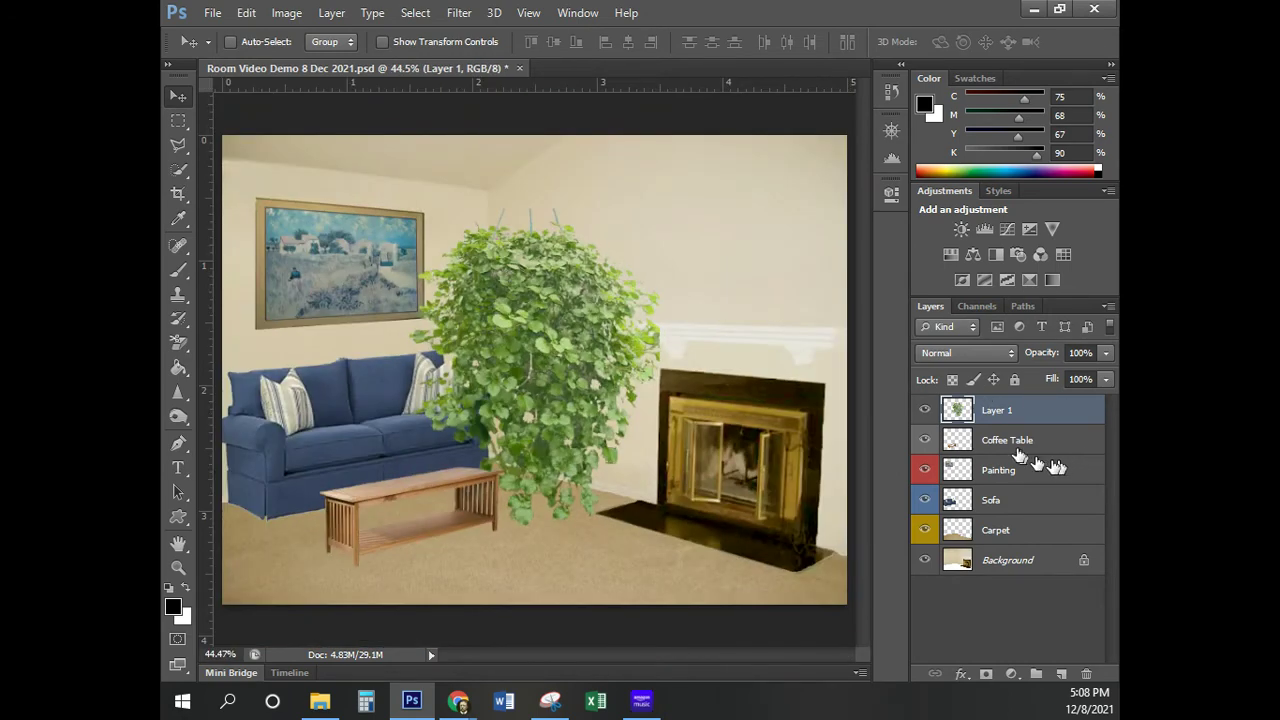
# Rename the ivy's layer as Ivy and give it the green colour label
pyautogui.doubleClick(997, 411)
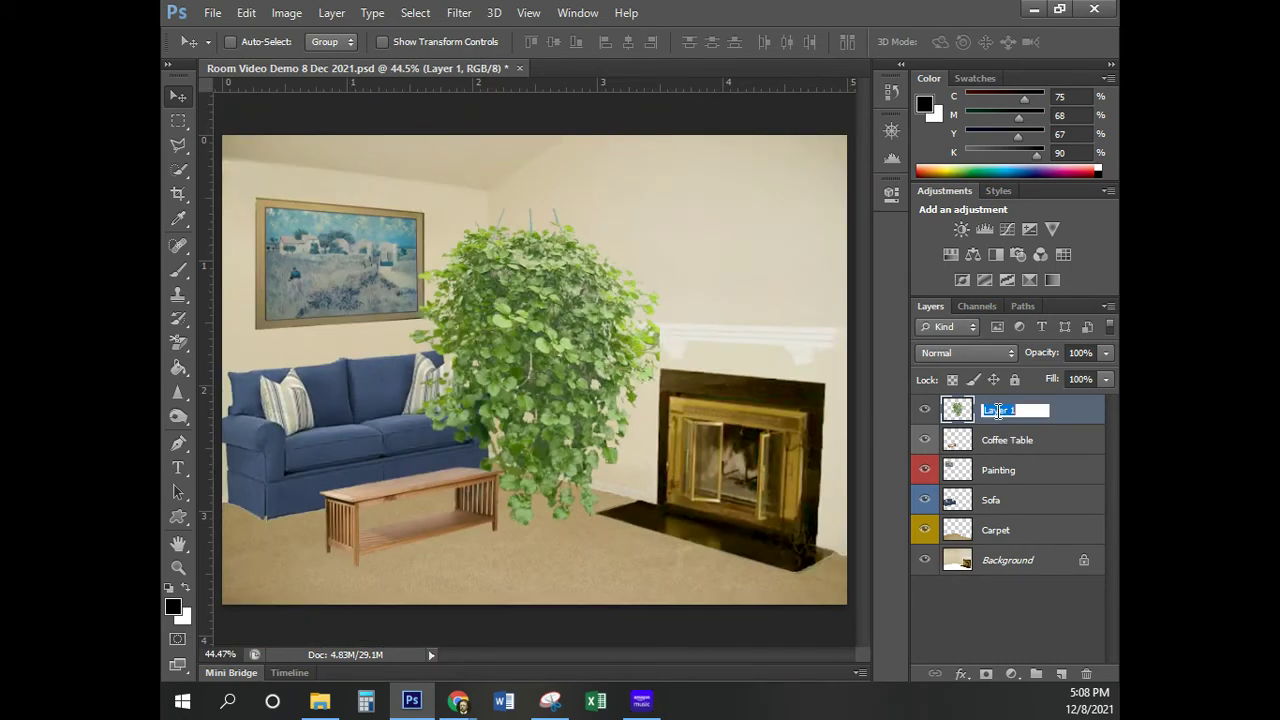
pyautogui.write('E')
pyautogui.write('vy')
pyautogui.press('Return')
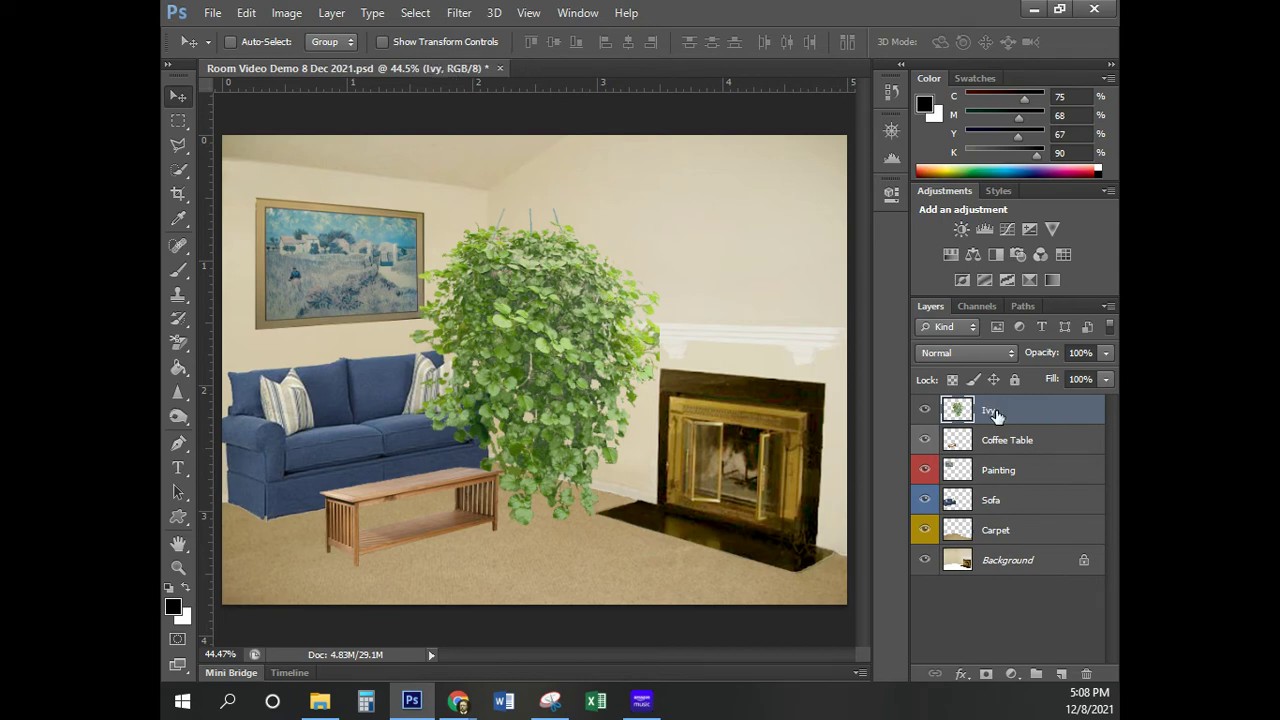
pyautogui.rightClick(996, 412)
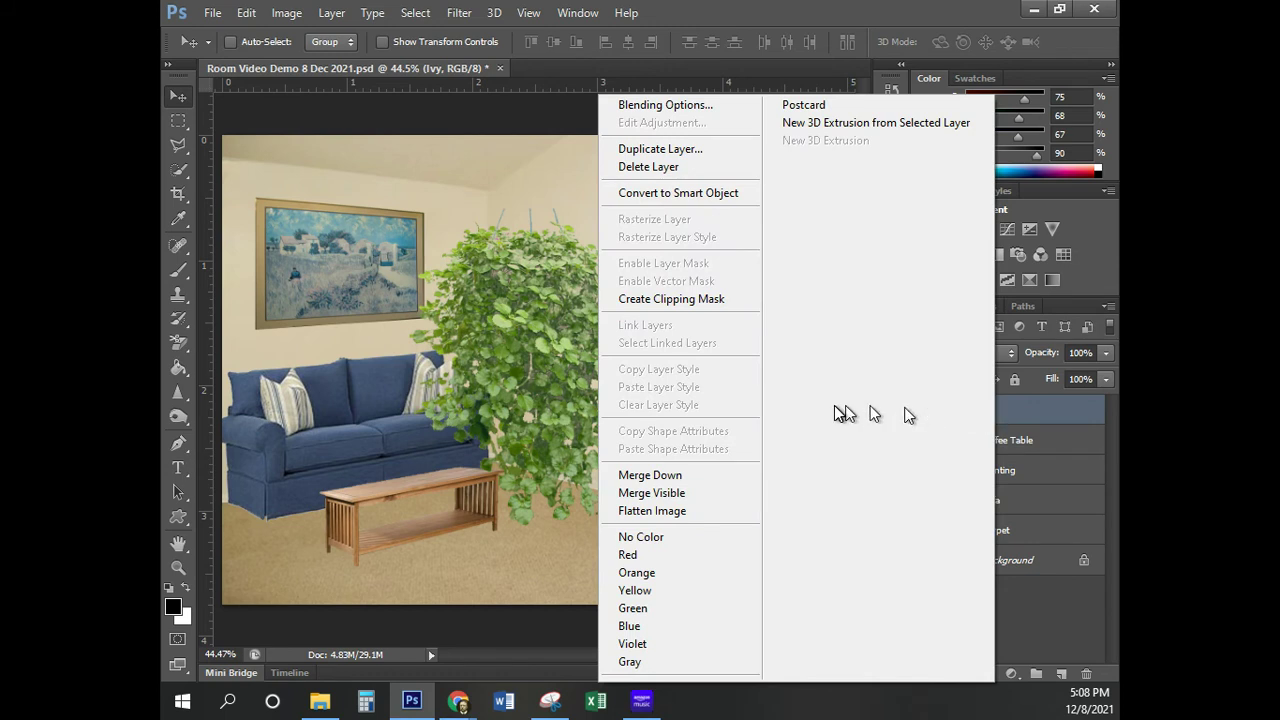
pyautogui.click(636, 607)
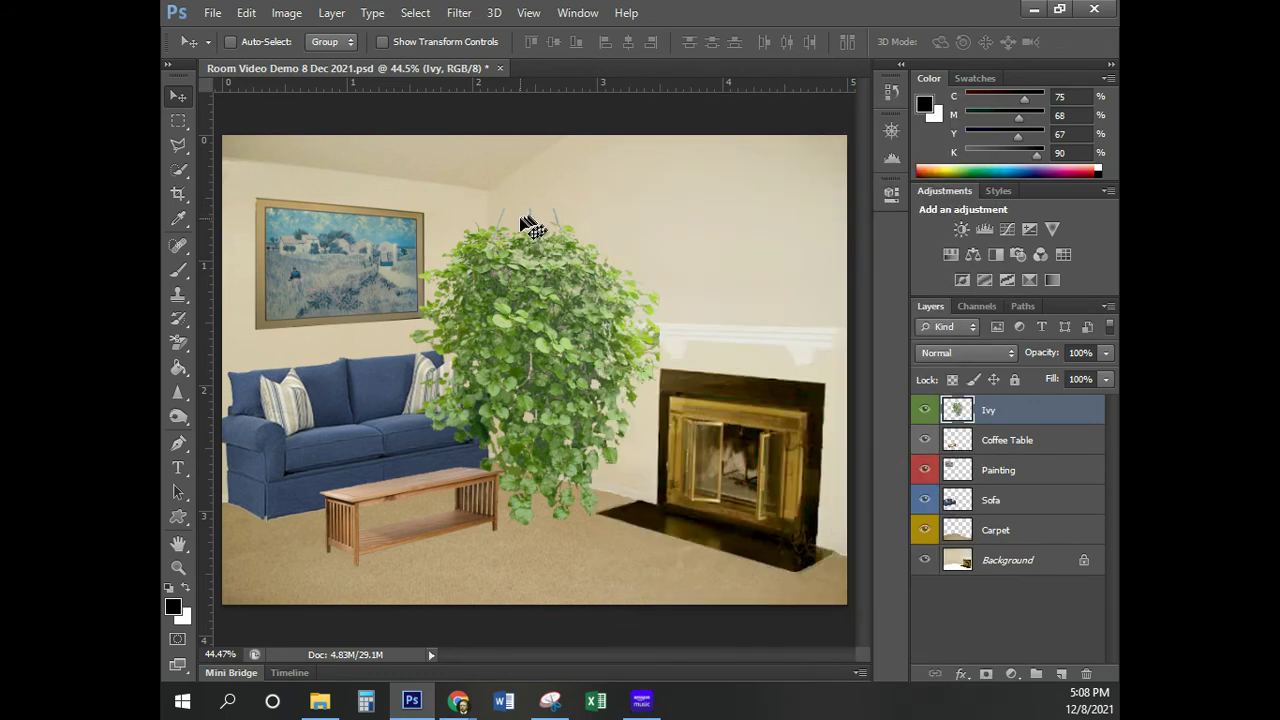
# At 75% zoom, set the Background Eraser's tolerance to 25% and erase the blue hanger strings above the ivy
pyautogui.click(238, 653)
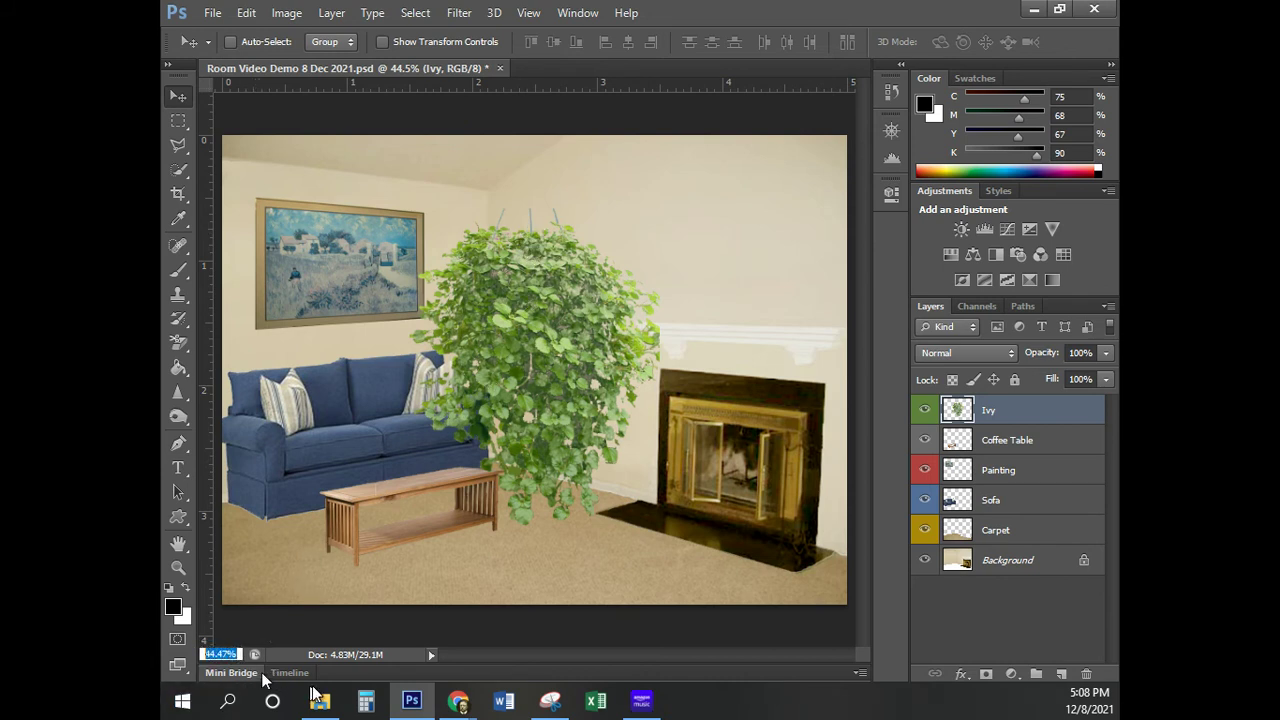
pyautogui.moveTo(313, 693)
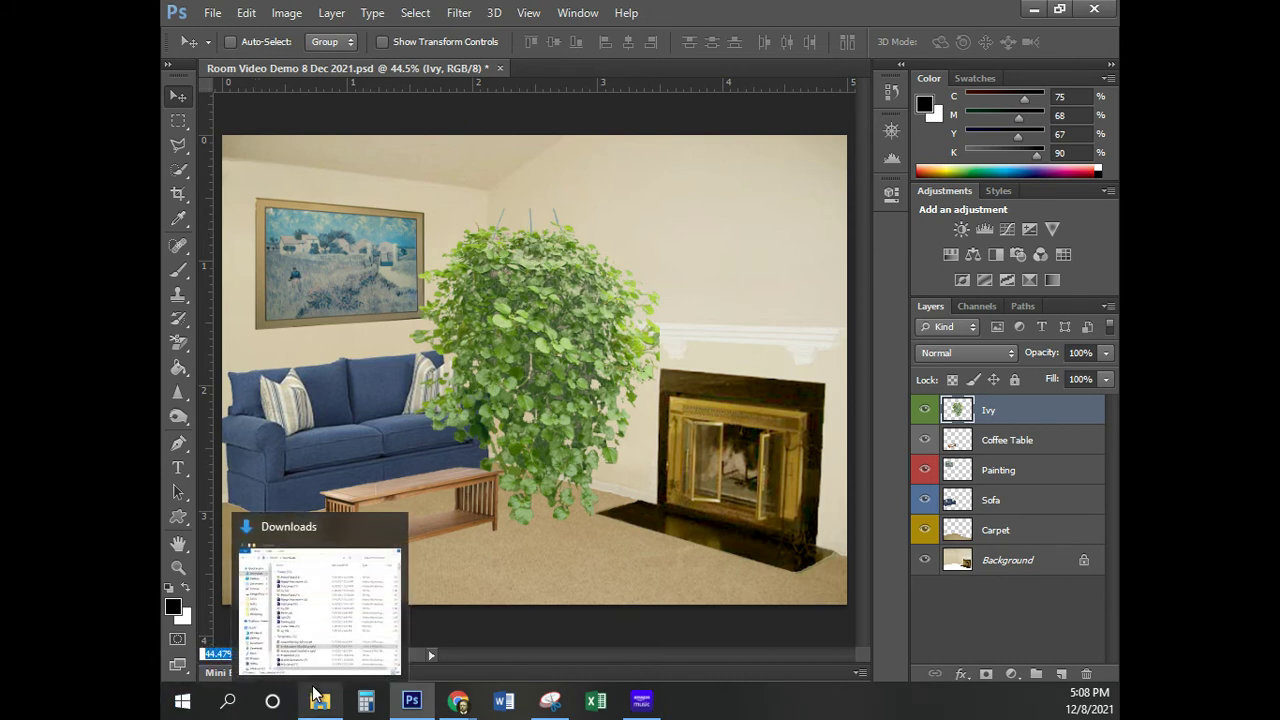
pyautogui.write('75')
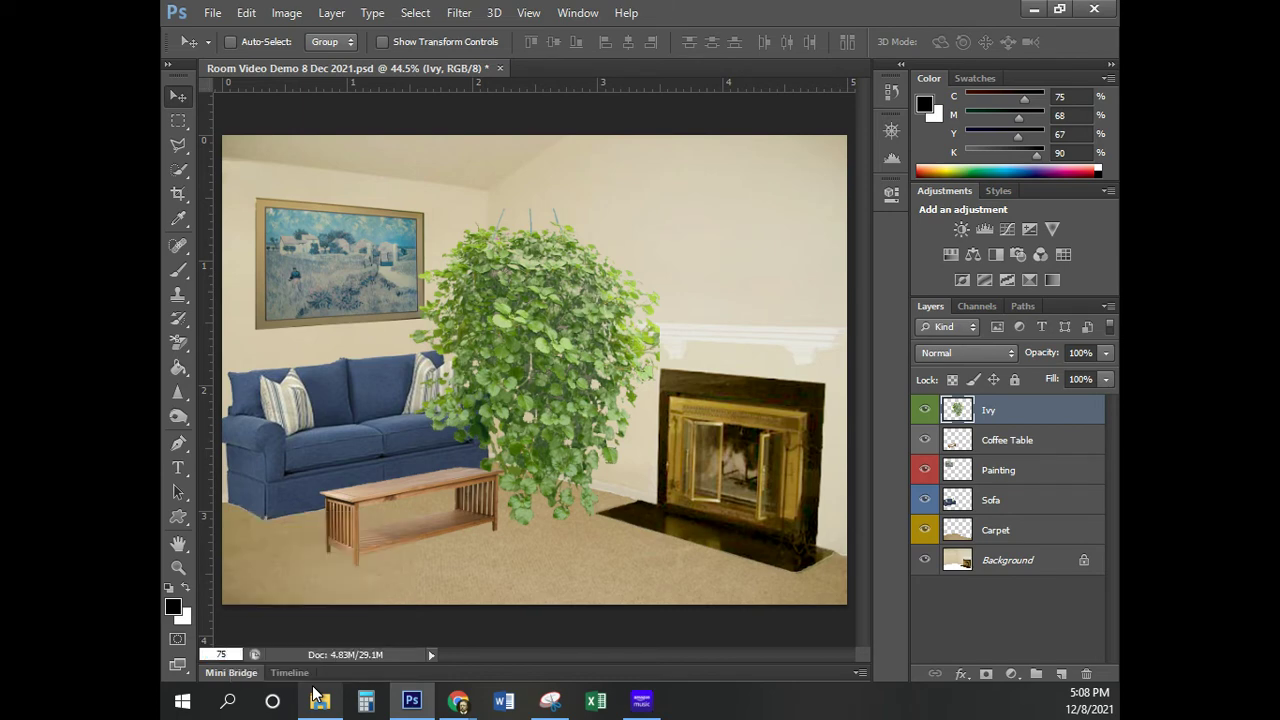
pyautogui.press('Return')
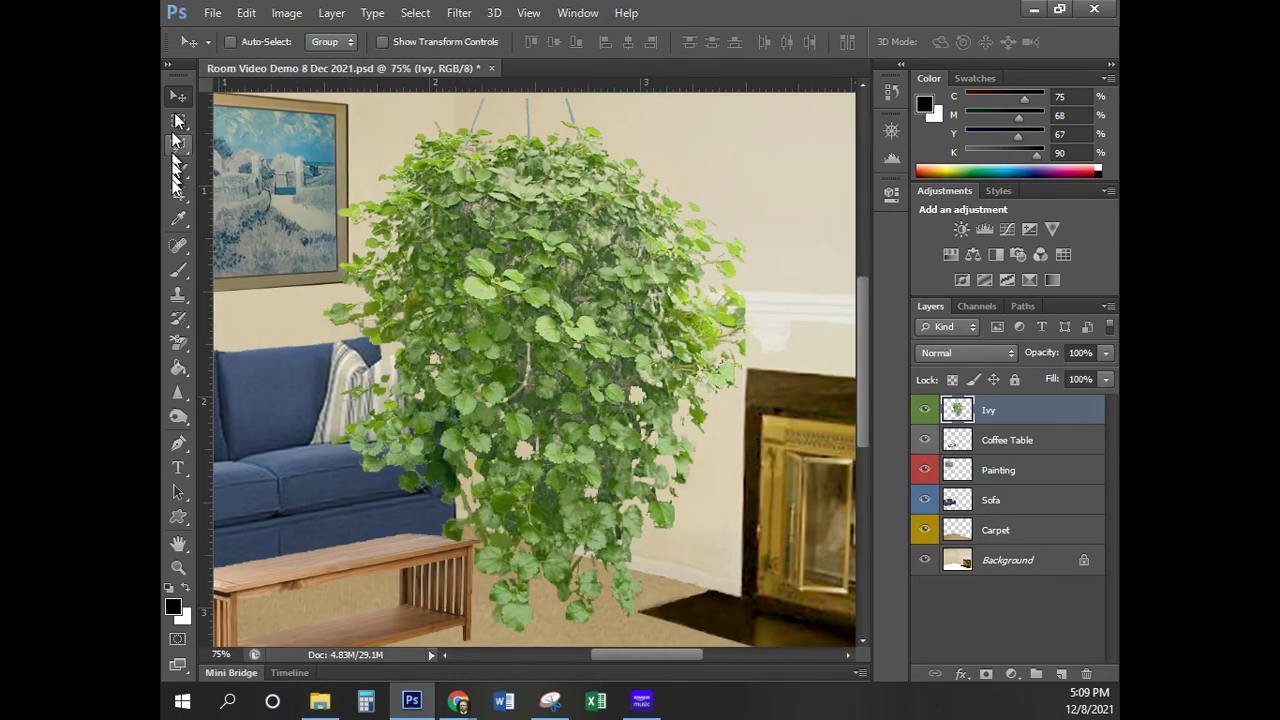
pyautogui.click(178, 343)
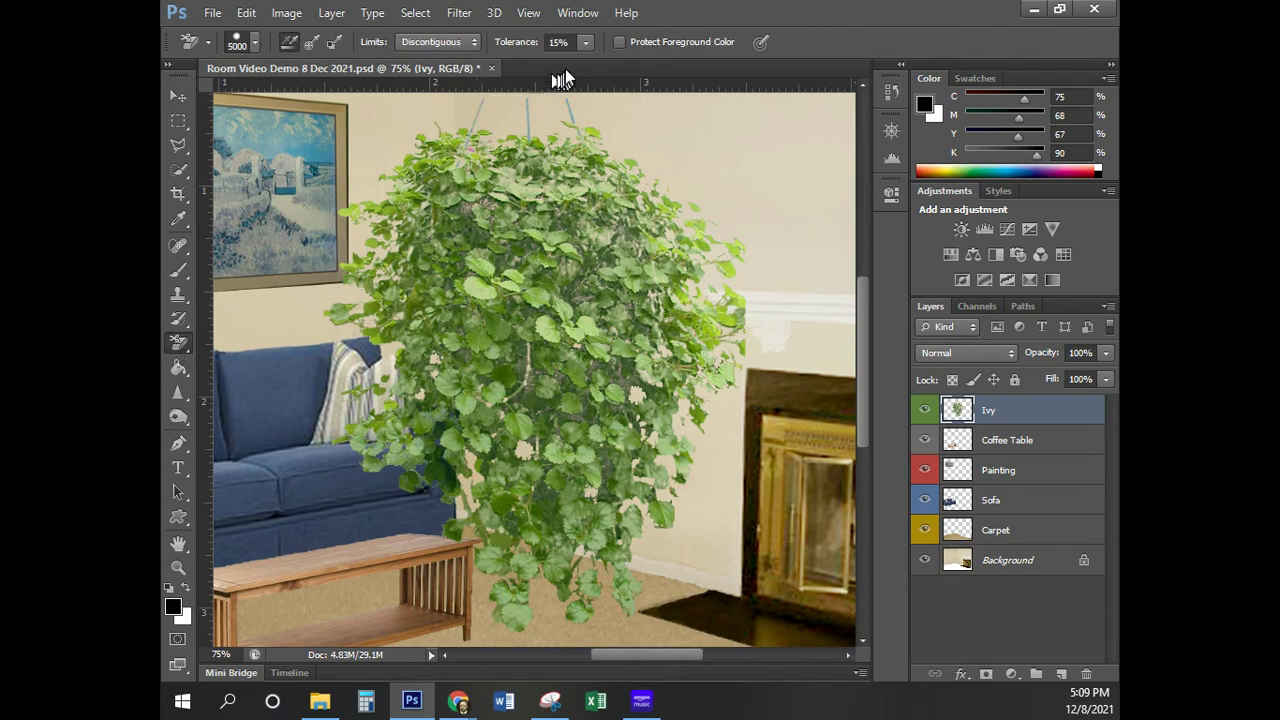
pyautogui.click(552, 42)
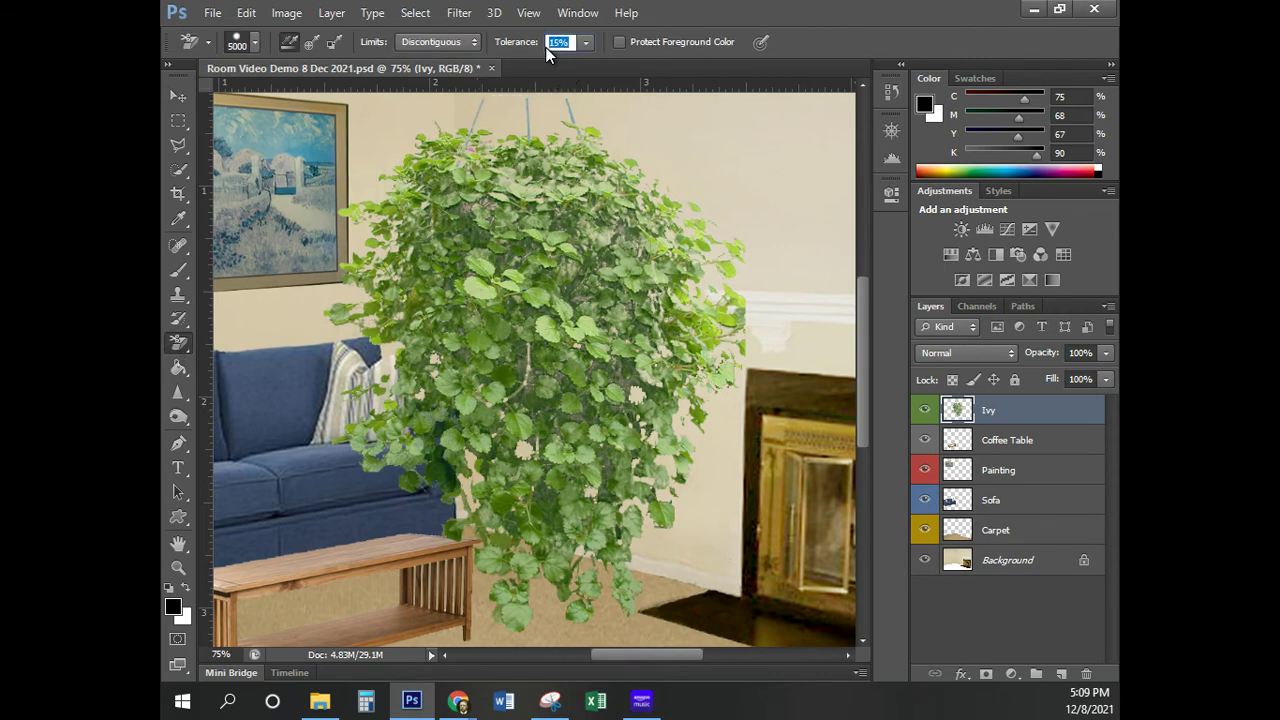
pyautogui.write('25')
pyautogui.press('Return')
pyautogui.click(475, 116)
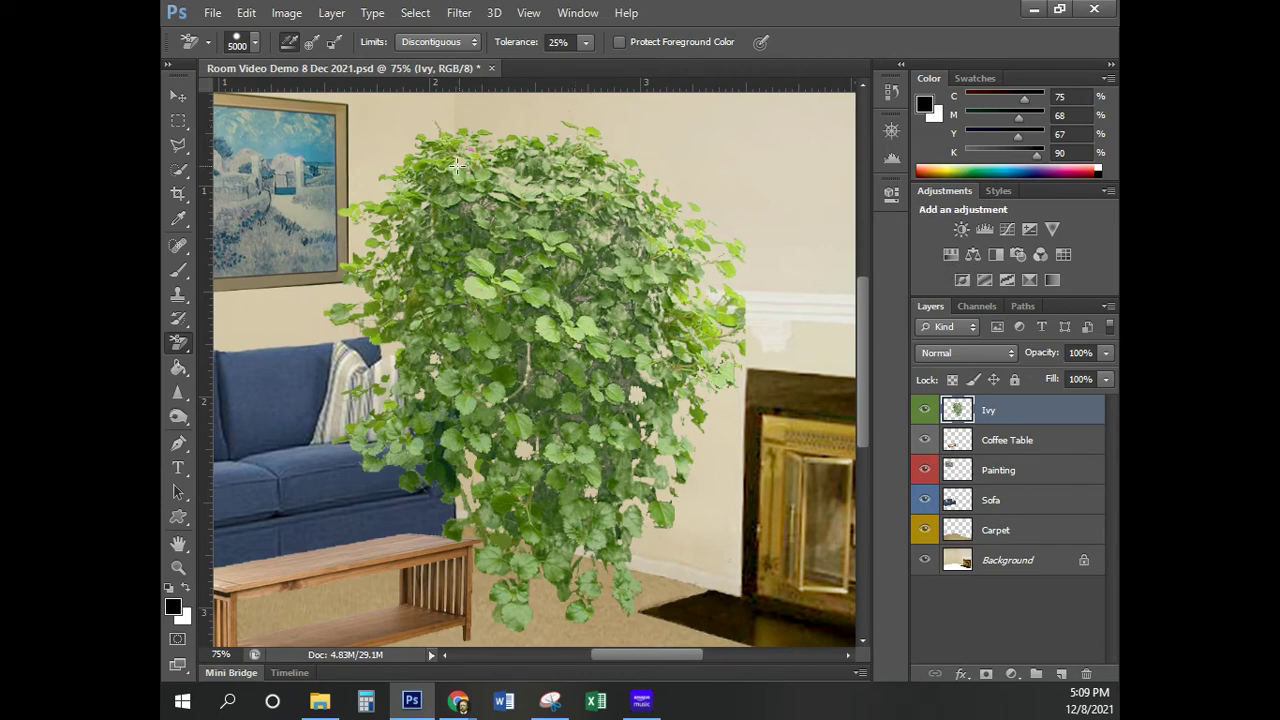
# Scale the ivy to about 26% width and 35% height and place it at the left end of the fireplace mantel
pyautogui.click(178, 99)
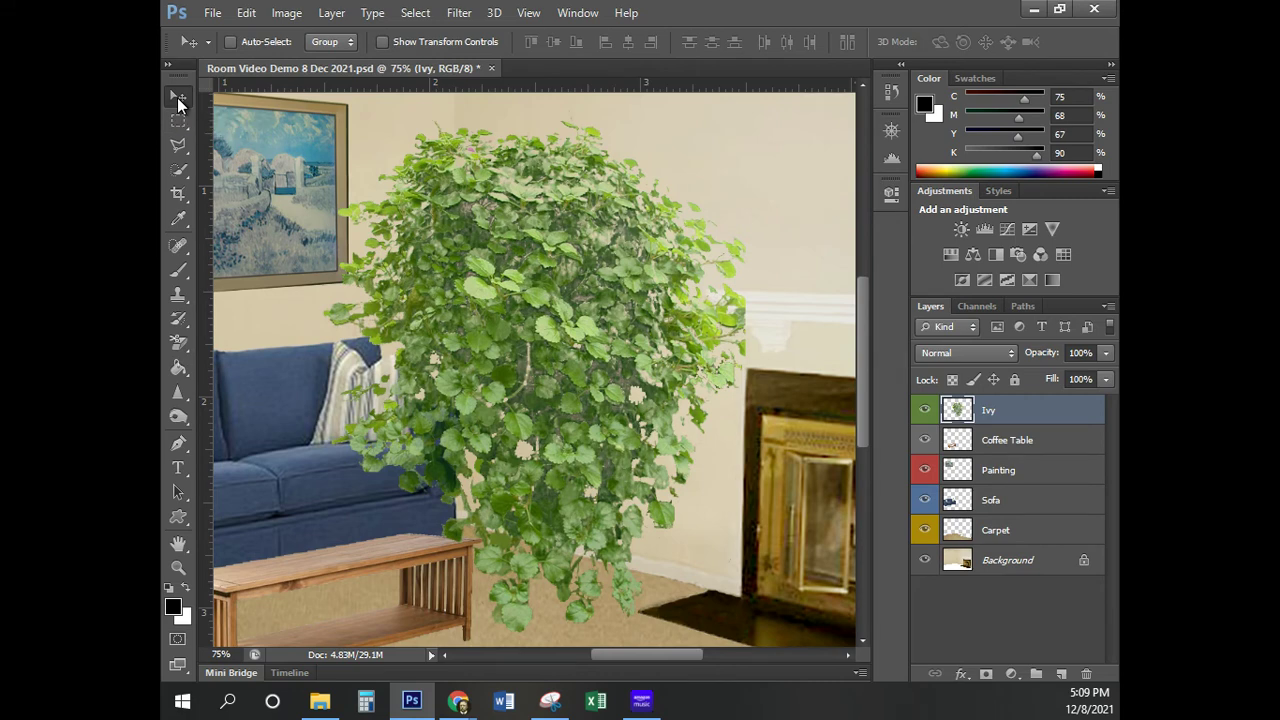
pyautogui.hotkey('ctrl', '0')
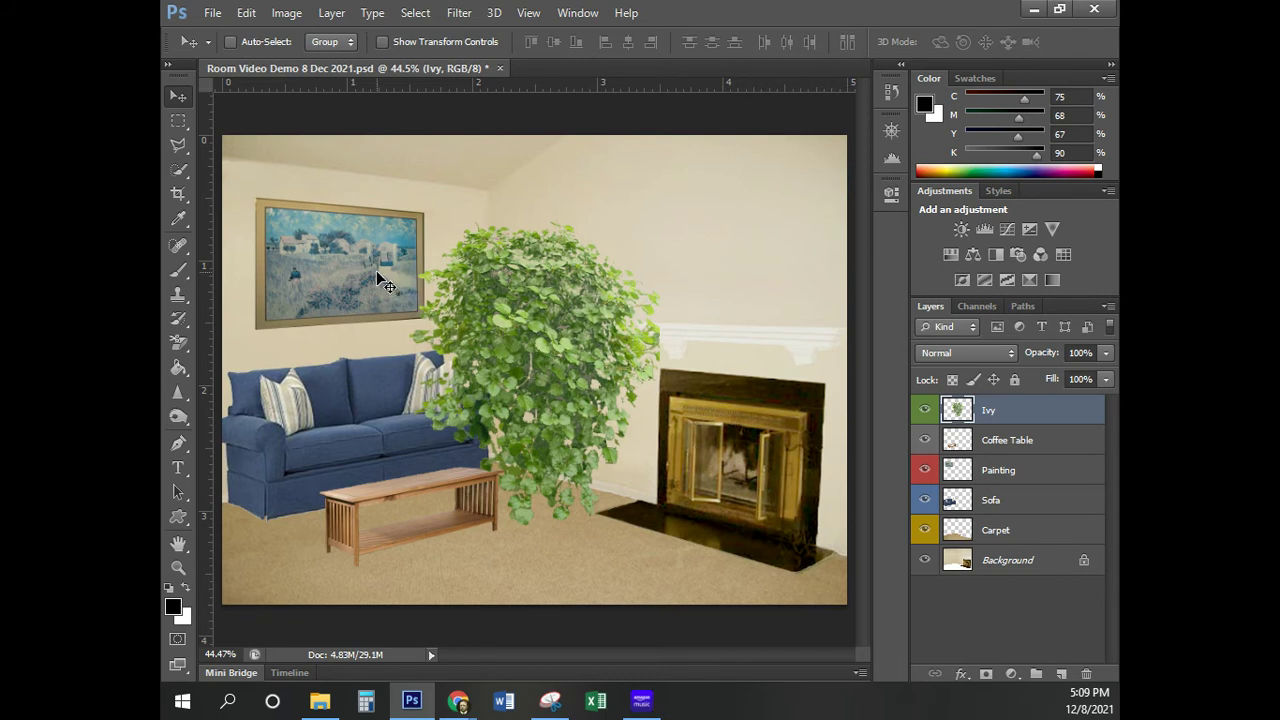
pyautogui.hotkey('ctrl', 't')
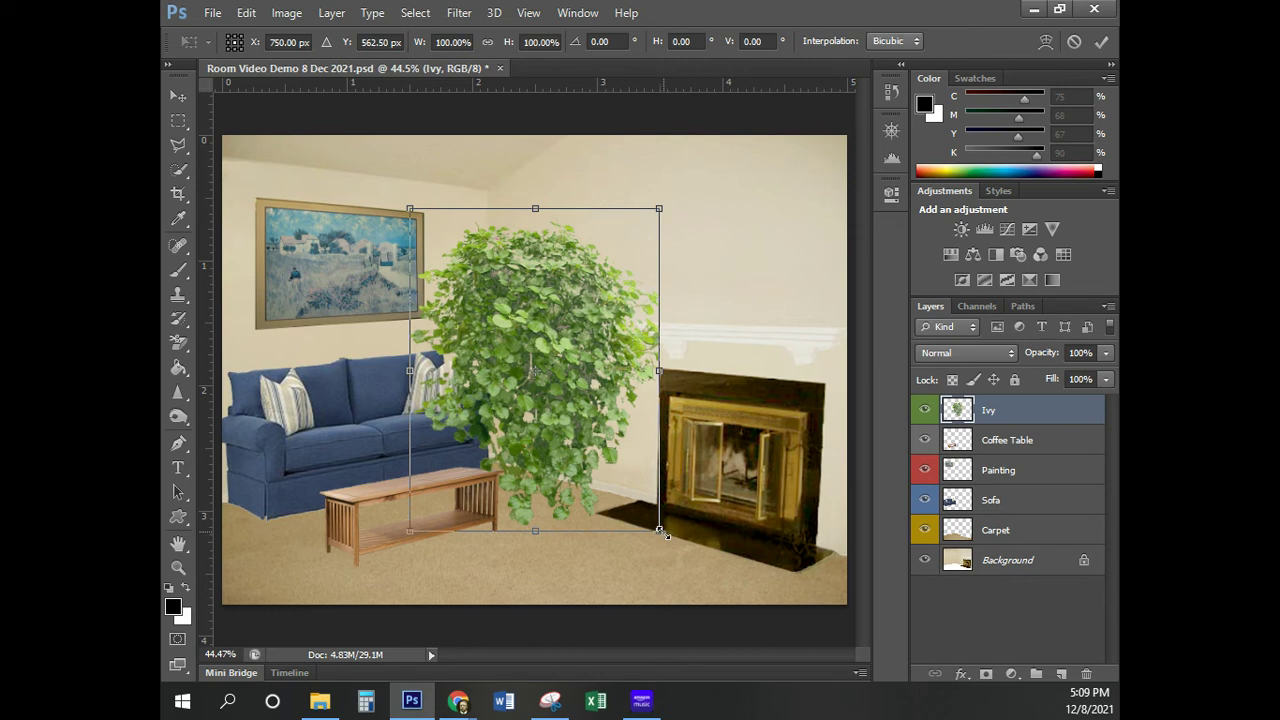
pyautogui.moveTo(658, 531); pyautogui.dragTo(474, 322)
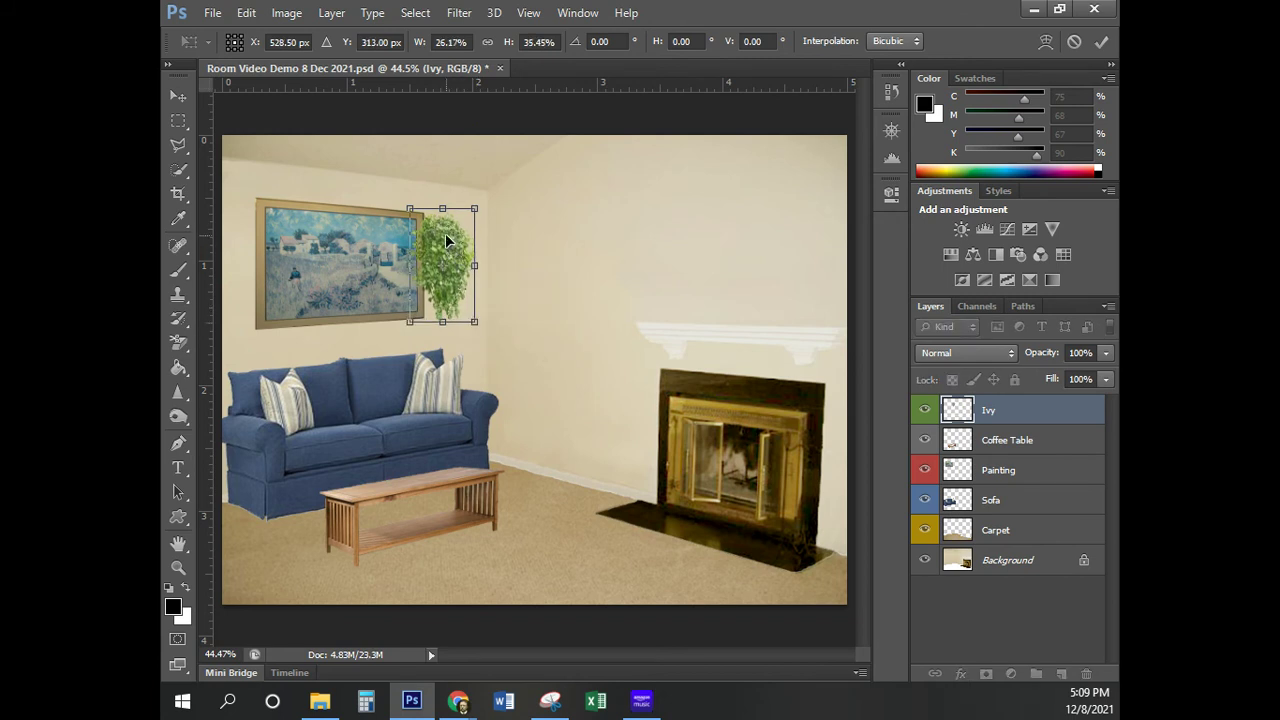
pyautogui.moveTo(447, 240); pyautogui.dragTo(671, 318)
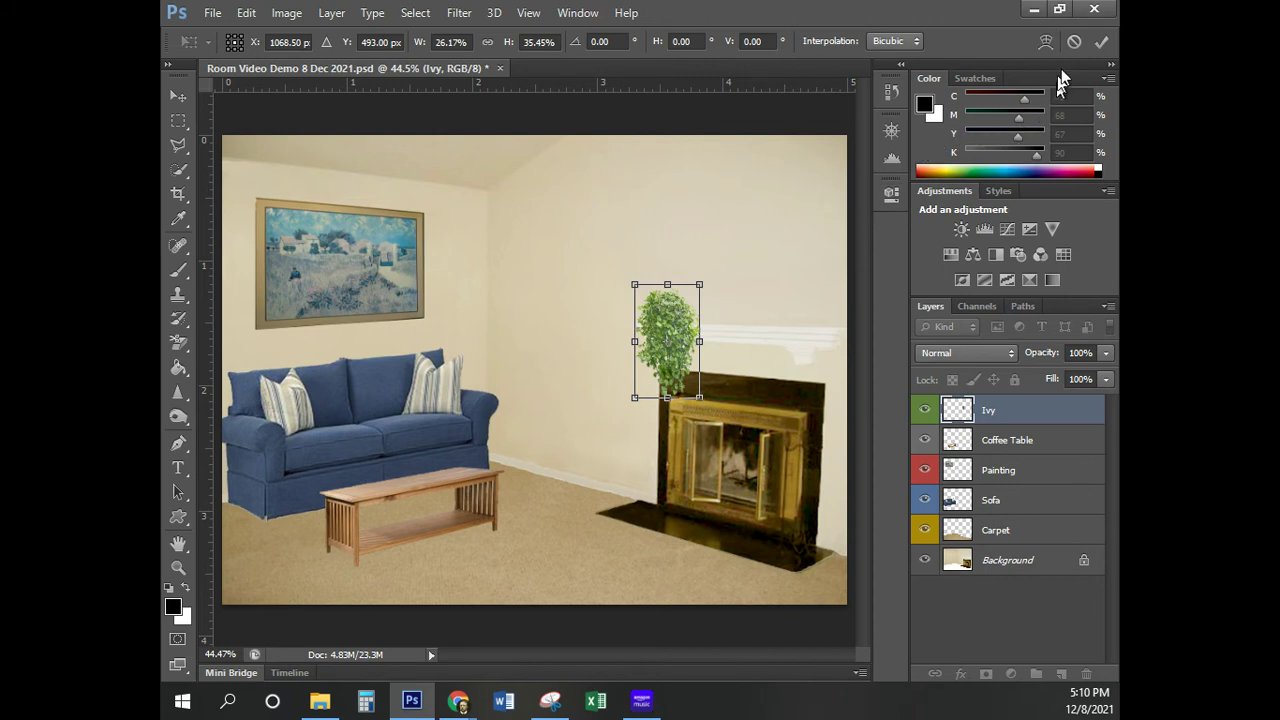
pyautogui.click(1100, 42)
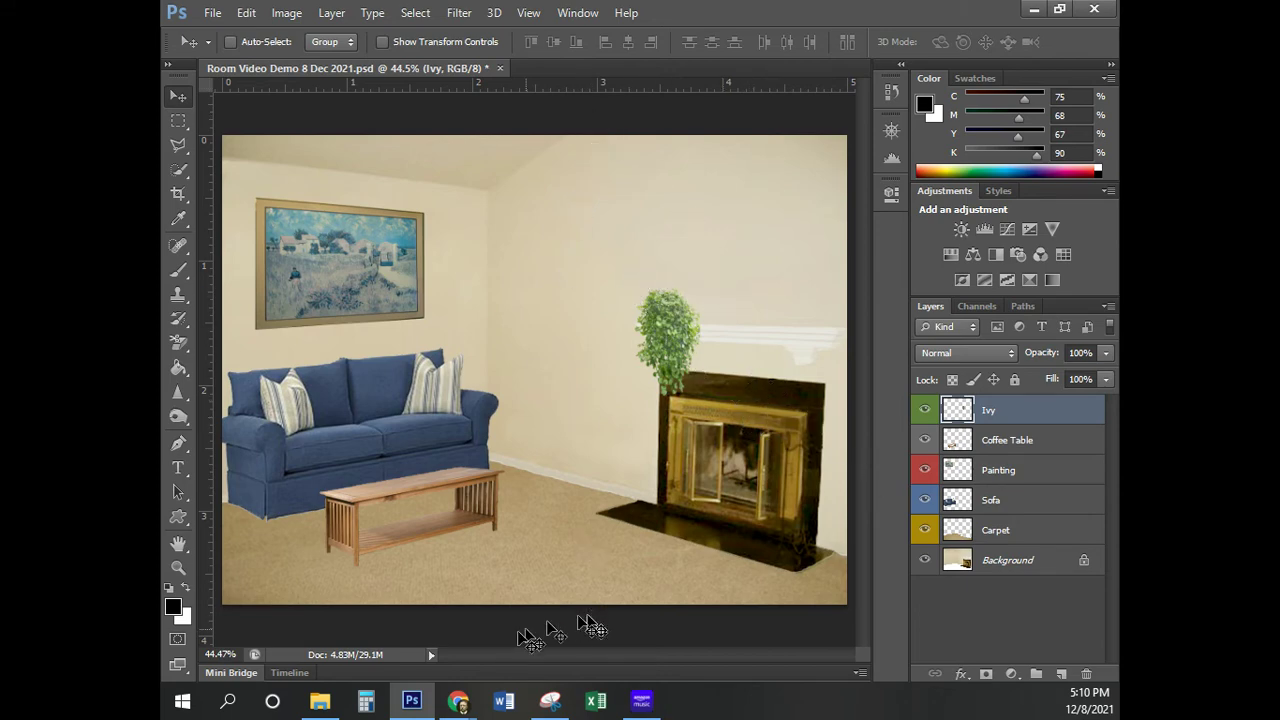
# Switch to Chrome, download Pole Lamp.psd from the Canvas course page, and open the file in Photoshop
pyautogui.click(458, 700)
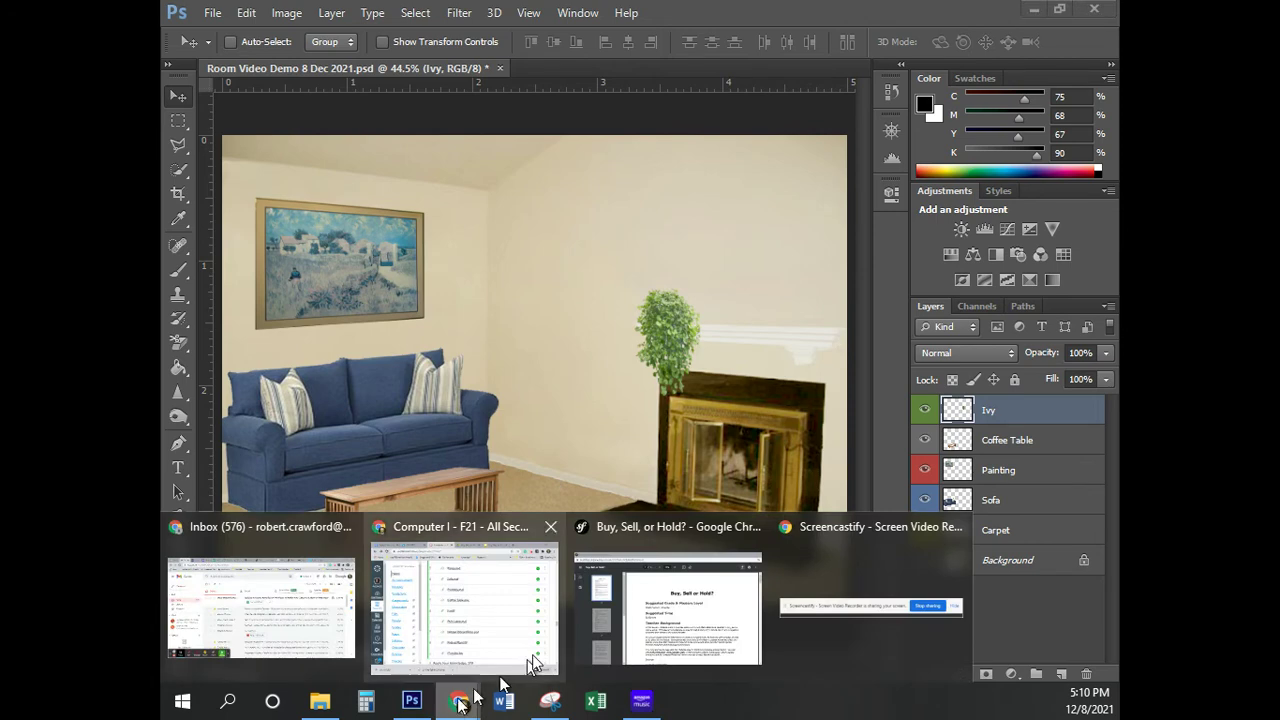
pyautogui.click(487, 622)
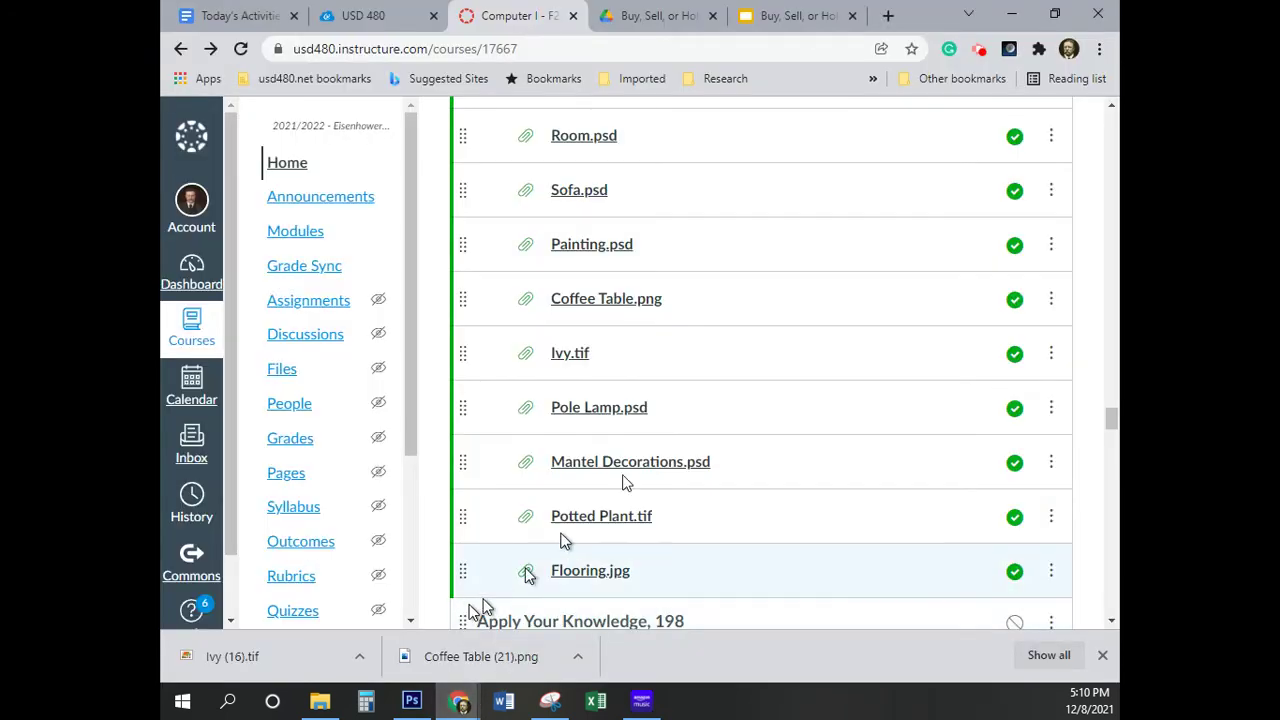
pyautogui.click(605, 418)
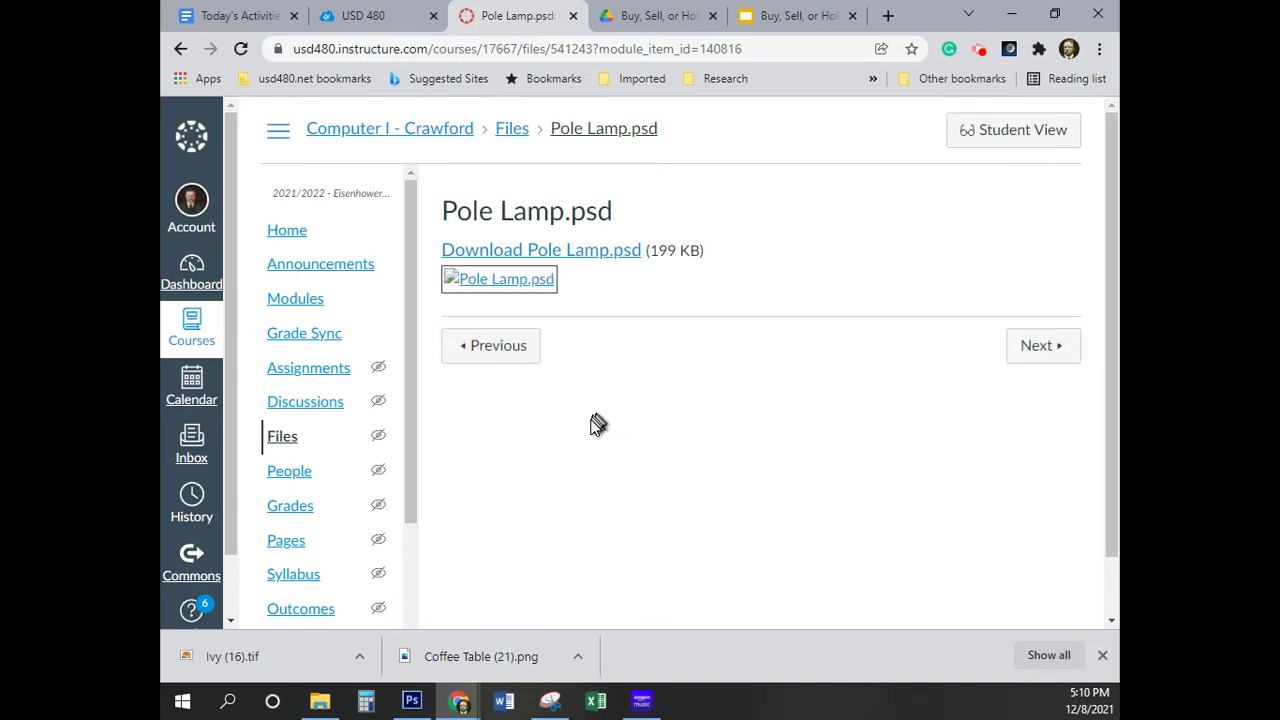
pyautogui.click(592, 252)
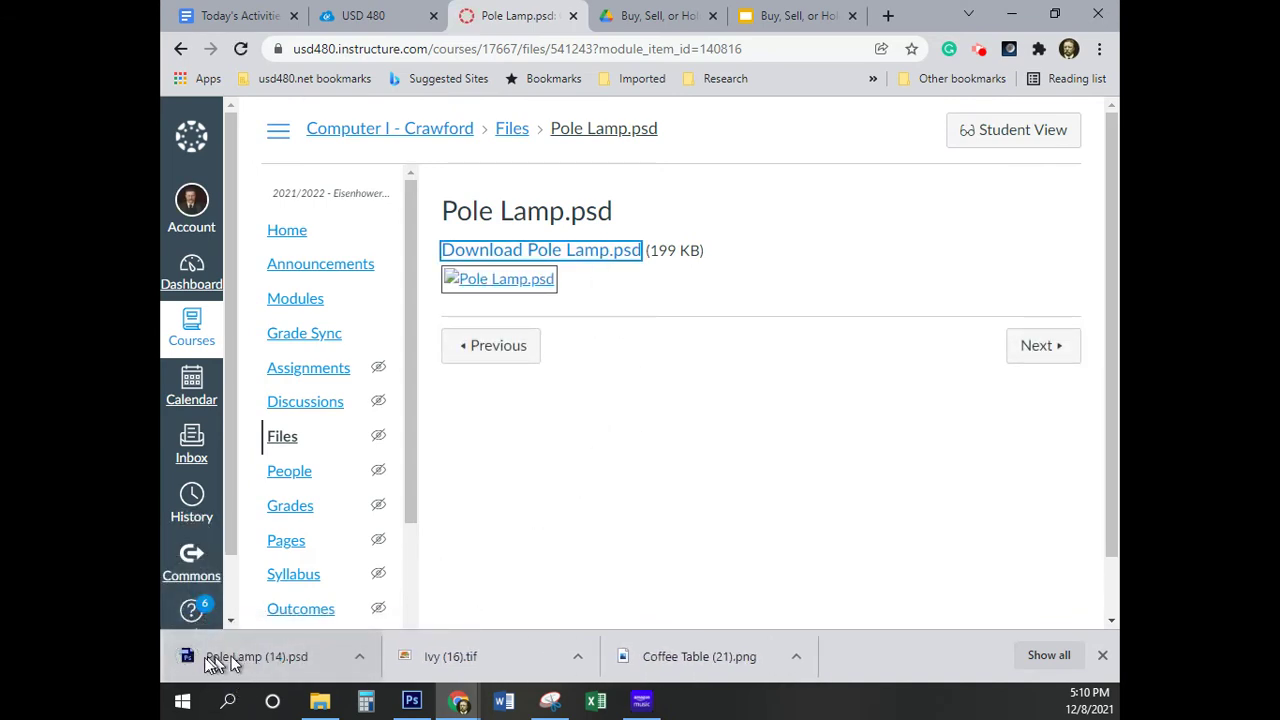
pyautogui.click(267, 658)
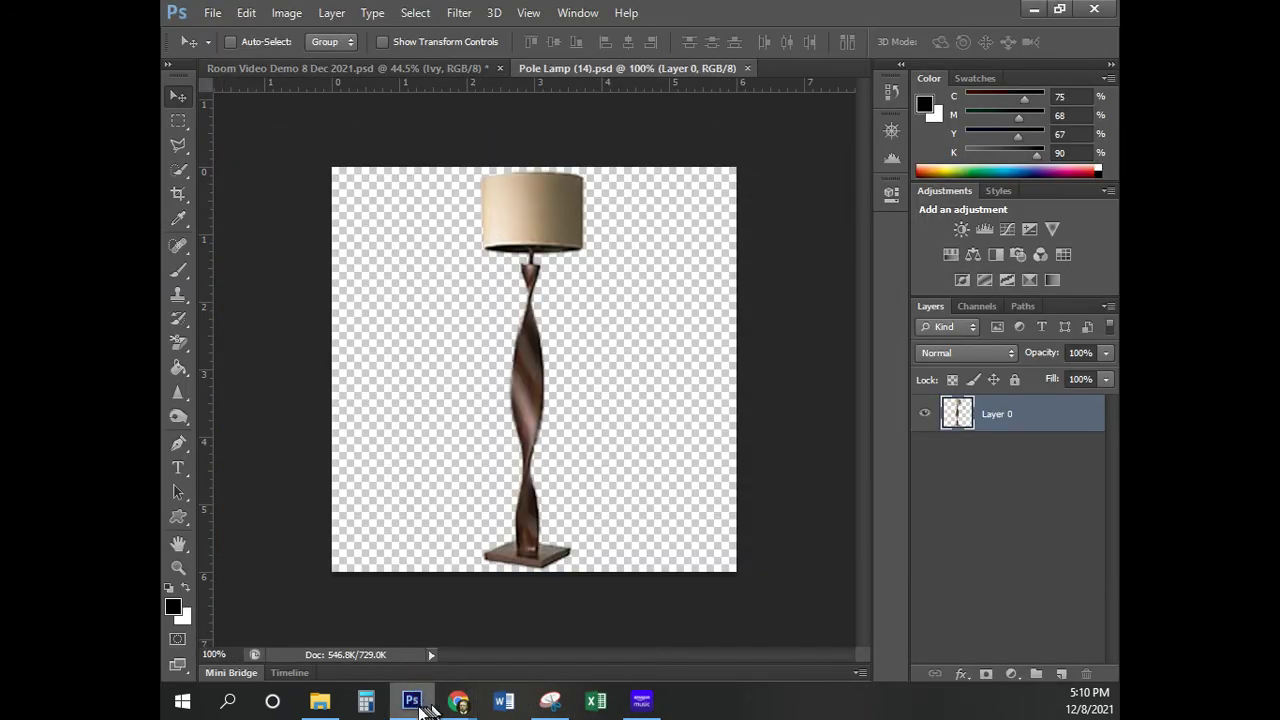
# Return the Chrome course page to the list of project files and switch back to the lamp image in Photoshop
pyautogui.click(459, 701)
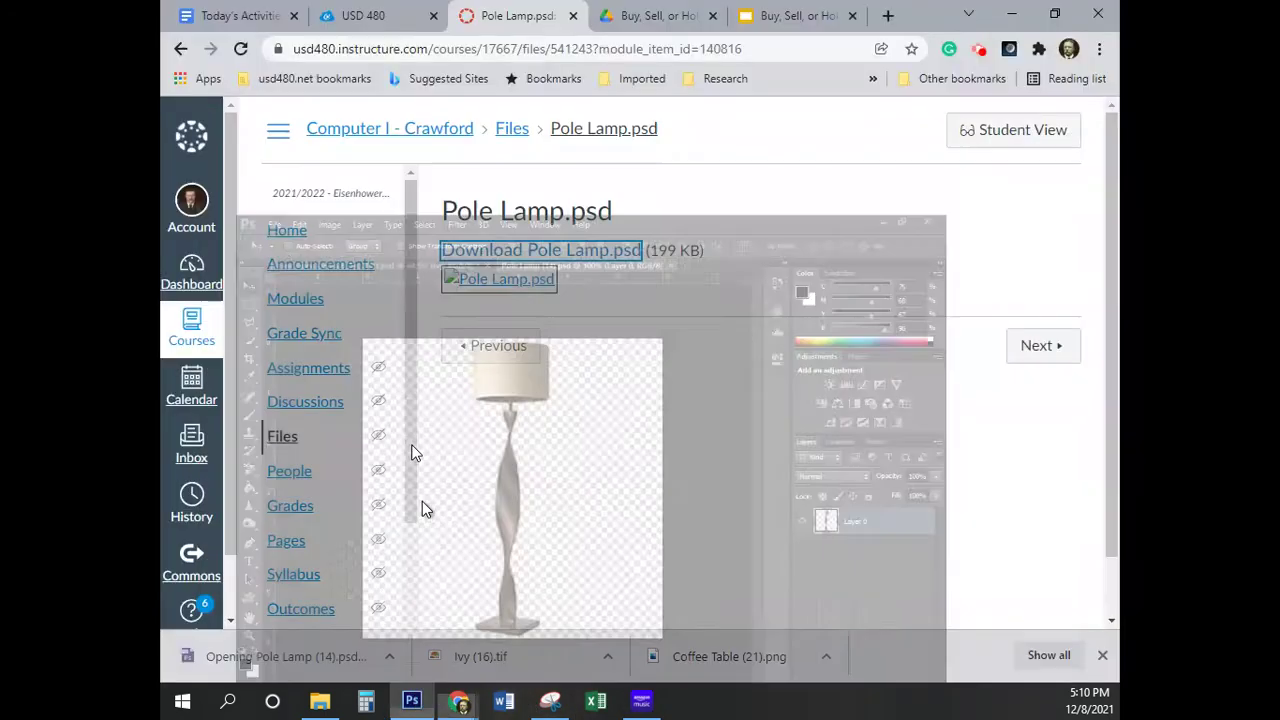
pyautogui.click(174, 54)
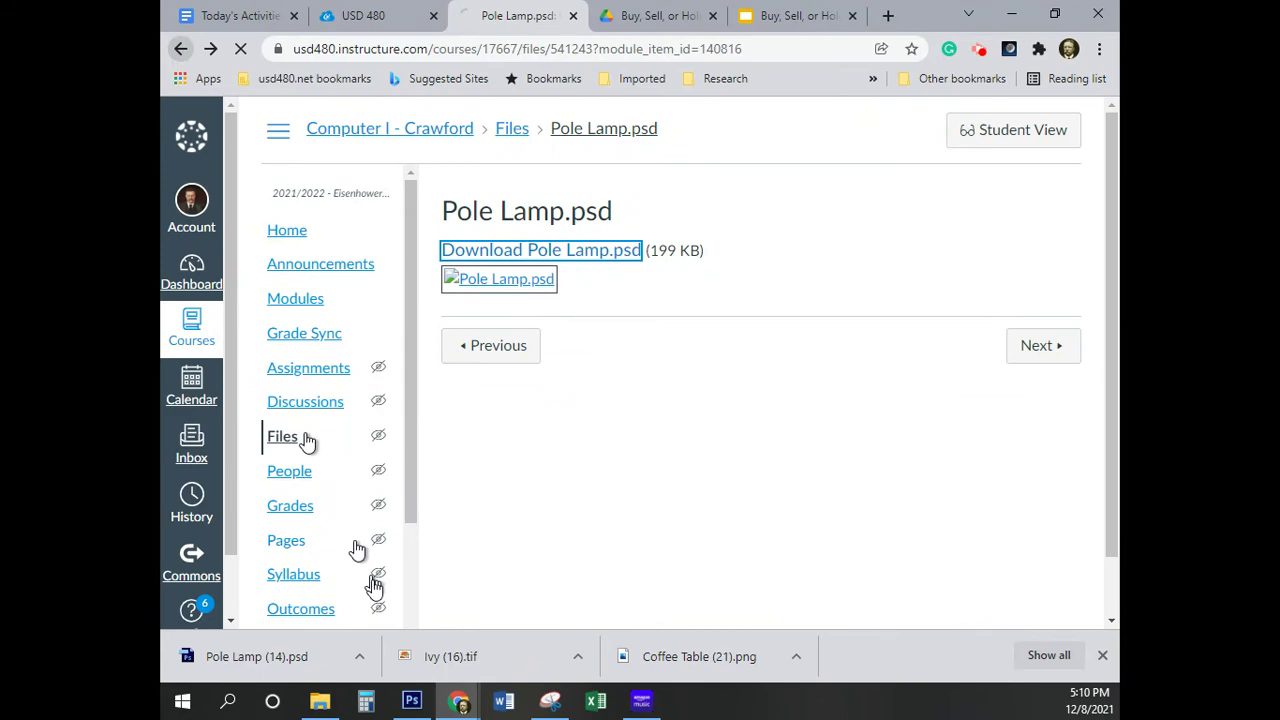
pyautogui.click(412, 700)
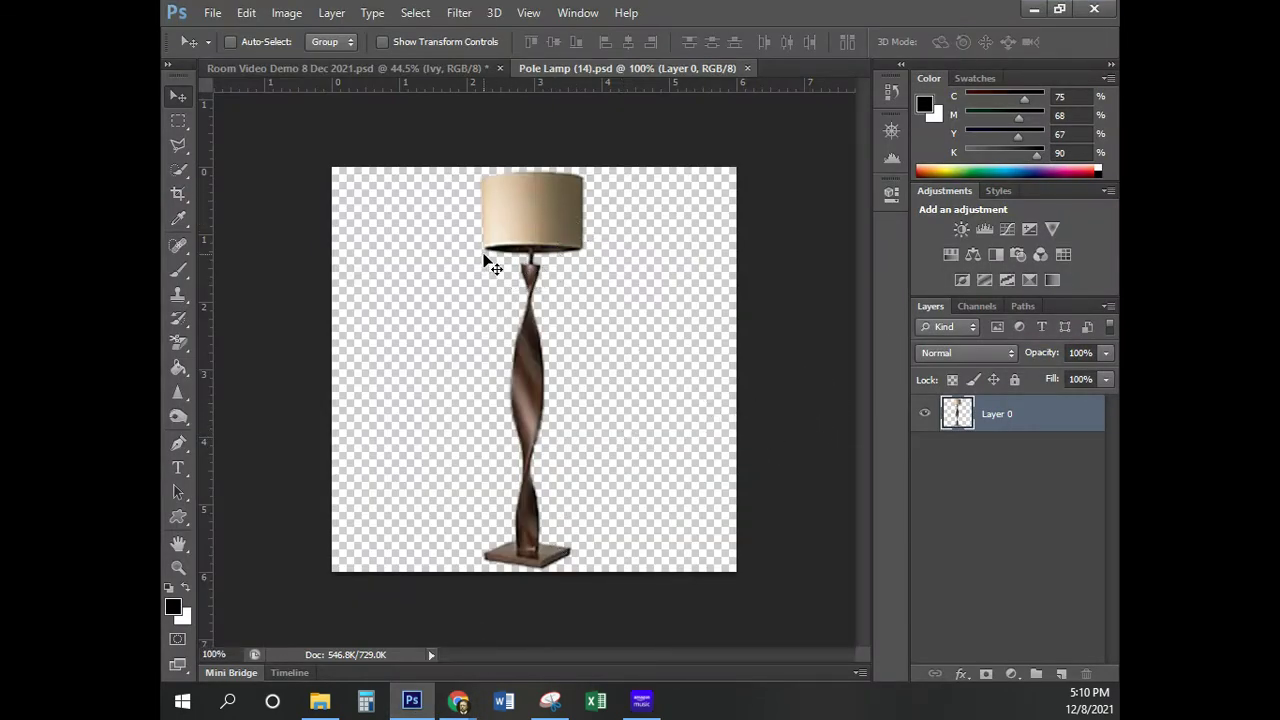
# Copy the whole pole lamp image into the room document and close the lamp file
pyautogui.hotkey('ctrl', 'a')
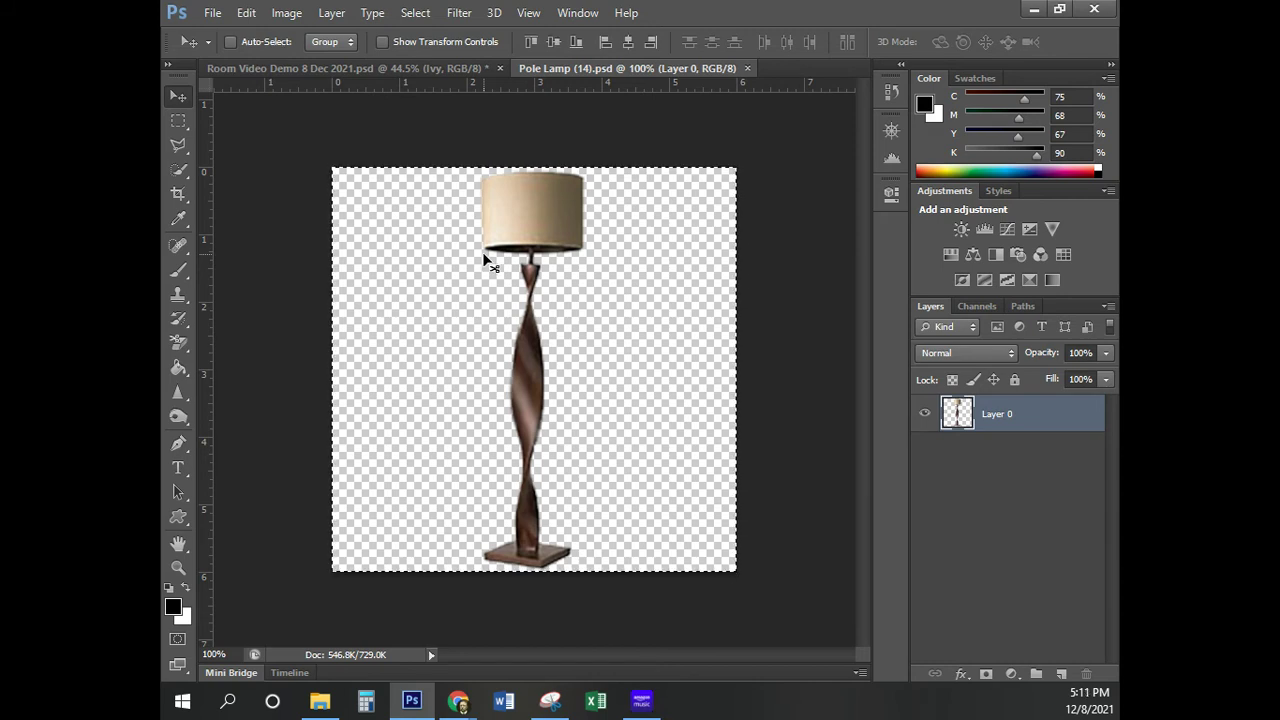
pyautogui.moveTo(484, 256); pyautogui.dragTo(466, 276)
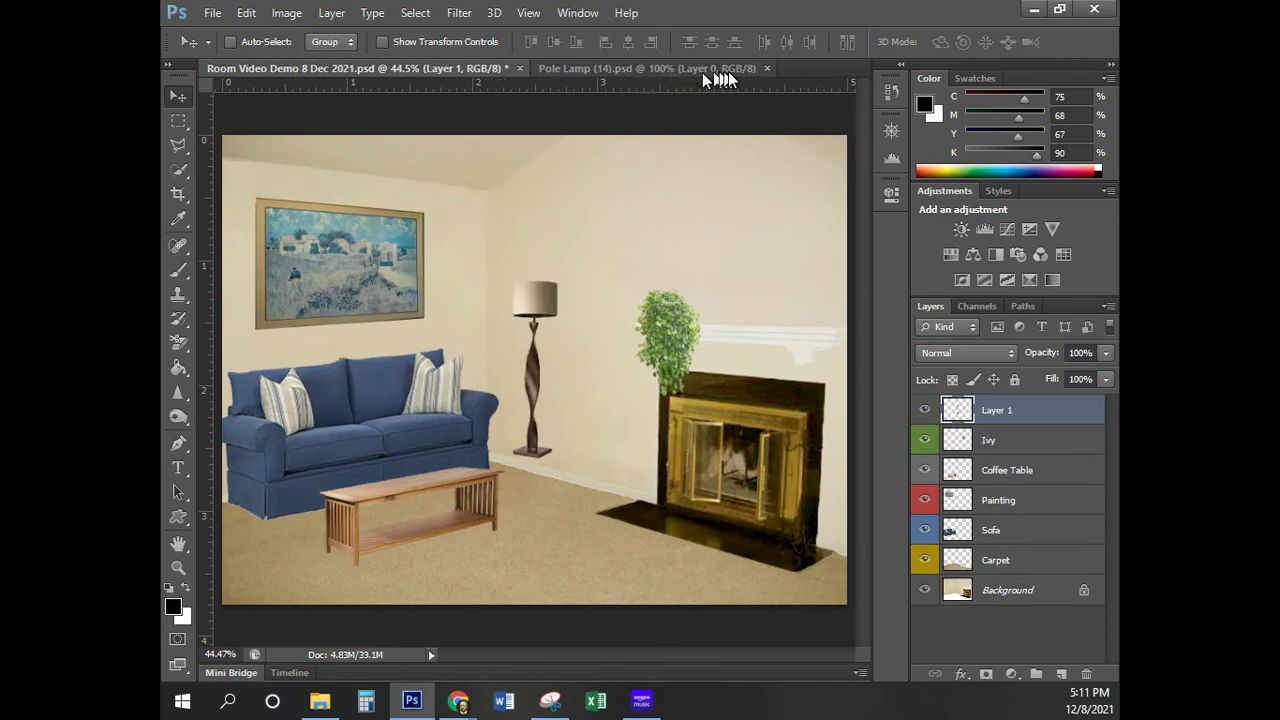
pyautogui.click(767, 68)
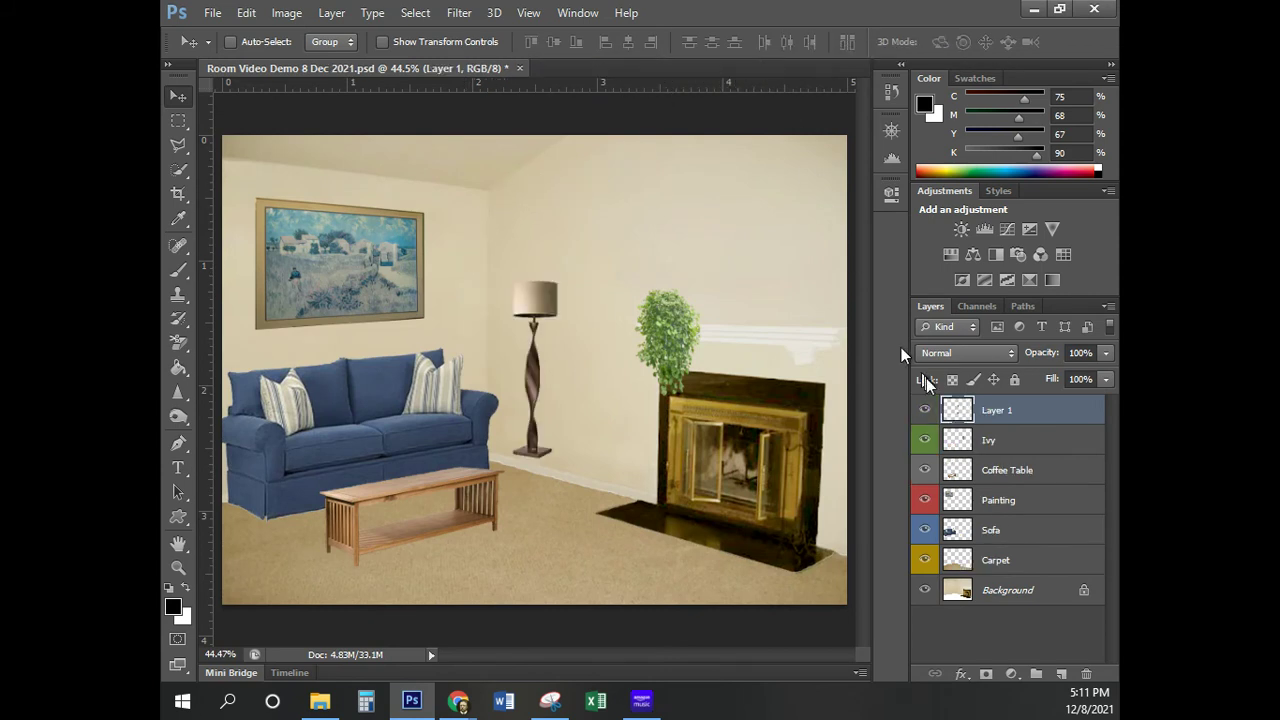
# Rename the lamp's layer as Pole Lamp and give it the orange colour label
pyautogui.doubleClick(996, 411)
pyautogui.write('Po')
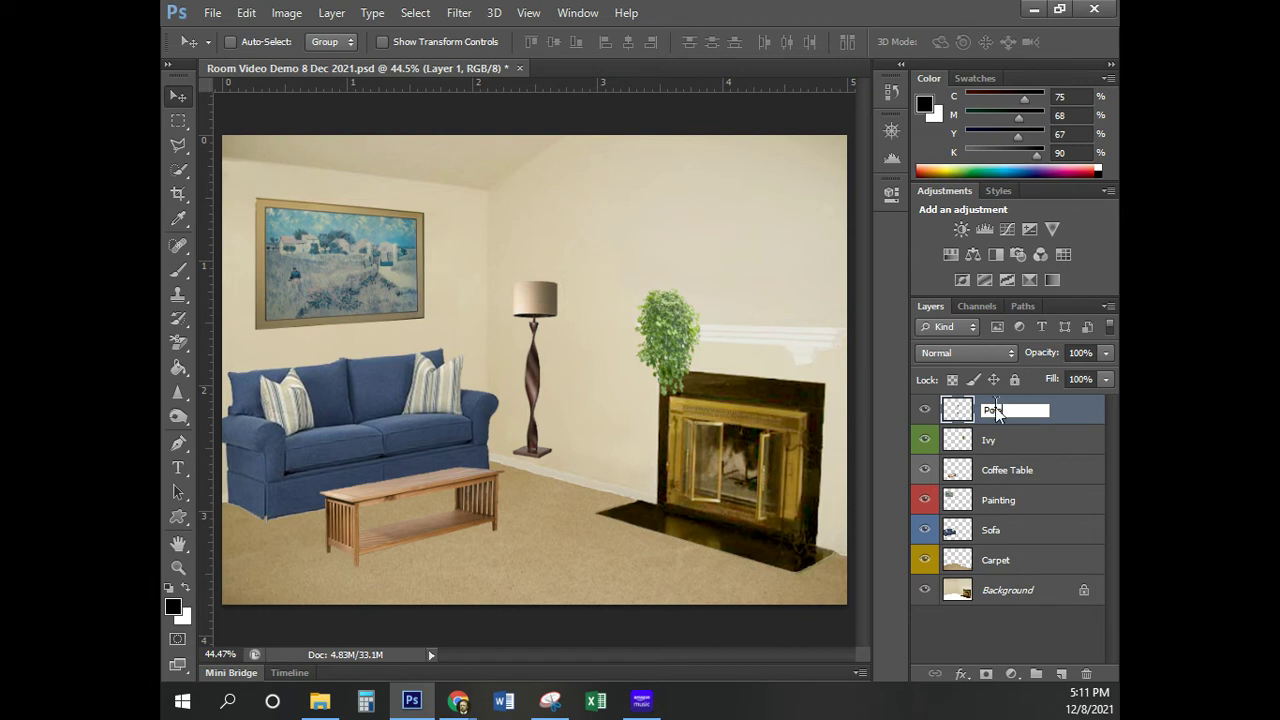
pyautogui.write('le Lamp')
pyautogui.press('Return')
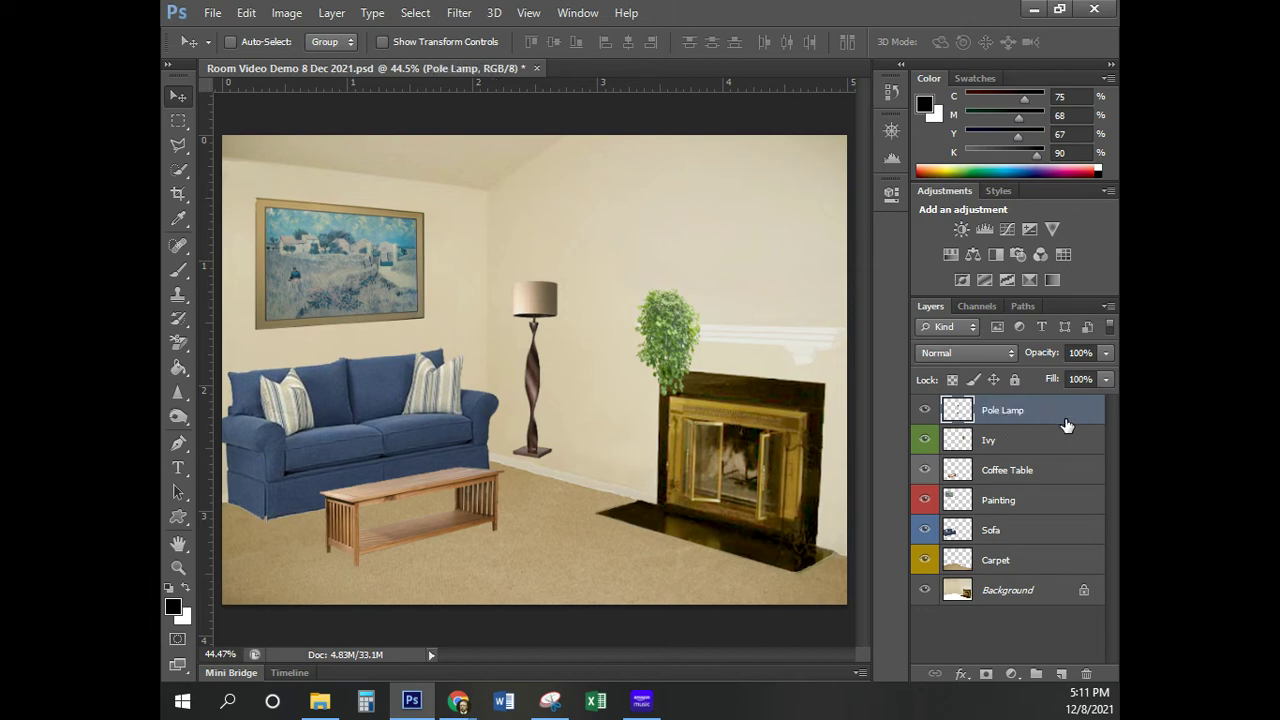
pyautogui.rightClick(1058, 425)
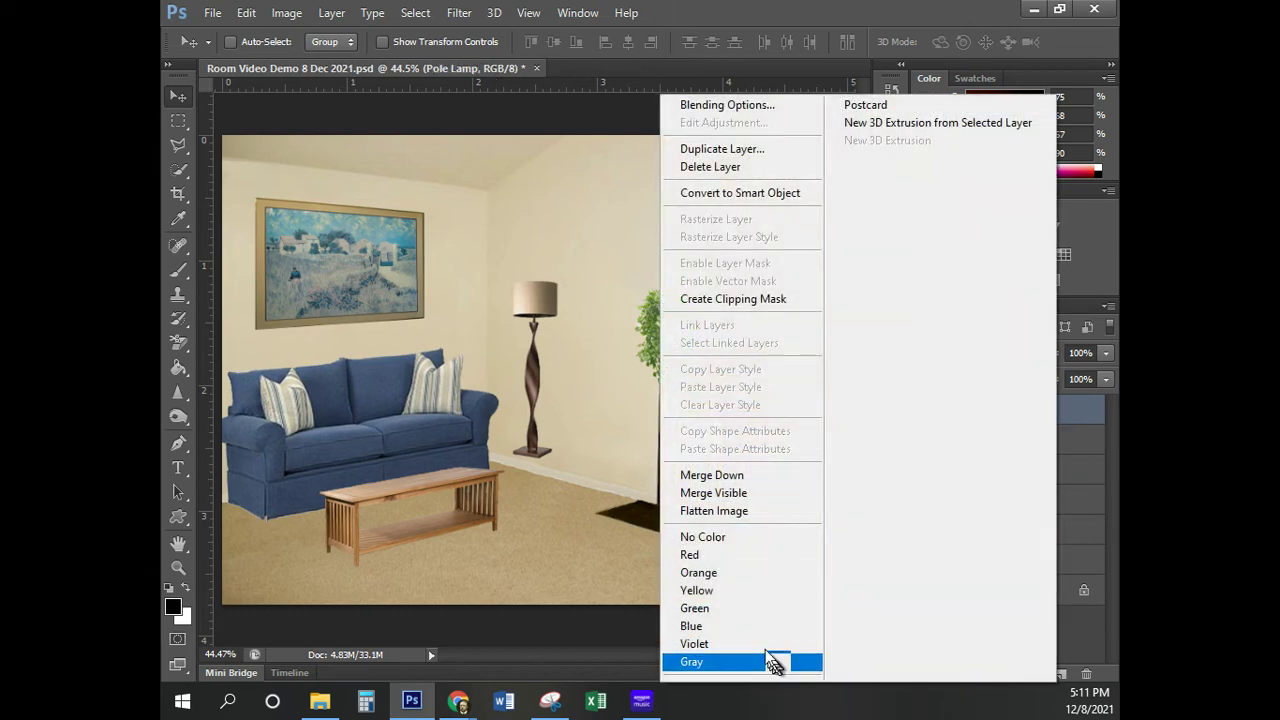
pyautogui.click(749, 573)
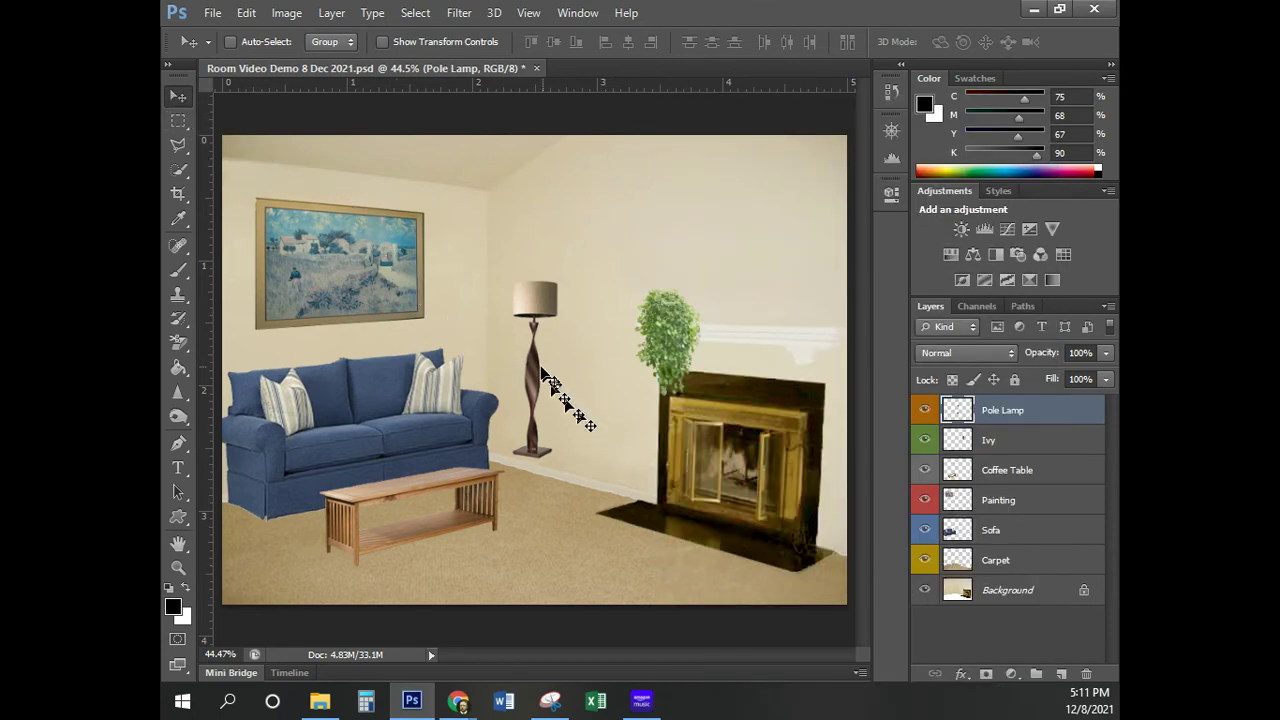
# Move the pole lamp to the sofa's right arm, with its base at the right end of the coffee table
pyautogui.moveTo(533, 381); pyautogui.dragTo(485, 393)
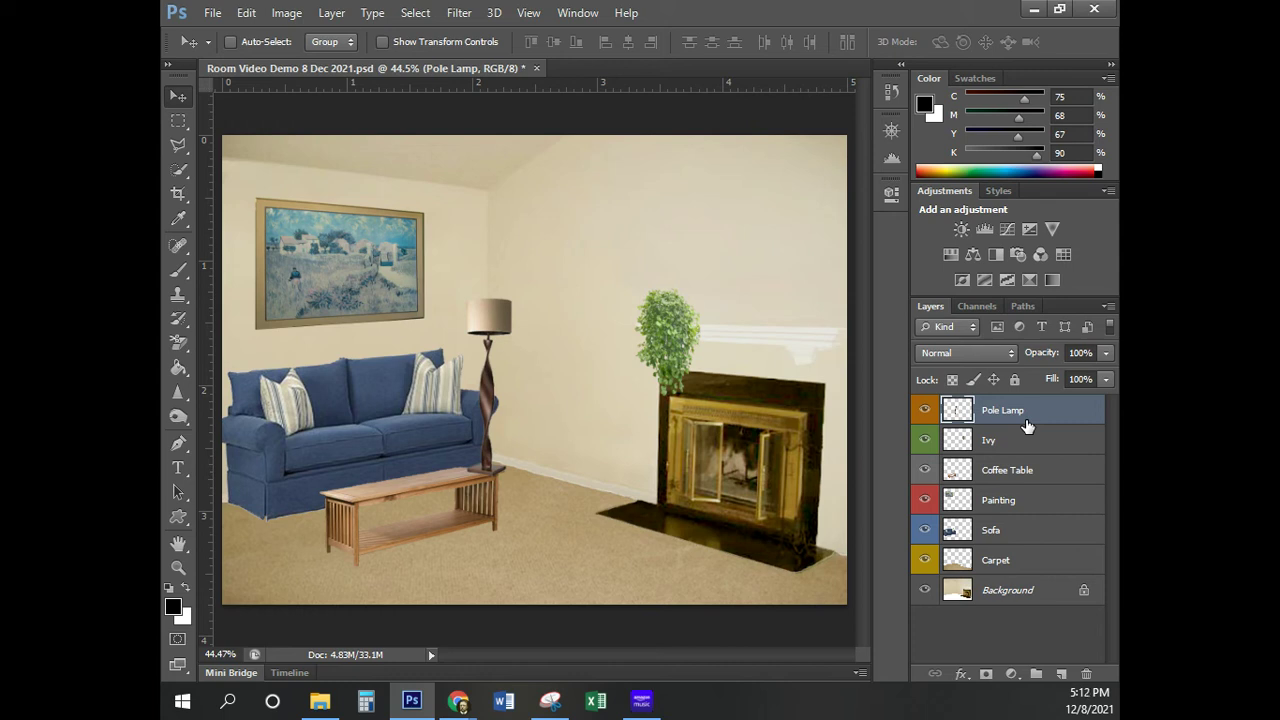
# Send the Pole Lamp layer backward to just below the Sofa layer and bring it forward to the top of the stack again
pyautogui.hotkey('ctrl', '[')
pyautogui.hotkey('ctrl', '[')
pyautogui.hotkey('ctrl', '[')
pyautogui.hotkey('ctrl', '[')
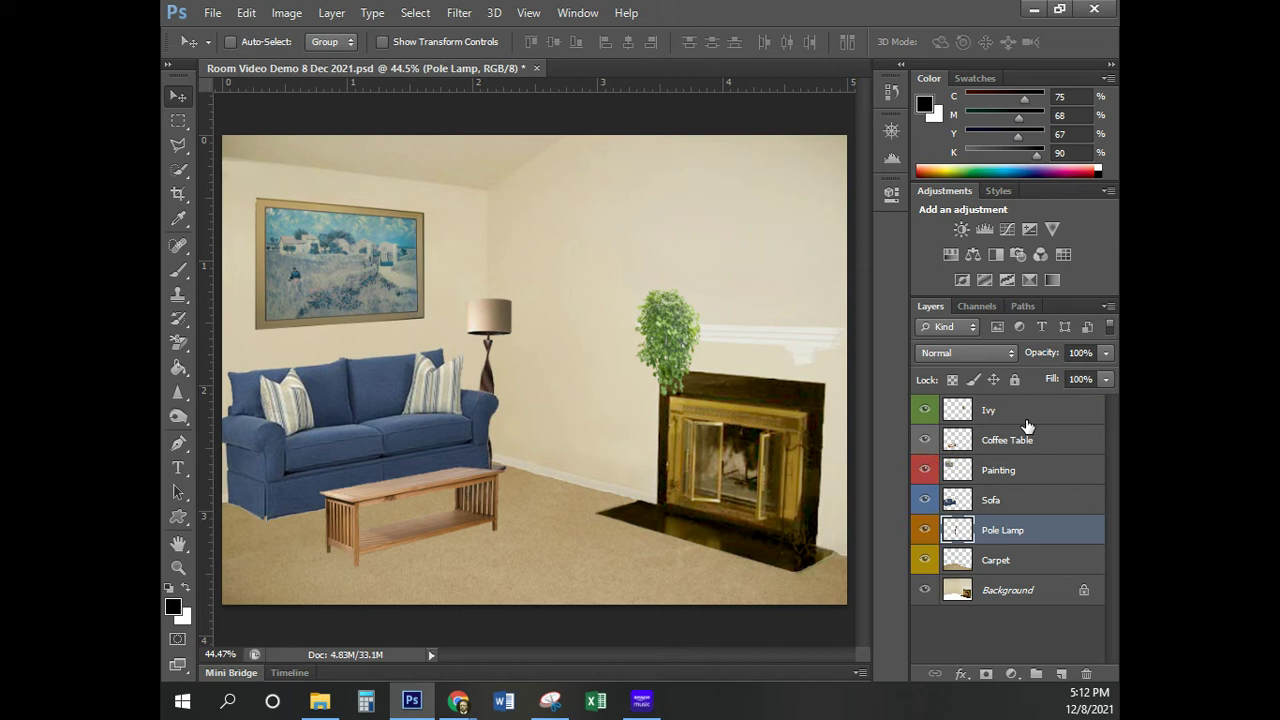
pyautogui.hotkey('ctrl', ']')
pyautogui.hotkey('ctrl', ']')
pyautogui.hotkey('ctrl', ']')
pyautogui.hotkey('ctrl', ']')
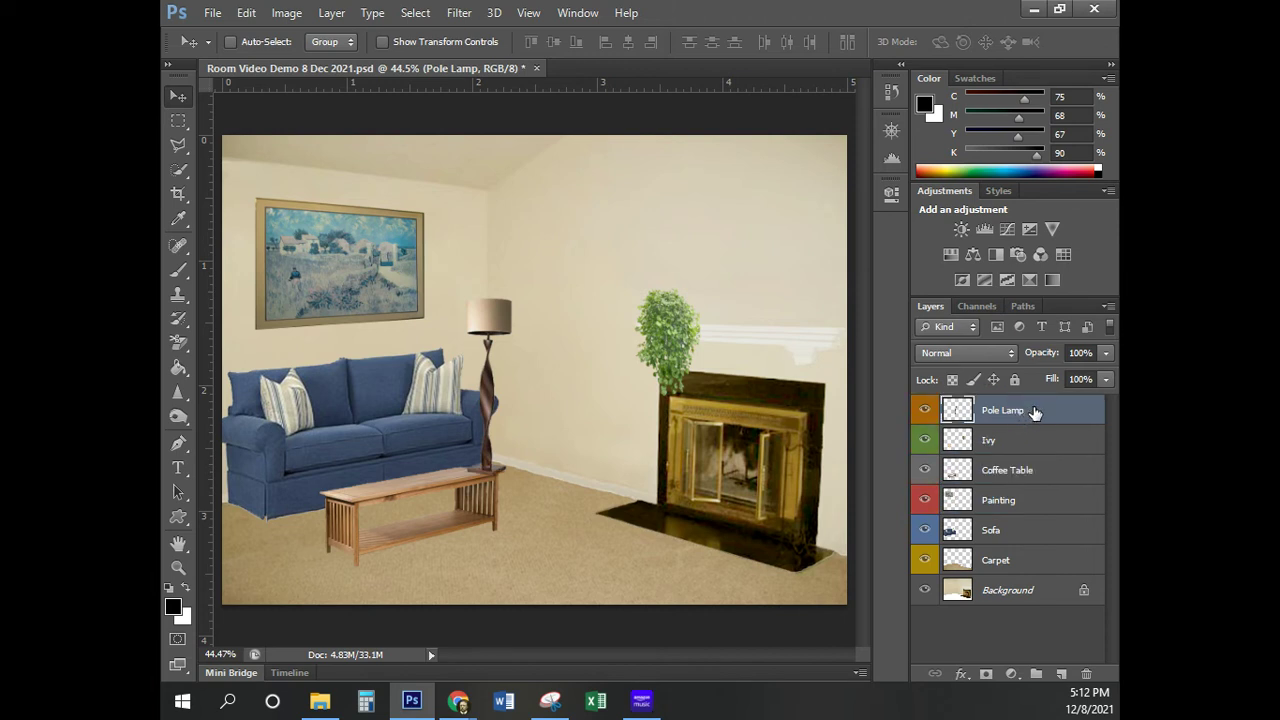
# Move the Pole Lamp layer below Sofa, send it backward below Carpet, and bring it forward to the top of the stack again
pyautogui.moveTo(1035, 413); pyautogui.dragTo(1044, 553)
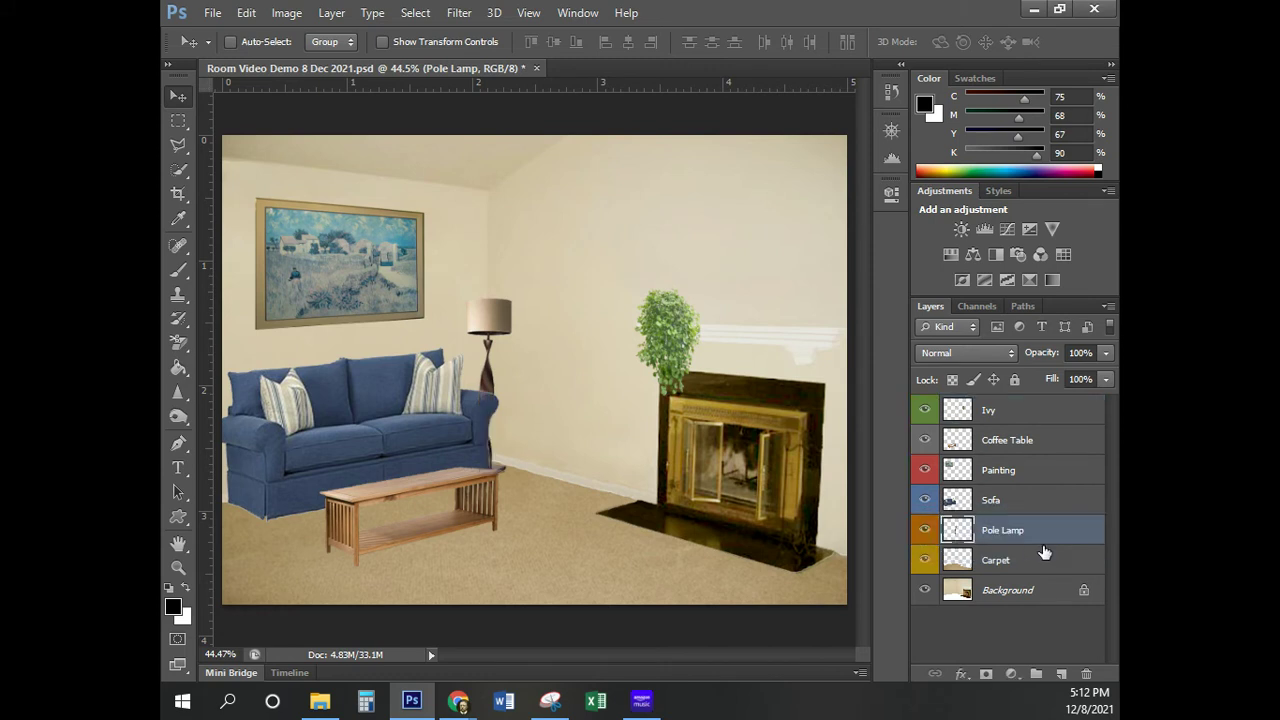
pyautogui.hotkey('ctrl', '[')
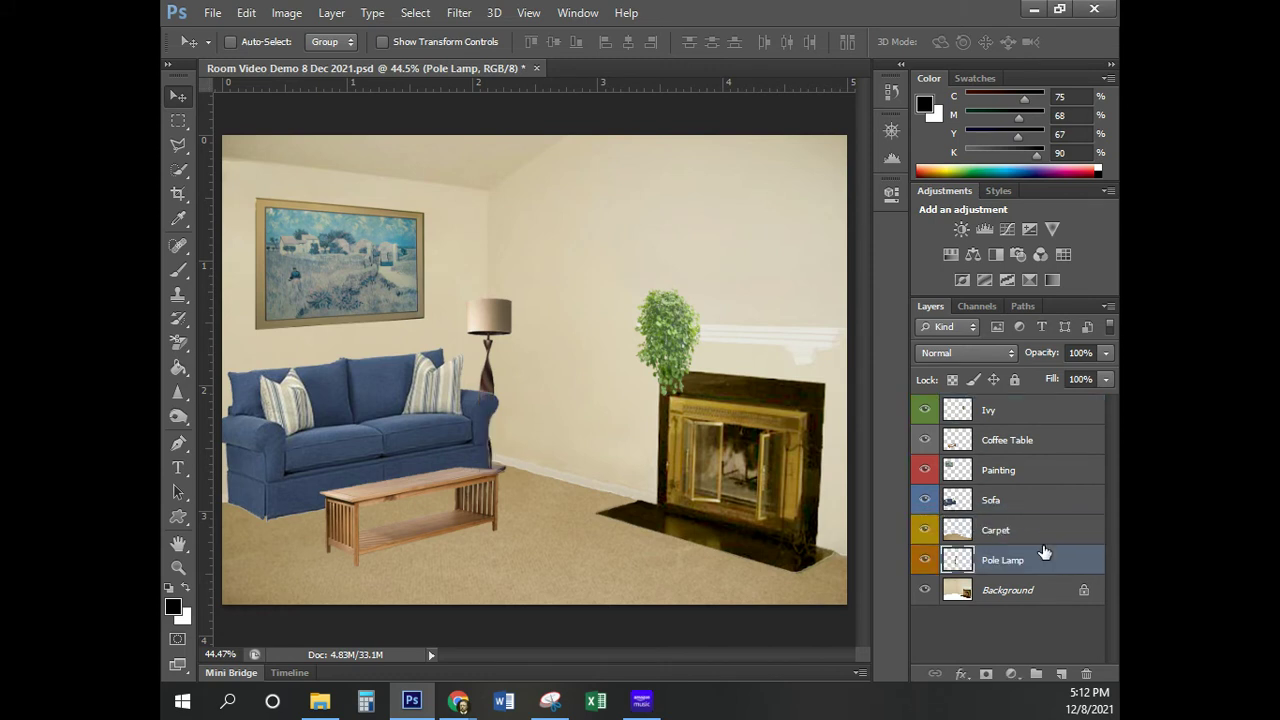
pyautogui.hotkey('ctrl', ']')
pyautogui.hotkey('ctrl', ']')
pyautogui.hotkey('ctrl', ']')
pyautogui.hotkey('ctrl', ']')
pyautogui.hotkey('ctrl', ']')
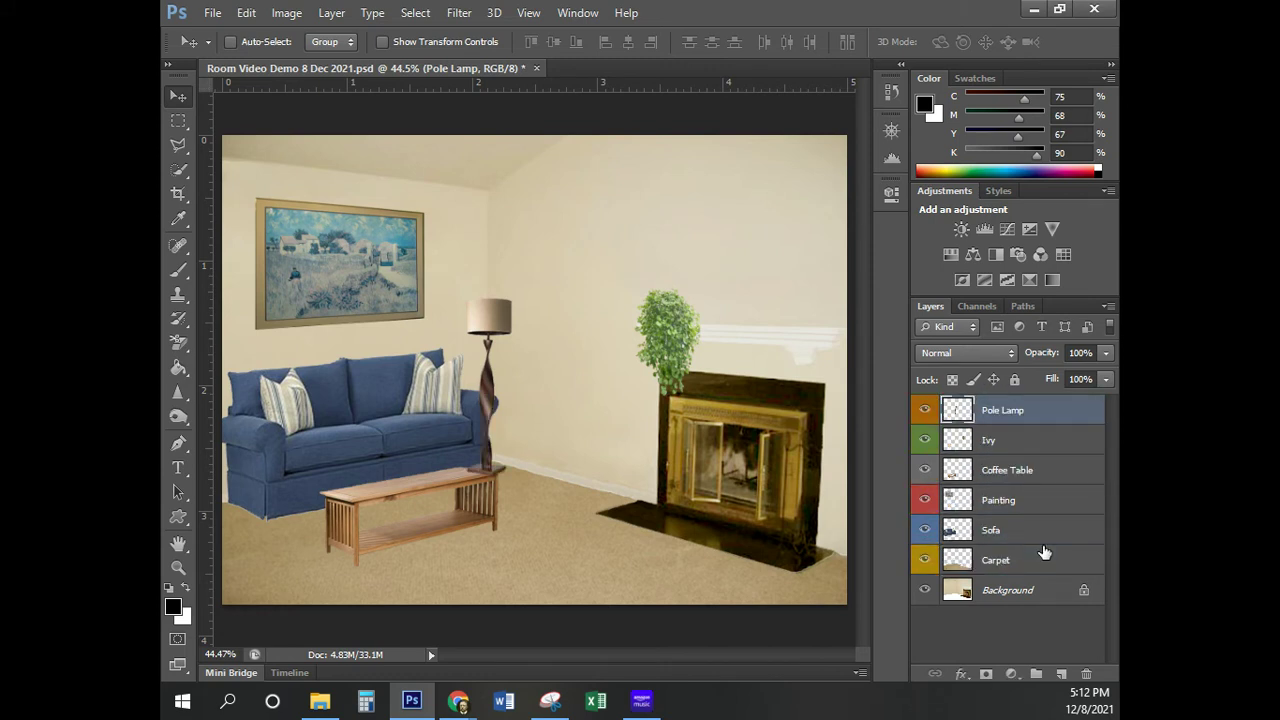
# Send the Pole Lamp layer backward to between Sofa and Carpet, and make Ivy the active layer
pyautogui.hotkey('ctrl', '[')
pyautogui.hotkey('ctrl', '[')
pyautogui.hotkey('ctrl', '[')
pyautogui.hotkey('ctrl', '[')
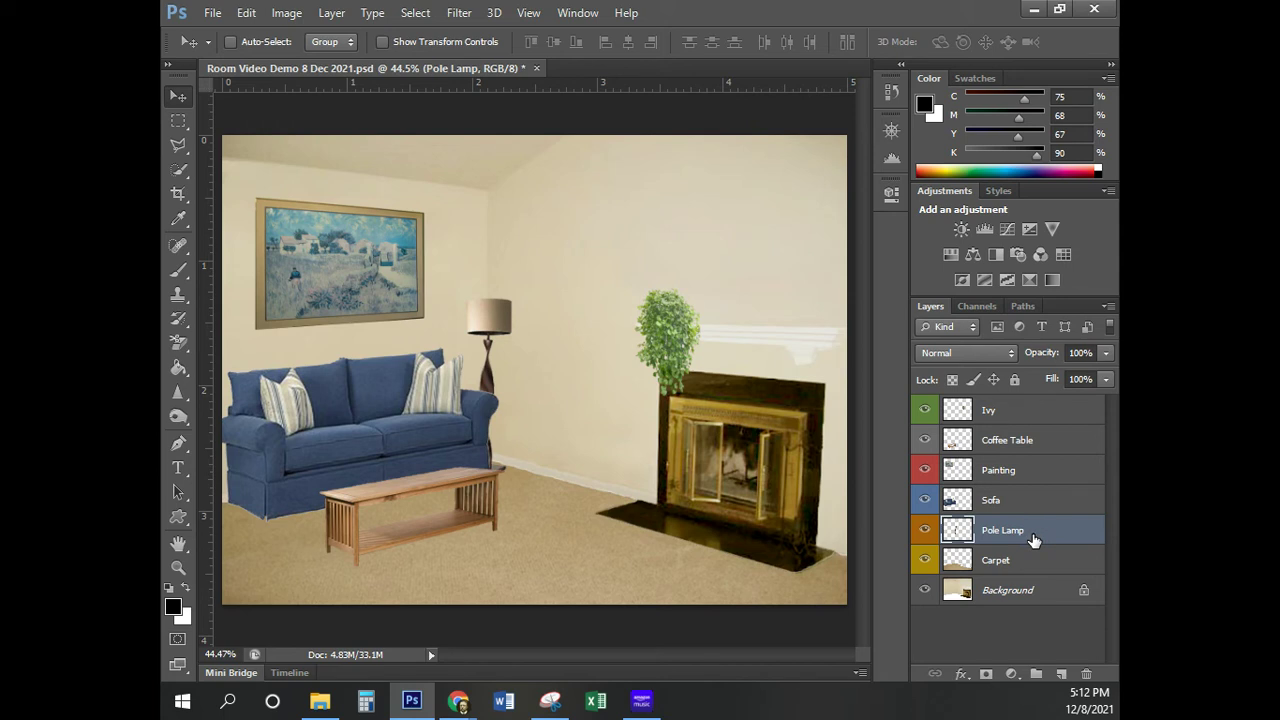
pyautogui.click(1022, 418)
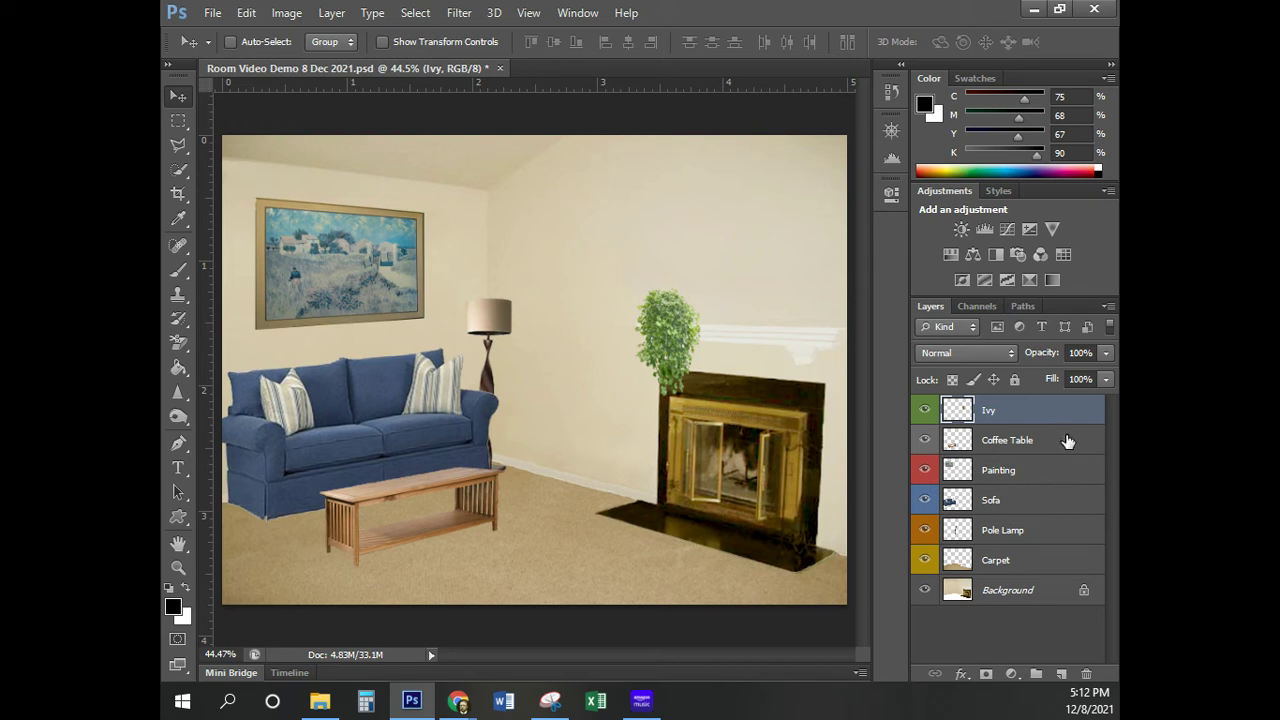
pyautogui.click(1011, 535)
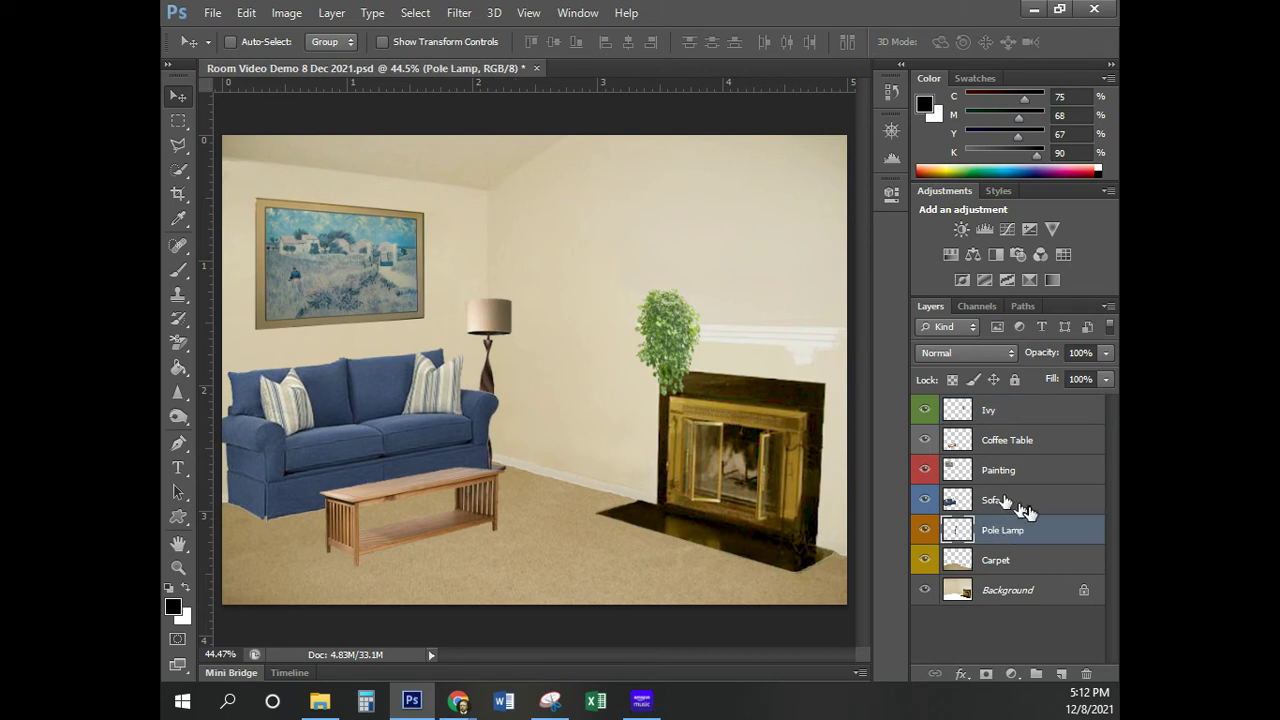
pyautogui.click(1015, 416)
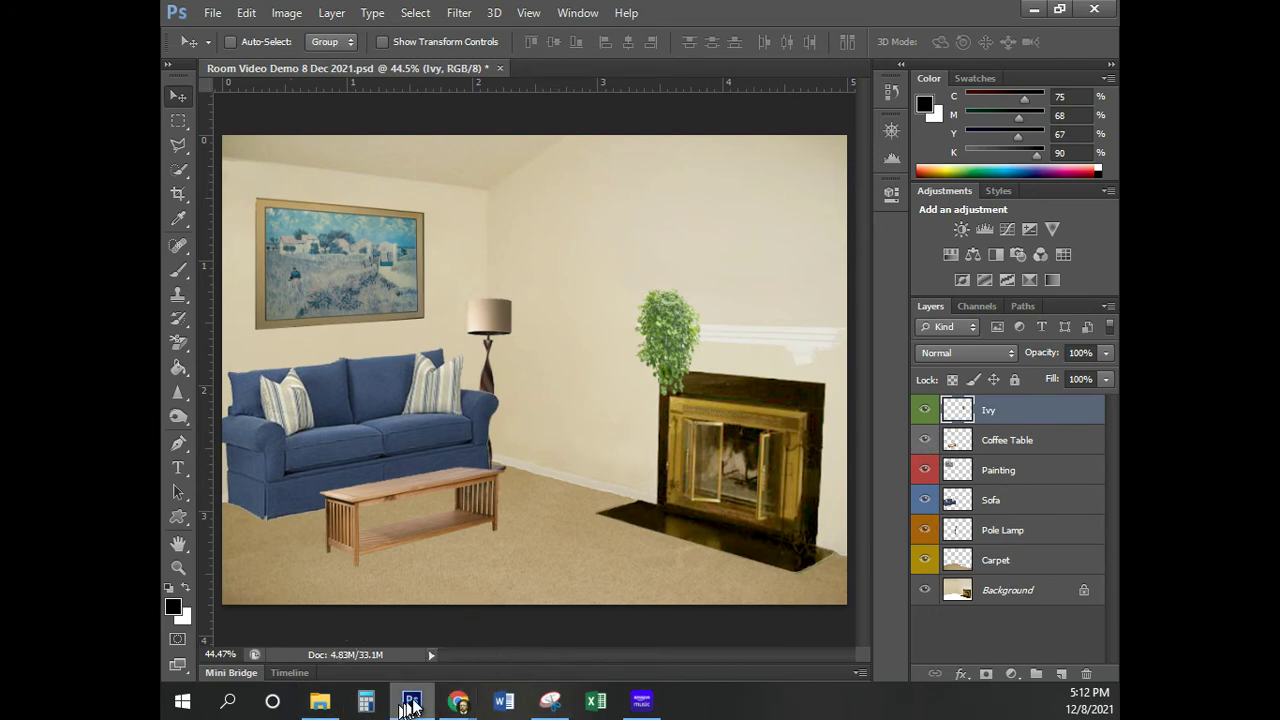
# Switch to Chrome, download Mantel Decorations.psd from the Canvas course page and open it in Photoshop
pyautogui.click(458, 701)
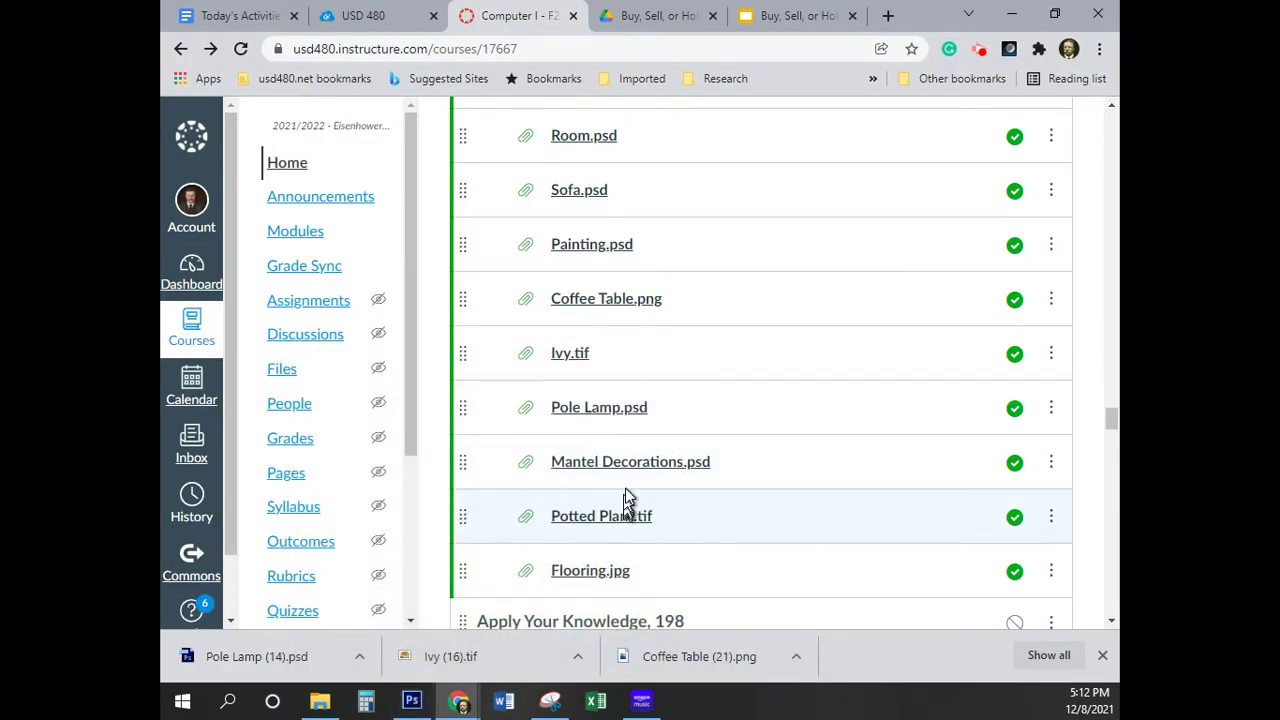
pyautogui.click(628, 466)
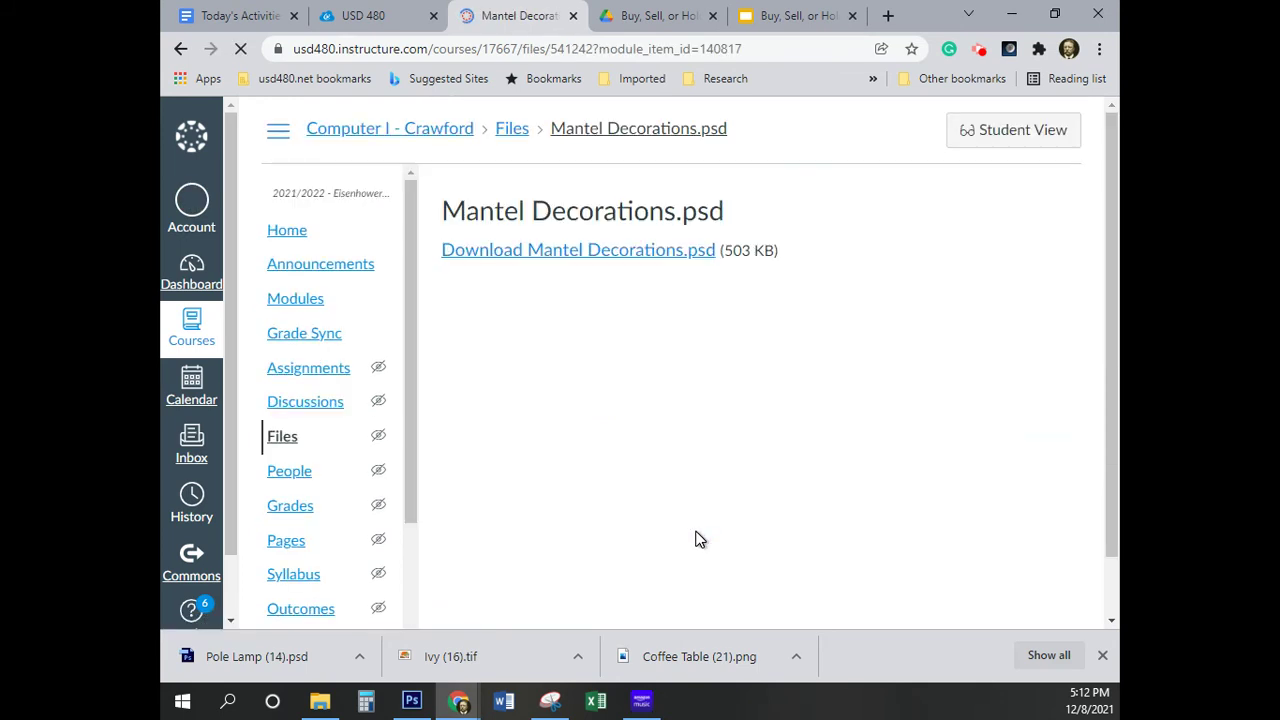
pyautogui.click(592, 252)
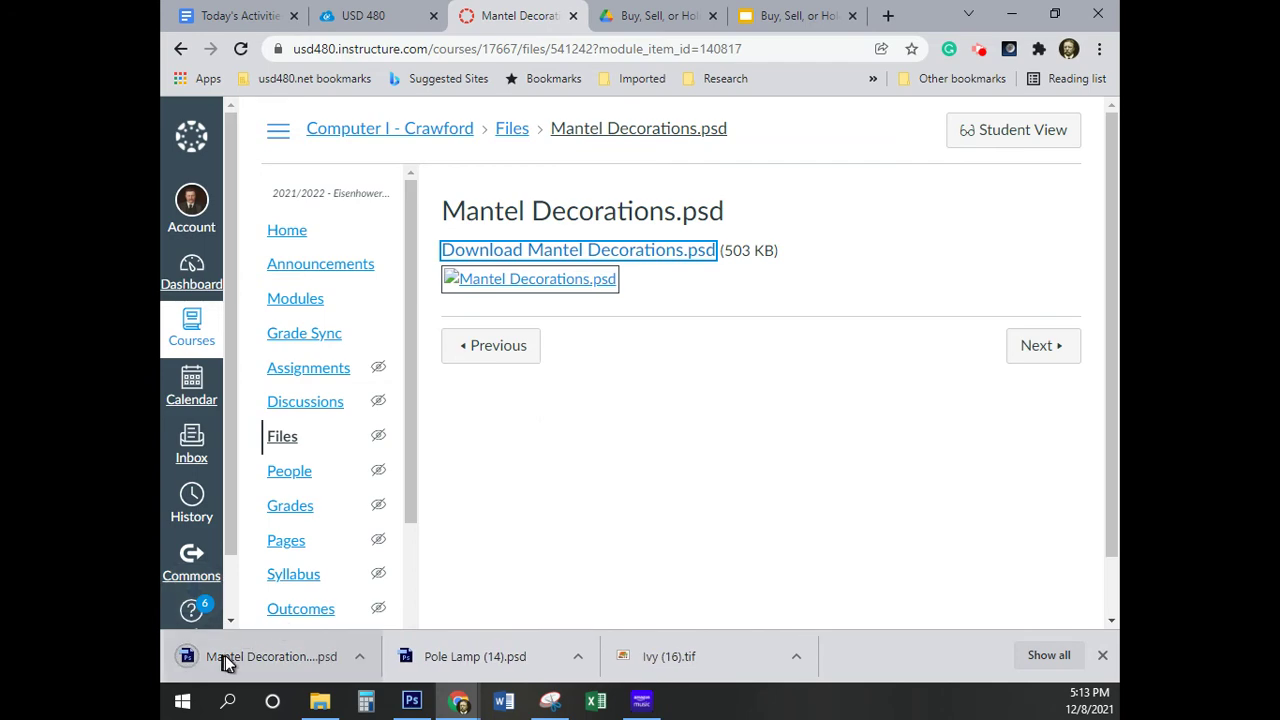
pyautogui.click(226, 655)
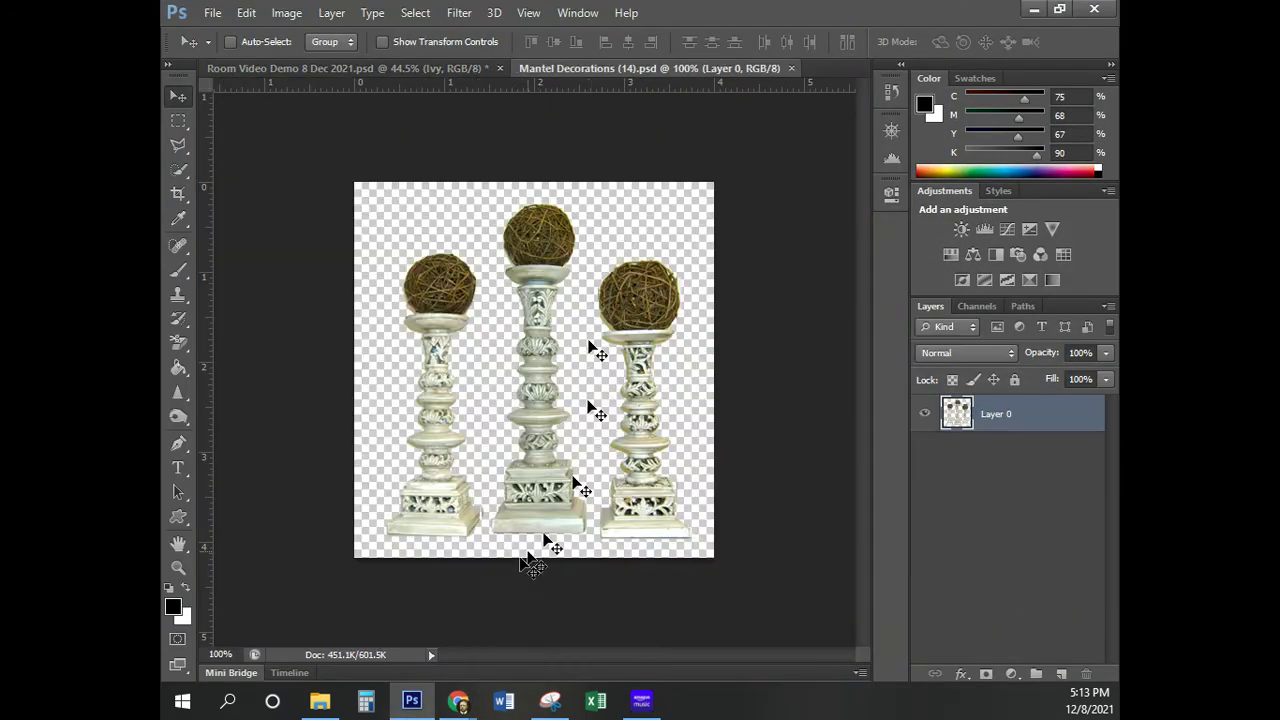
# Go back from the Mantel Decorations.psd file page in Chrome and return to Photoshop
pyautogui.click(411, 700)
pyautogui.click(177, 49)
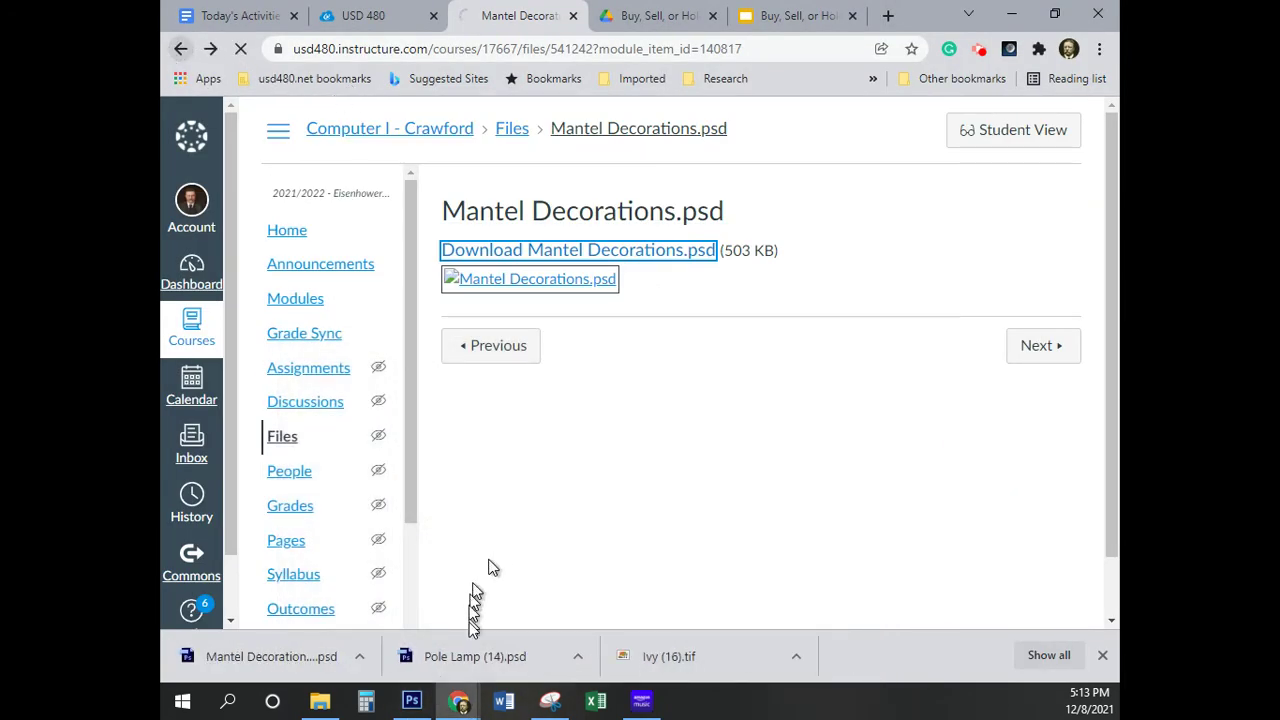
pyautogui.click(411, 700)
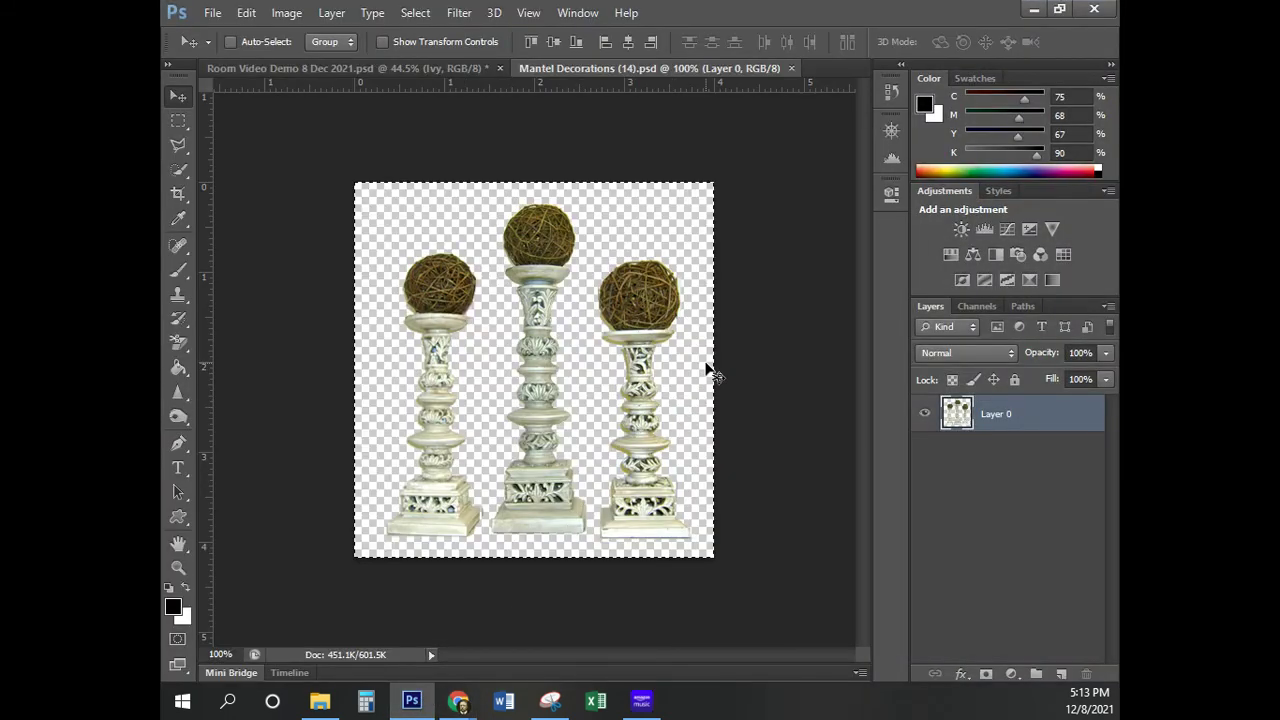
# Copy the whole mantel decorations image into the room document and close the decorations file
pyautogui.hotkey('ctrl', 'a')
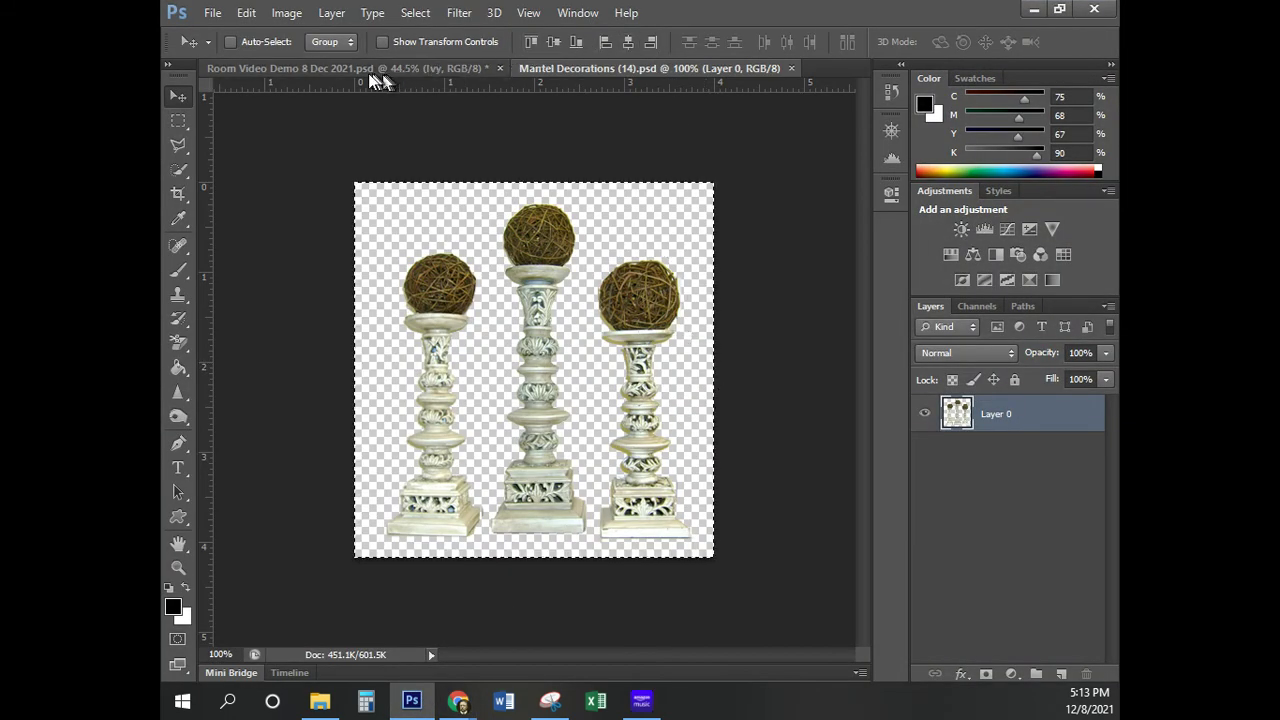
pyautogui.click(332, 67)
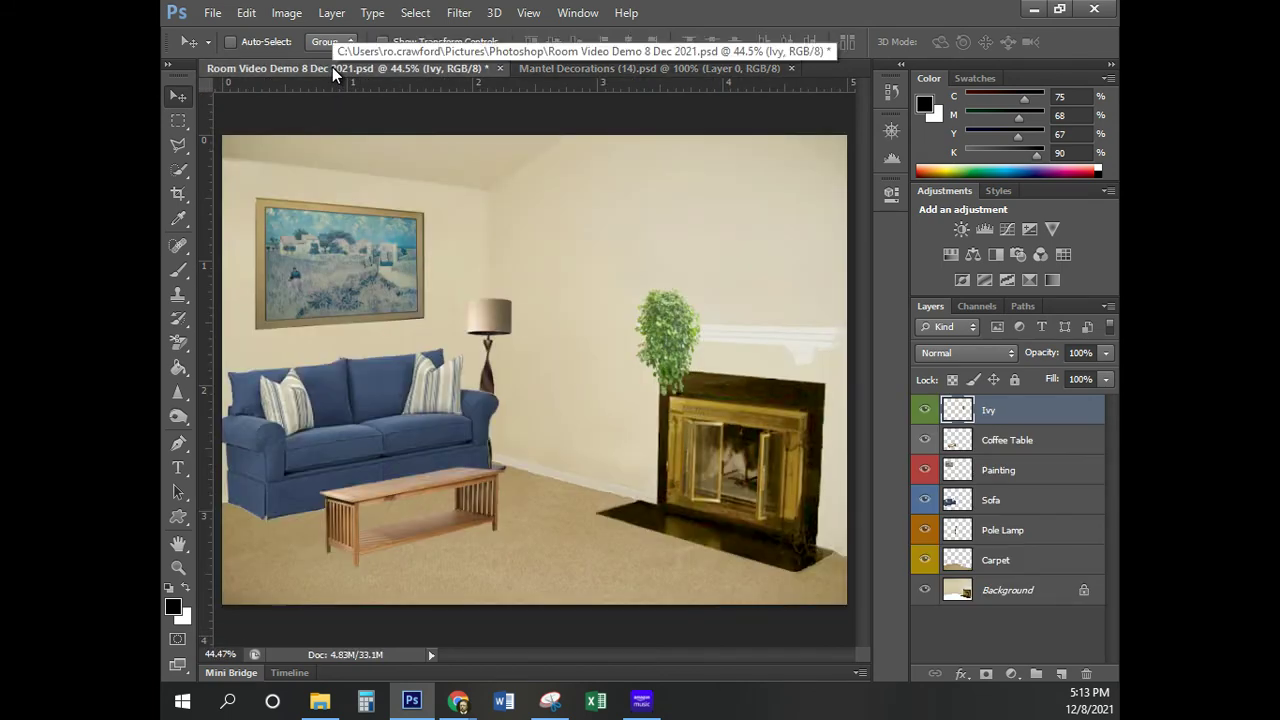
pyautogui.hotkey('ctrl', 'v')
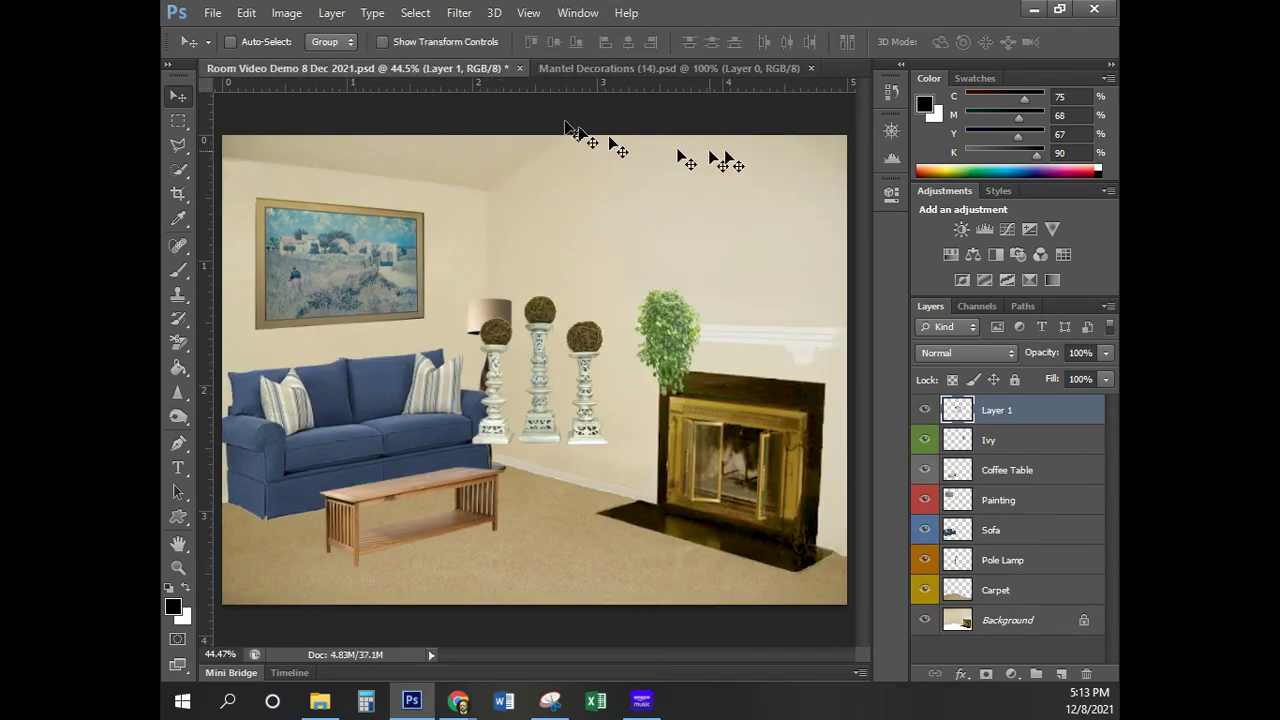
pyautogui.click(811, 68)
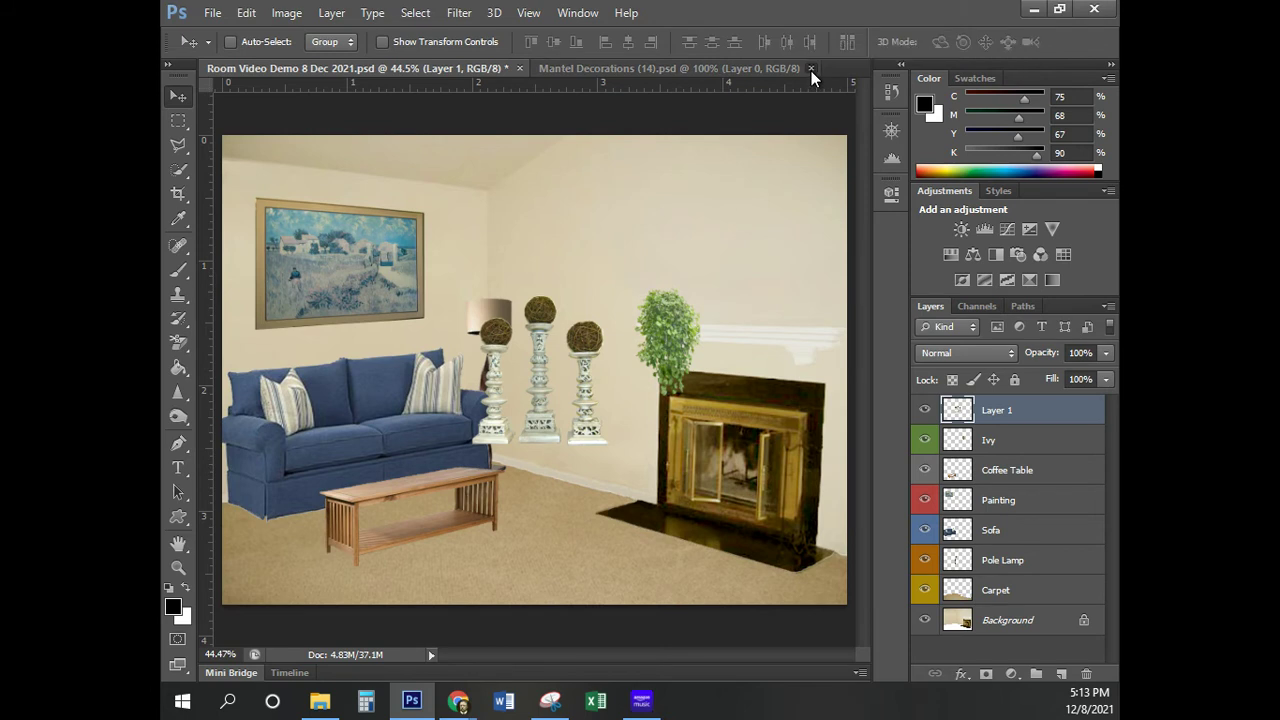
# Rename the pasted layer as Mantel Decorations and give it the violet colour label
pyautogui.doubleClick(998, 411)
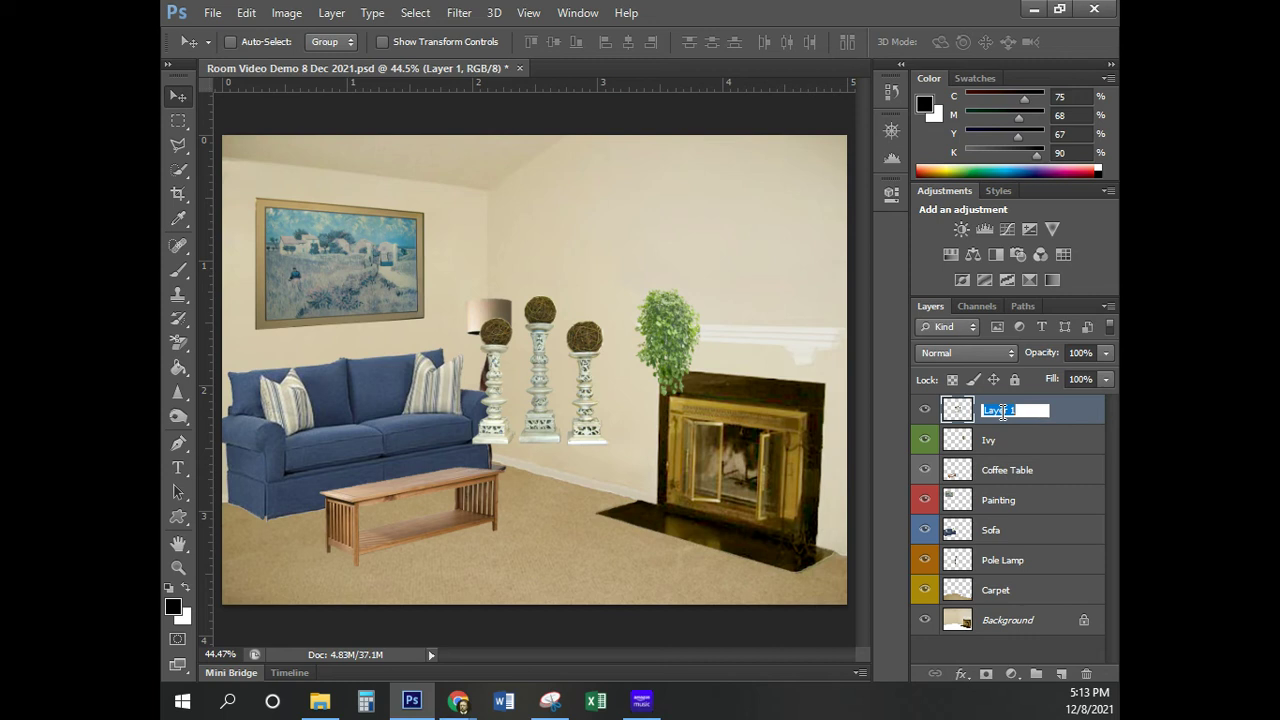
pyautogui.write('Mantel Decorations')
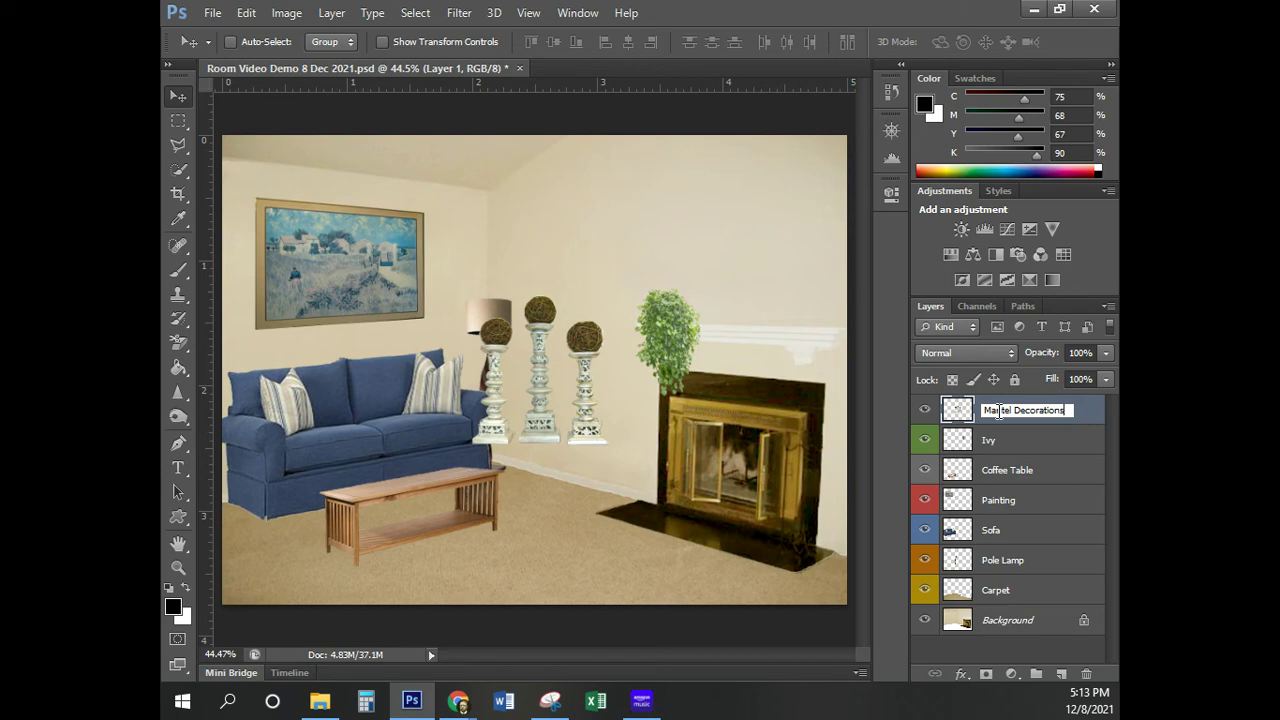
pyautogui.press('Return')
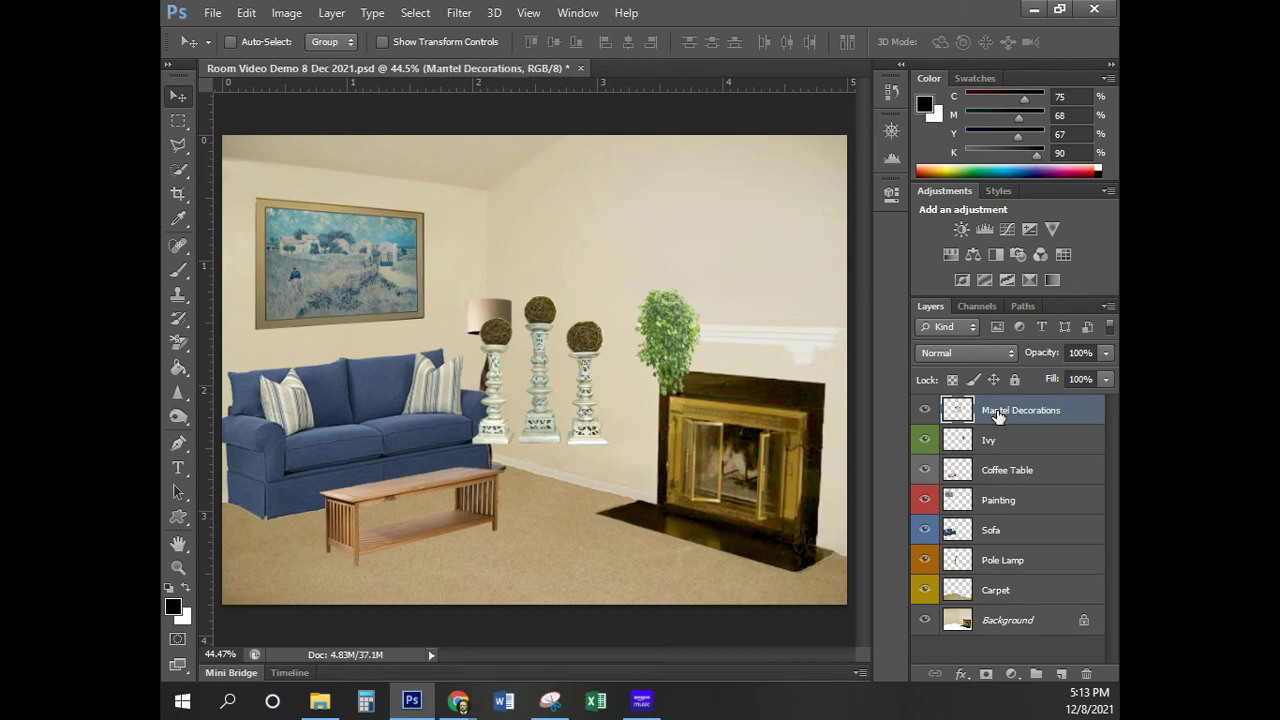
pyautogui.rightClick(1050, 420)
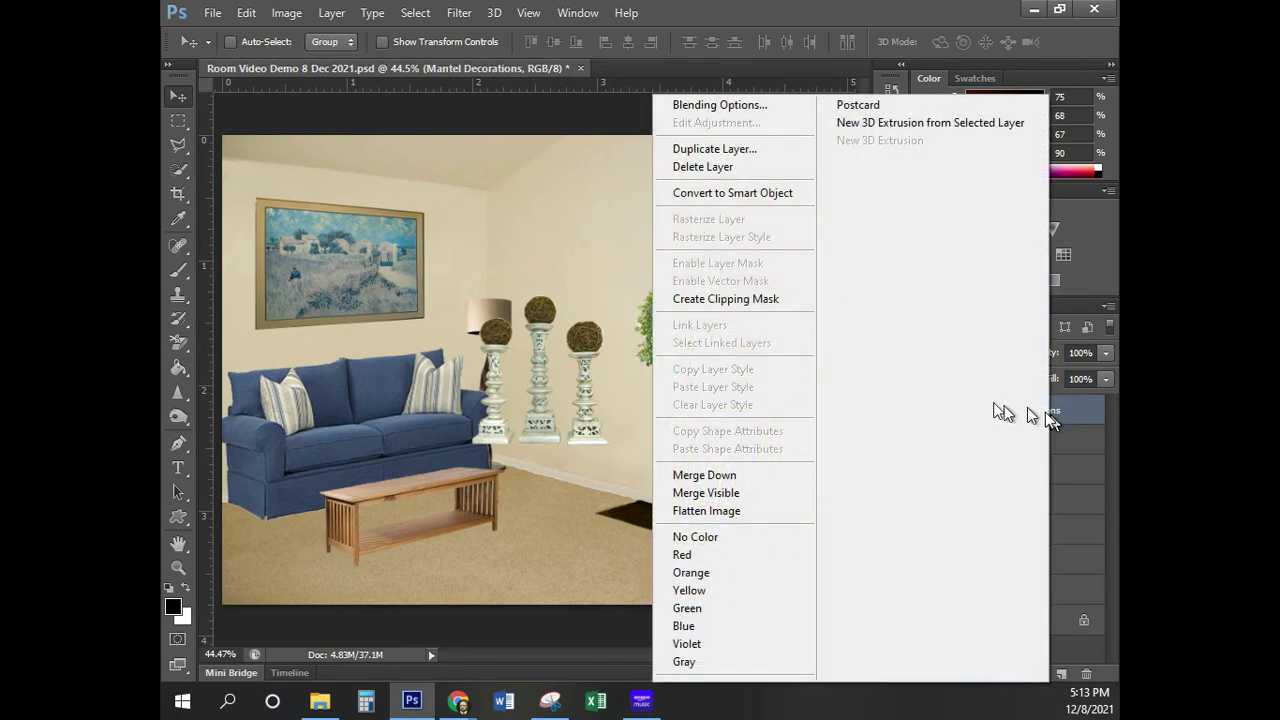
pyautogui.click(742, 648)
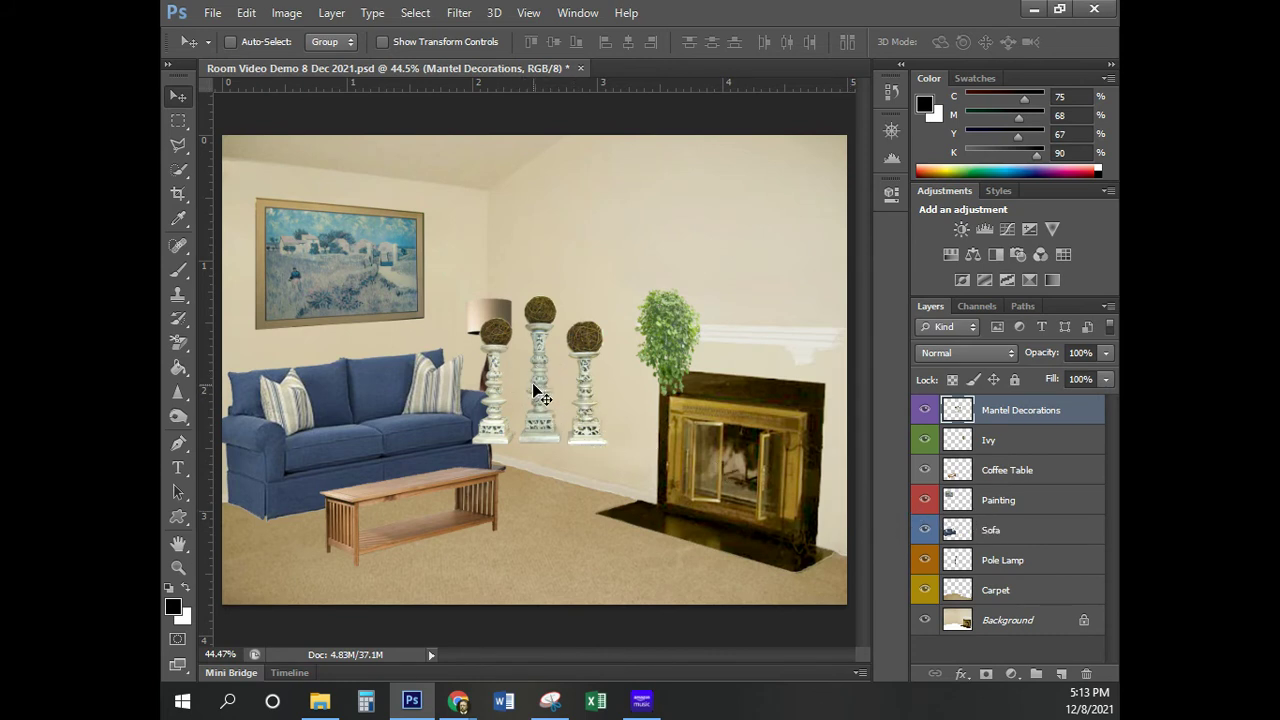
# Scale the mantel decorations to 50% width and height and place them on the mantel above the fireplace, right of the ivy
pyautogui.click(1027, 411)
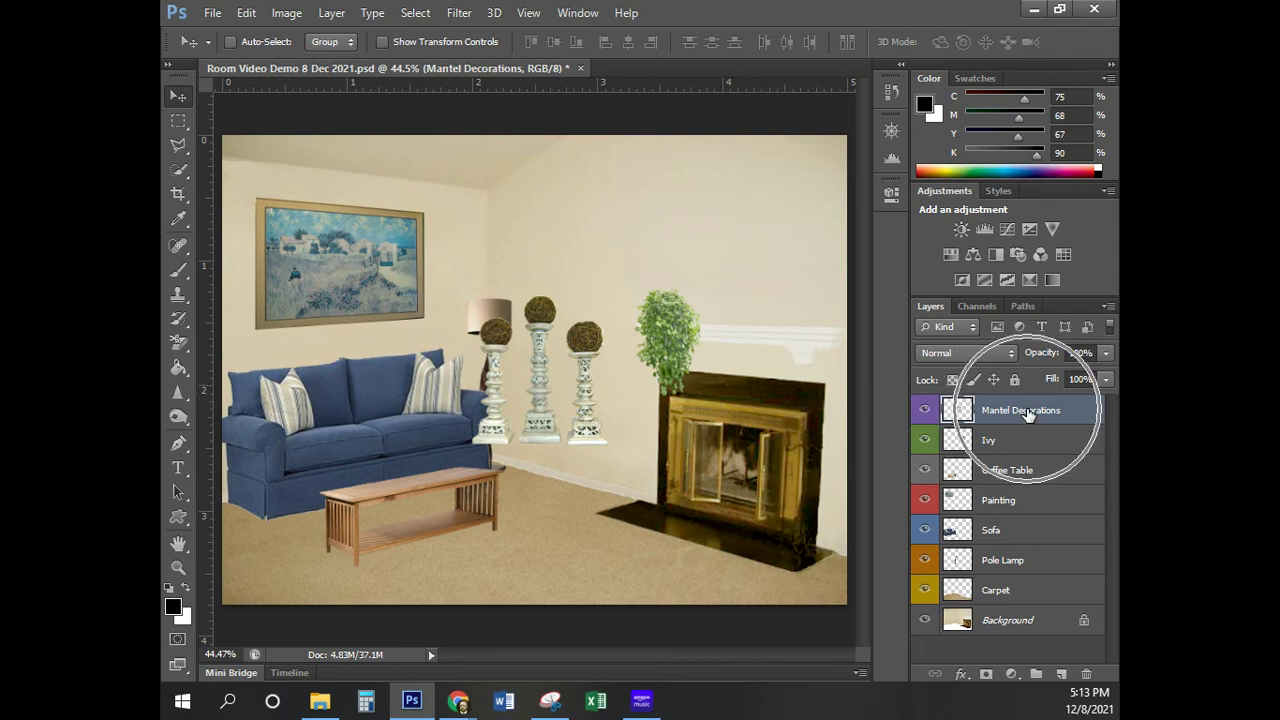
pyautogui.hotkey('ctrl', 't')
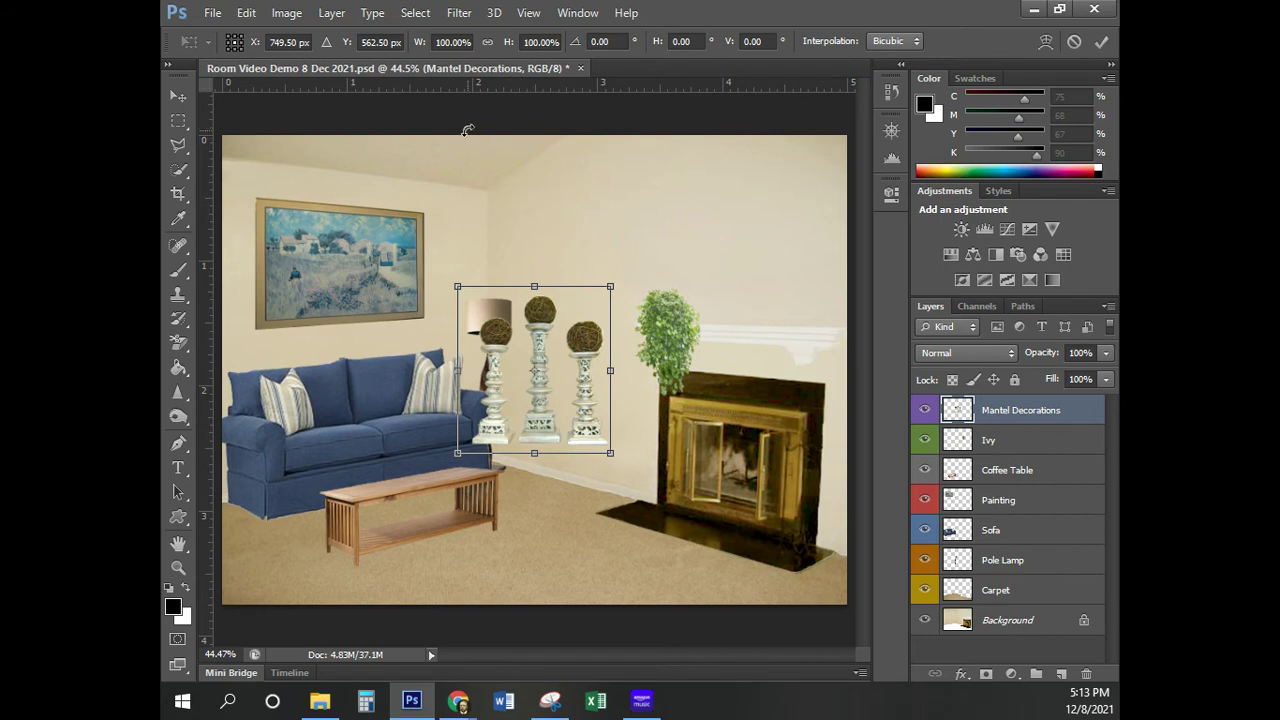
pyautogui.click(448, 42)
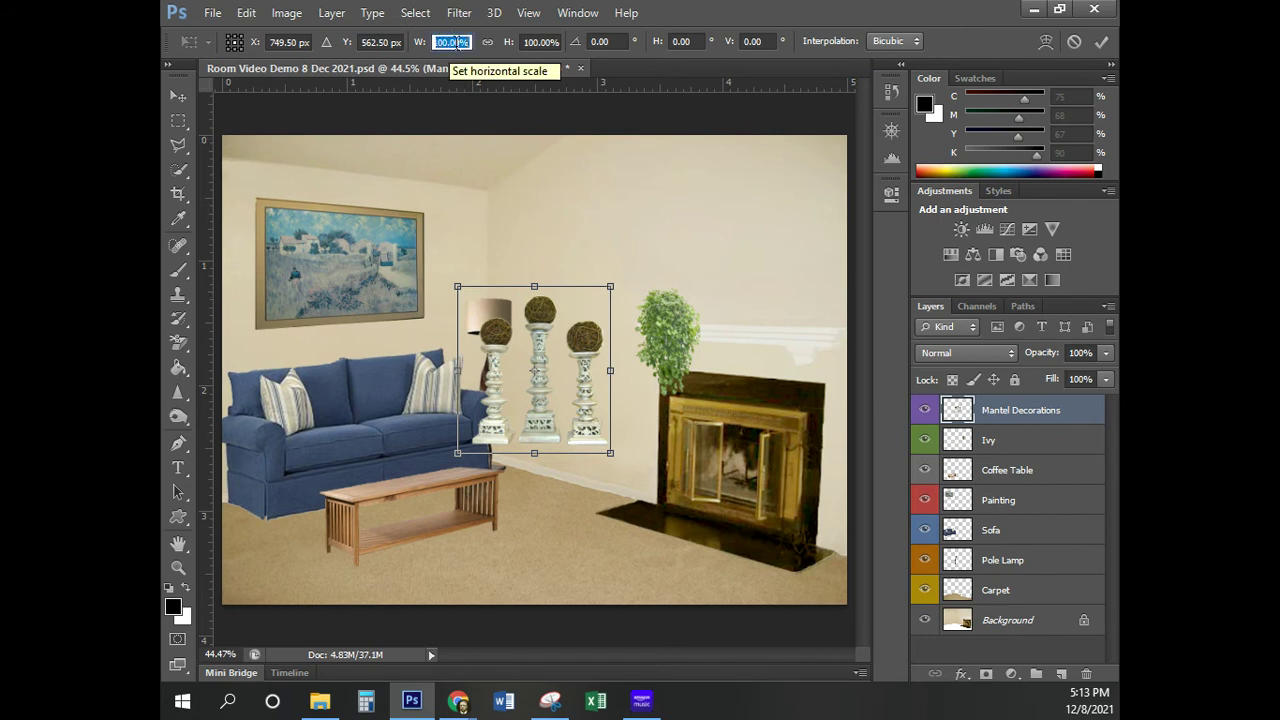
pyautogui.write('50')
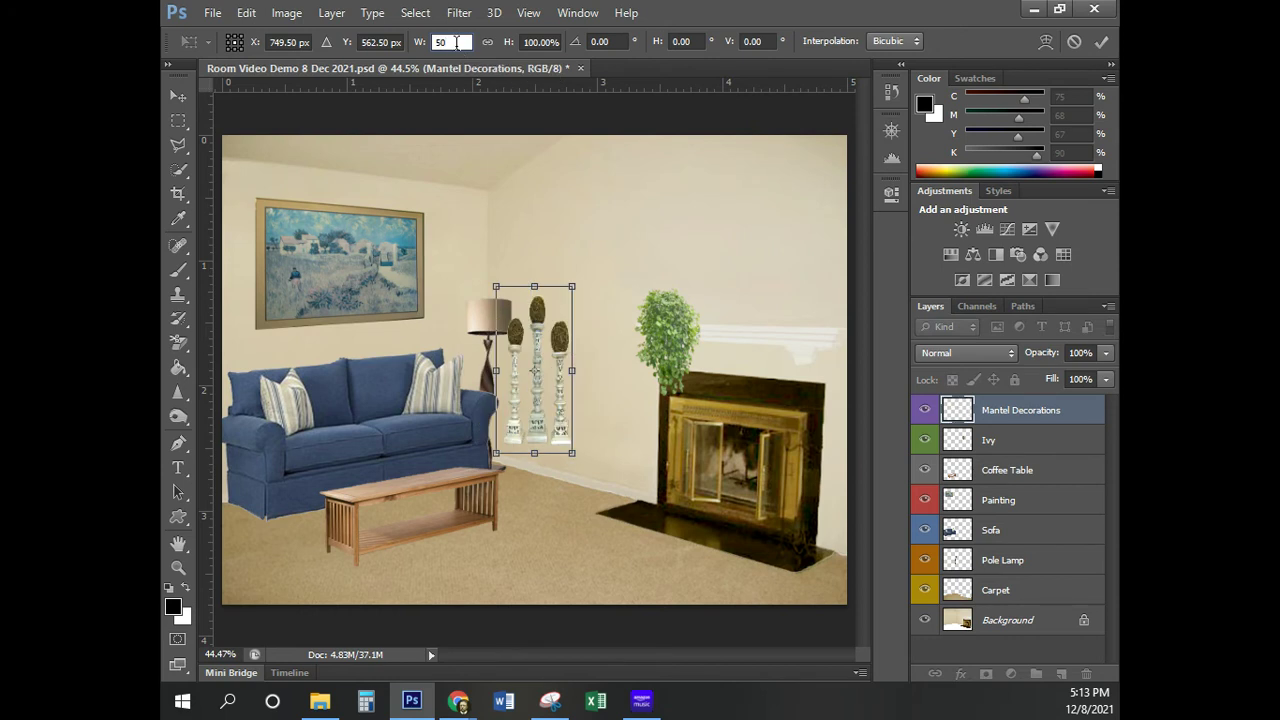
pyautogui.click(541, 42)
pyautogui.doubleClick(544, 42)
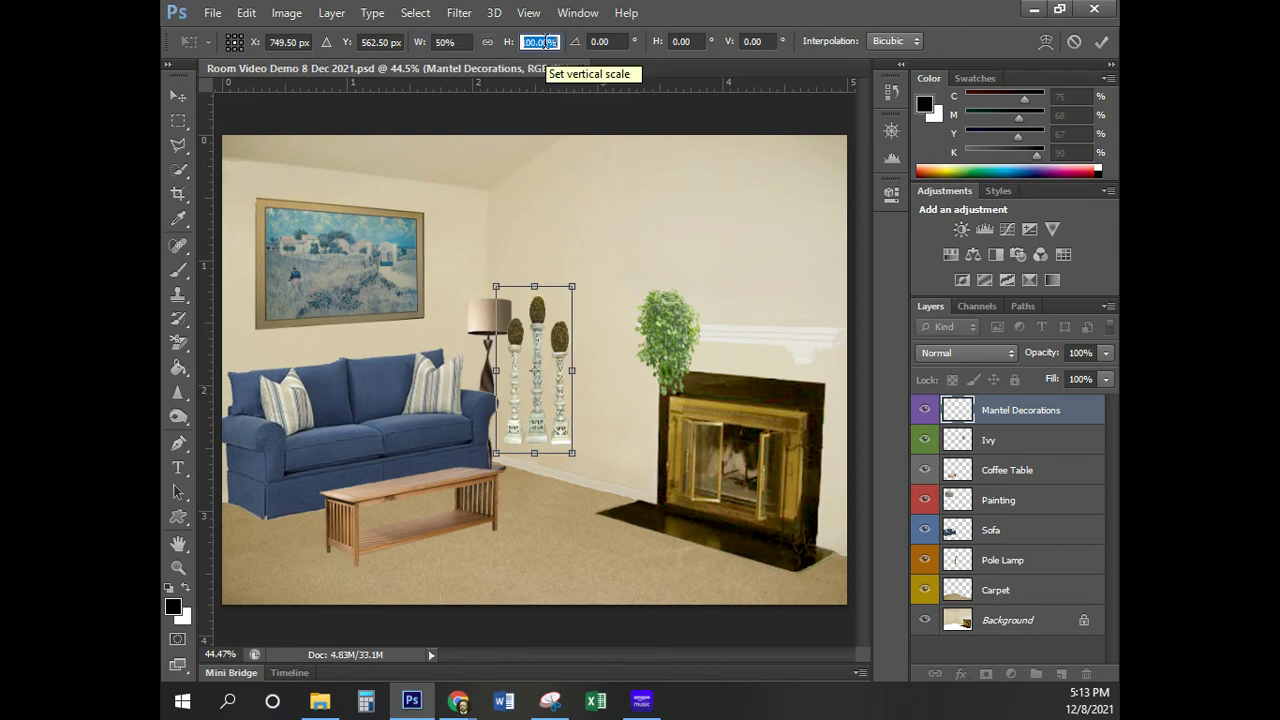
pyautogui.write('50')
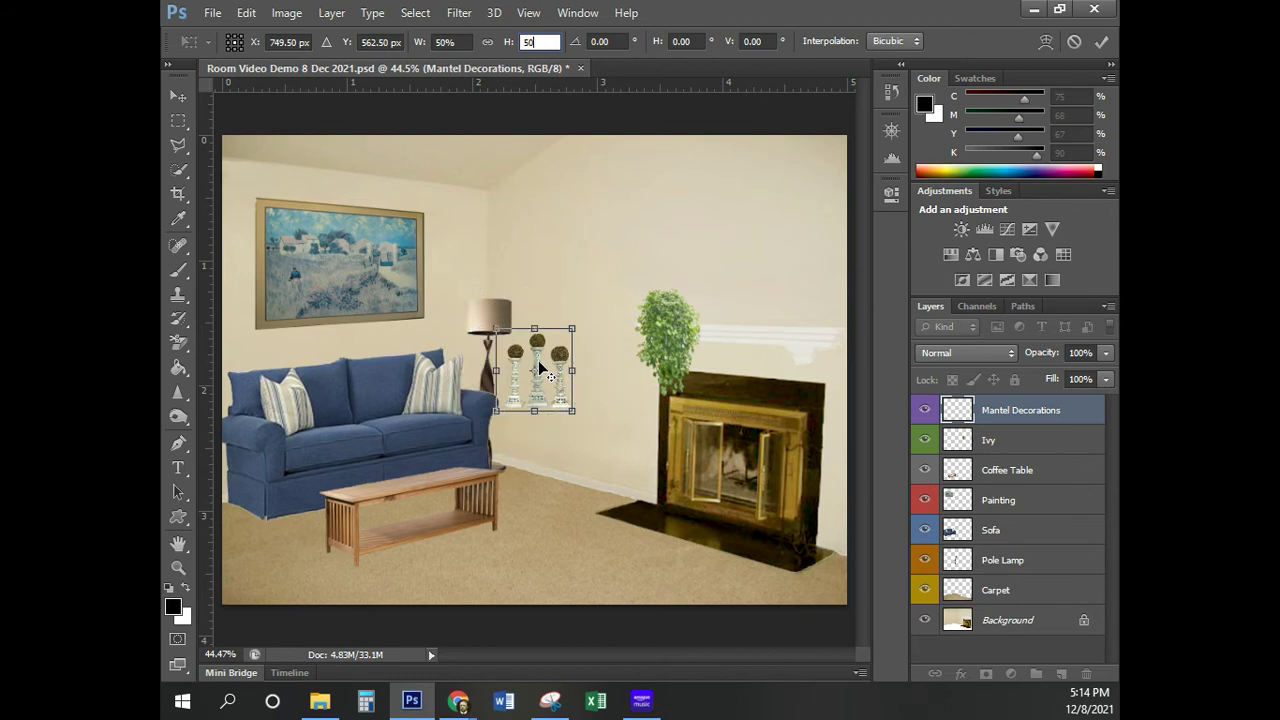
pyautogui.moveTo(540, 370); pyautogui.dragTo(754, 333)
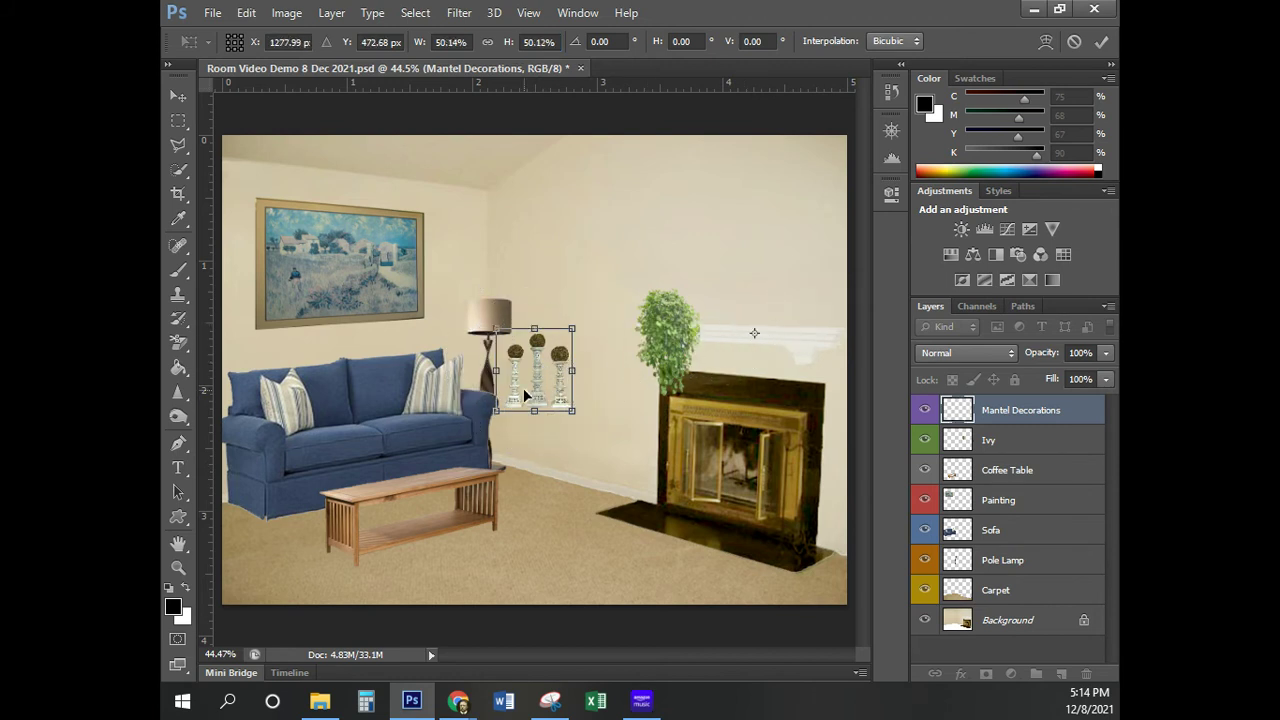
pyautogui.moveTo(540, 375); pyautogui.dragTo(788, 290)
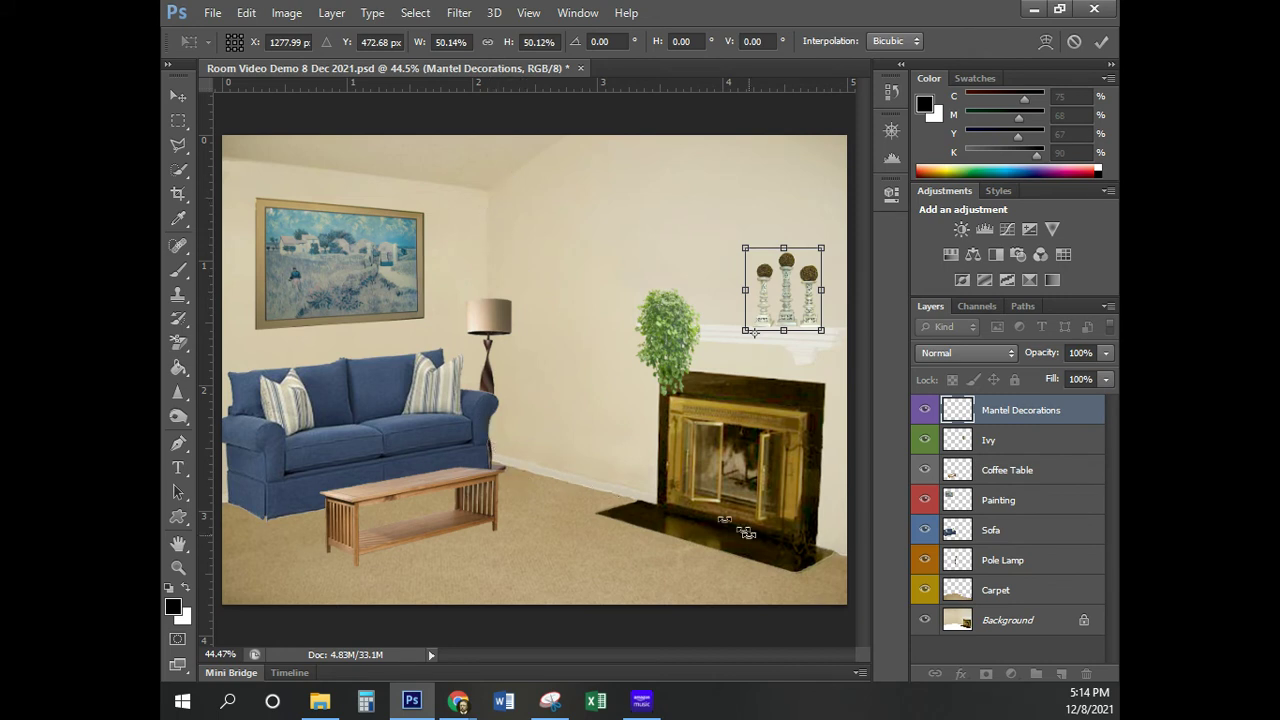
# Tilt the mantel decorations slightly to the right with a Perspective transform, to a horizontal skew of about -3.2°, and apply the transform
pyautogui.rightClick(786, 289)
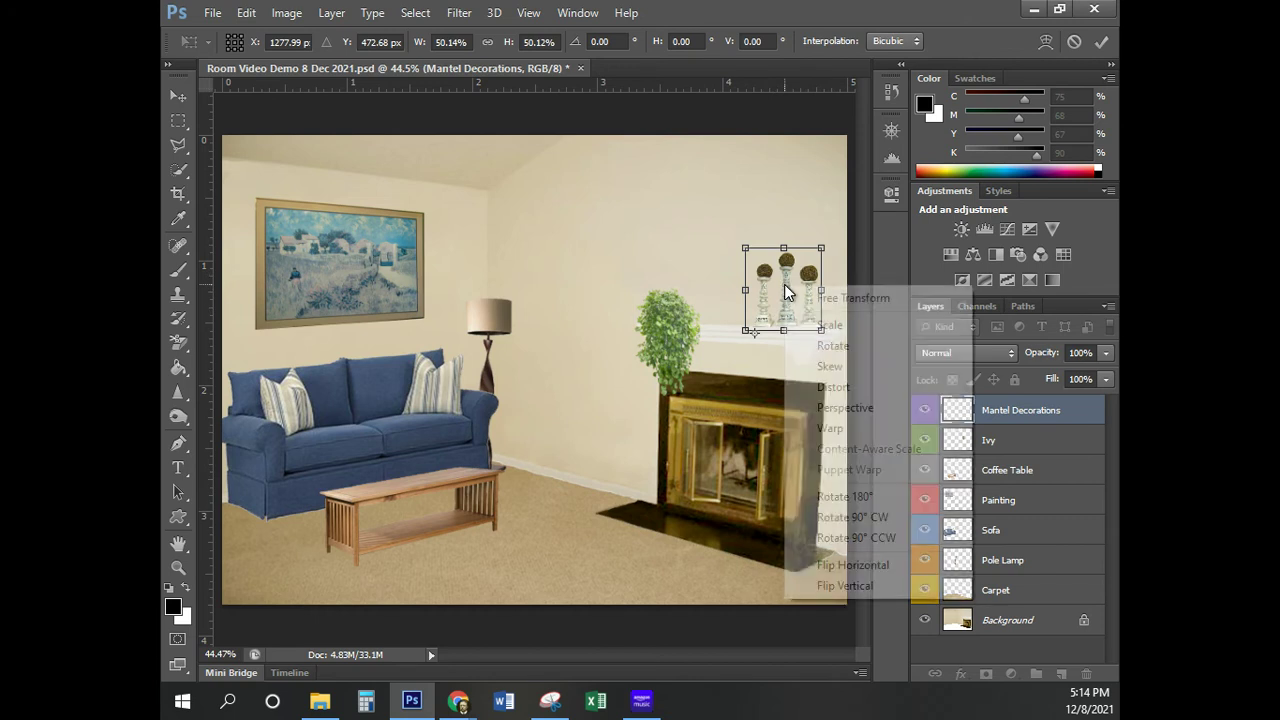
pyautogui.click(823, 408)
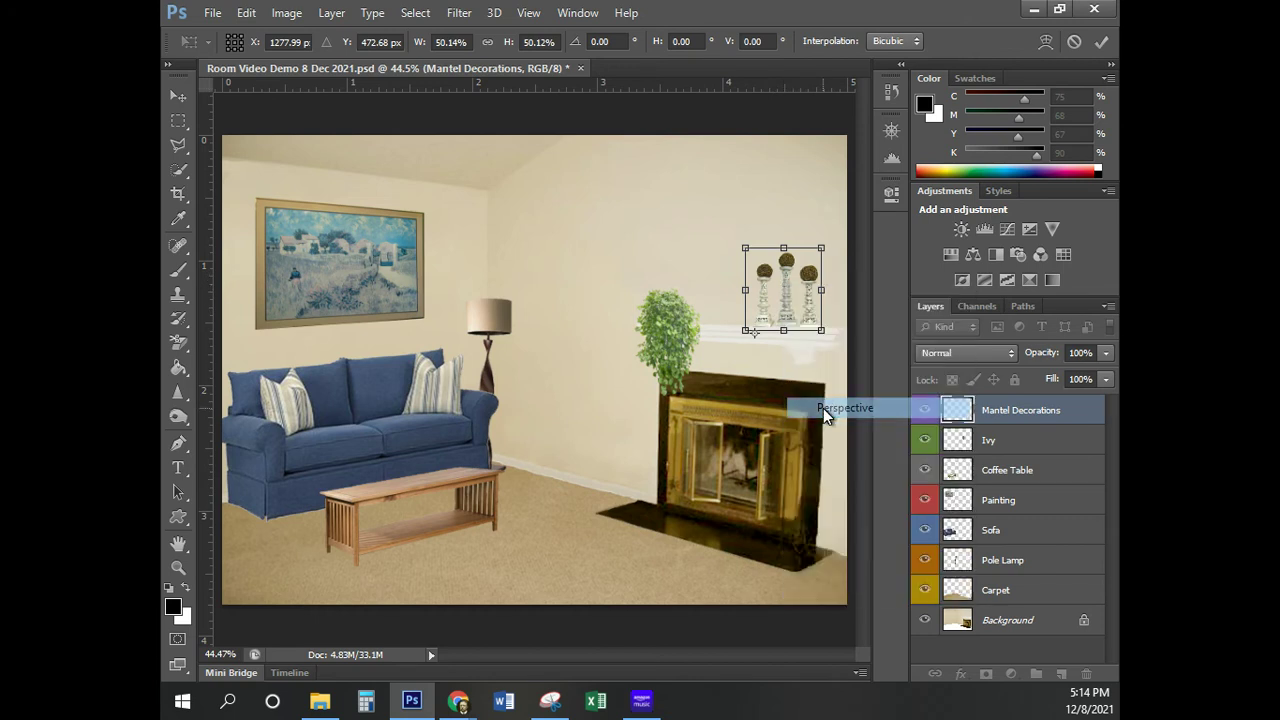
pyautogui.click(785, 257)
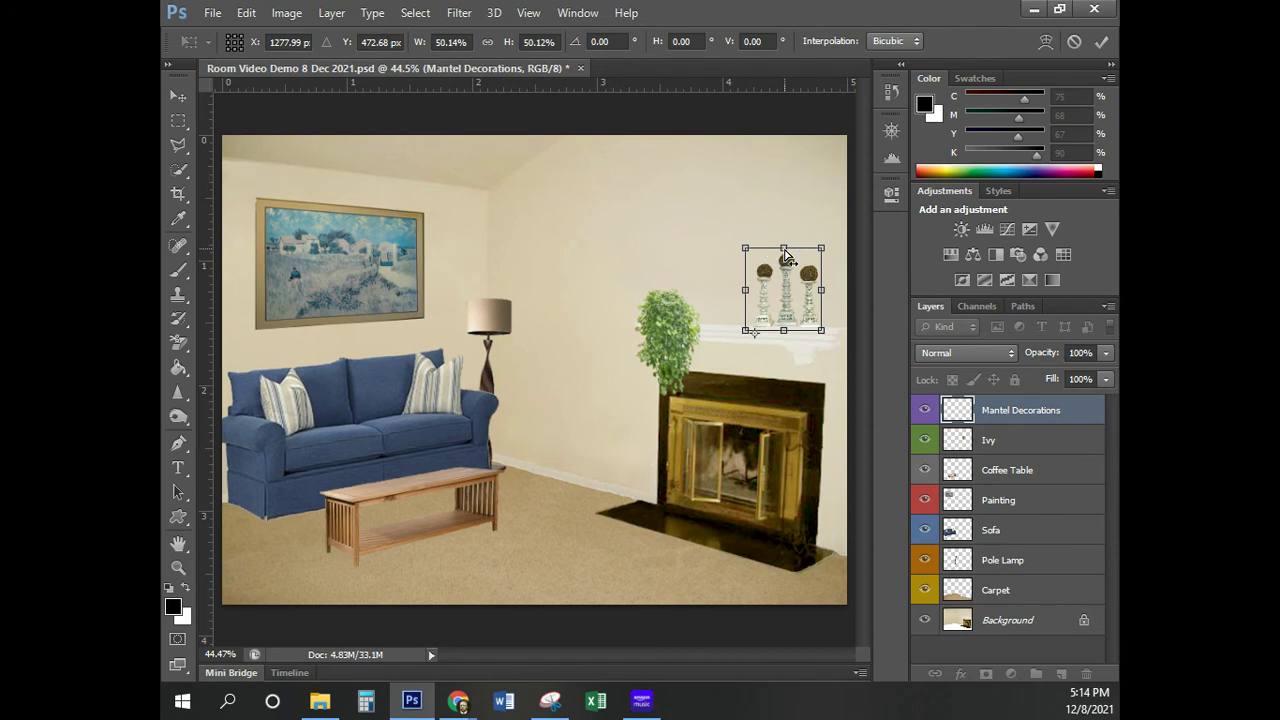
pyautogui.moveTo(787, 255); pyautogui.dragTo(791, 256)
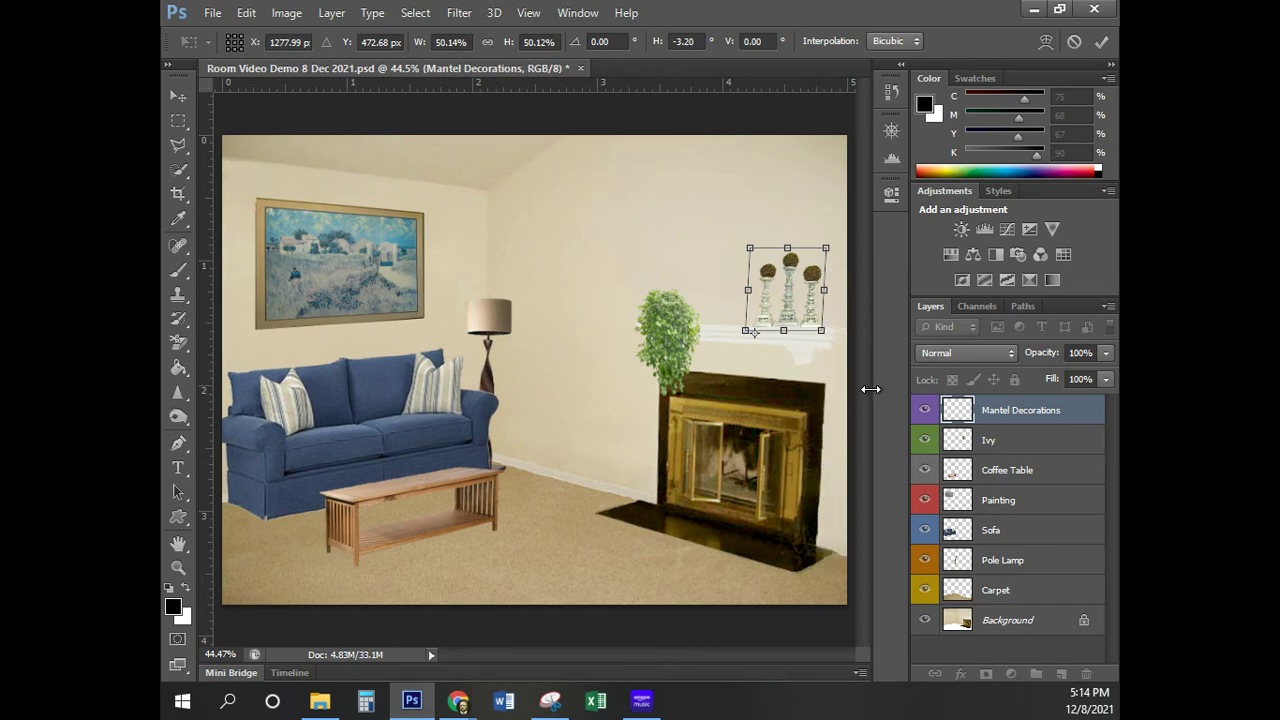
pyautogui.press('Return')
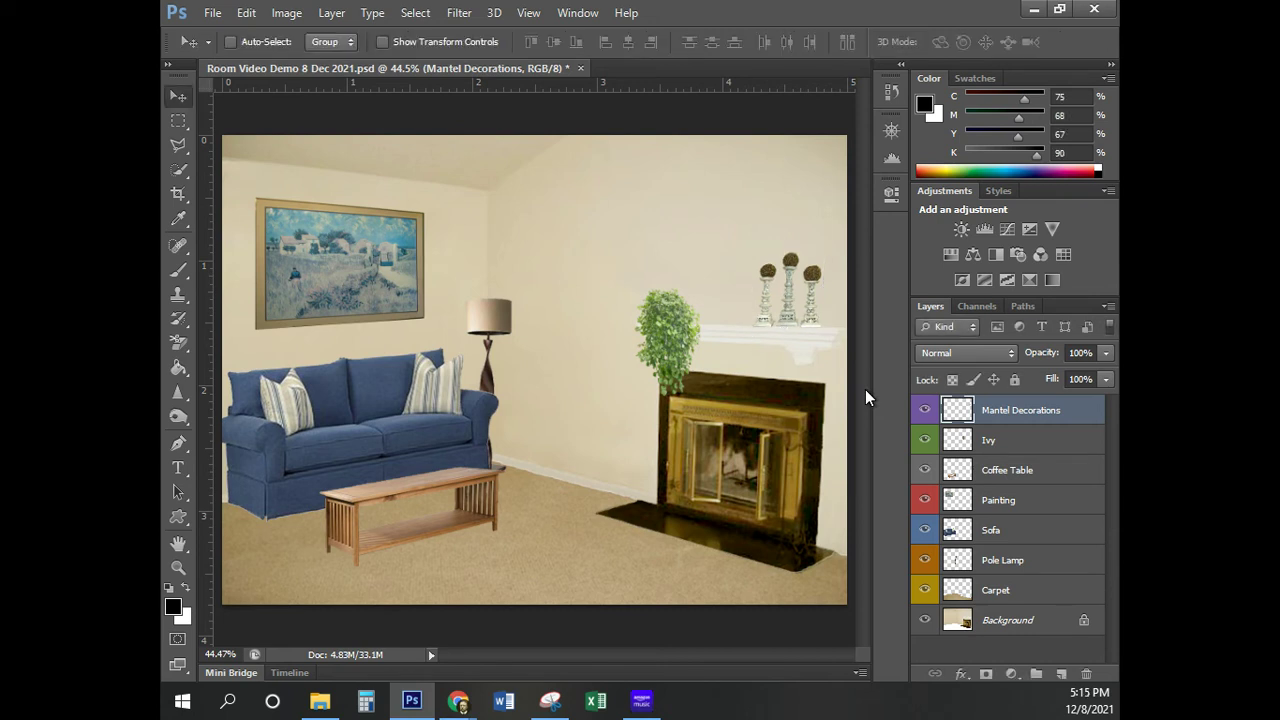
# Save the room document, switch to Chrome and download Potted Plant.tif from the course page
pyautogui.click(1093, 44)
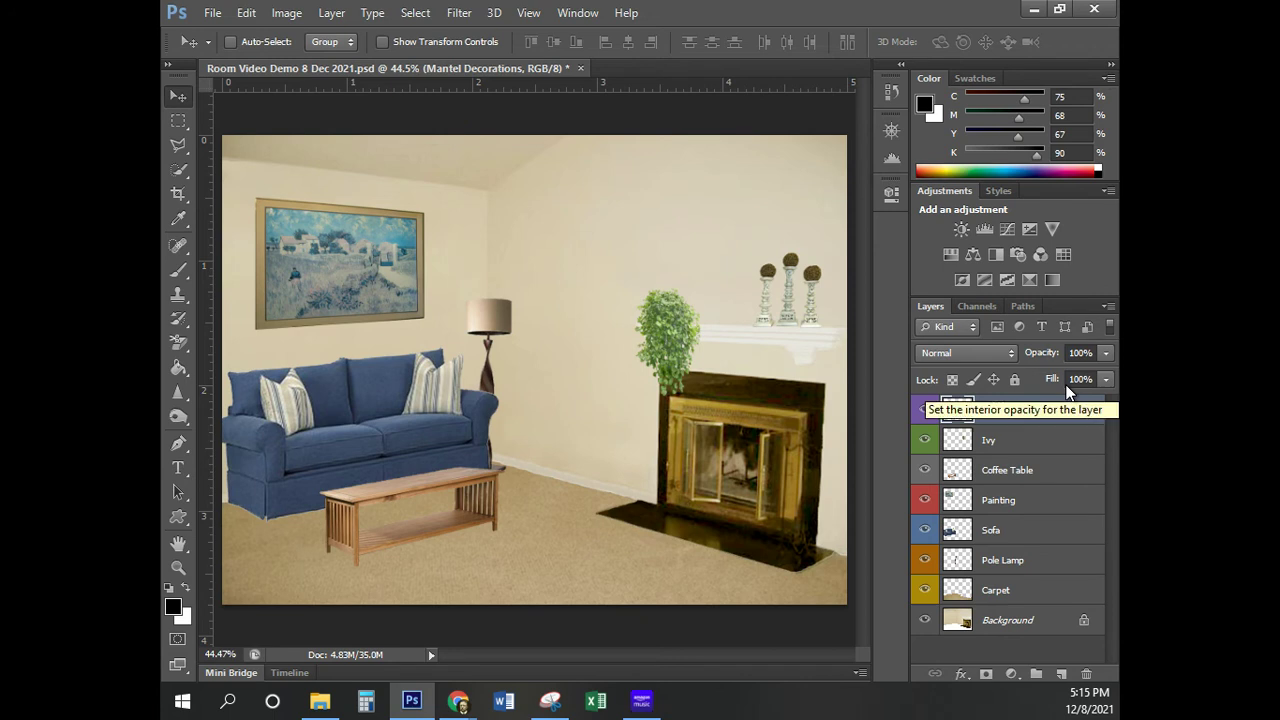
pyautogui.hotkey('ctrl', 's')
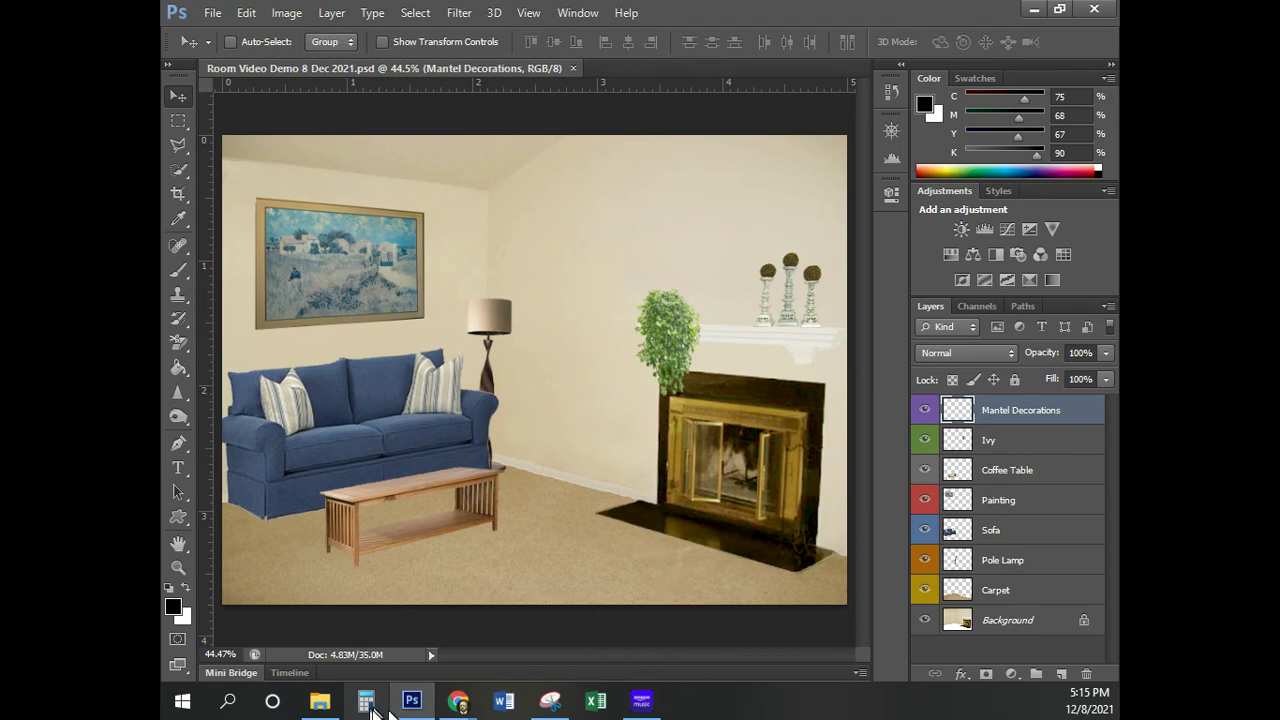
pyautogui.click(458, 700)
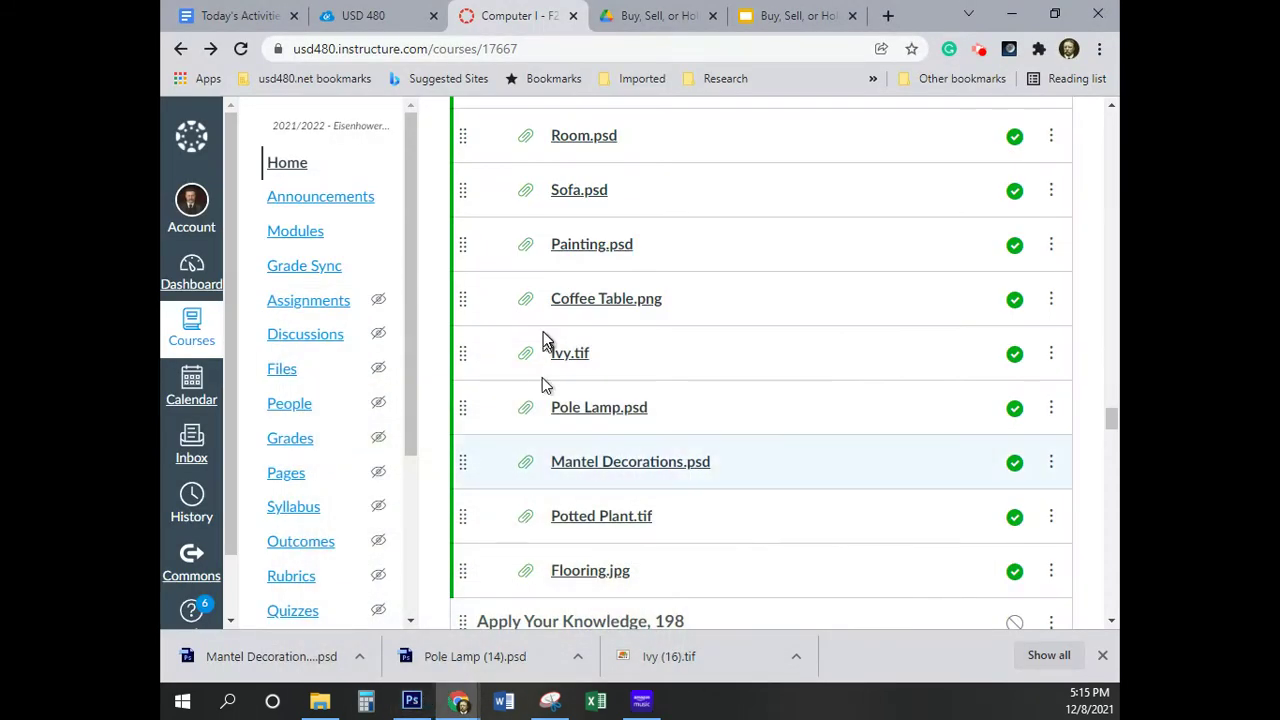
pyautogui.click(601, 523)
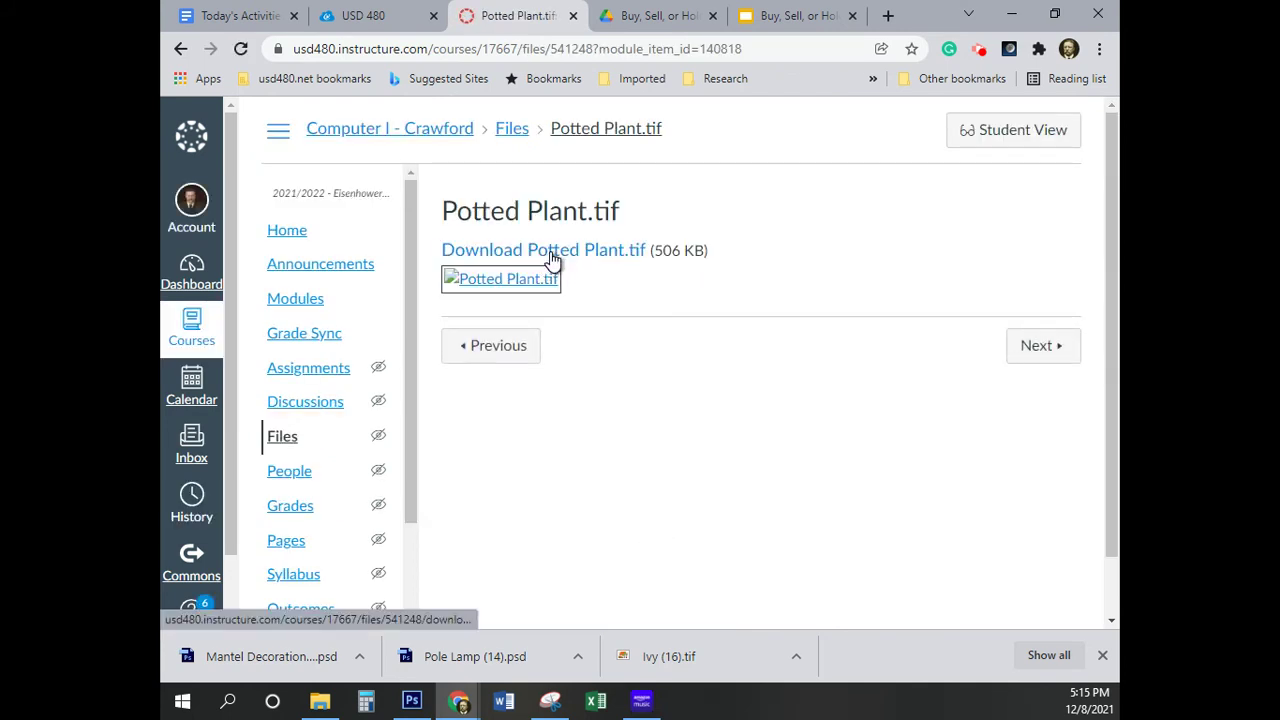
pyautogui.click(549, 253)
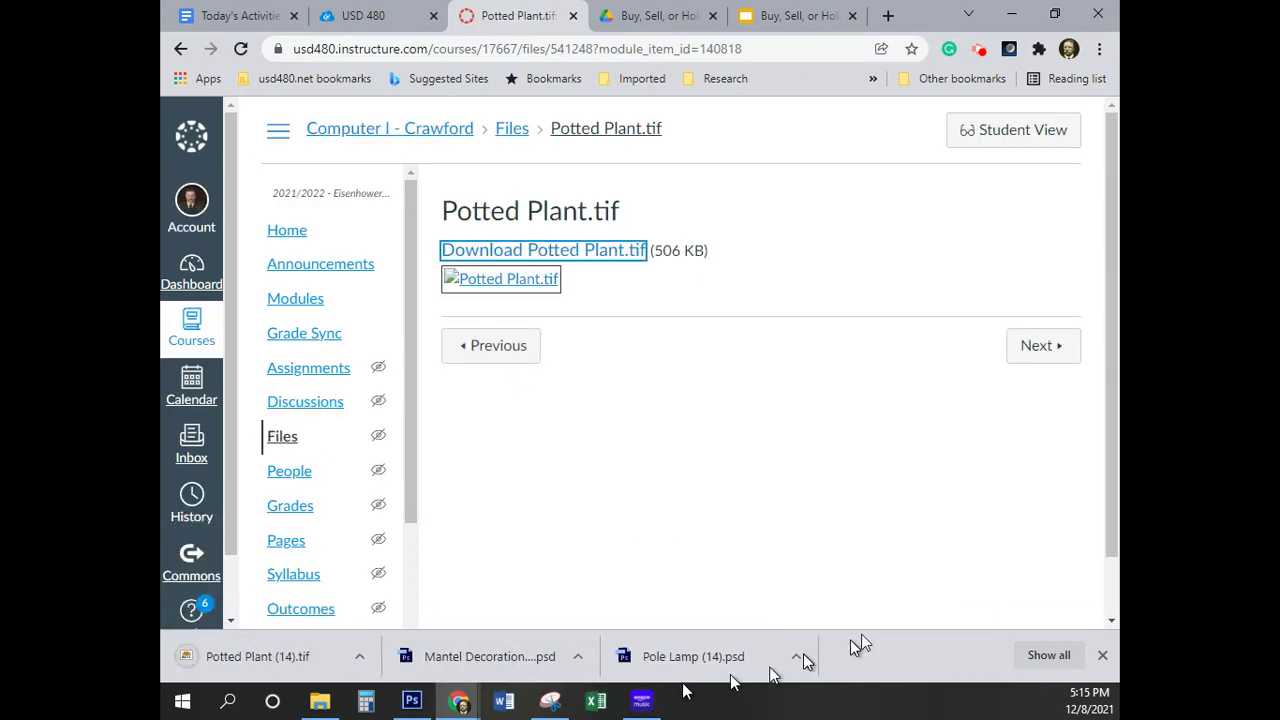
pyautogui.click(180, 49)
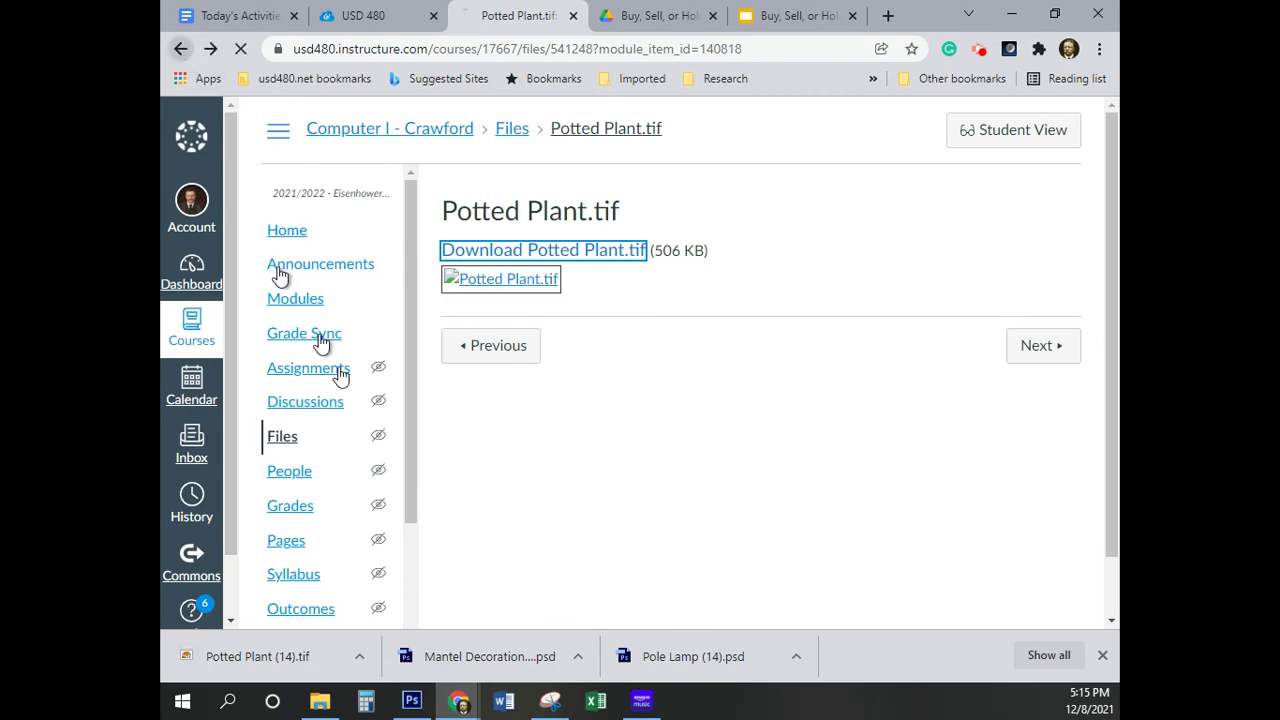
# Switch back to Photoshop and open the downloaded Potted Plant (14) file from the Downloads folder
pyautogui.click(413, 703)
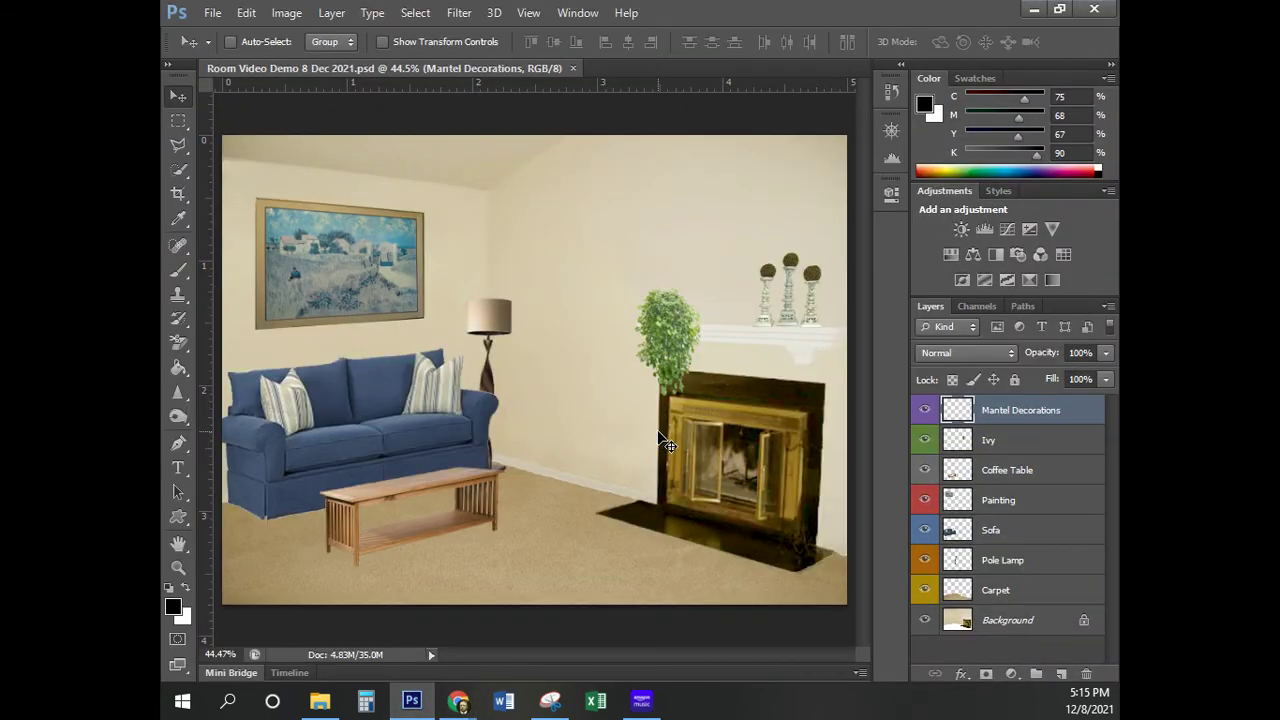
pyautogui.click(213, 12)
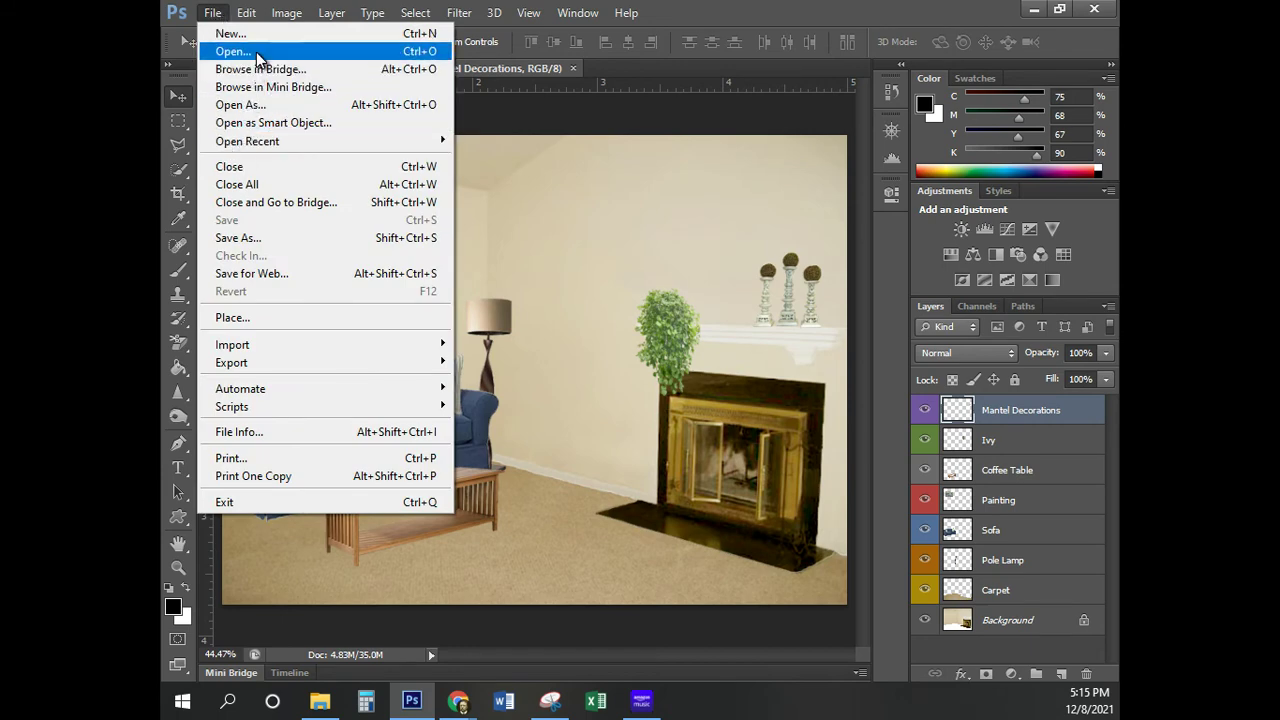
pyautogui.click(225, 50)
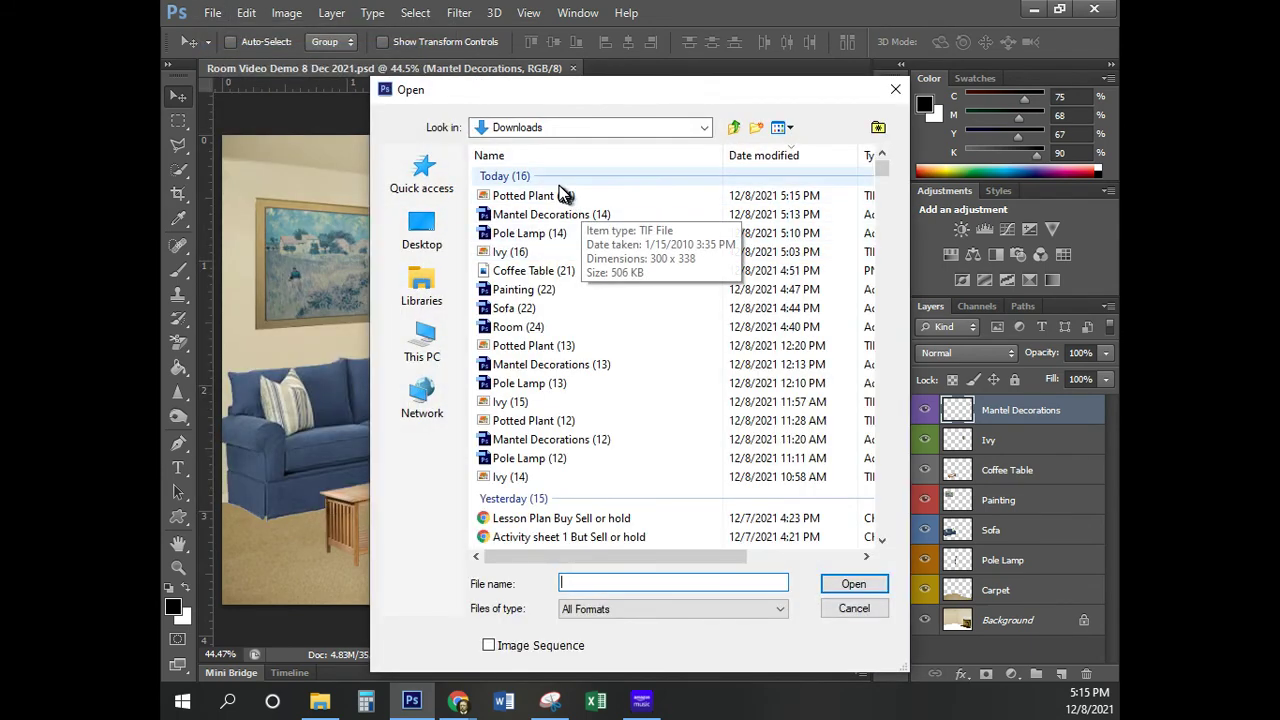
pyautogui.click(560, 198)
pyautogui.click(847, 585)
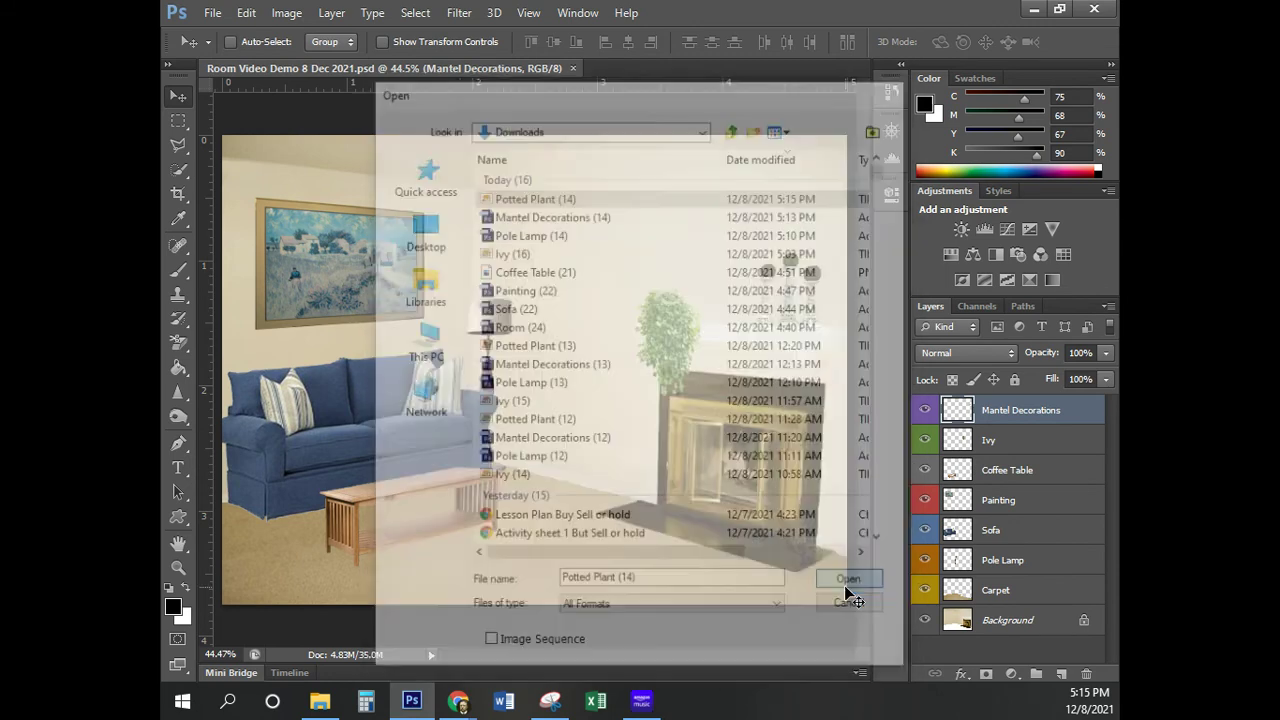
# Copy the whole potted plant image and paste it into the room document
pyautogui.hotkey('ctrl', 'a')
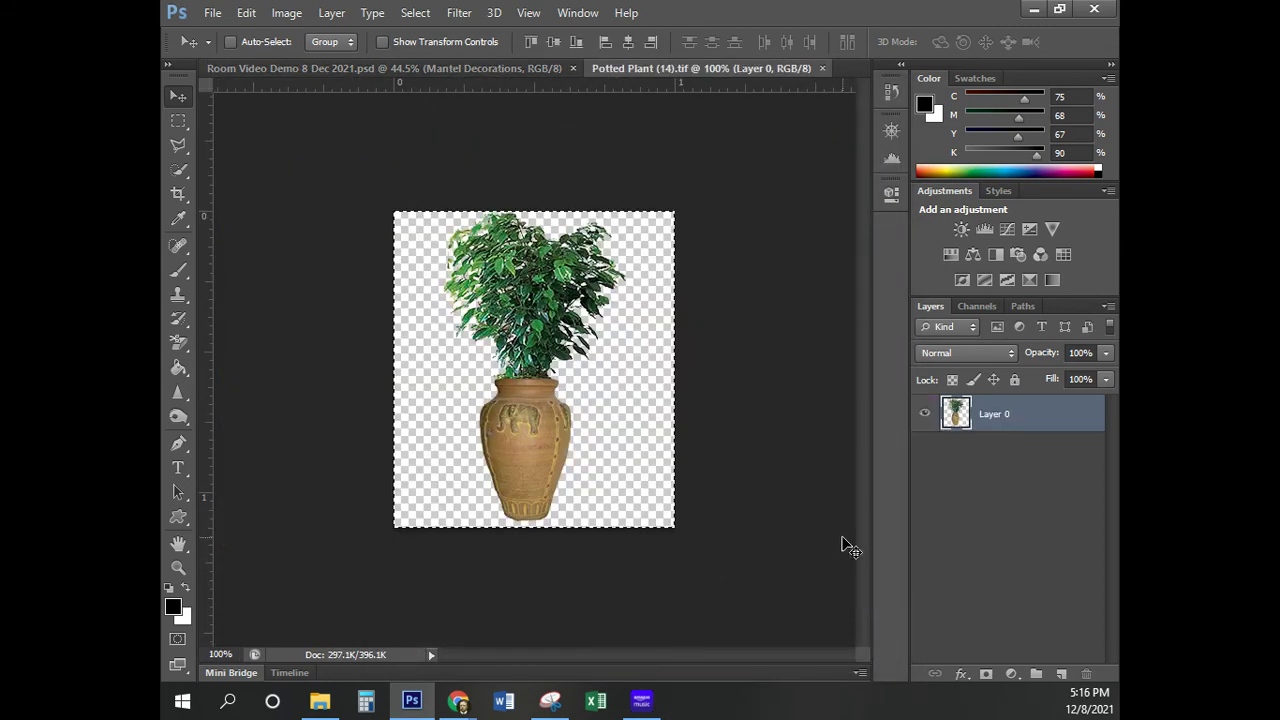
pyautogui.click(288, 70)
pyautogui.hotkey('ctrl', 'v')
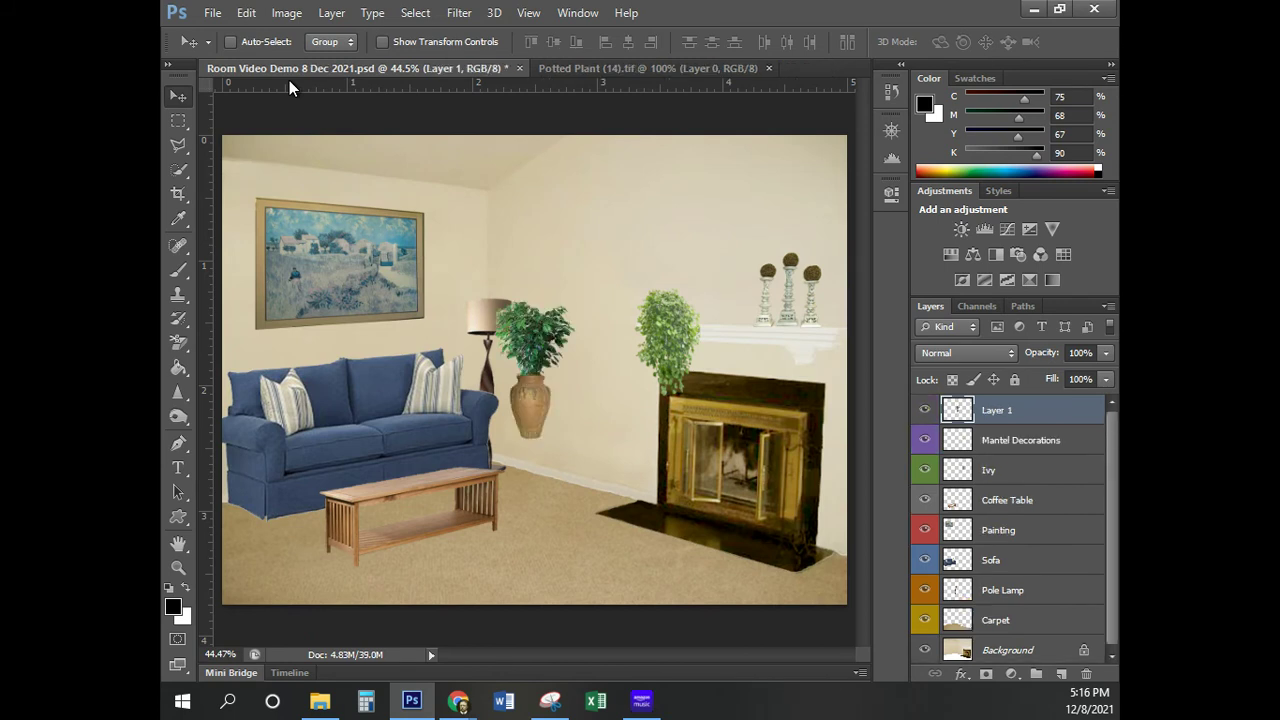
# Rename the pasted layer as Potted Plant and give it the green colour label
pyautogui.doubleClick(997, 411)
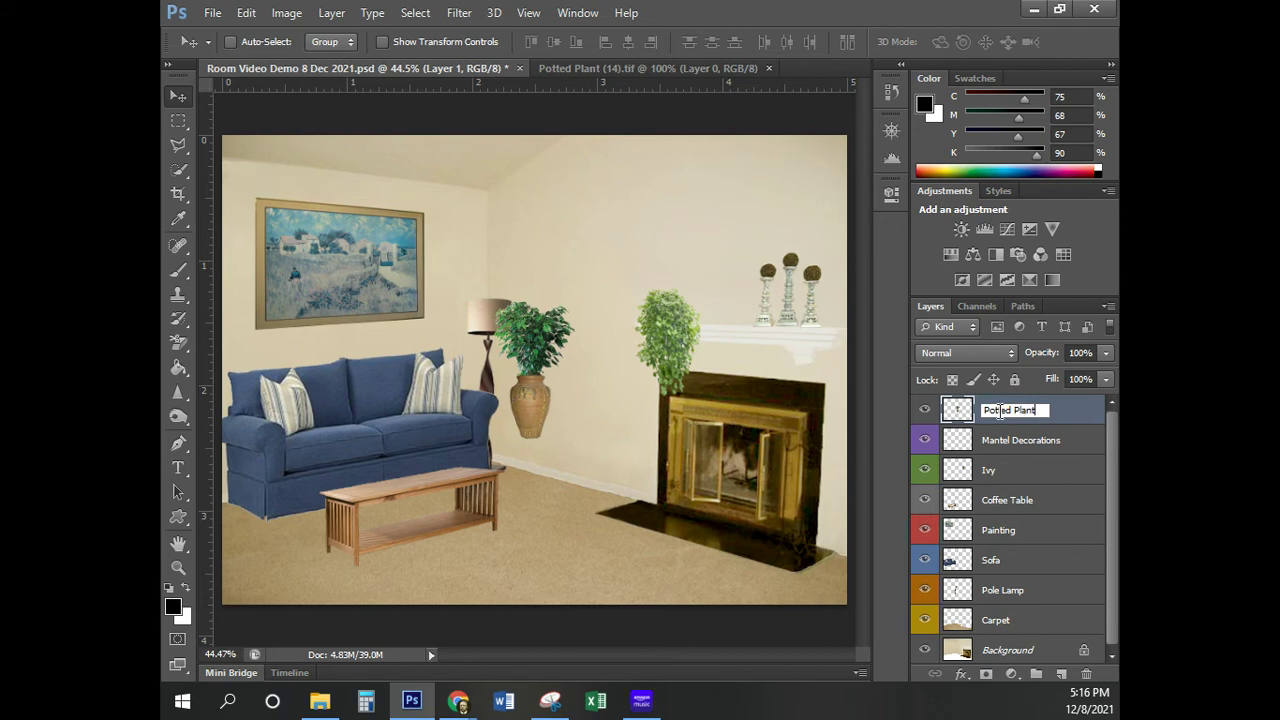
pyautogui.press('Return')
pyautogui.rightClick(997, 411)
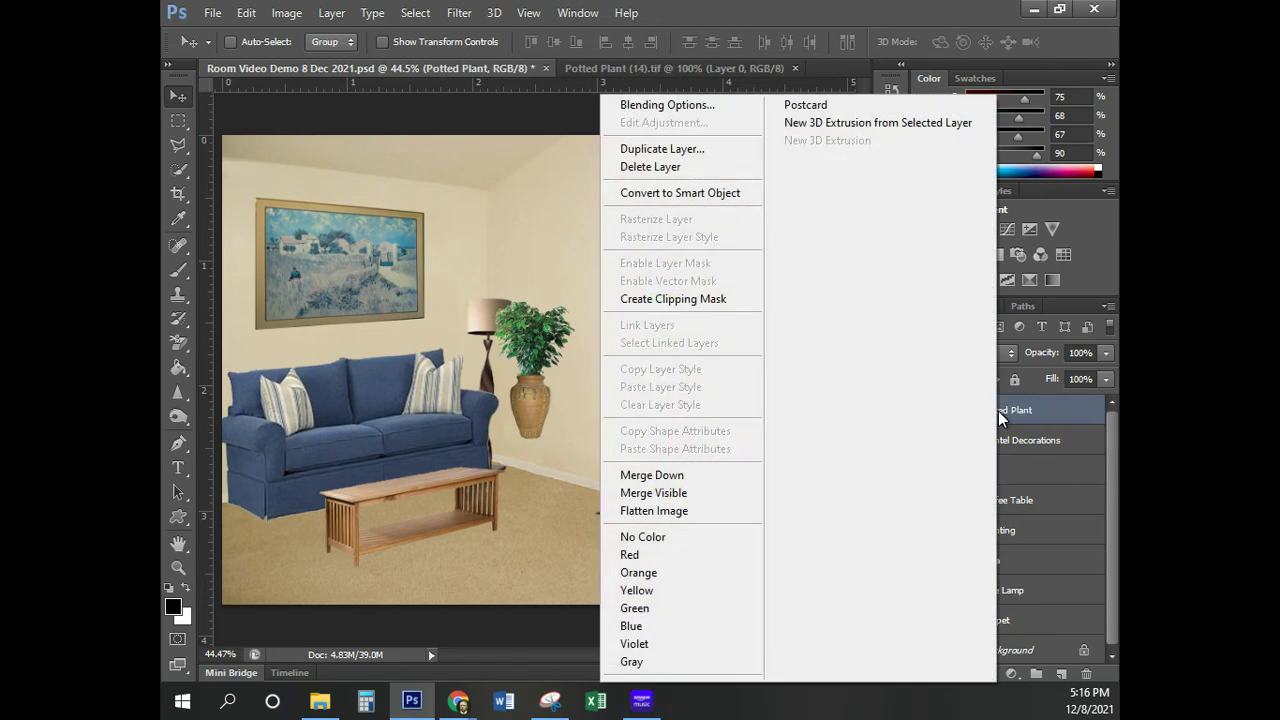
pyautogui.click(706, 609)
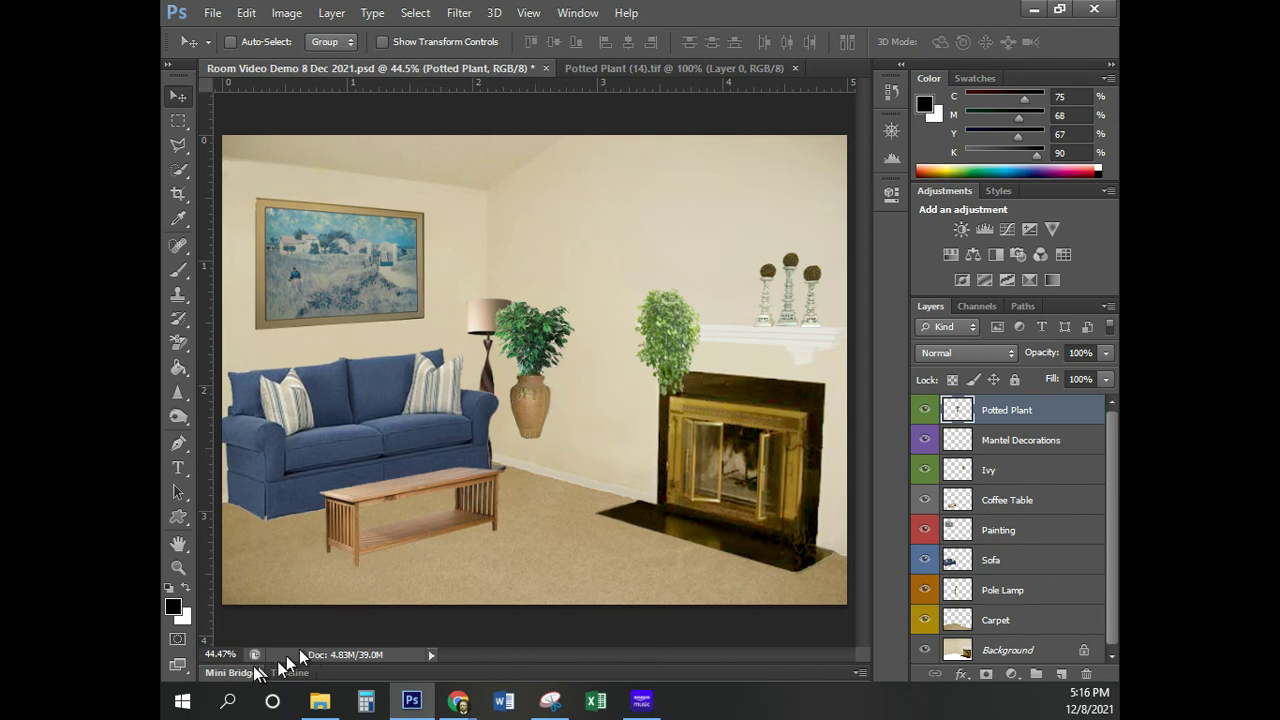
# Add a layer mask to the Potted Plant layer
pyautogui.moveTo(236, 653); pyautogui.dragTo(198, 655)
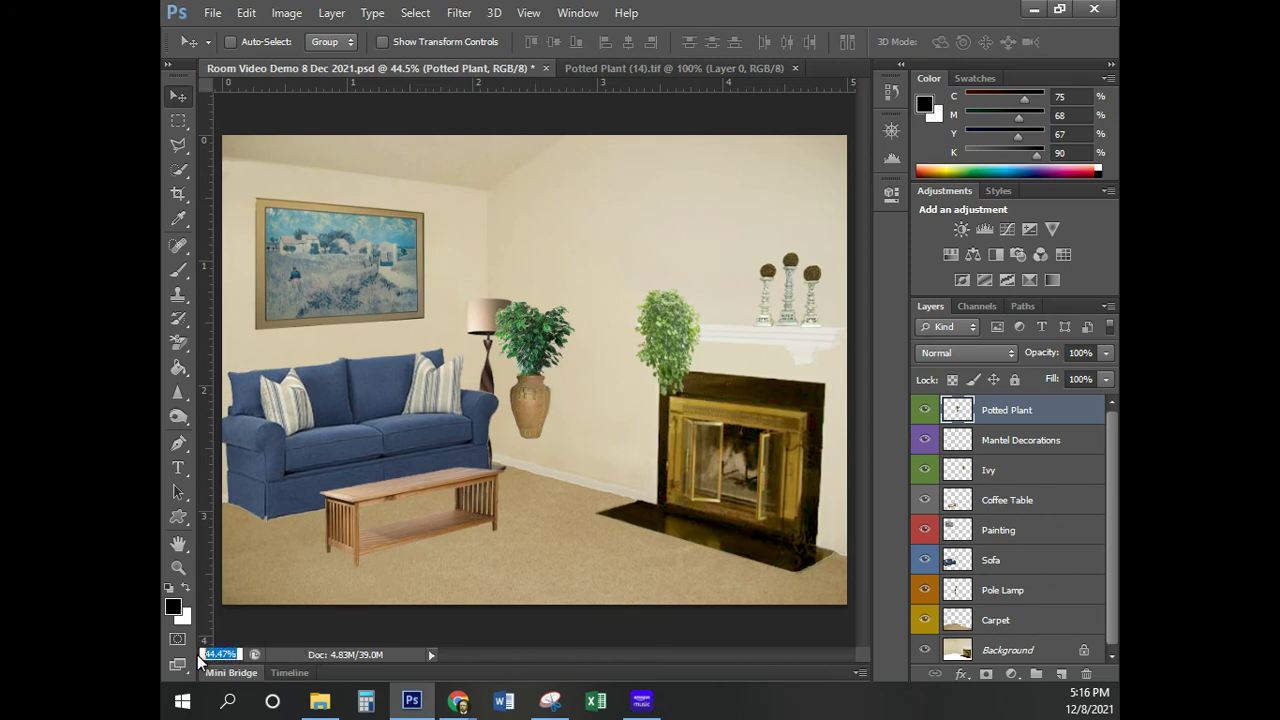
pyautogui.write('120')
pyautogui.press('Return')
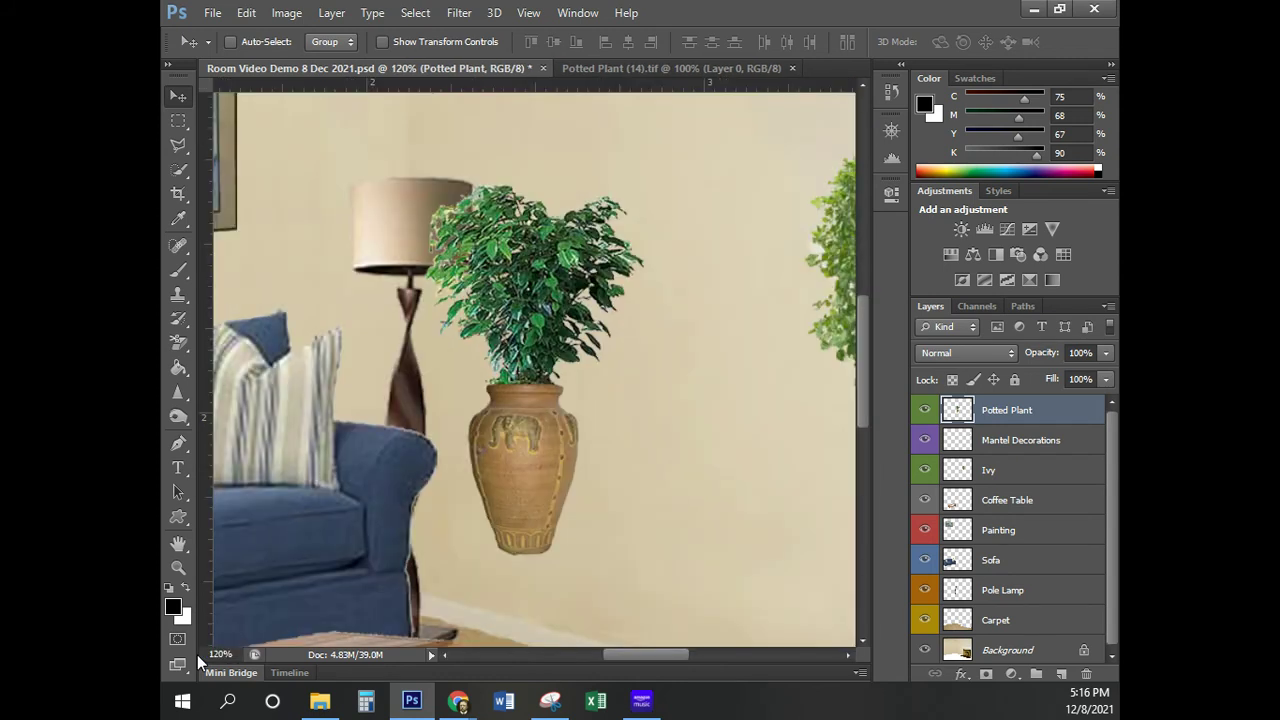
pyautogui.click(986, 676)
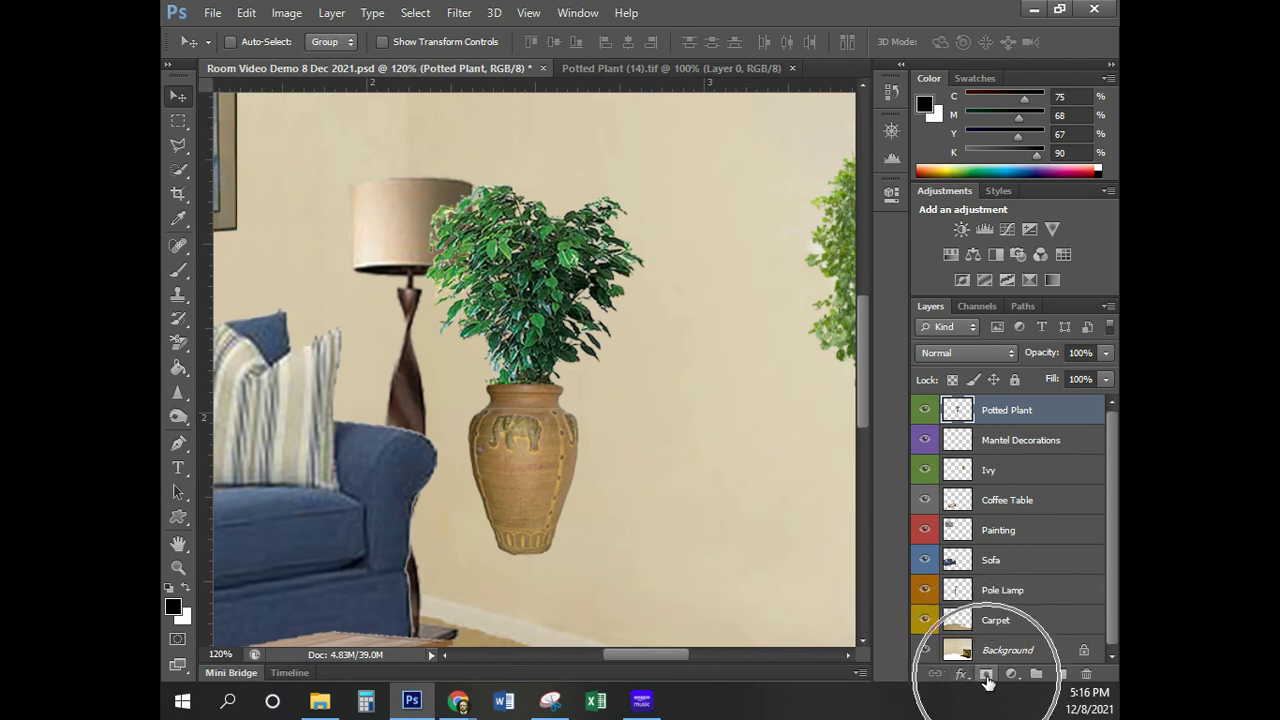
pyautogui.press('ctrl')
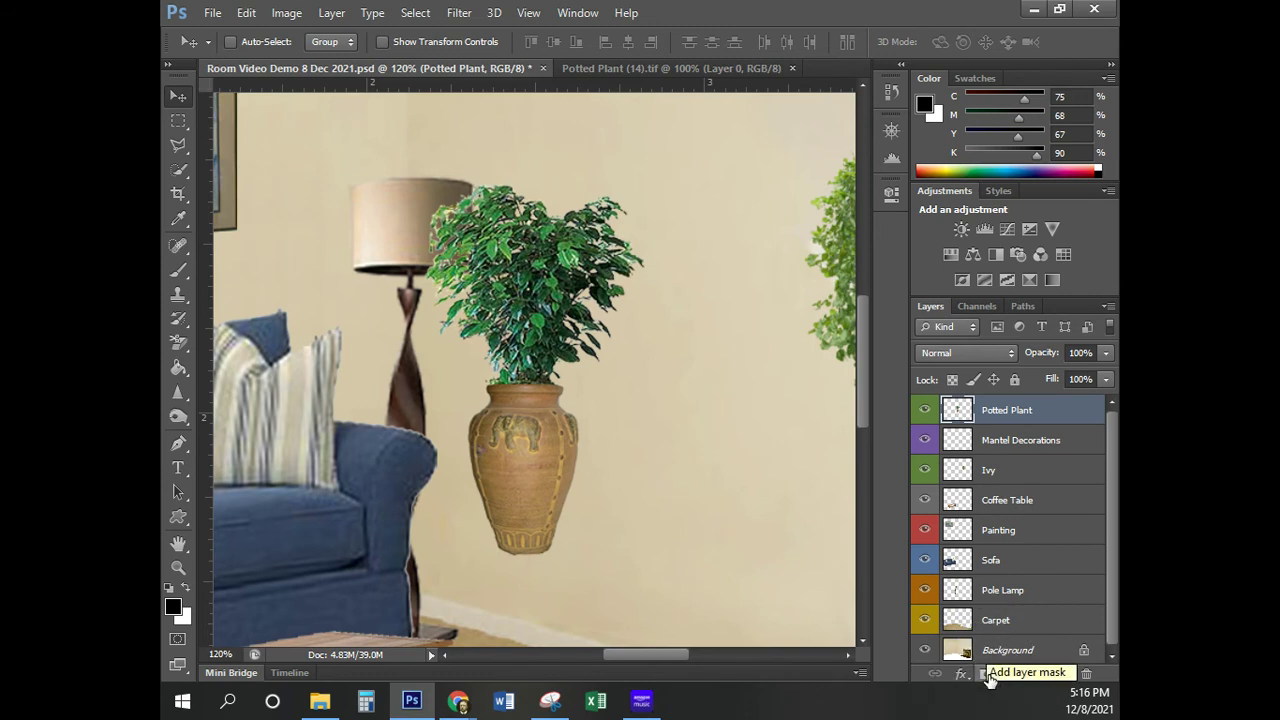
pyautogui.press('ctrl')
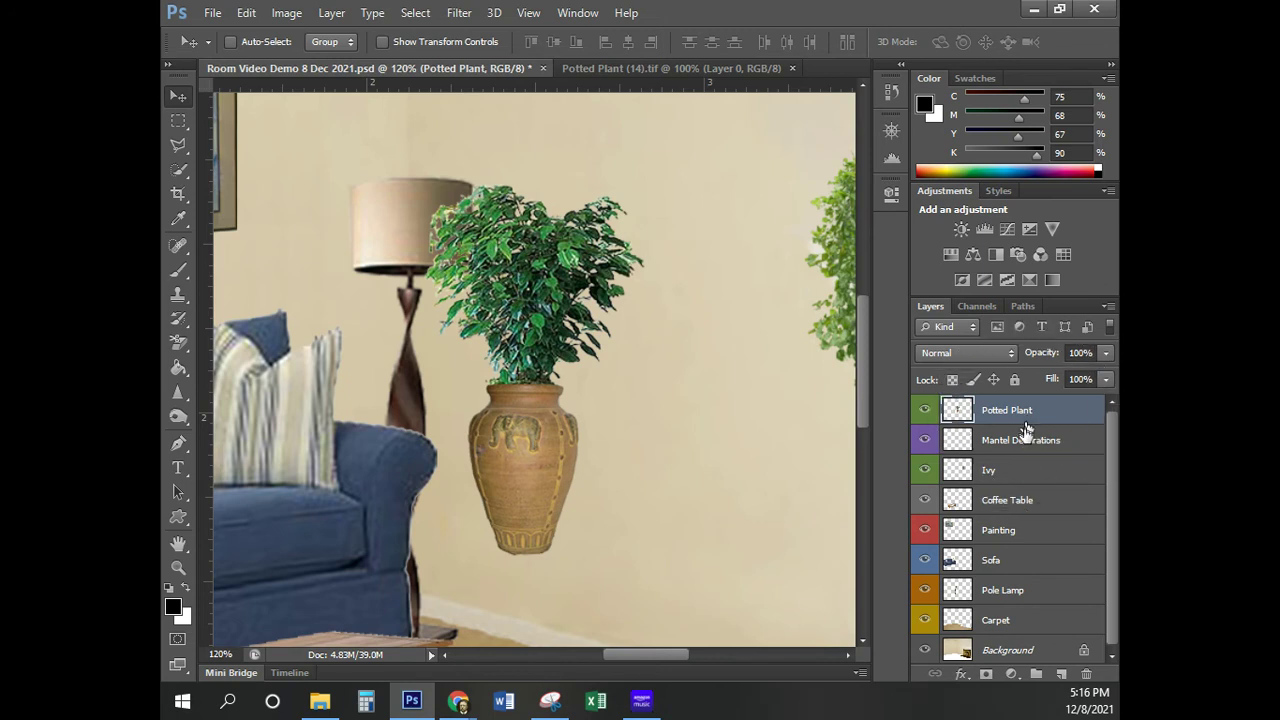
pyautogui.click(986, 674)
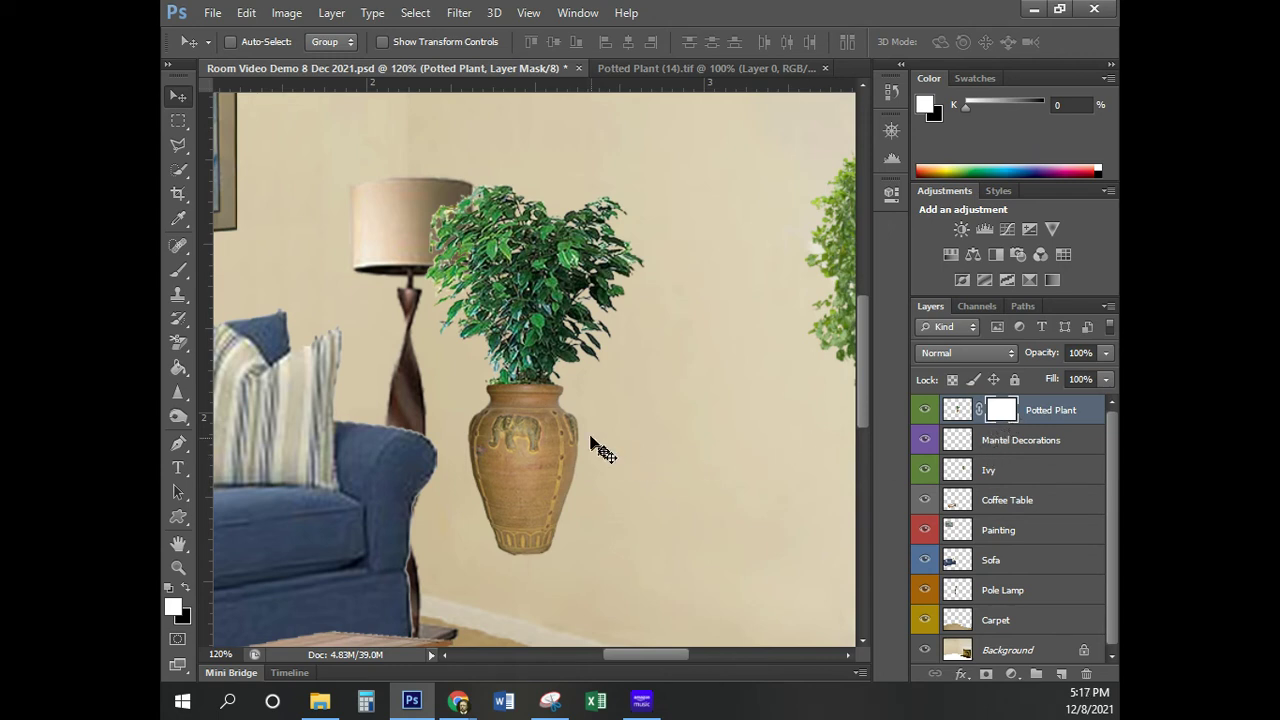
# Choose the Brush tool and set its size to 30 px for painting on the potted plant's mask
pyautogui.press('b')
pyautogui.rightClick(176, 273)
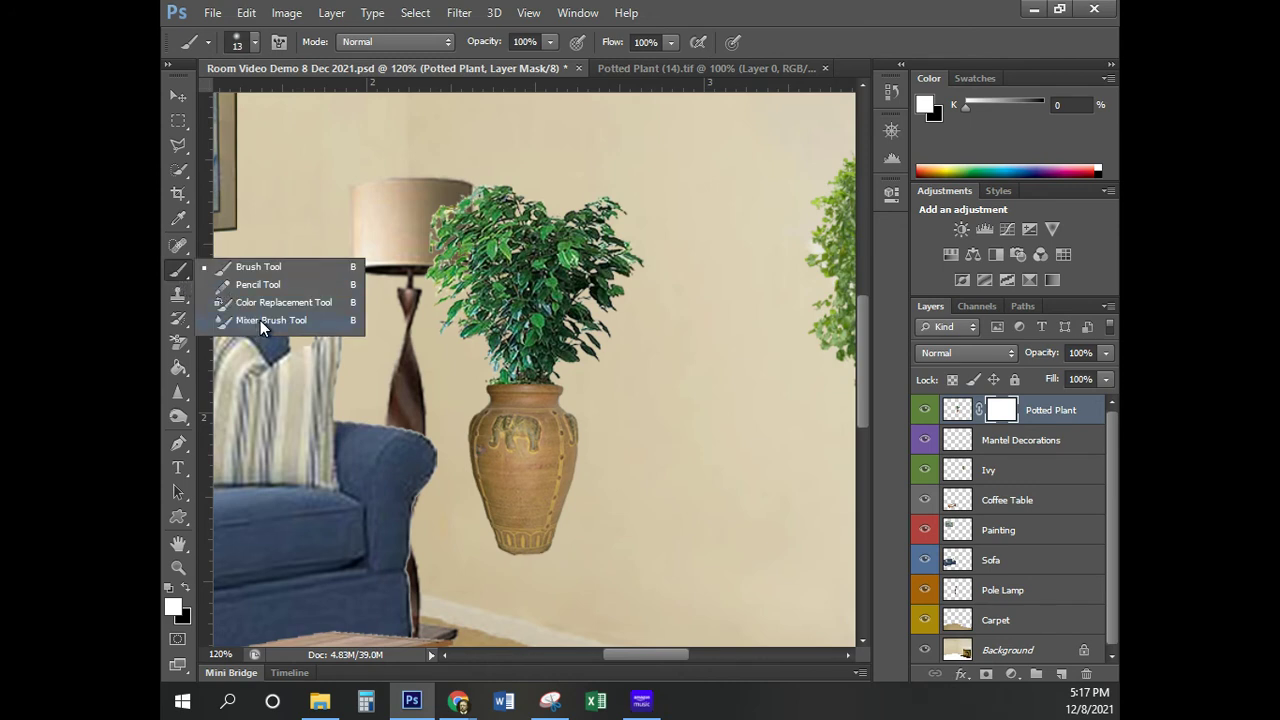
pyautogui.click(252, 268)
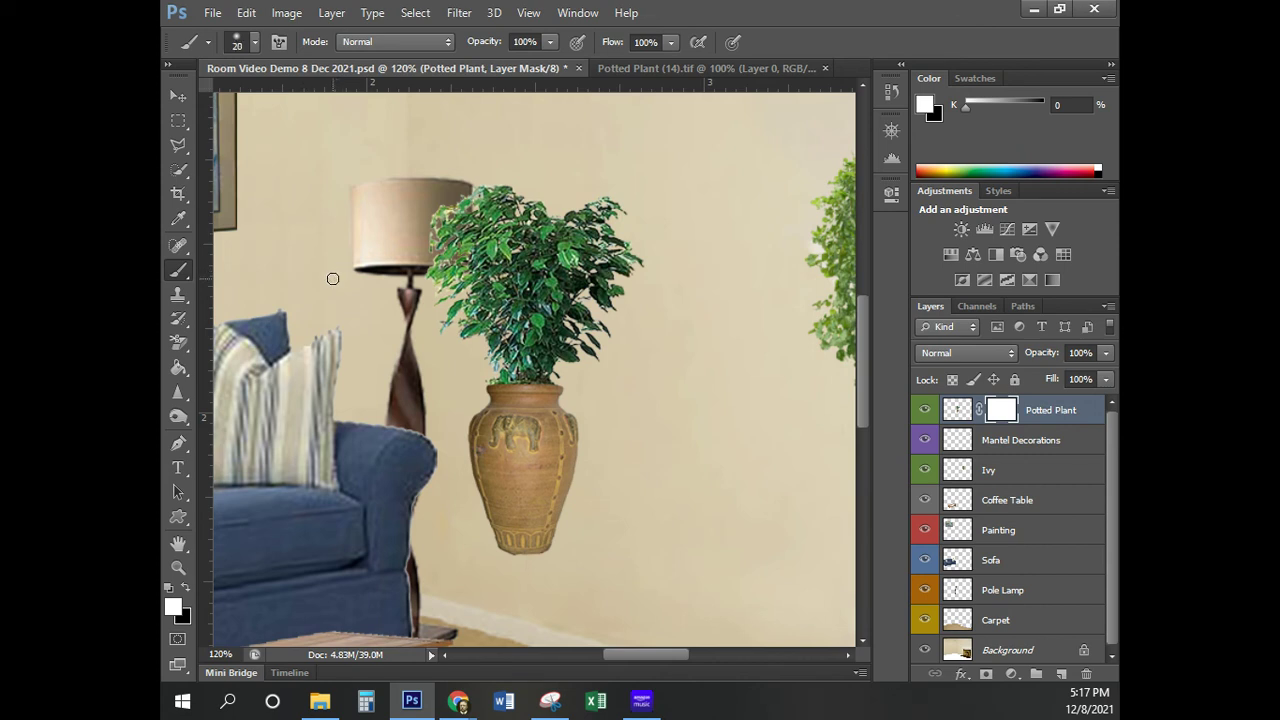
pyautogui.press(']')
pyautogui.click(254, 41)
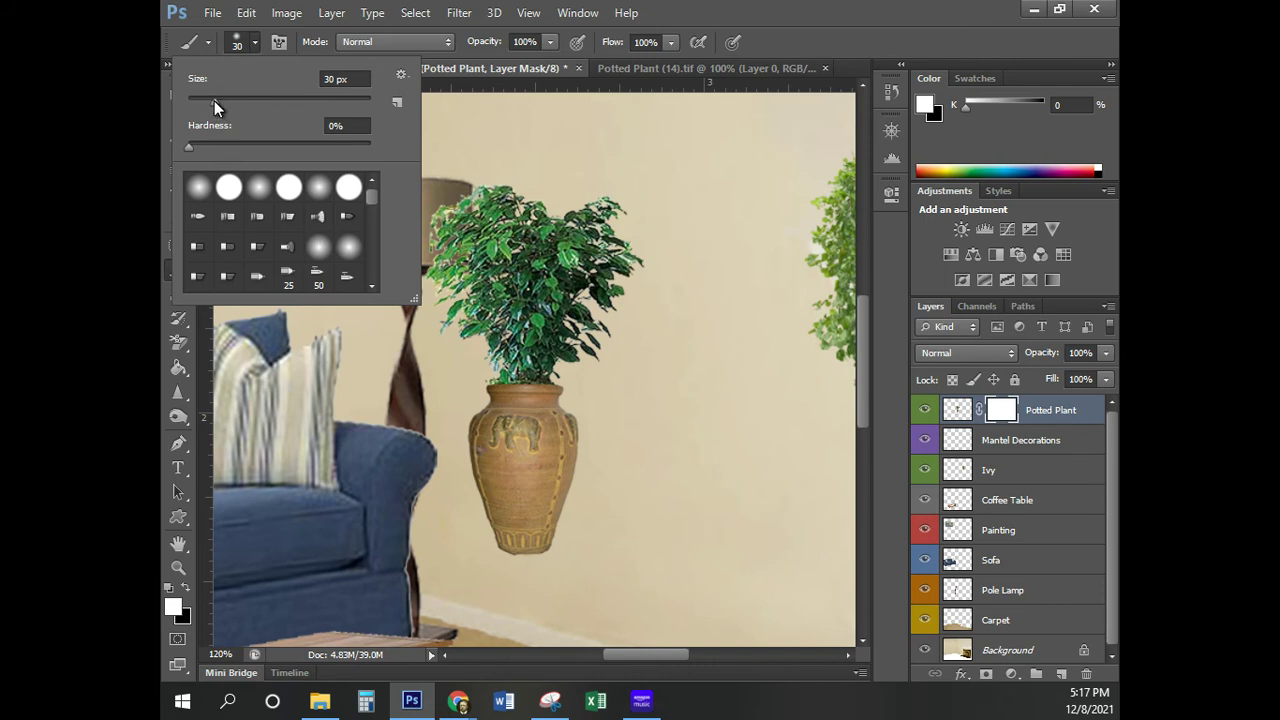
pyautogui.click(252, 41)
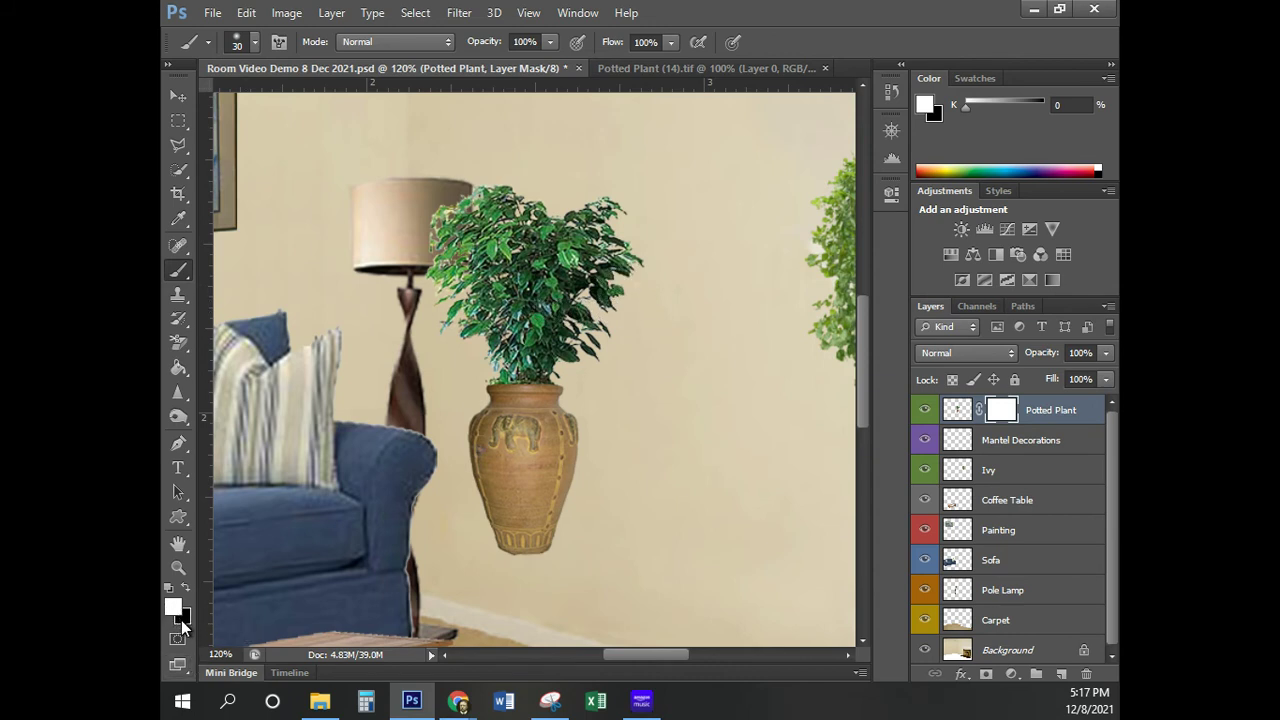
# Paint black on the Potted Plant mask to hide the foliage, and restore the pot's upper rim with white
pyautogui.press('x')
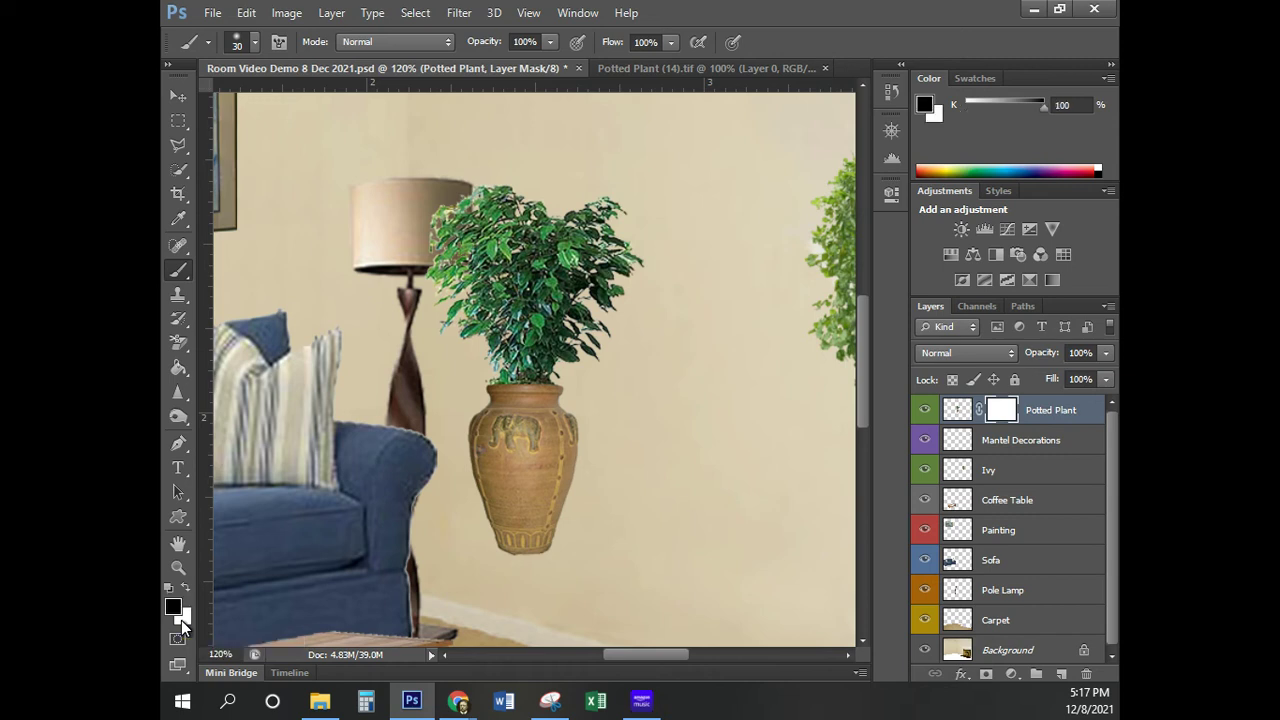
pyautogui.press('x')
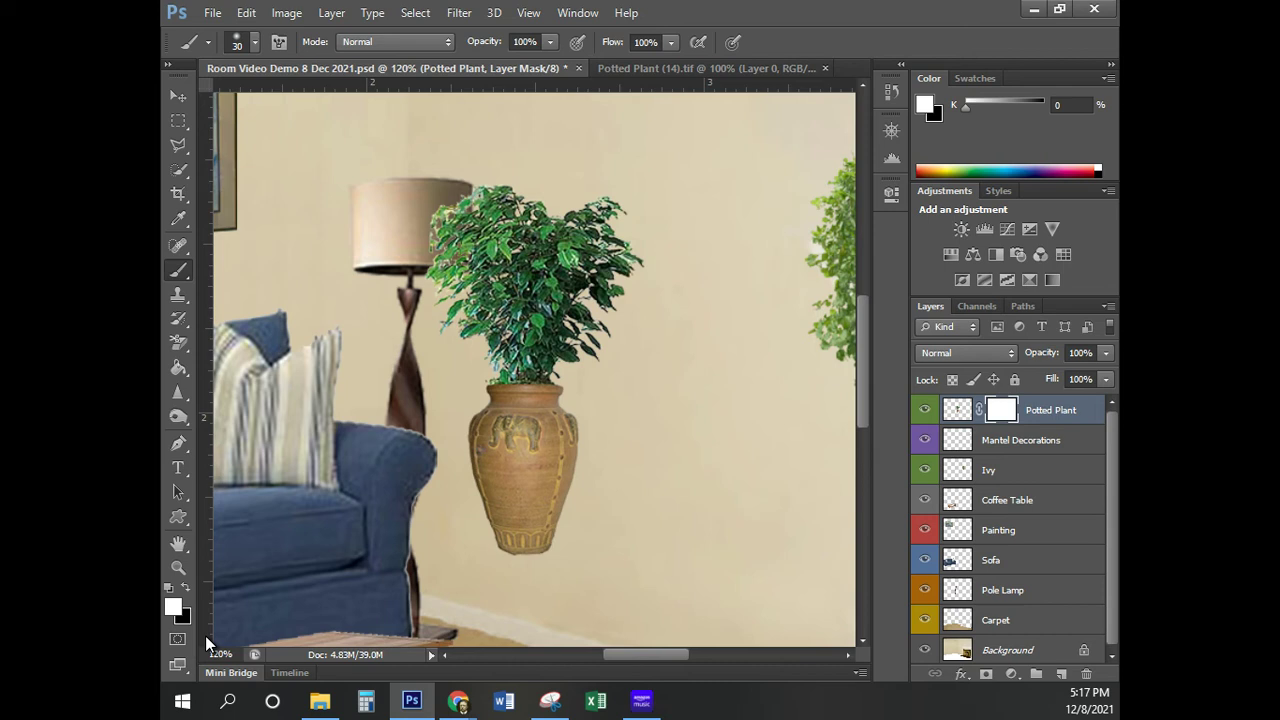
pyautogui.press('x')
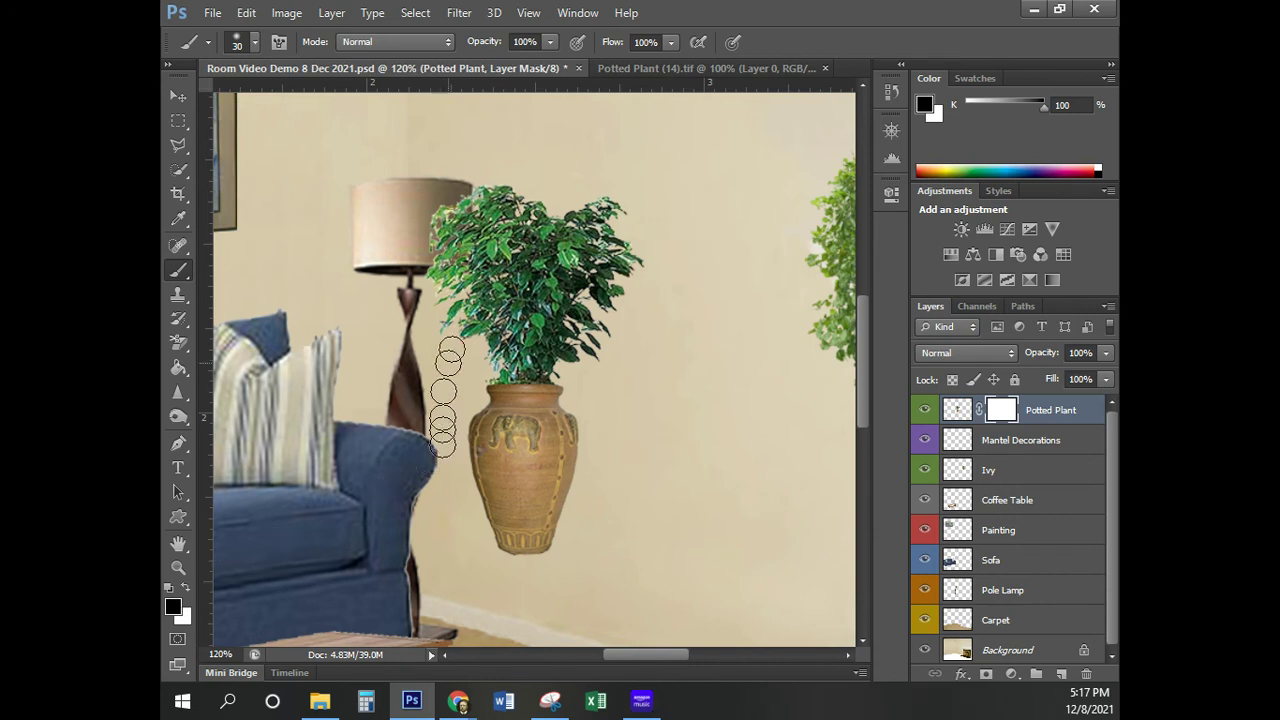
pyautogui.moveTo(425, 302)
pyautogui.mouseDown()
pyautogui.moveTo(744, 314)
pyautogui.moveTo(420, 302)
pyautogui.moveTo(450, 285)
pyautogui.moveTo(662, 285)
pyautogui.moveTo(378, 280)
pyautogui.moveTo(687, 266)
pyautogui.moveTo(390, 261)
pyautogui.moveTo(515, 241)
pyautogui.moveTo(705, 248)
pyautogui.moveTo(360, 244)
pyautogui.moveTo(708, 243)
pyautogui.moveTo(412, 227)
pyautogui.moveTo(690, 218)
pyautogui.moveTo(415, 210)
pyautogui.moveTo(679, 198)
pyautogui.moveTo(452, 198)
pyautogui.moveTo(568, 201)
pyautogui.moveTo(684, 252)
pyautogui.moveTo(634, 313)
pyautogui.moveTo(420, 322)
pyautogui.moveTo(682, 339)
pyautogui.moveTo(559, 346)
pyautogui.moveTo(455, 344)
pyautogui.moveTo(502, 320)
pyautogui.moveTo(687, 320)
pyautogui.moveTo(670, 354)
pyautogui.moveTo(460, 340)
pyautogui.moveTo(455, 354)
pyautogui.moveTo(612, 363)
pyautogui.moveTo(469, 366)
pyautogui.moveTo(573, 373)
pyautogui.mouseUp()
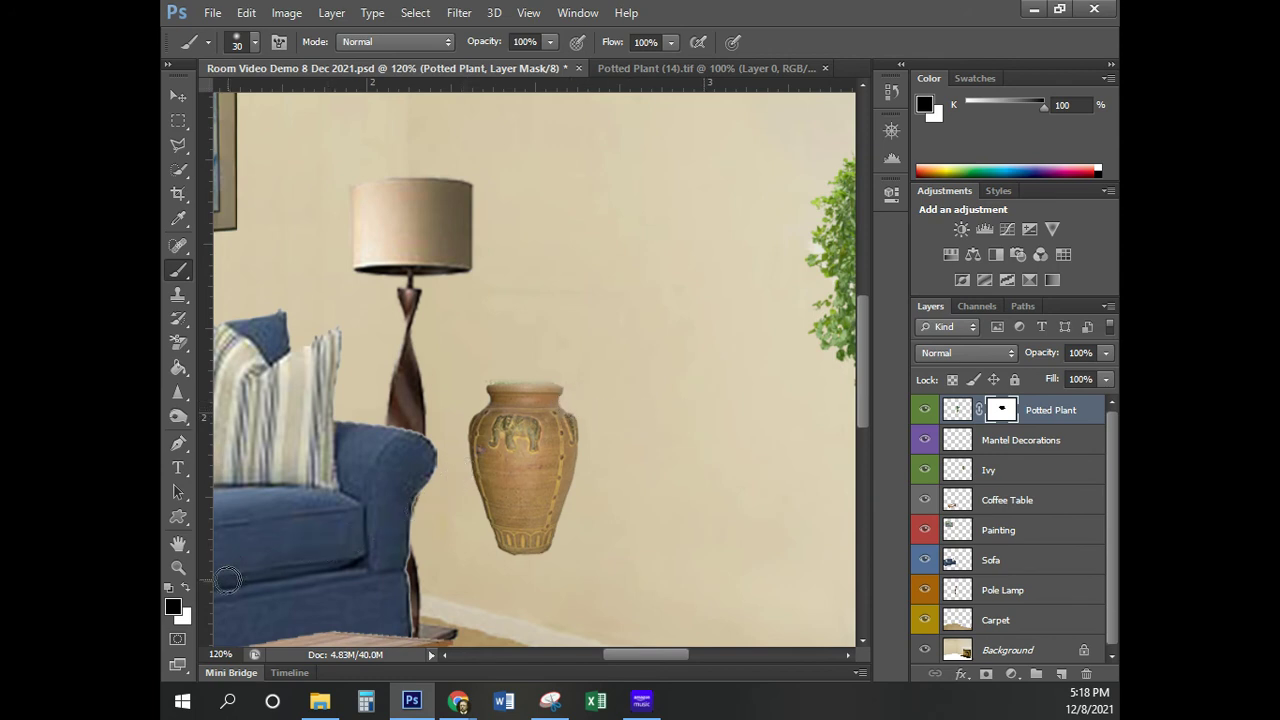
pyautogui.click(185, 590)
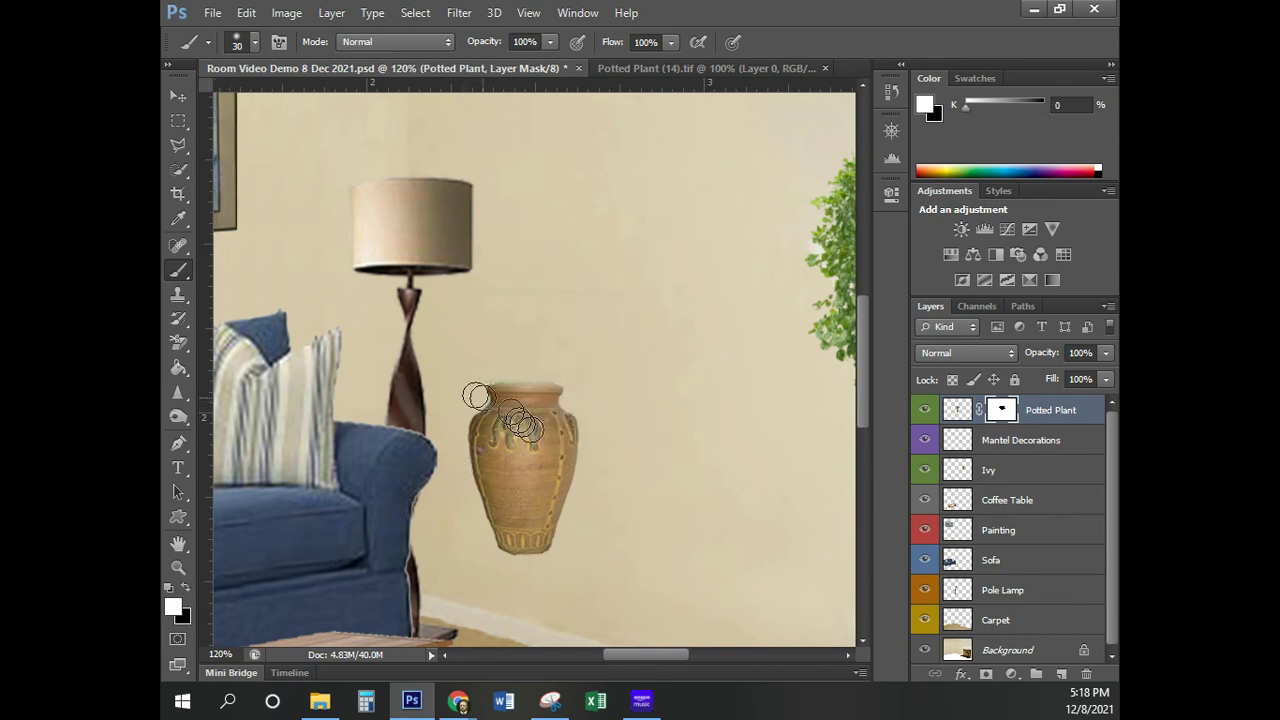
pyautogui.moveTo(480, 381); pyautogui.dragTo(566, 377)
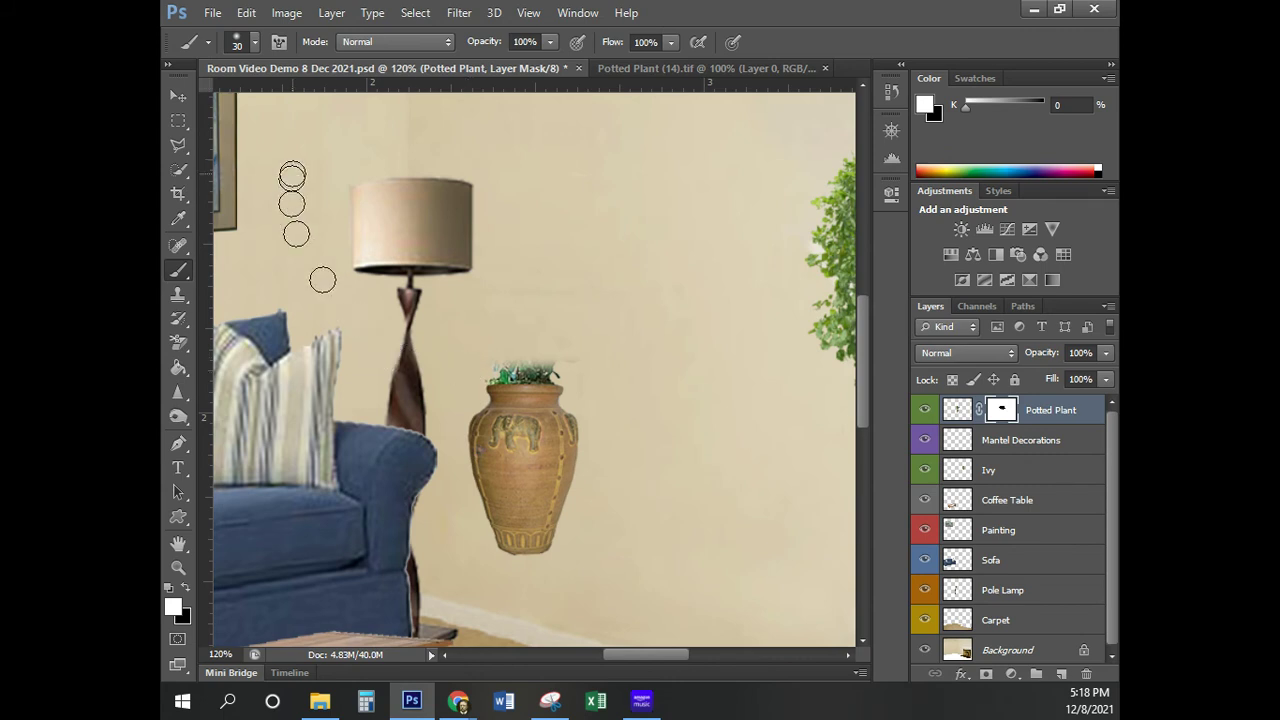
# Marquee-select the area just above the pot's rim, paint the leftover foliage black on the Potted Plant mask, and deselect
pyautogui.click(178, 121)
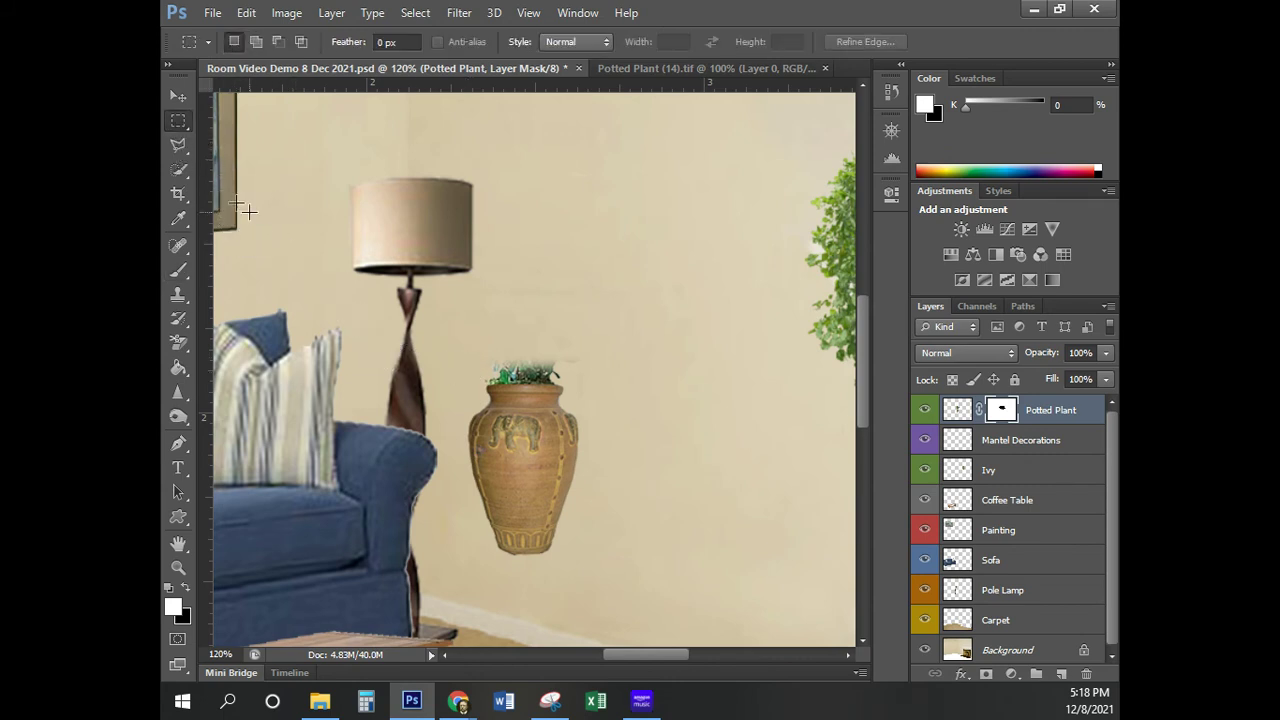
pyautogui.moveTo(447, 323); pyautogui.dragTo(629, 385)
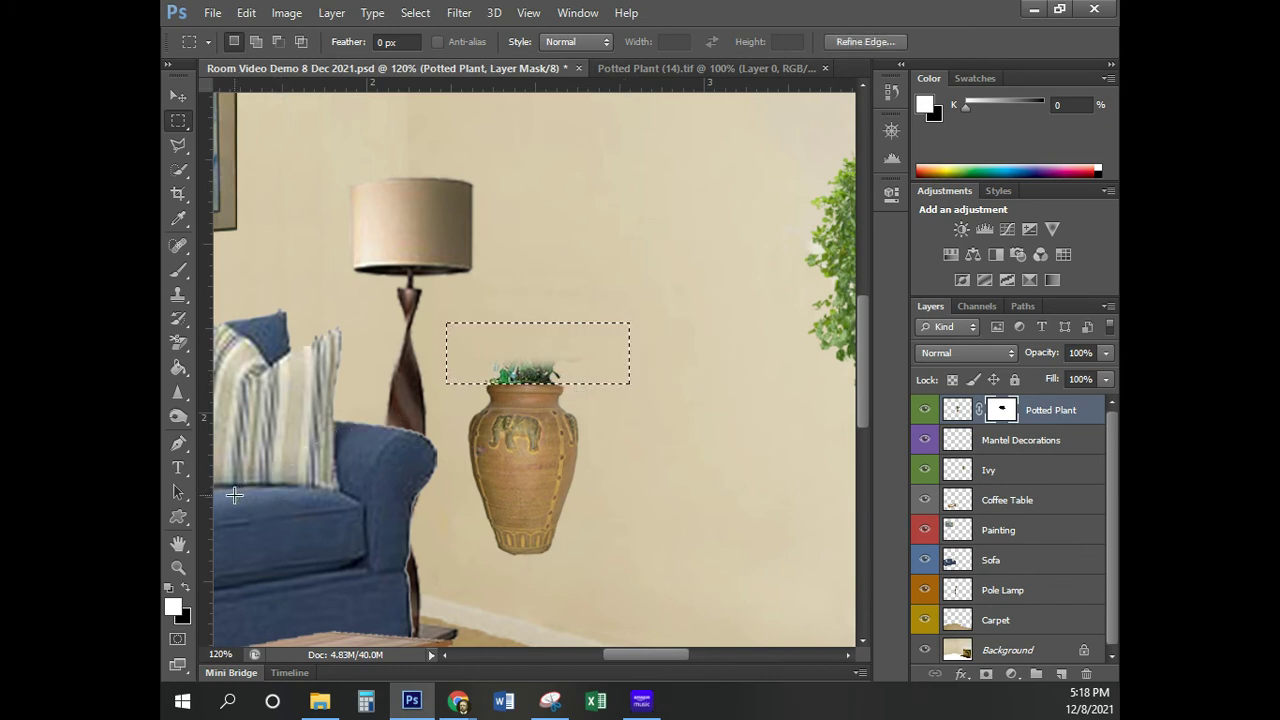
pyautogui.click(186, 588)
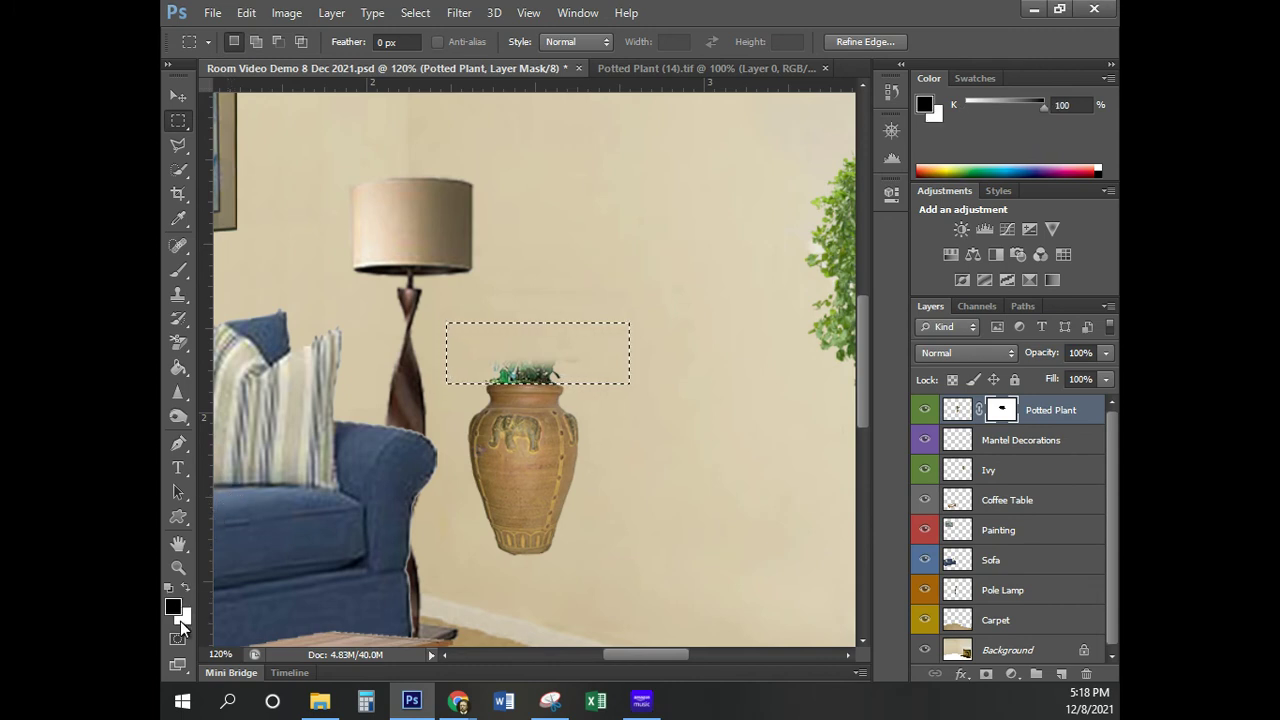
pyautogui.click(177, 272)
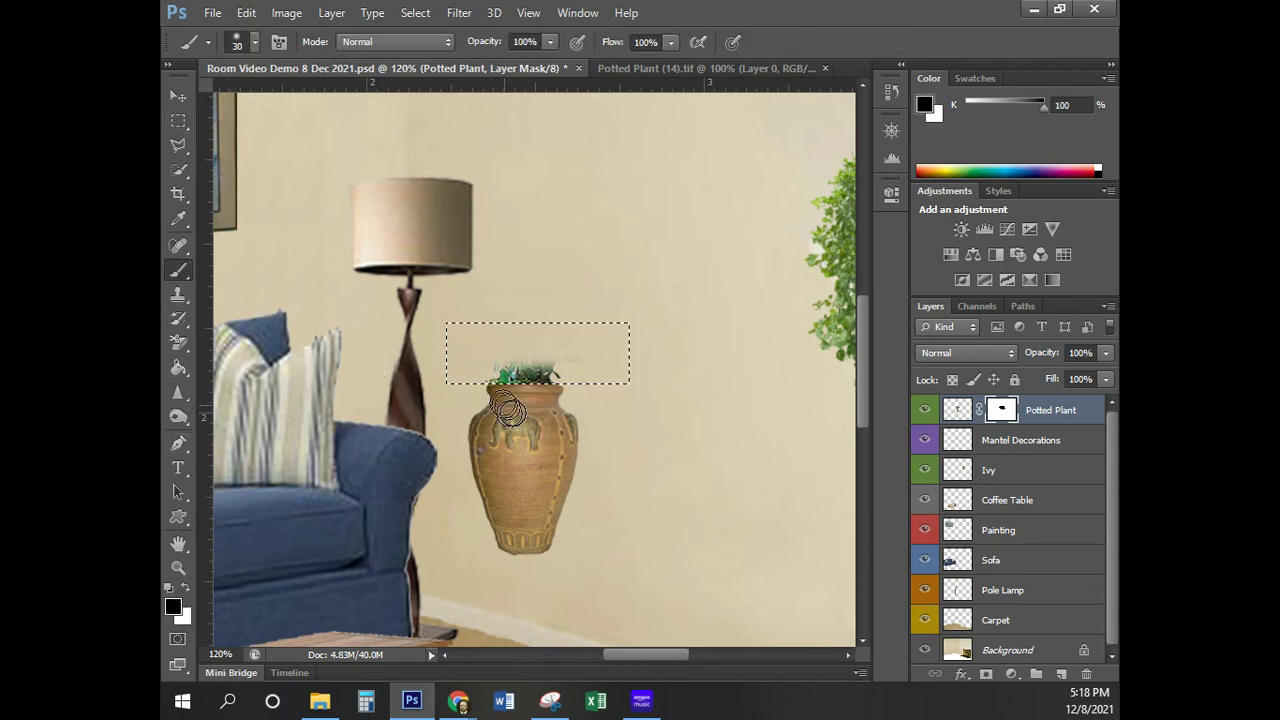
pyautogui.moveTo(485, 371); pyautogui.dragTo(603, 371)
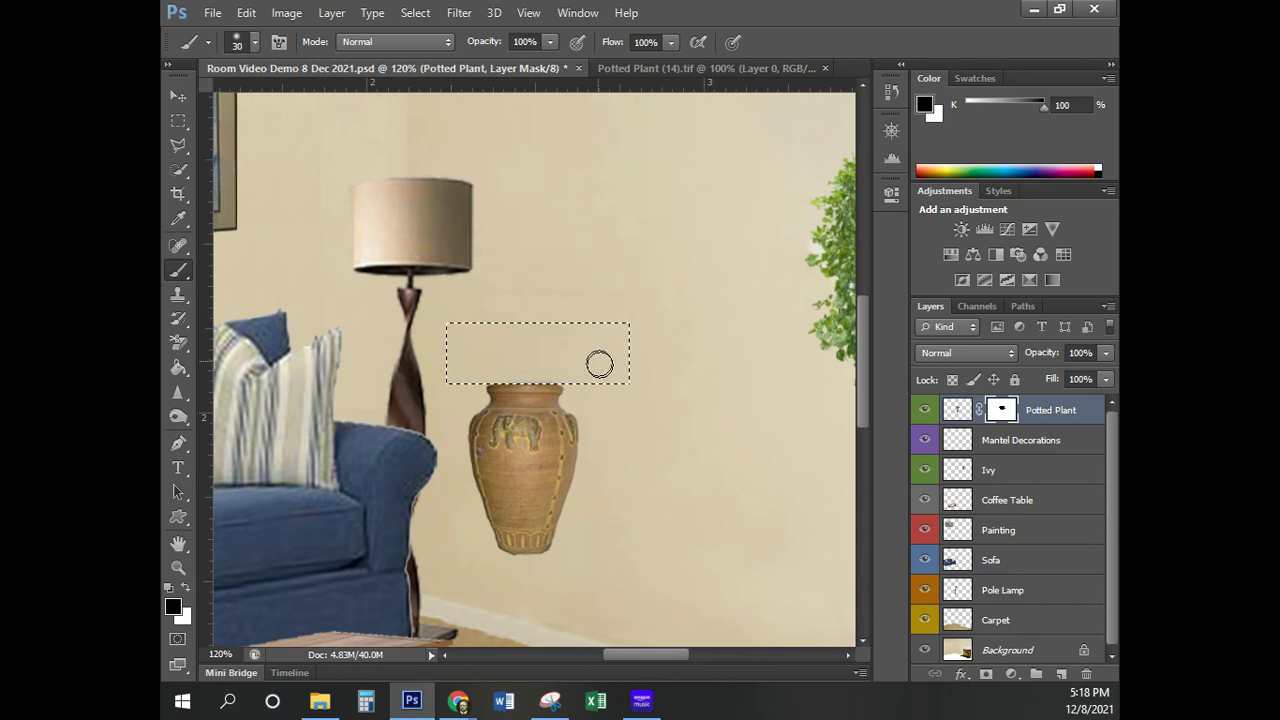
pyautogui.hotkey('ctrl', 'd')
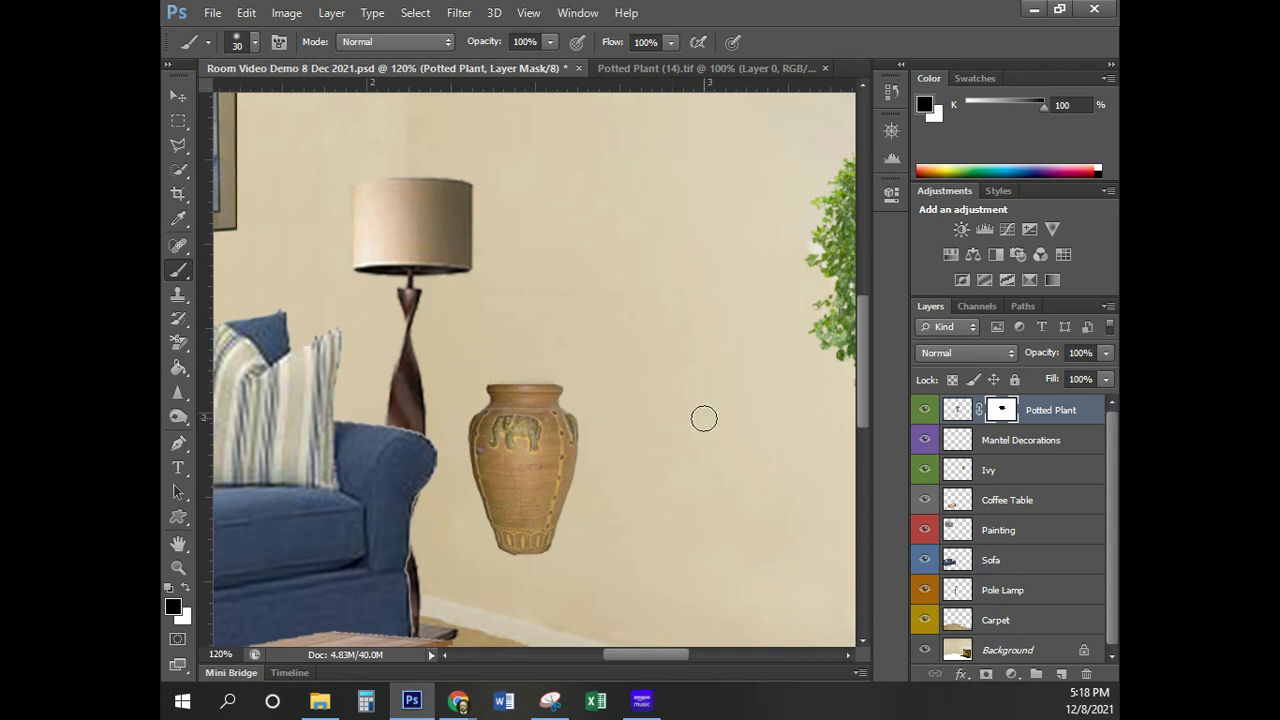
# Paint a black band across the middle of the pot on its mask, and restore the hidden part with white
pyautogui.moveTo(600, 485); pyautogui.dragTo(390, 512)
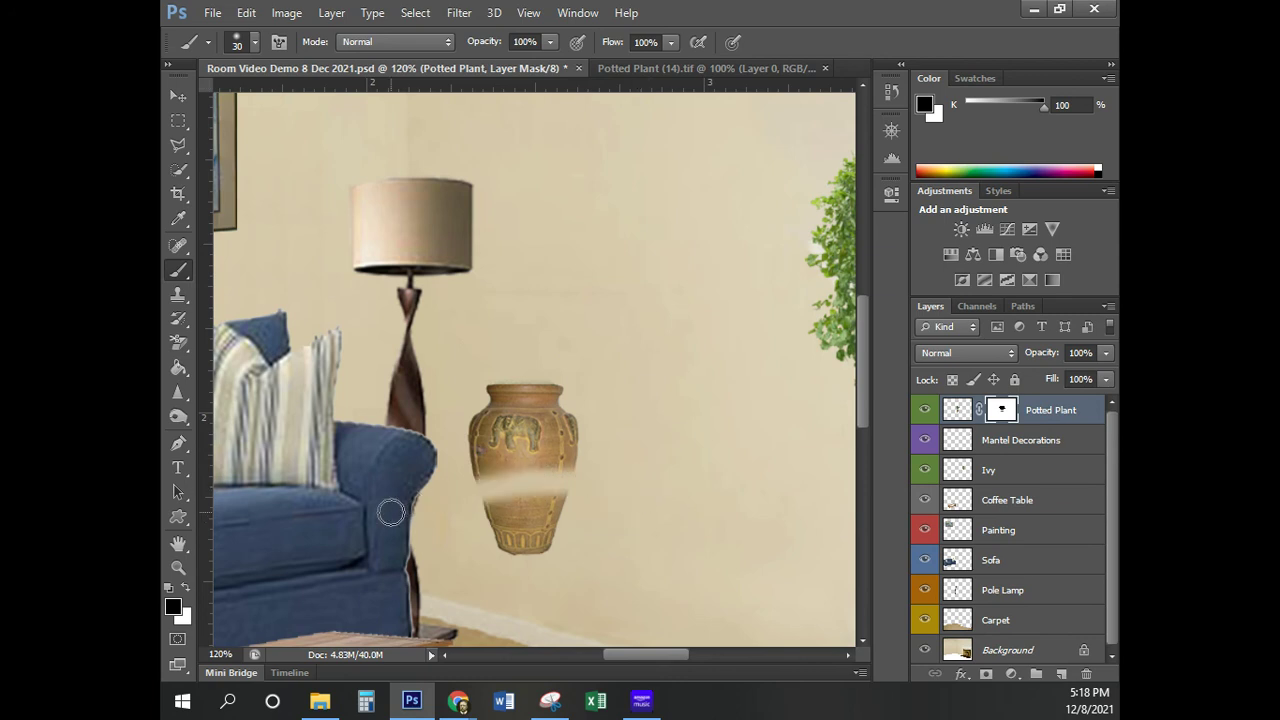
pyautogui.click(186, 588)
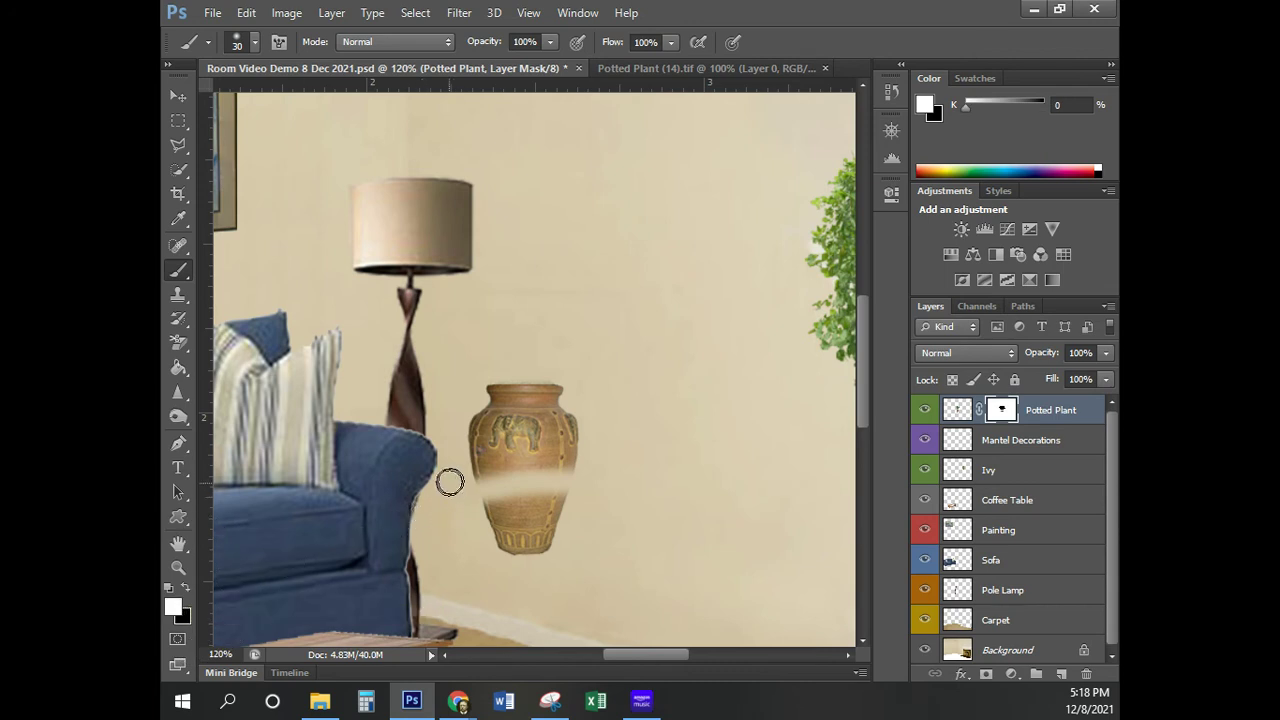
pyautogui.moveTo(443, 480)
pyautogui.mouseDown()
pyautogui.moveTo(550, 501)
pyautogui.moveTo(443, 500)
pyautogui.mouseUp()
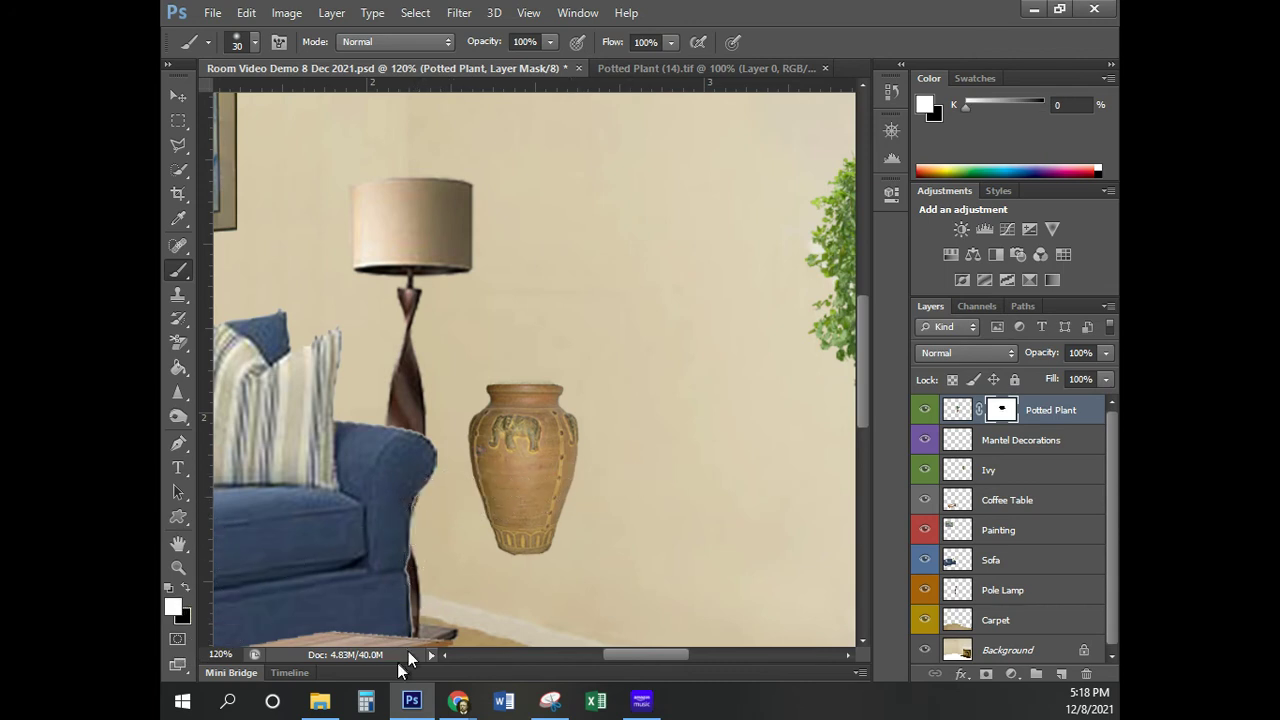
# Move the masked pot from beside the lamp to the hearth in front of the fireplace's right side
pyautogui.click(179, 100)
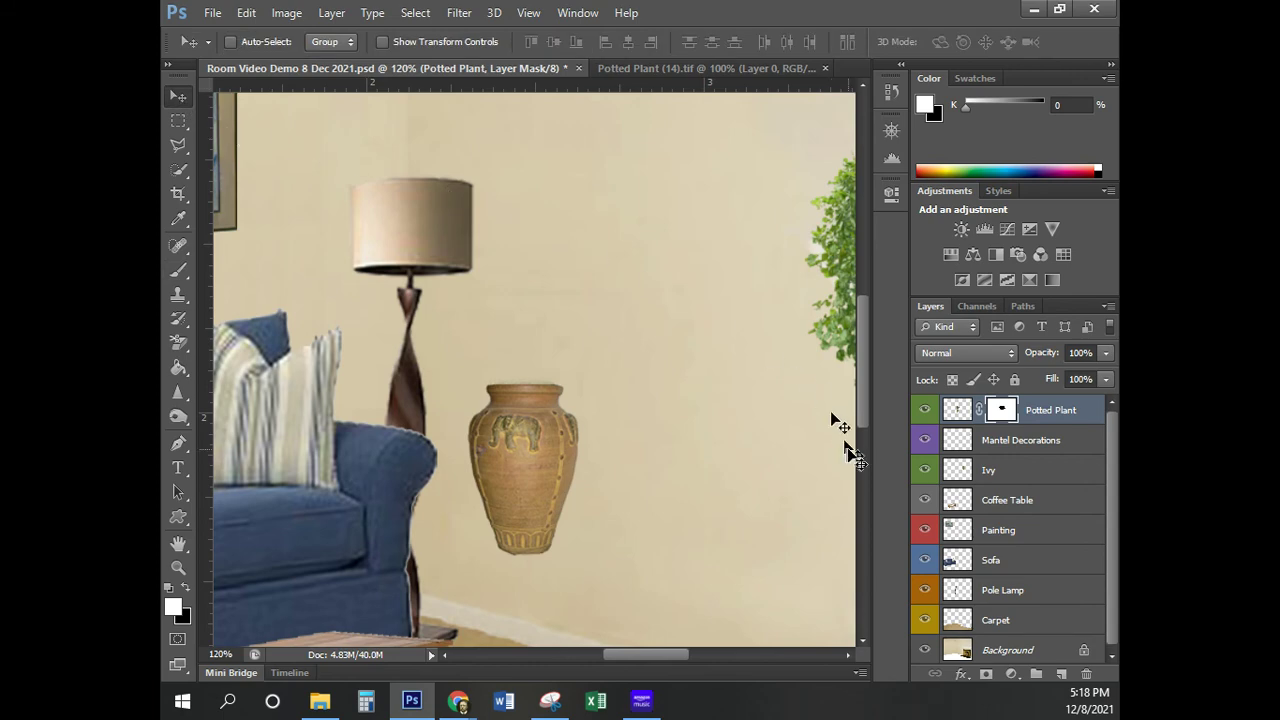
pyautogui.hotkey('ctrl', '0')
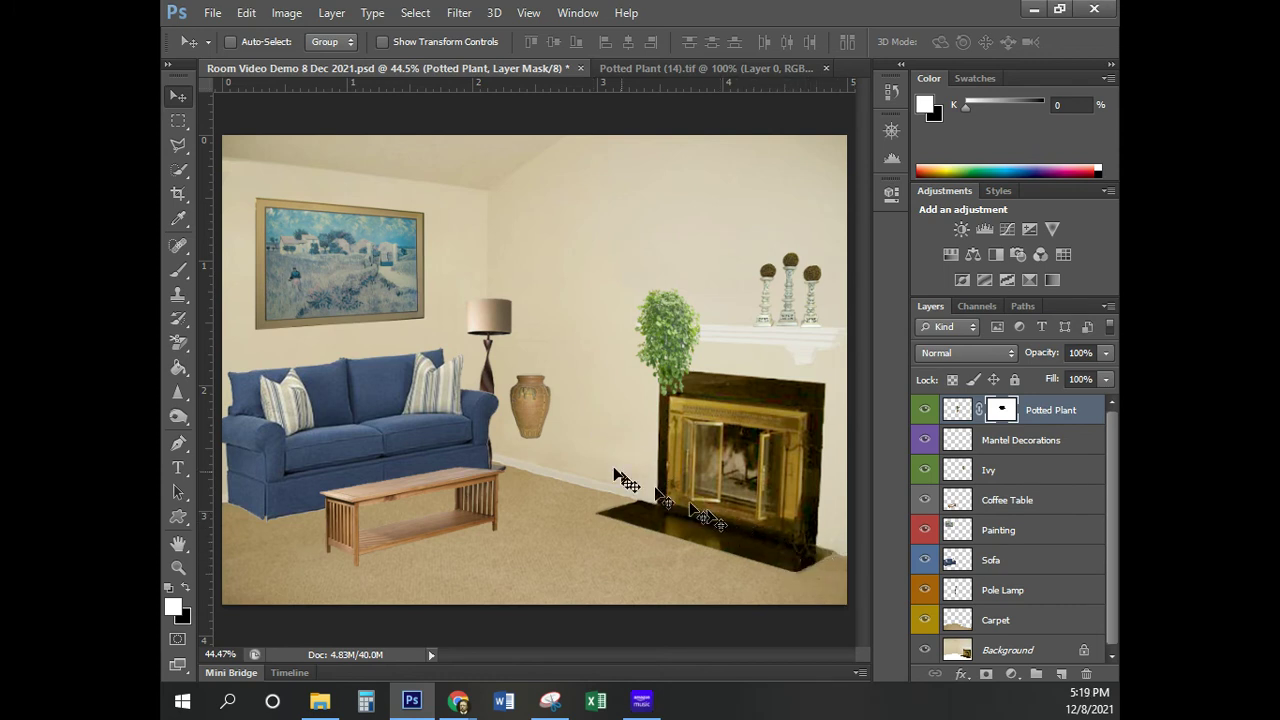
pyautogui.moveTo(536, 416); pyautogui.dragTo(798, 547)
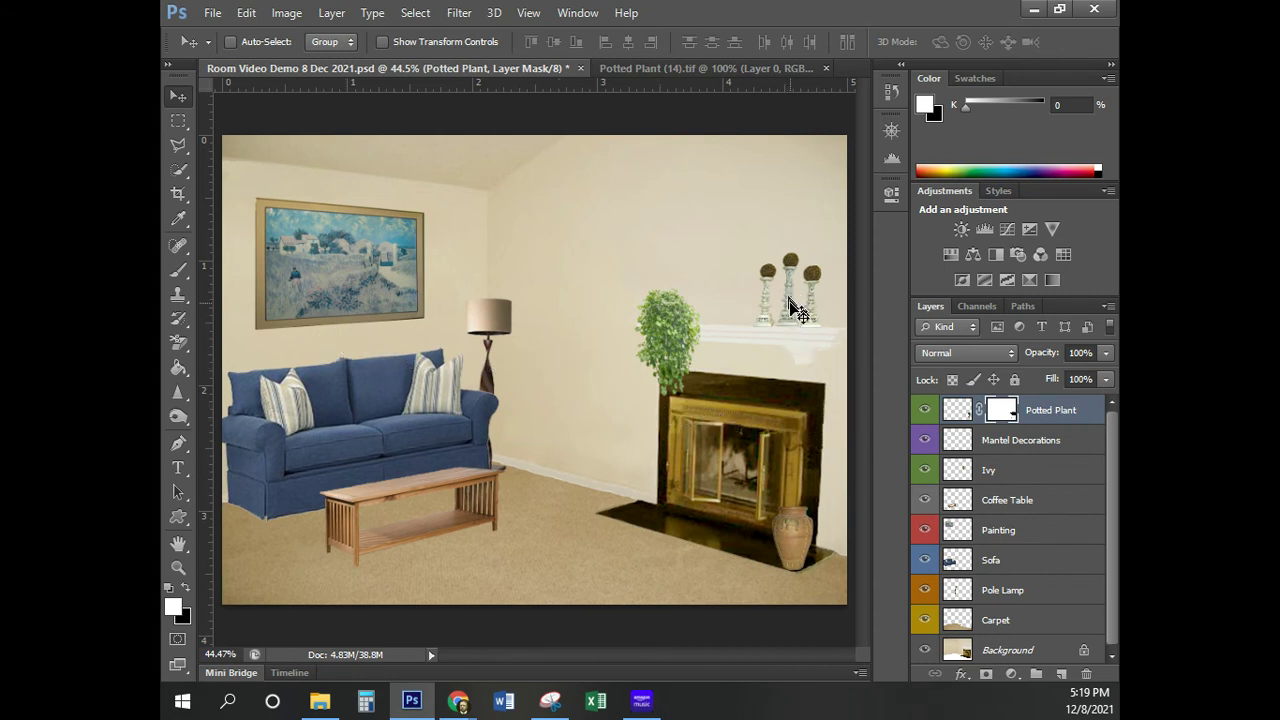
# Try out different opacities on the Mantel Decorations layer and set it to 85%
pyautogui.click(1027, 445)
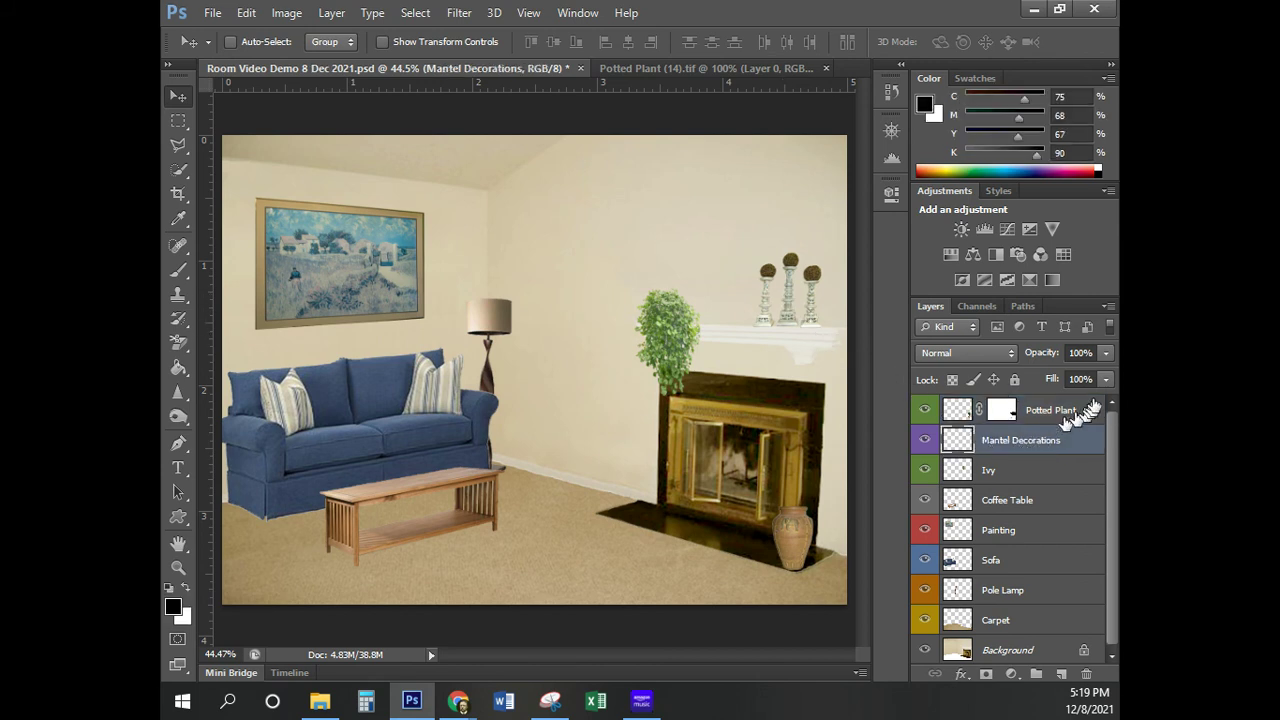
pyautogui.click(1106, 353)
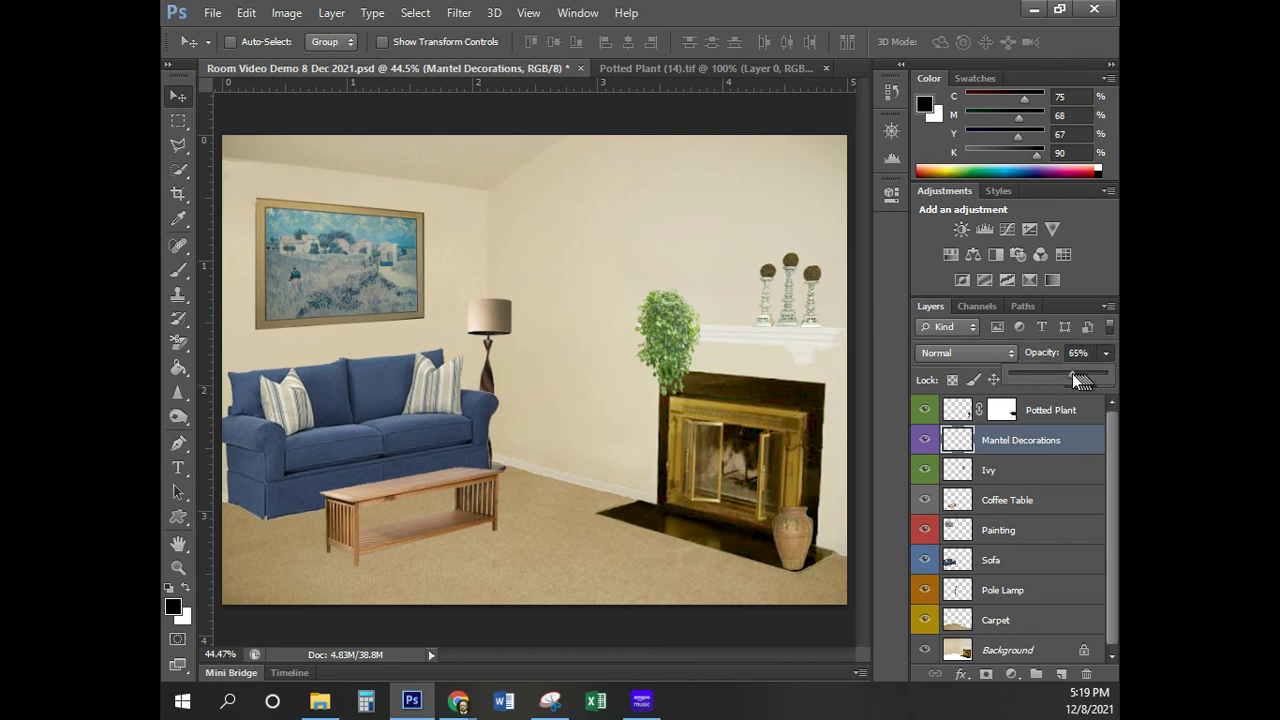
pyautogui.moveTo(1014, 381); pyautogui.dragTo(1003, 381)
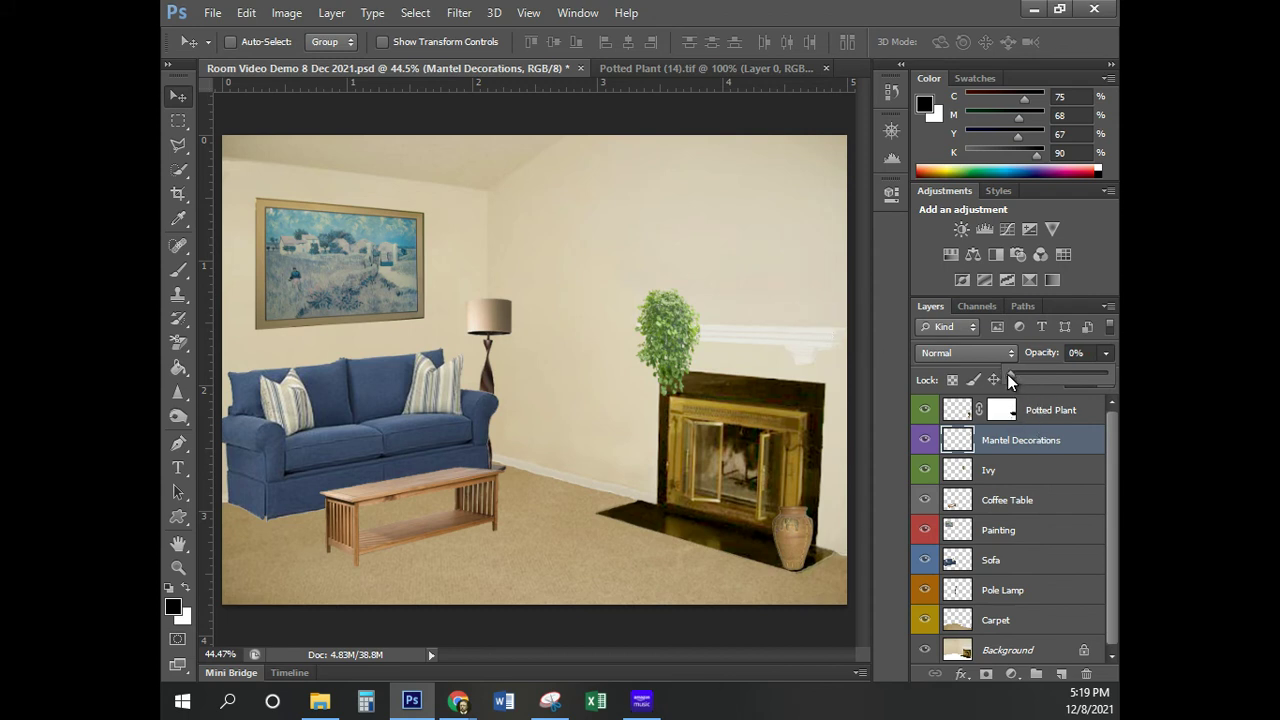
pyautogui.moveTo(1007, 374); pyautogui.dragTo(1078, 358)
pyautogui.click(1060, 358)
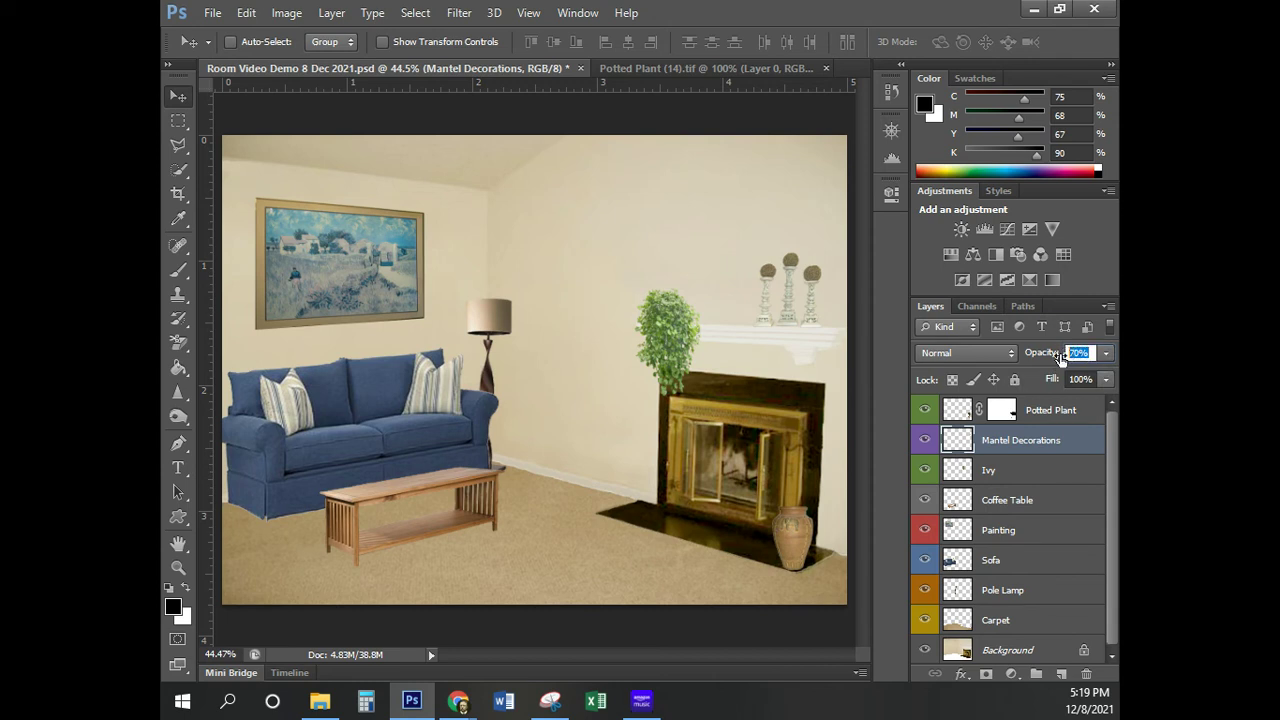
pyautogui.write('85')
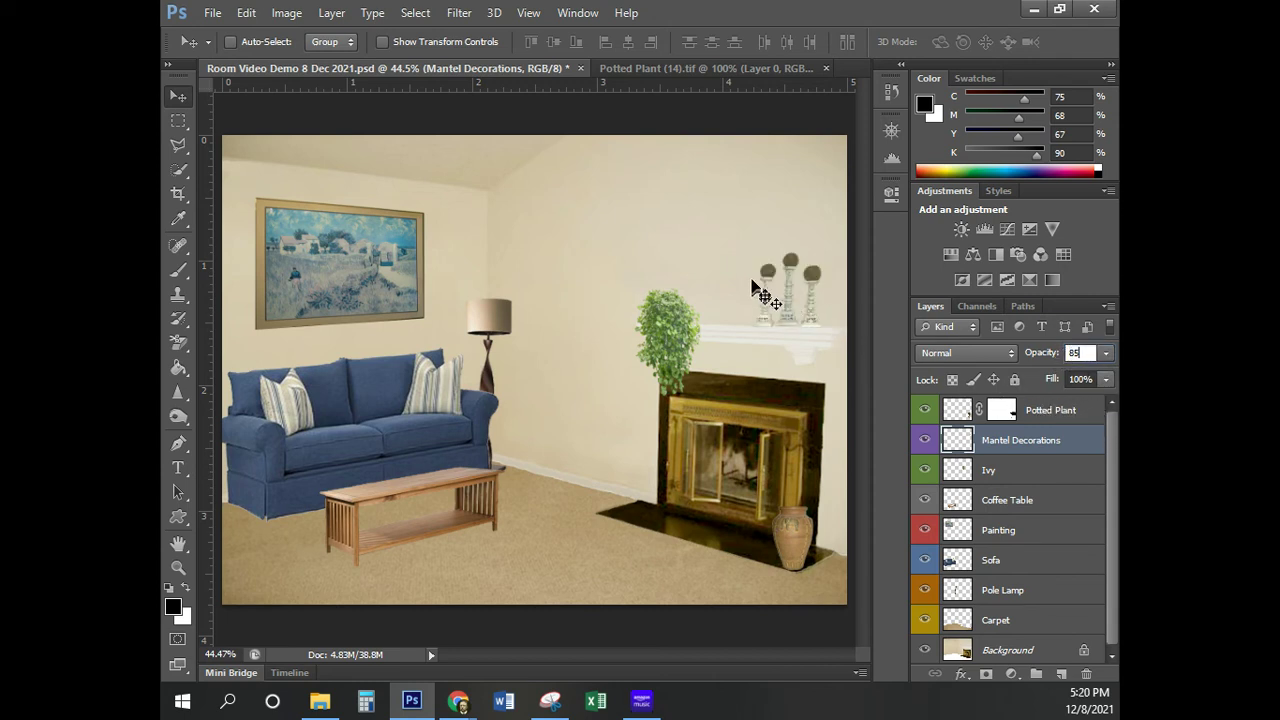
pyautogui.click(1031, 442)
pyautogui.click(1031, 442)
pyautogui.moveTo(1033, 444); pyautogui.dragTo(1020, 580)
# Add a Levels adjustment layer above the Sofa layer with RGB midtones at 0.90, and clip it to the Sofa layer
pyautogui.click(1035, 565)
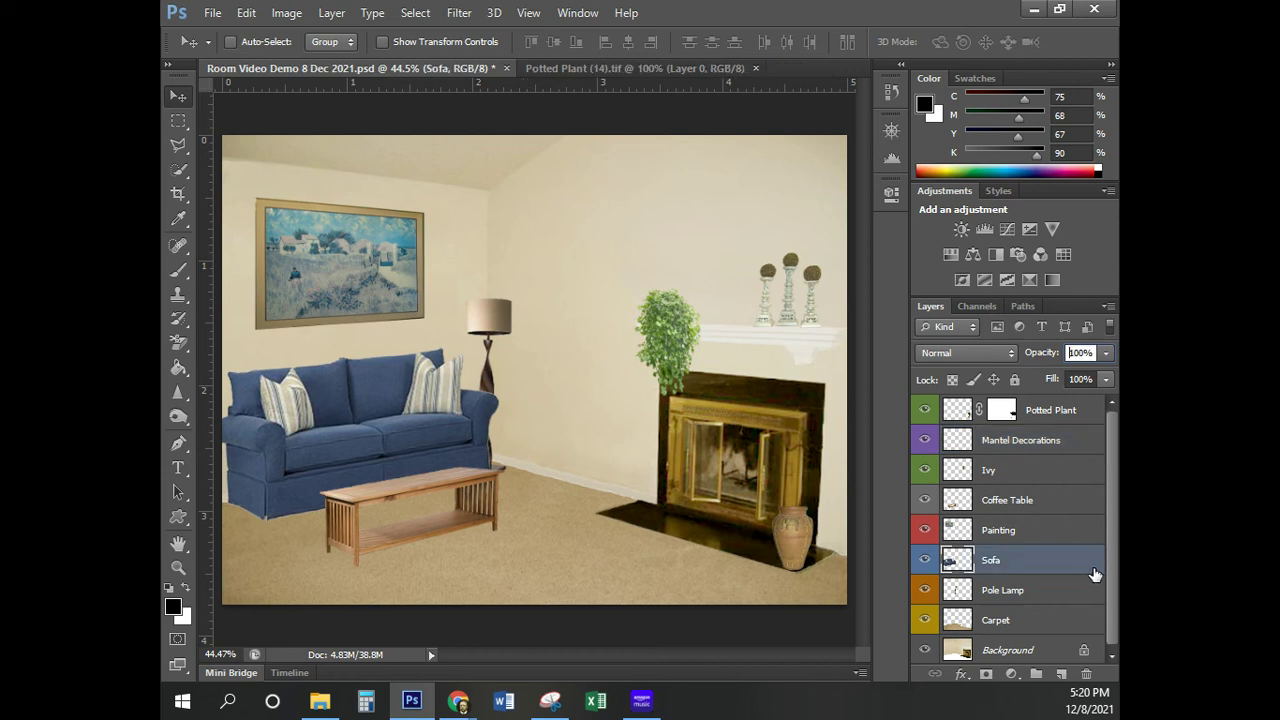
pyautogui.click(986, 231)
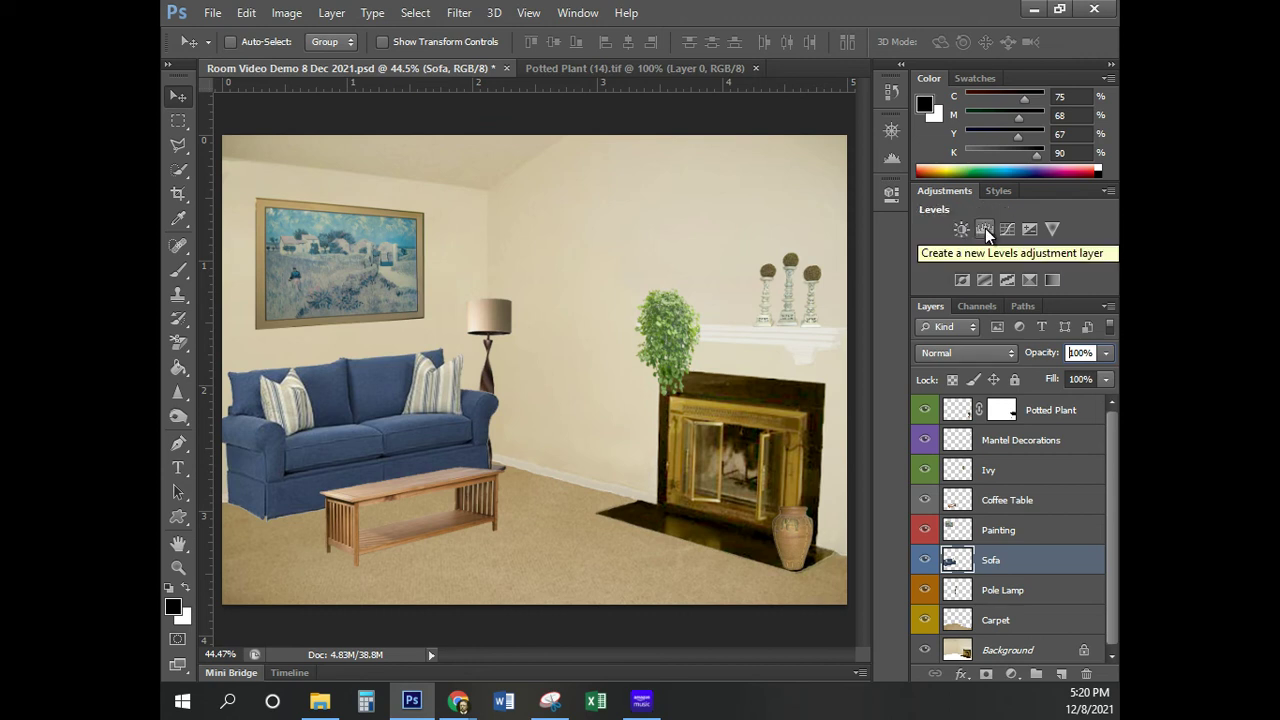
pyautogui.click(985, 229)
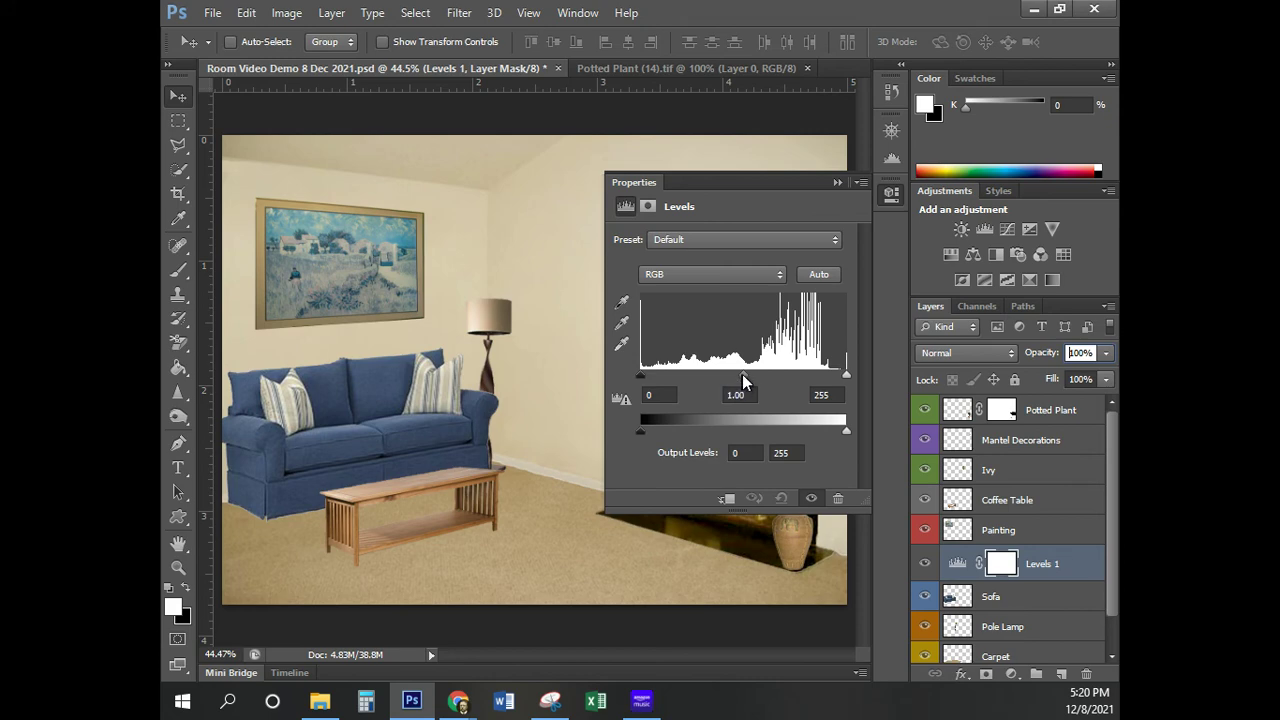
pyautogui.moveTo(742, 374)
pyautogui.mouseDown()
pyautogui.moveTo(795, 374)
pyautogui.moveTo(687, 376)
pyautogui.moveTo(770, 380)
pyautogui.moveTo(751, 373)
pyautogui.mouseUp()
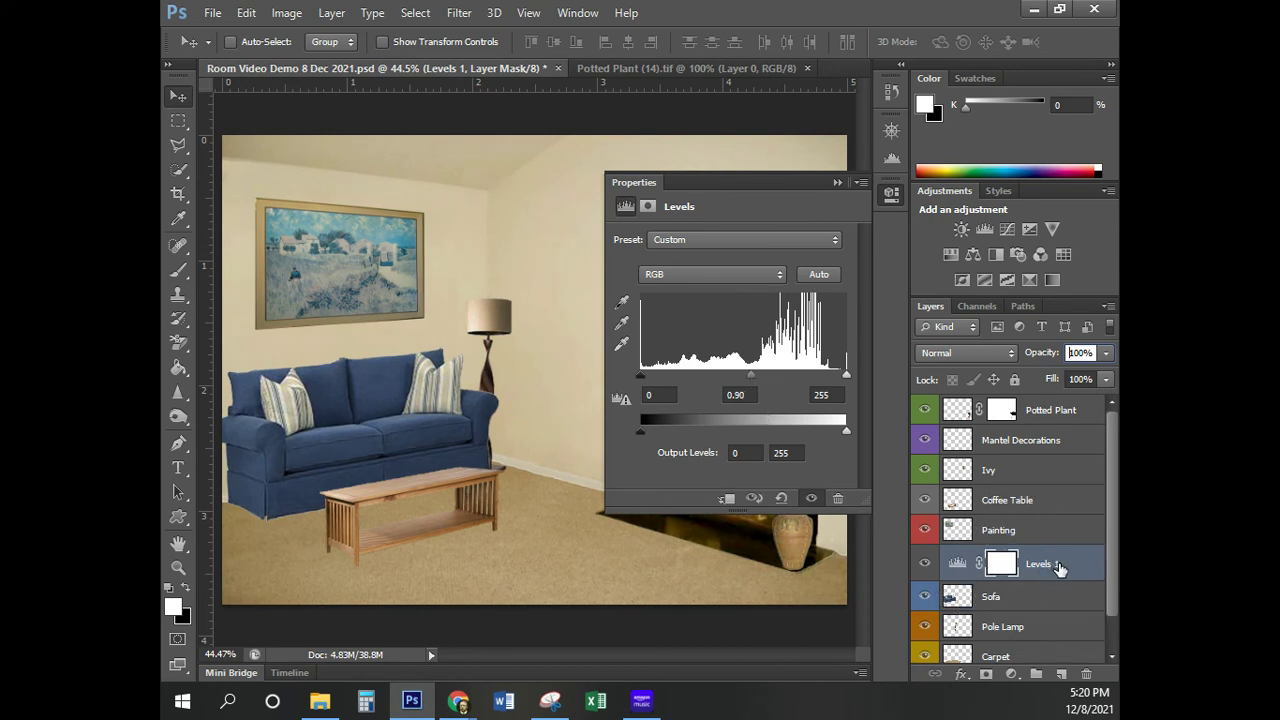
pyautogui.moveTo(1059, 566)
pyautogui.mouseDown()
pyautogui.moveTo(1005, 603)
pyautogui.moveTo(966, 600)
pyautogui.mouseUp()
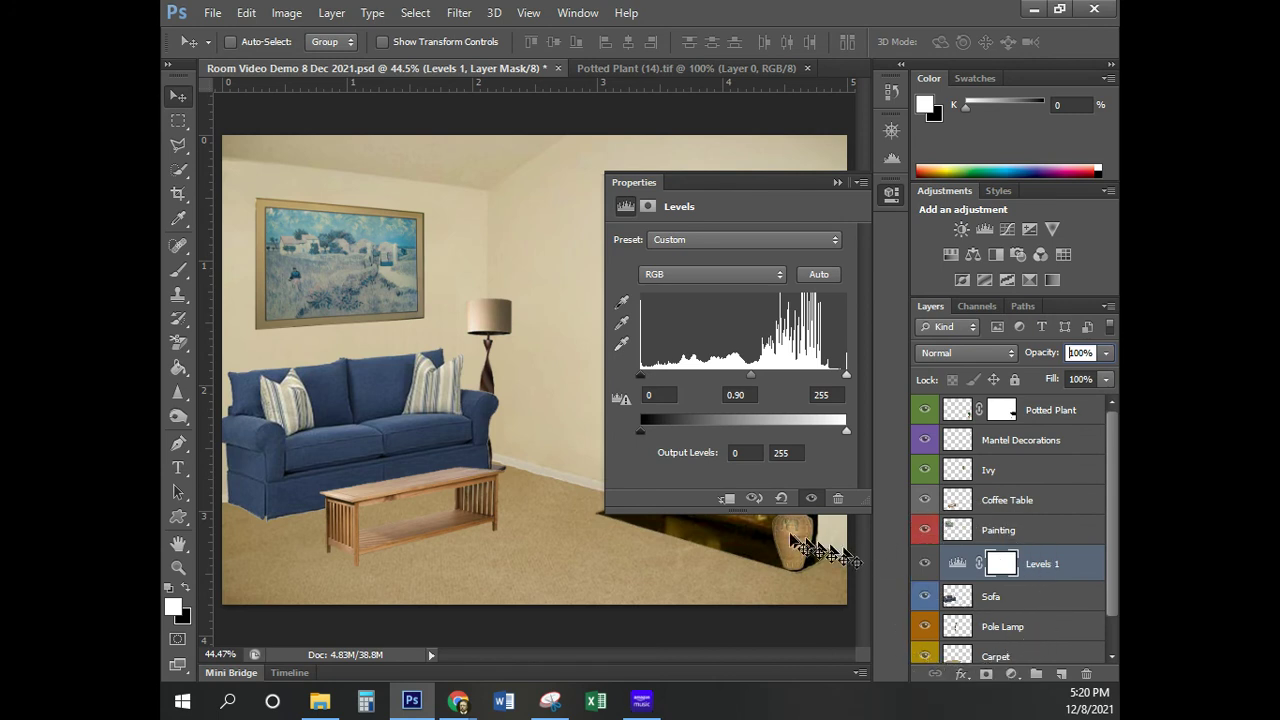
pyautogui.click(728, 500)
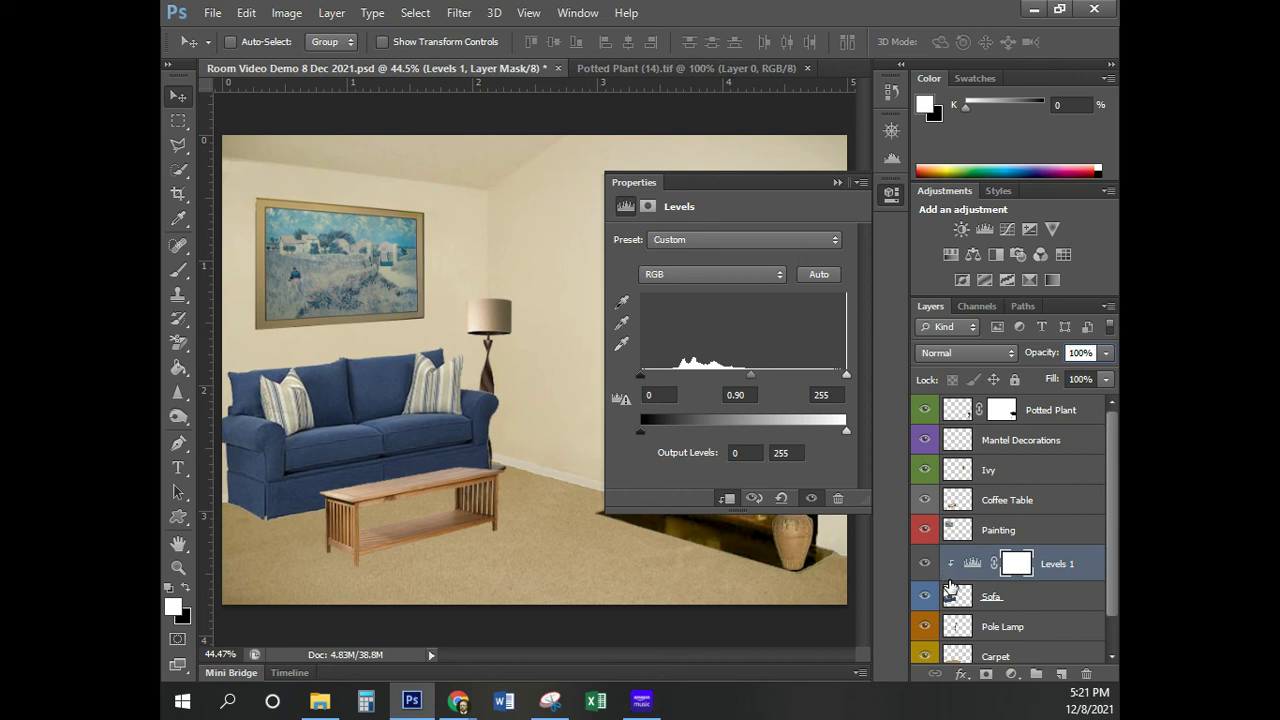
pyautogui.moveTo(745, 376)
pyautogui.mouseDown()
pyautogui.moveTo(715, 378)
pyautogui.moveTo(775, 380)
pyautogui.moveTo(738, 386)
pyautogui.moveTo(751, 377)
pyautogui.mouseUp()
# Set the Red channel's white input level to 209 and its midtones to 0.33 in the sofa's Levels adjustment
pyautogui.click(737, 278)
pyautogui.click(683, 311)
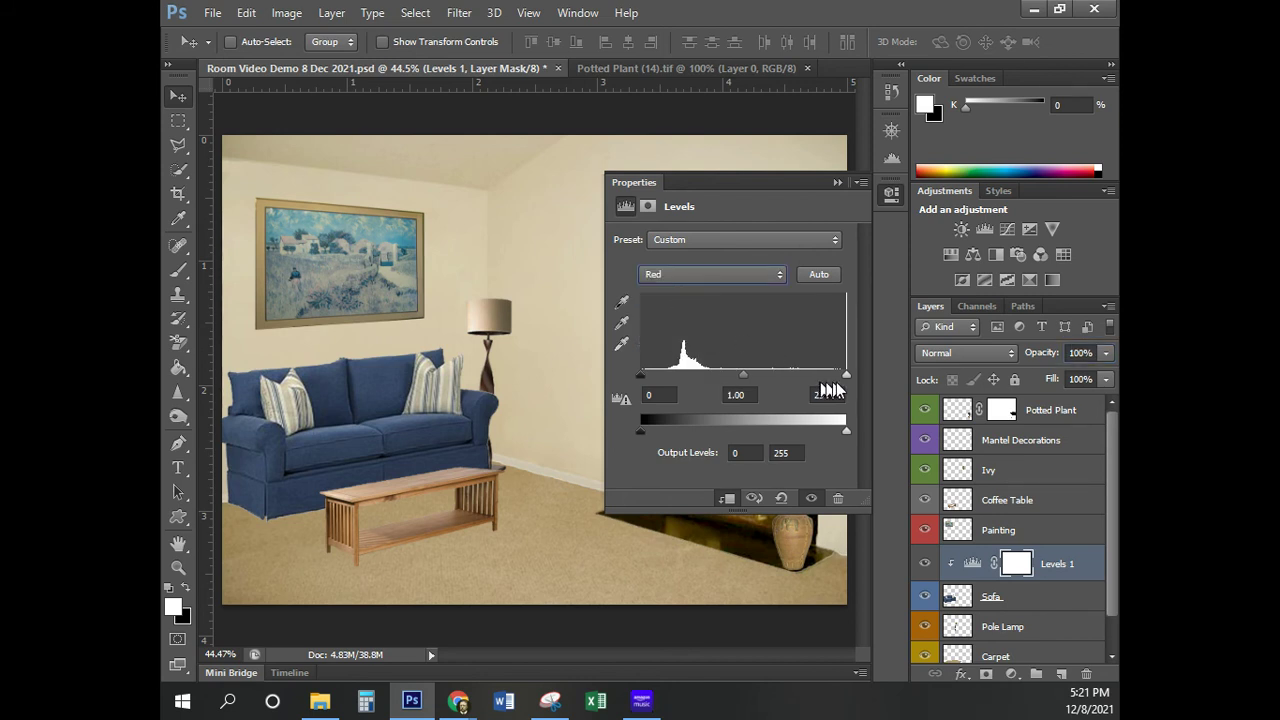
pyautogui.moveTo(844, 373); pyautogui.dragTo(809, 375)
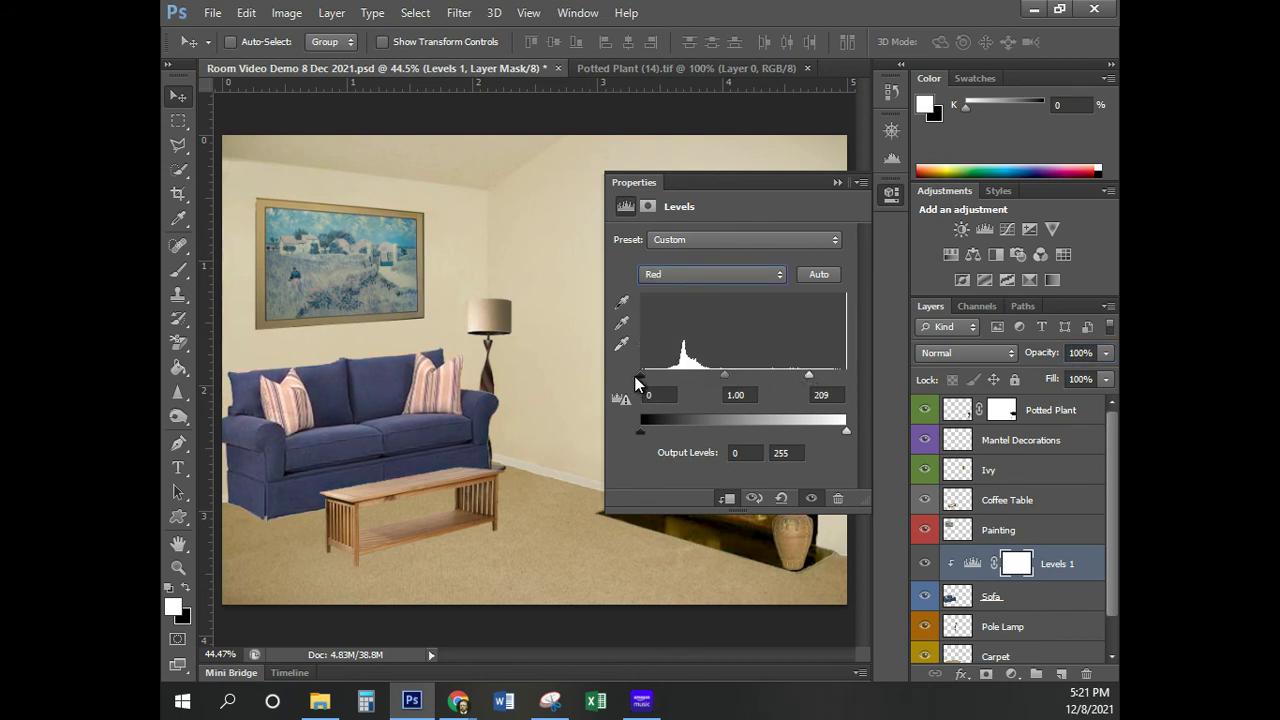
pyautogui.moveTo(724, 375); pyautogui.dragTo(776, 378)
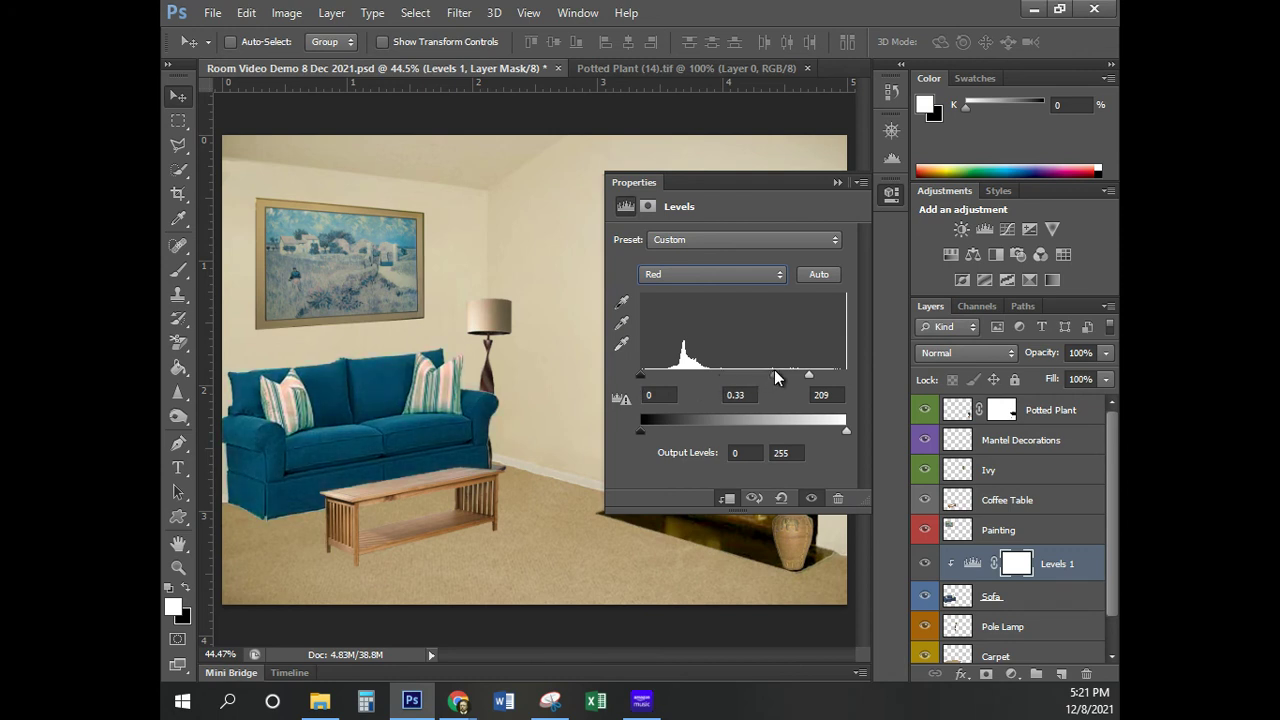
# Set the Green channel's midtones to 1.34 in the sofa's Levels adjustment
pyautogui.click(687, 273)
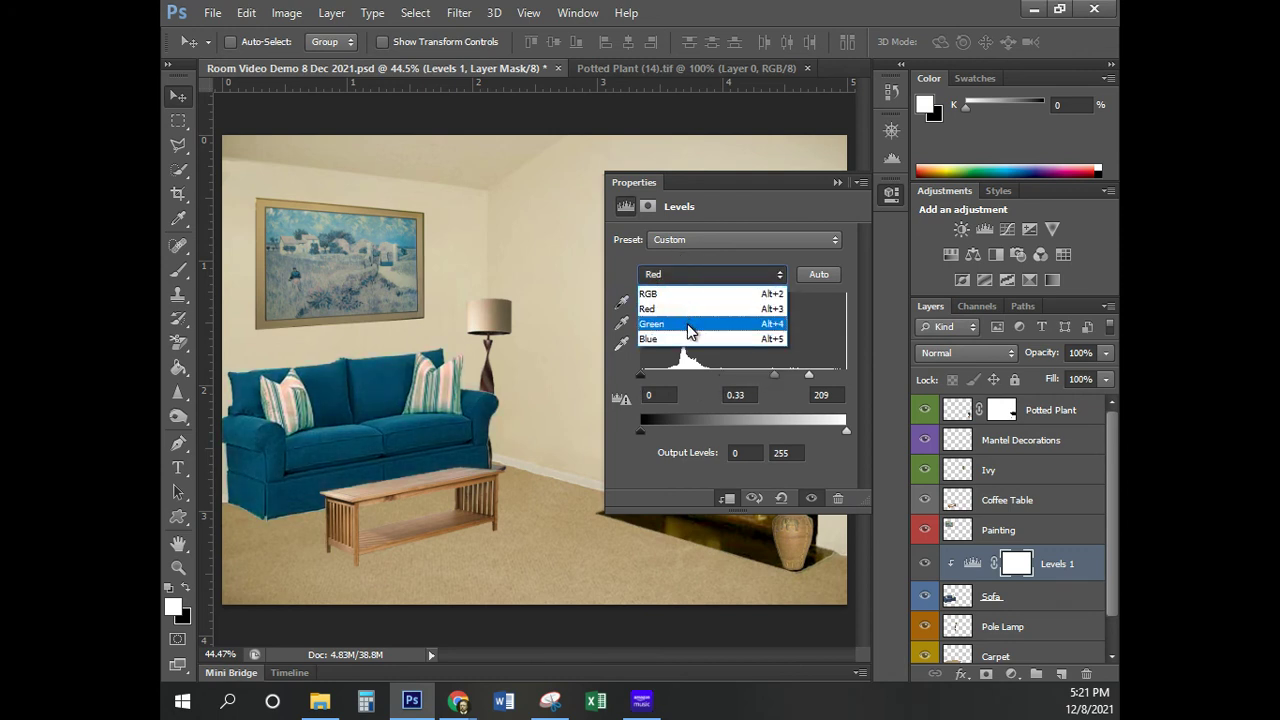
pyautogui.click(687, 317)
pyautogui.moveTo(730, 373)
pyautogui.mouseDown()
pyautogui.moveTo(703, 372)
pyautogui.moveTo(779, 368)
pyautogui.moveTo(722, 367)
pyautogui.mouseUp()
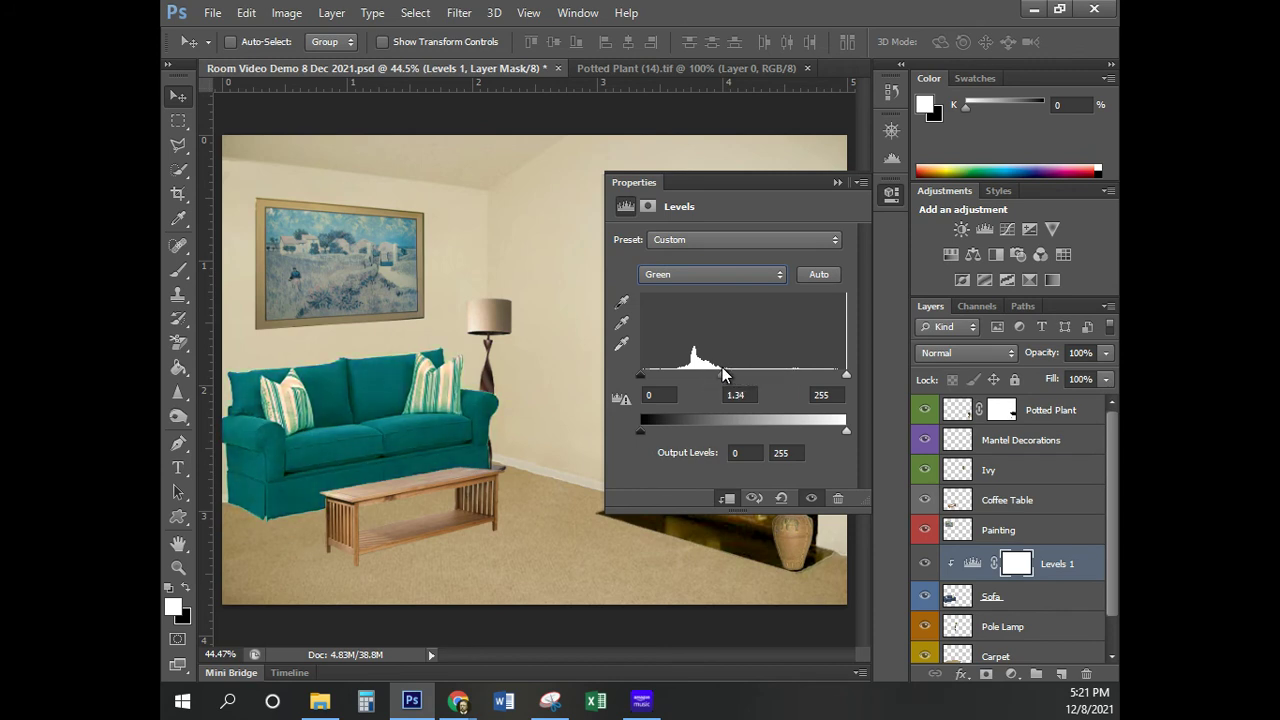
# Set the Blue channel's white input level to 183 and black input level to 68, and close the Levels properties
pyautogui.click(687, 274)
pyautogui.click(688, 340)
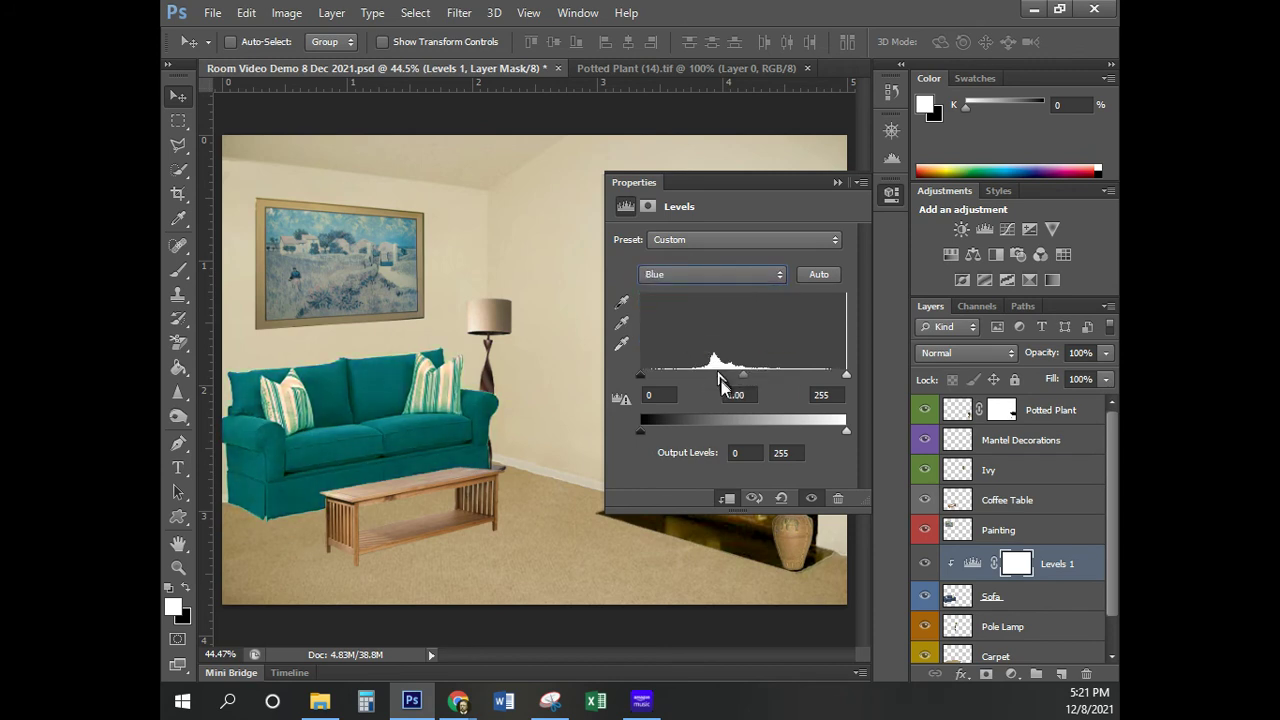
pyautogui.moveTo(843, 375); pyautogui.dragTo(788, 374)
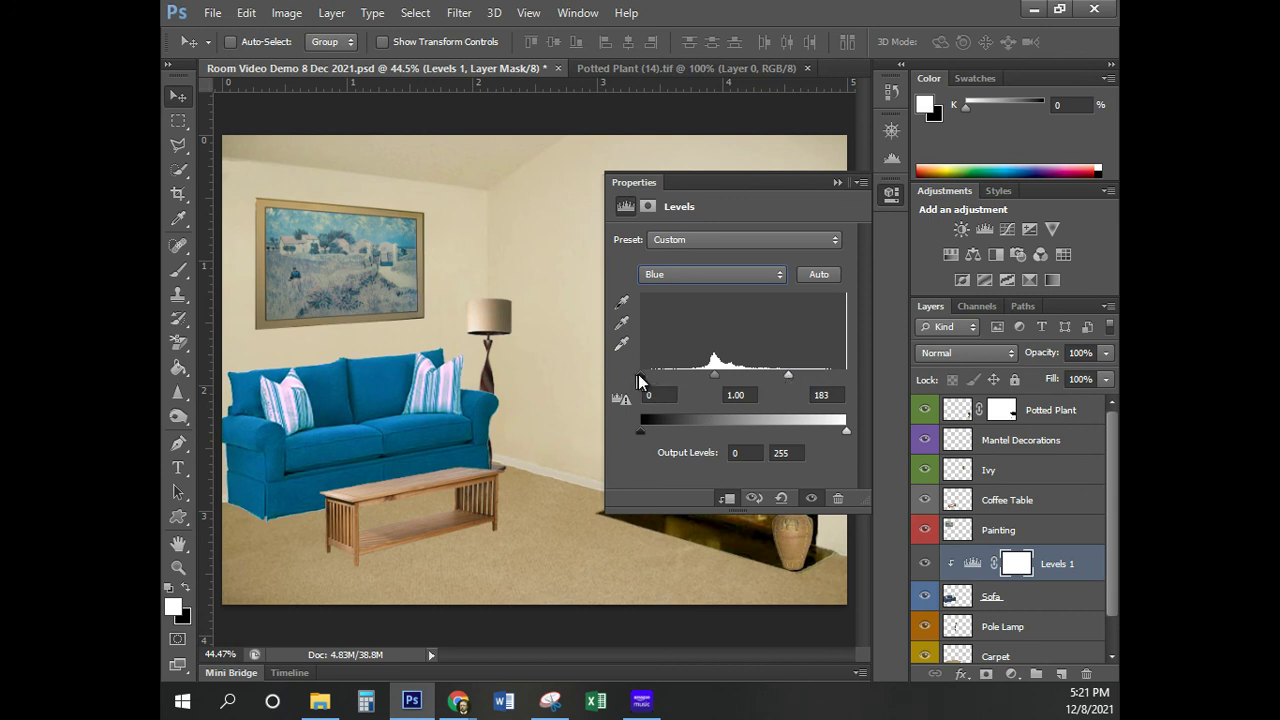
pyautogui.moveTo(641, 374); pyautogui.dragTo(696, 378)
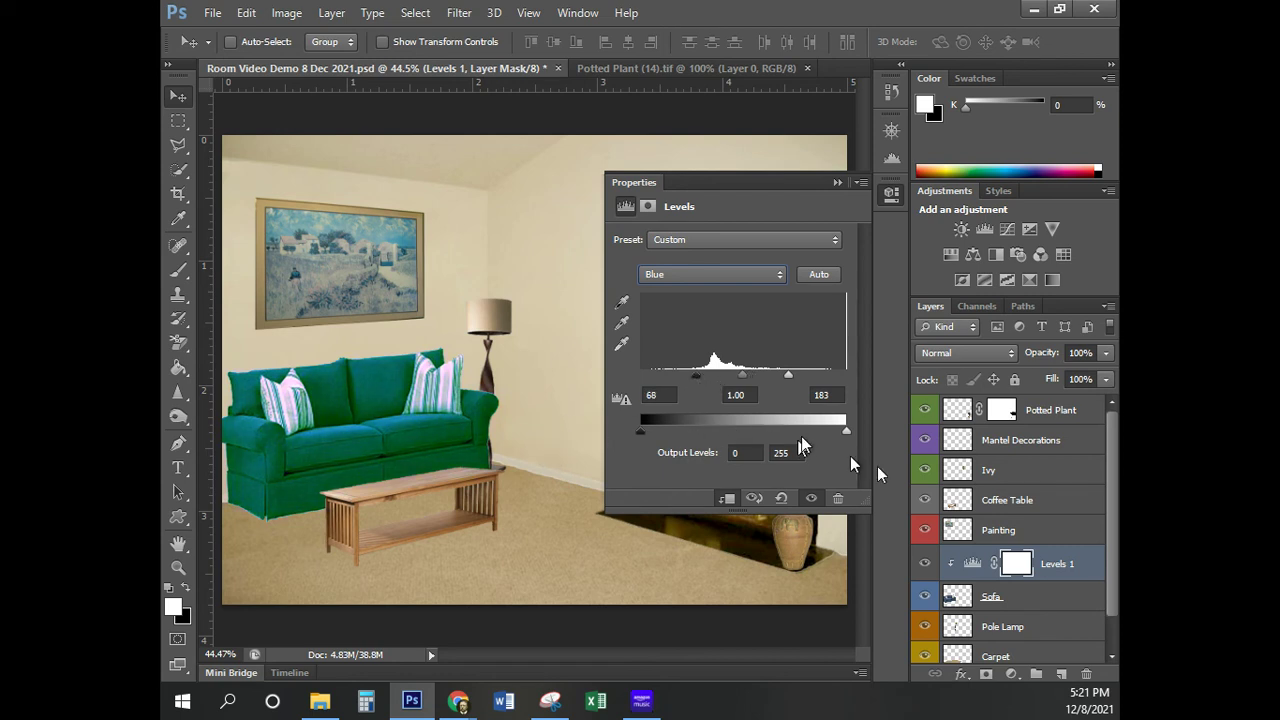
pyautogui.moveTo(1040, 575); pyautogui.dragTo(1100, 511)
pyautogui.click(891, 197)
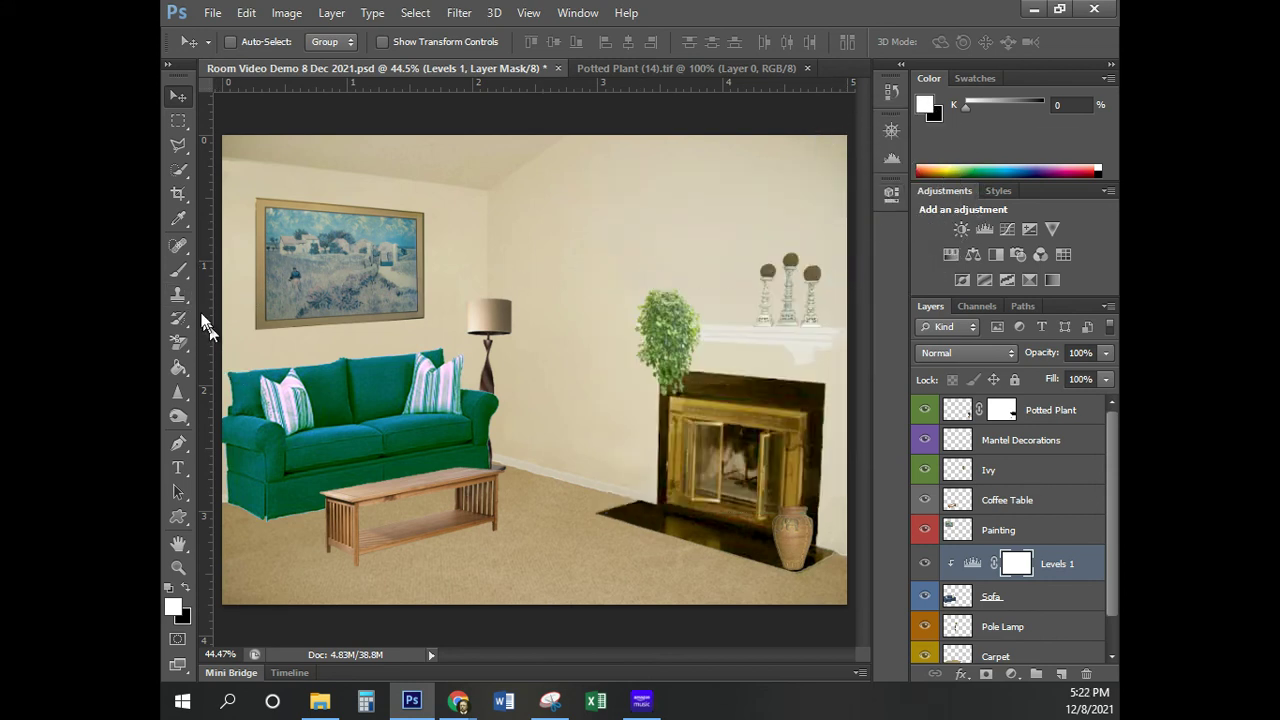
# Select the striped pillow at the sofa's right end with the Quick Selection tool
pyautogui.click(174, 173)
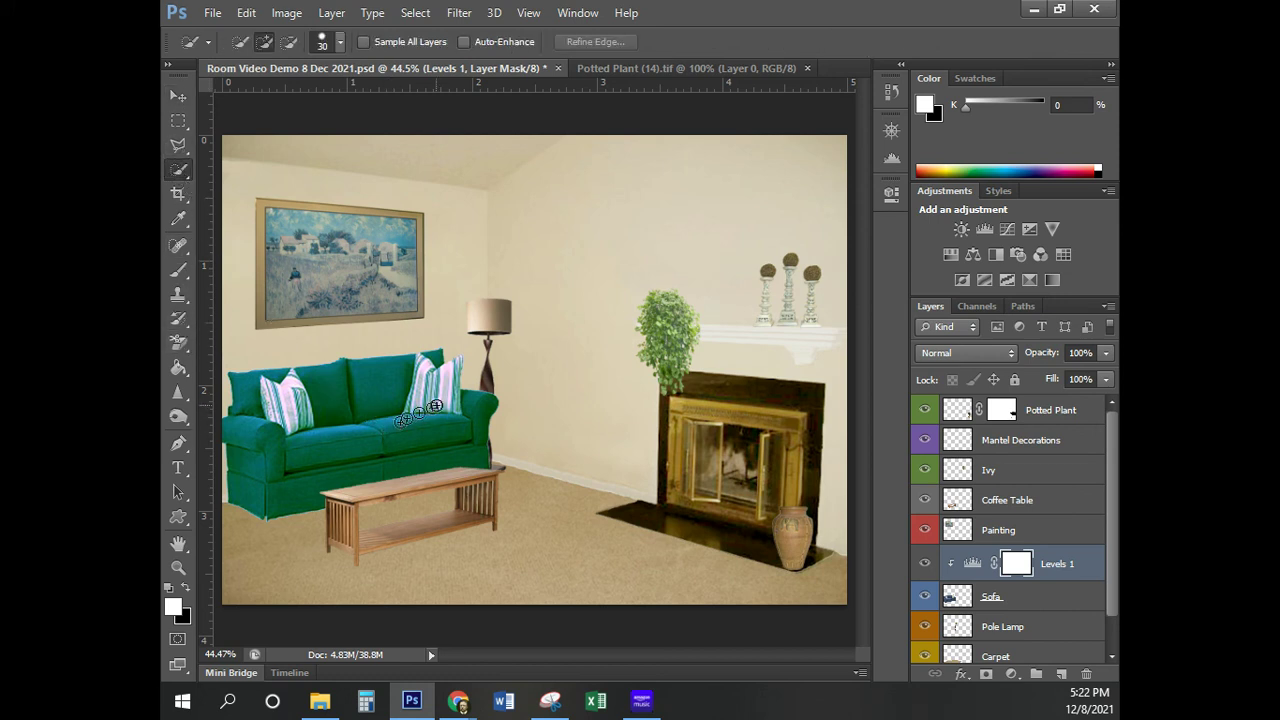
pyautogui.moveTo(423, 379)
pyautogui.mouseDown()
pyautogui.moveTo(450, 382)
pyautogui.moveTo(456, 369)
pyautogui.mouseUp()
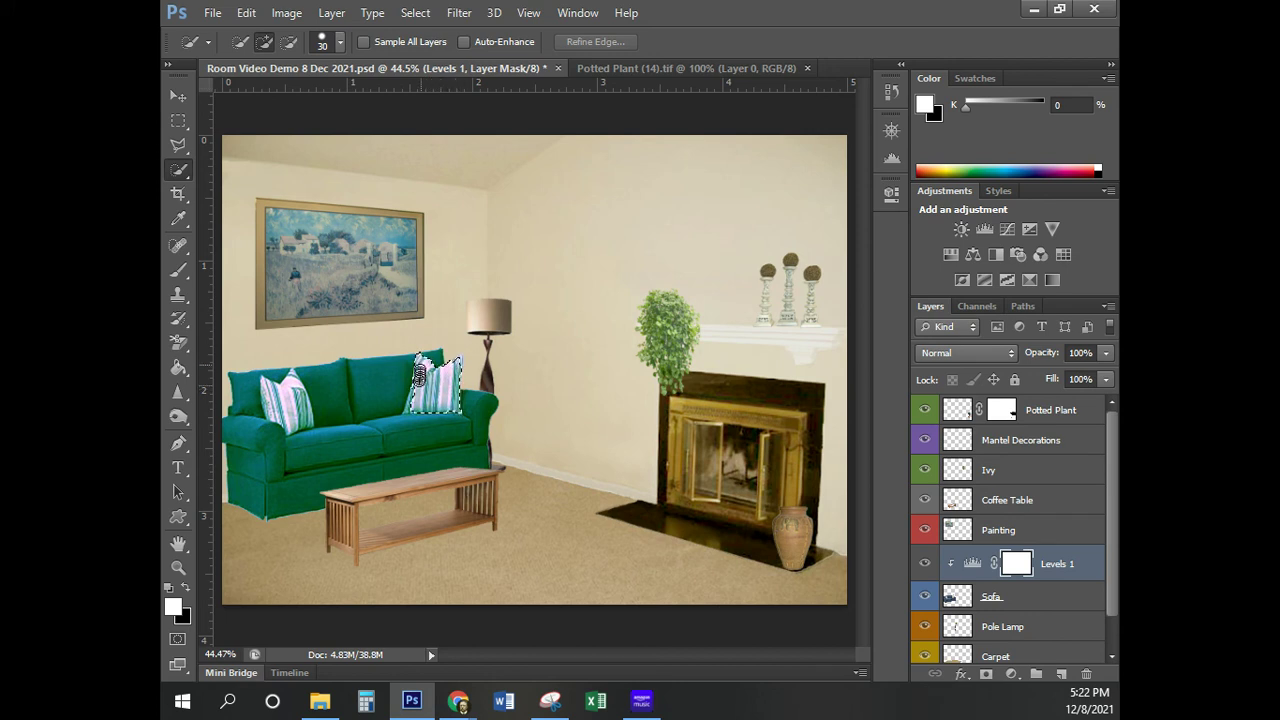
pyautogui.moveTo(414, 406); pyautogui.dragTo(427, 402)
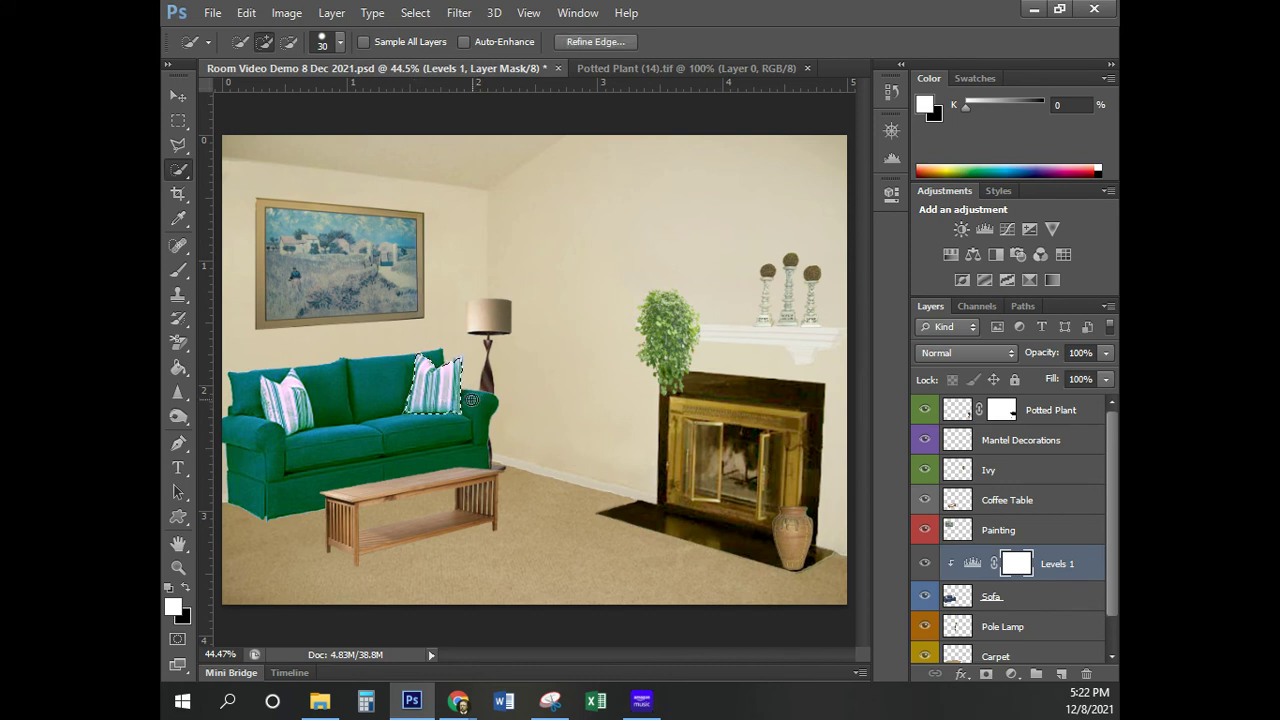
# Add the striped pillow at the sofa's other end to the selection and subtract any sofa fabric caught between the pillows
pyautogui.click(262, 44)
pyautogui.moveTo(271, 394)
pyautogui.mouseDown()
pyautogui.moveTo(285, 415)
pyautogui.moveTo(293, 382)
pyautogui.mouseUp()
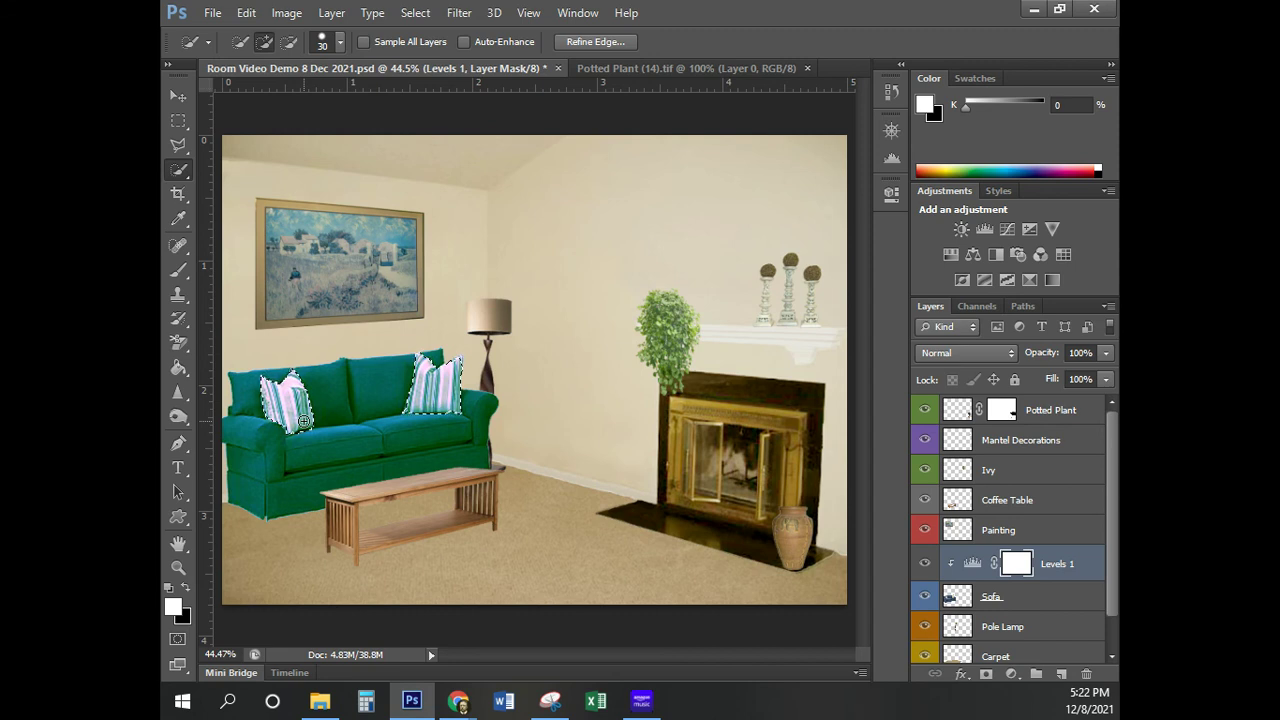
pyautogui.moveTo(306, 421); pyautogui.dragTo(343, 393)
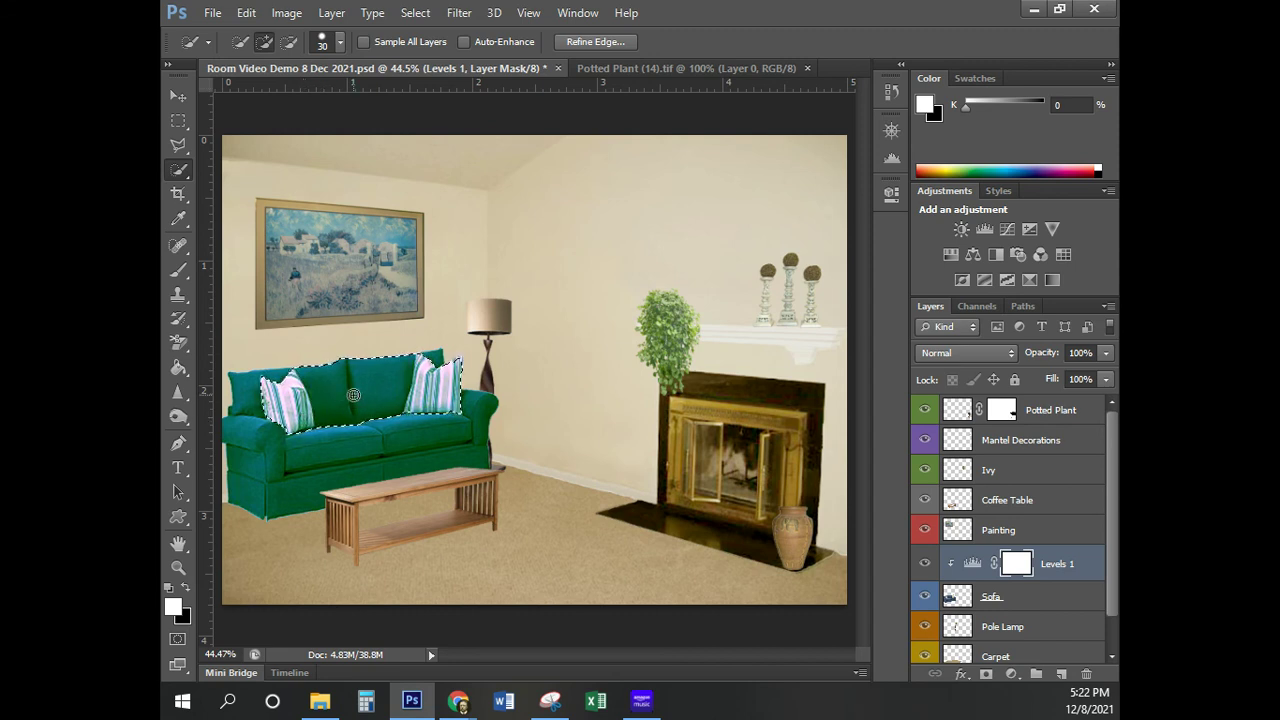
pyautogui.click(289, 42)
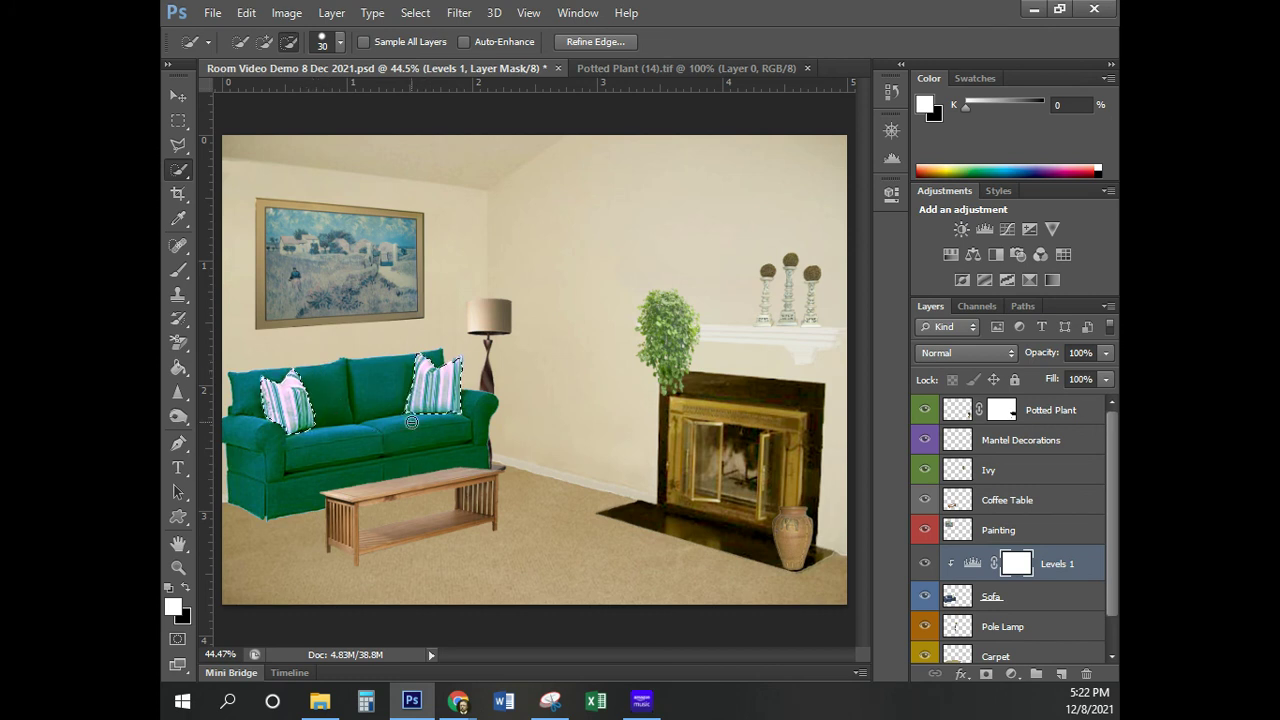
pyautogui.rightClick(288, 407)
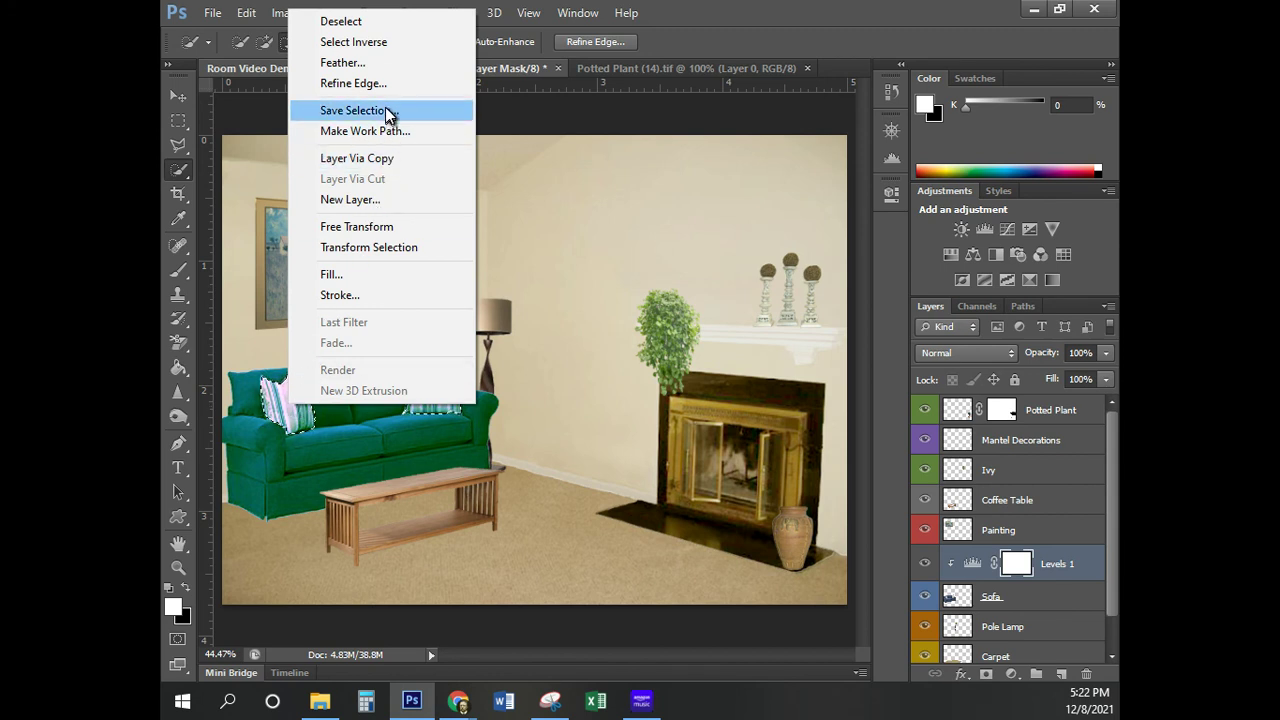
pyautogui.click(389, 158)
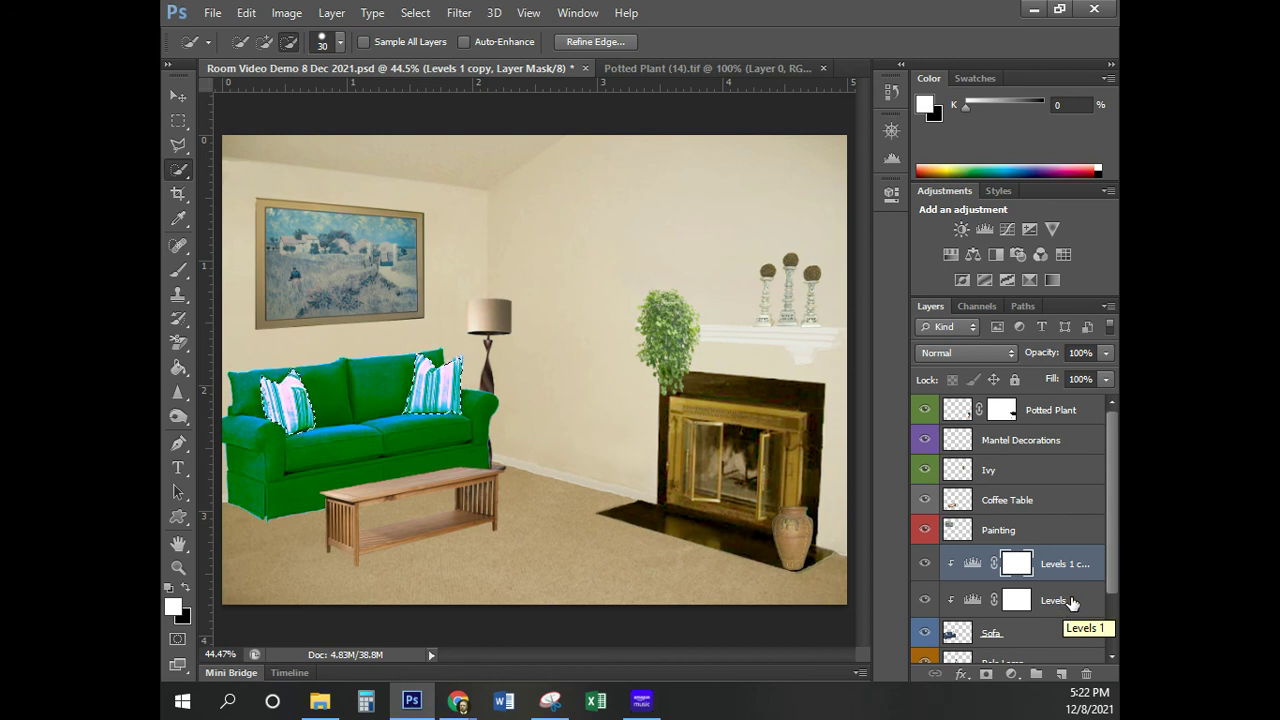
pyautogui.press('Delete')
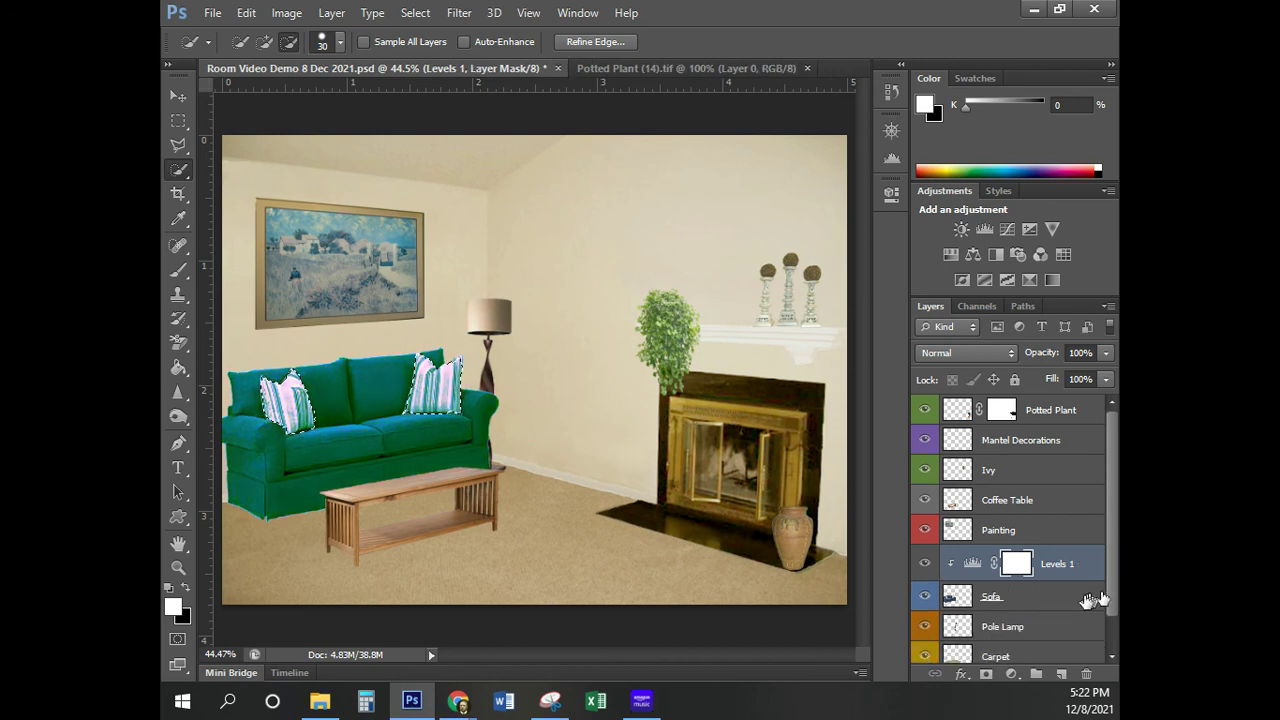
# Copy the selected pillows from the Sofa layer onto a new layer and name it Pillow
pyautogui.click(1035, 604)
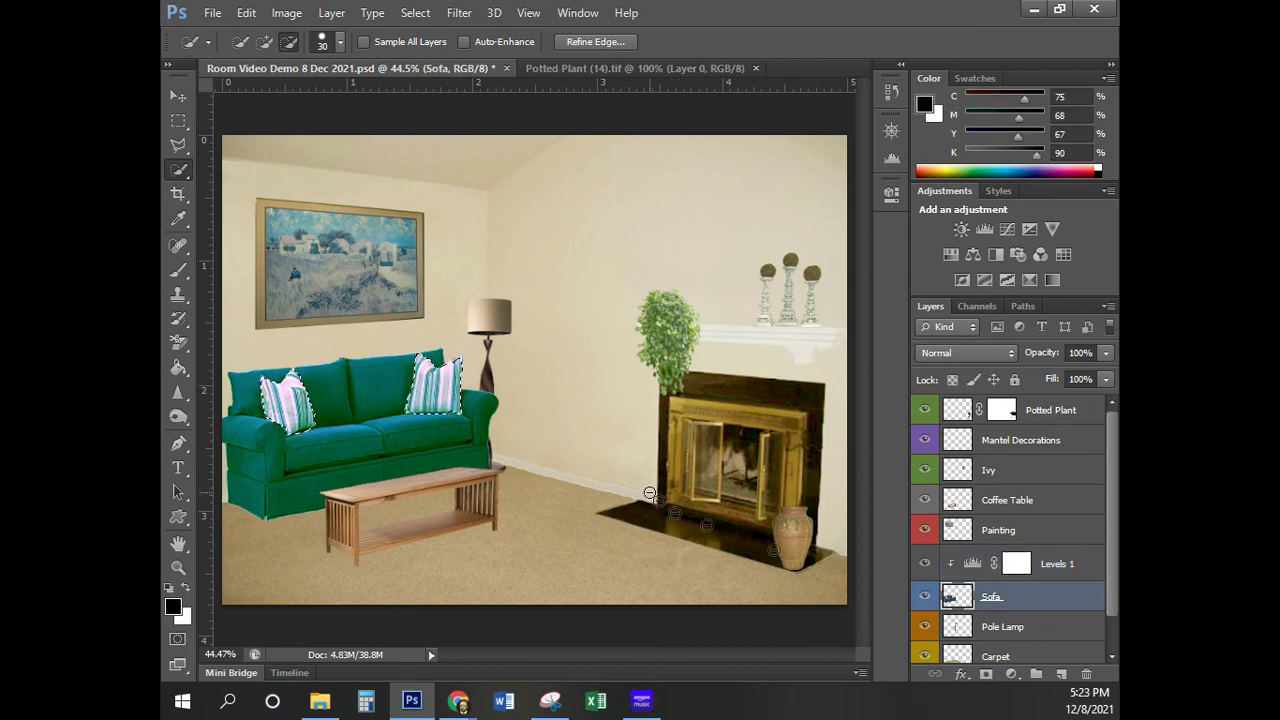
pyautogui.rightClick(426, 392)
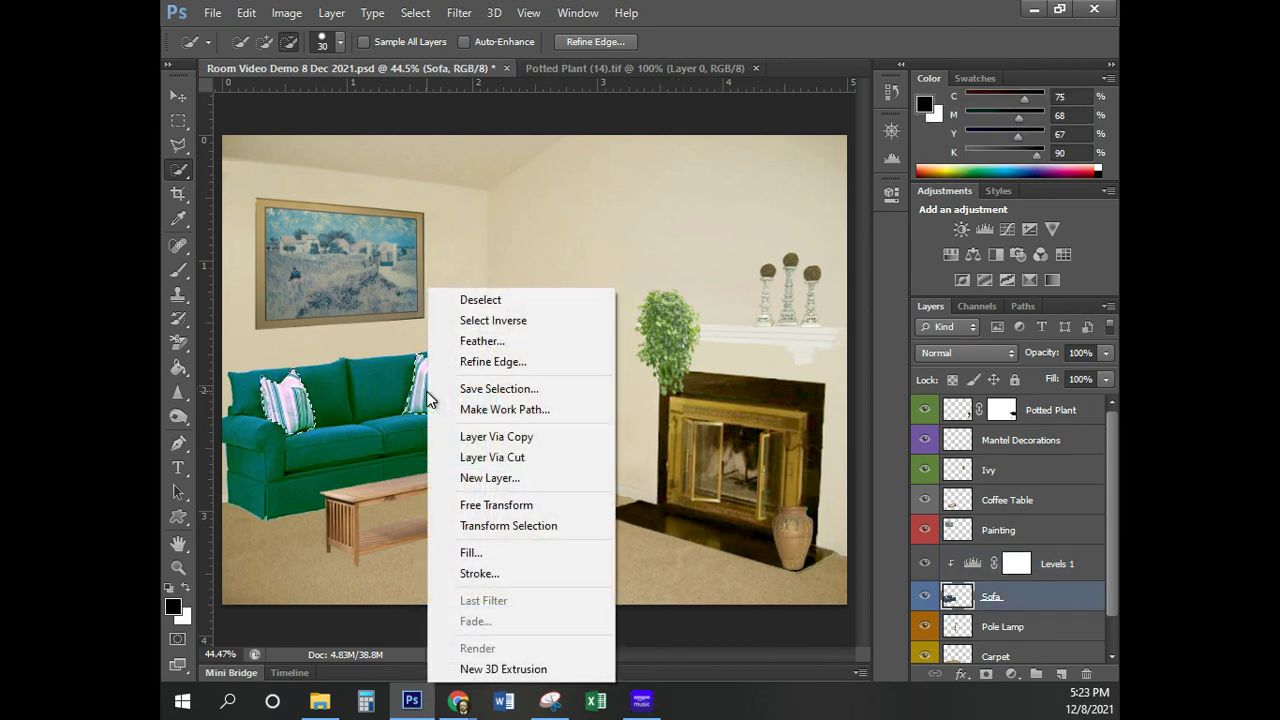
pyautogui.click(534, 437)
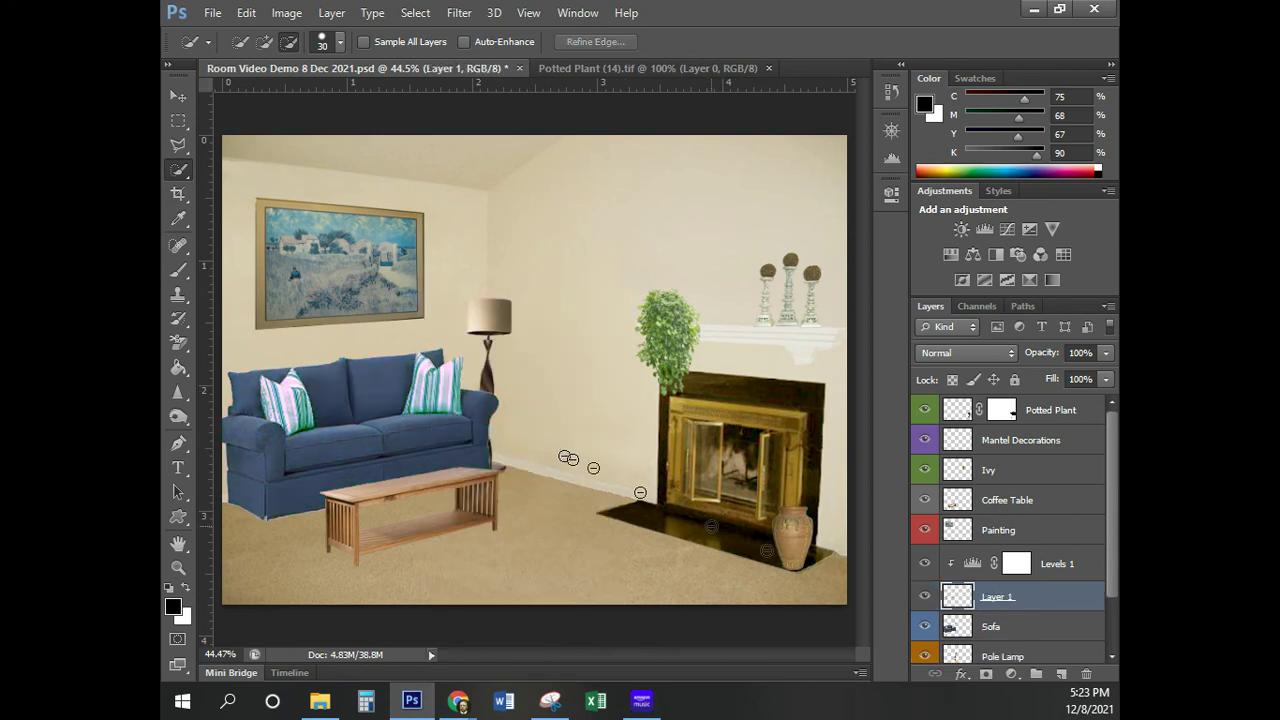
pyautogui.doubleClick(1000, 597)
pyautogui.write('Pillow')
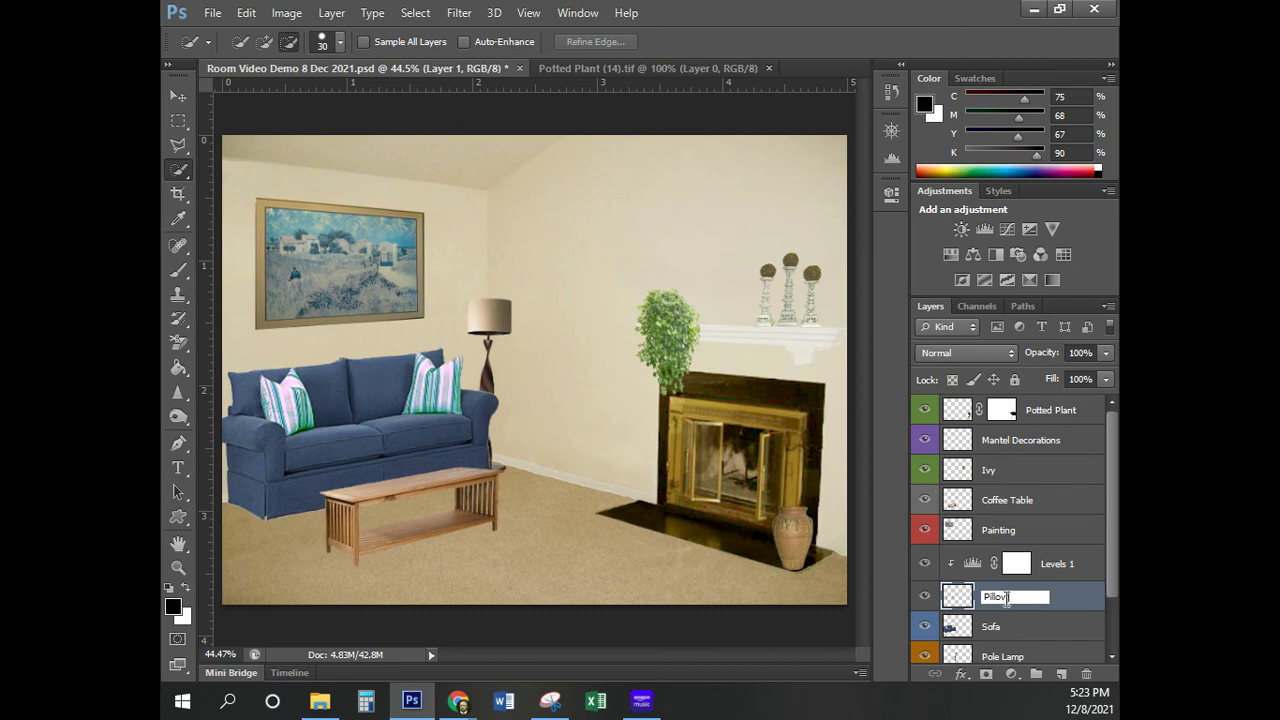
pyautogui.press('Return')
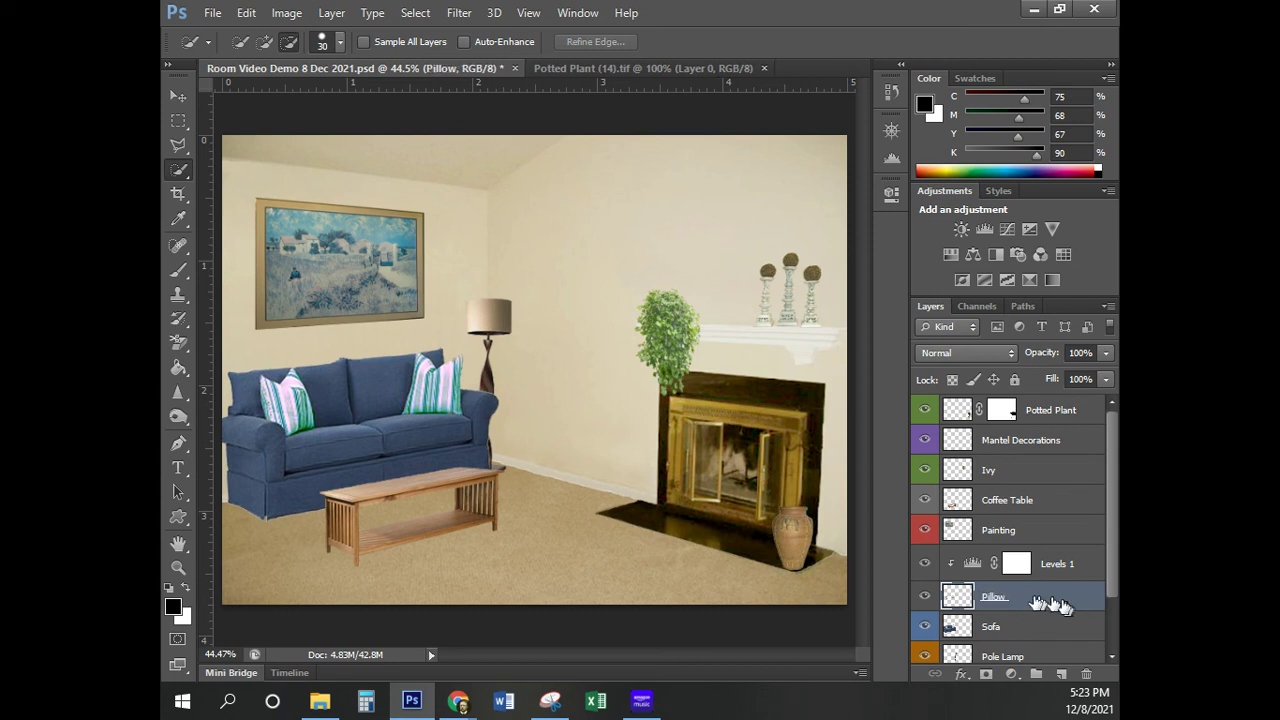
# Color-label the Pillow layer blue and move it above the Levels 1 adjustment in the layer stack
pyautogui.rightClick(1013, 593)
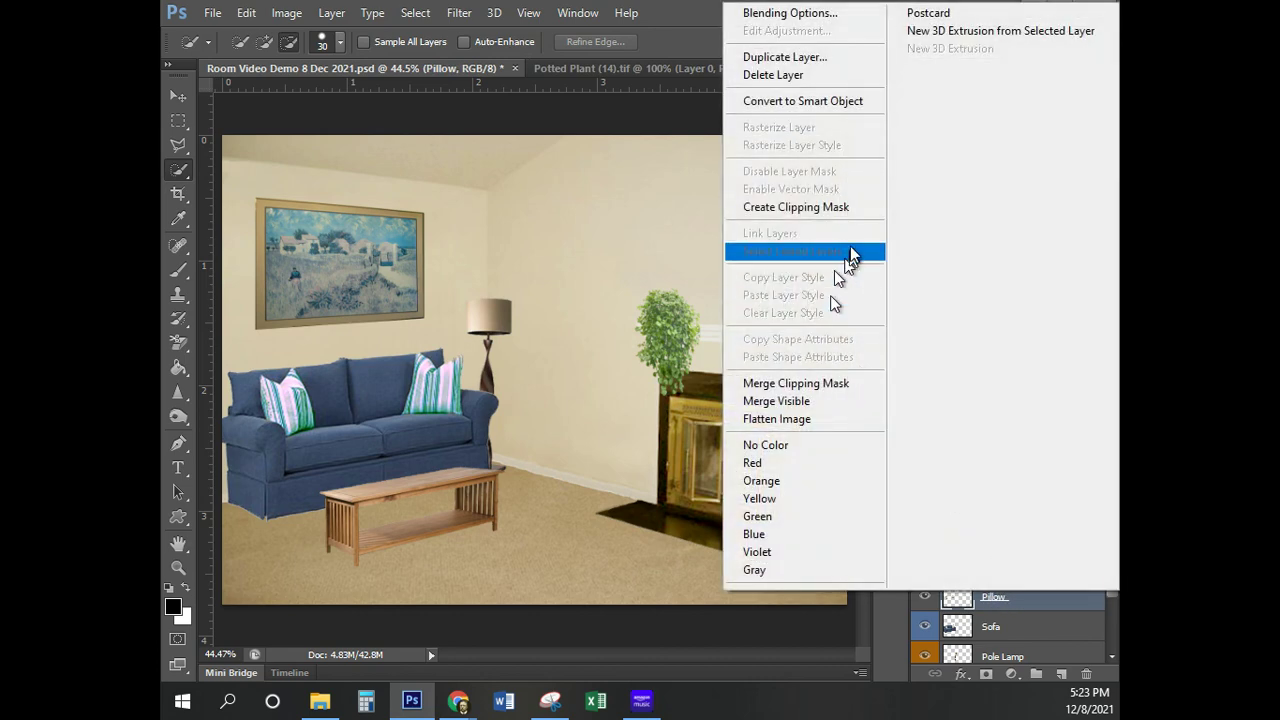
pyautogui.click(822, 534)
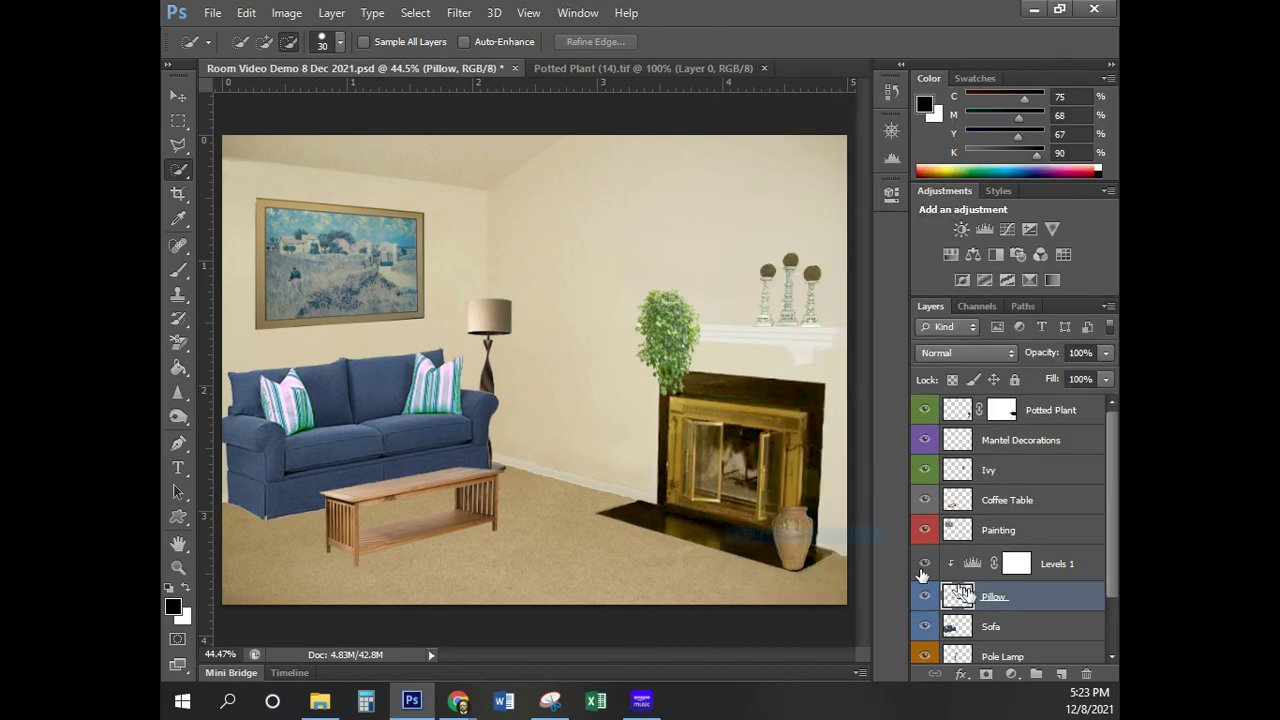
pyautogui.moveTo(1035, 604); pyautogui.dragTo(1023, 548)
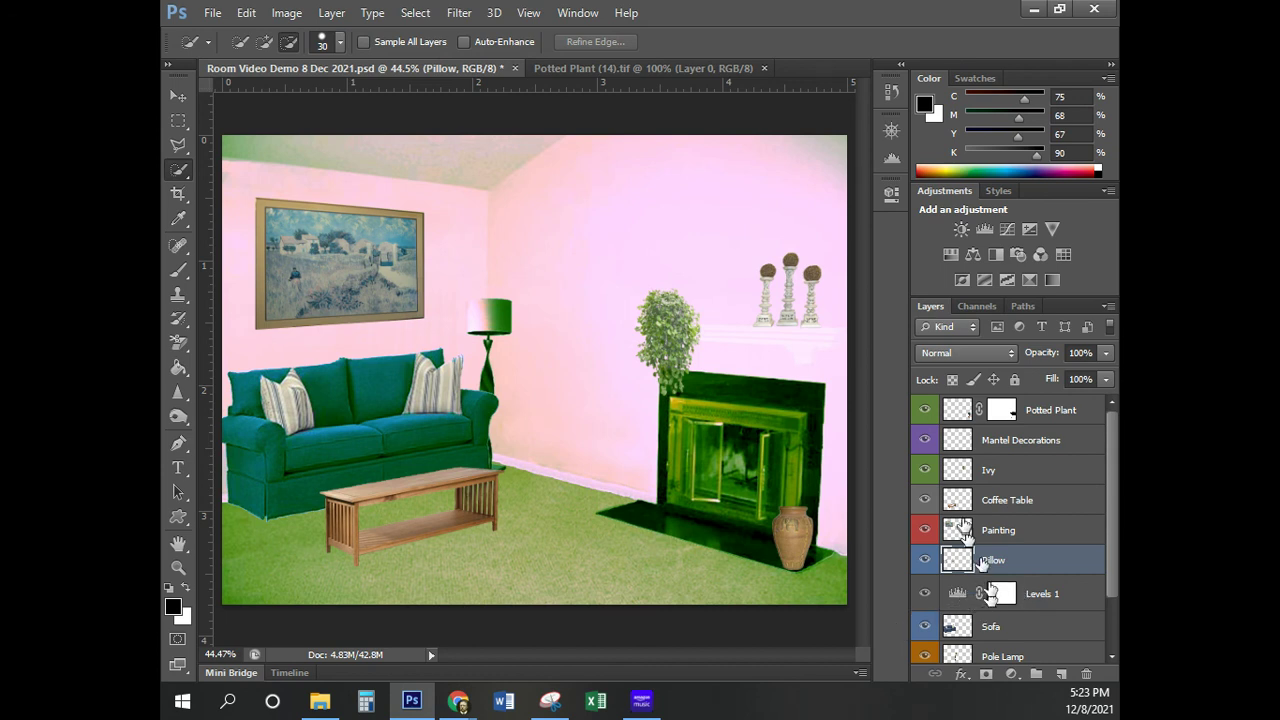
# Clip the Levels 1 adjustment to the Sofa layer again and close its properties
pyautogui.click(1074, 597)
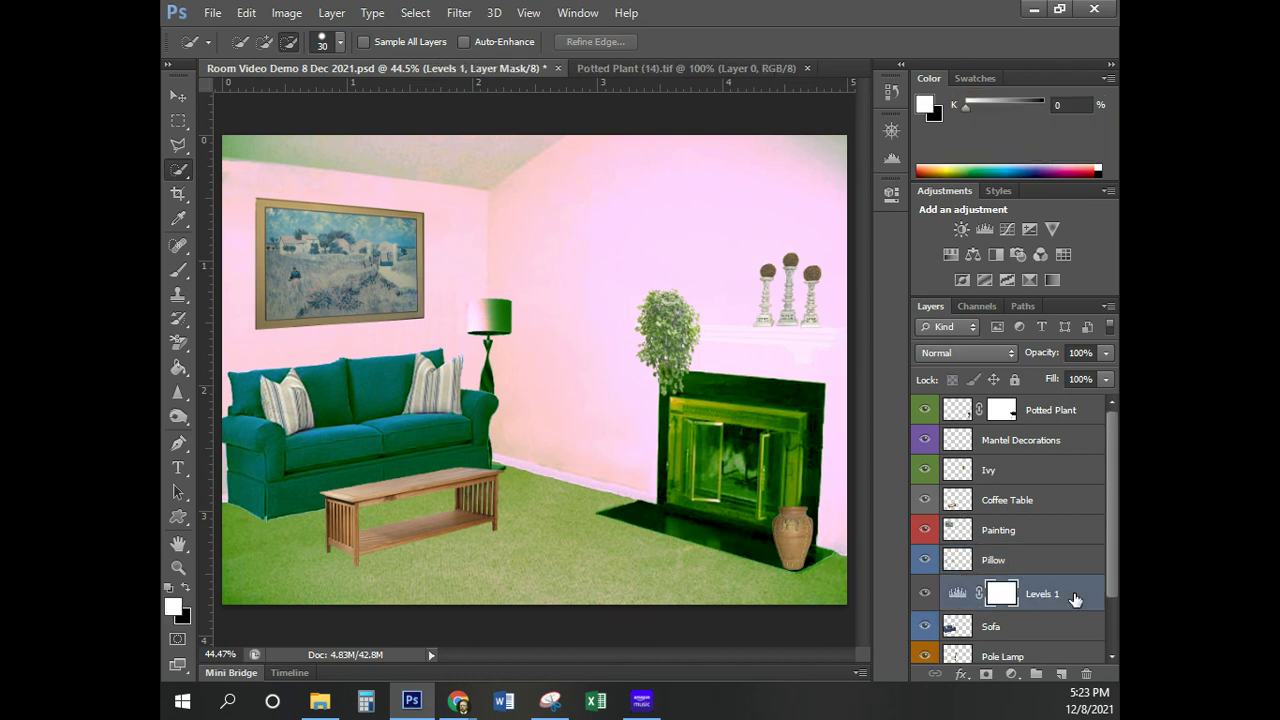
pyautogui.click(891, 194)
pyautogui.click(729, 499)
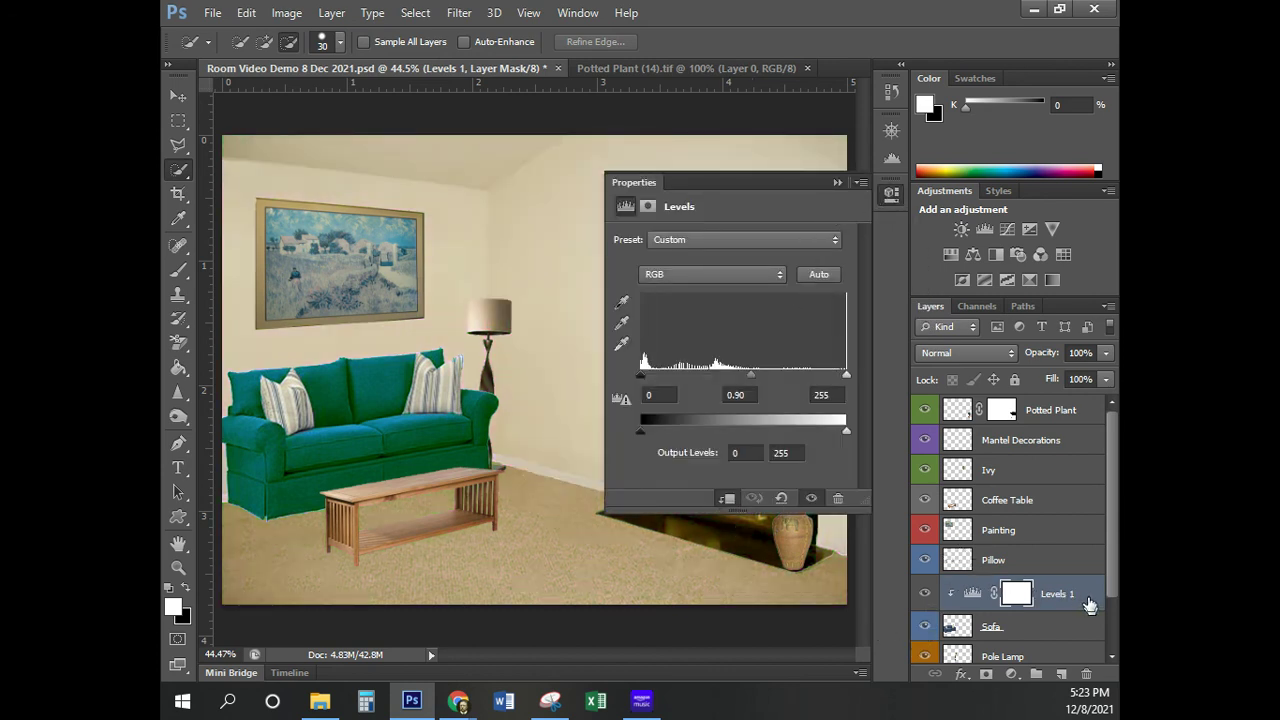
pyautogui.click(889, 195)
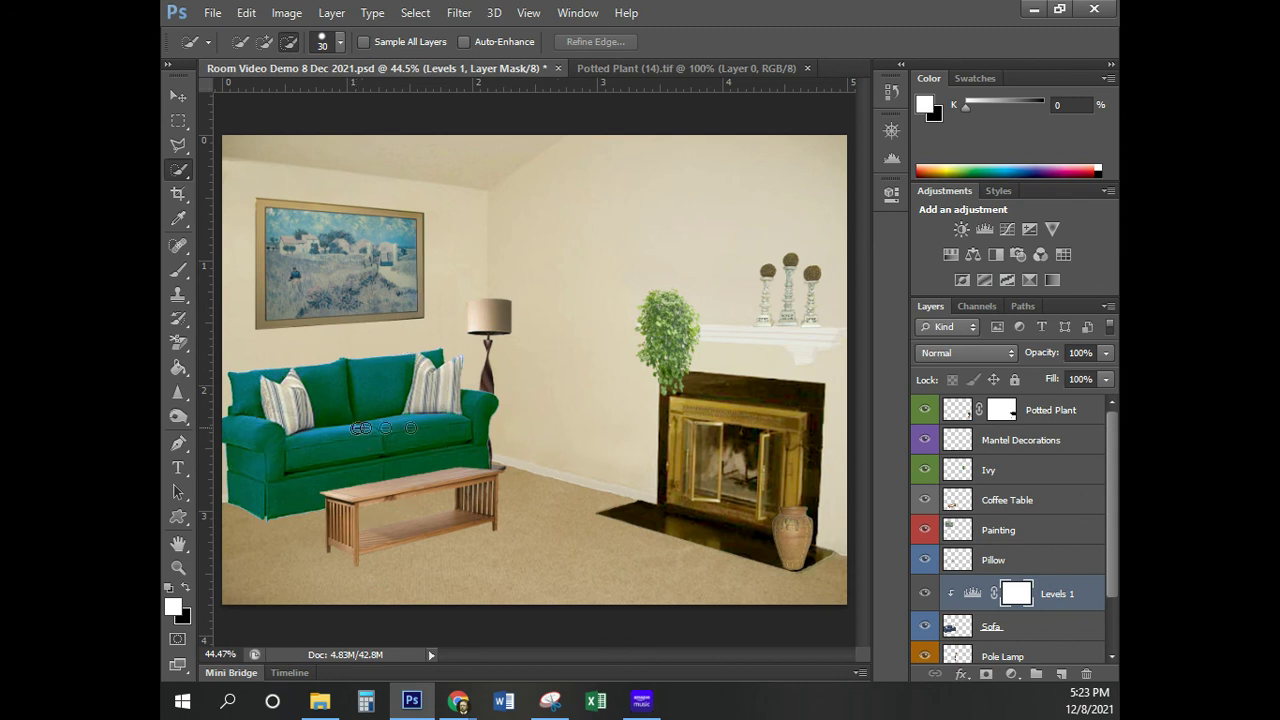
# Add a Levels adjustment clipped to the Pillow layer with midtones 0.56 and white input level 210, and close its properties
pyautogui.click(1016, 566)
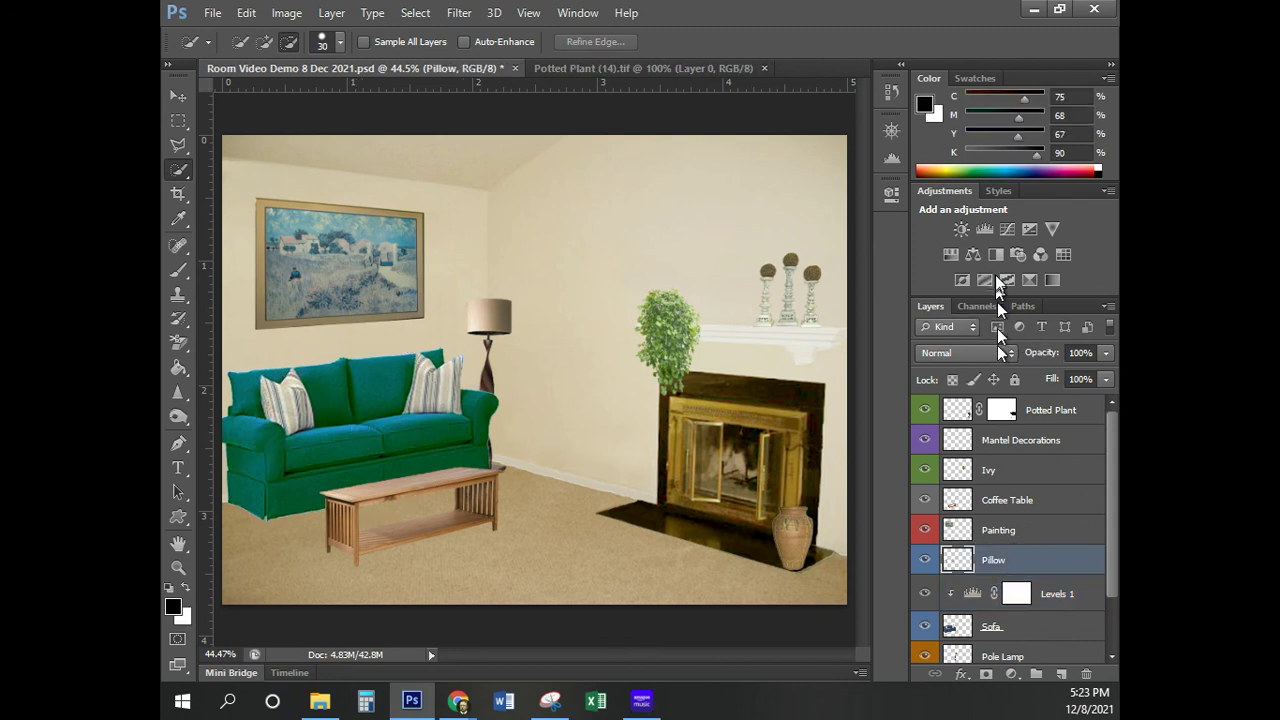
pyautogui.click(988, 232)
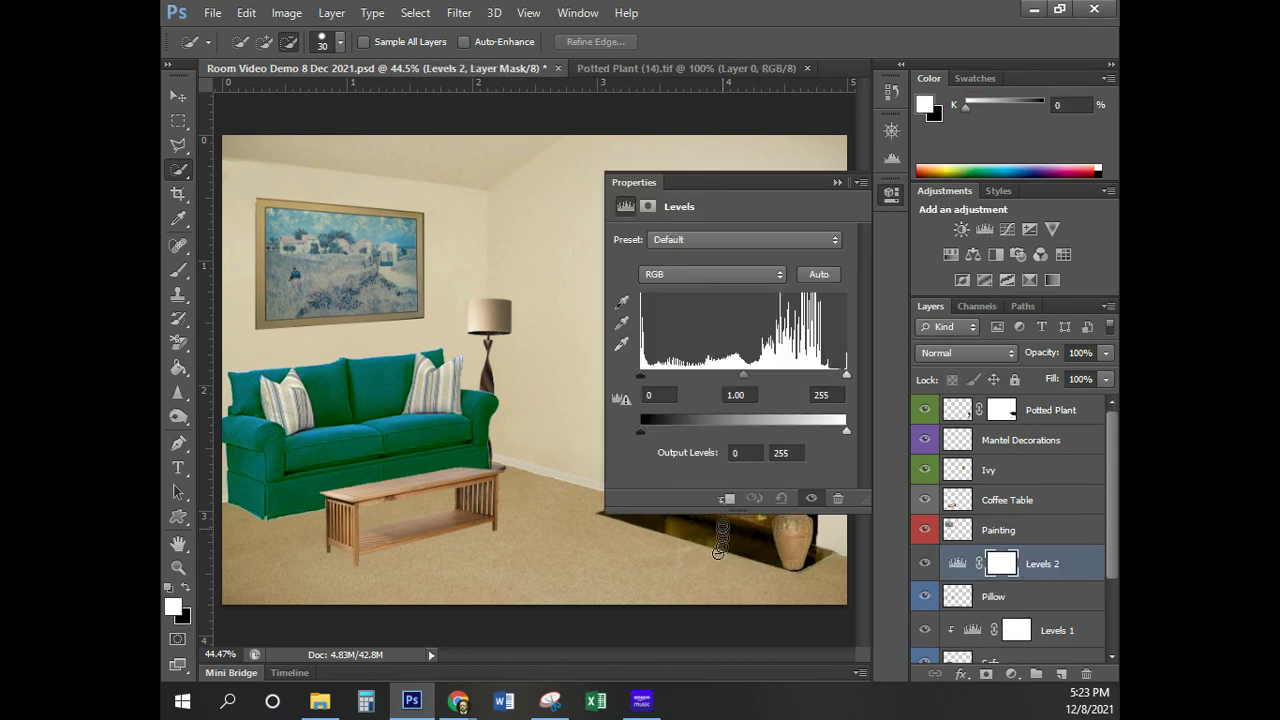
pyautogui.click(727, 499)
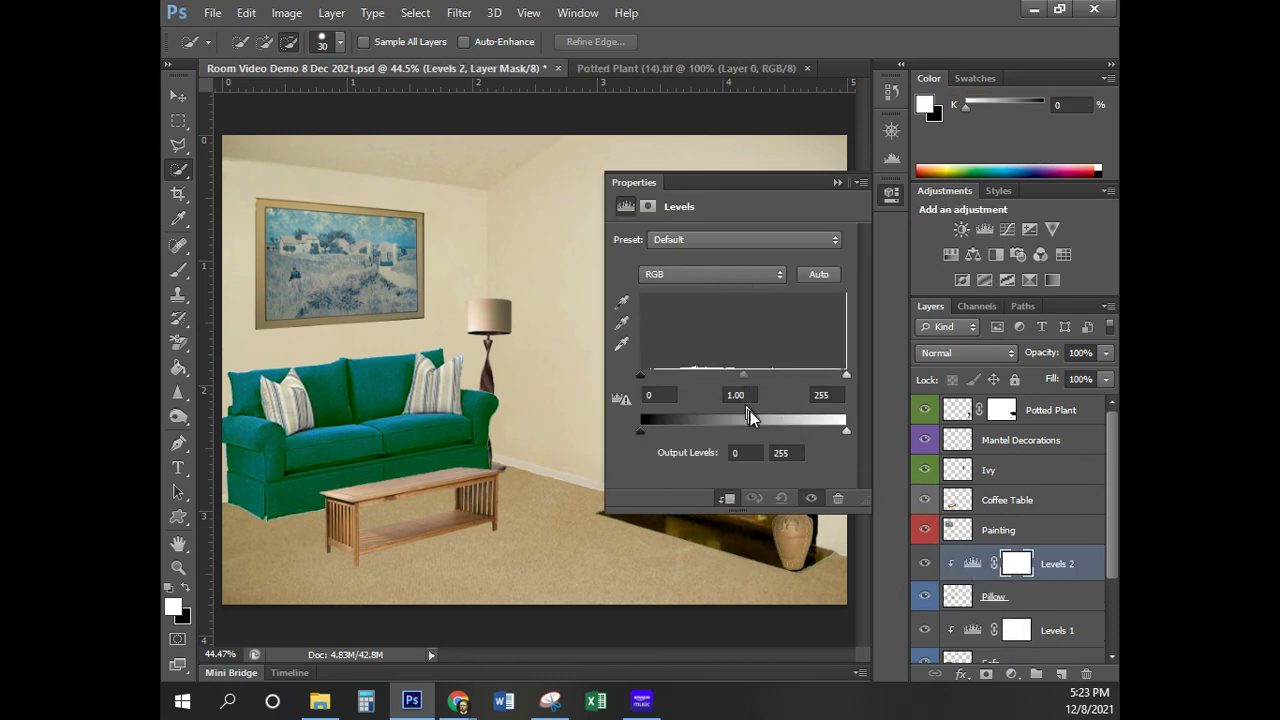
pyautogui.moveTo(743, 375); pyautogui.dragTo(810, 378)
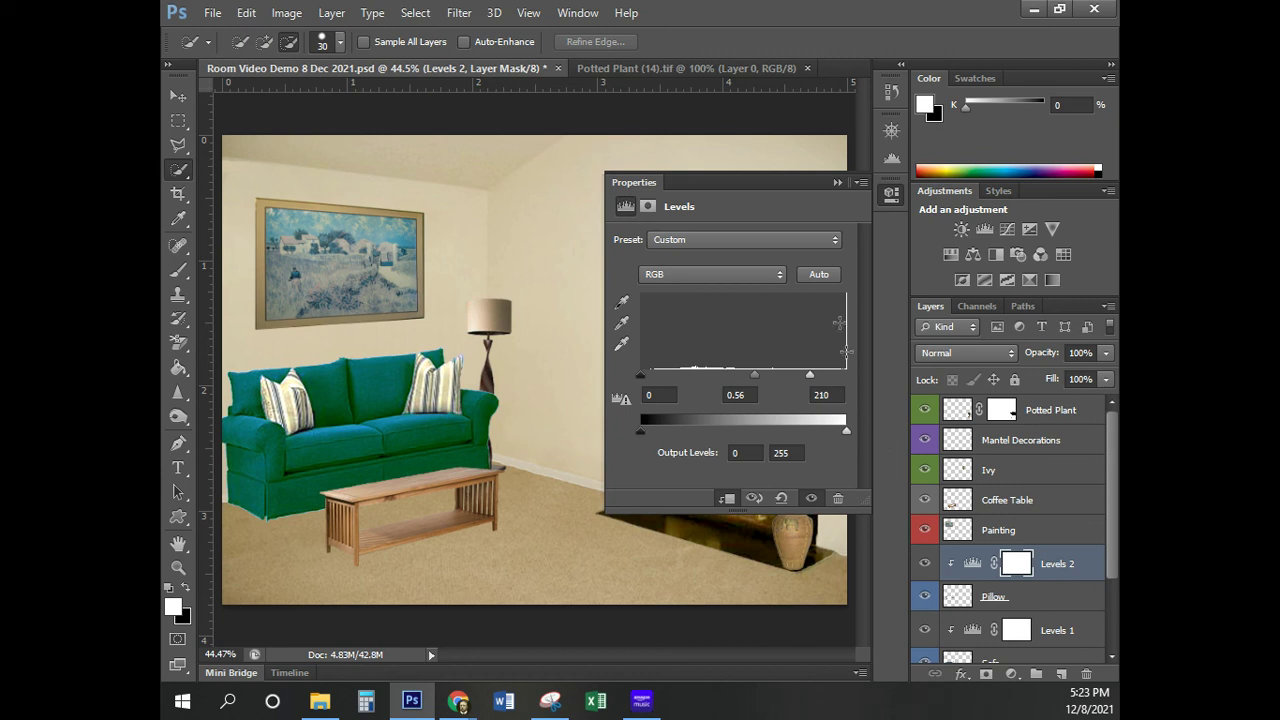
pyautogui.click(891, 194)
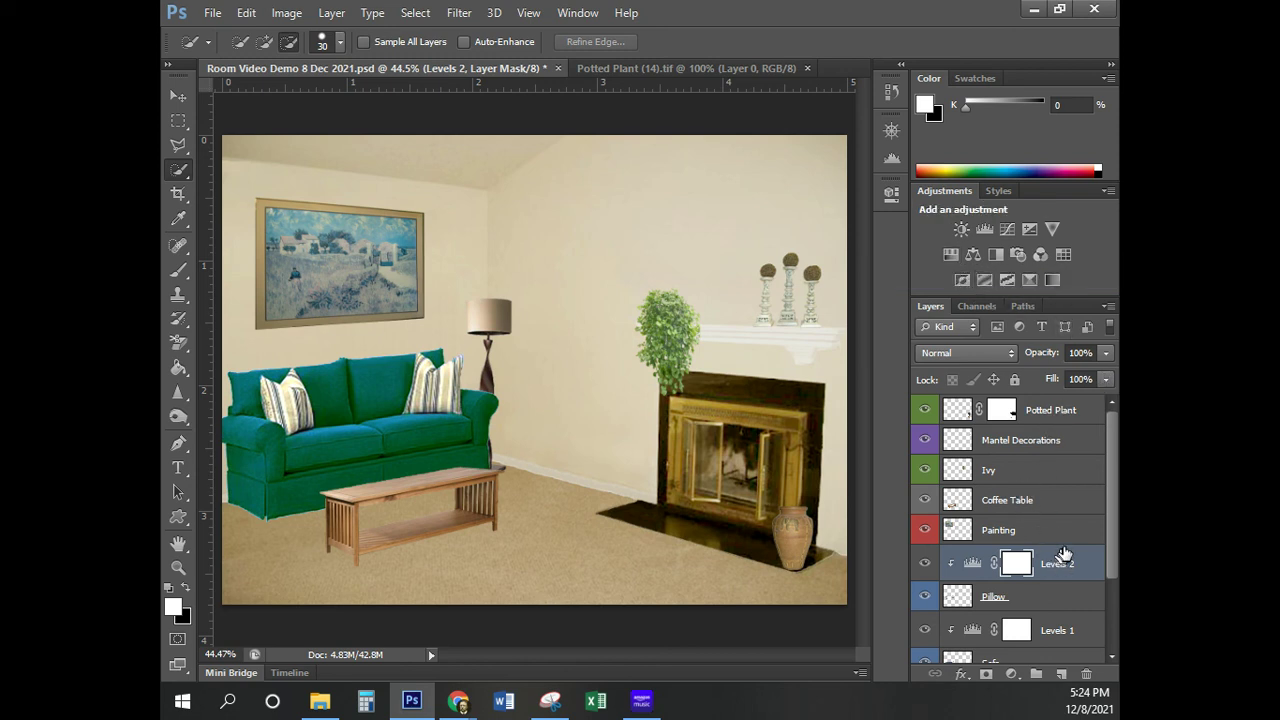
# Add a Hue/Saturation adjustment clipped to the Coffee Table layer with hue -125, saturation -20 and lightness -8, and close its properties
pyautogui.click(1024, 501)
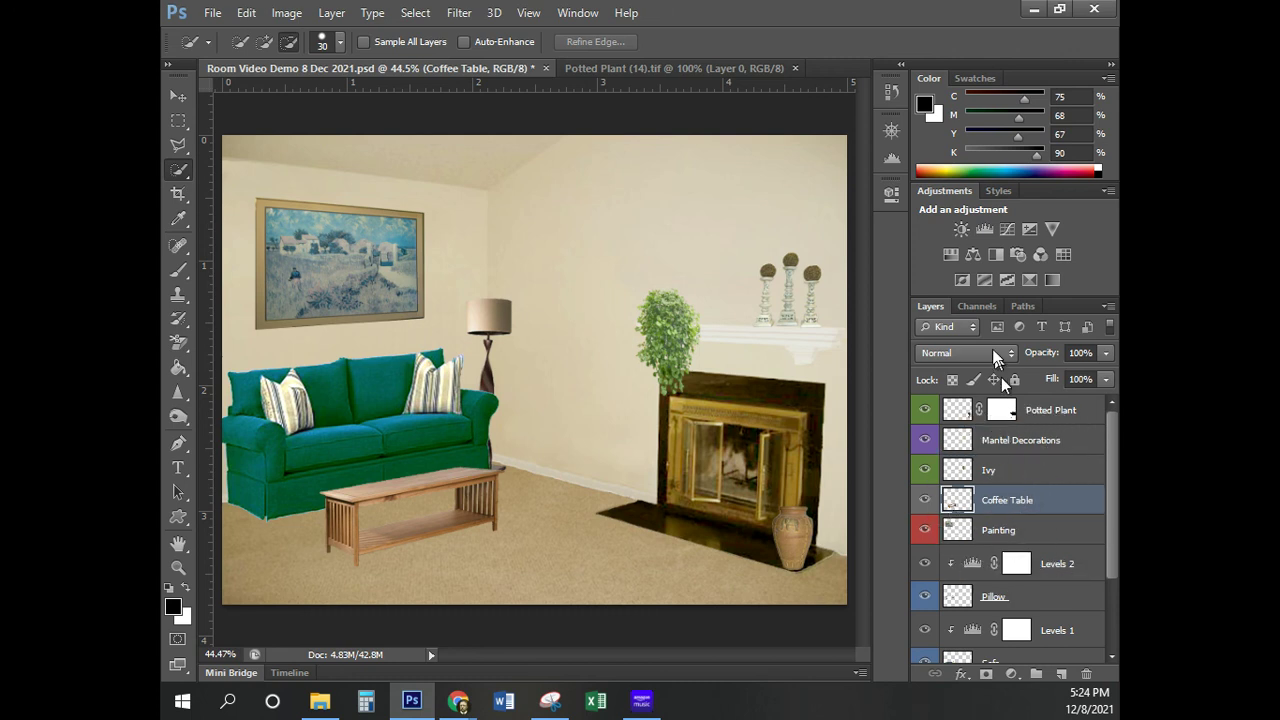
pyautogui.click(948, 255)
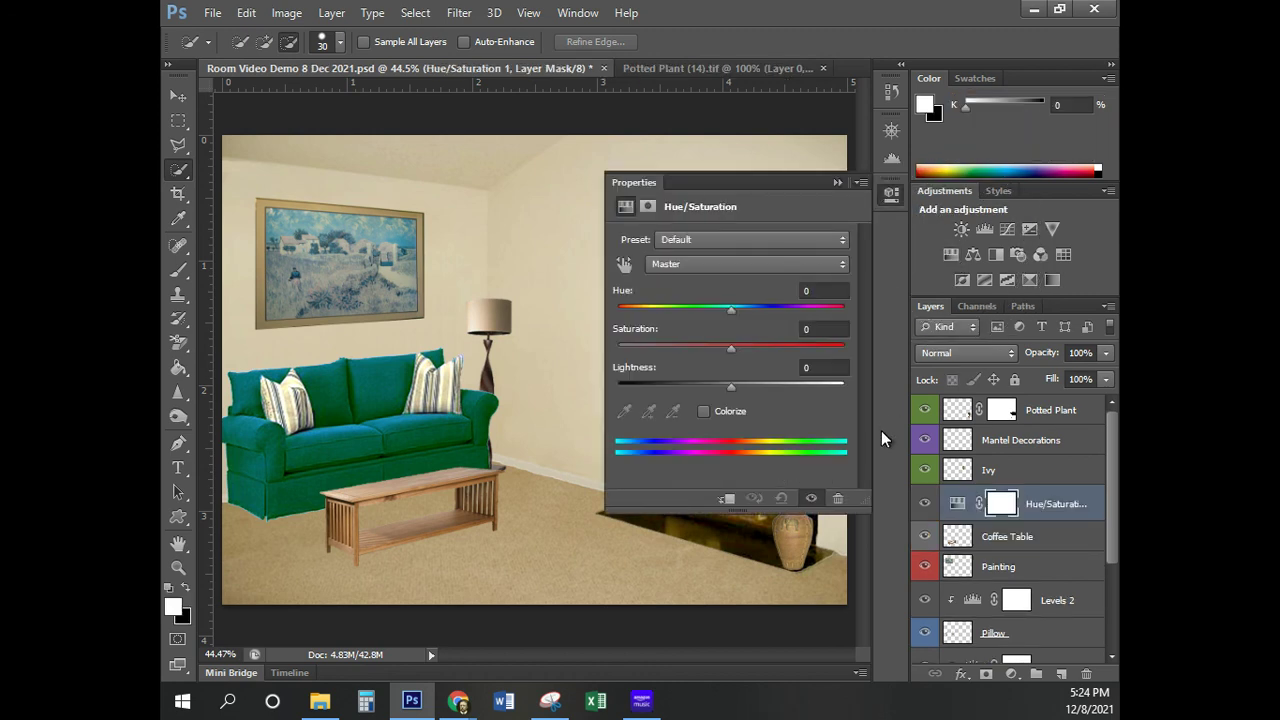
pyautogui.click(726, 498)
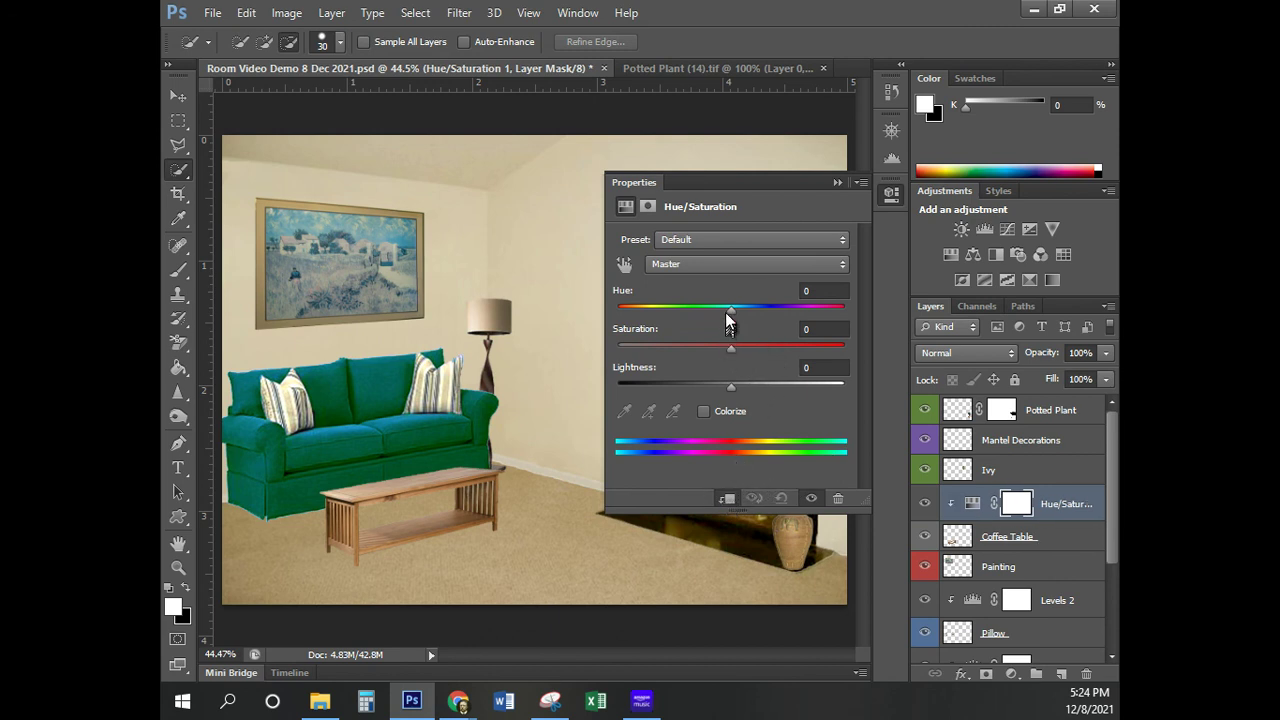
pyautogui.moveTo(731, 310); pyautogui.dragTo(644, 318)
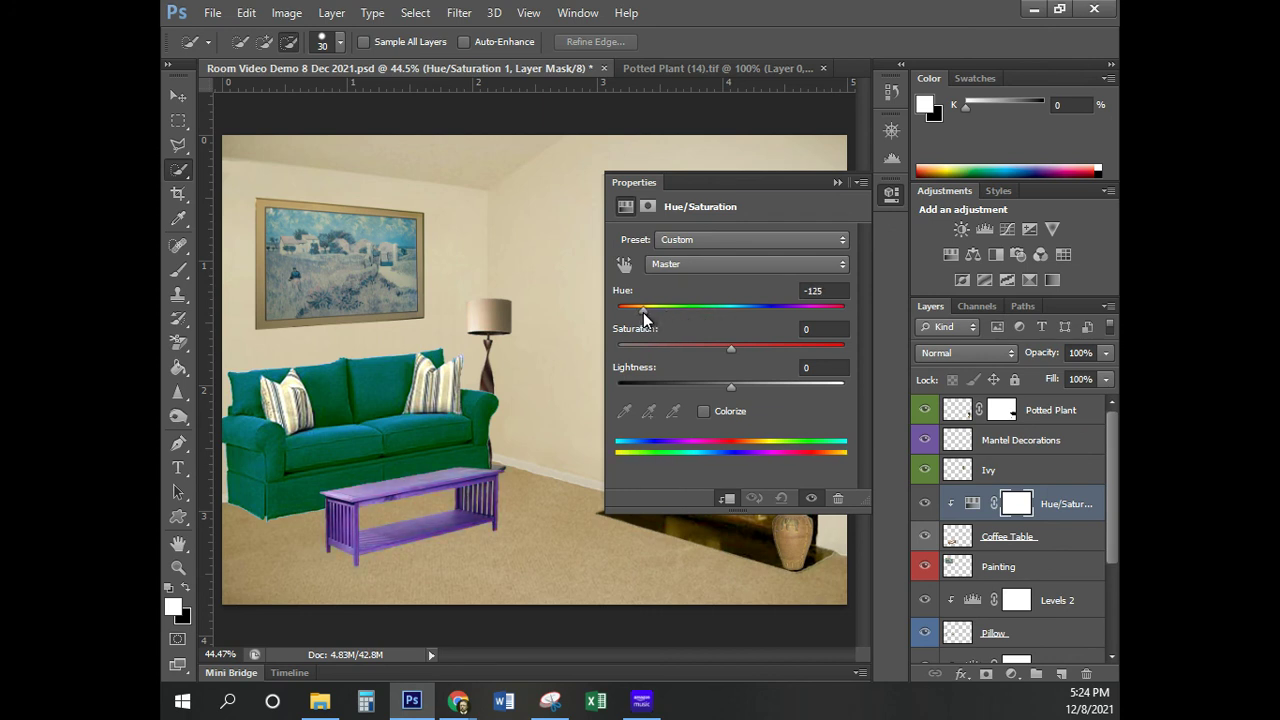
pyautogui.moveTo(729, 348); pyautogui.dragTo(723, 383)
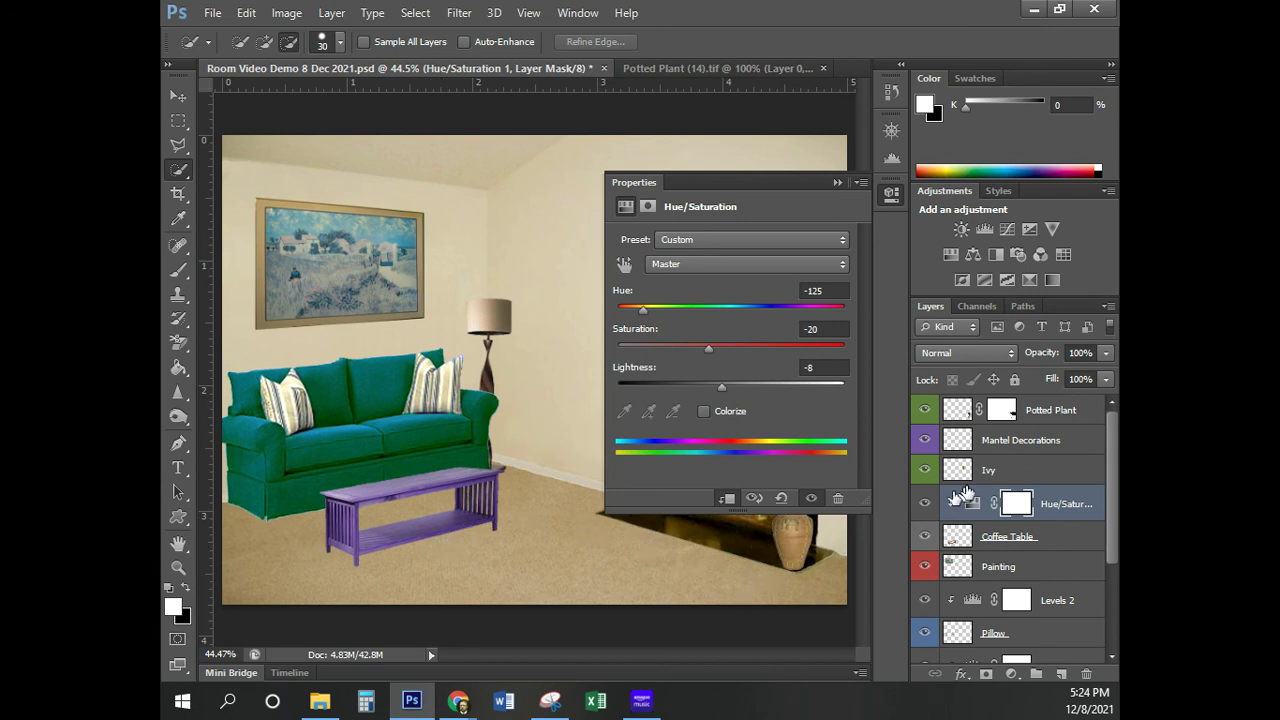
pyautogui.click(892, 196)
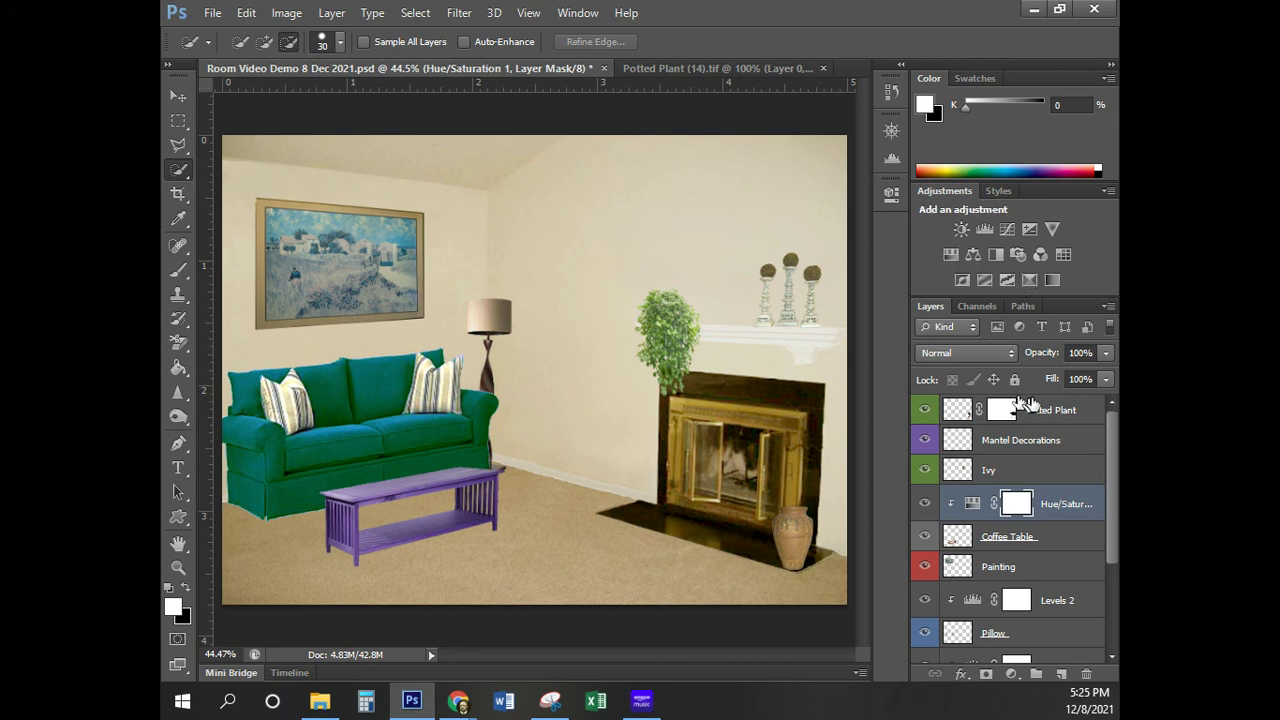
# Add a Brightness/Contrast adjustment layer directly above the Background layer
pyautogui.scroll(-5, 1115, 520)
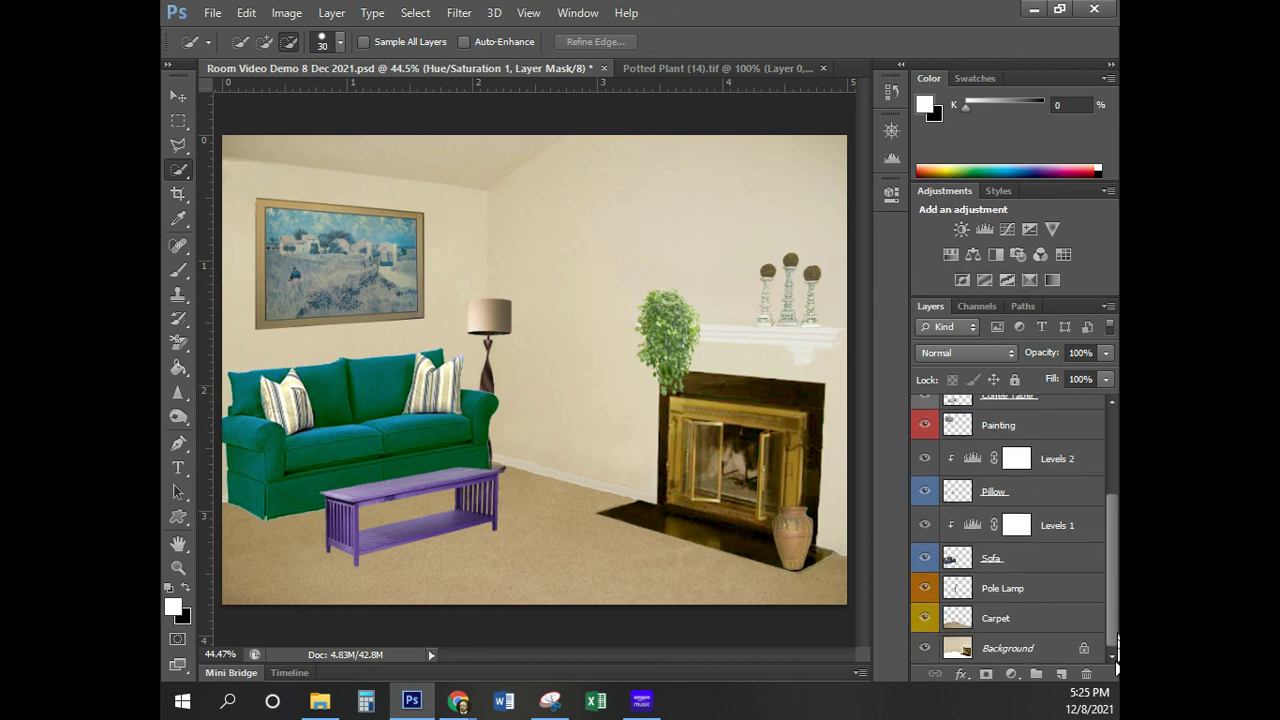
pyautogui.click(1010, 648)
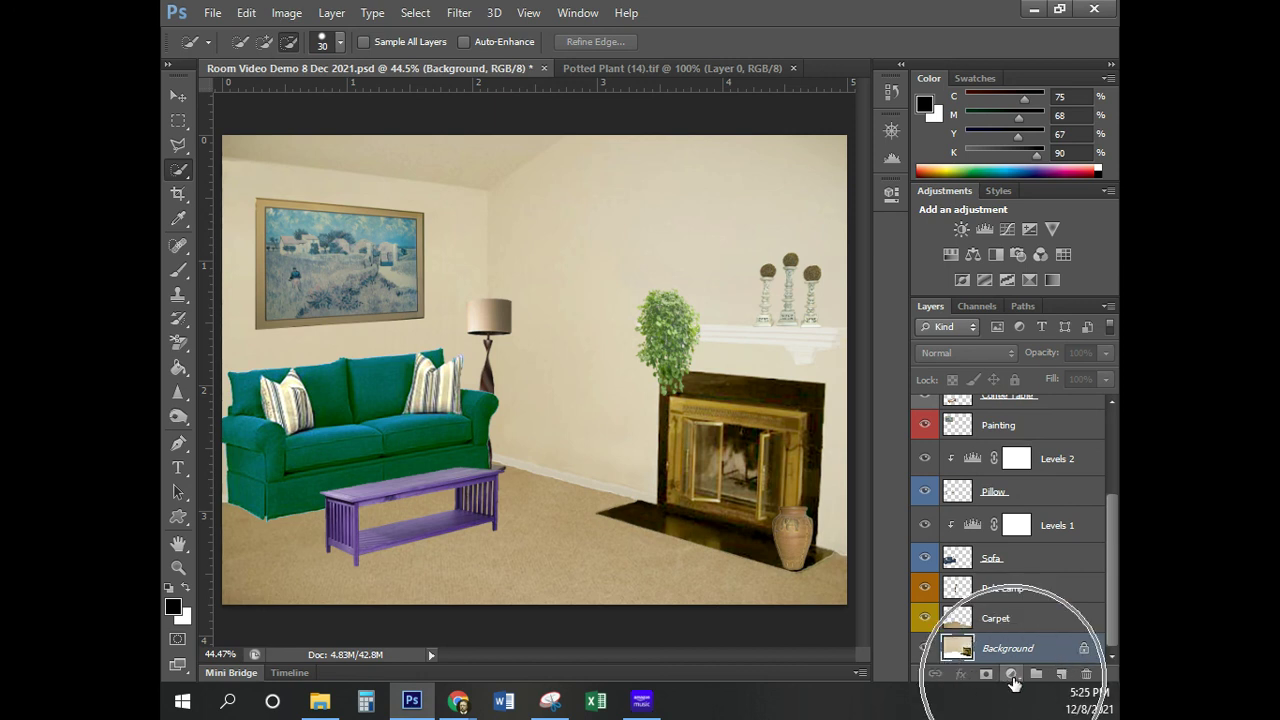
pyautogui.click(1013, 680)
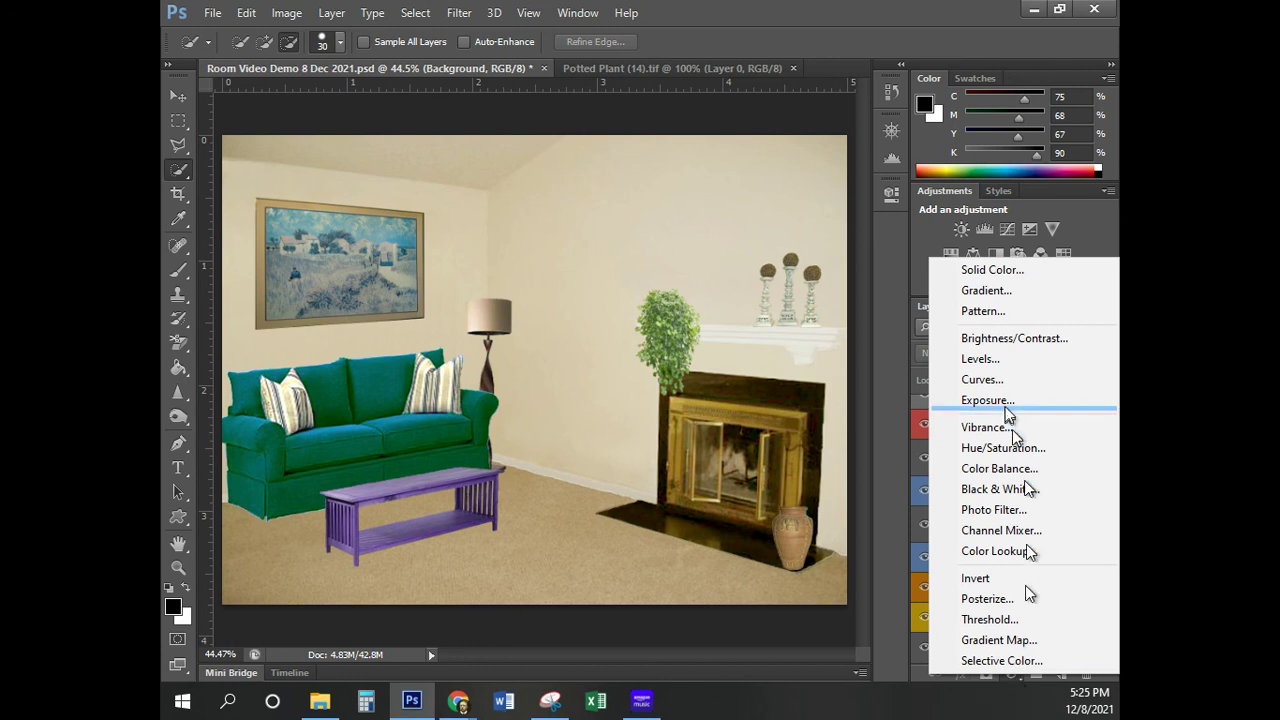
pyautogui.click(1006, 340)
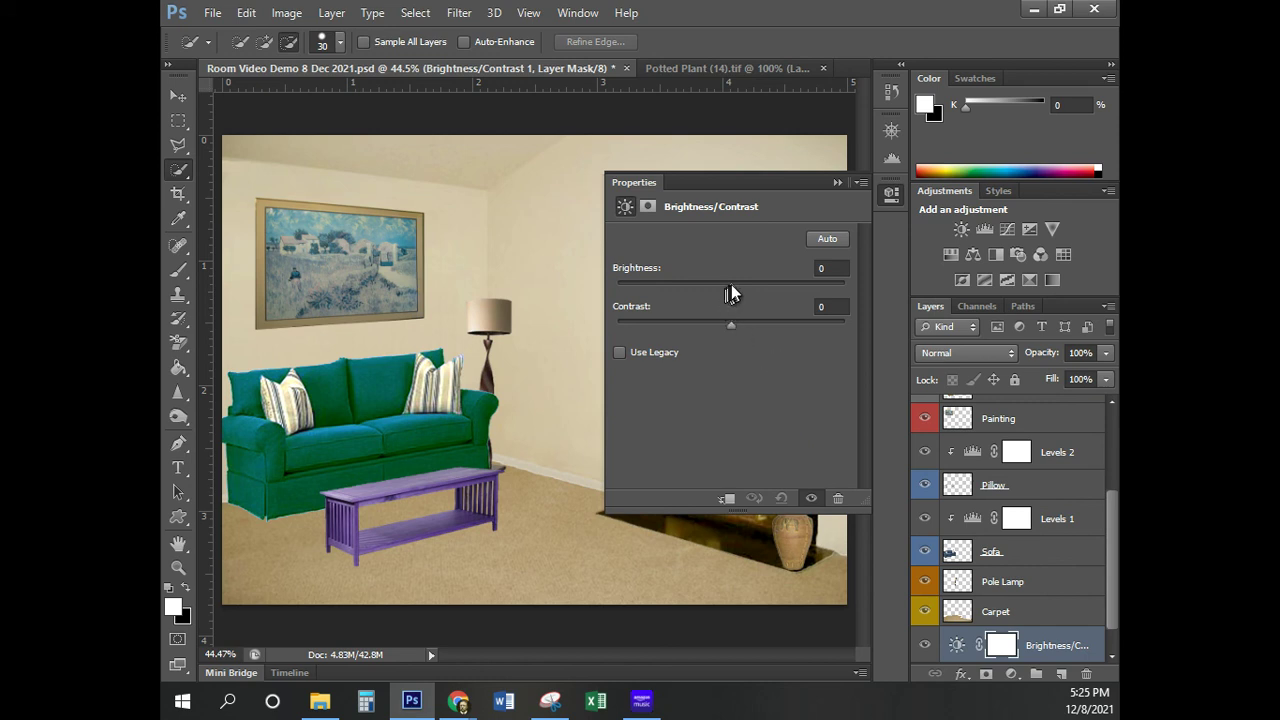
# Clip the Brightness/Contrast adjustment to the Background layer and set its brightness to 10
pyautogui.moveTo(731, 284)
pyautogui.mouseDown()
pyautogui.moveTo(665, 285)
pyautogui.moveTo(837, 287)
pyautogui.moveTo(672, 290)
pyautogui.moveTo(731, 290)
pyautogui.mouseUp()
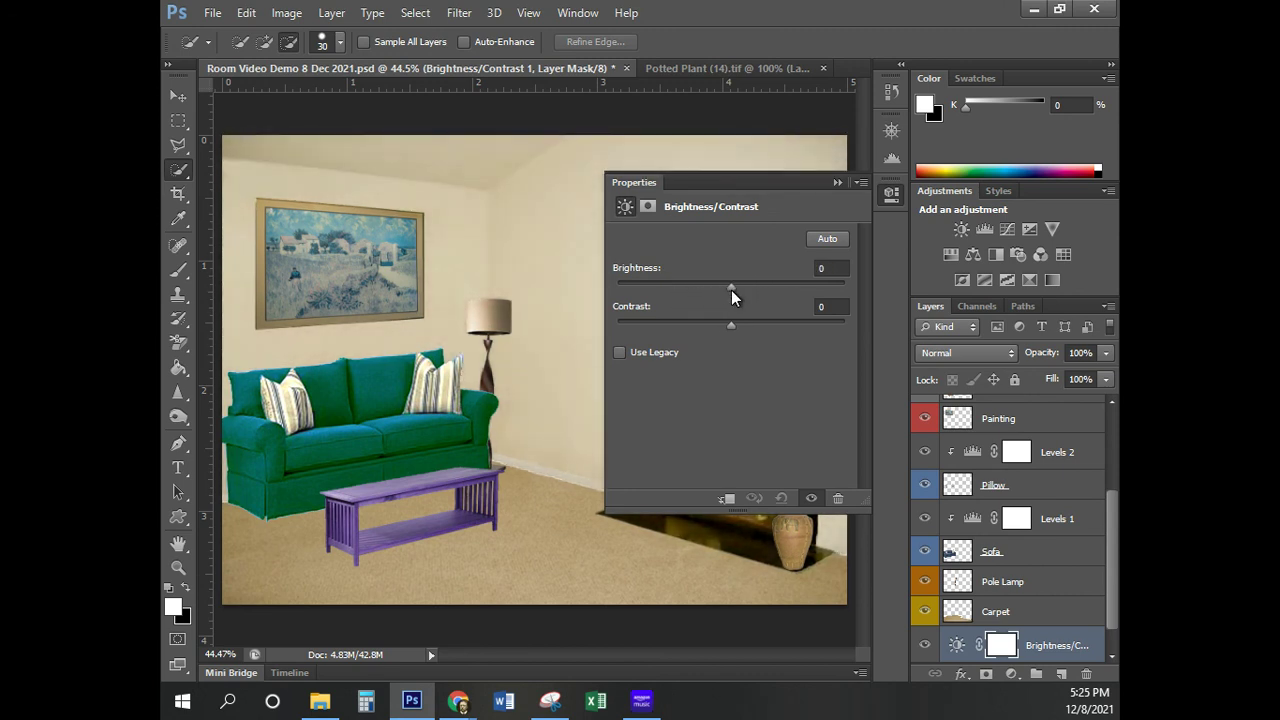
pyautogui.click(726, 499)
pyautogui.moveTo(730, 287)
pyautogui.mouseDown()
pyautogui.moveTo(660, 290)
pyautogui.moveTo(721, 289)
pyautogui.mouseUp()
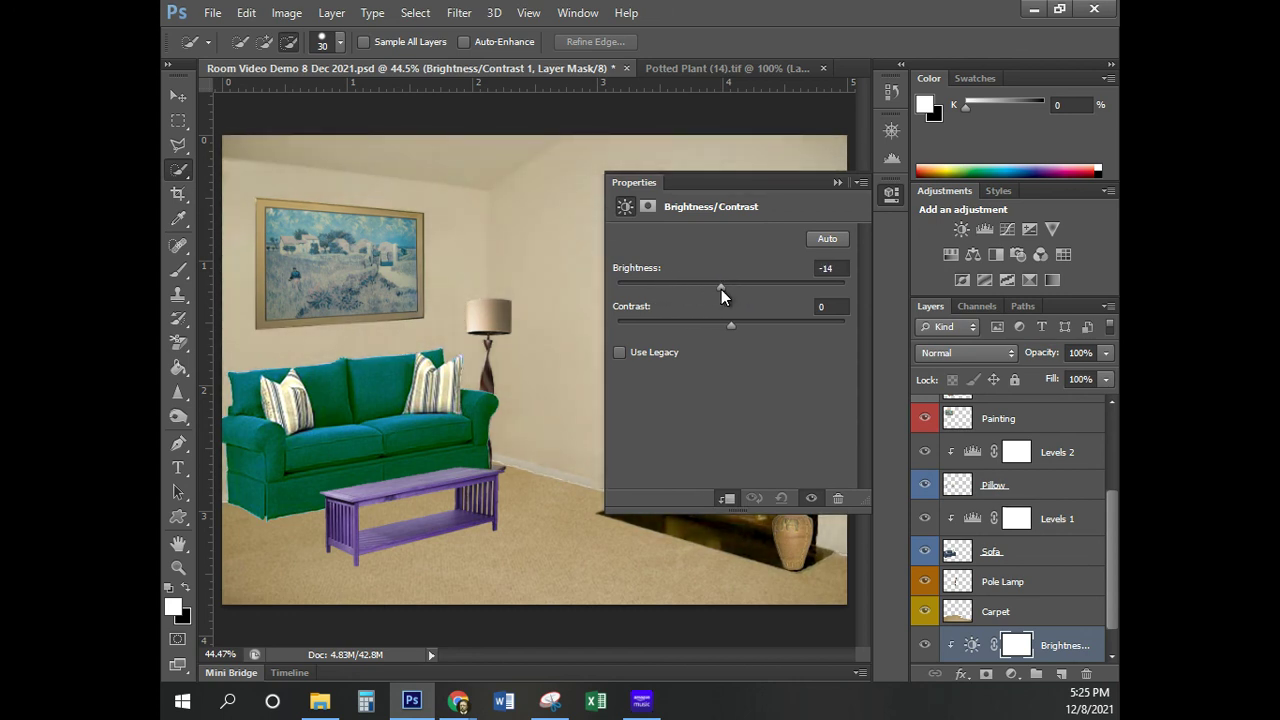
pyautogui.doubleClick(836, 269)
pyautogui.moveTo(722, 287)
pyautogui.mouseDown()
pyautogui.moveTo(773, 288)
pyautogui.moveTo(694, 289)
pyautogui.moveTo(755, 290)
pyautogui.moveTo(726, 290)
pyautogui.mouseUp()
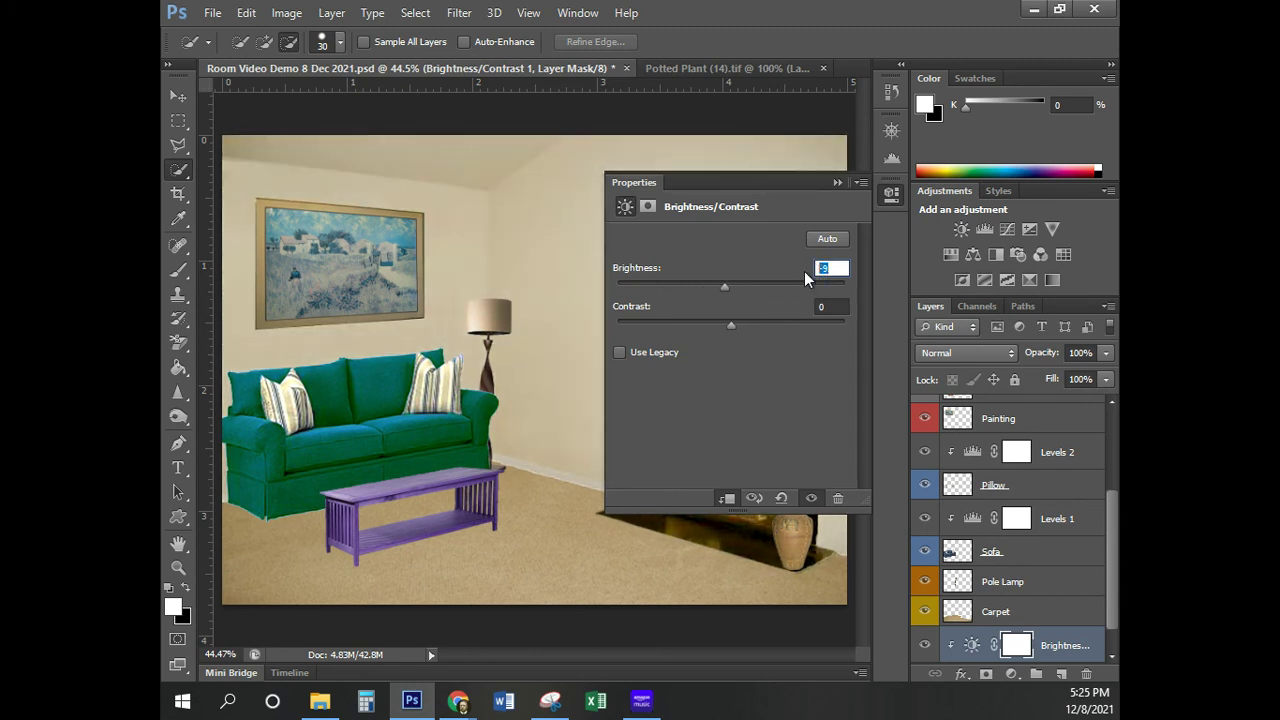
pyautogui.write('10')
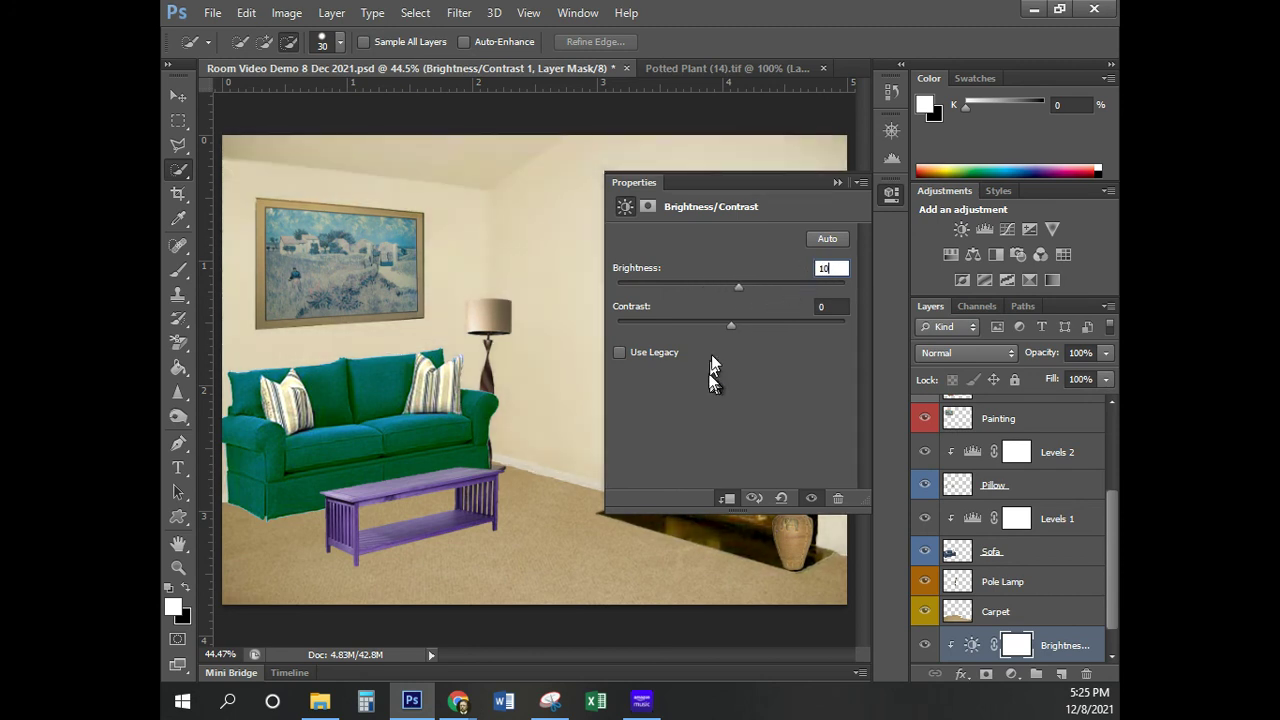
# Set the Background adjustment's contrast to -10 and close its properties
pyautogui.moveTo(729, 325)
pyautogui.mouseDown()
pyautogui.moveTo(820, 332)
pyautogui.moveTo(623, 323)
pyautogui.moveTo(815, 330)
pyautogui.moveTo(635, 325)
pyautogui.moveTo(805, 326)
pyautogui.moveTo(686, 328)
pyautogui.moveTo(719, 330)
pyautogui.mouseUp()
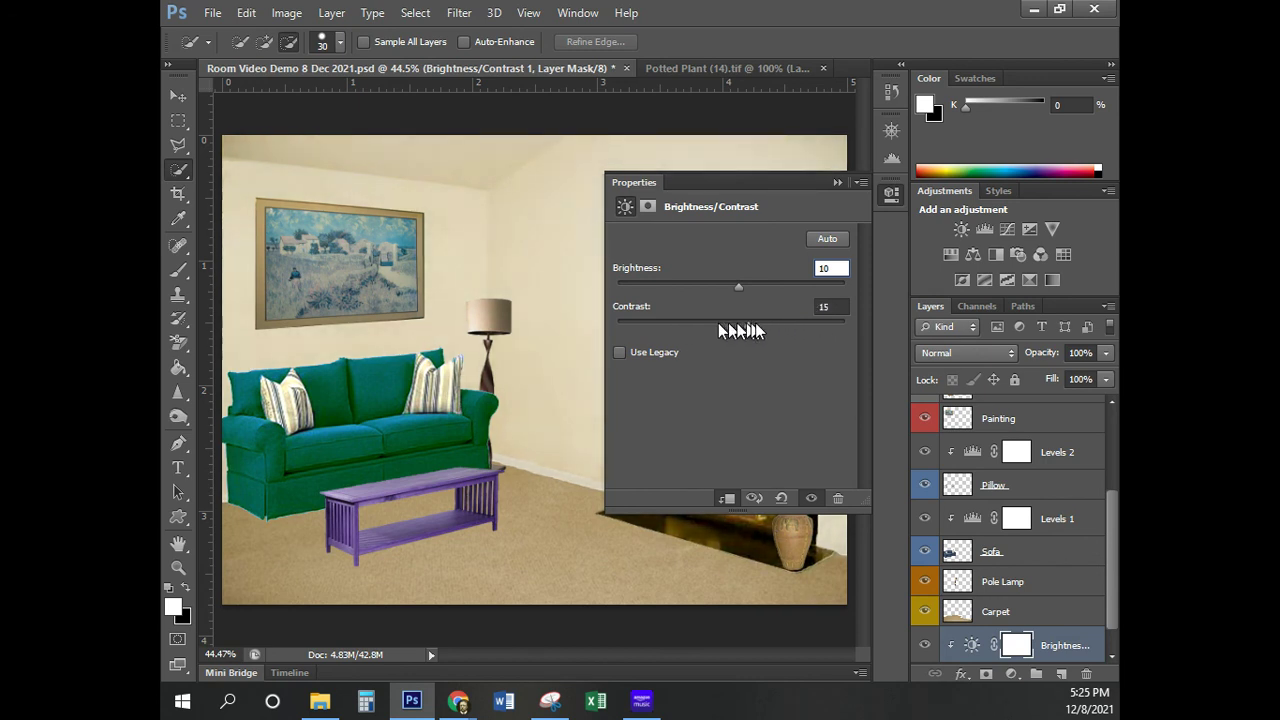
pyautogui.click(826, 307)
pyautogui.moveTo(826, 307); pyautogui.dragTo(811, 308)
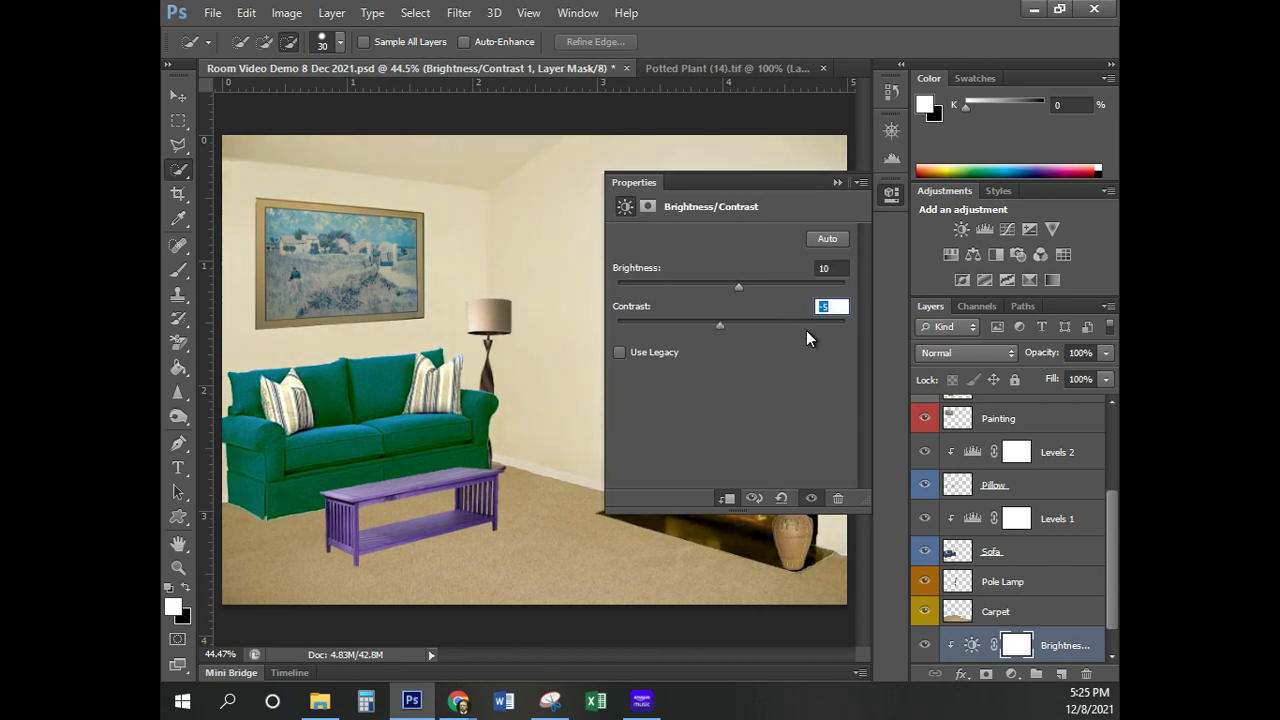
pyautogui.write('-10')
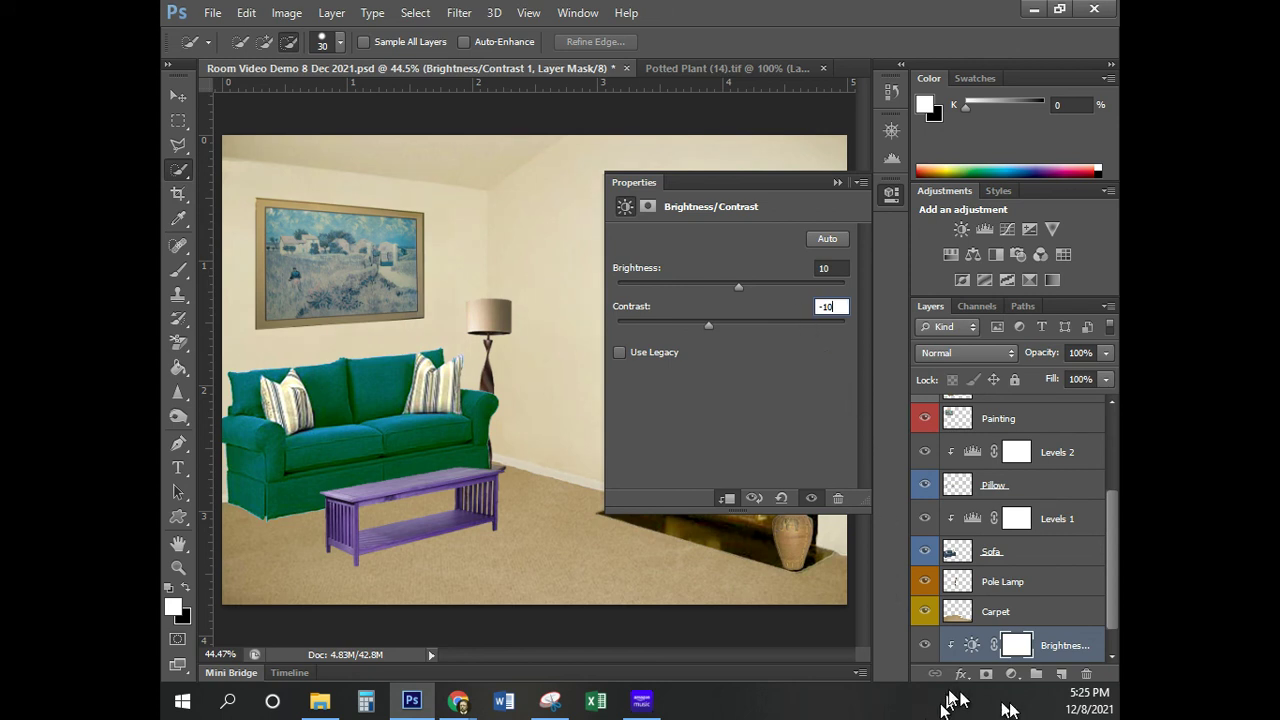
pyautogui.moveTo(1114, 589); pyautogui.dragTo(1114, 610)
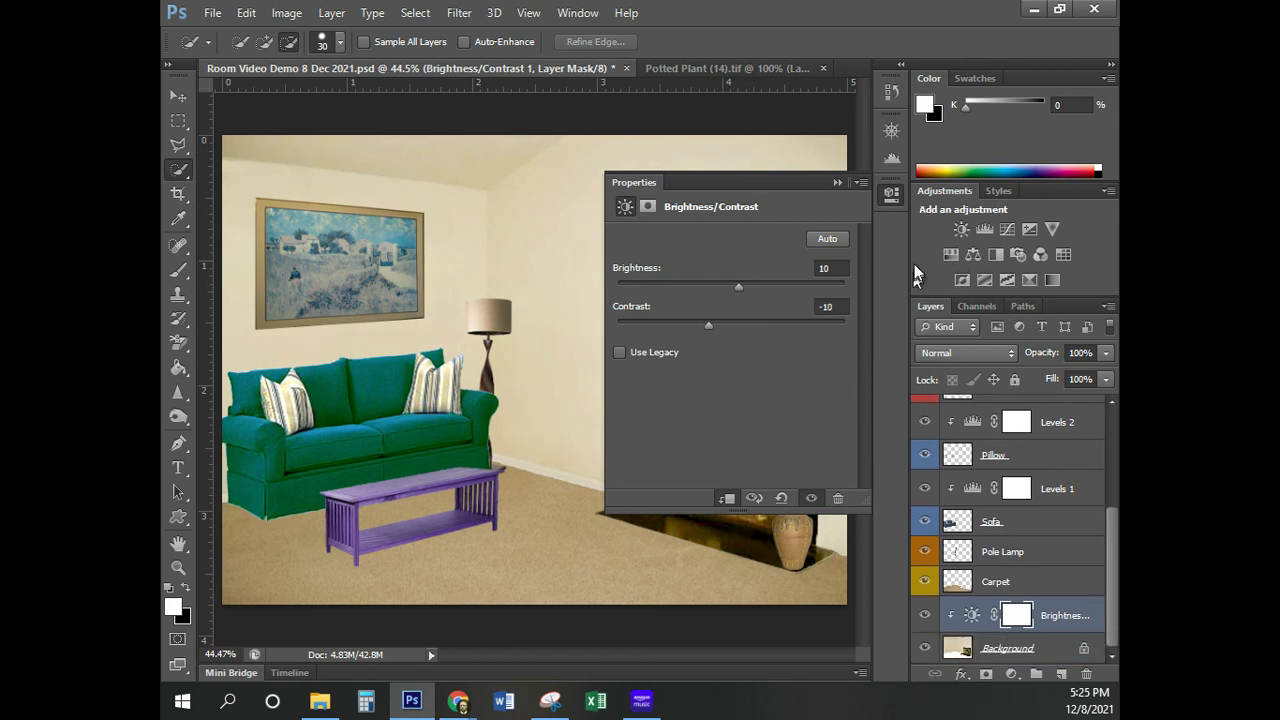
pyautogui.click(889, 196)
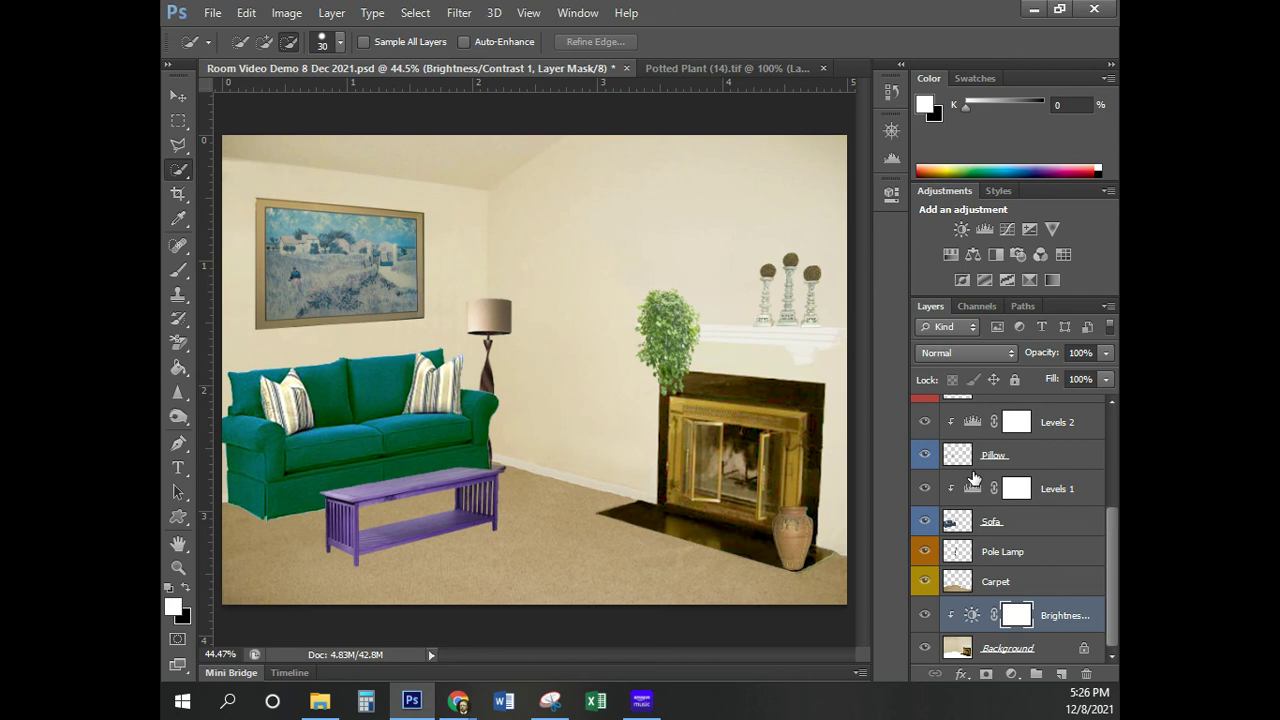
# Add a Bevel & Emboss effect to the Ivy layer with a depth of 50%
pyautogui.moveTo(1046, 600); pyautogui.dragTo(1008, 418)
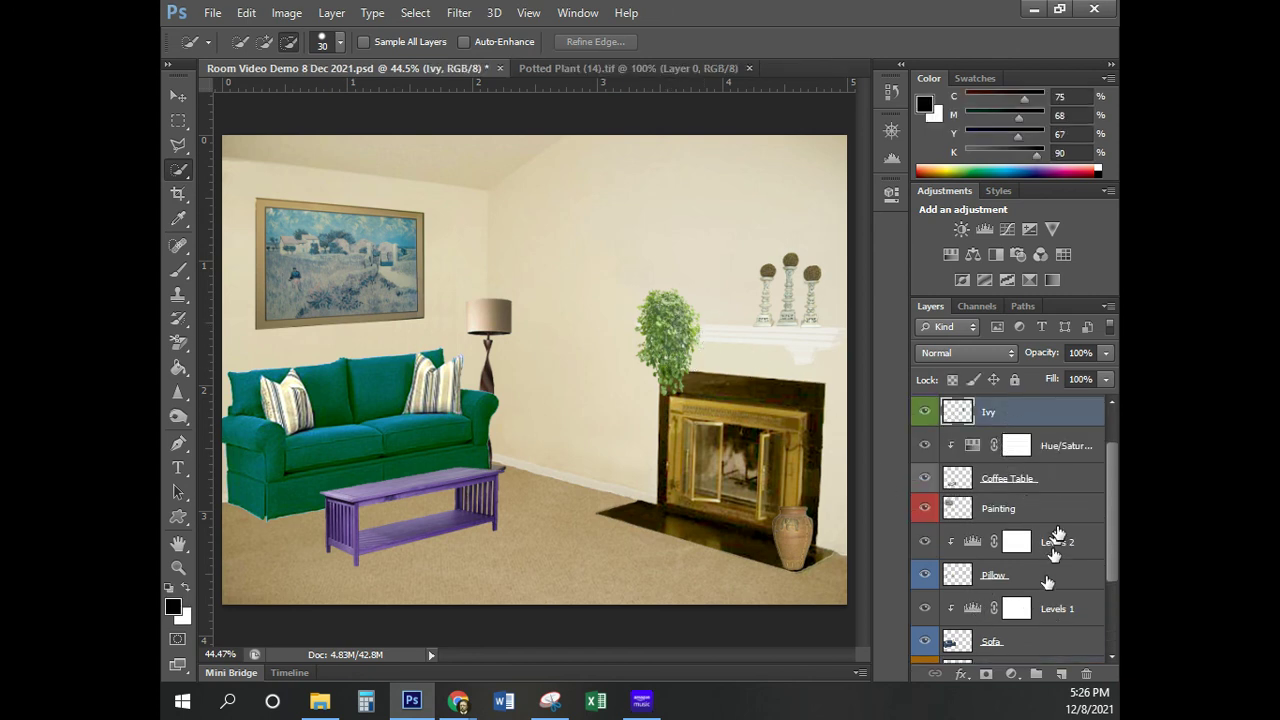
pyautogui.click(961, 676)
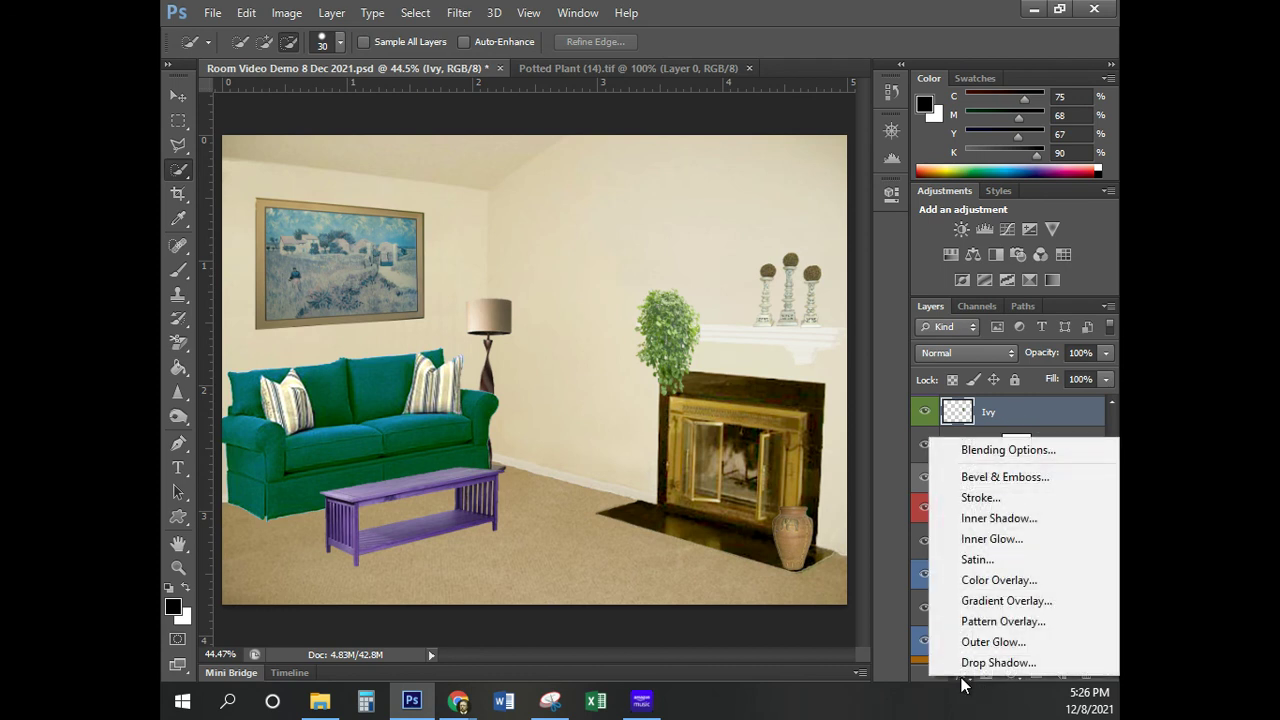
pyautogui.click(985, 477)
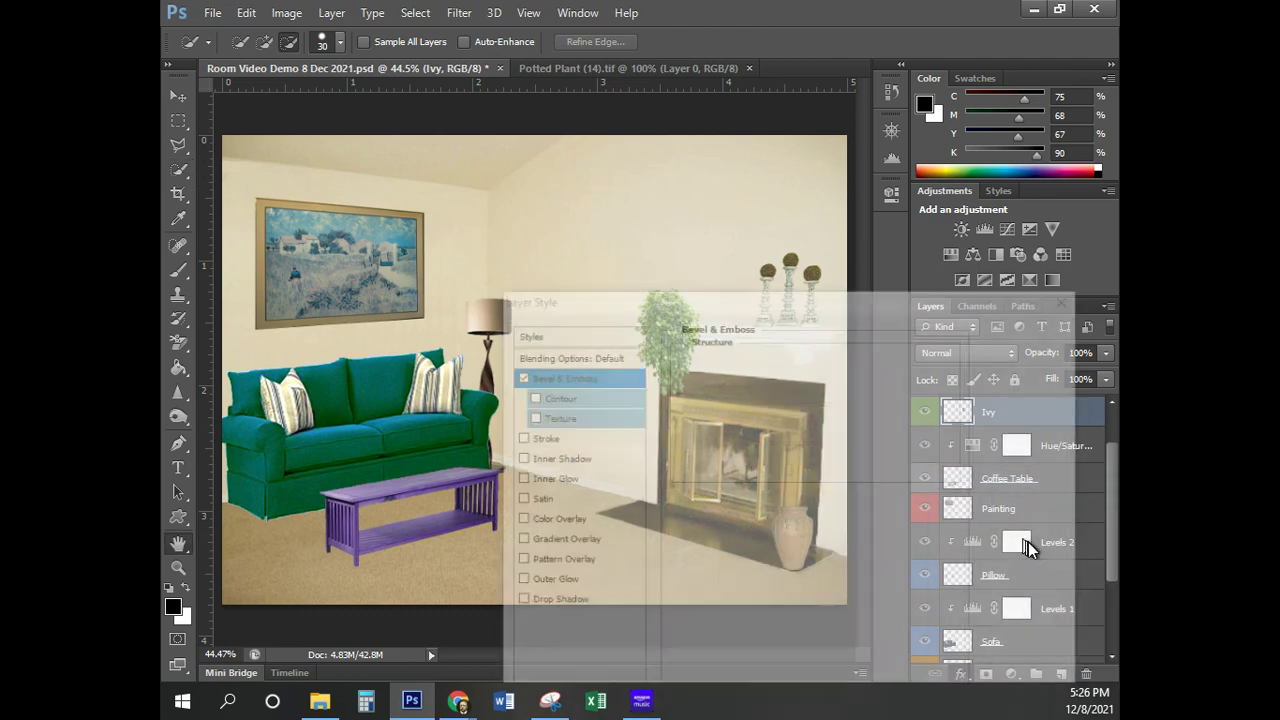
pyautogui.moveTo(812, 304); pyautogui.dragTo(658, 234)
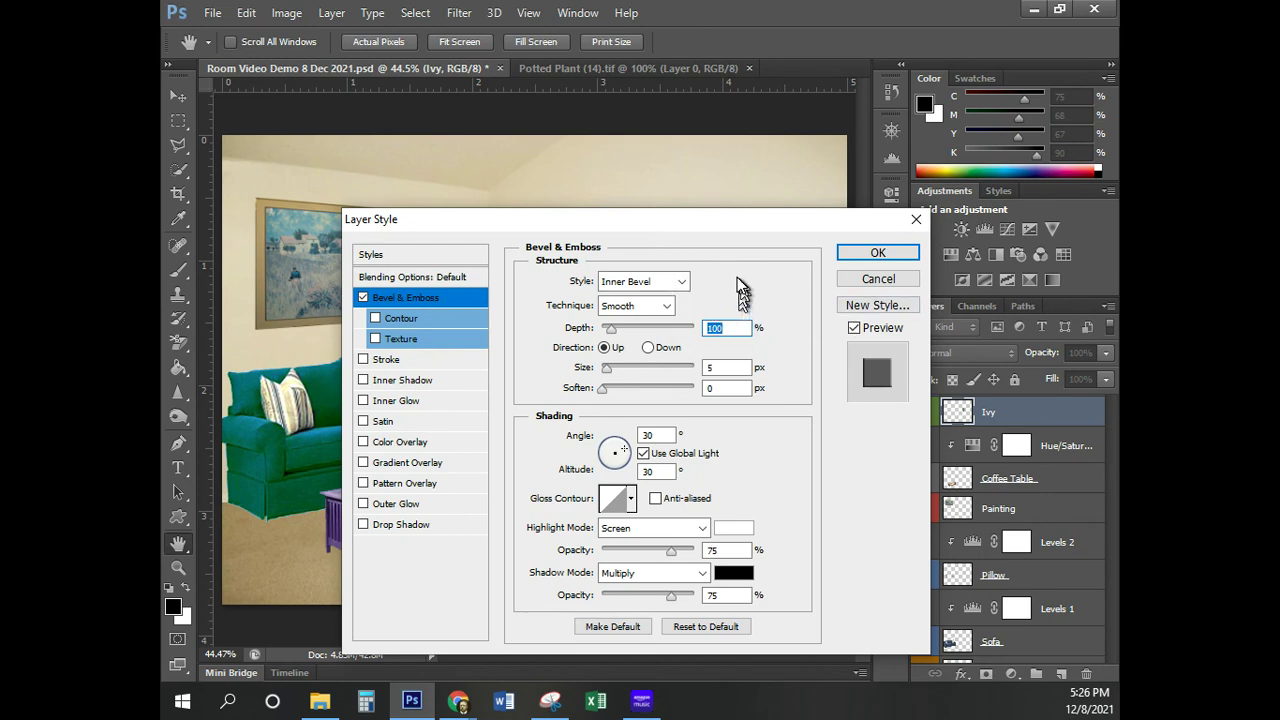
pyautogui.moveTo(675, 234); pyautogui.dragTo(684, 428)
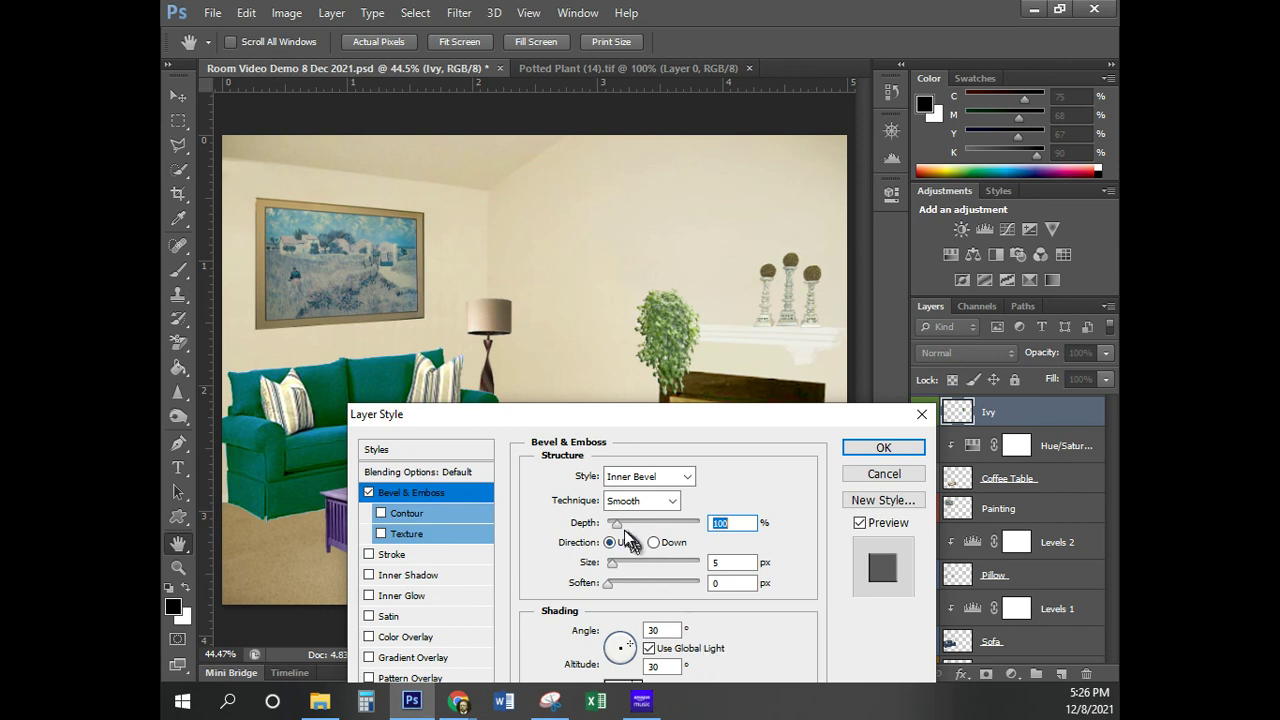
pyautogui.moveTo(618, 526)
pyautogui.mouseDown()
pyautogui.moveTo(675, 530)
pyautogui.moveTo(622, 528)
pyautogui.mouseUp()
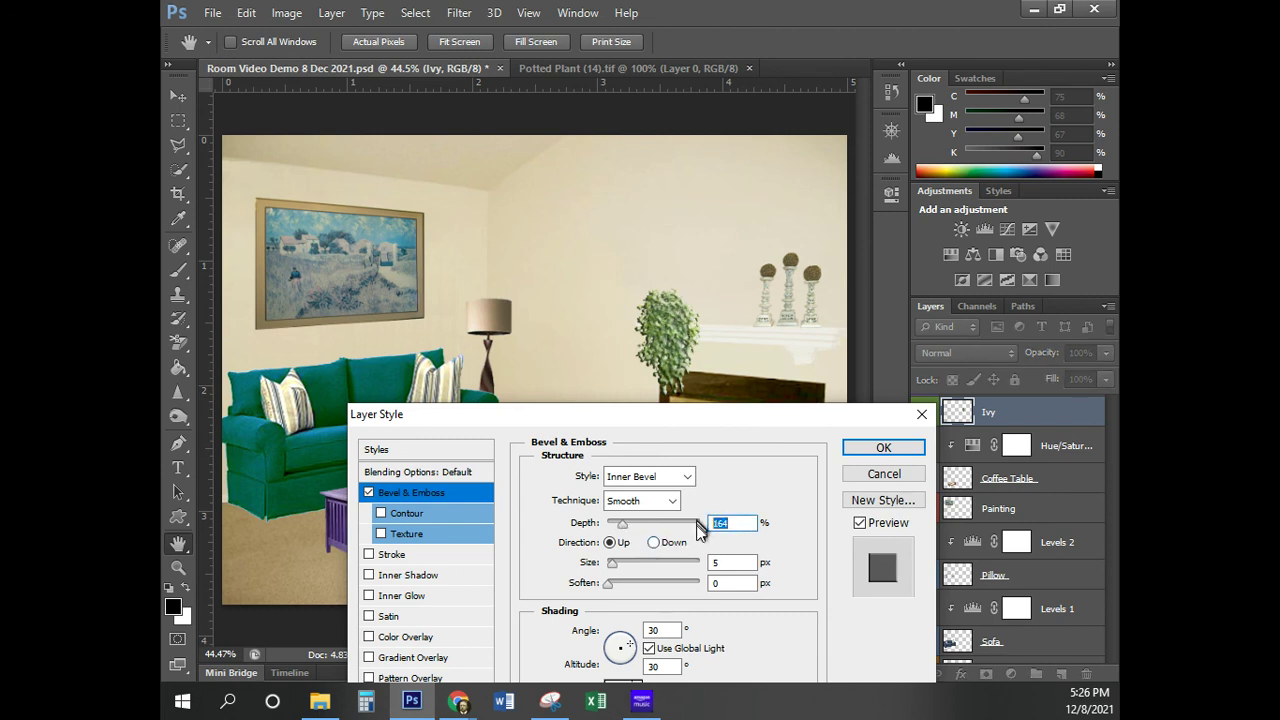
pyautogui.write('50')
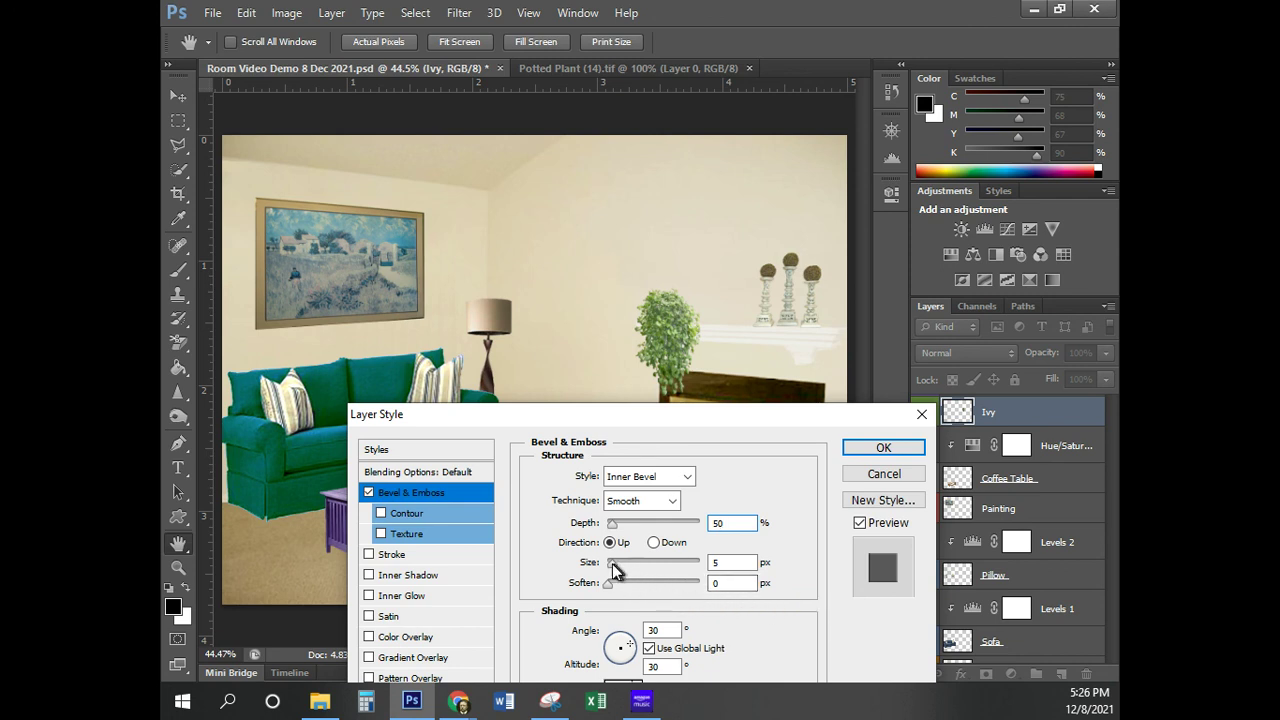
# Set the Ivy layer's bevel size to 10 px and soften to 5 px, and apply the layer style
pyautogui.moveTo(613, 563)
pyautogui.mouseDown()
pyautogui.moveTo(672, 568)
pyautogui.moveTo(601, 577)
pyautogui.moveTo(625, 580)
pyautogui.mouseUp()
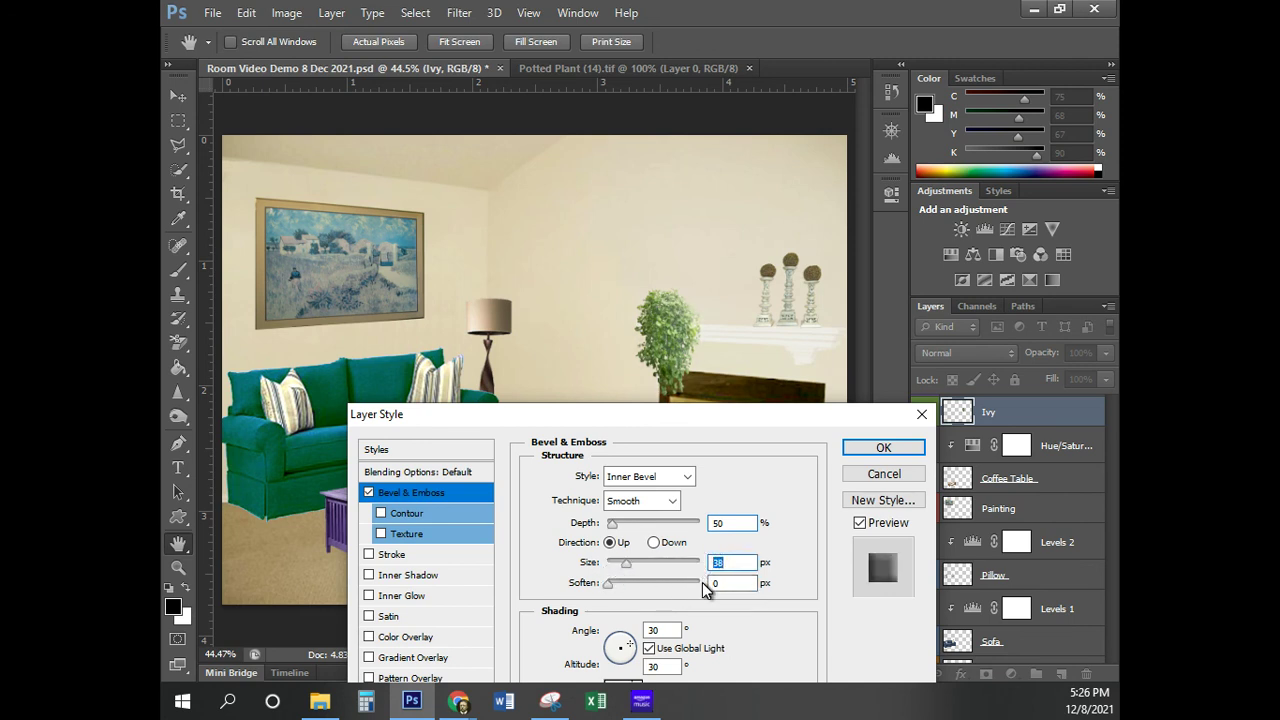
pyautogui.write('10')
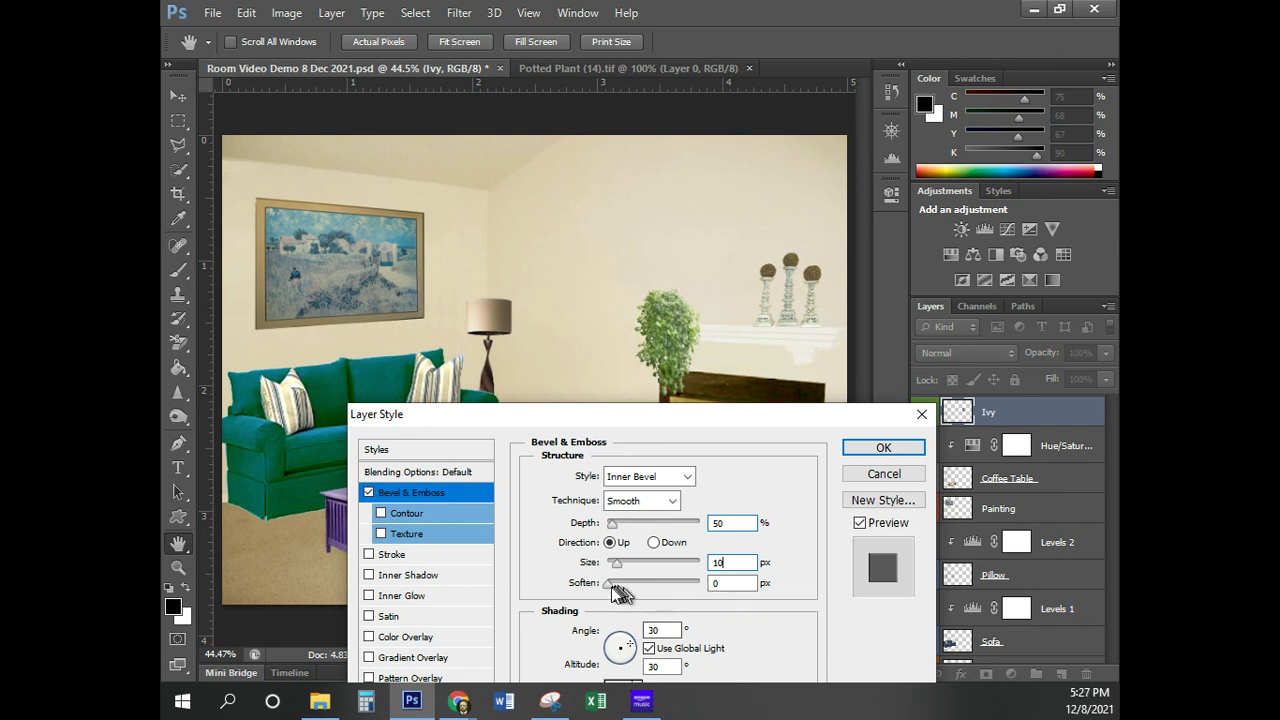
pyautogui.moveTo(607, 585)
pyautogui.mouseDown()
pyautogui.moveTo(665, 594)
pyautogui.moveTo(614, 594)
pyautogui.moveTo(669, 581)
pyautogui.moveTo(610, 586)
pyautogui.moveTo(628, 588)
pyautogui.mouseUp()
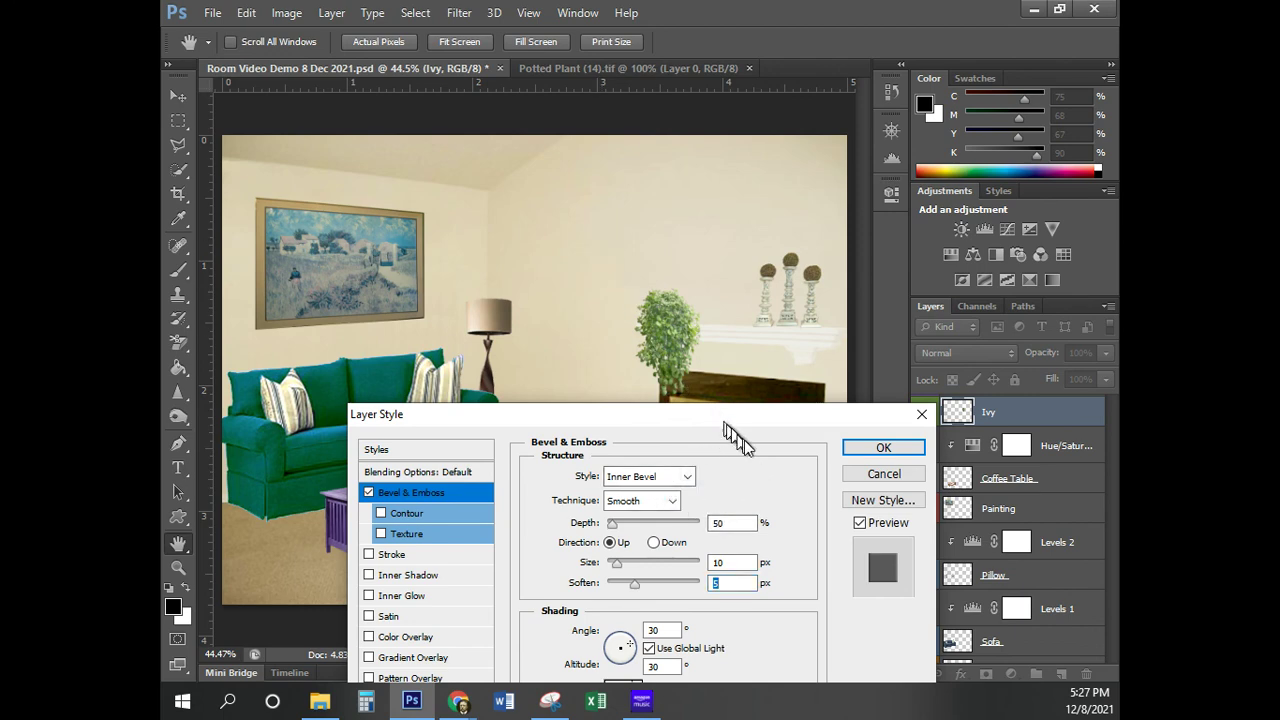
pyautogui.moveTo(706, 420); pyautogui.dragTo(614, 186)
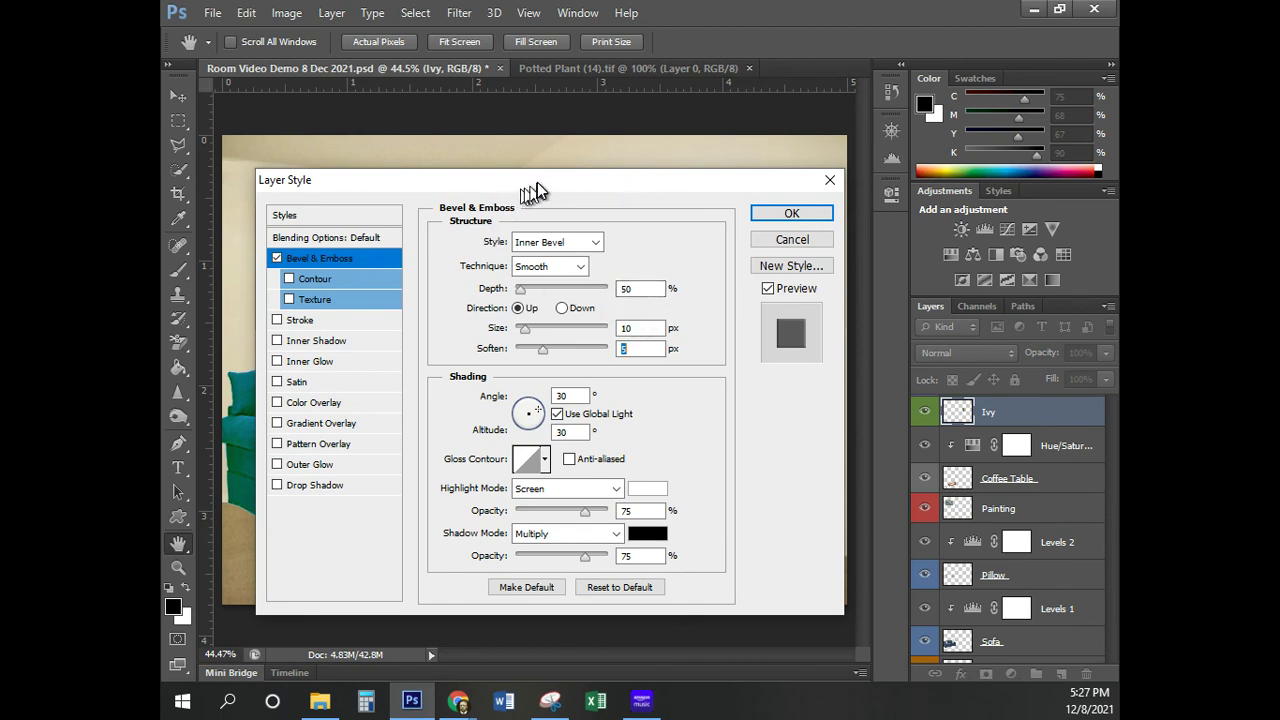
pyautogui.moveTo(545, 187); pyautogui.dragTo(532, 148)
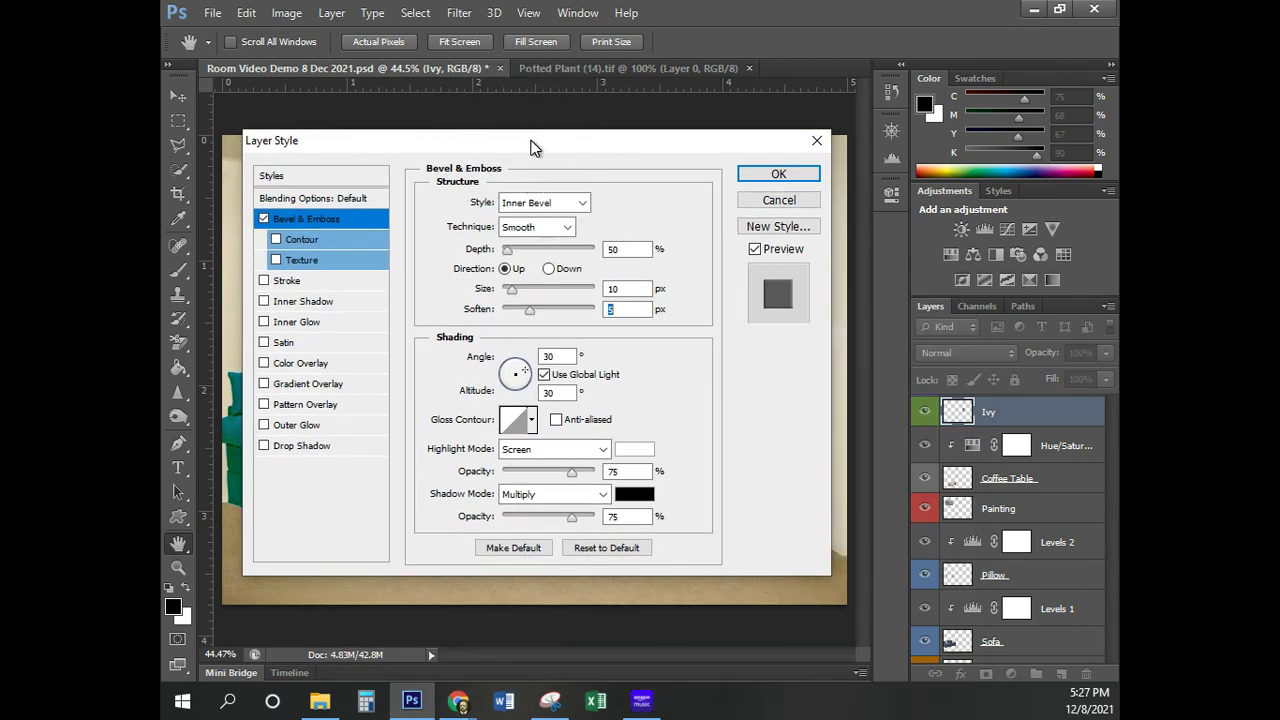
pyautogui.click(770, 176)
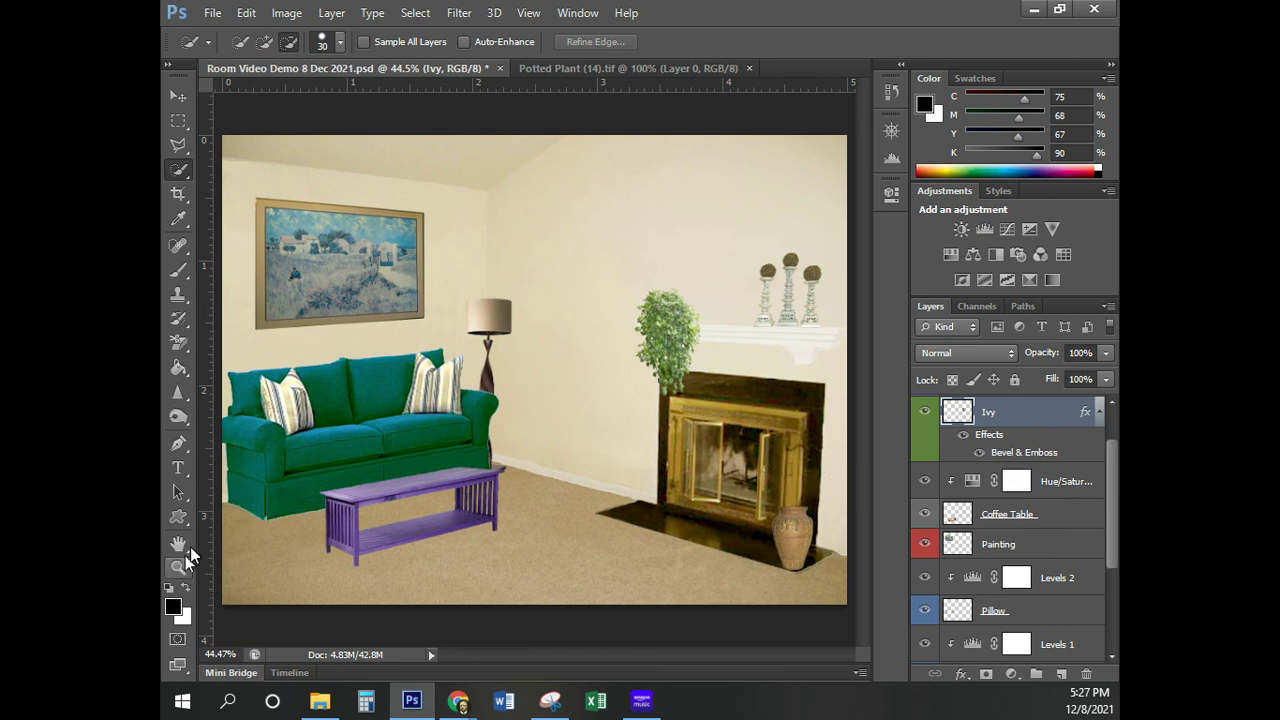
# Examine the ivy up close with its layer effects hidden and shown, leaving them visible, and return to the whole image
pyautogui.click(178, 95)
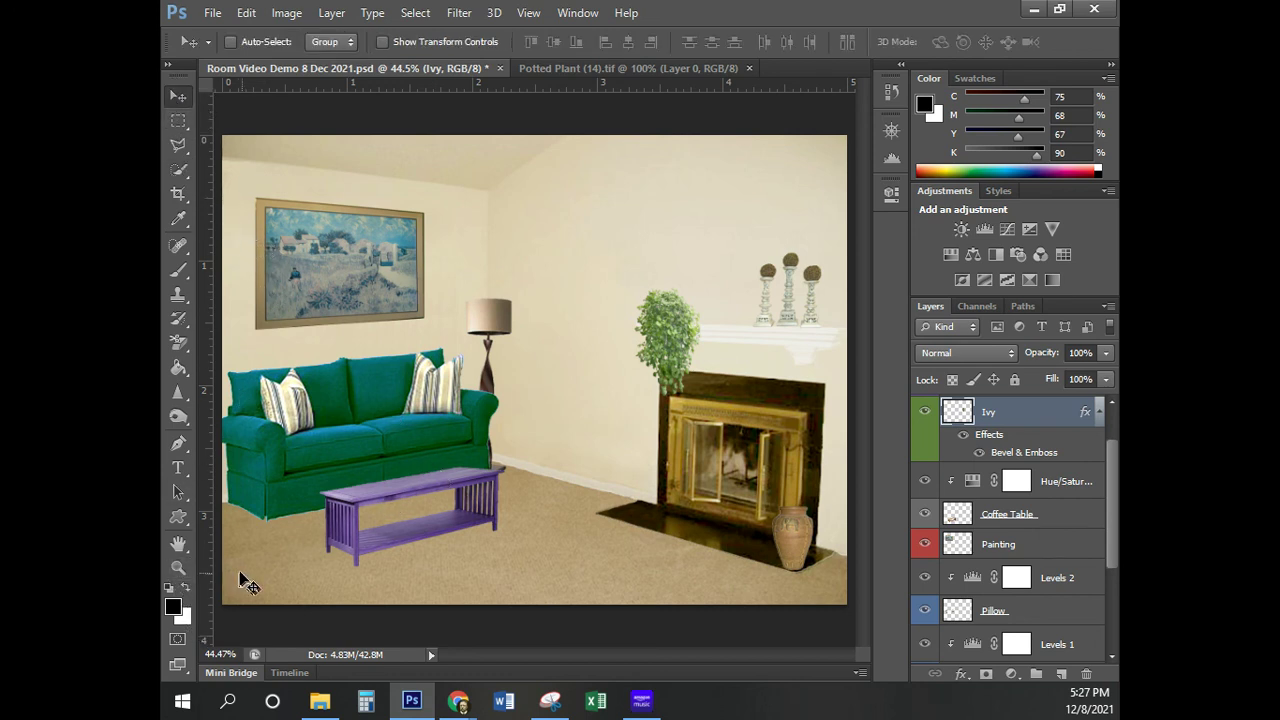
pyautogui.click(178, 567)
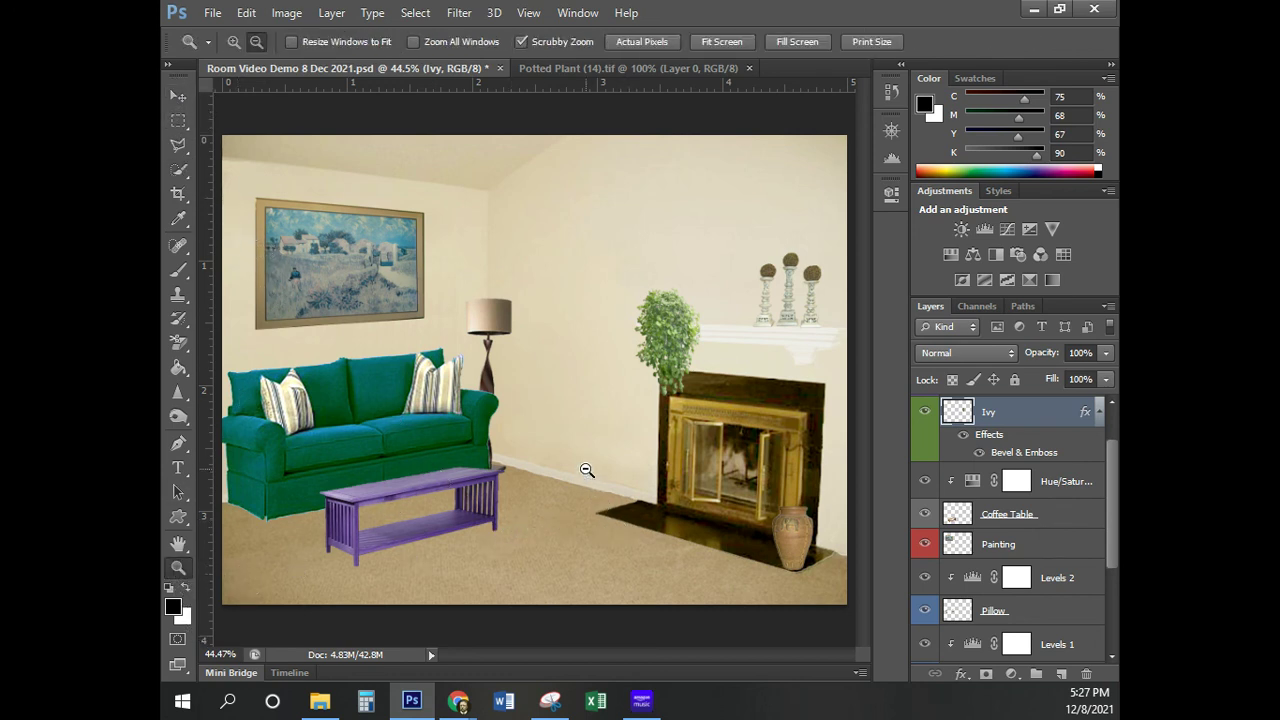
pyautogui.moveTo(585, 470); pyautogui.dragTo(680, 507)
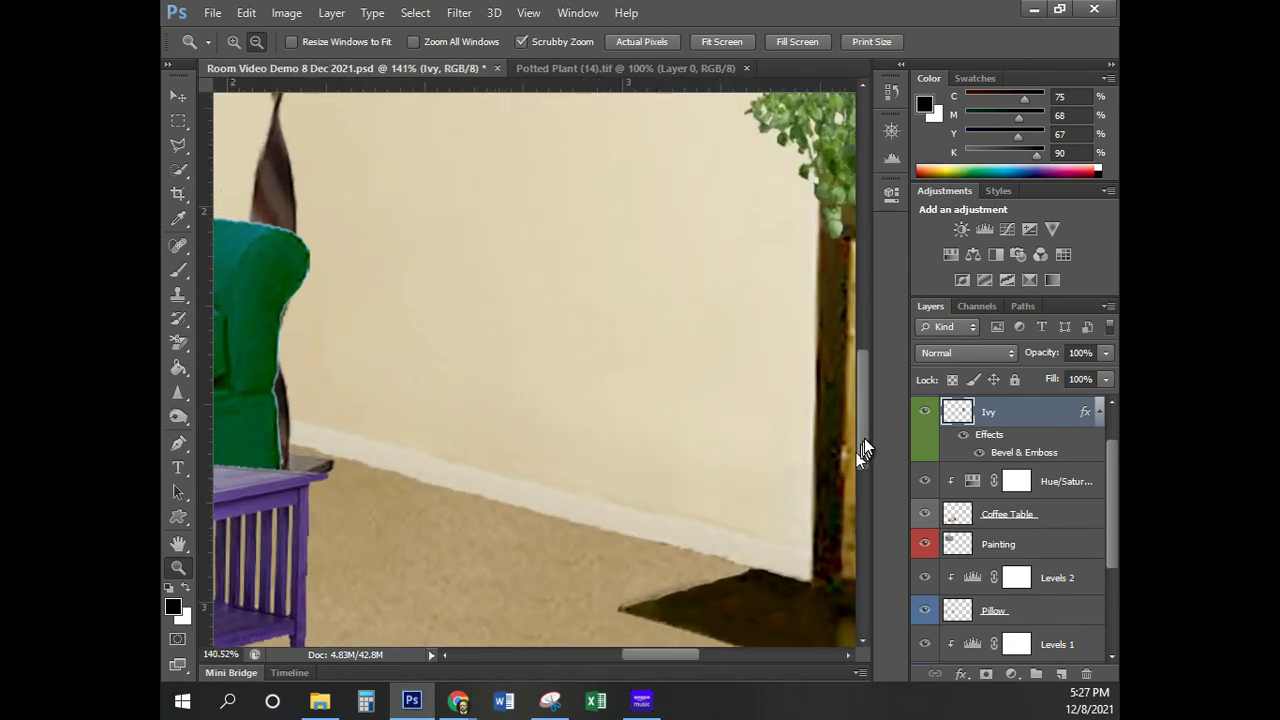
pyautogui.moveTo(864, 438); pyautogui.dragTo(861, 396)
pyautogui.moveTo(643, 650); pyautogui.dragTo(695, 652)
pyautogui.moveTo(470, 386); pyautogui.dragTo(505, 395)
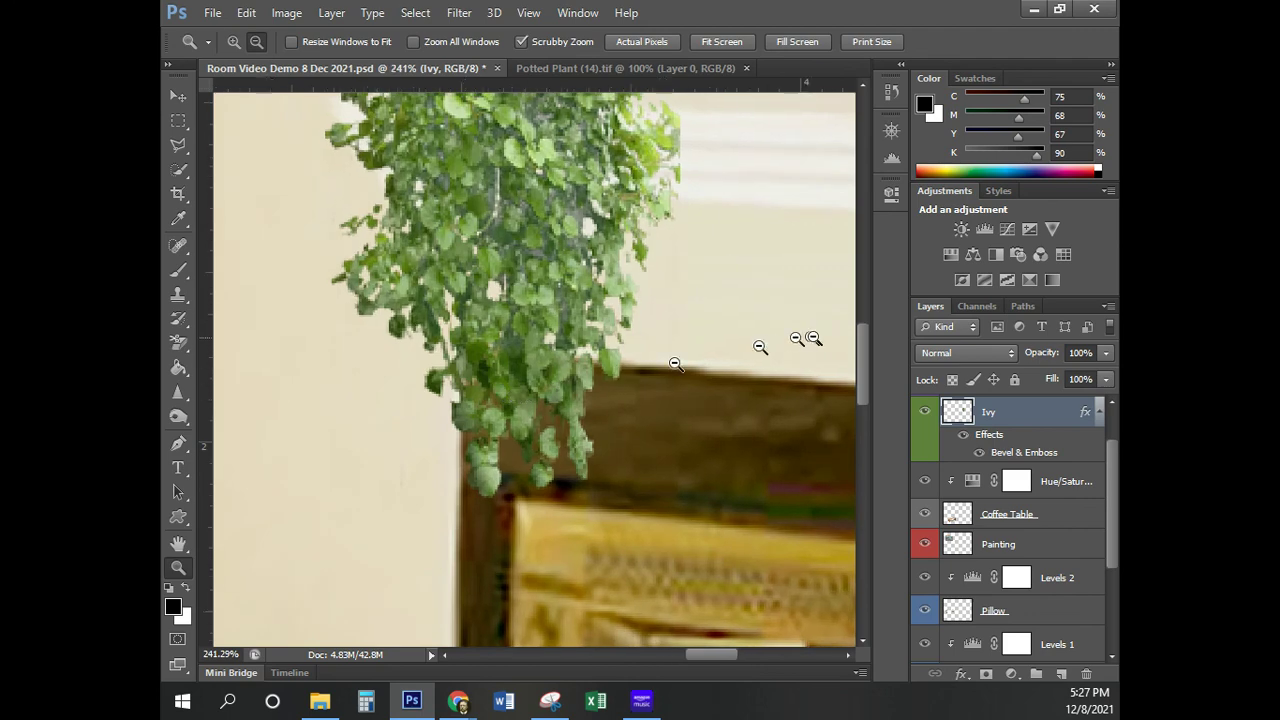
pyautogui.moveTo(858, 385); pyautogui.dragTo(862, 355)
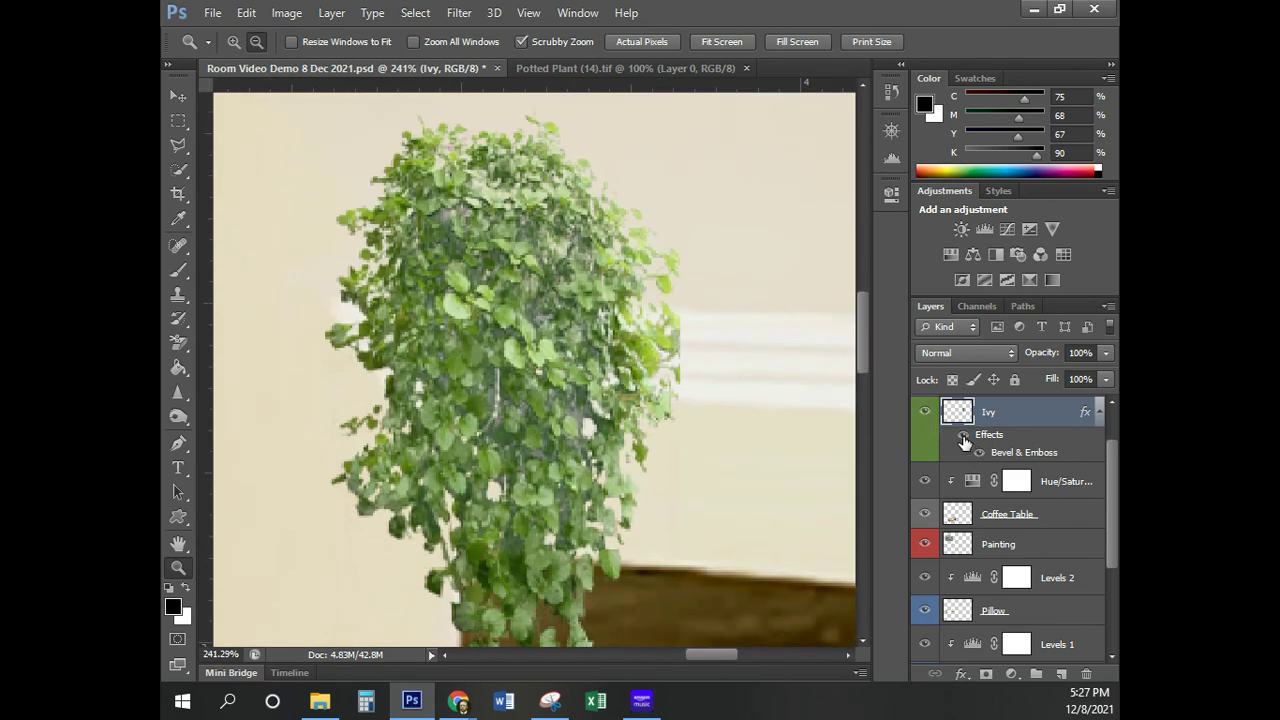
pyautogui.click(965, 443)
pyautogui.click(965, 443)
pyautogui.click(965, 443)
pyautogui.click(965, 443)
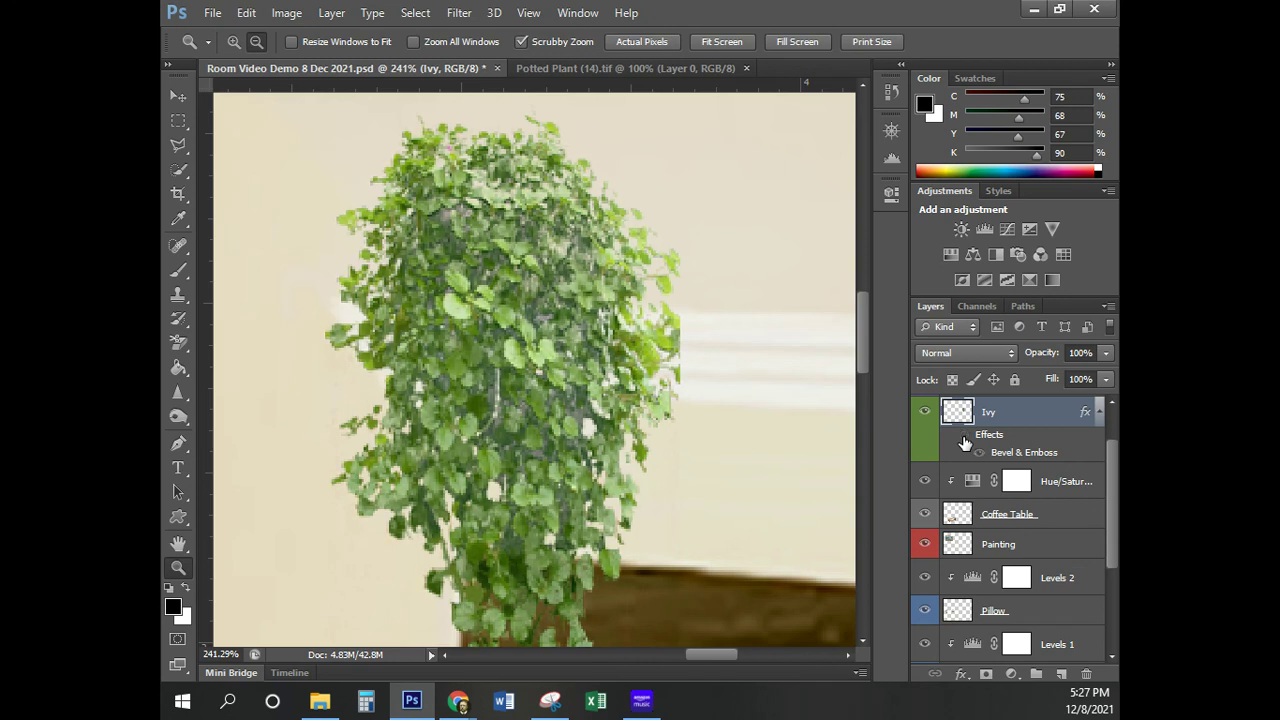
pyautogui.click(965, 443)
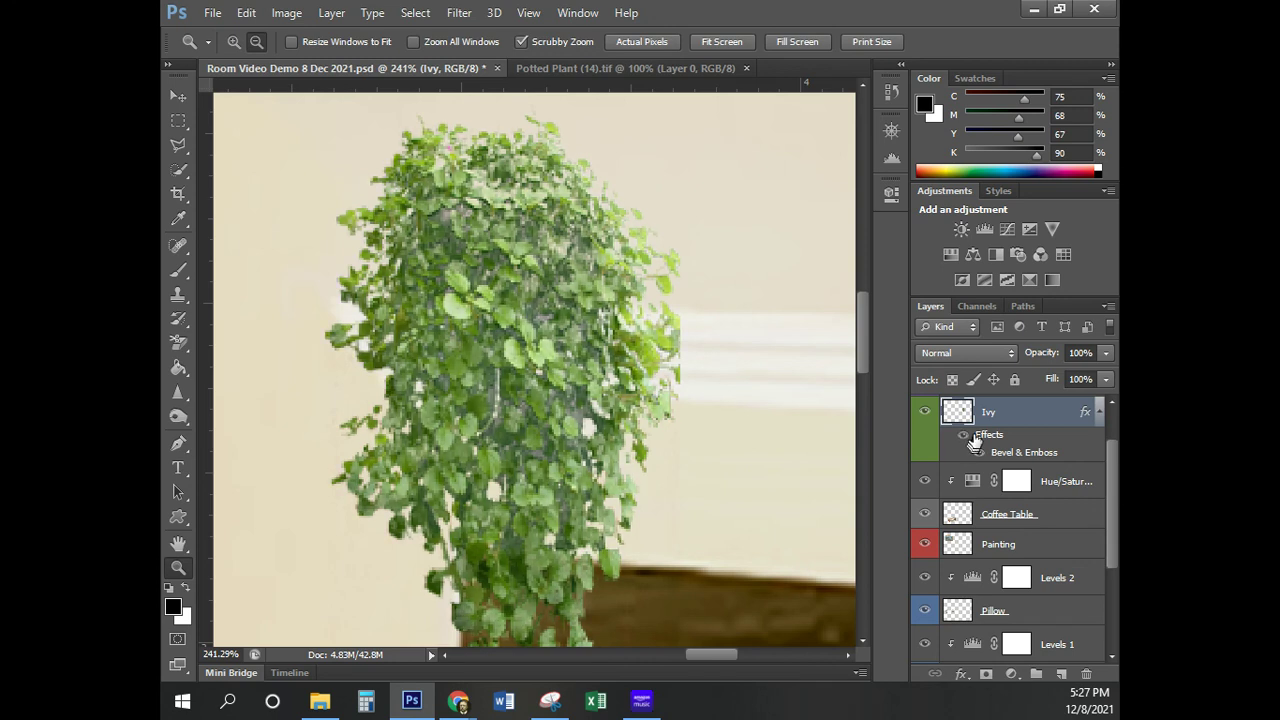
pyautogui.keyDown('alt'); pyautogui.click(578, 494); pyautogui.keyUp('alt')
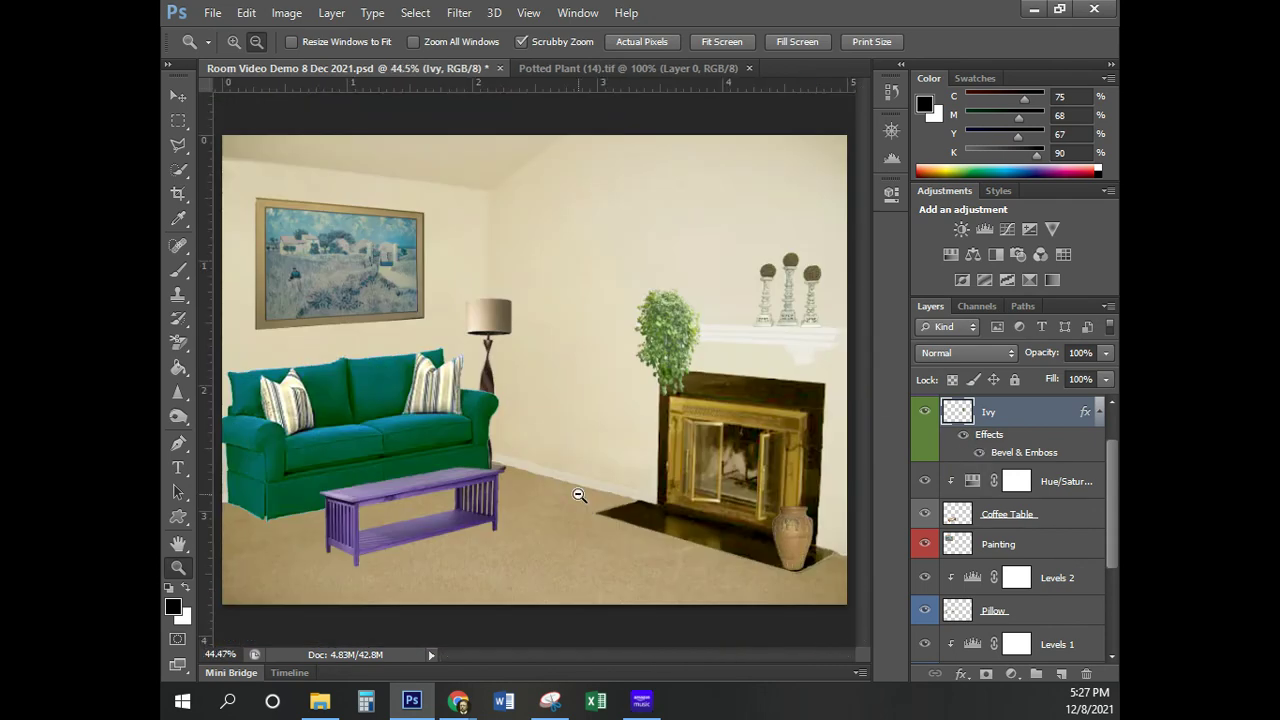